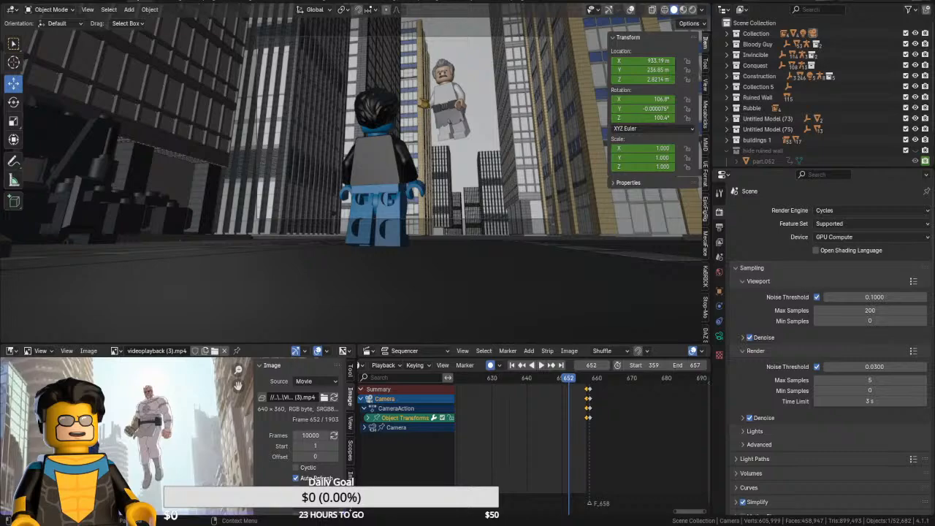
Switch to File Explorer and open the Renders folder inside Invincible Meets Conquest
drag(485, 0, 477, 179)
double_click(426, 104)
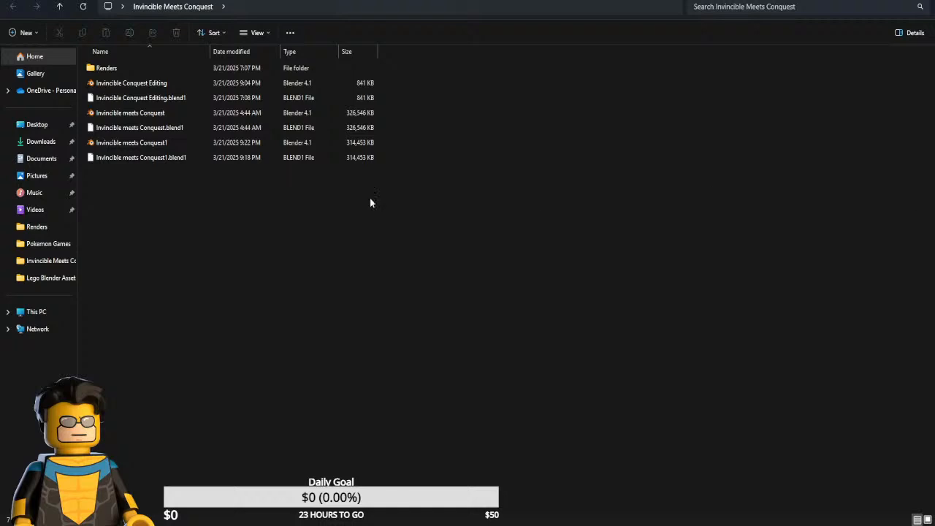
click(136, 69)
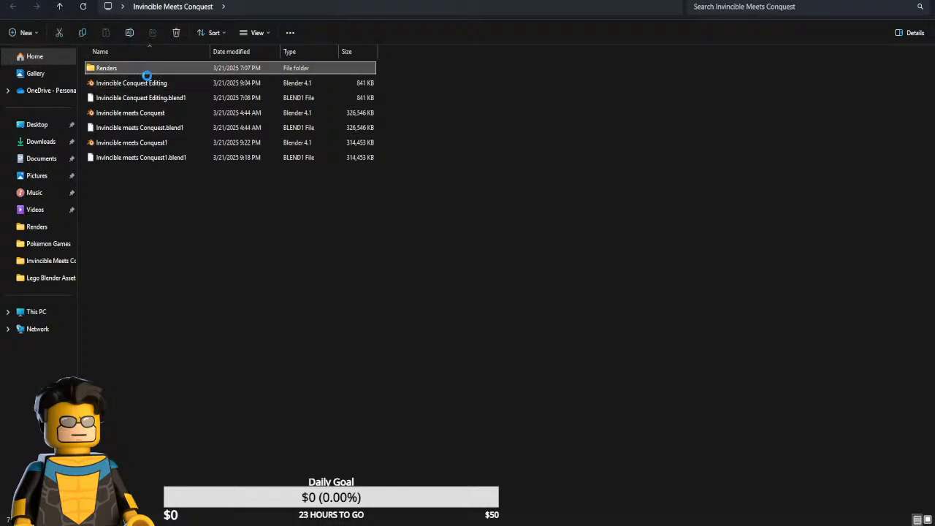
double_click(151, 74)
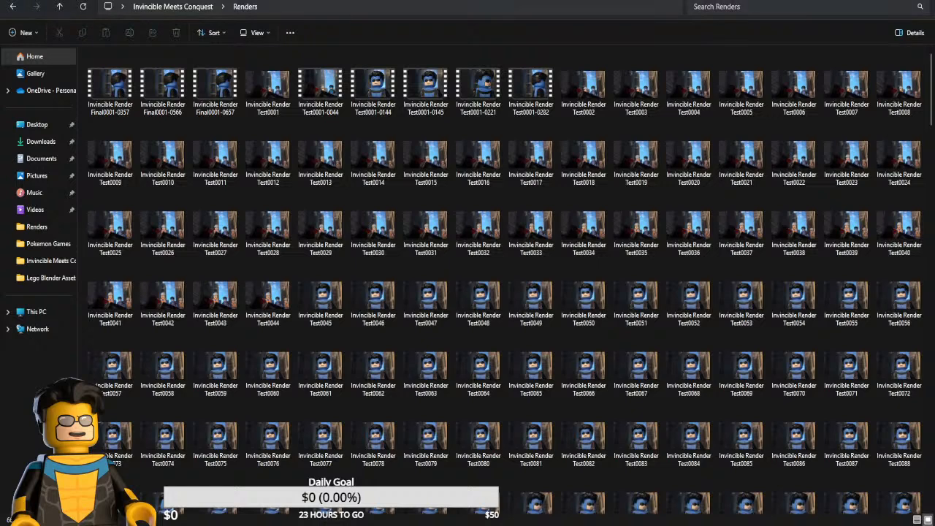
Watch the video Invincible Render Final0001-0657 full screen, pause it and return to the Blender scene
click(224, 75)
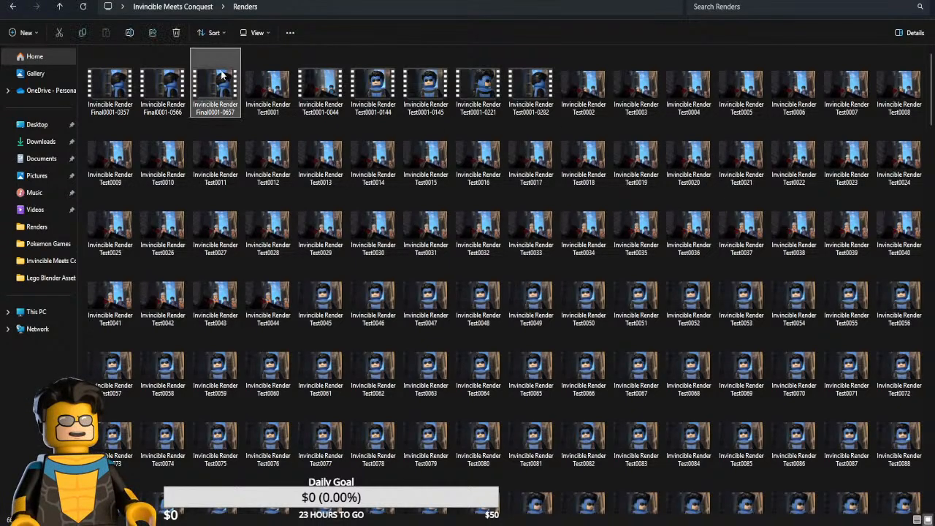
double_click(225, 75)
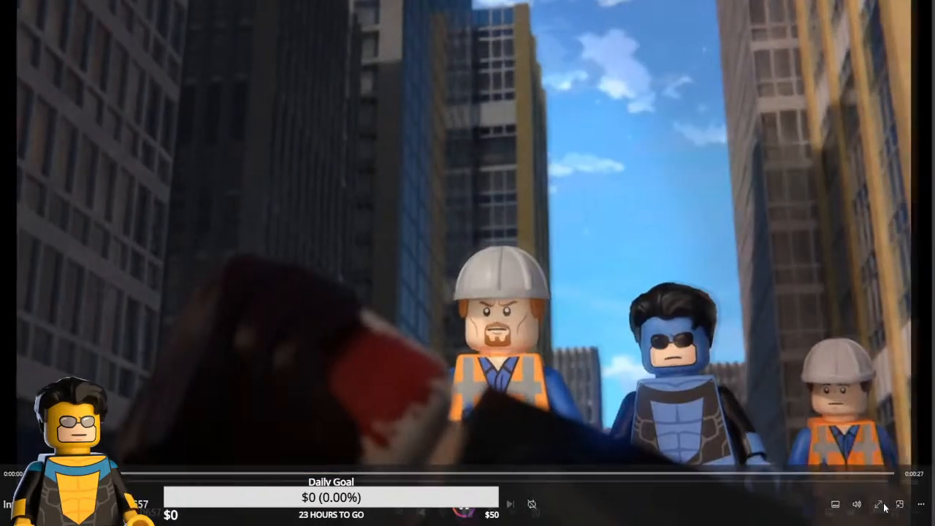
click(880, 505)
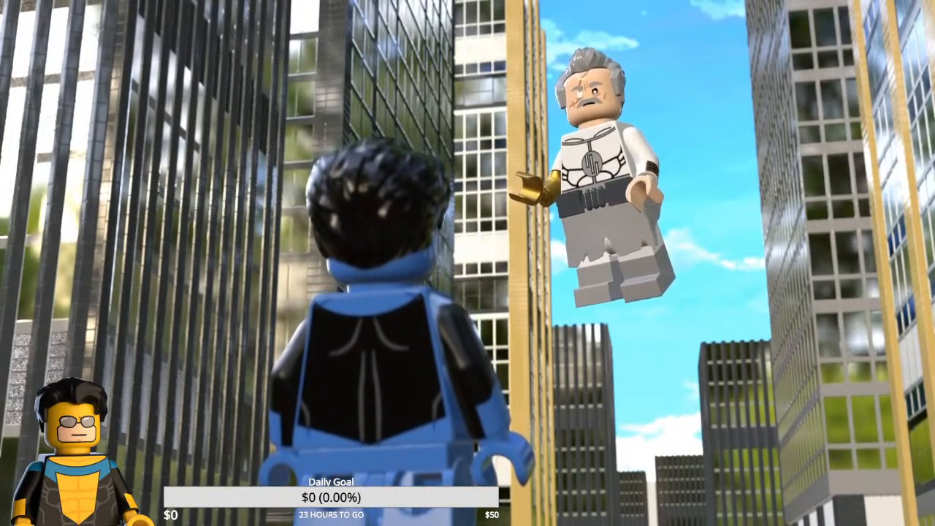
key(space)
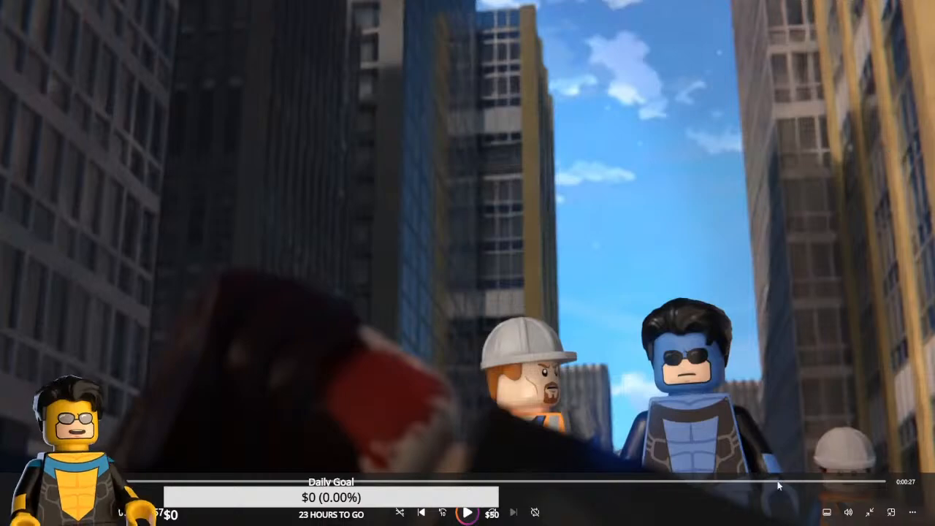
click(865, 520)
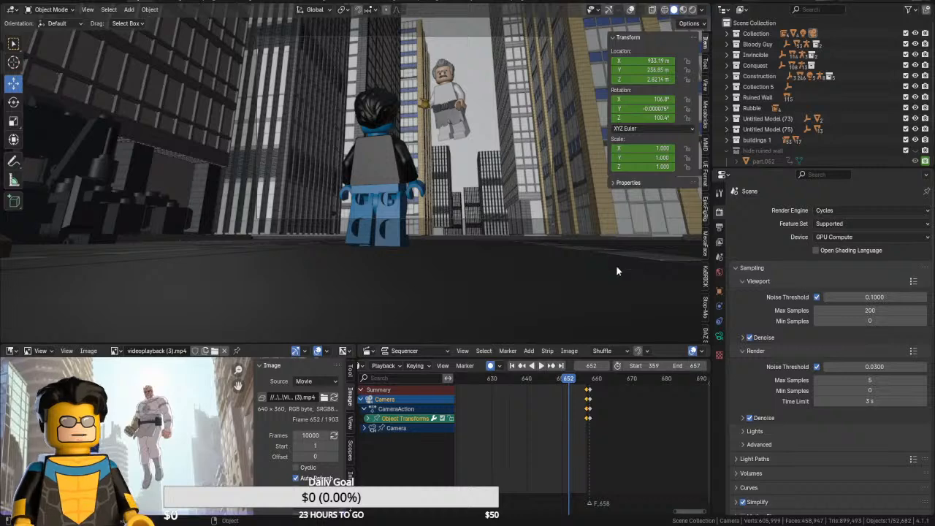
Scrub the animation back to about frame 489, where Conquest hovers in front of the camera
drag(568, 380, 509, 388)
middle_drag(526, 417, 635, 414)
drag(548, 382, 484, 382)
middle_drag(545, 399, 708, 401)
drag(519, 382, 497, 385)
middle_drag(519, 401, 721, 402)
drag(521, 386, 512, 385)
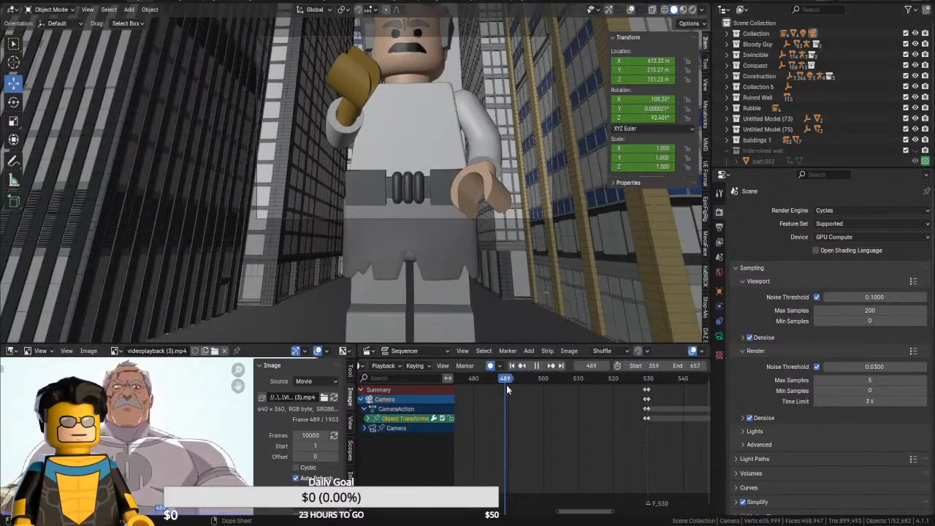
Show the viewport gizmos and overlays and put the Conquest rig into Pose Mode
click(608, 10)
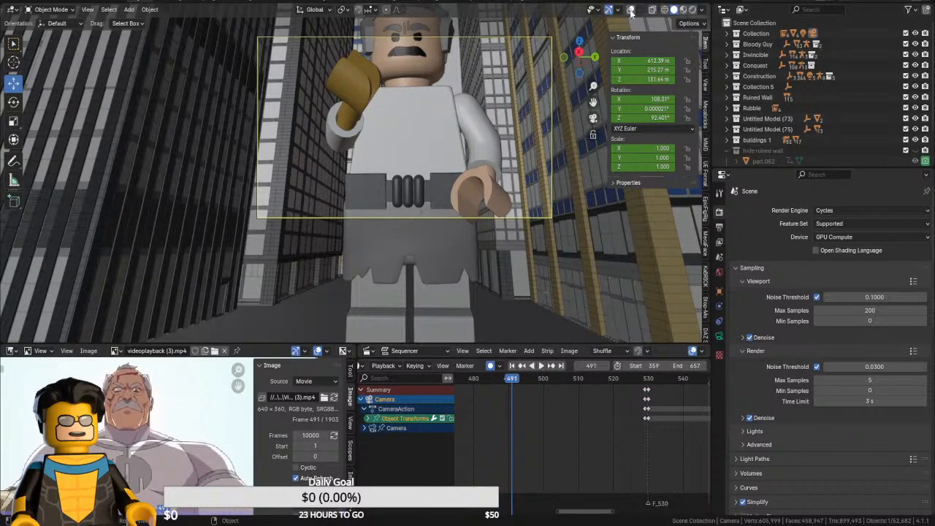
click(631, 10)
click(416, 139)
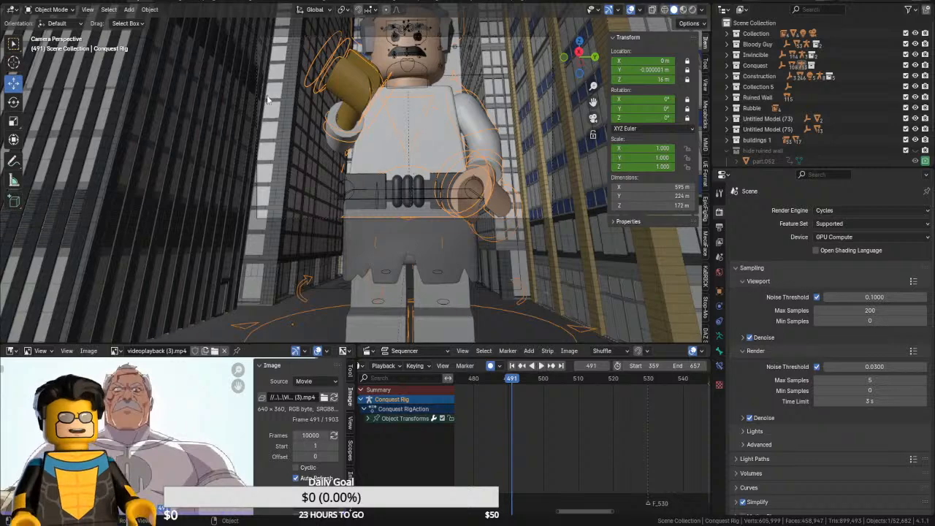
click(51, 9)
click(52, 45)
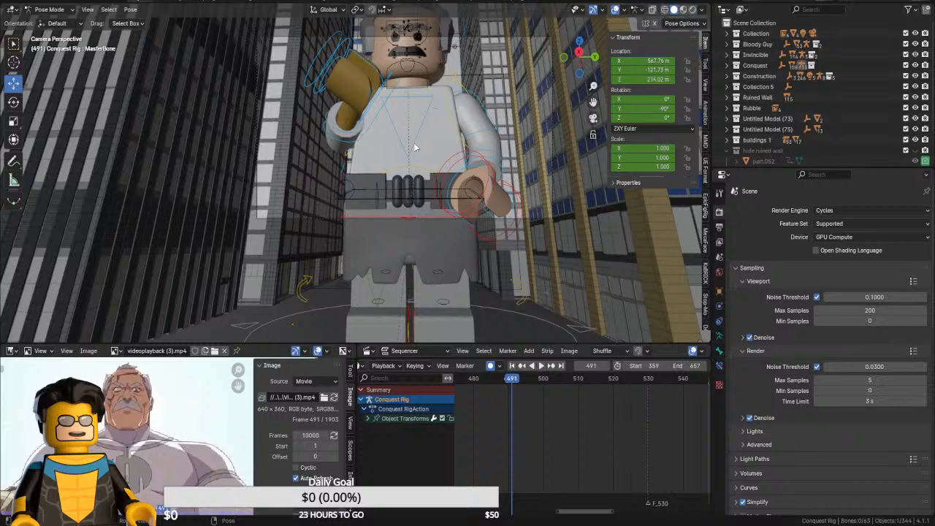
Select all of the Conquest rig's control bones and insert a keyframe for them at frame 423
click(348, 158)
ctrl+scroll(504, 393, left, 6)
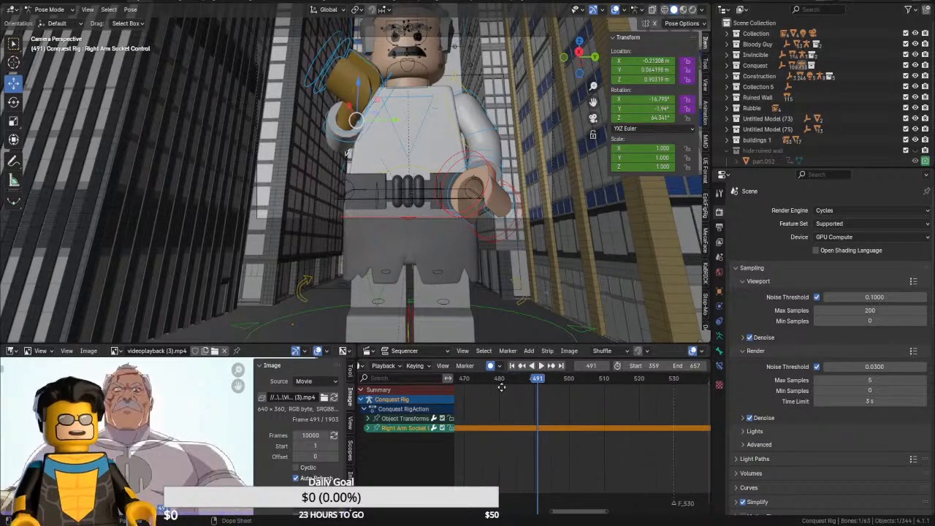
drag(482, 380, 478, 380)
key(a)
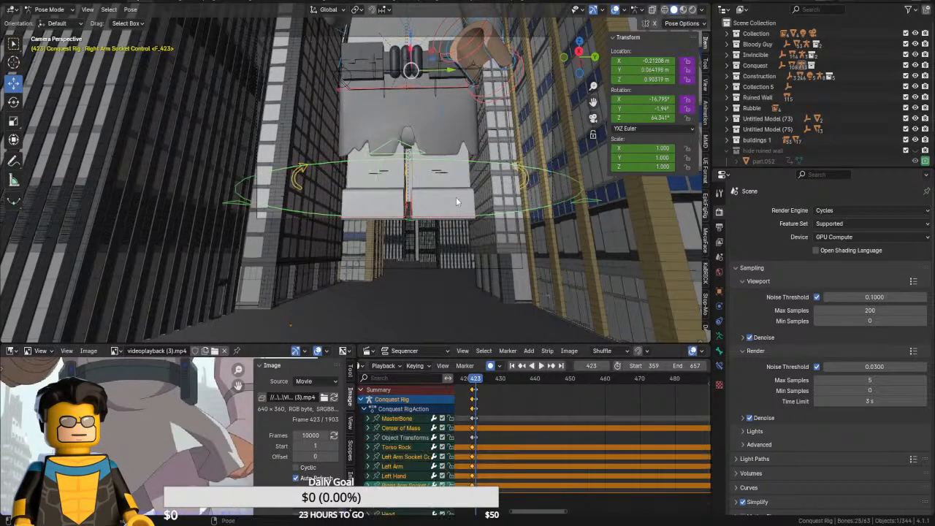
key(i)
Step forward frame by frame from 423 to about 443, comparing Conquest's pose with the reference video
key(Right)
key(Right)
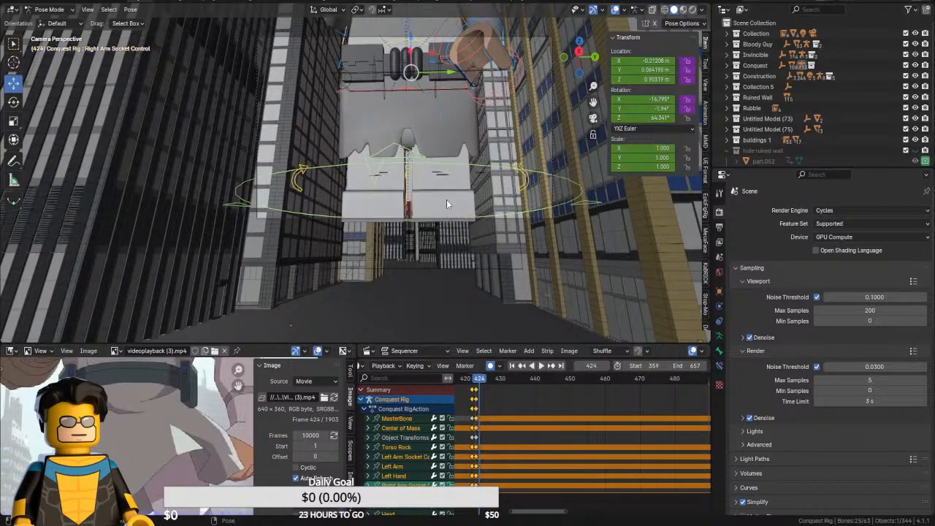
key(Right)
key(Right)
key(Right)
key(Right)
key(Right)
key(Right)
key(Right)
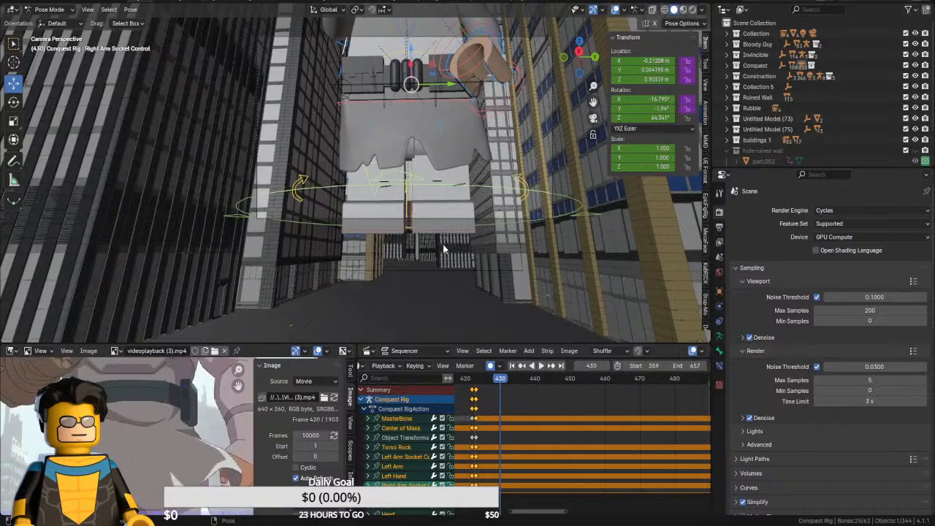
key(Right)
key(Right)
key(Right)
key(Right)
key(Right)
key(Right)
key(Right)
key(Right)
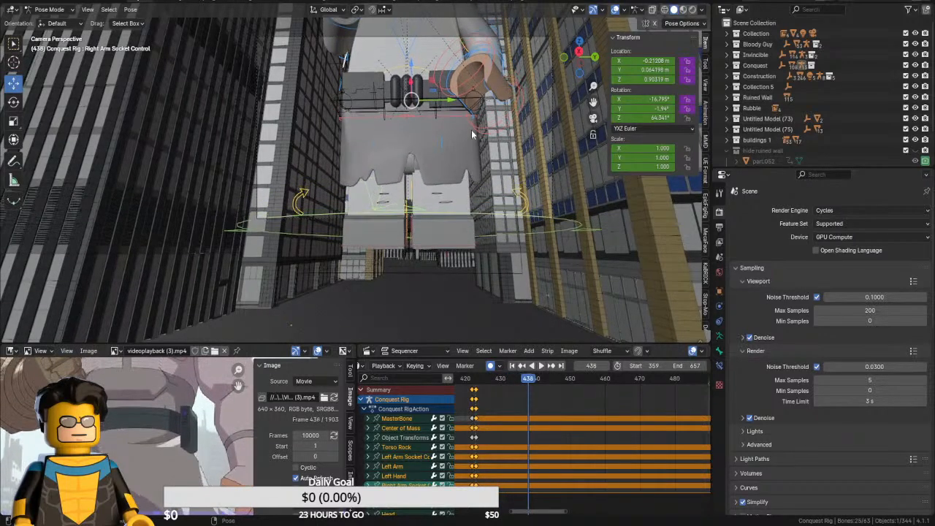
key(Right)
key(Right)
key(Right)
Select the left arm socket control, activate the Rotate tool and set the transform orientation to Local
click(455, 51)
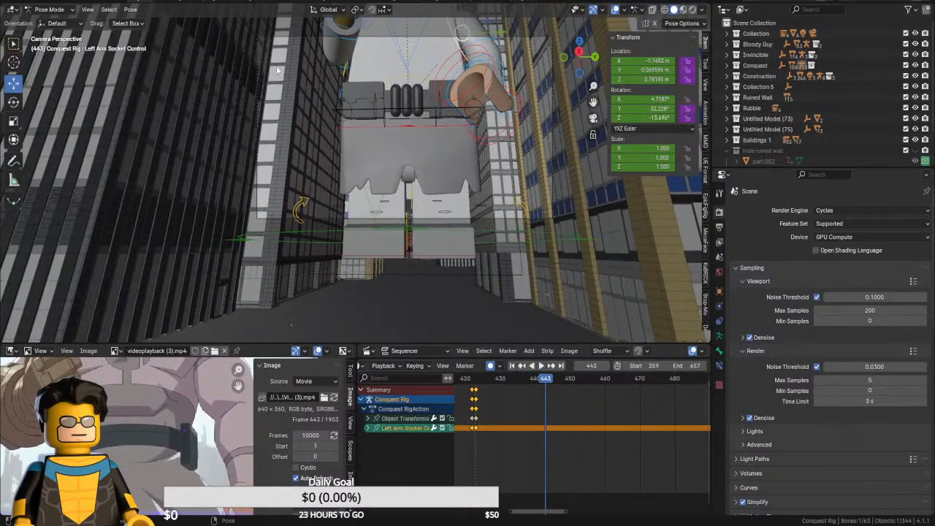
click(13, 101)
click(328, 9)
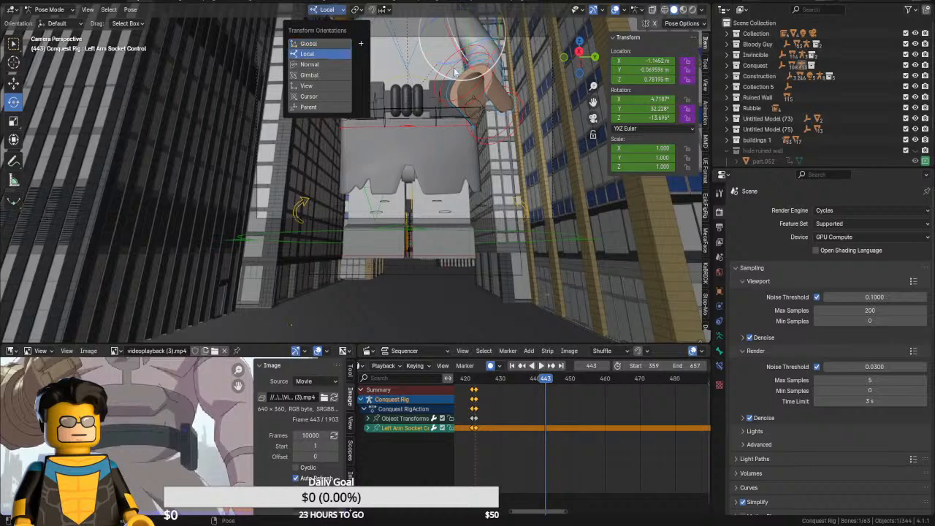
click(322, 56)
Compare the nearby frames with the reference and keyframe the left arm socket control at frame 439
key(Right)
key(Right)
key(Right)
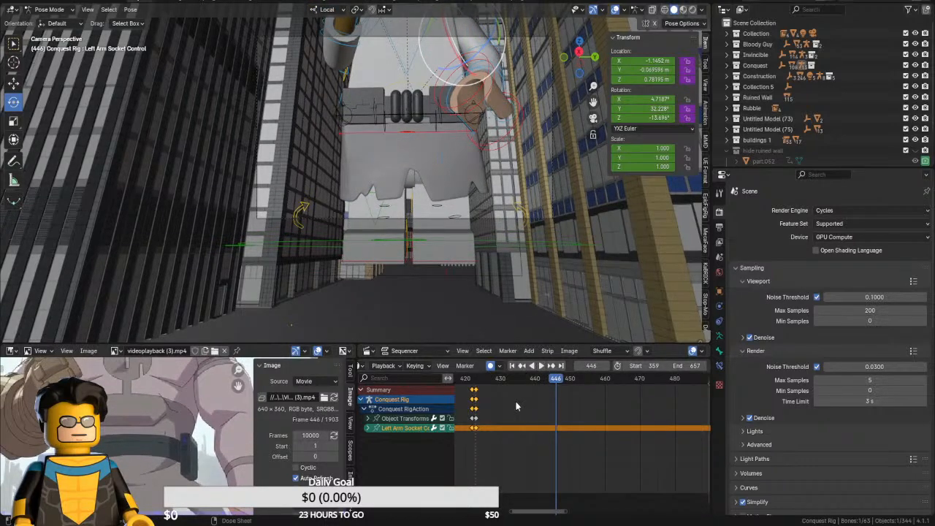
key(Left)
key(Left)
key(Left)
key(Left)
key(Left)
key(Left)
key(Left)
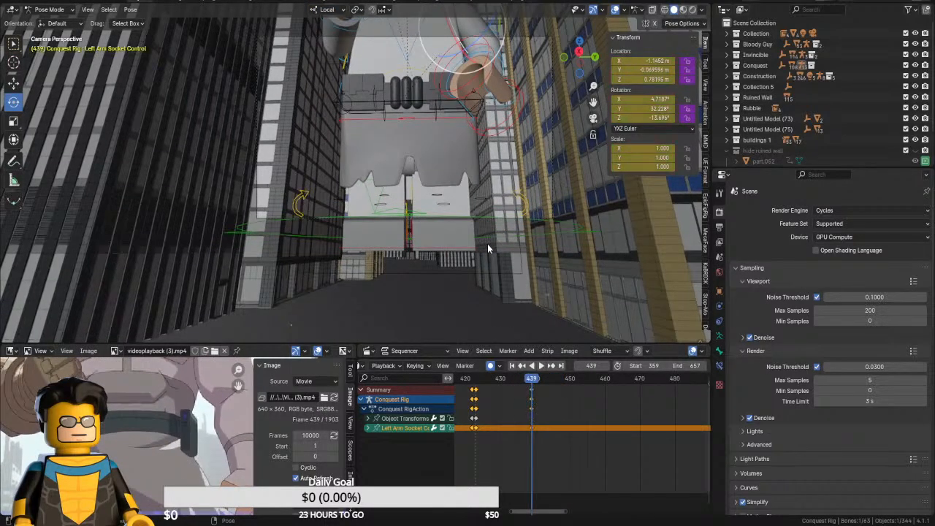
Rotate the left arm socket control a few degrees about its local X axis at frame 448
key(Right)
key(Right)
key(Right)
key(Right)
key(Right)
key(Right)
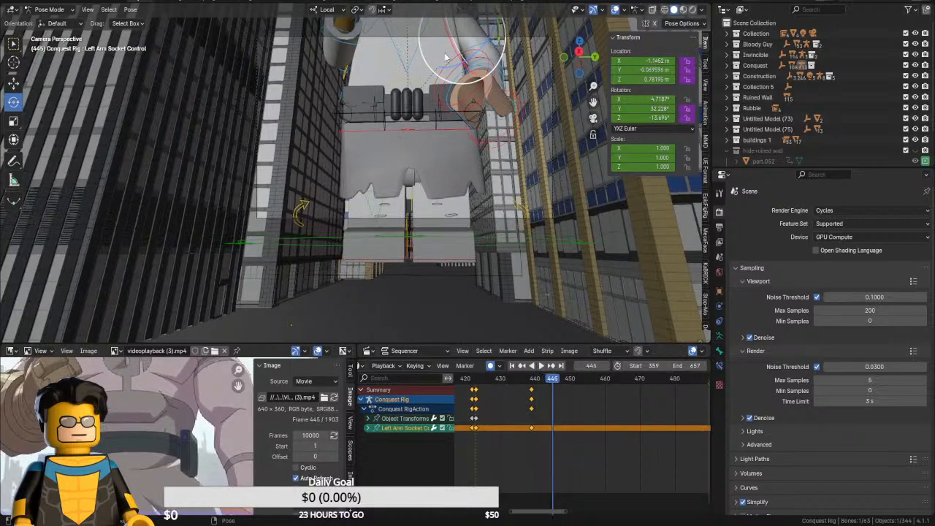
key(Right)
key(Right)
key(Right)
key(r)
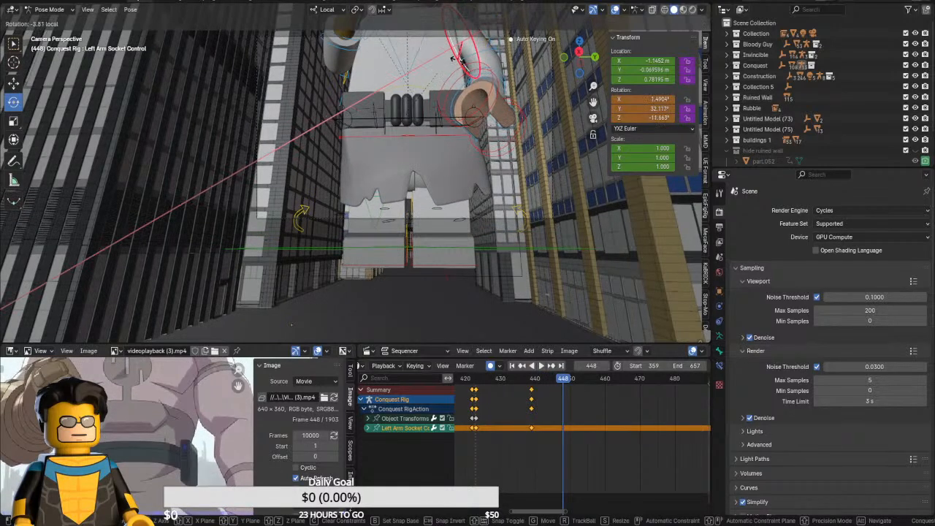
Rotate Conquest's left hand slightly about its local Y axis at frame 448
click(472, 82)
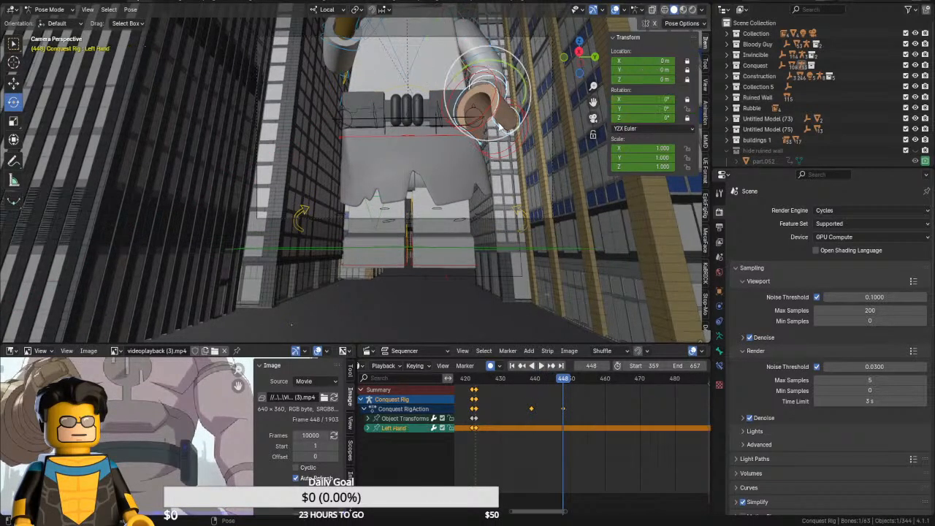
click(510, 110)
key(r)
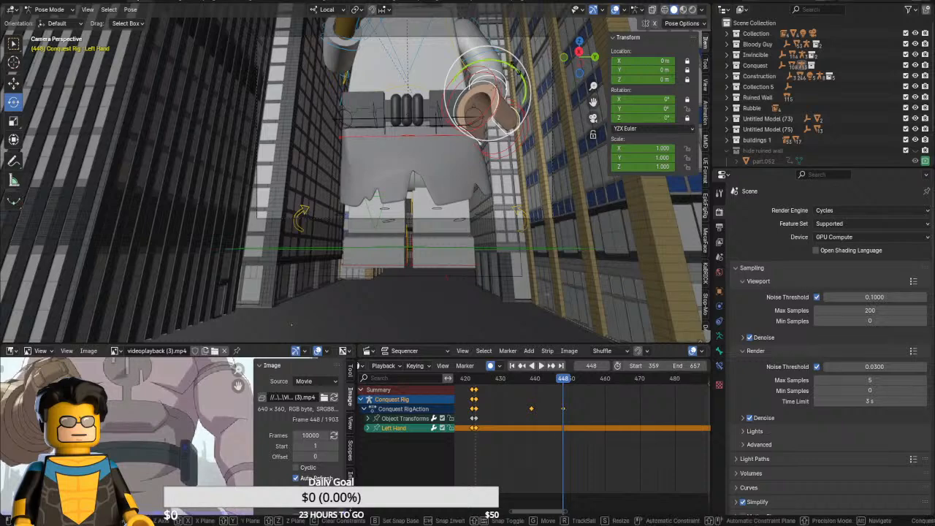
key(y)
click(519, 74)
Play the animation from about frame 422 to 491 to check the left arm and hand movement
key(Left)
key(Left)
key(Left)
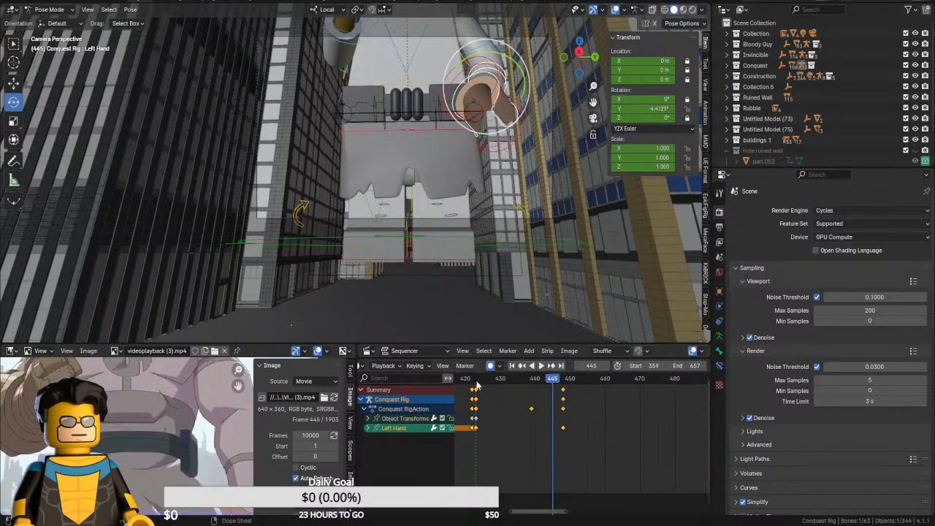
click(474, 381)
key(space)
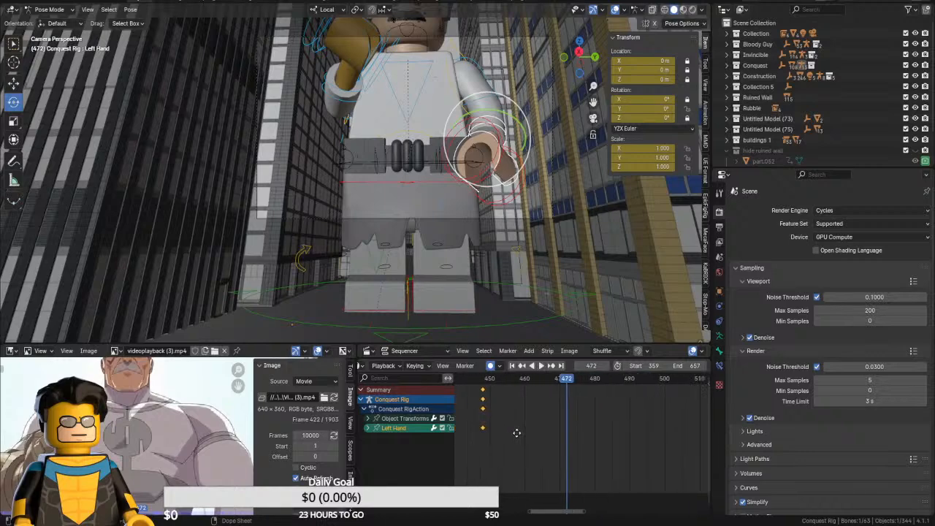
key(space)
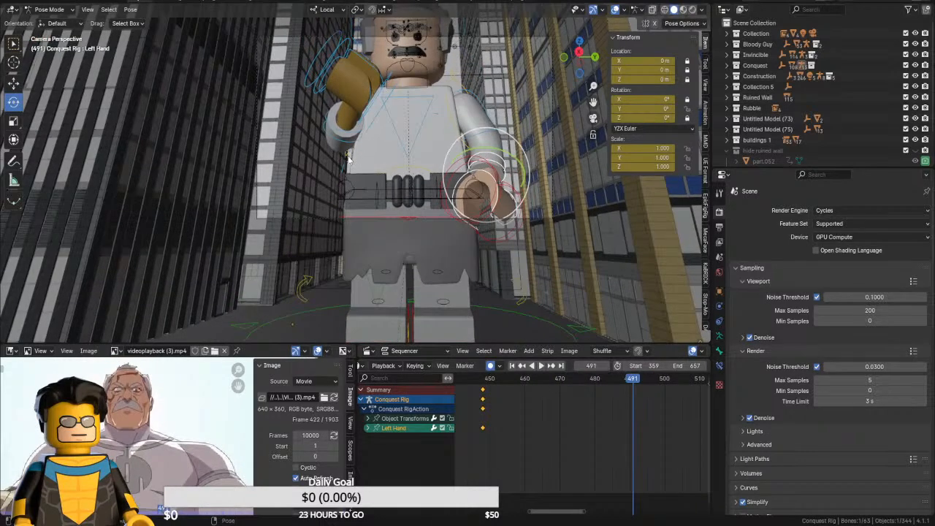
Keyframe the right arm socket control at frame 473 and rotate it away from the body at frame 500
click(348, 159)
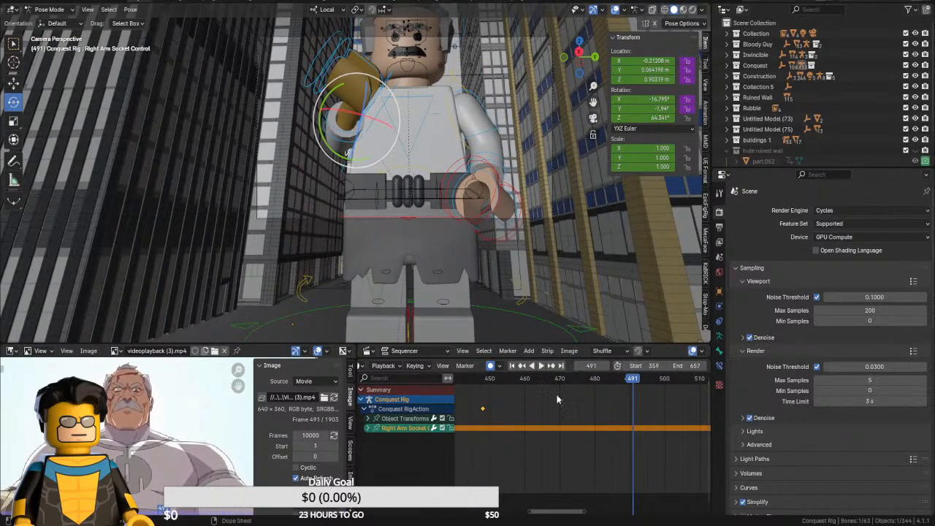
click(570, 378)
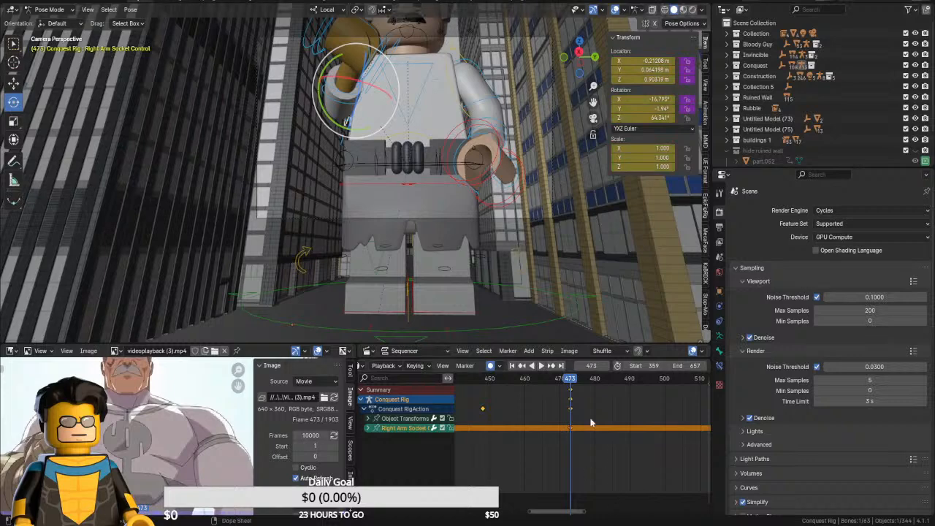
key(space)
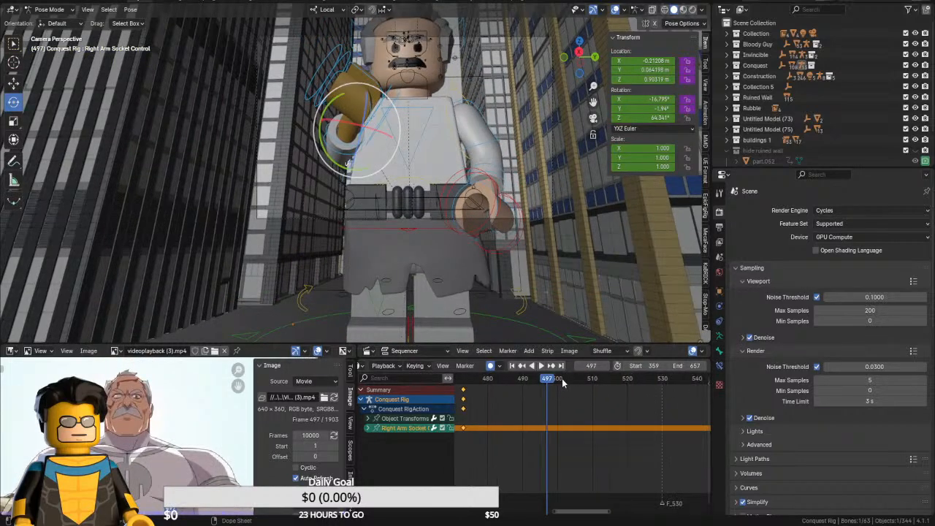
key(space)
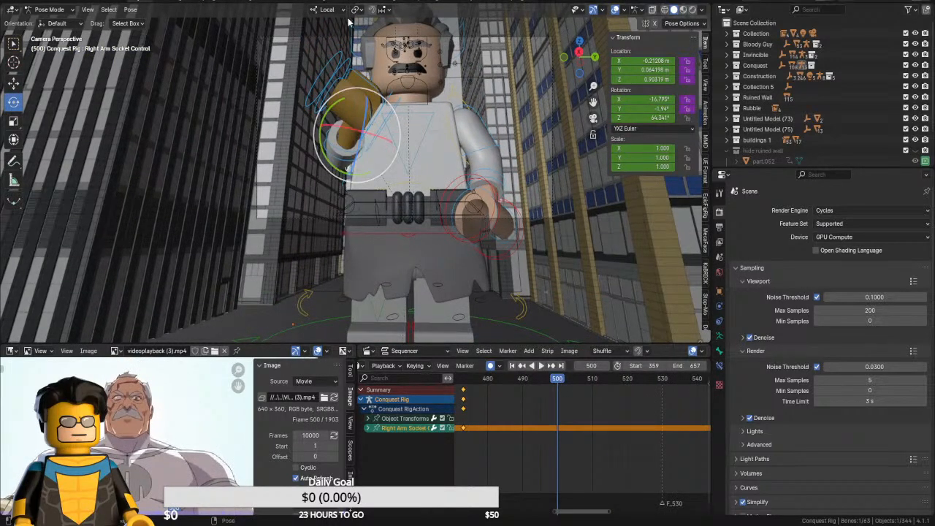
mouse_move(362, 158)
mouse_down()
mouse_move(368, 163)
mouse_move(357, 154)
mouse_up()
Select the right hand control and play the animation to about frame 529 to check the right arm movement
click(346, 119)
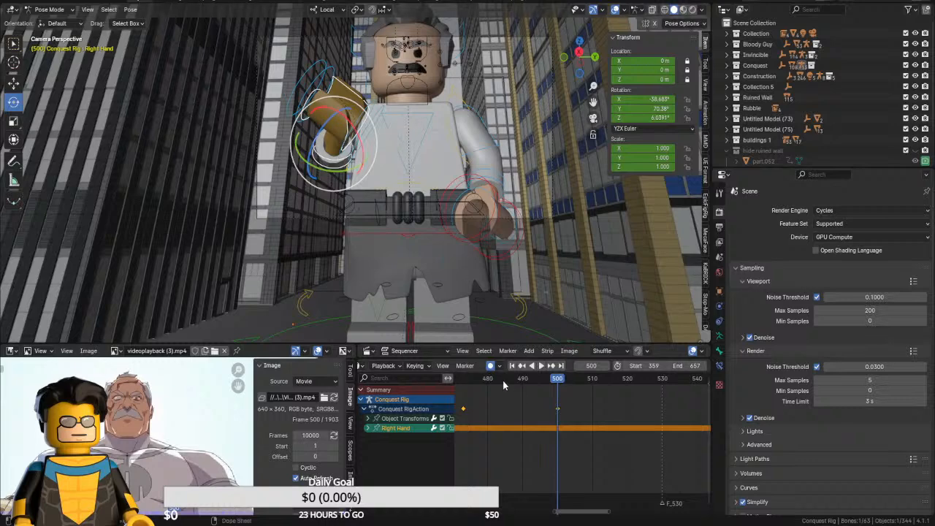
key(space)
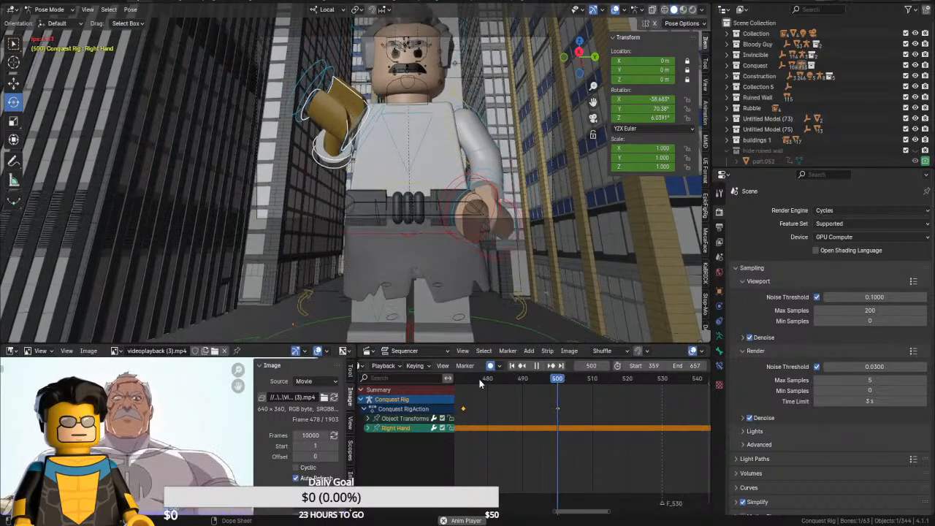
key(space)
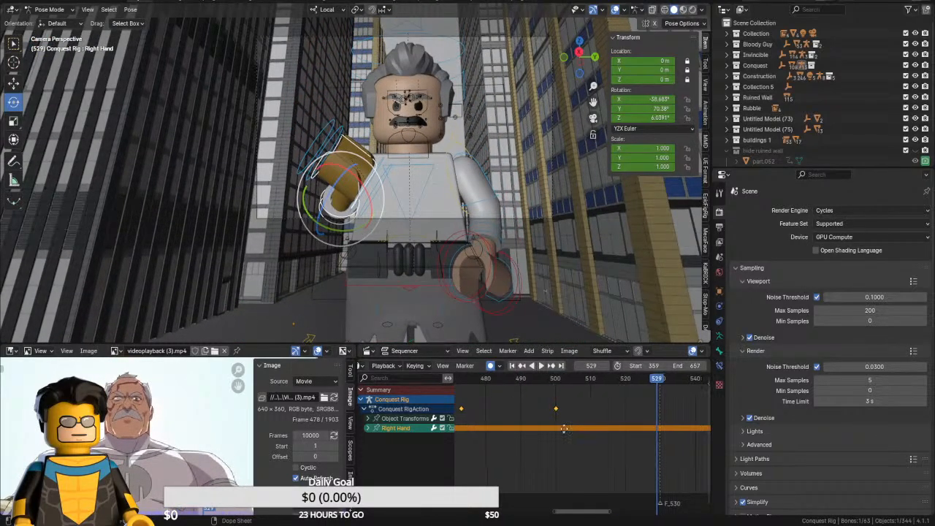
Select all of Conquest's rig controls and play the animation from about frame 502 to check the arm movement
middle_drag(564, 429, 528, 432)
mouse_move(515, 382)
mouse_down()
mouse_move(501, 381)
mouse_move(539, 381)
mouse_move(518, 381)
mouse_up()
key(a)
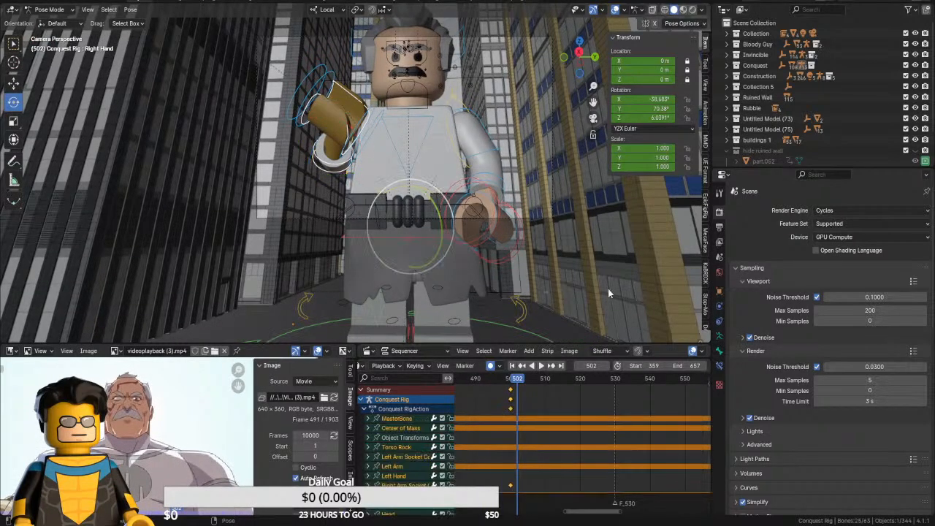
middle_drag(533, 407, 594, 389)
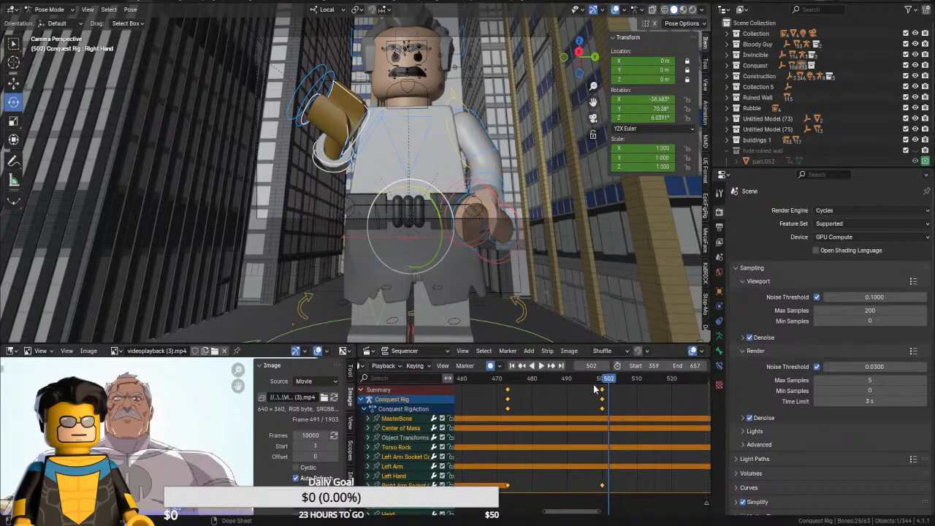
key(shift+ctrl+space)
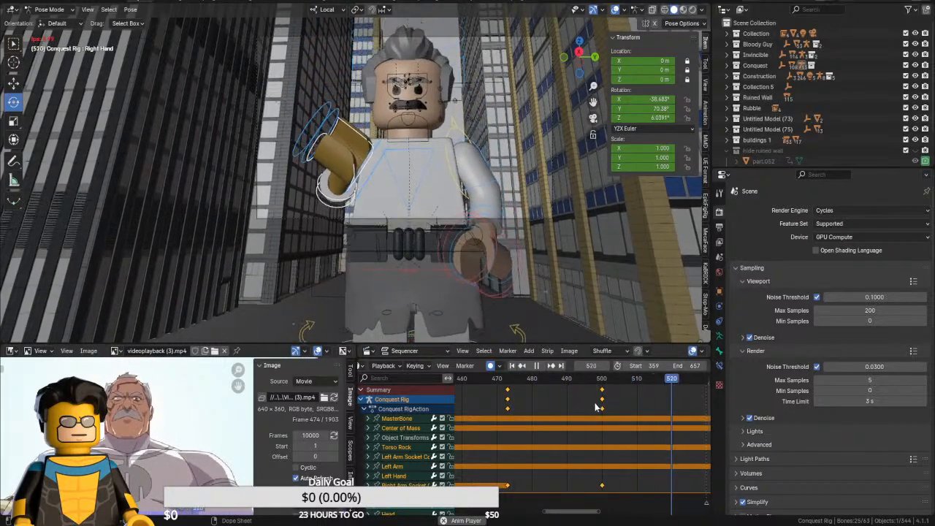
key(space)
middle_drag(582, 412, 502, 423)
Keyframe all of Conquest's controls at frame 529 and rotate the right arm socket control slightly with a trackball rotation
drag(608, 378, 611, 385)
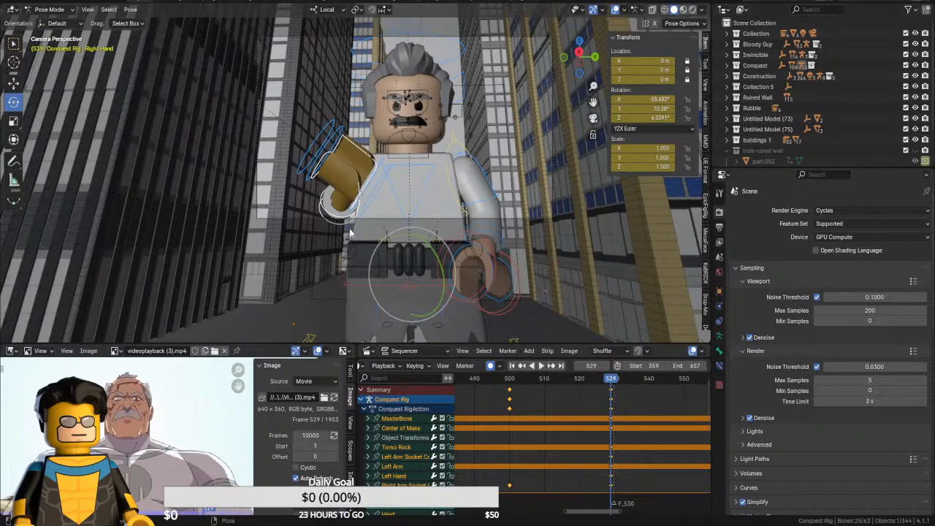
middle_drag(408, 173, 282, 186)
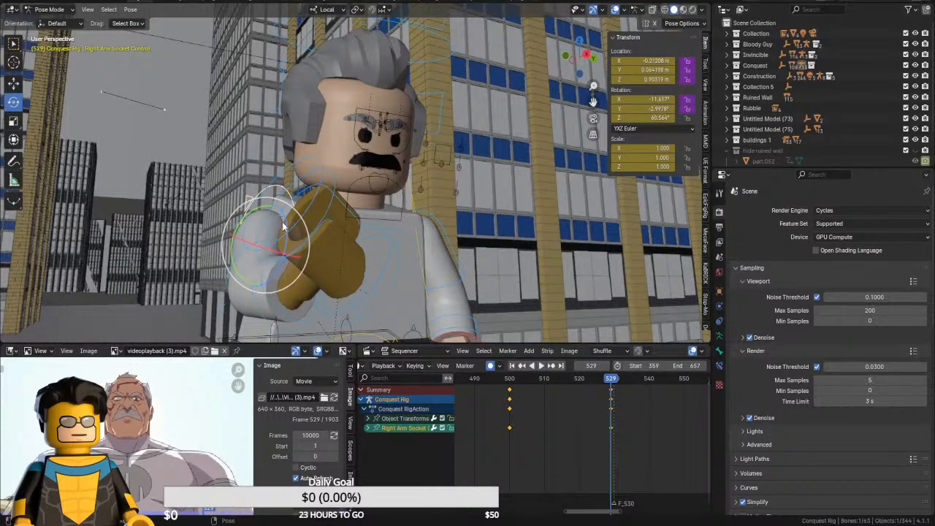
drag(280, 232, 336, 137)
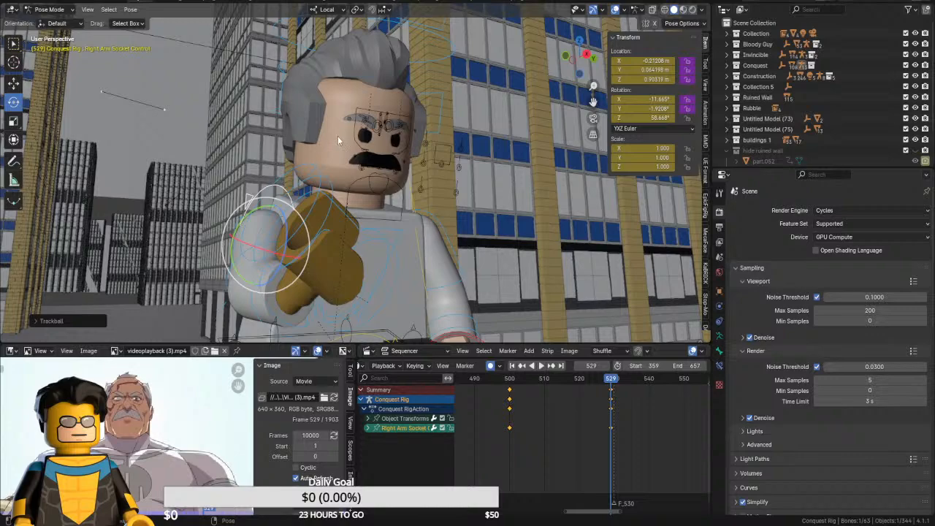
Play the animation through the camera from about frame 491 and again from about frame 448 to check the right arm
key(KP_0)
drag(506, 380, 478, 381)
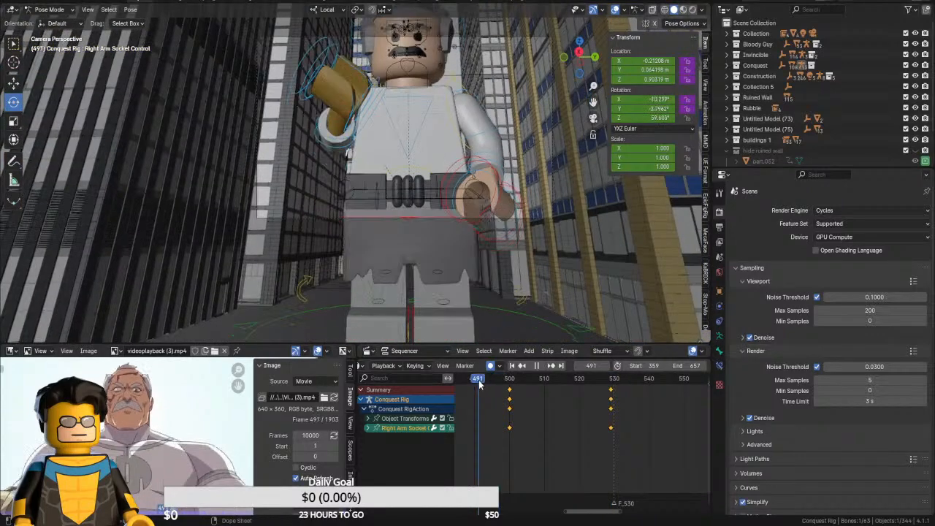
key(space)
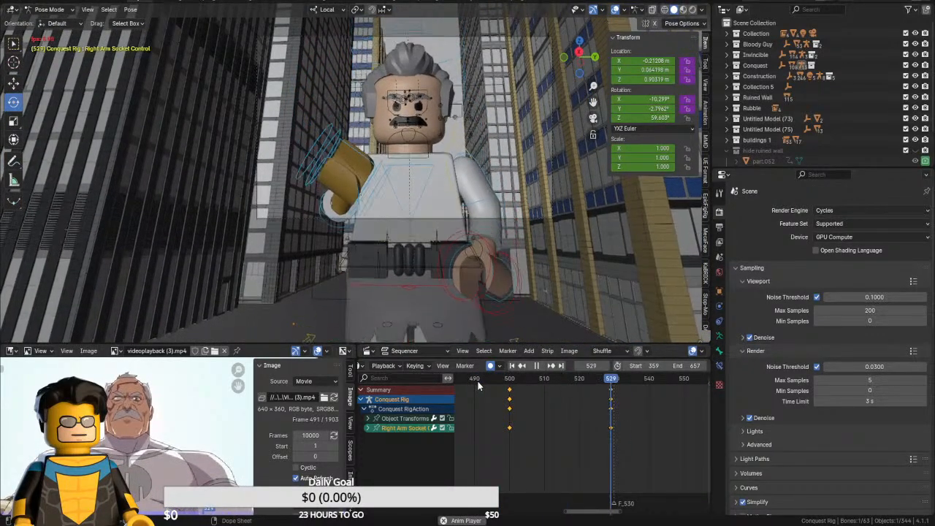
key(space)
middle_drag(529, 392, 688, 416)
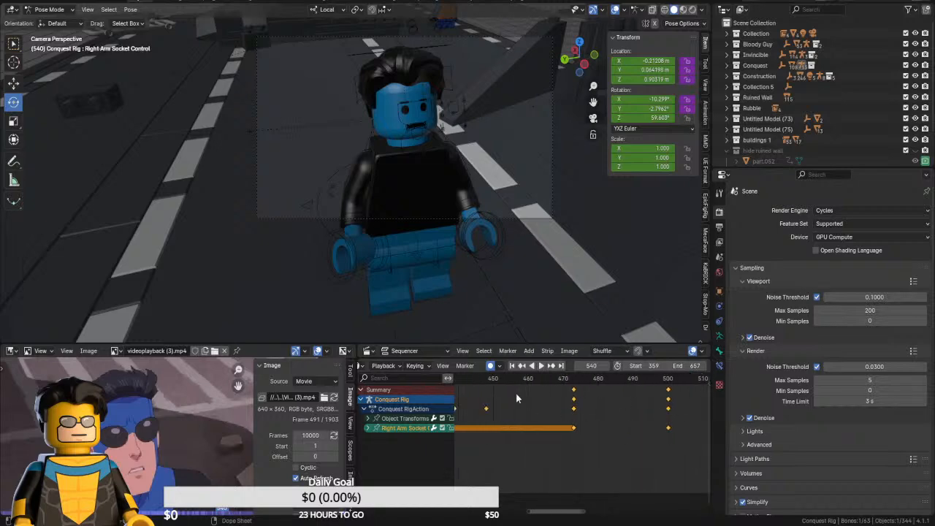
click(489, 379)
key(space)
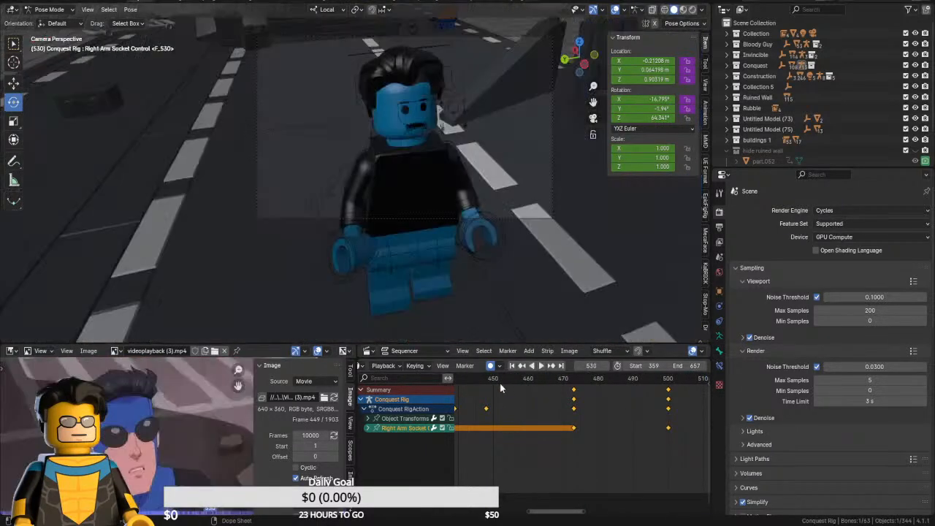
click(483, 379)
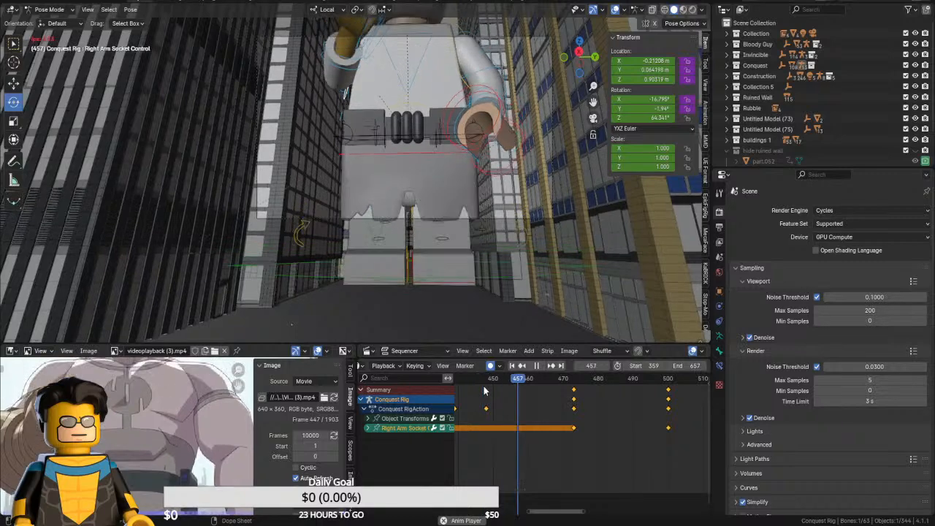
Select Conquest's right hand control and rotate it slightly at frame 474
click(330, 60)
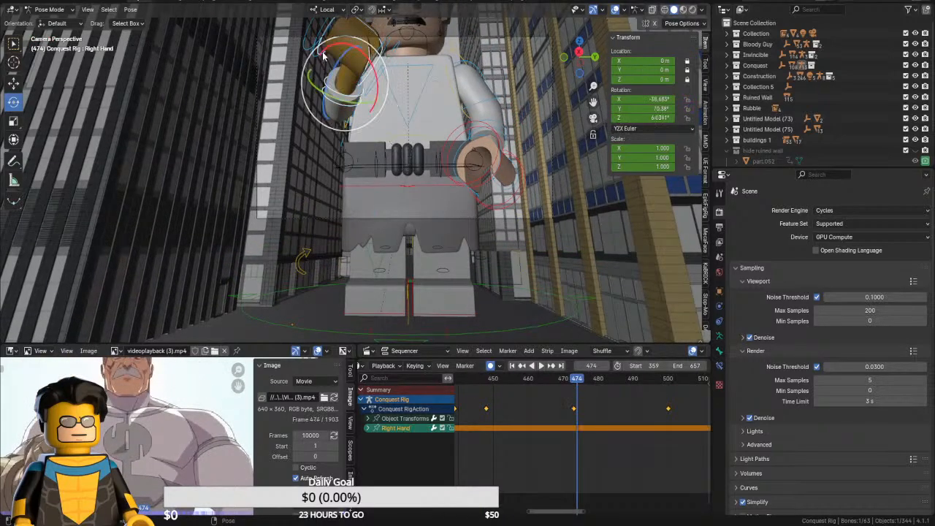
ctrl+scroll(611, 411, left, 2)
ctrl+scroll(611, 411, left, 2)
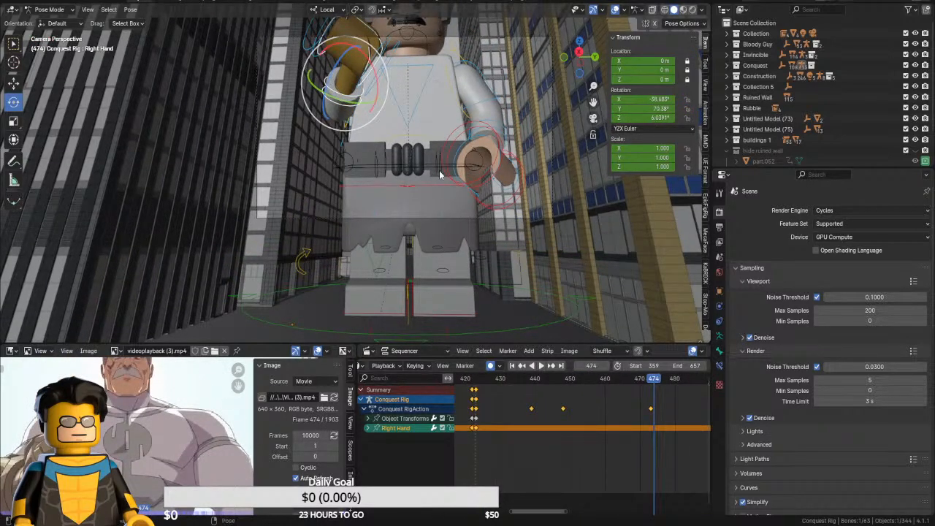
drag(332, 95, 356, 85)
Play the animation from about frame 423 and scrub past frame 530 to review Conquest's shot and the cut to Invincible
click(474, 386)
key(space)
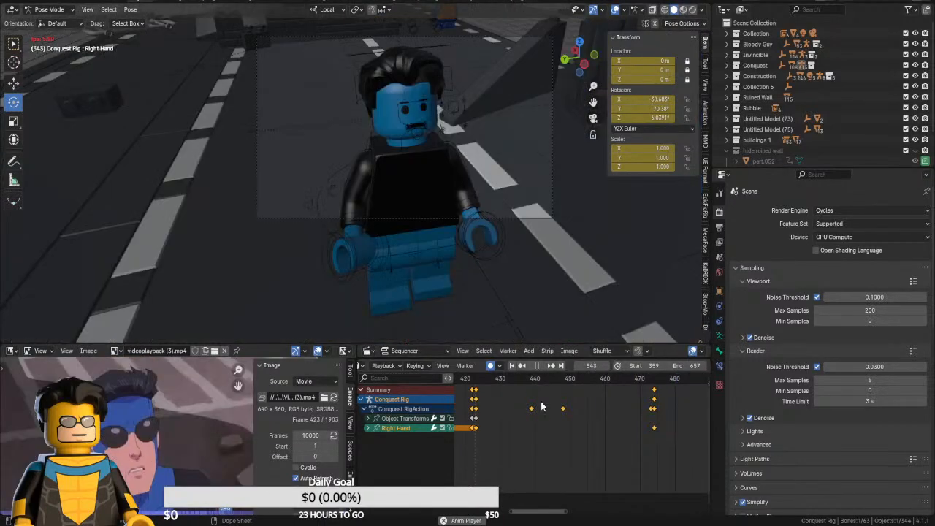
key(space)
middle_drag(559, 438, 617, 440)
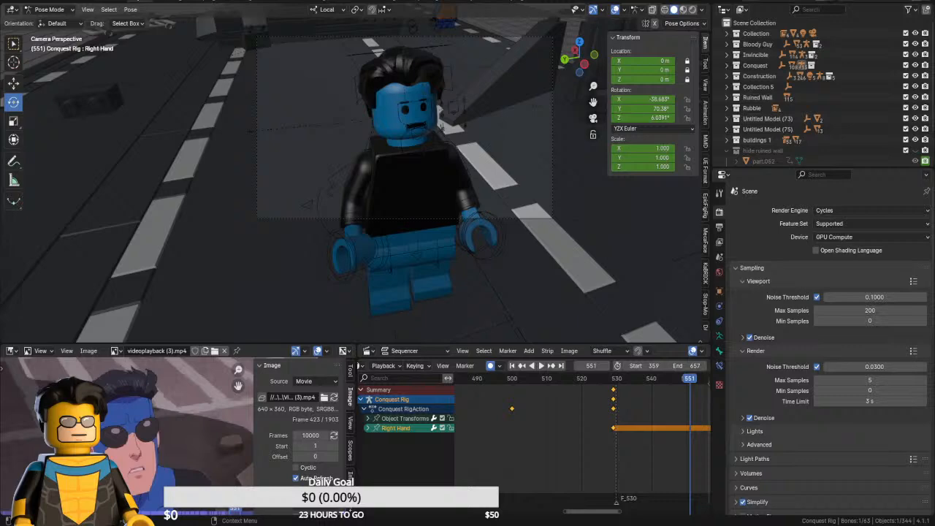
click(602, 379)
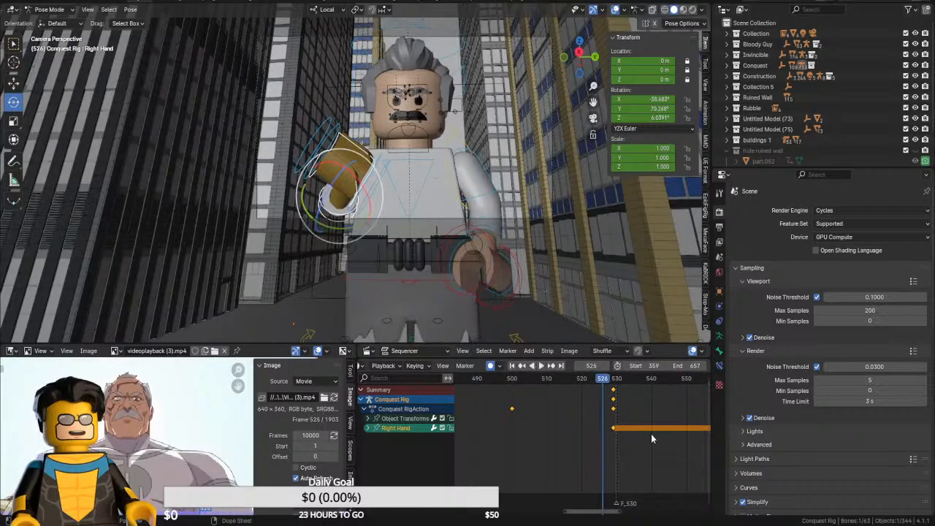
middle_drag(652, 434, 536, 430)
drag(498, 380, 513, 381)
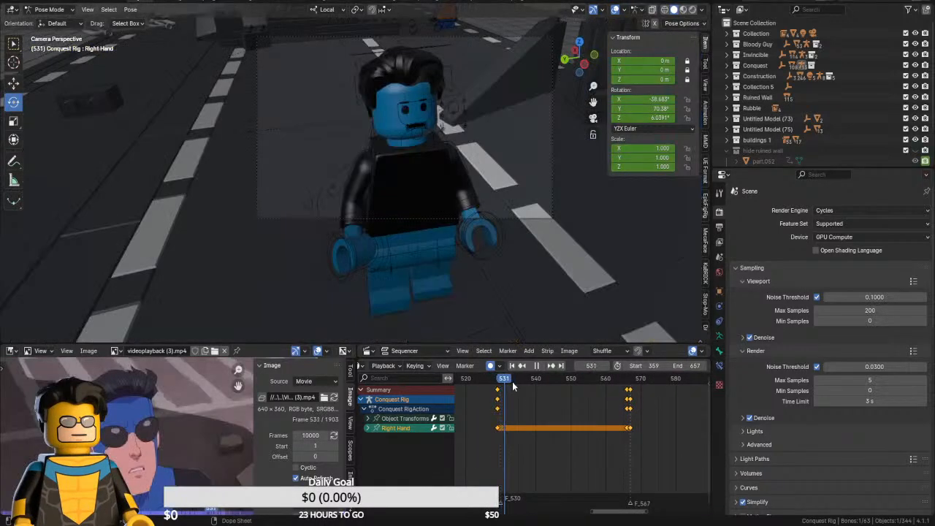
key(space)
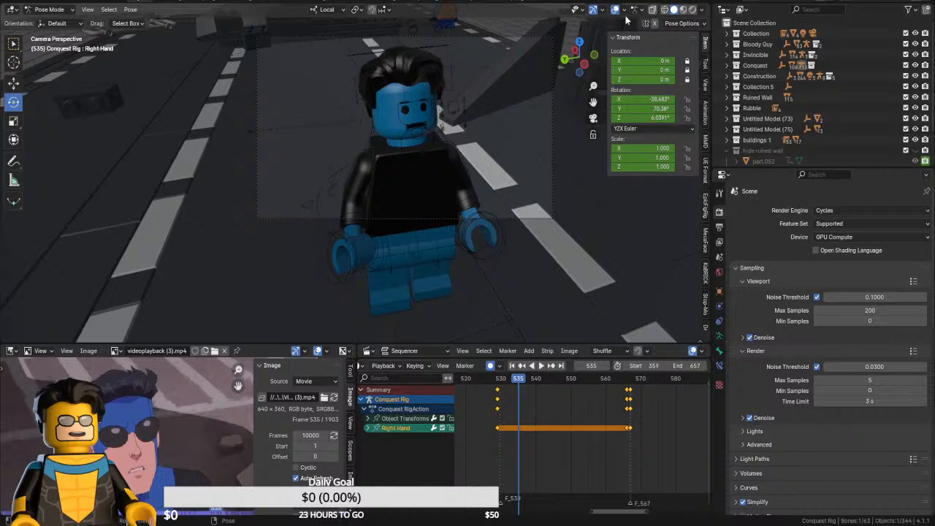
Show the viewport in Material Preview shading and switch from Conquest's rig to posing the Invincible Blue Suit Rig
click(683, 9)
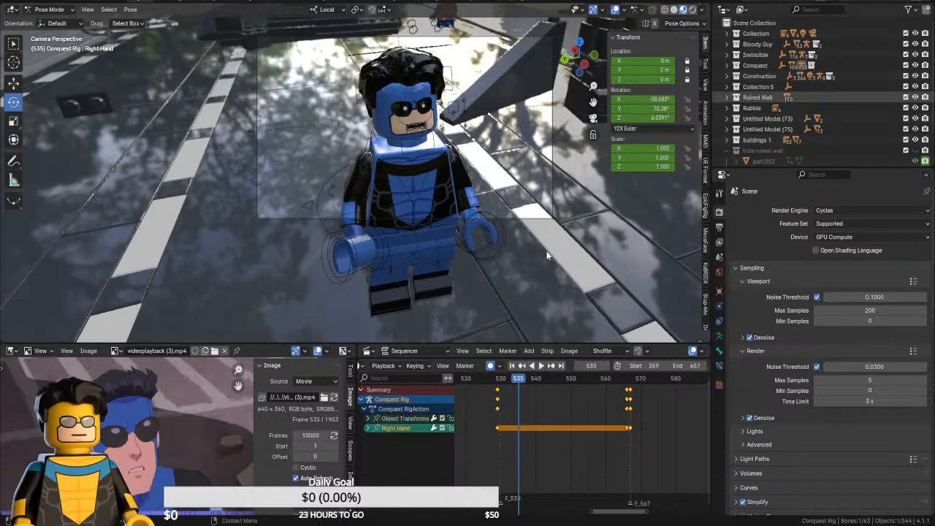
click(428, 302)
click(49, 9)
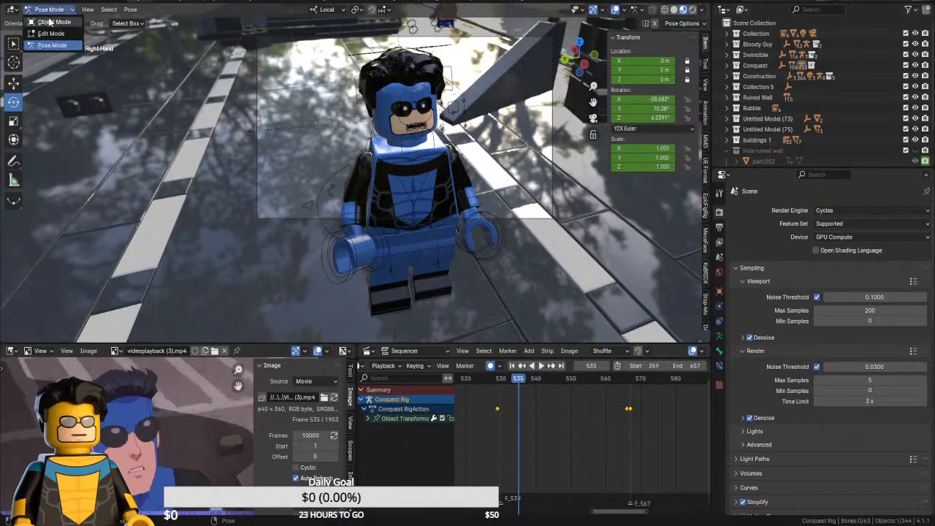
click(48, 24)
click(402, 231)
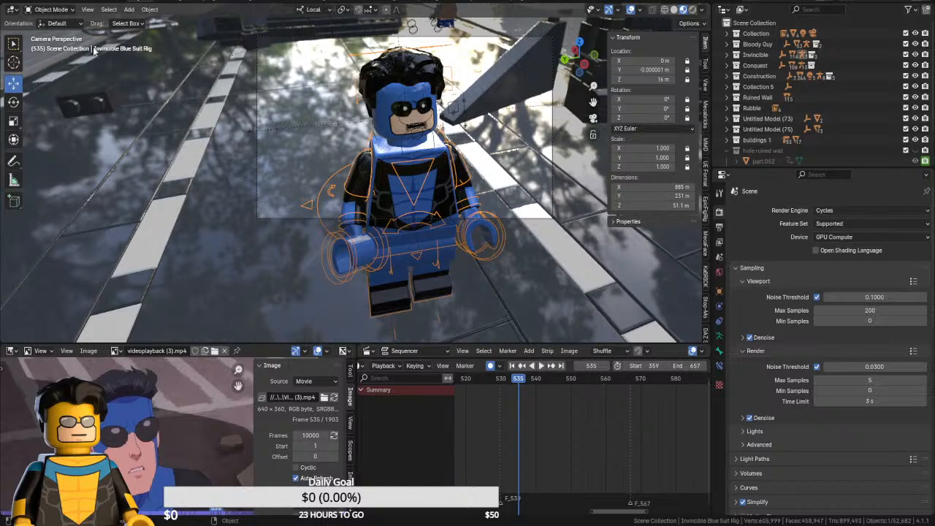
click(64, 11)
click(74, 45)
Keyframe all of Invincible's rig controls at frame 530, the first frame of his shot
scroll(426, 129, down, 2)
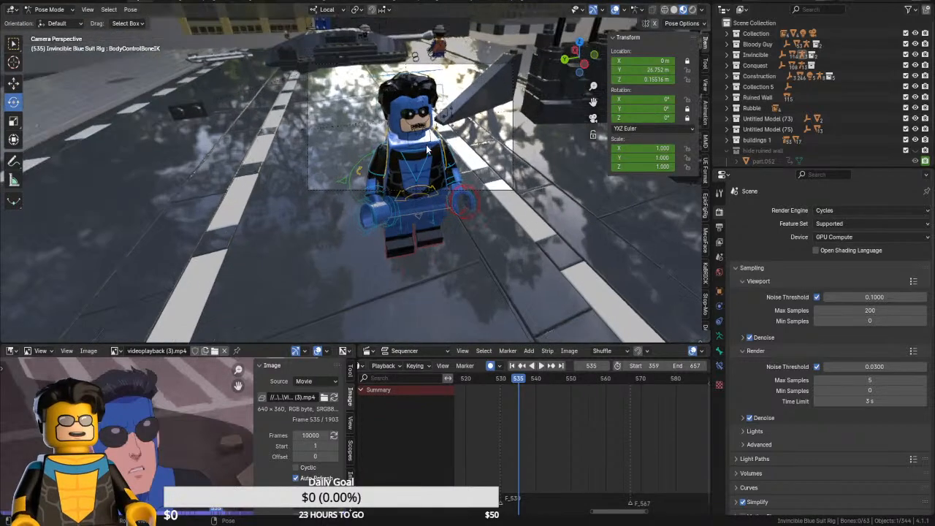
scroll(427, 150, up, 3)
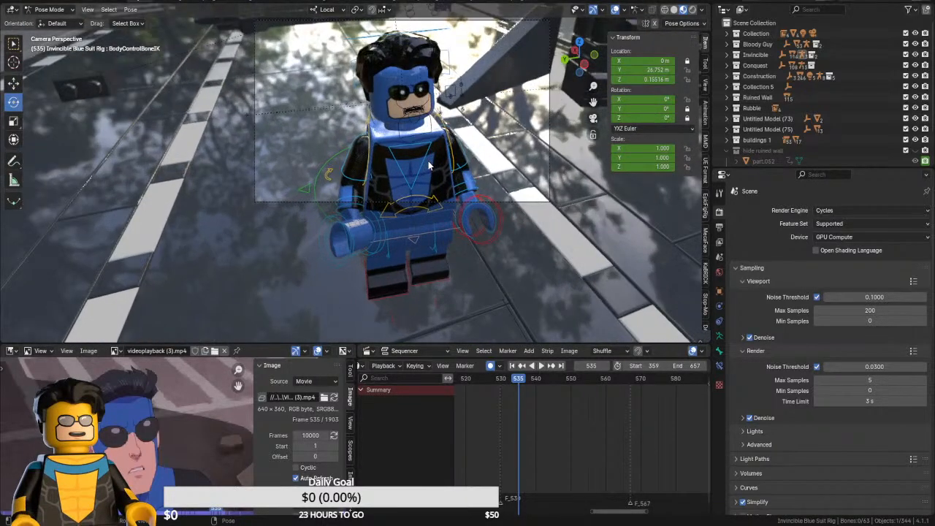
scroll(430, 167, up, 2)
click(422, 184)
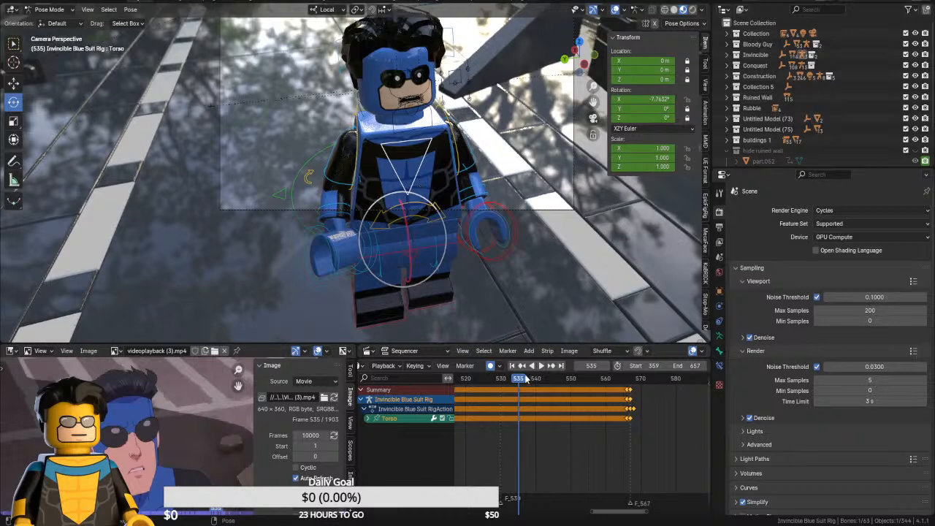
drag(510, 378, 499, 379)
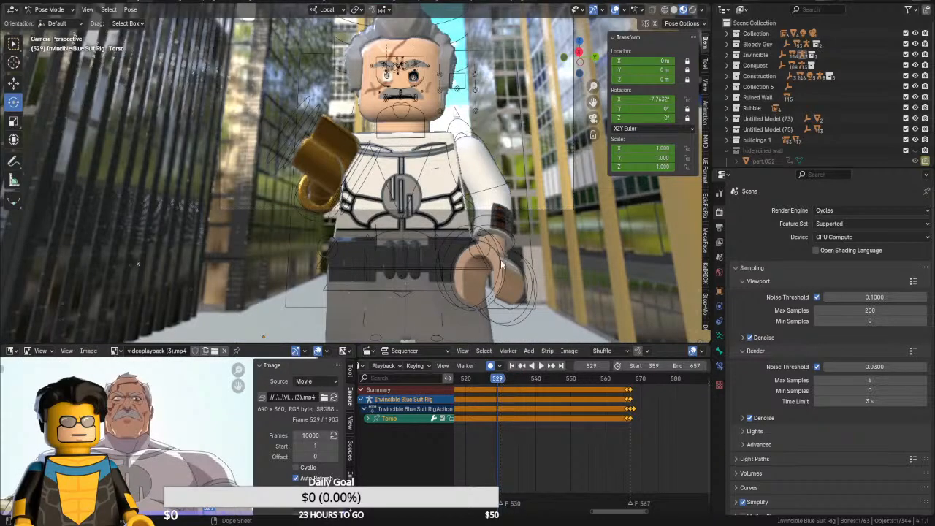
key(Right)
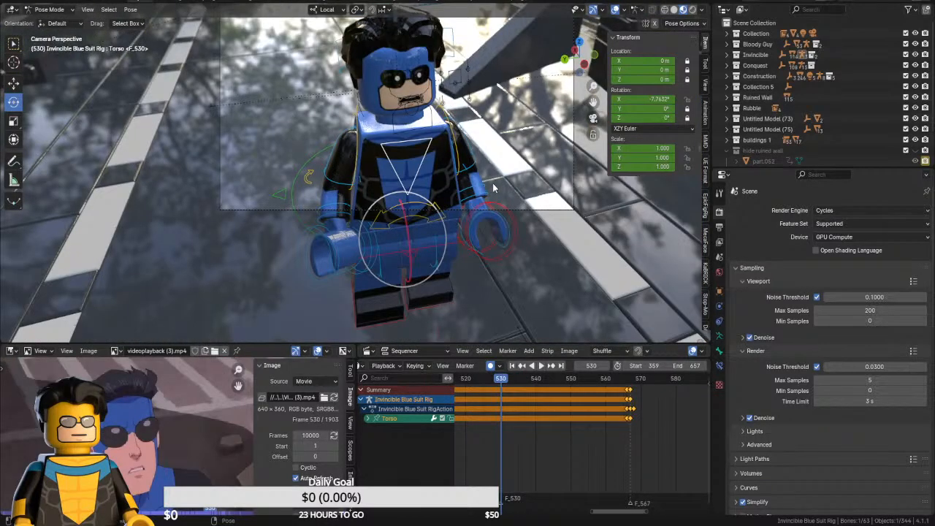
key(i)
key(a)
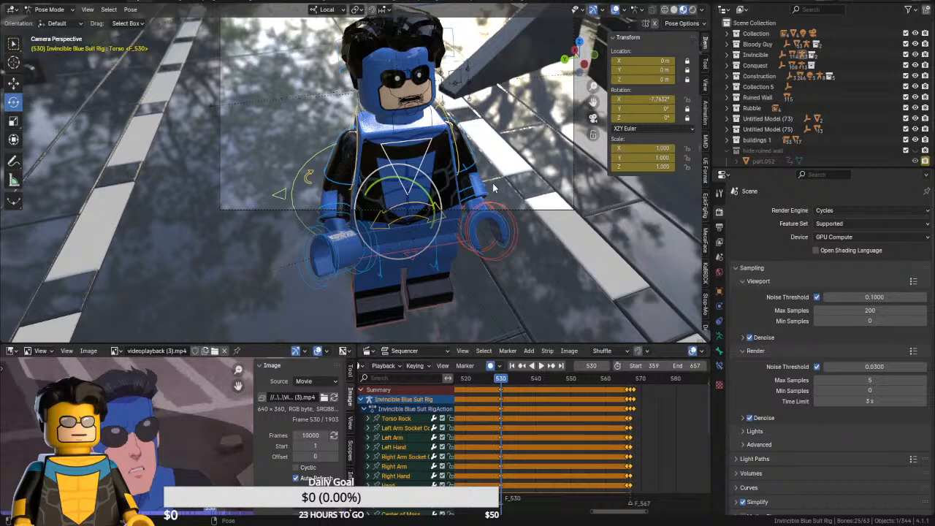
Rotate Invincible's torso slightly about its local X axis and tilt his head at frame 542
key(Right)
key(Right)
key(Right)
key(Right)
key(Right)
key(Right)
key(Right)
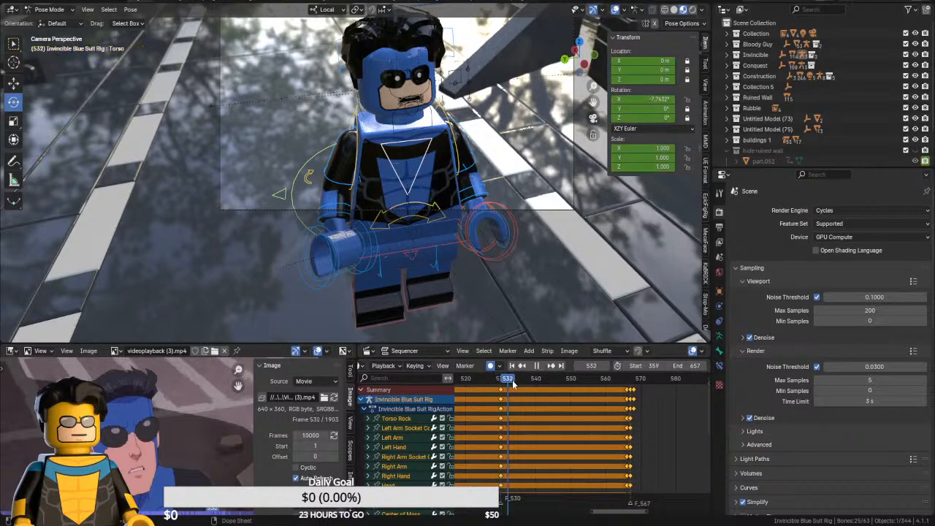
click(418, 176)
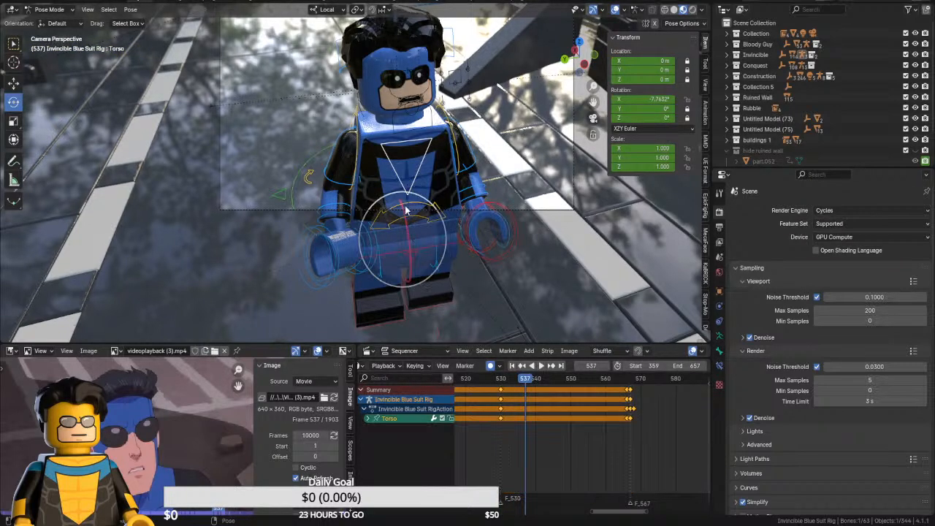
click(543, 388)
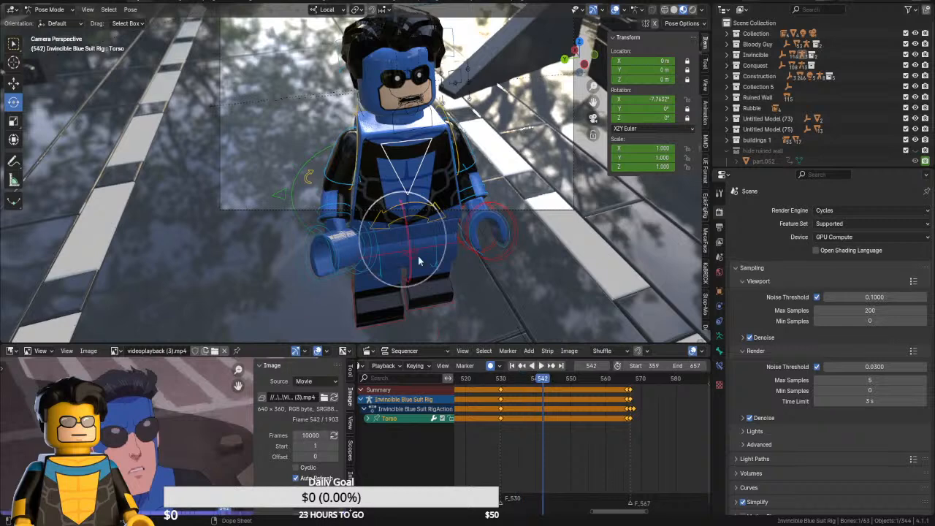
drag(404, 227, 403, 224)
click(448, 58)
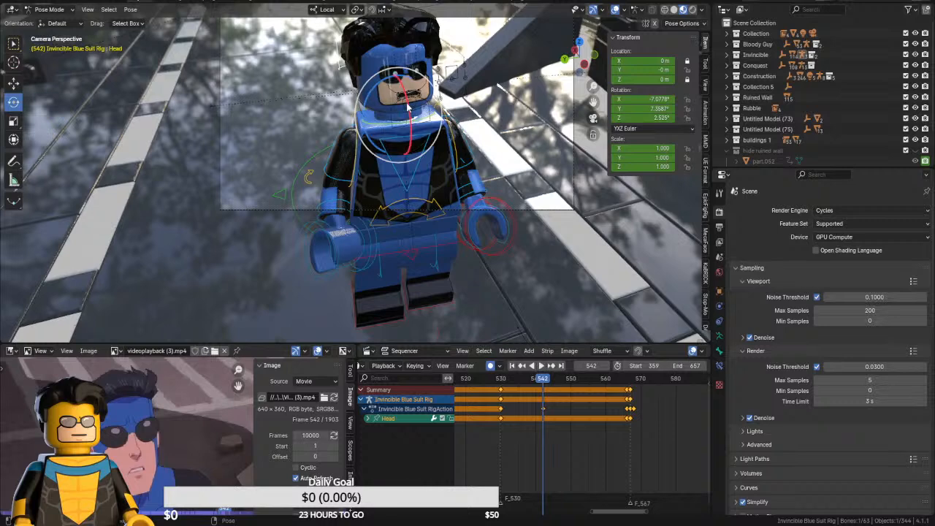
drag(406, 115, 406, 113)
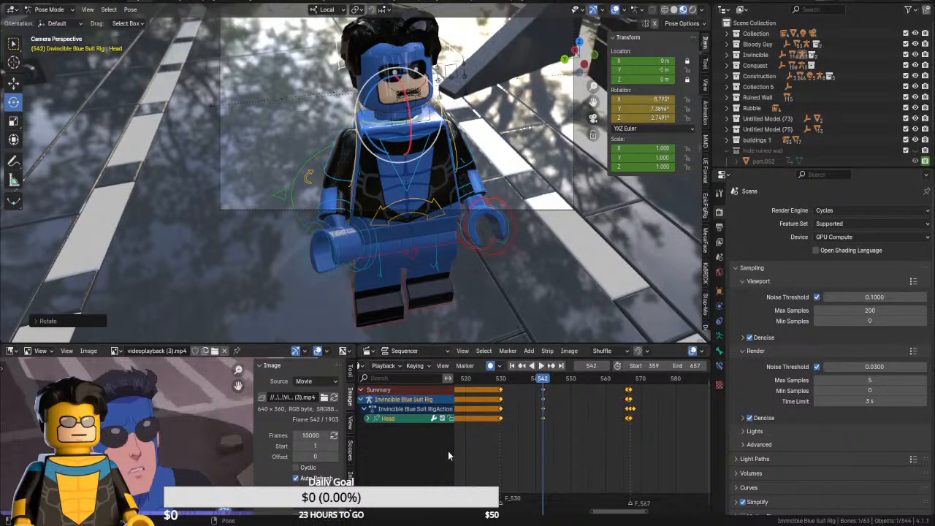
Play Invincible's shot from frame 530 and compare the poses around frames 565 and 541 to check the head movement
click(502, 381)
key(space)
key(space)
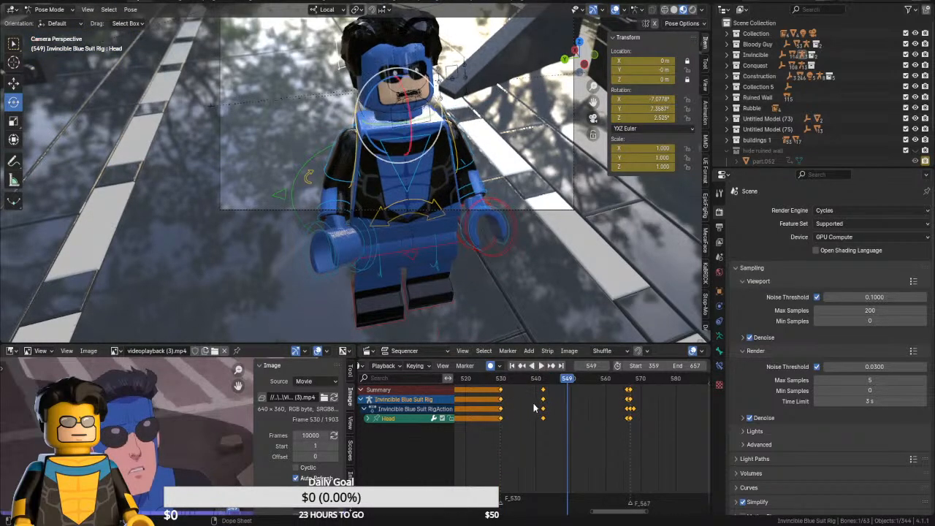
click(622, 382)
key(space)
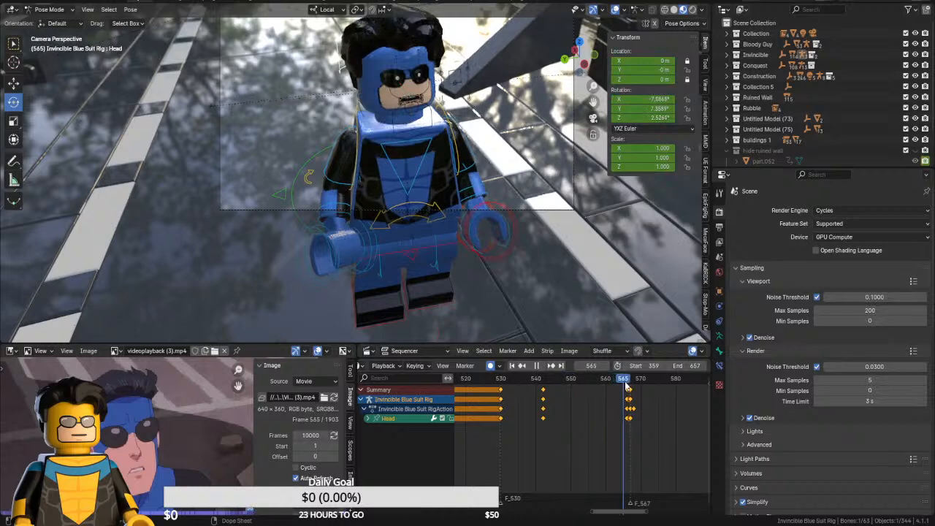
key(space)
click(541, 381)
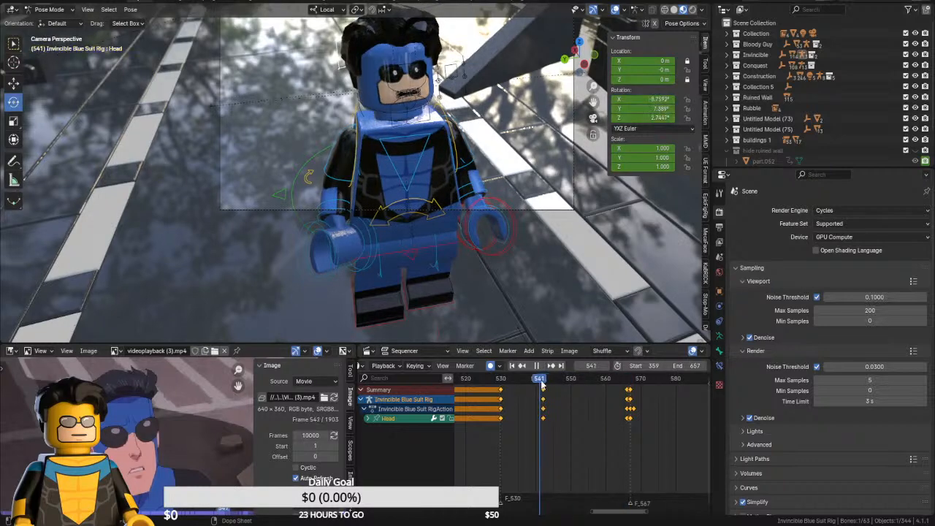
Duplicate the keyframes of all Invincible's rig controls from frame 542 to frame 566
click(544, 383)
key(a)
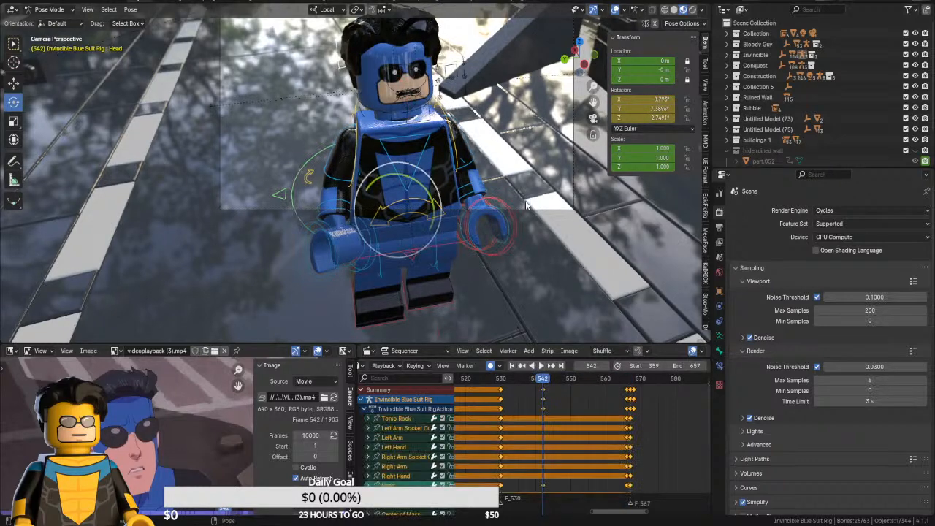
click(543, 391)
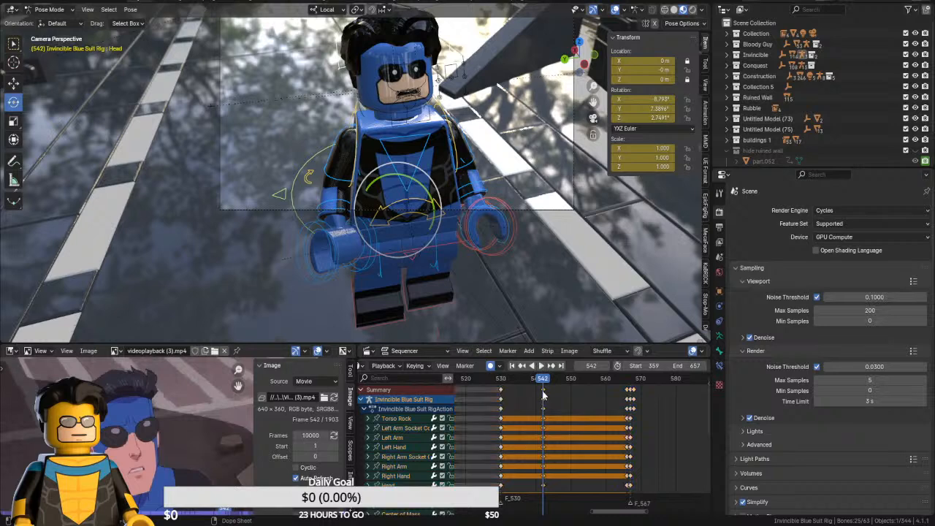
key(shift+d)
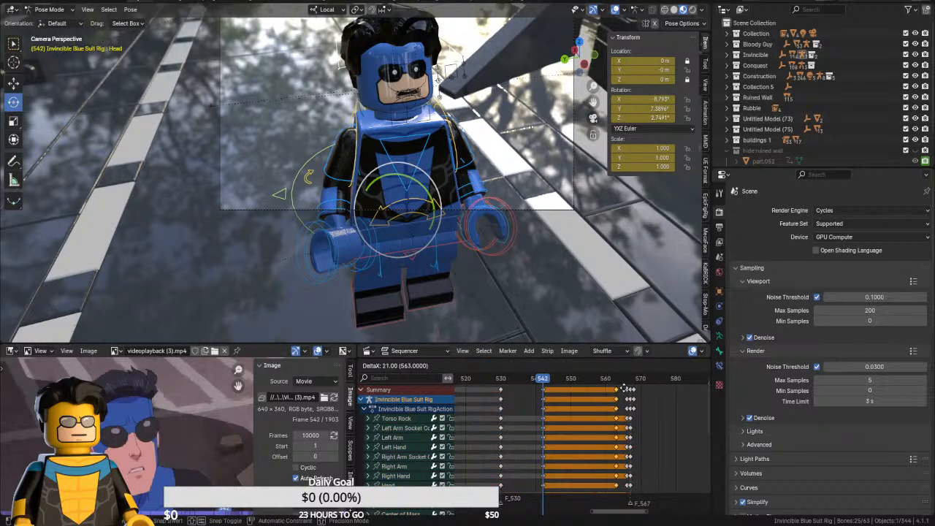
click(627, 390)
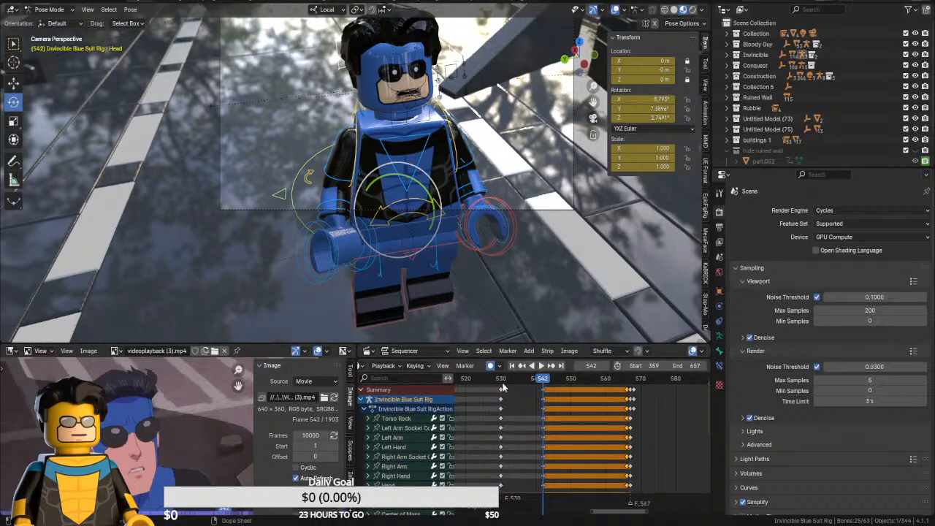
Rotate Invincible's torso about its local X axis to about -13.2° at frame 566 and play the movement back
key(space)
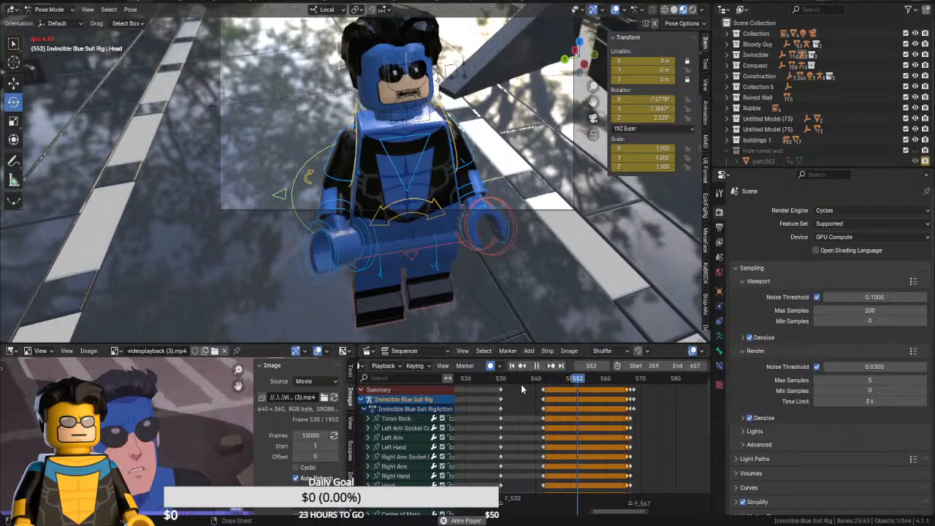
key(space)
drag(520, 380, 596, 380)
click(404, 176)
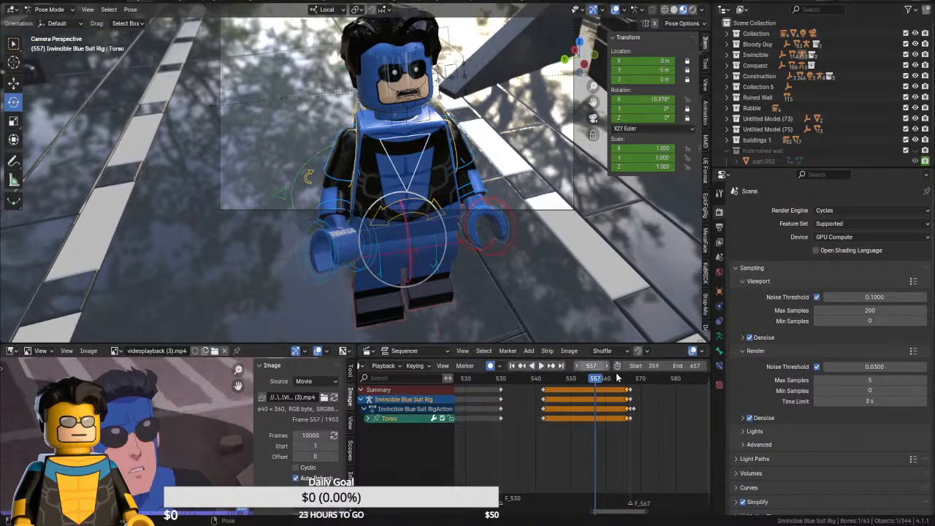
click(628, 381)
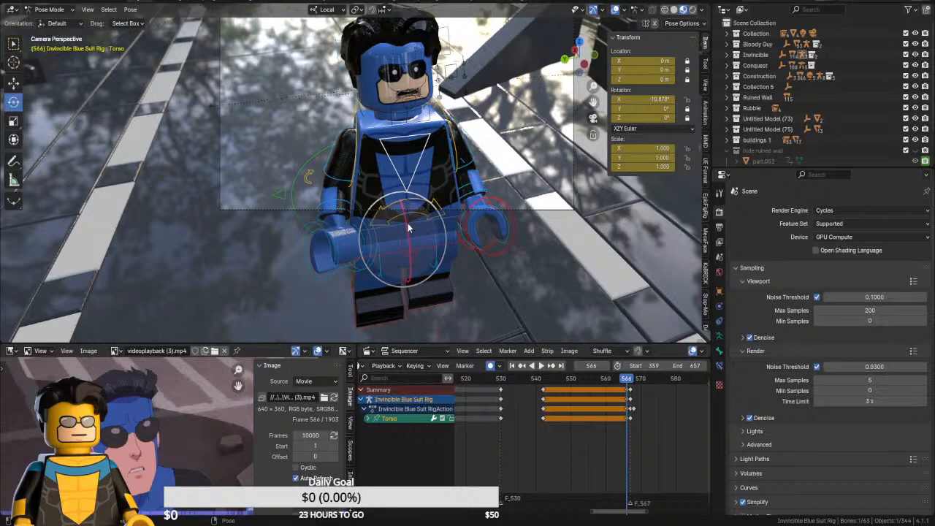
drag(408, 228, 412, 239)
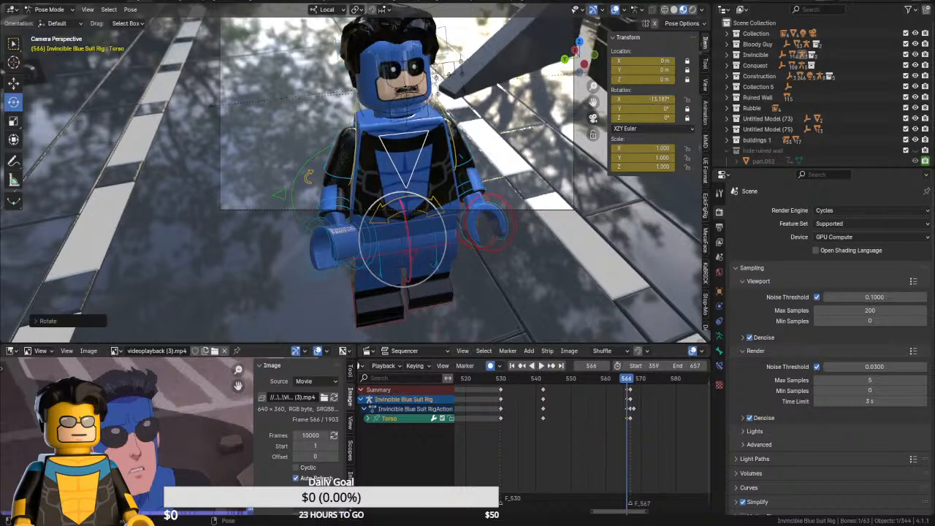
click(535, 381)
key(space)
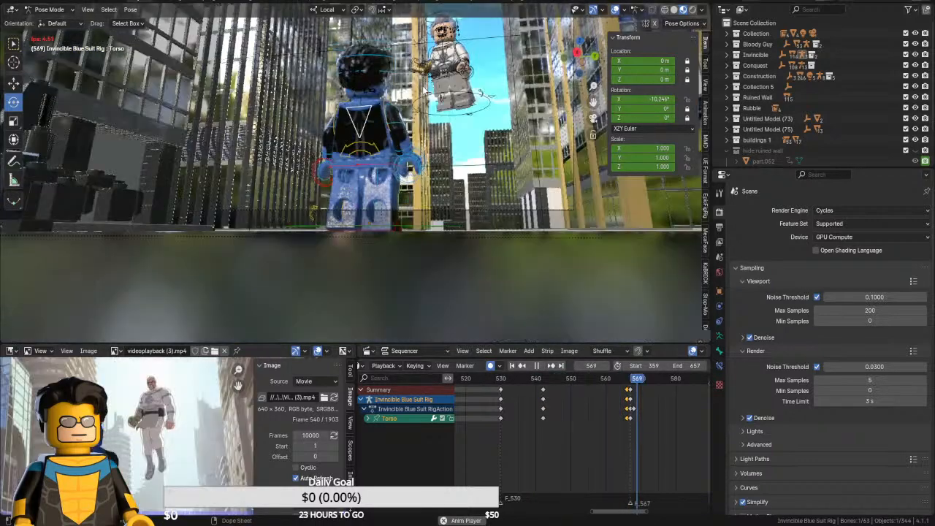
key(space)
Switch from posing Invincible's body rig to posing his DeOne face rig
click(49, 10)
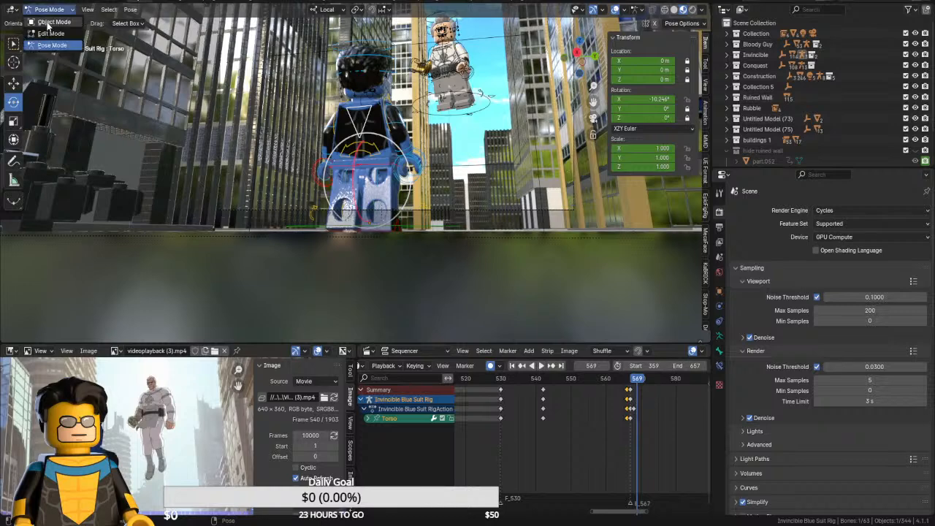
click(49, 23)
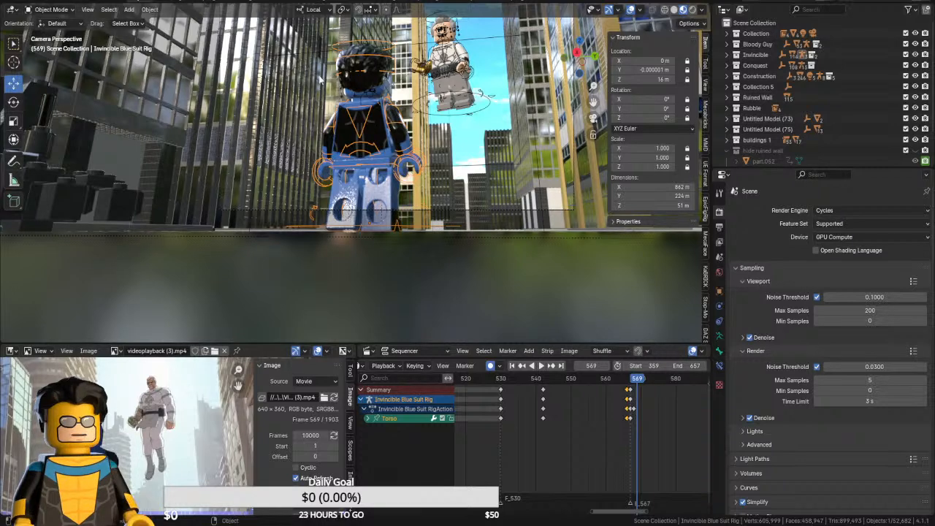
click(375, 100)
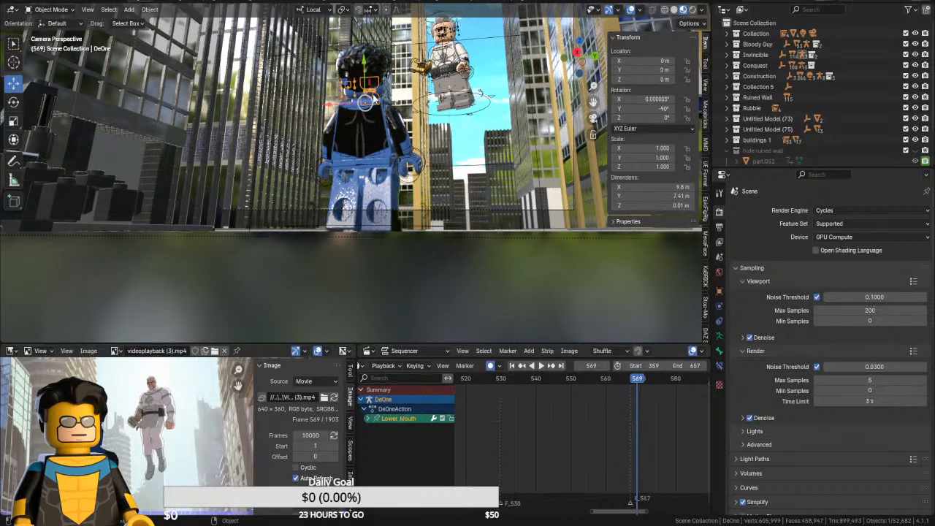
click(51, 8)
click(51, 45)
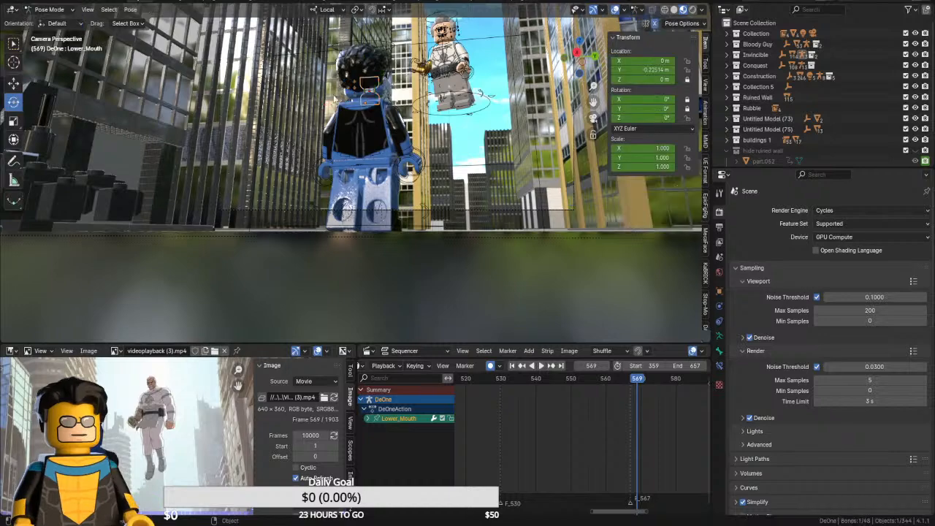
key(KP_Decimal)
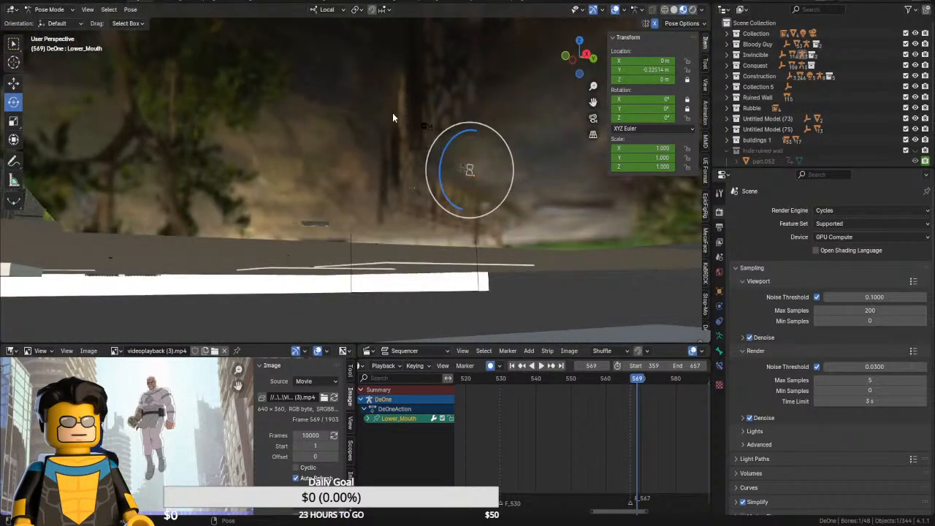
middle_drag(393, 114, 594, 228)
scroll(396, 233, down, 6)
scroll(413, 267, up, 6)
shift+middle_drag(369, 329, 407, 233)
scroll(407, 253, up, 3)
scroll(427, 179, up, 3)
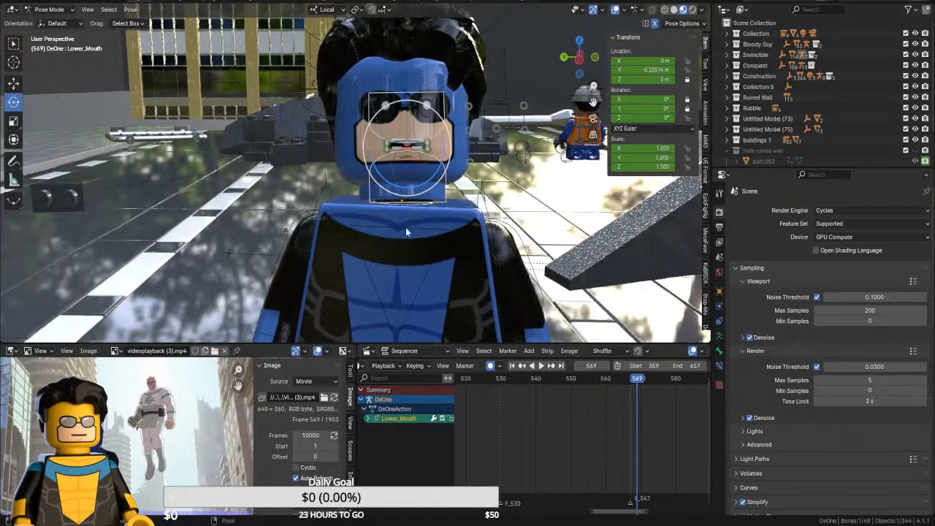
Keyframe all of the DeOne face rig's controls at frame 530, the first frame of Invincible's shot
key(Left)
key(Left)
key(Left)
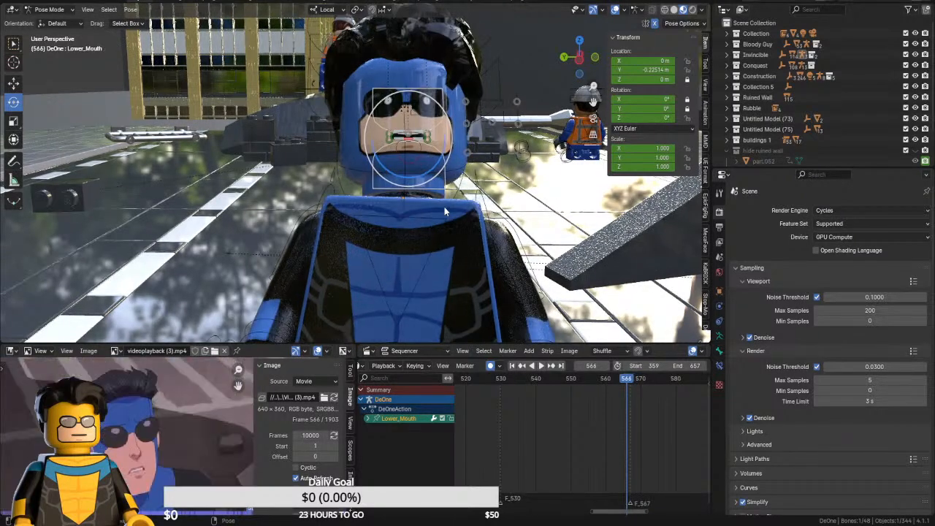
key(Right)
key(Left)
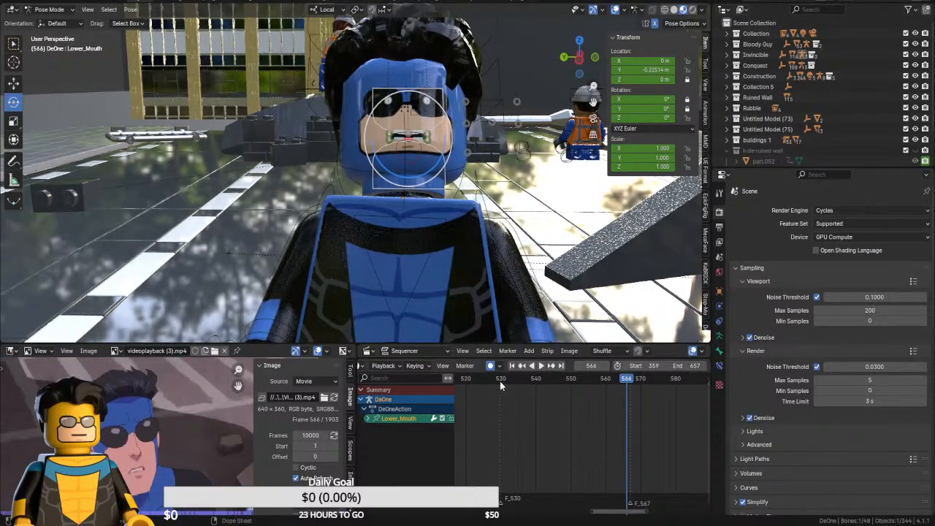
click(501, 385)
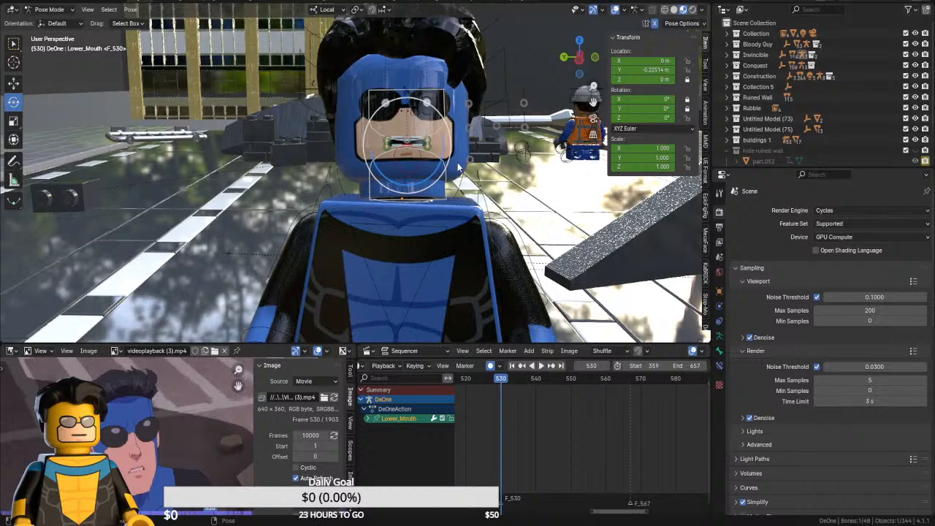
key(a)
key(i)
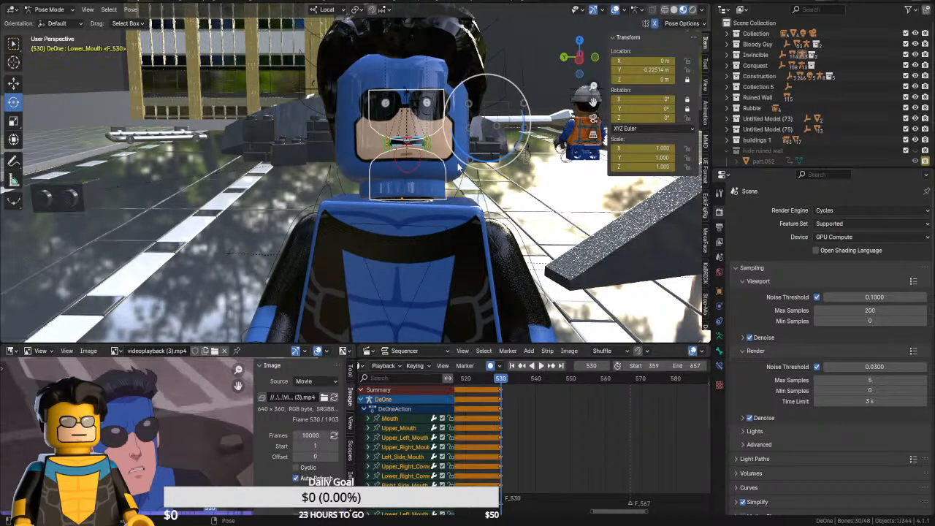
Keyframe all of the DeOne face controls at frame 529, just before the shot starts, and return to frame 530
scroll(415, 170, up, 1)
scroll(416, 170, down, 1)
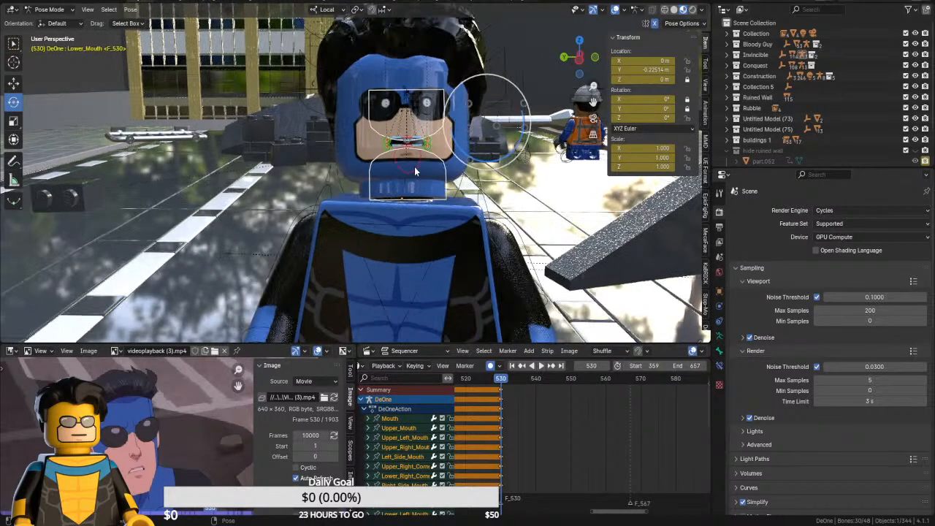
scroll(416, 168, up, 3)
scroll(416, 165, down, 5)
scroll(416, 163, up, 4)
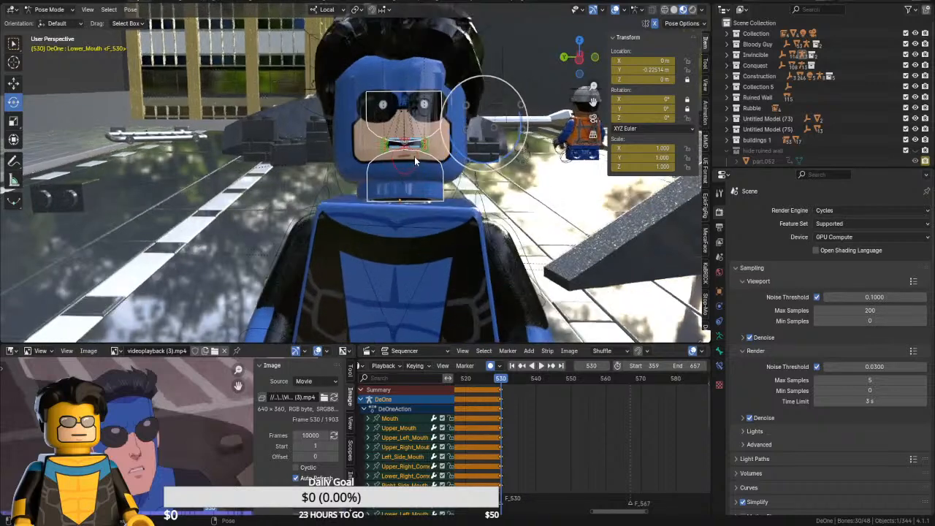
scroll(413, 146, up, 4)
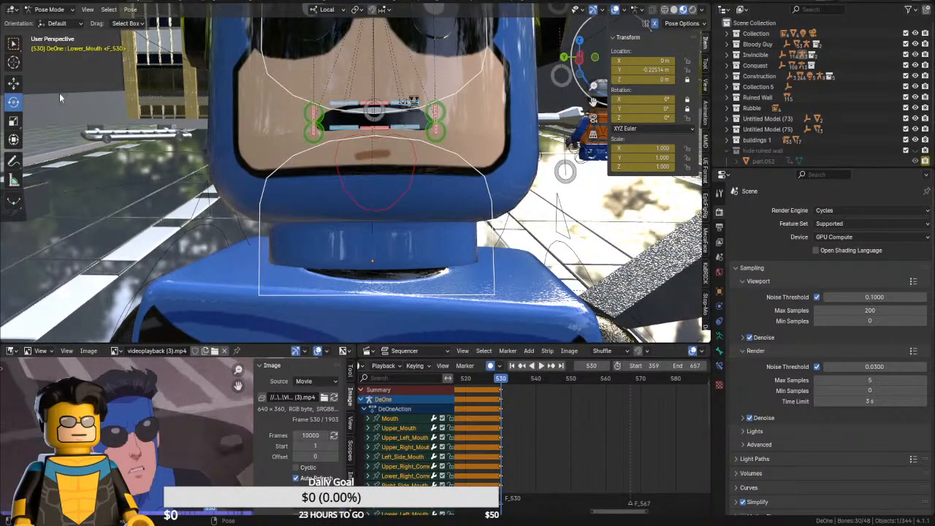
click(464, 87)
key(g)
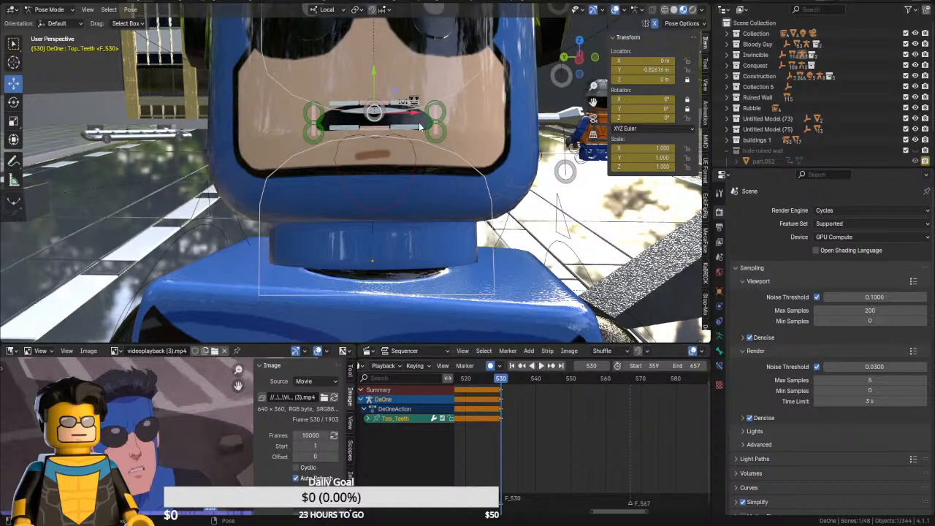
key(Right)
key(Left)
key(Left)
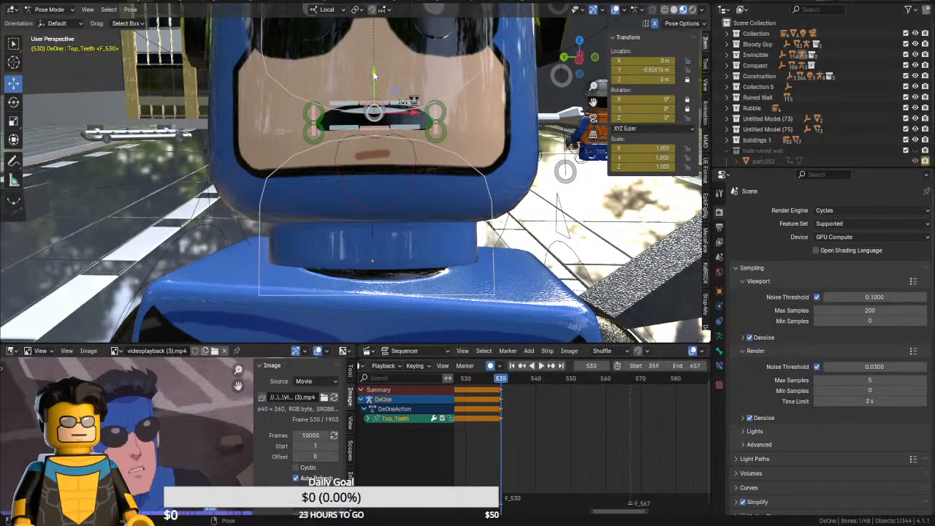
key(a)
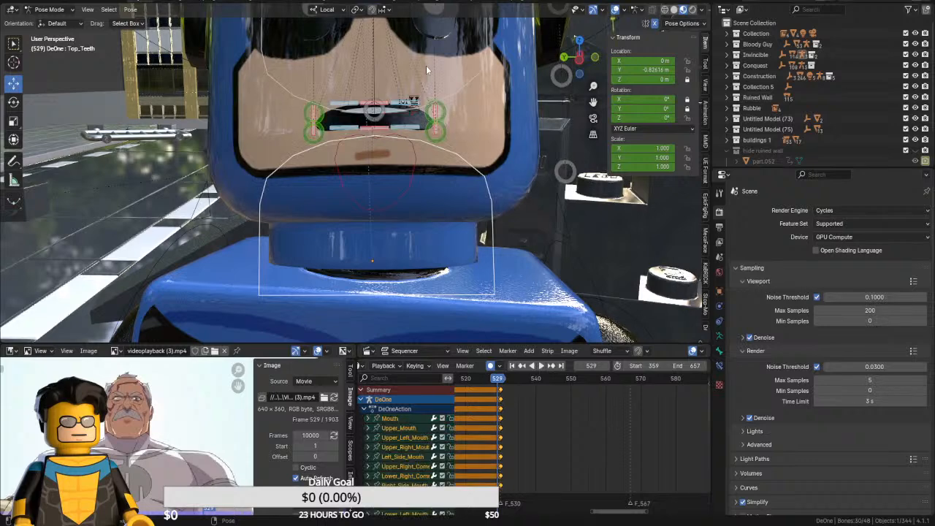
key(Right)
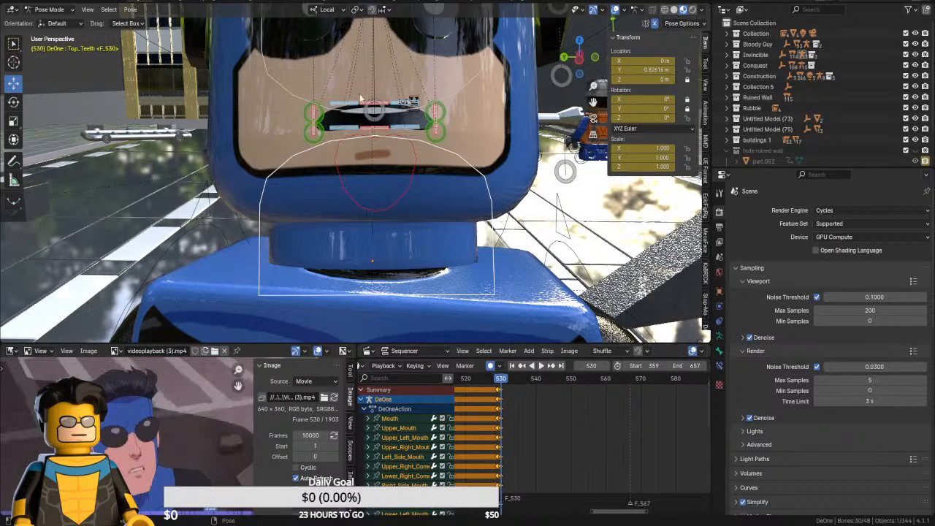
At frame 530, lower the Top_Teeth control to about Y -0.923 m and move Left_Side_Mouth inward to about X 0.548 m
click(436, 97)
drag(373, 77, 370, 83)
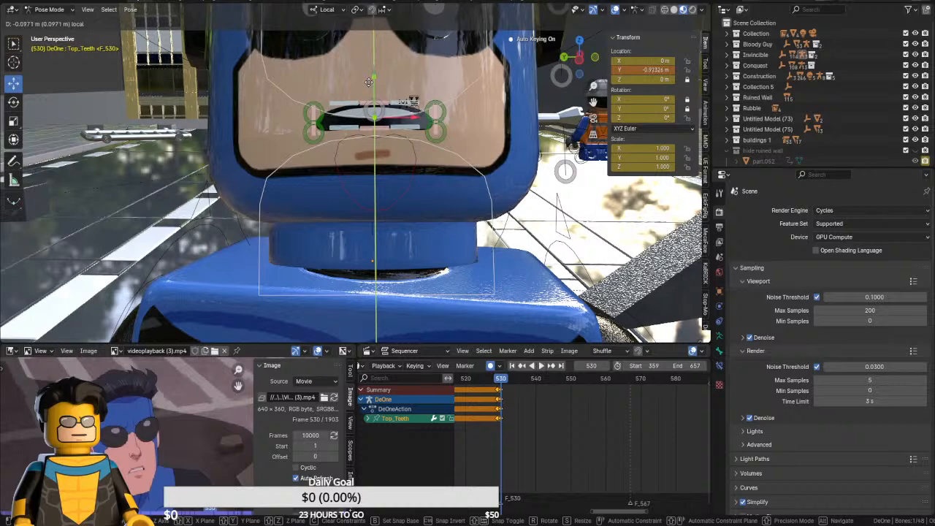
click(377, 128)
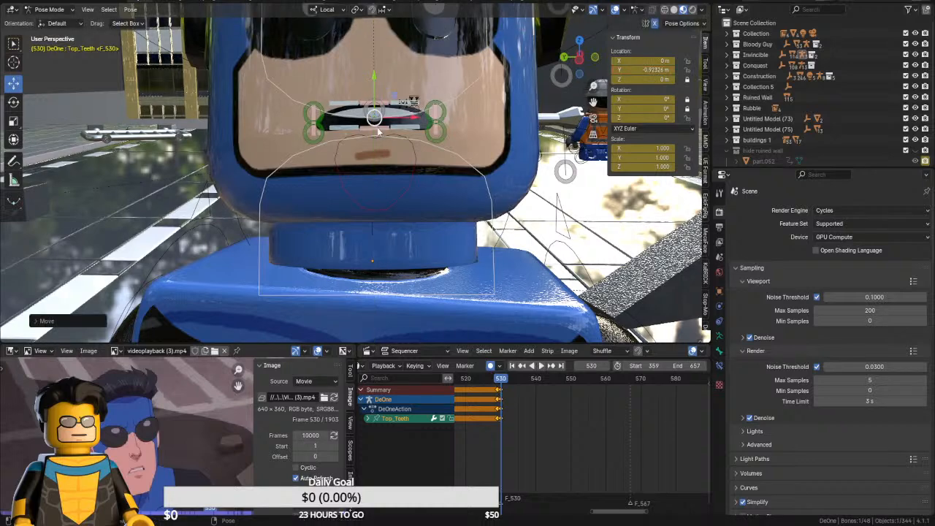
click(315, 114)
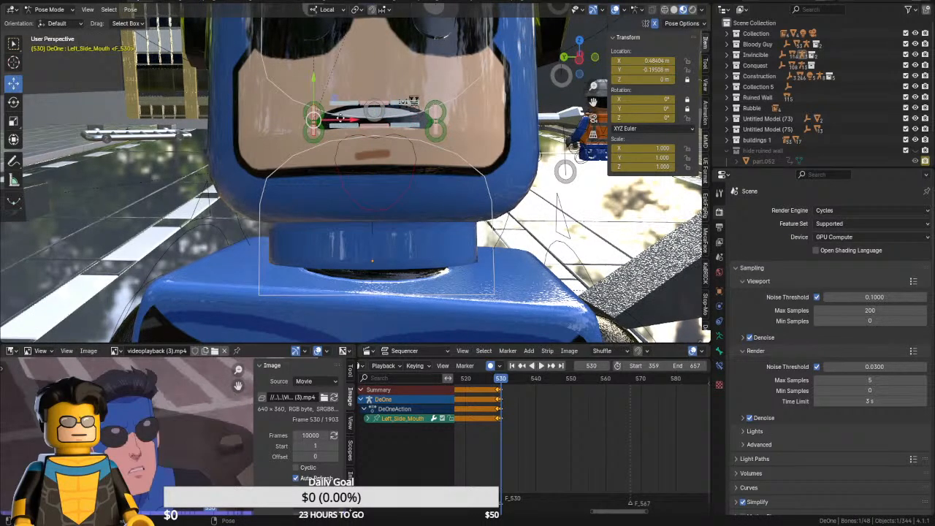
drag(340, 117, 343, 117)
click(491, 67)
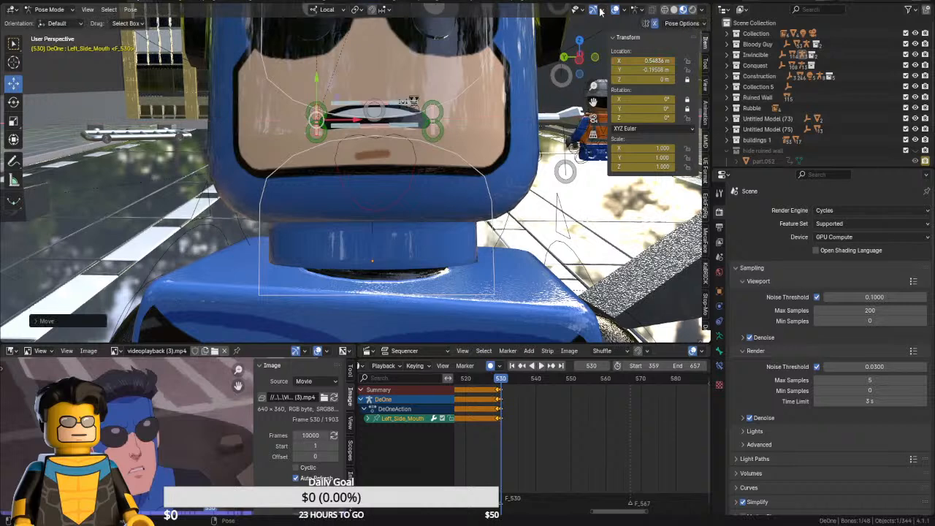
Hide the viewport overlays and gizmos and check Invincible's mouth from the side between frames 529 and 565
click(614, 11)
middle_drag(398, 152, 448, 147)
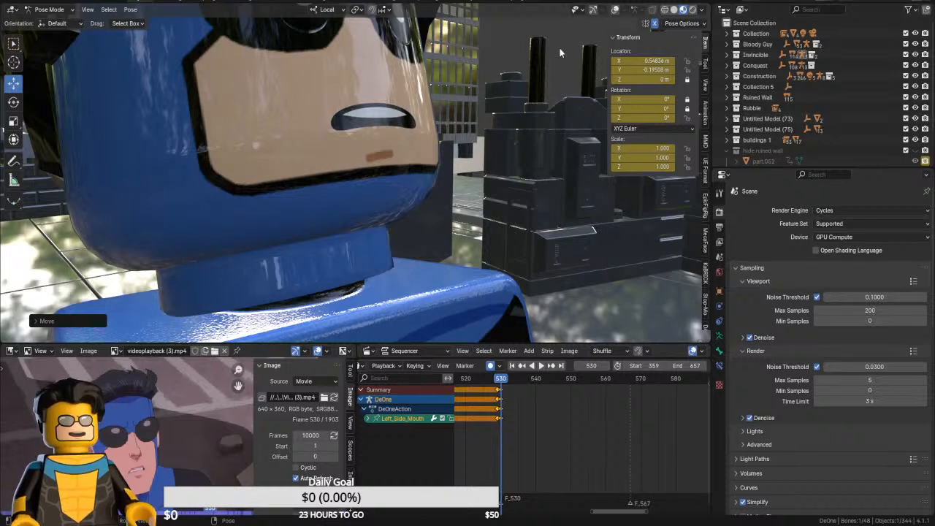
drag(501, 382, 499, 384)
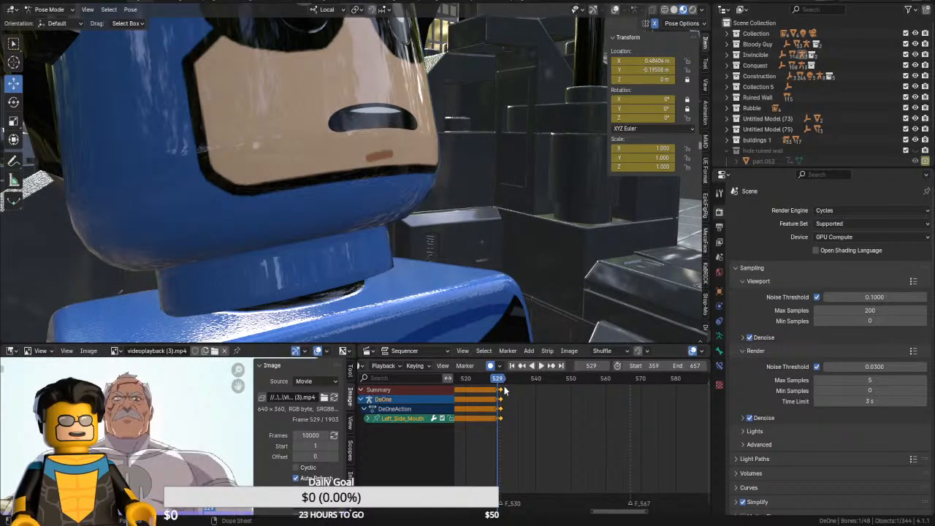
drag(502, 382, 625, 395)
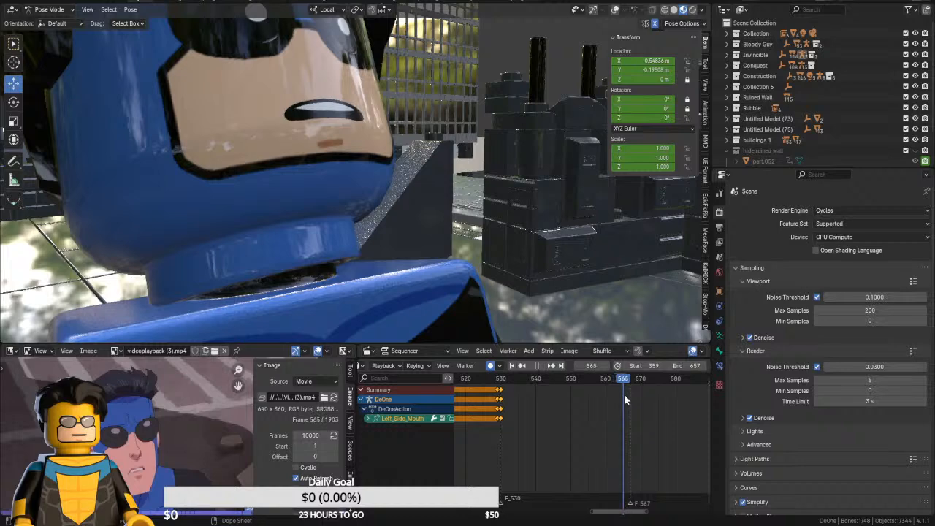
Review the animation through the scene camera from frame 530 into the following shot around frame 588
key(KP_0)
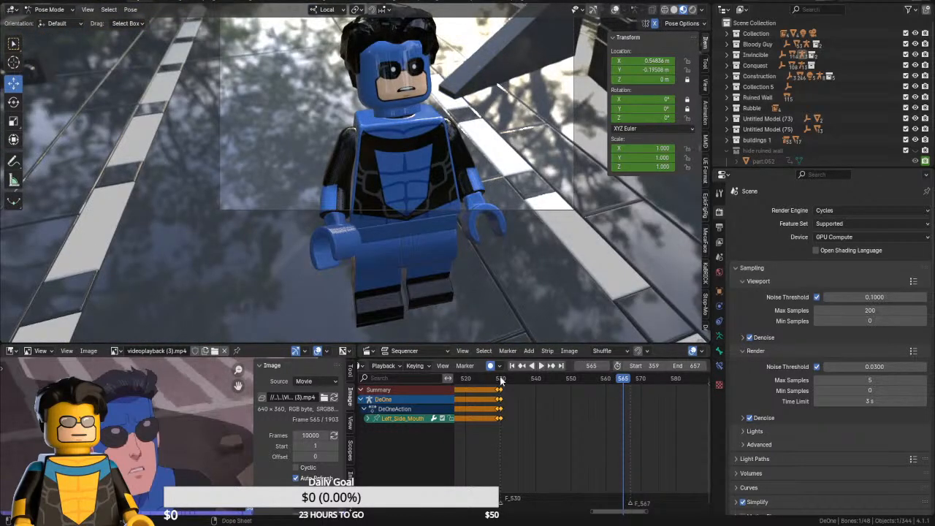
drag(501, 381, 633, 383)
middle_drag(559, 403, 497, 402)
drag(567, 380, 642, 383)
middle_drag(605, 408, 480, 404)
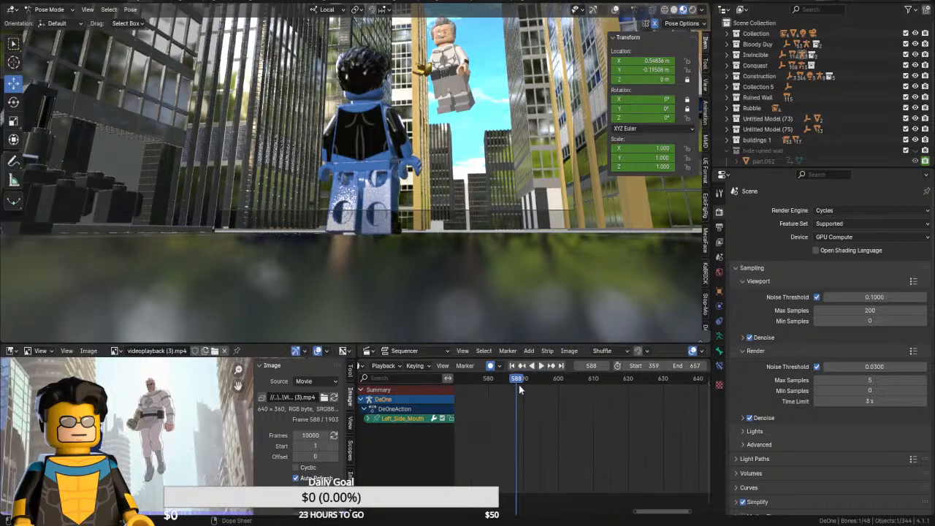
Restore the viewport gizmos and overlays, switch from DeOne to Conquest Rig, and select its RightFootIK control in Pose Mode
drag(519, 390, 622, 390)
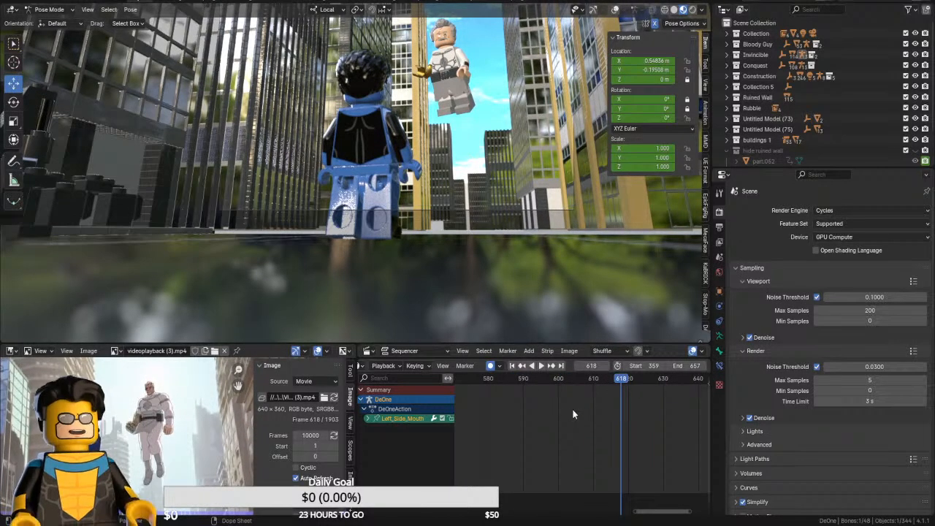
middle_drag(583, 410, 516, 401)
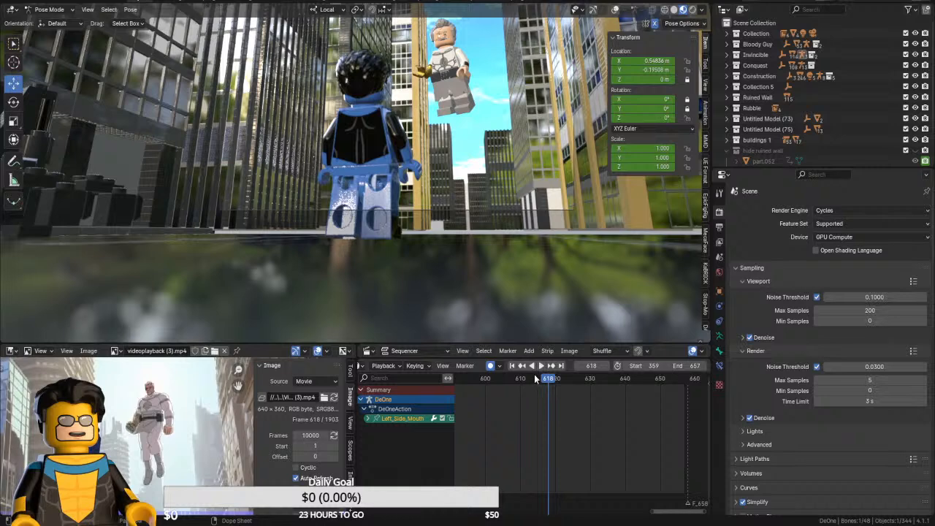
drag(535, 379, 643, 378)
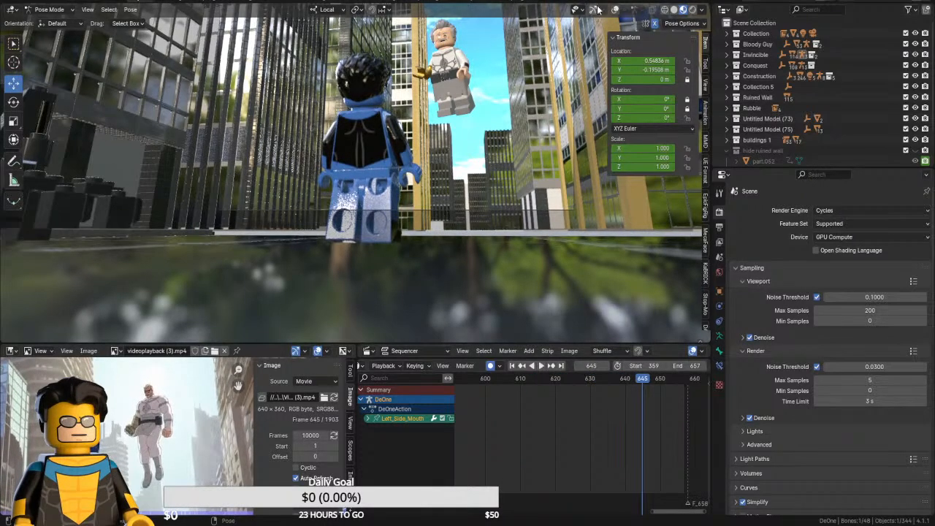
click(595, 8)
click(58, 9)
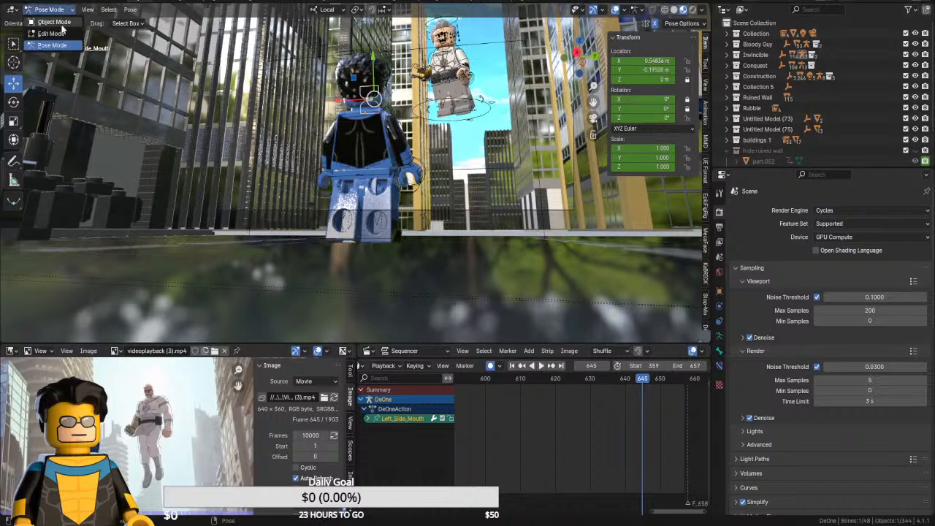
click(55, 22)
click(469, 121)
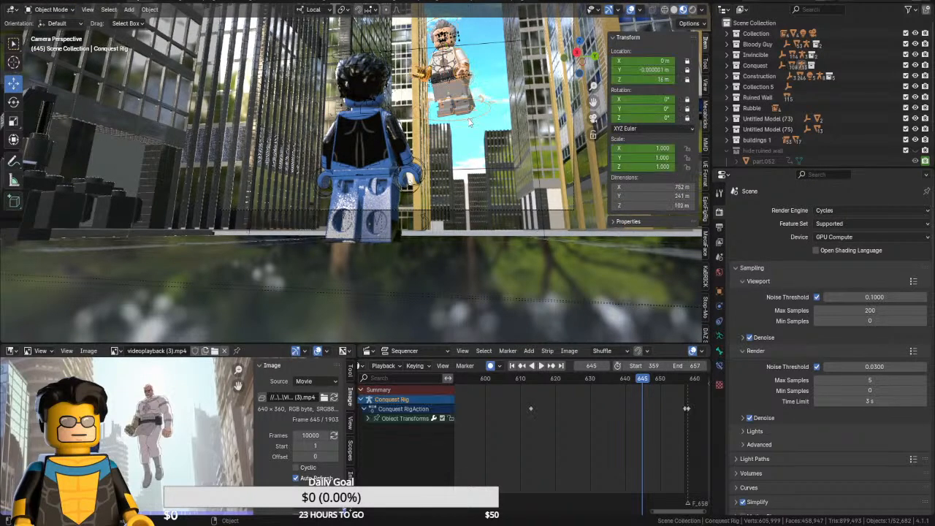
click(51, 10)
click(52, 45)
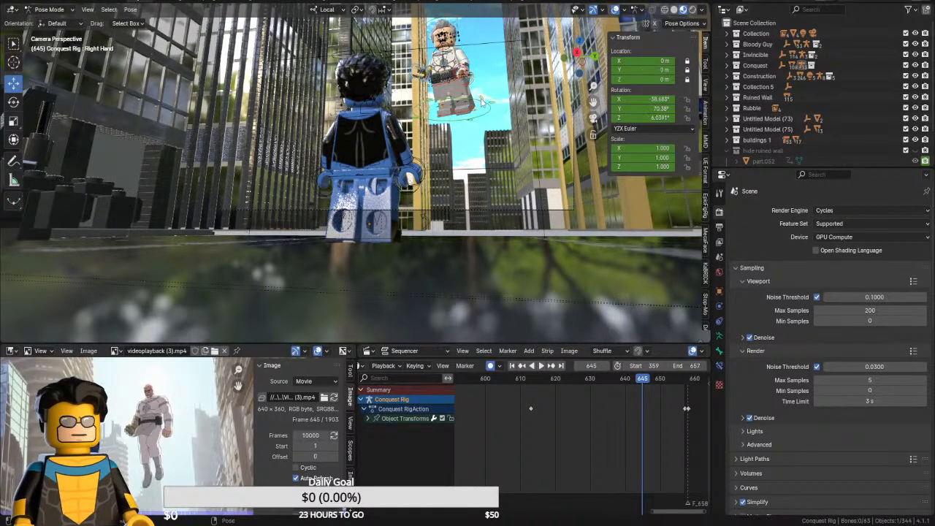
click(452, 119)
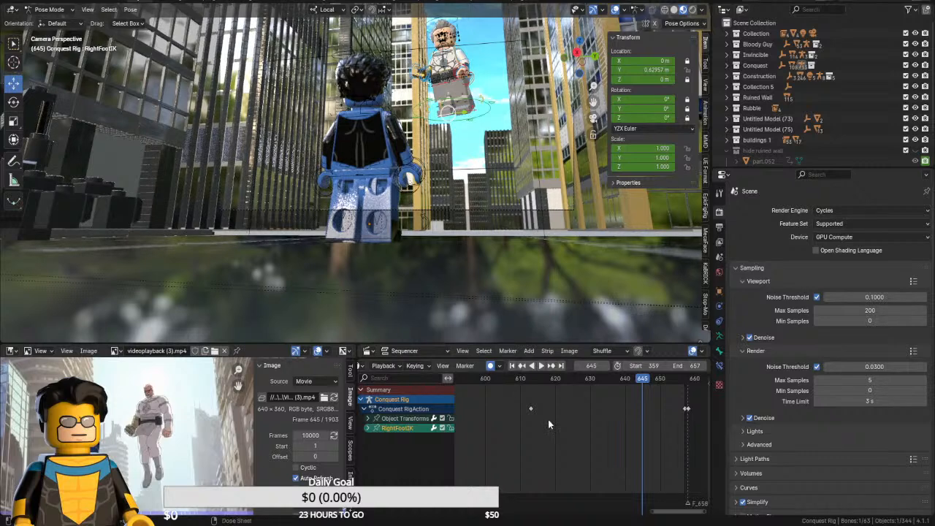
At frame 585, move RightFootIK along its local Y to about 1.07 m, and shift the new keyframe to about frame 609
middle_drag(529, 413, 579, 404)
middle_drag(510, 396, 567, 393)
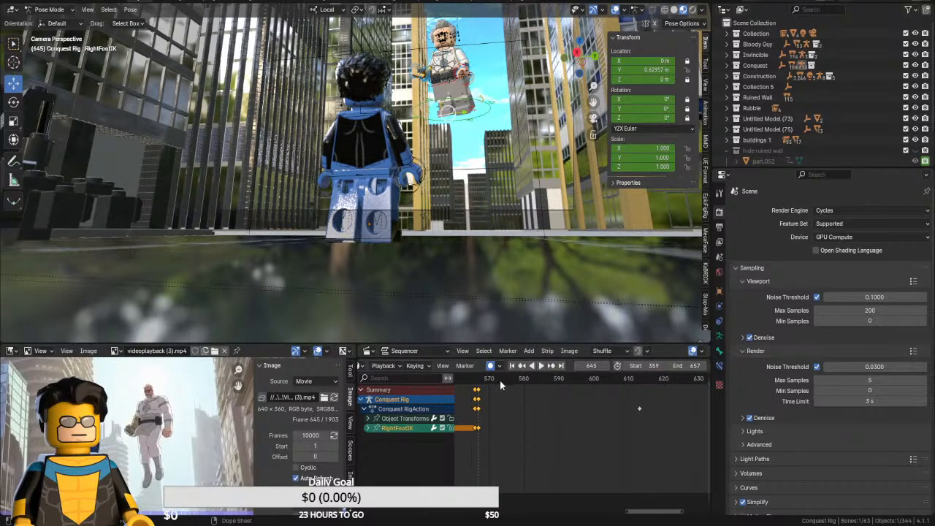
drag(500, 380, 542, 380)
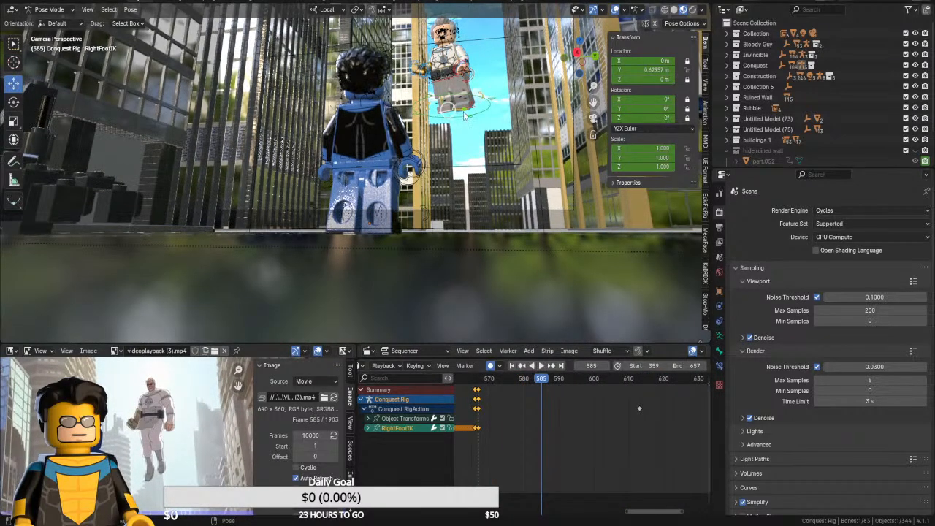
key(g)
key(y)
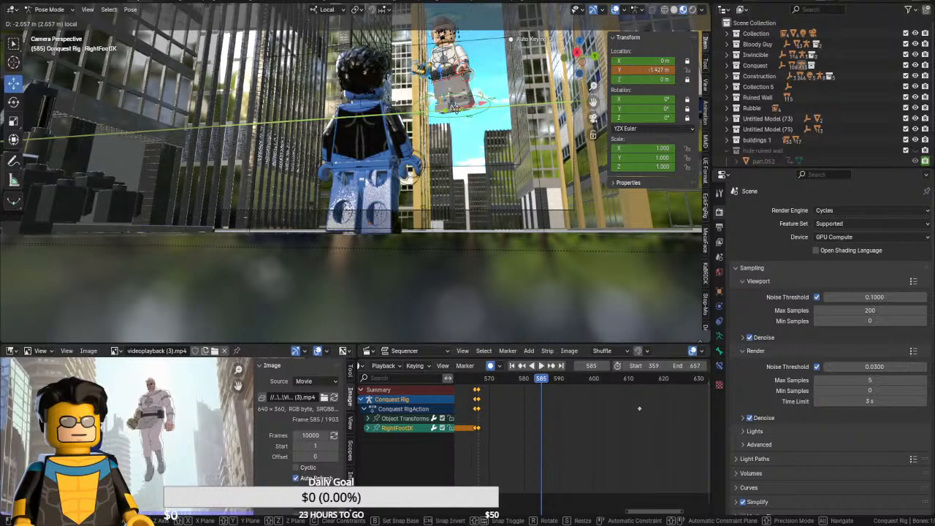
click(471, 168)
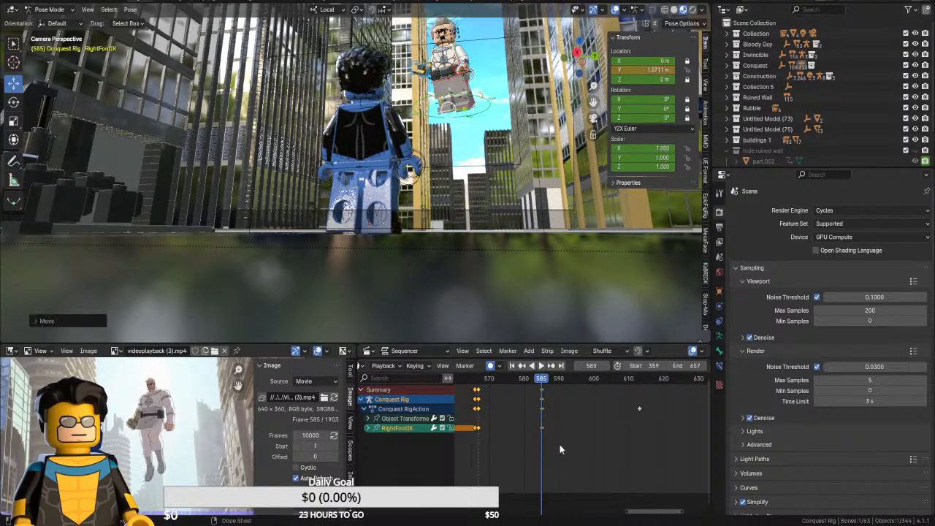
drag(544, 389, 627, 400)
key(space)
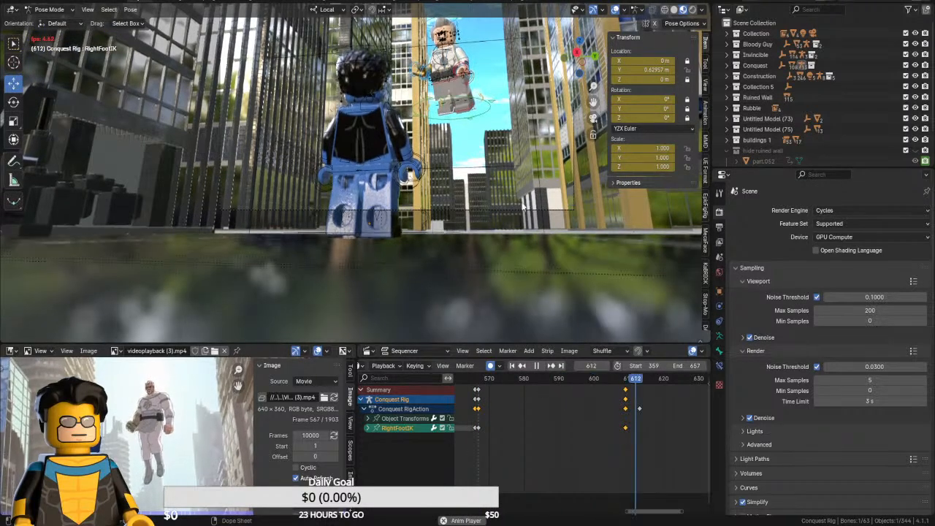
key(space)
At frame 624, move Conquest's LeftFootIK control along its local Y to about 2.34 m
click(468, 109)
middle_drag(592, 450, 546, 446)
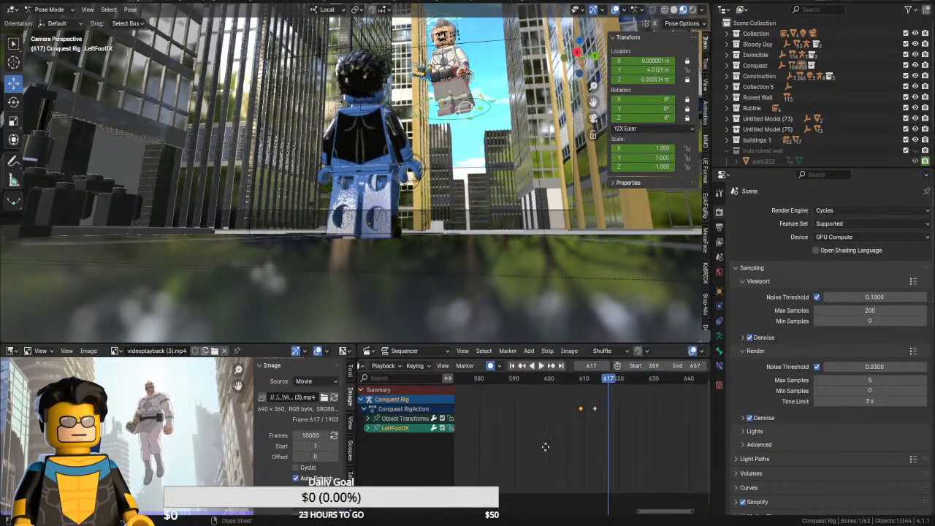
click(632, 377)
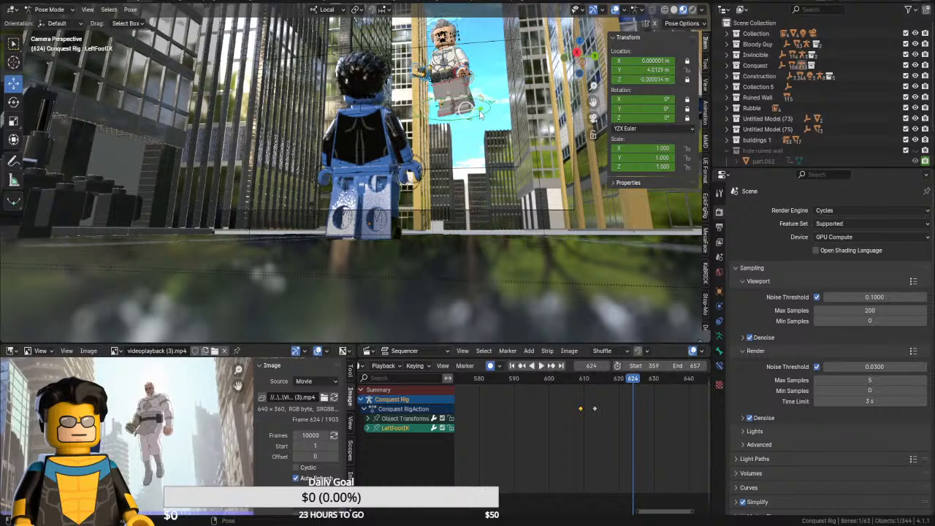
key(g)
key(y)
click(476, 116)
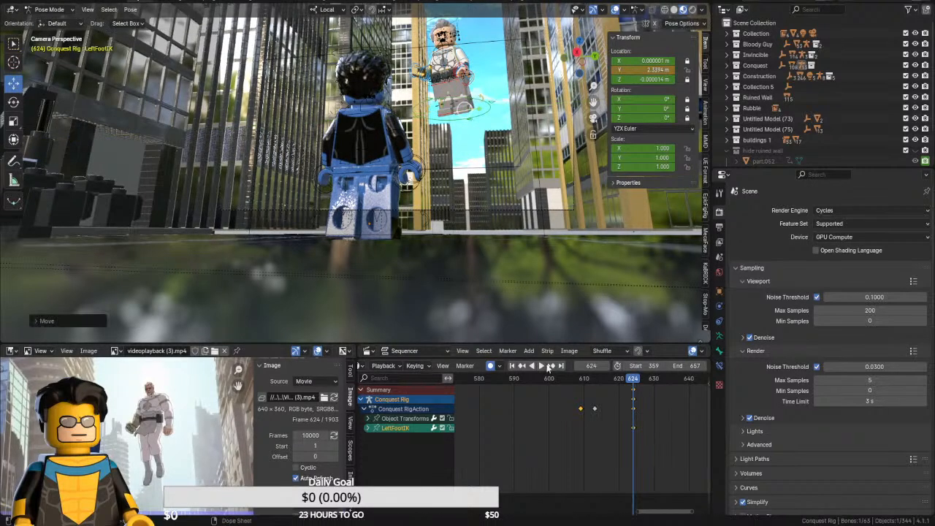
Play back Conquest's foot movement from around frame 601 and continue to the close-up shot at frame 658
click(553, 377)
key(space)
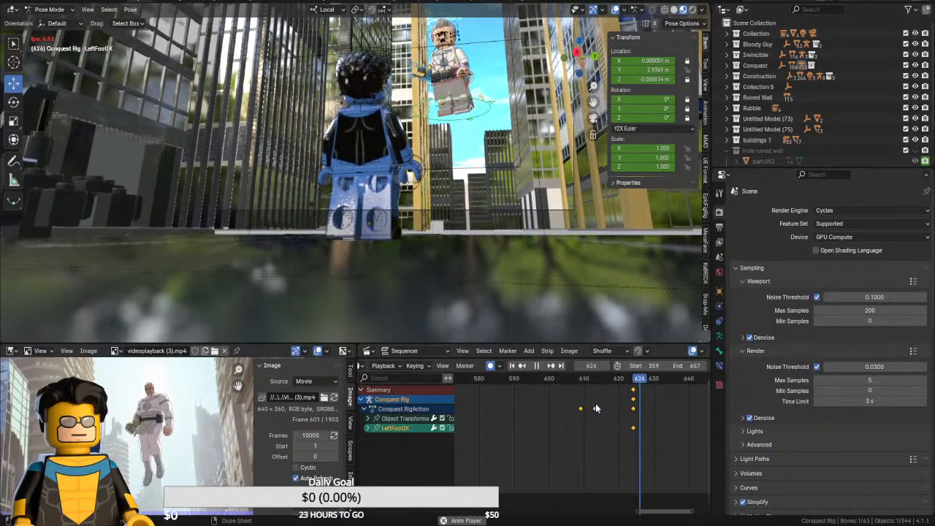
key(space)
mouse_move(570, 405)
middle_down()
mouse_move(692, 407)
mouse_move(570, 401)
middle_up()
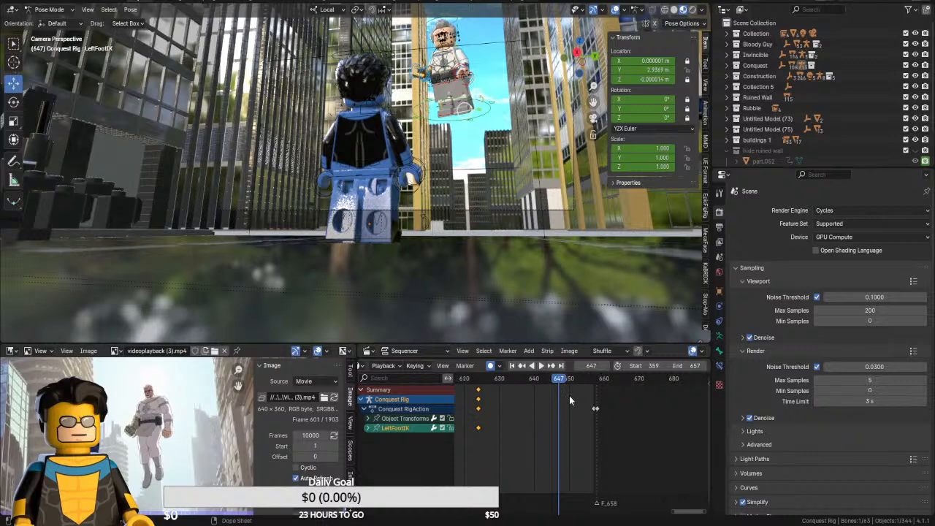
key(space)
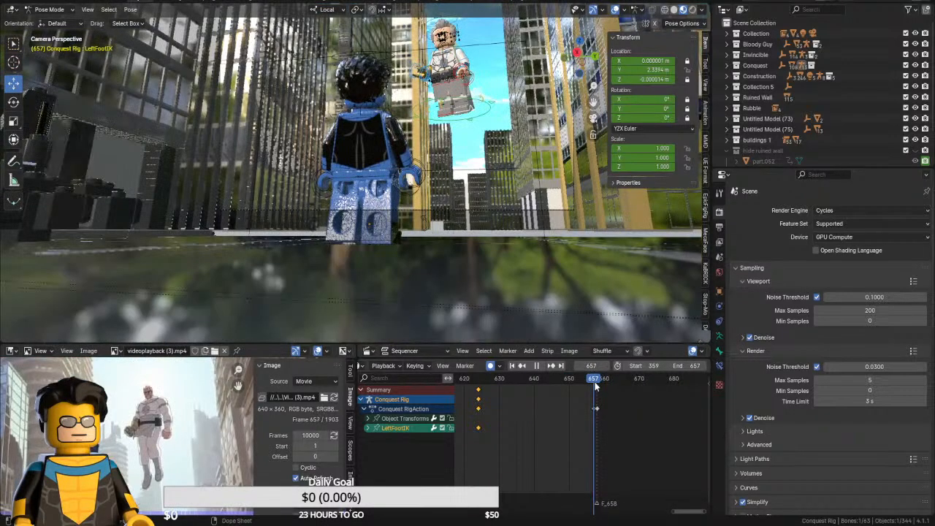
key(space)
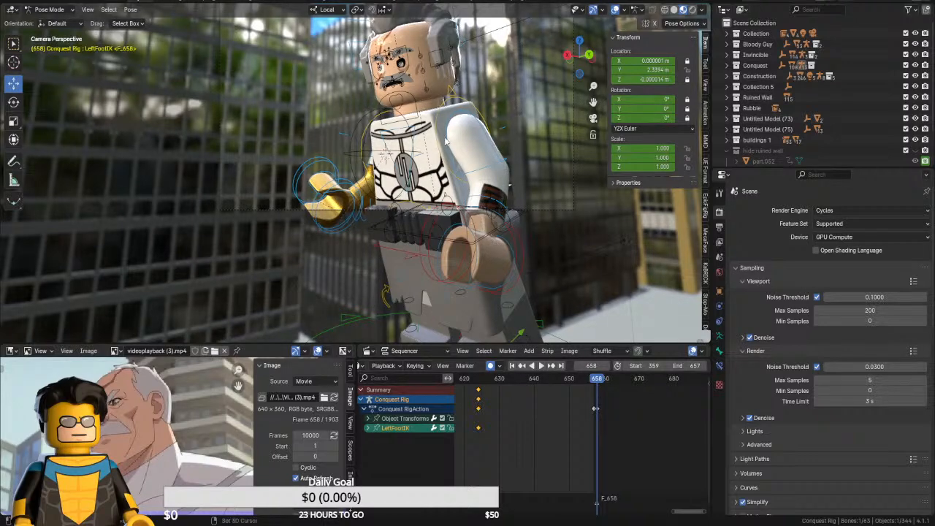
Enlarge the reference footage area and fit the whole frame 658 image of Conquest in it for comparison
shift+middle_drag(446, 141, 443, 193)
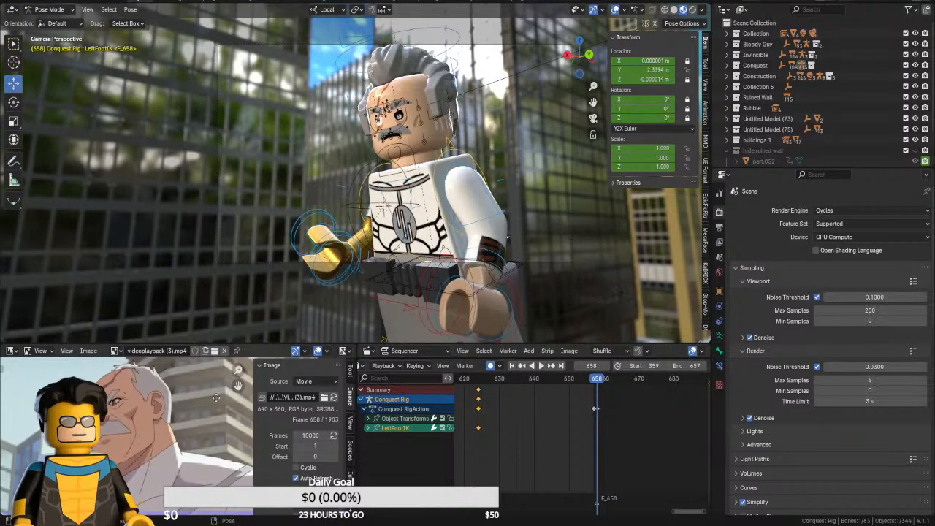
drag(232, 343, 232, 259)
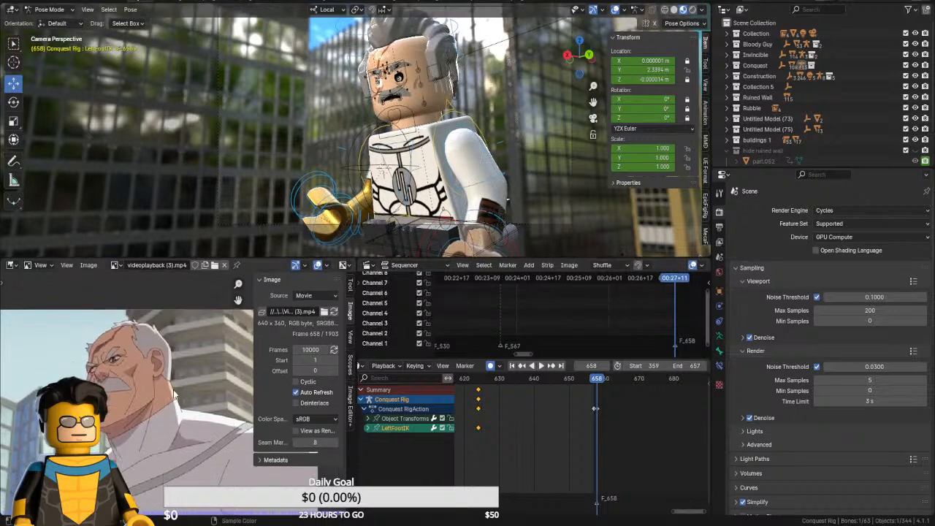
scroll(167, 385, down, 3)
scroll(170, 382, up, 1)
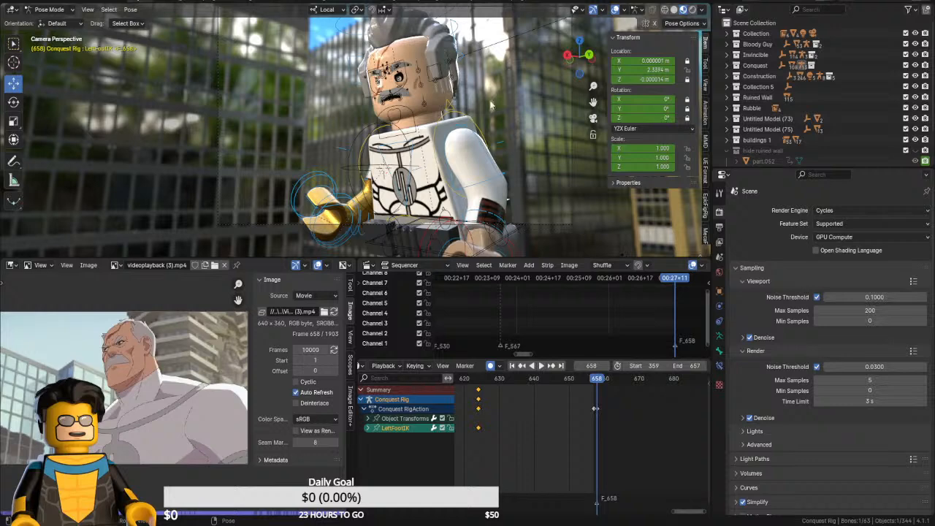
Select the close-up shot's camera in Object Mode and turn on Camera to View
click(33, 9)
click(44, 12)
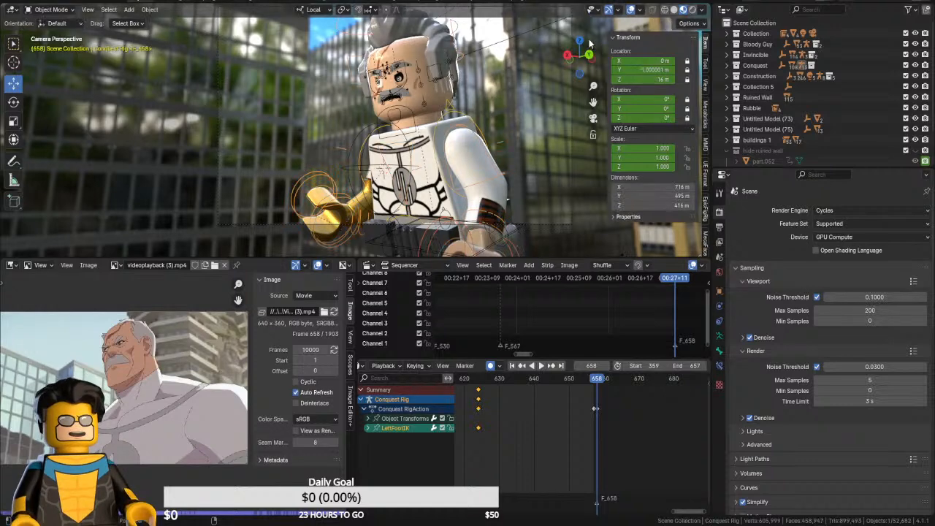
click(570, 106)
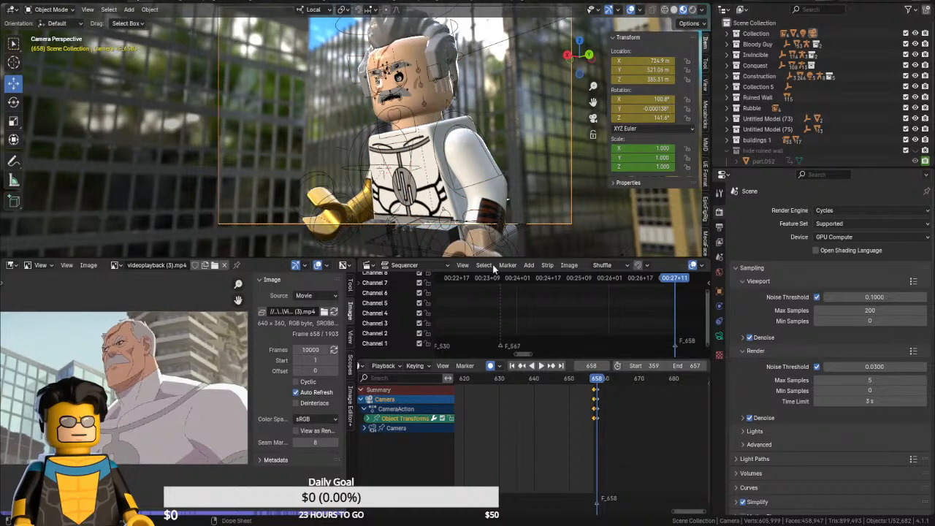
scroll(424, 146, up, 1)
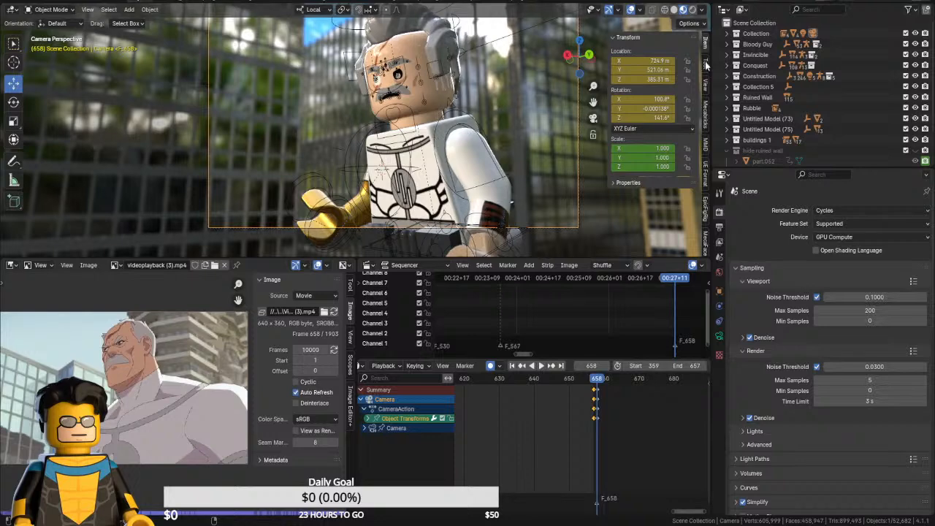
click(707, 82)
click(670, 156)
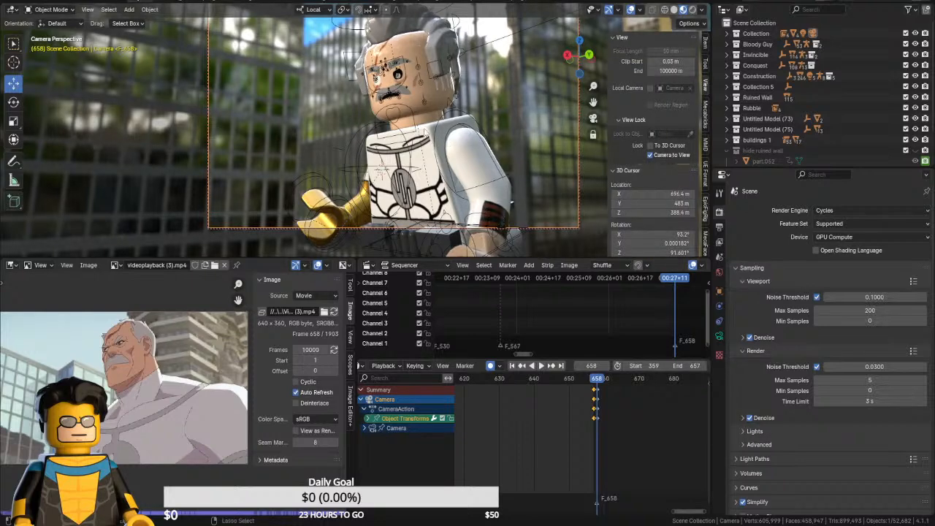
Reframe the camera at frame 658 closer on Conquest's head and torso, enlarge the viewport, and select Conquest Rig
ctrl+middle_drag(512, 202, 471, 148)
shift+middle_drag(423, 120, 460, 157)
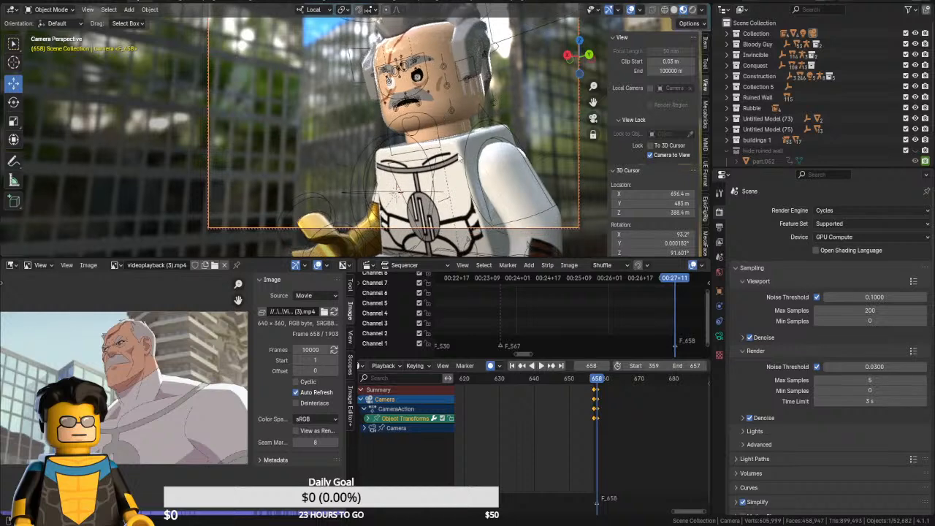
drag(462, 260, 457, 334)
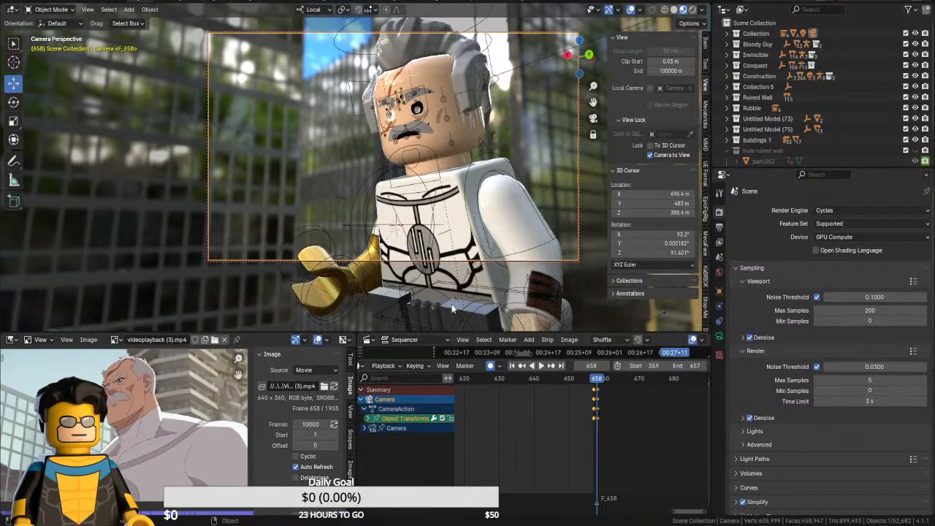
shift+middle_drag(442, 150, 438, 187)
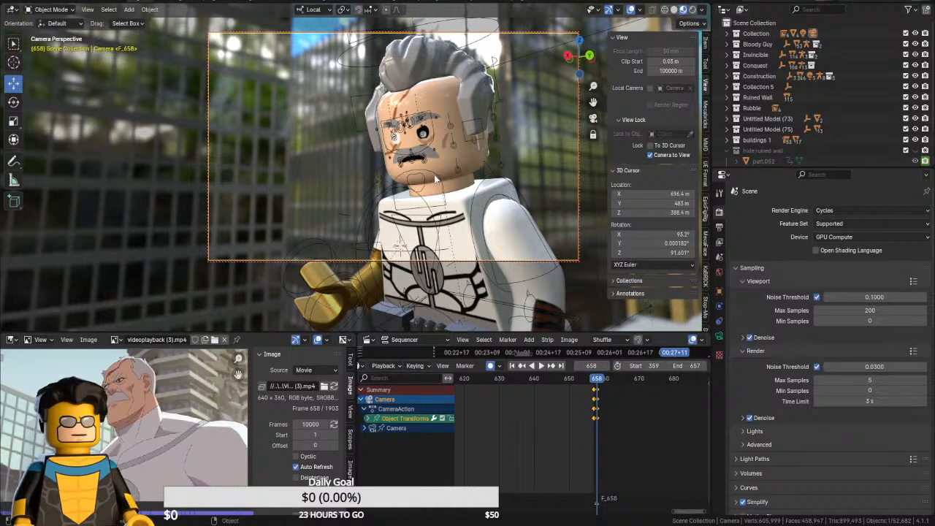
middle_drag(436, 179, 454, 176)
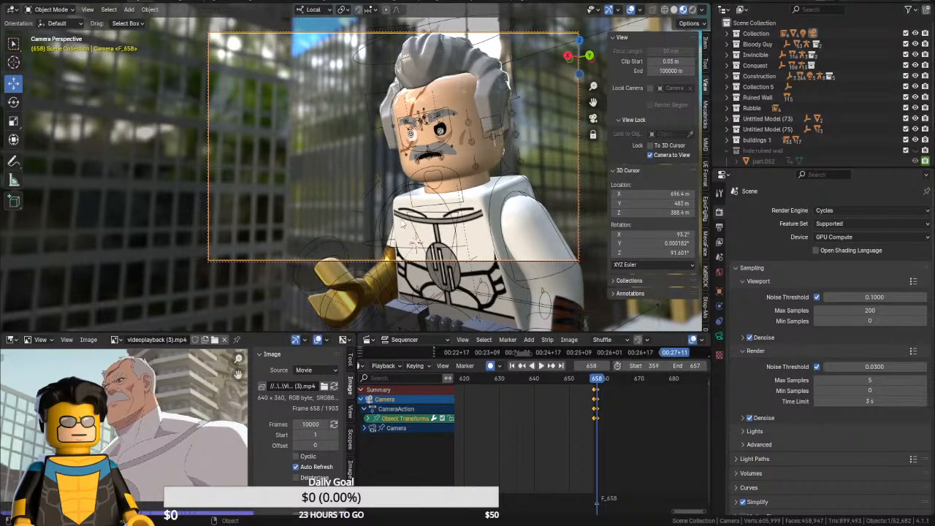
click(353, 271)
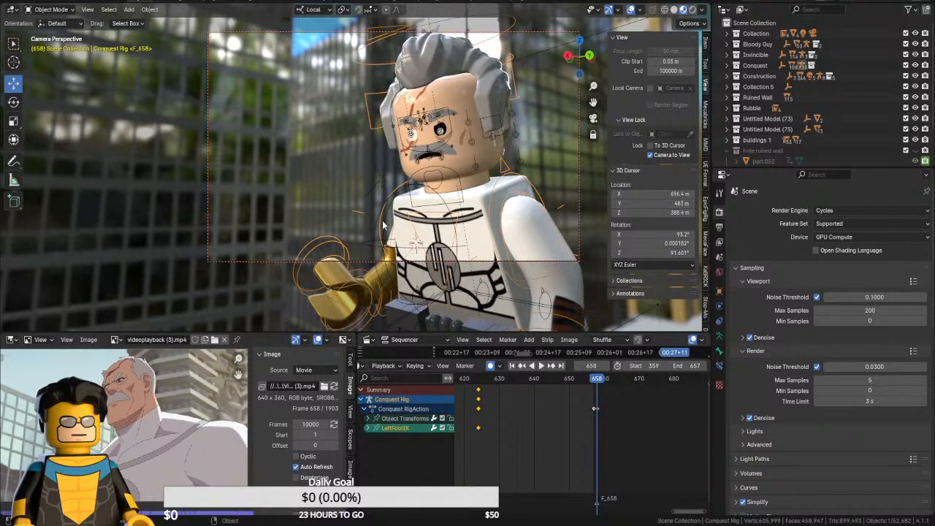
middle_drag(450, 176, 431, 182)
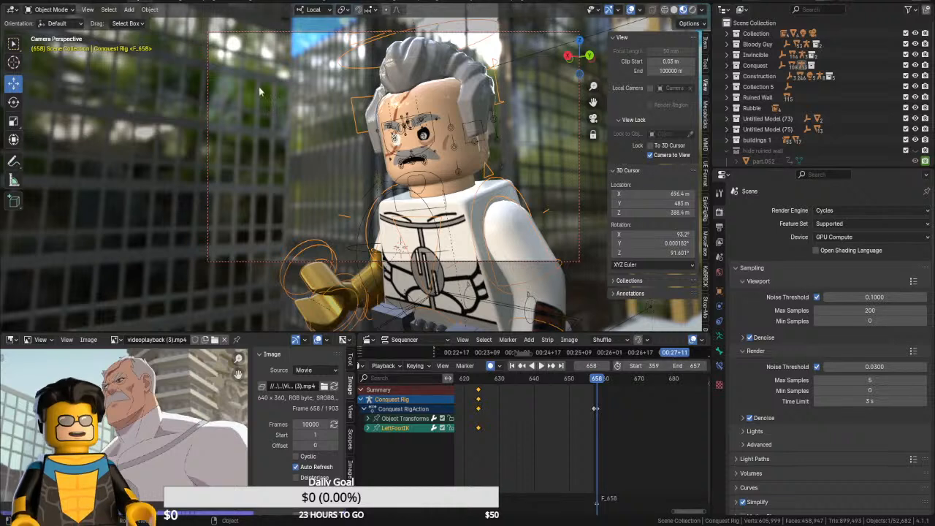
Put Conquest Rig in Pose Mode and select all of its visible bones at frame 658
click(59, 10)
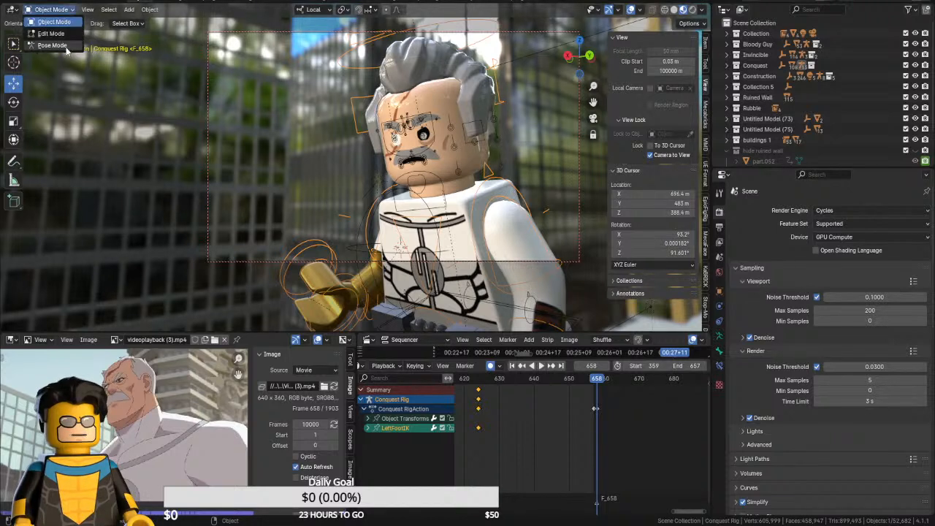
click(52, 50)
click(368, 219)
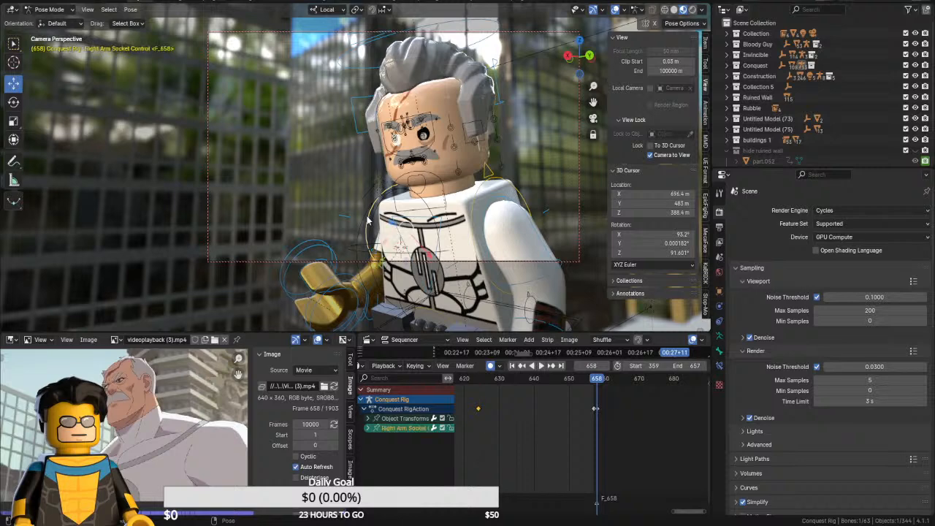
key(a)
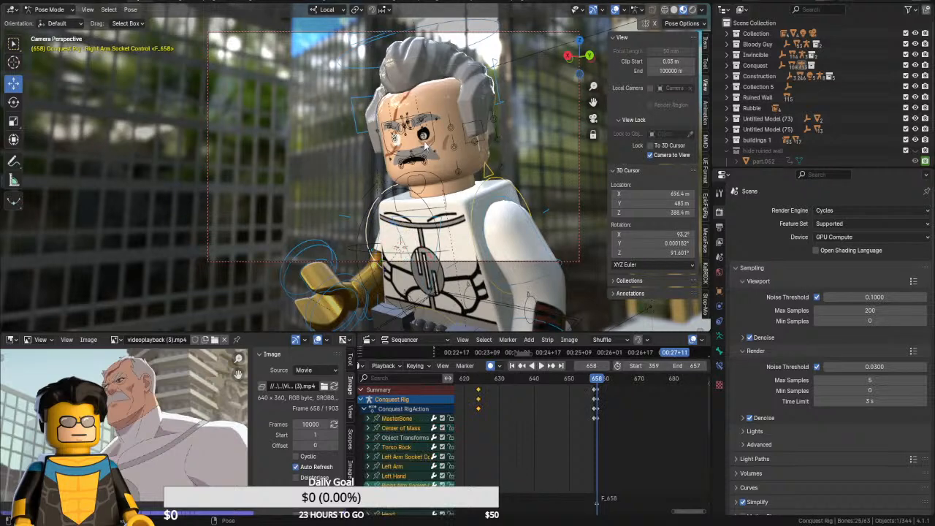
Keyframe Conquest Rig's selected bones at frame 657 and return to frame 658
key(Left)
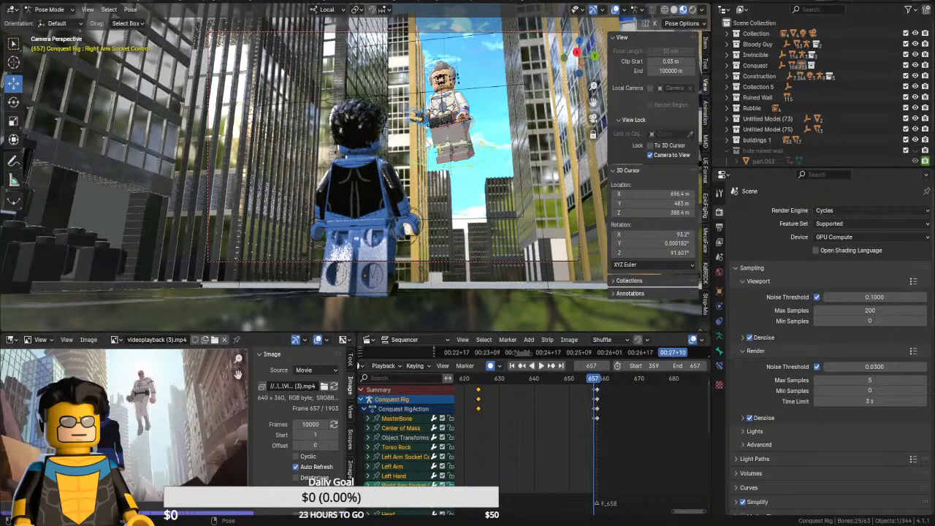
key(i)
key(Right)
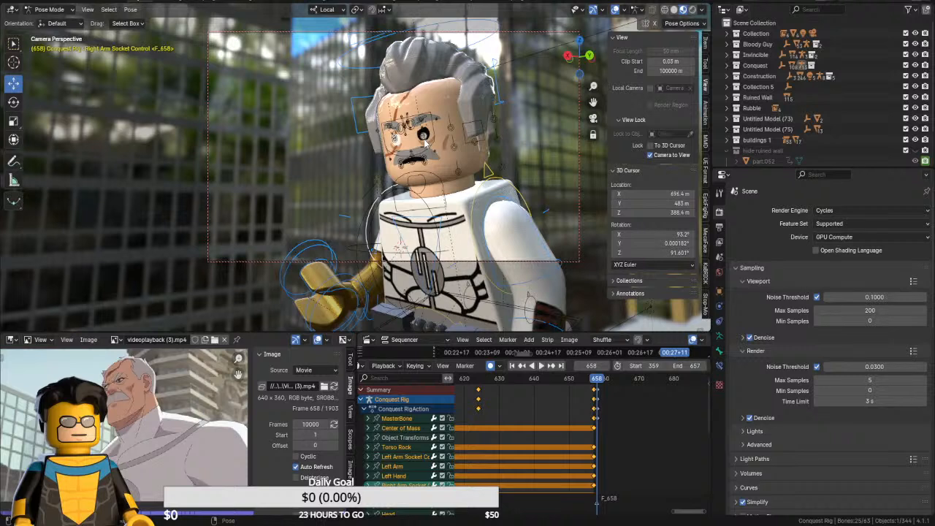
Clear all pose transforms on Conquest's right arm socket control and right hand at frame 658
click(369, 219)
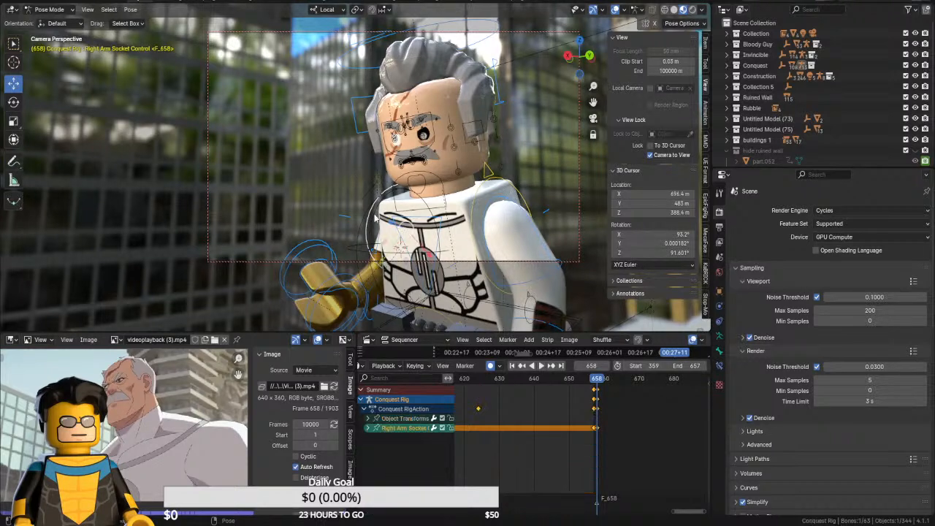
click(13, 102)
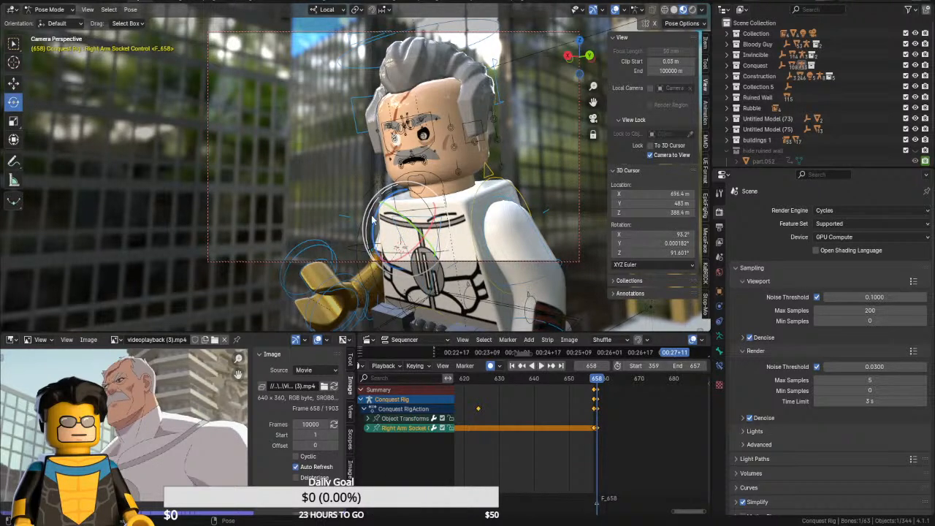
click(130, 9)
mouse_move(223, 36)
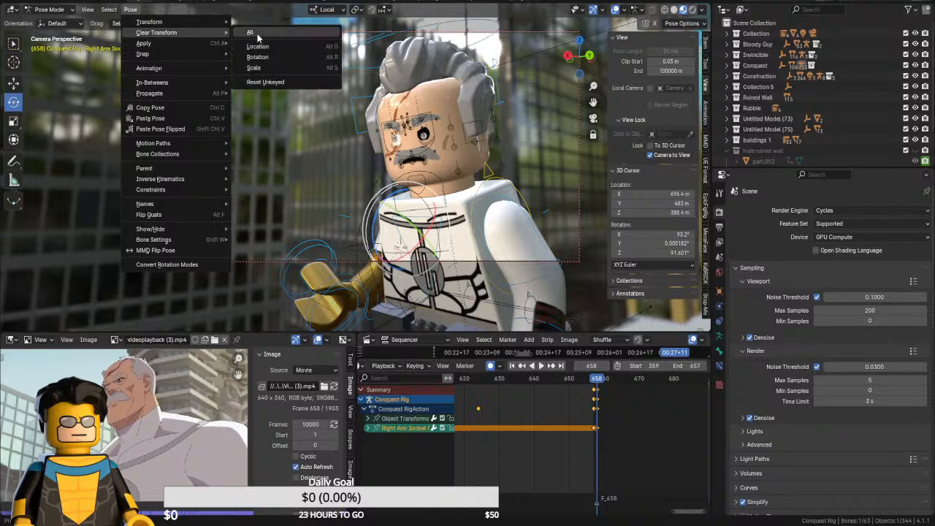
click(262, 46)
click(333, 299)
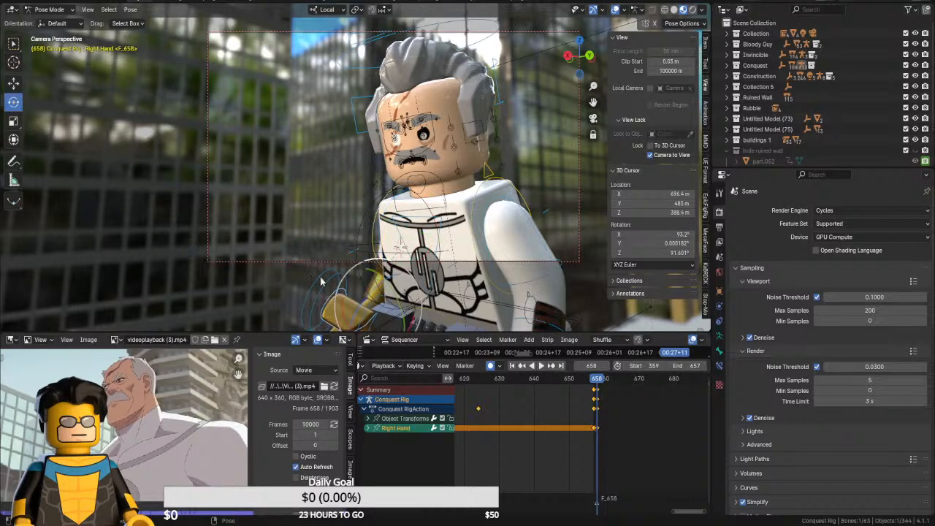
click(130, 9)
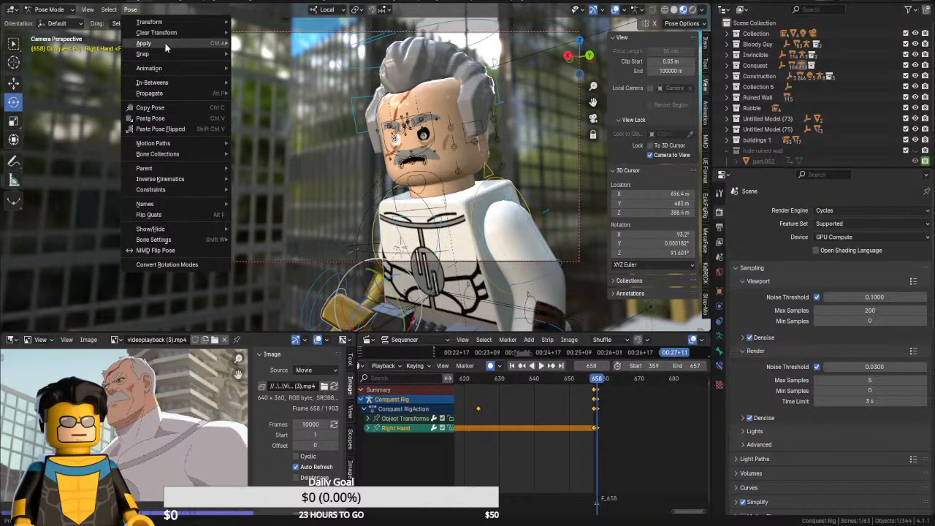
mouse_move(175, 33)
click(249, 35)
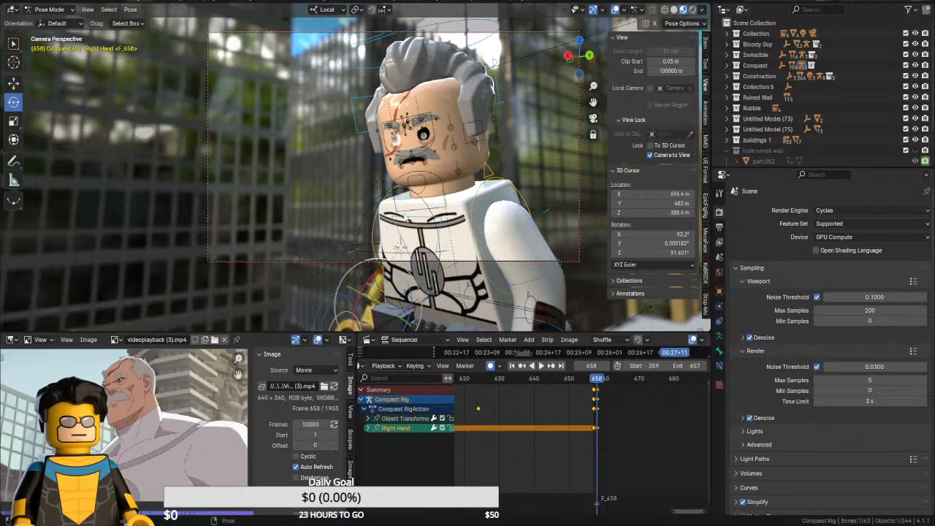
Rotate Conquest's right arm socket control around its local Z axis to raise the forearm slightly at frame 658
click(376, 228)
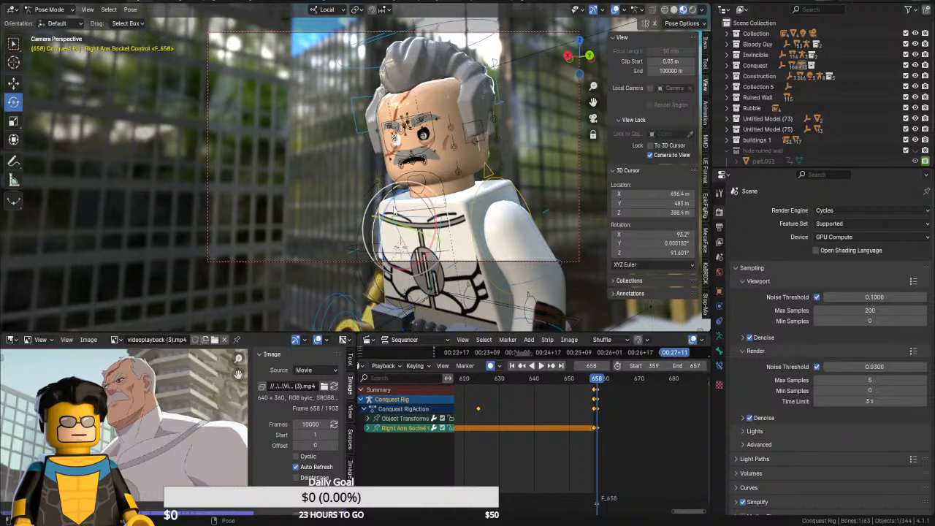
key(r)
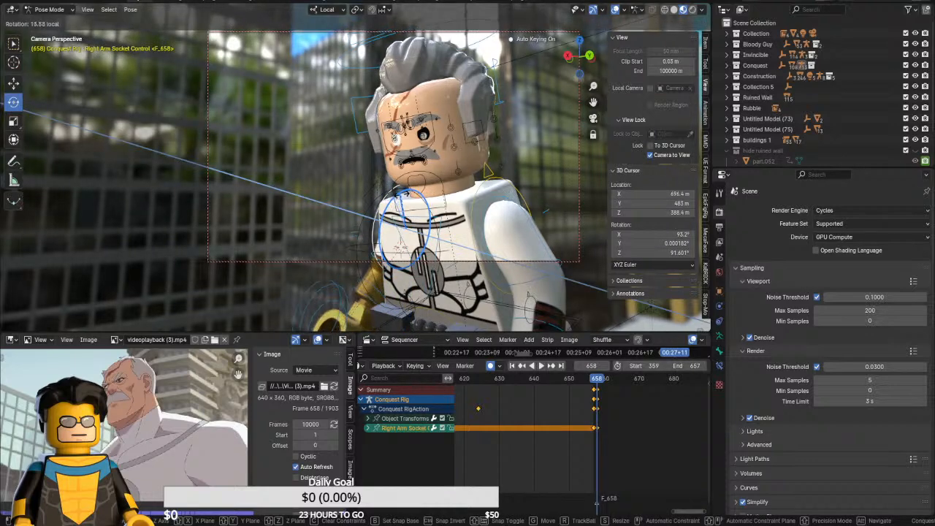
click(410, 199)
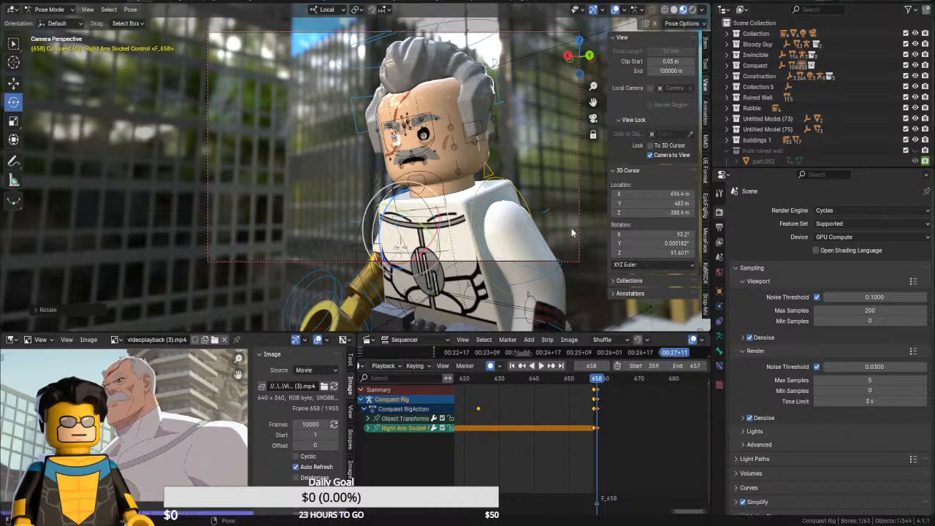
Rotate Conquest's head about -5.6° around its local Y axis, and hide the viewport gizmos and overlays
click(495, 107)
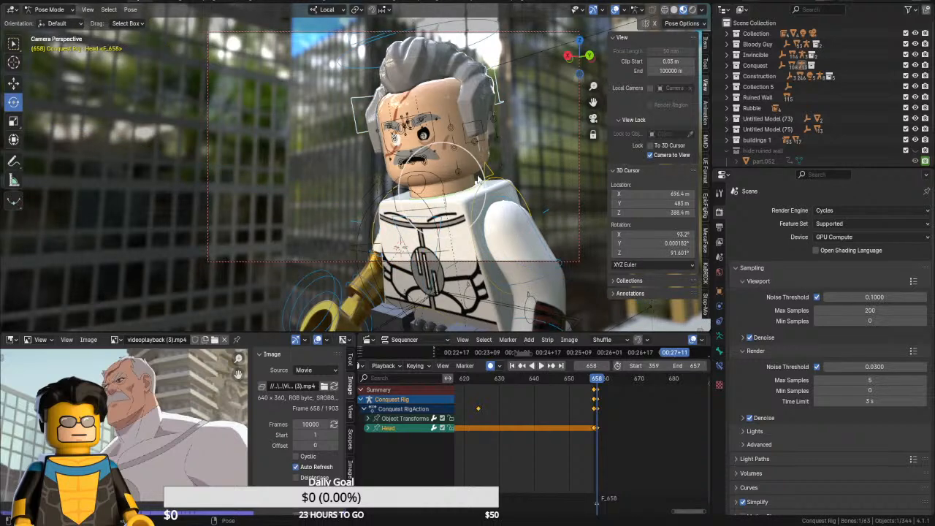
key(r)
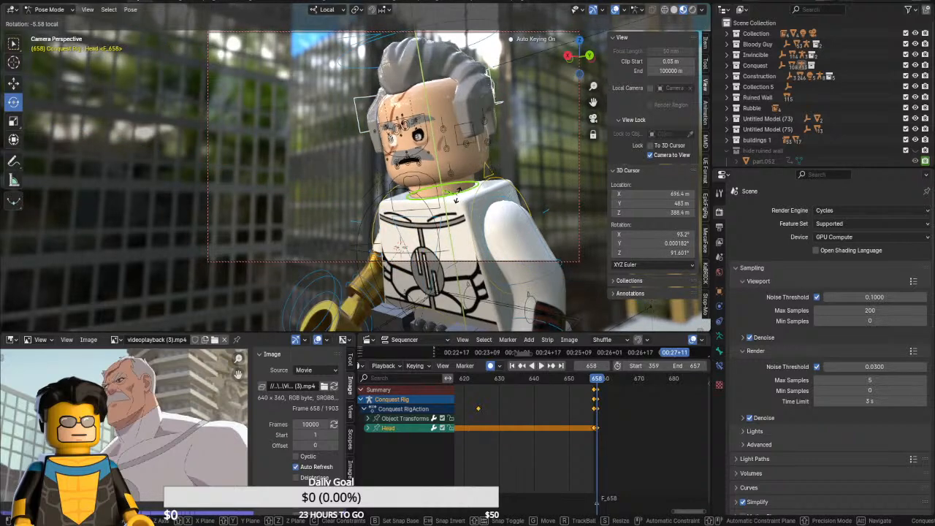
click(458, 195)
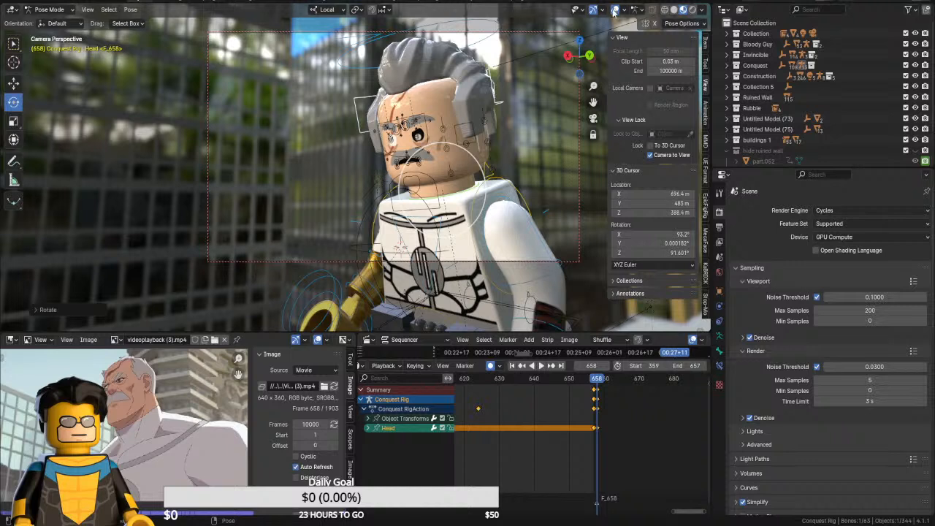
click(595, 9)
click(596, 9)
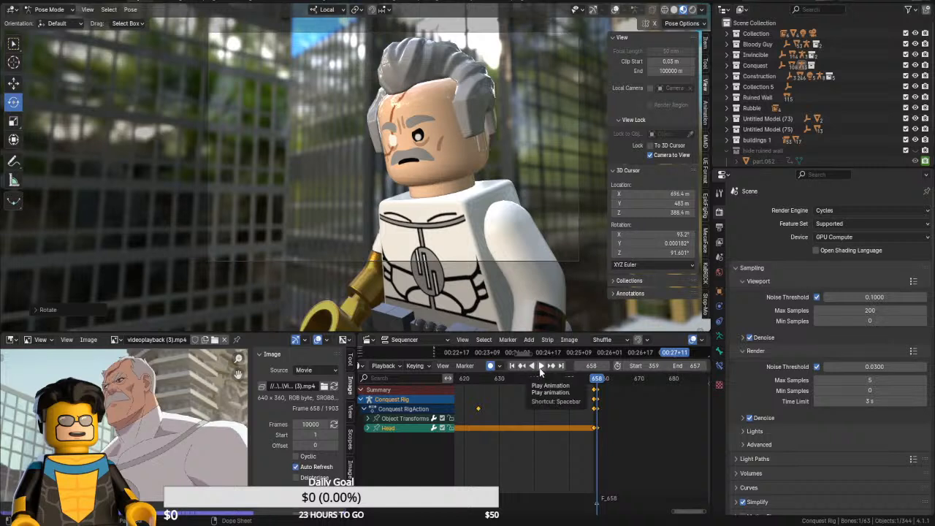
Go to the marker at frame 854 and set the scene's end frame to 854
middle_drag(539, 403, 497, 413)
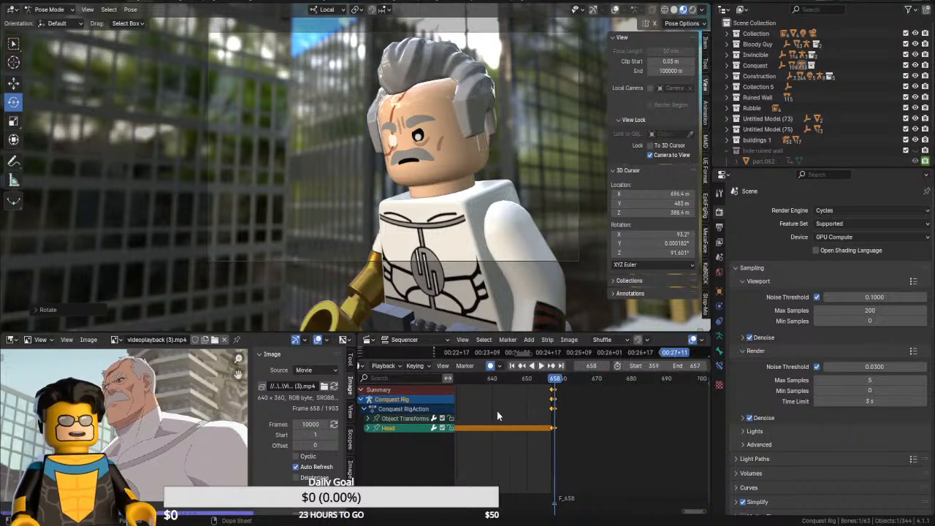
drag(685, 365, 722, 365)
mouse_move(604, 404)
middle_down()
mouse_move(500, 423)
mouse_move(689, 429)
mouse_move(435, 431)
middle_up()
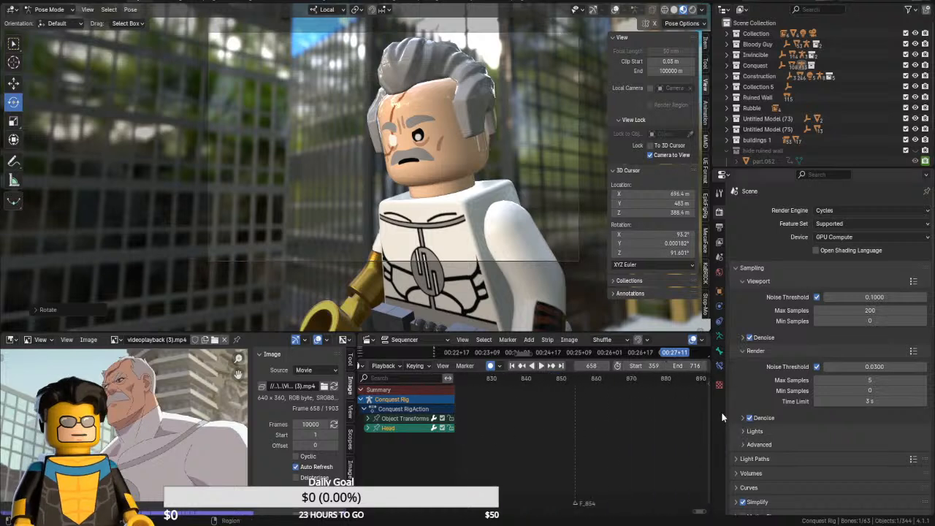
click(573, 382)
click(689, 366)
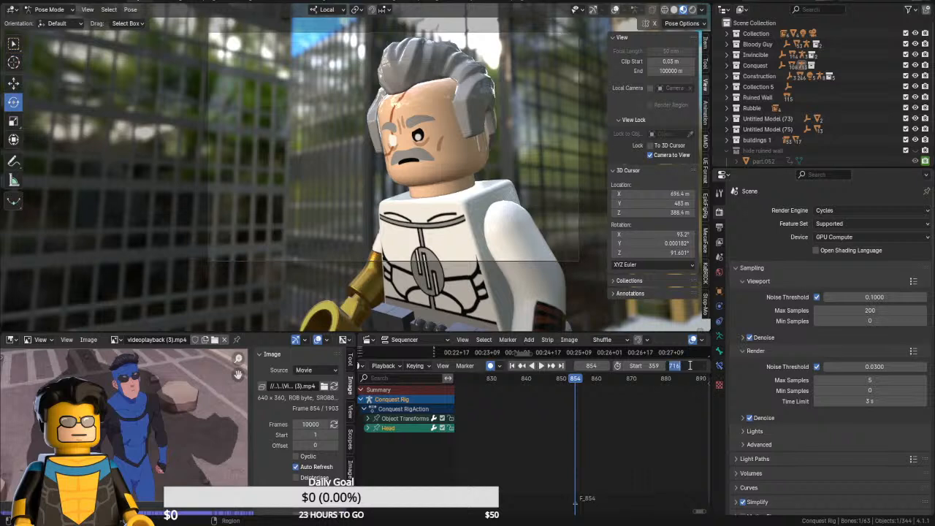
key(Return)
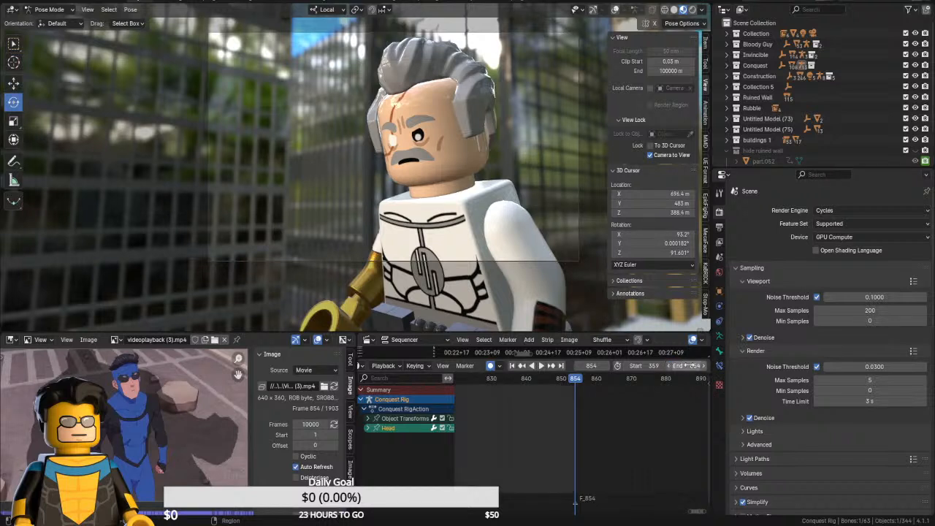
Play the close-up shot from frame 658 against the reference footage and stop at frame 664
middle_drag(557, 416, 583, 396)
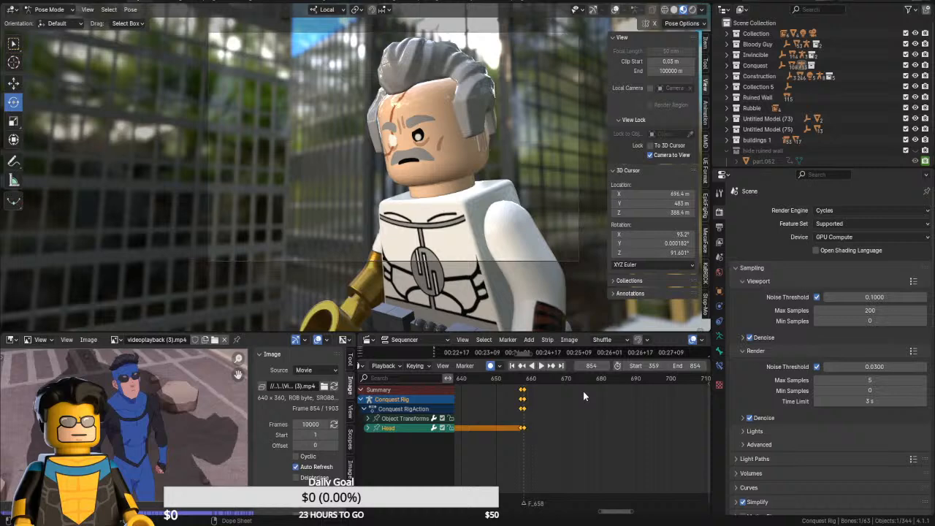
click(524, 379)
key(space)
key(space)
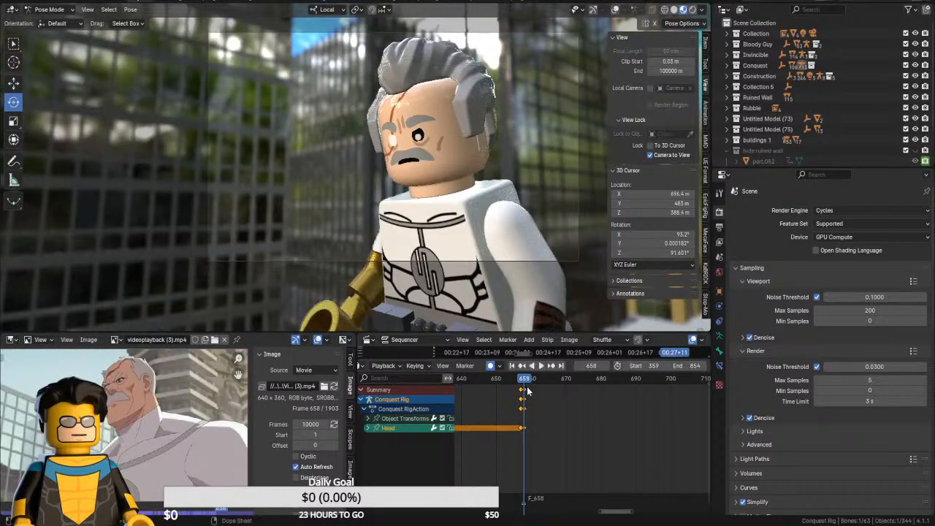
key(space)
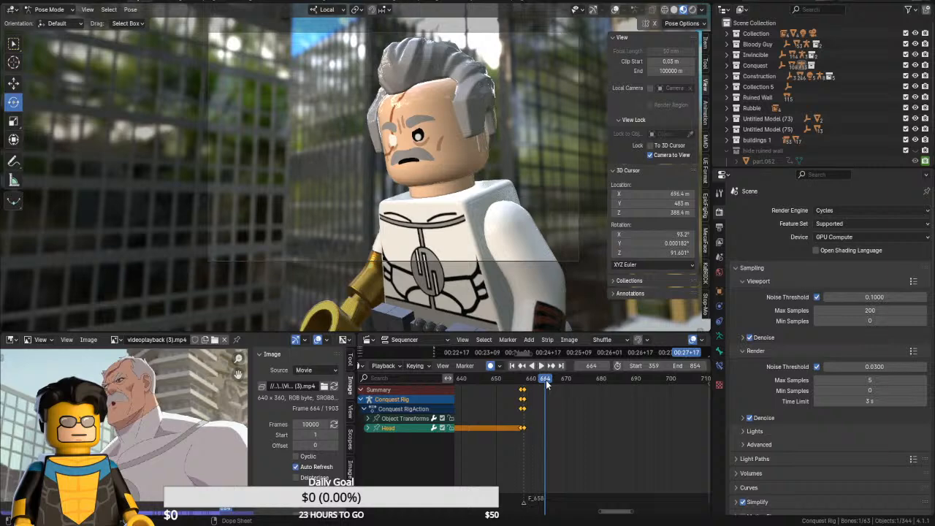
Show the viewport gizmos and overlays again, and put Conquest's face rig DeFin.001 in Pose Mode
click(593, 11)
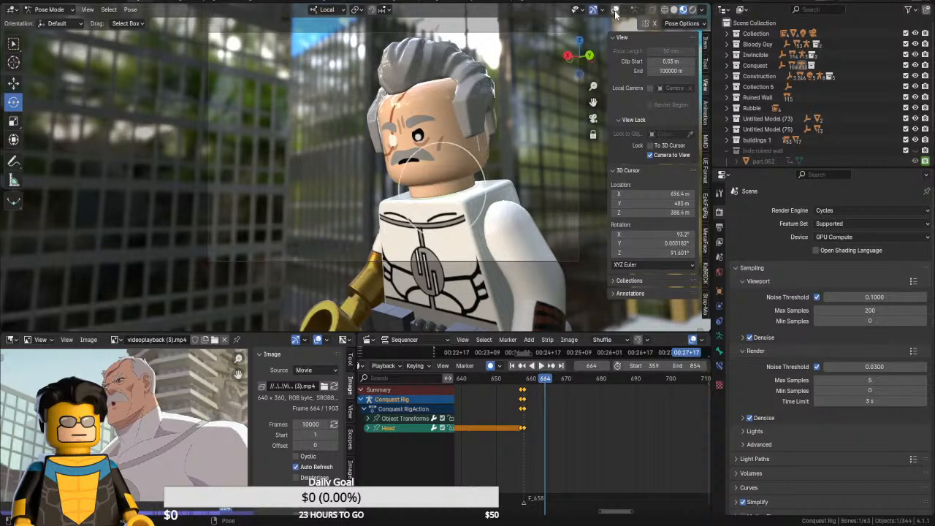
click(37, 10)
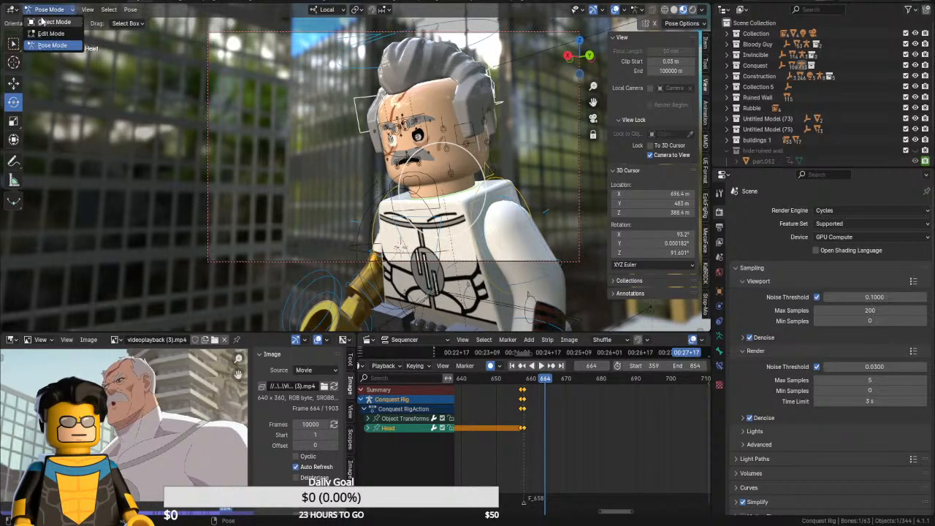
click(45, 16)
click(414, 158)
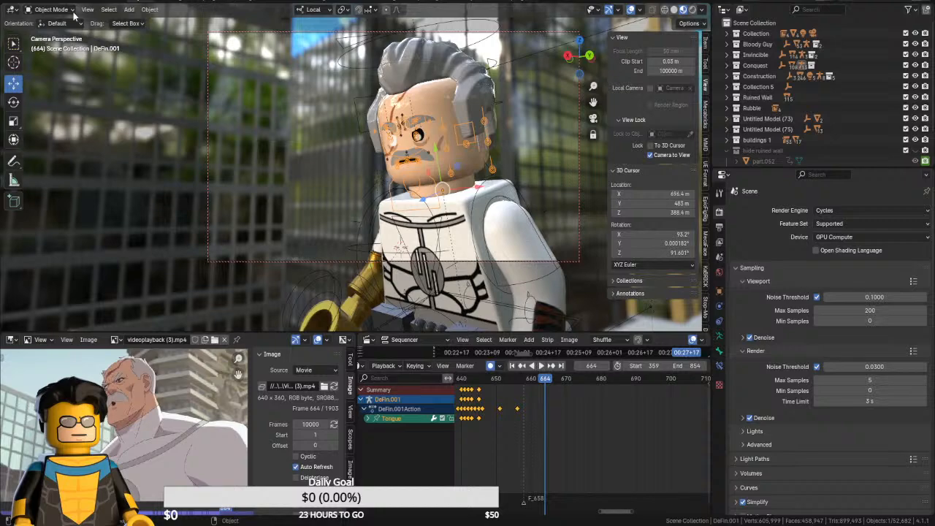
click(52, 10)
click(45, 45)
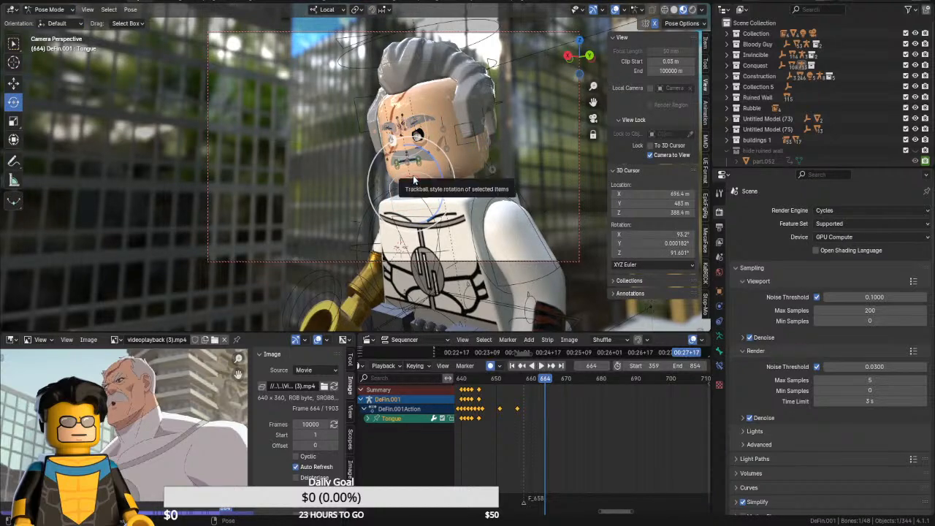
Keyframe all bones of the face rig DeFin.001 at frame 662 and advance to frame 664
key(KP_0)
middle_drag(406, 182, 573, 178)
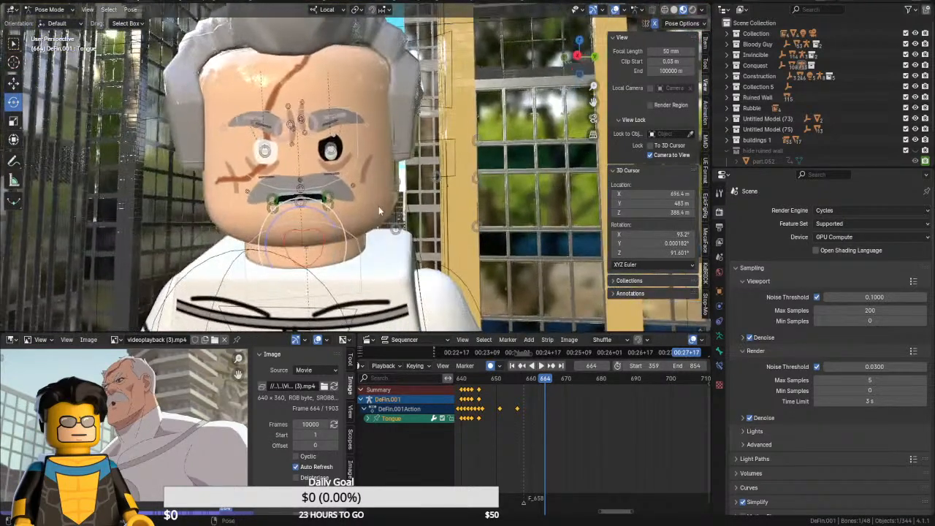
shift+middle_drag(378, 206, 441, 172)
key(Left)
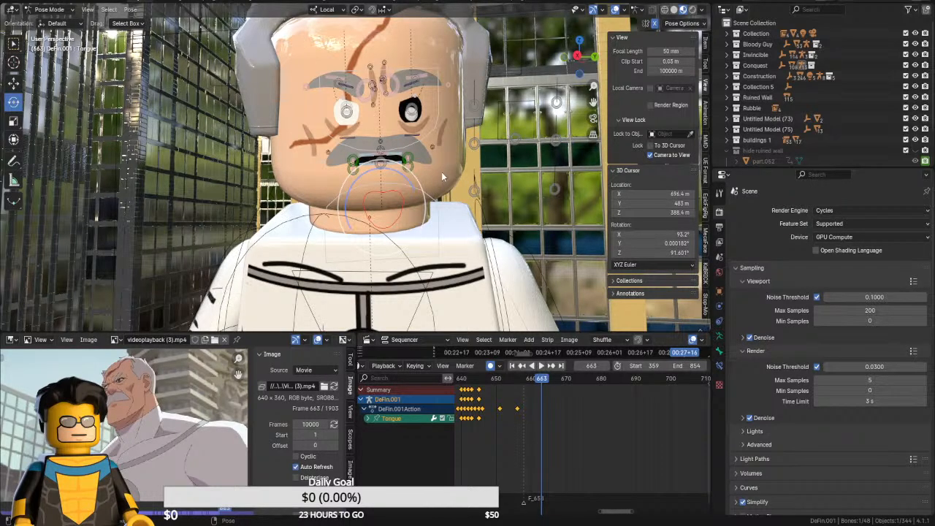
key(Left)
key(a)
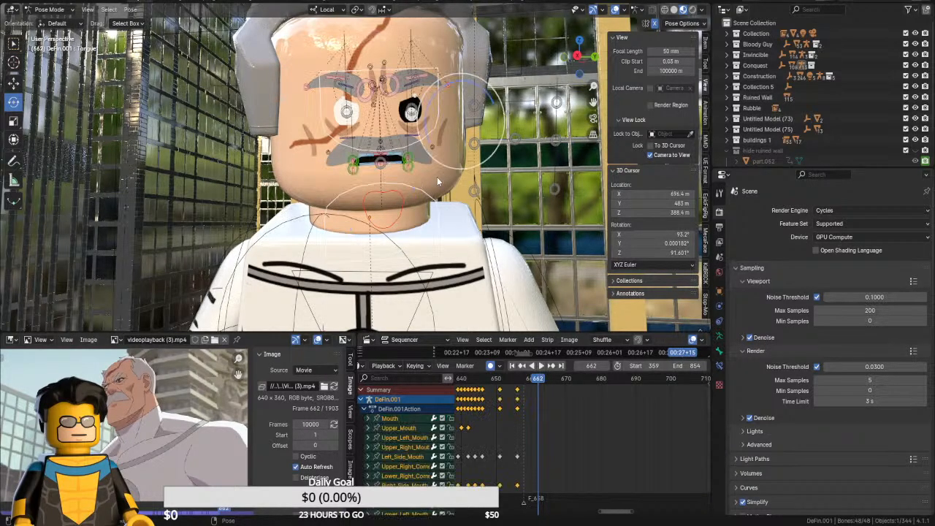
key(i)
key(Right)
key(Right)
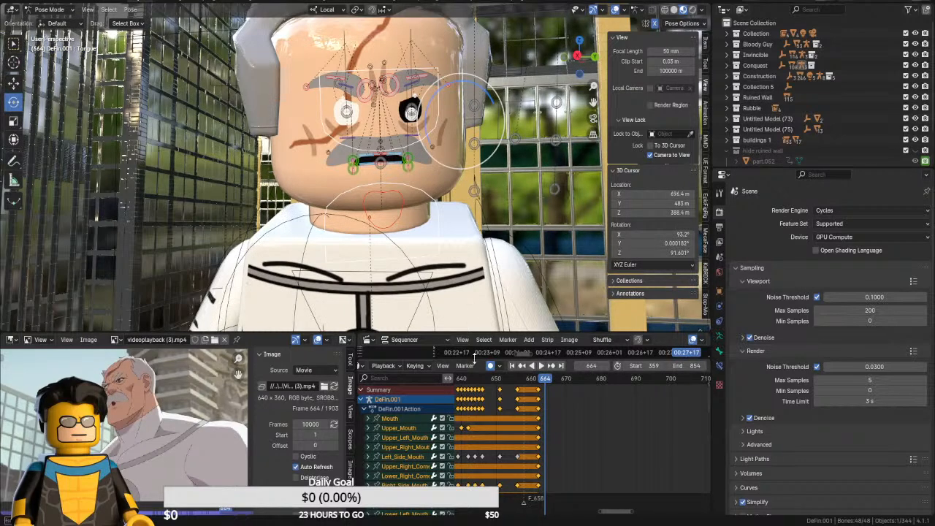
Enlarge the Sequencer and move the videoplayback (3).001 sound strip from channel 1 up to channel 3
drag(475, 359, 493, 503)
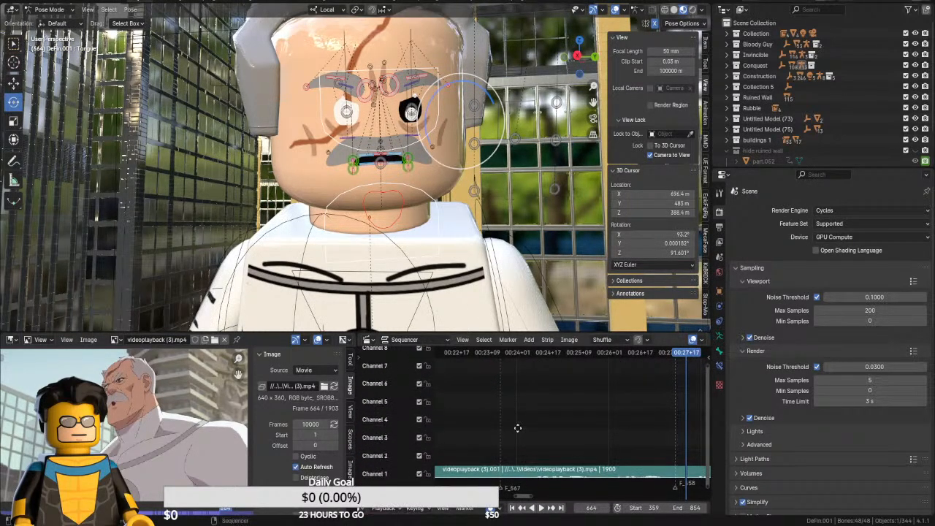
drag(514, 464, 514, 452)
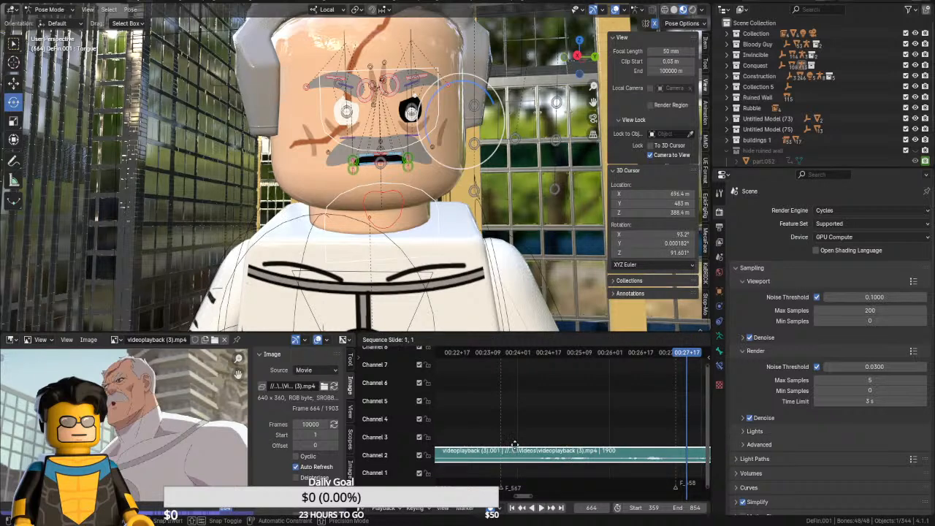
right_click(515, 445)
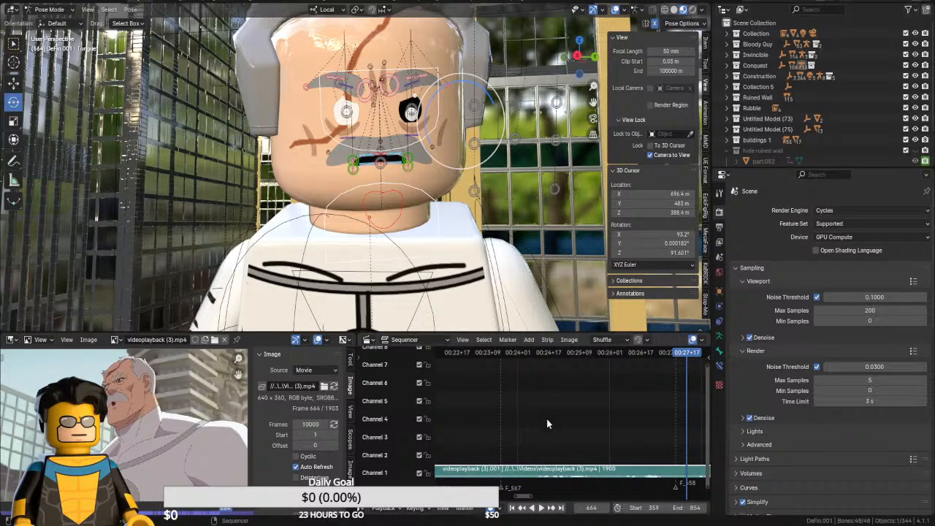
middle_drag(549, 420, 565, 376)
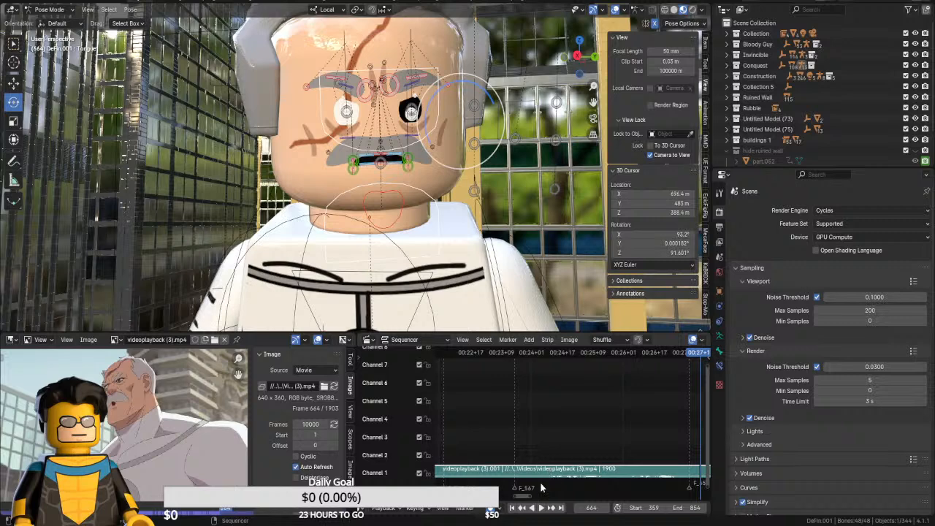
middle_drag(535, 446, 484, 383)
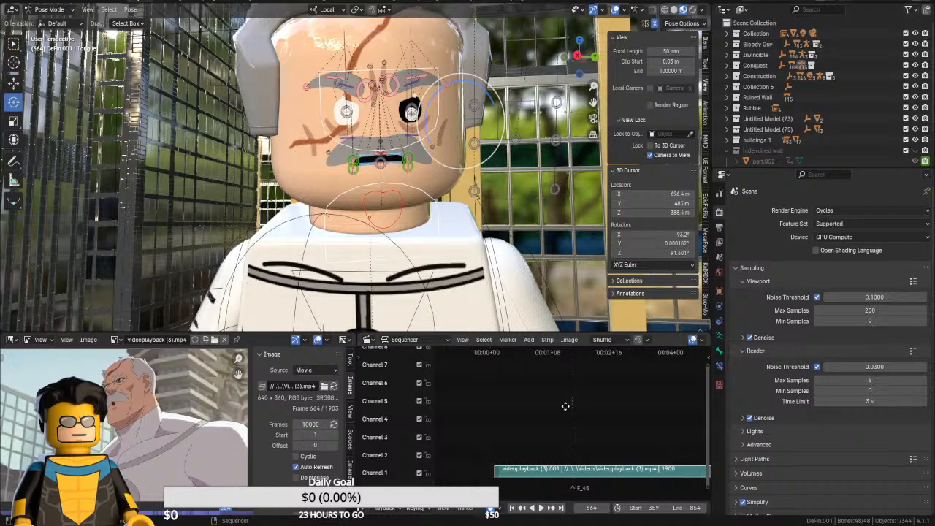
middle_drag(565, 411, 590, 402)
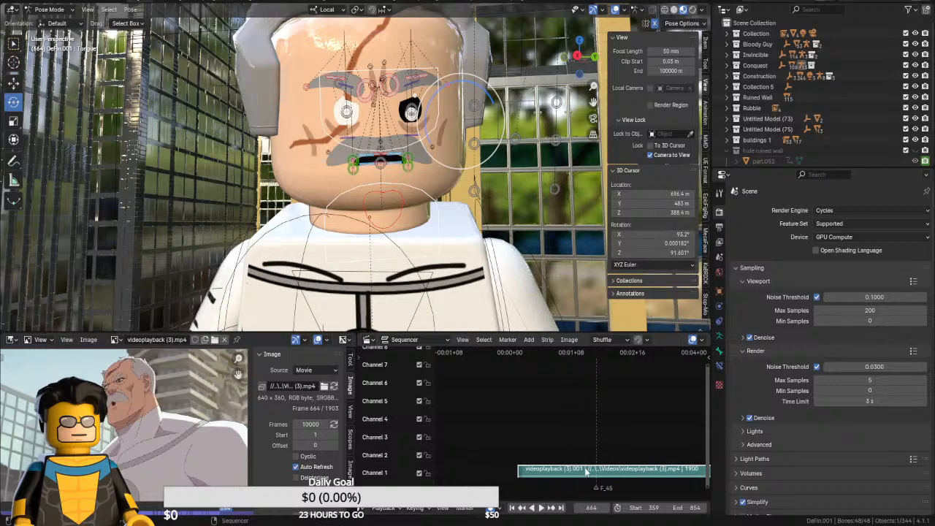
drag(586, 472, 564, 444)
Play the animation with the reference audio through the marker at frame 530 and stop at frame 590
middle_drag(605, 467, 504, 433)
drag(510, 352, 597, 406)
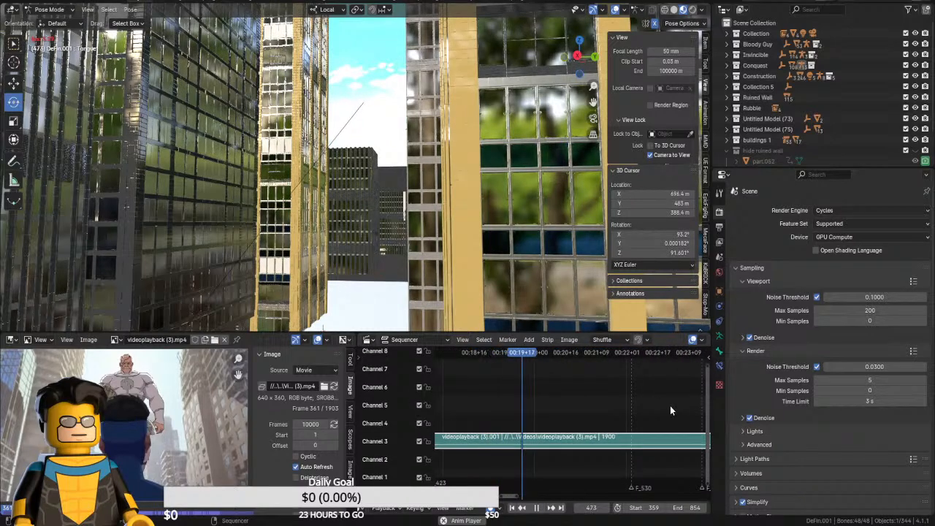
key(space)
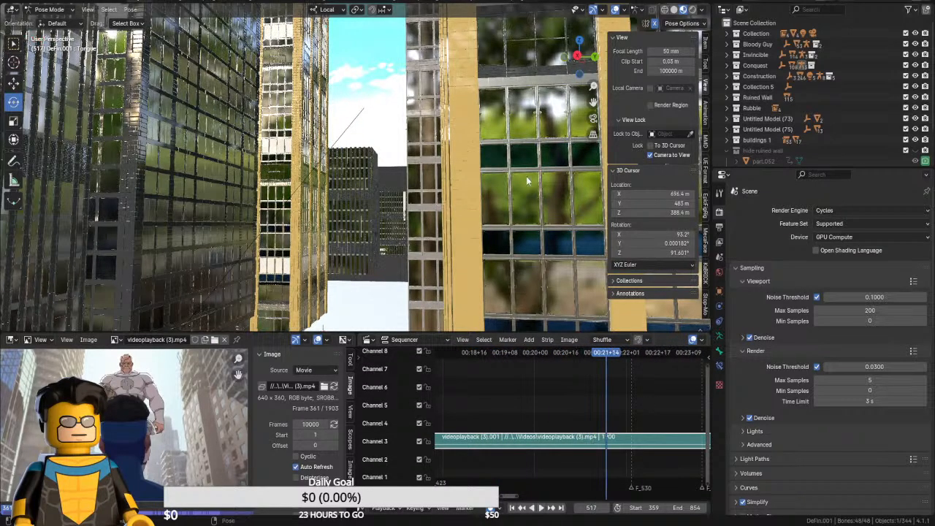
key(space)
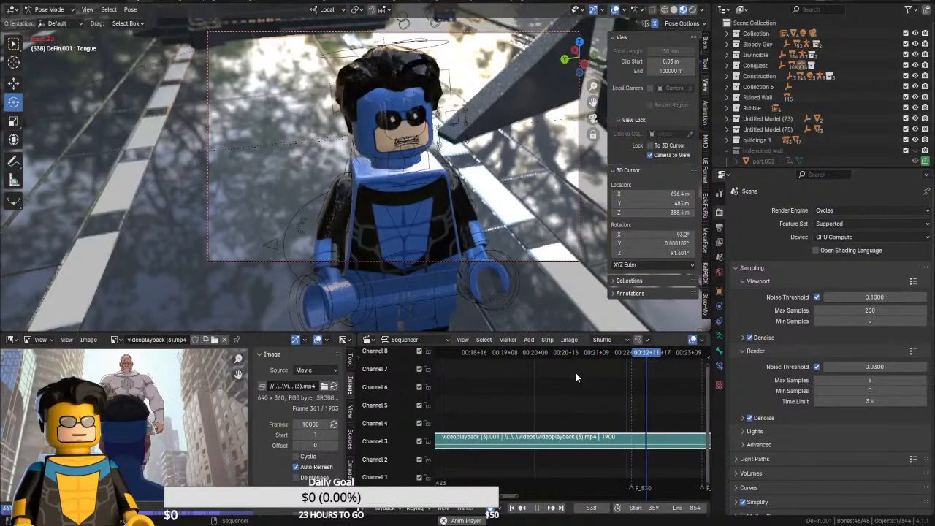
key(space)
middle_drag(618, 375, 479, 379)
key(space)
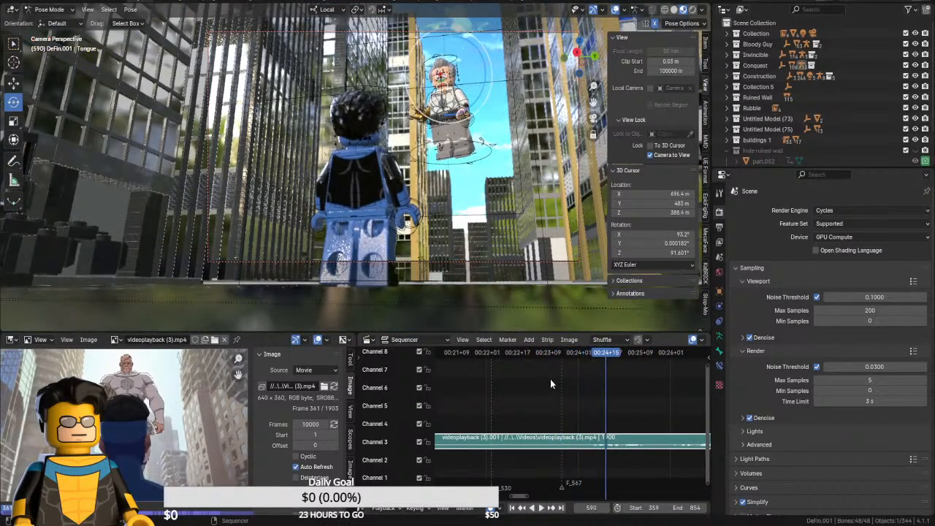
Hide the viewport overlays and play the two-character shot from frame 567 to frame 647
click(614, 9)
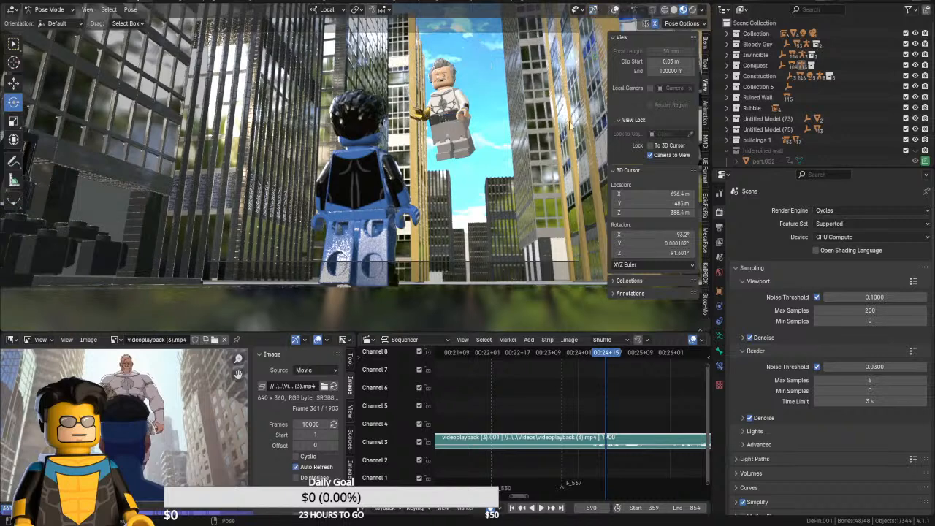
click(563, 353)
key(space)
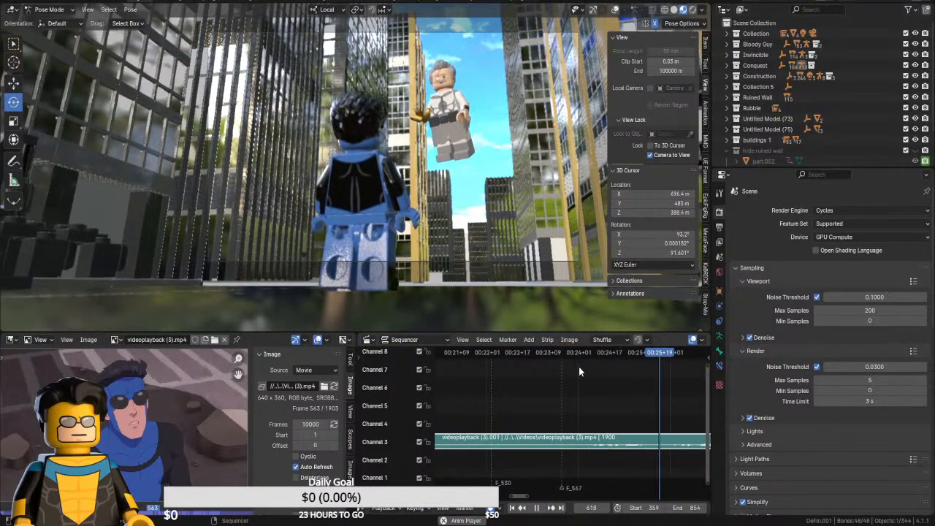
key(space)
middle_drag(571, 394, 554, 372)
key(space)
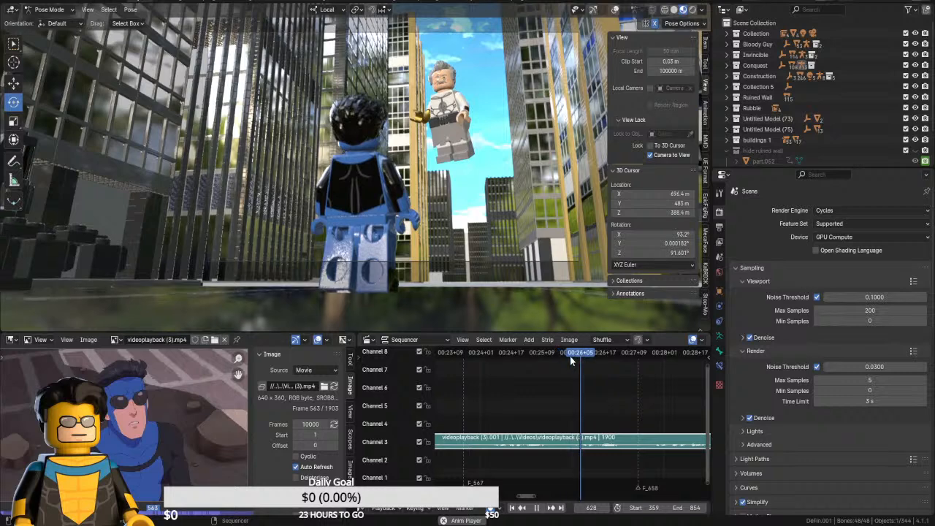
key(space)
Exclude every listed collection except Invincible and Conquest from the view layer, from Collection and Bloody Guy to buildings 1 and hide ruined wall
click(907, 33)
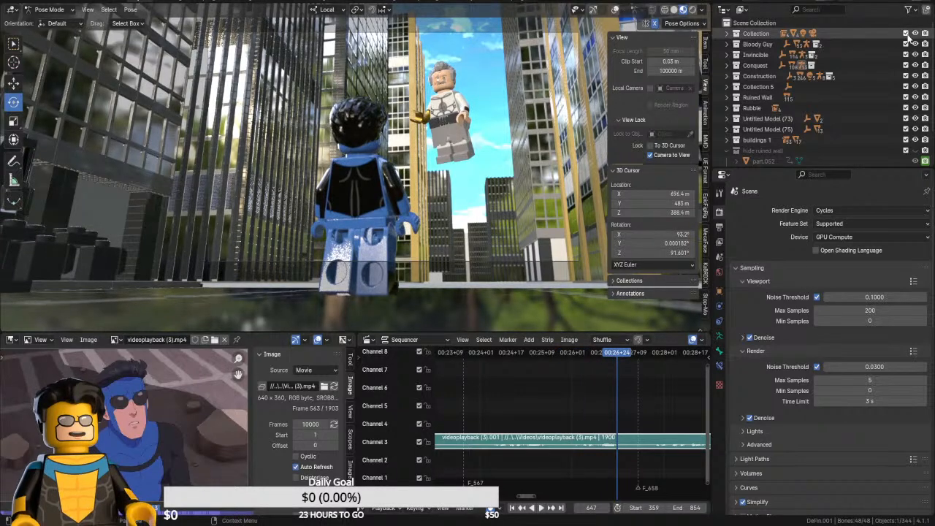
click(906, 45)
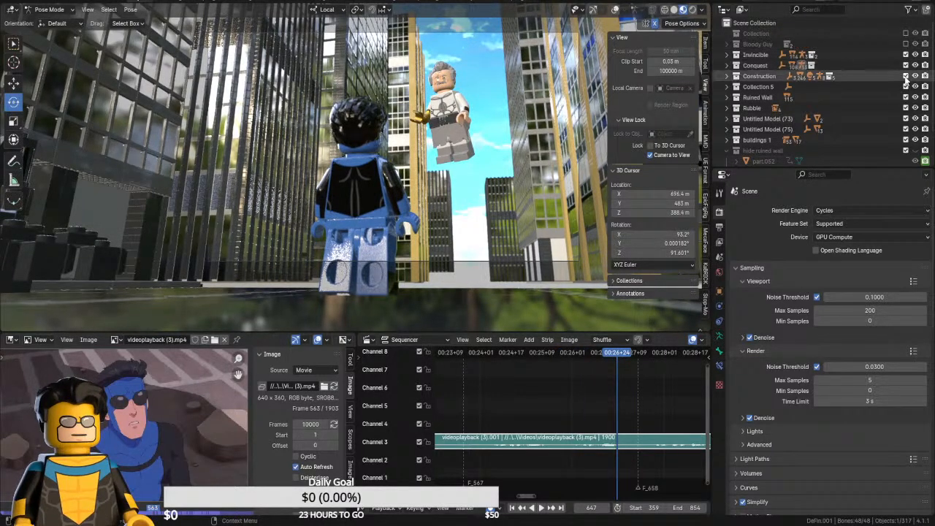
click(906, 76)
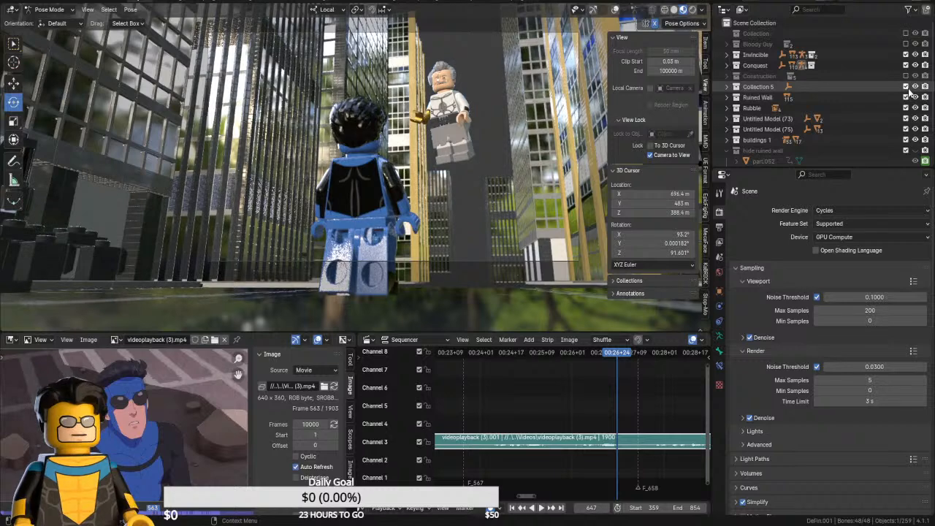
click(906, 86)
click(907, 97)
click(907, 108)
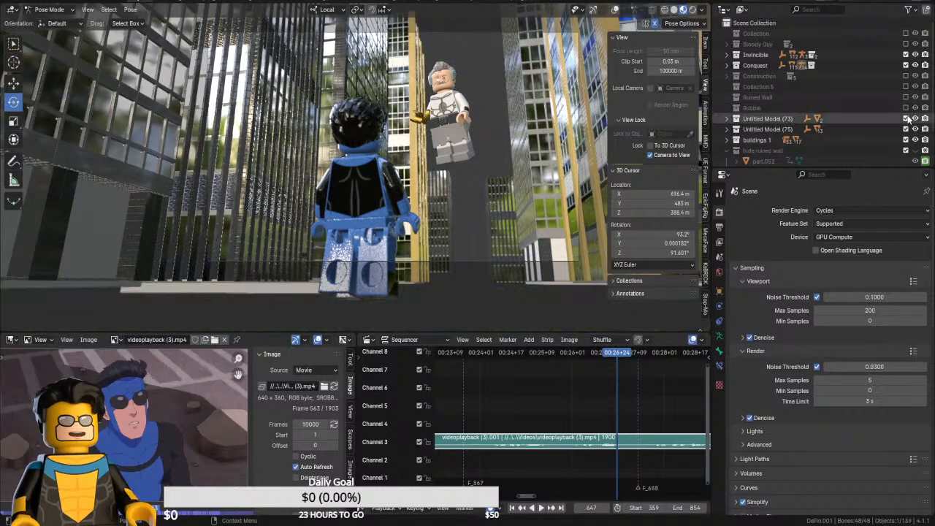
click(906, 118)
click(907, 129)
click(906, 139)
click(907, 150)
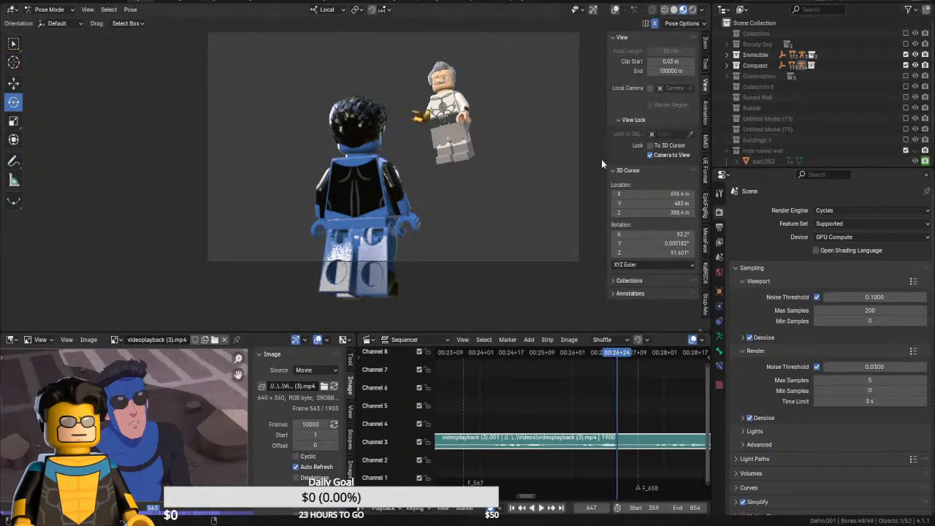
Play the shot with only the two characters showing up to frame 656 and return to frame 583
click(583, 358)
key(space)
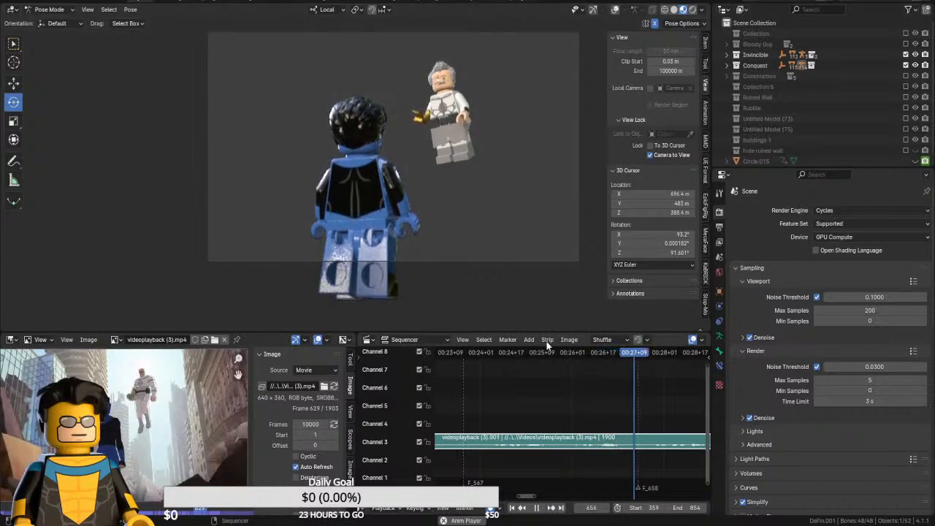
click(495, 358)
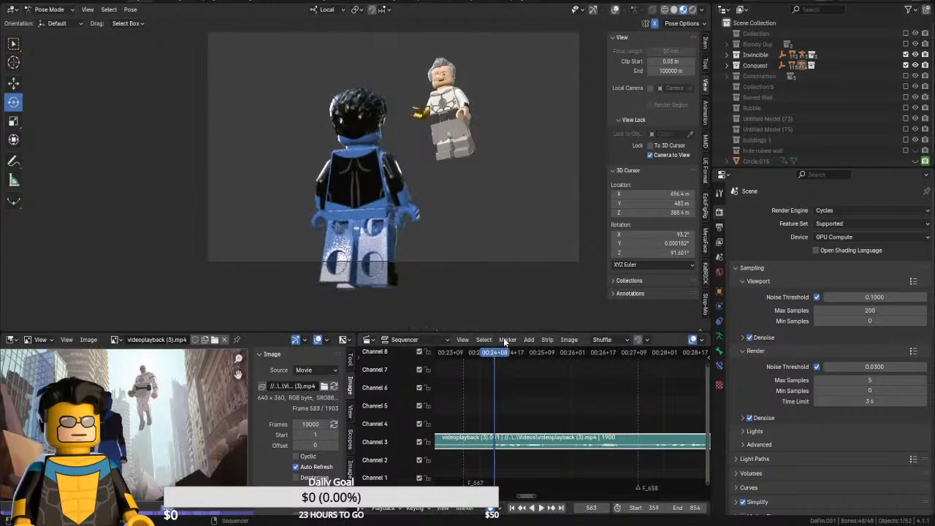
key(space)
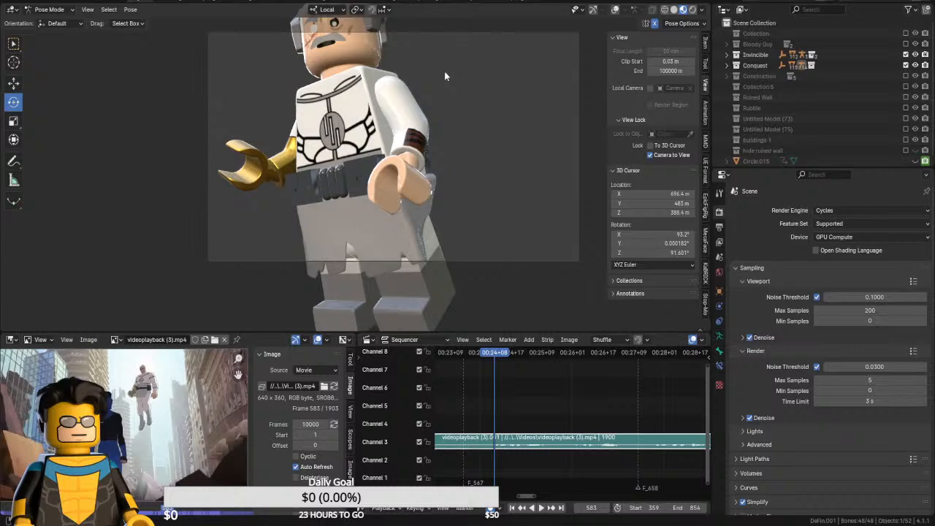
Unlock the camera from the view, move in close on Conquest and play the shot from frame 567 to frame 667
key(Escape)
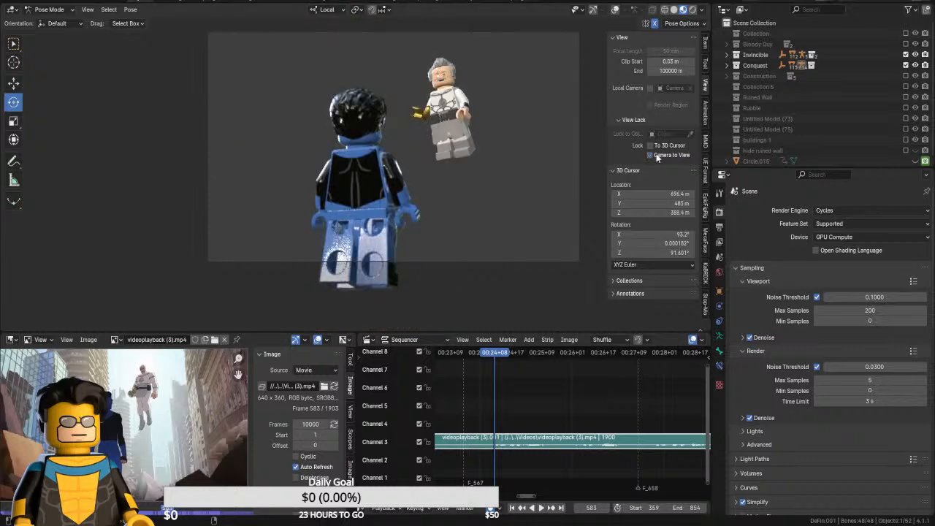
scroll(452, 114, up, 7)
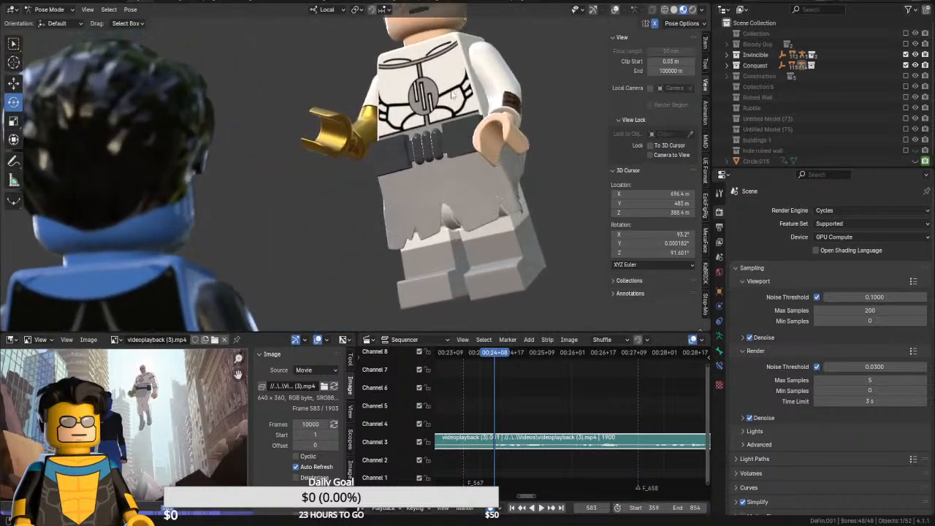
key(space)
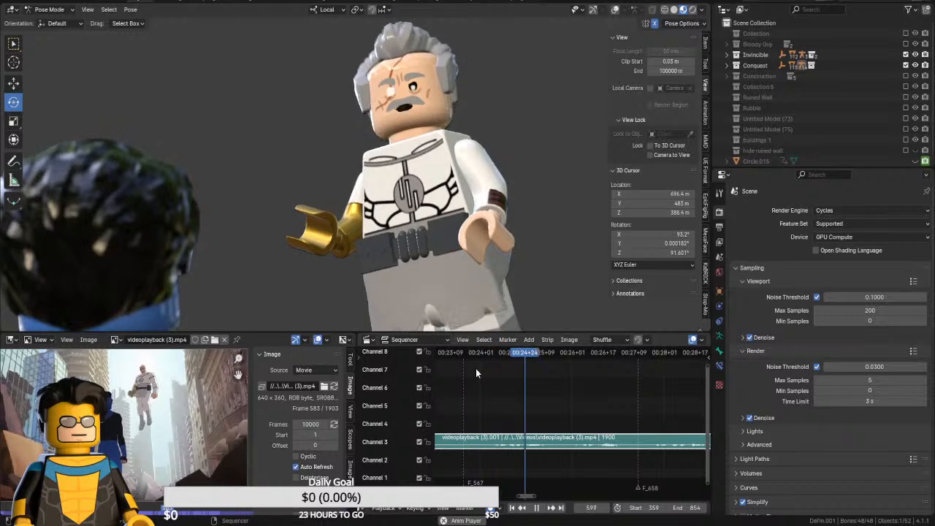
middle_drag(476, 368, 532, 380)
click(505, 354)
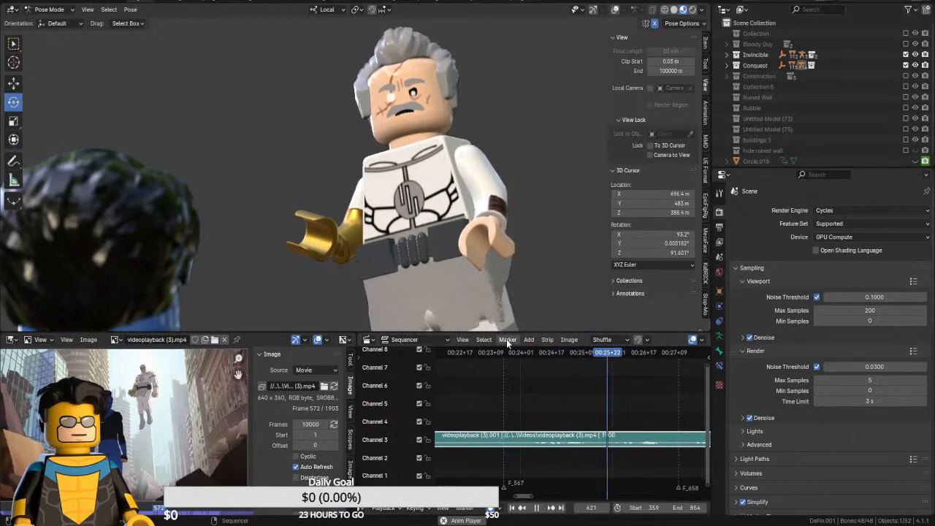
middle_drag(567, 388, 470, 391)
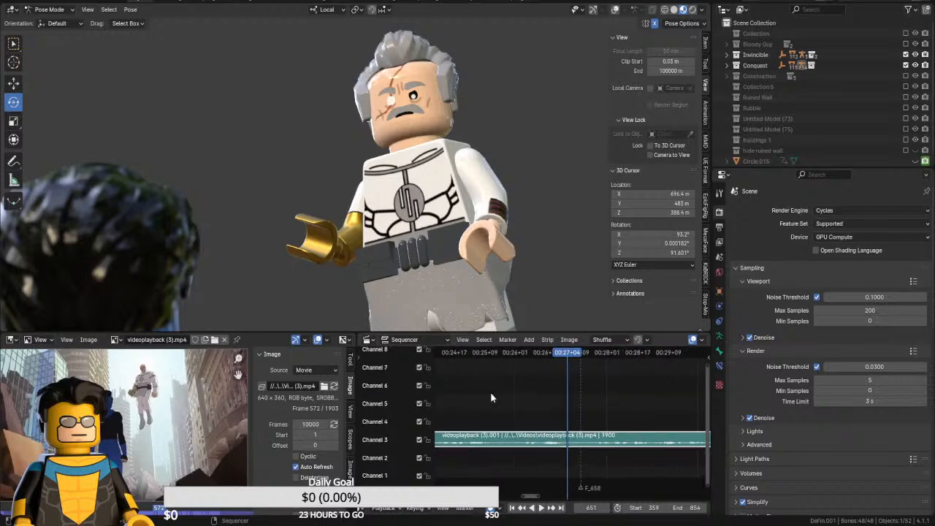
key(space)
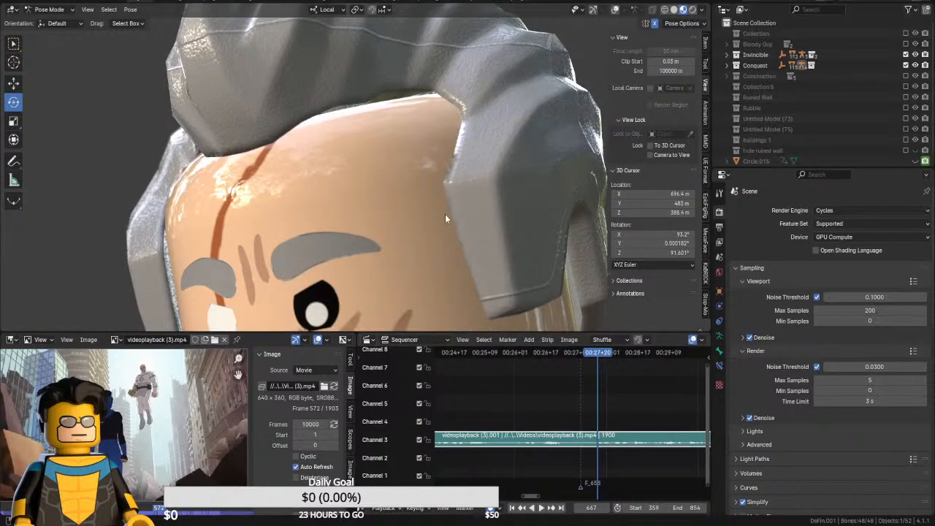
Frame Conquest's head and replay the transition around the frame 658 marker, from frame 652 and again from the marker
scroll(445, 214, down, 6)
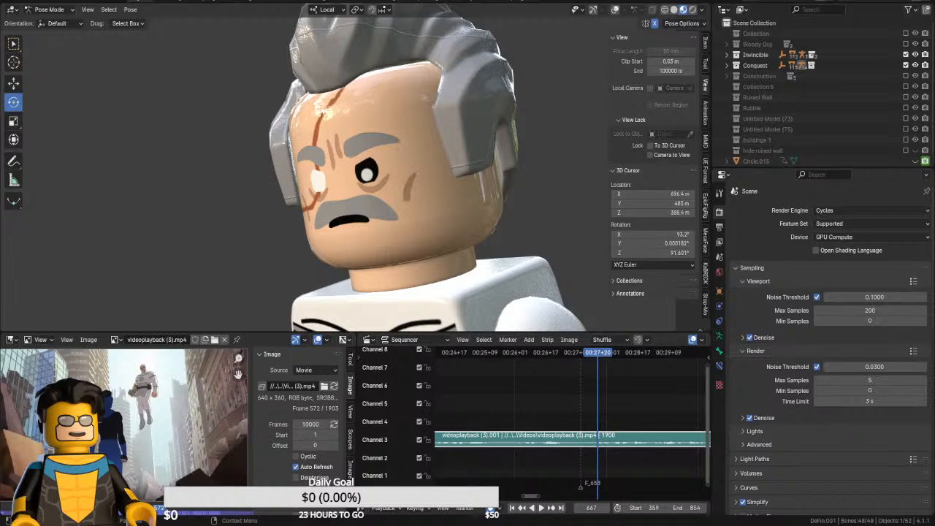
drag(570, 353, 537, 355)
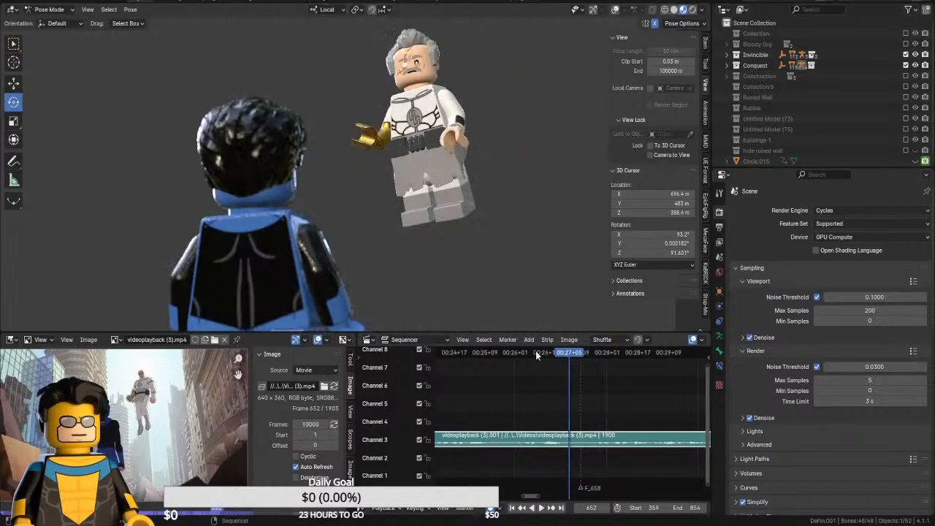
key(space)
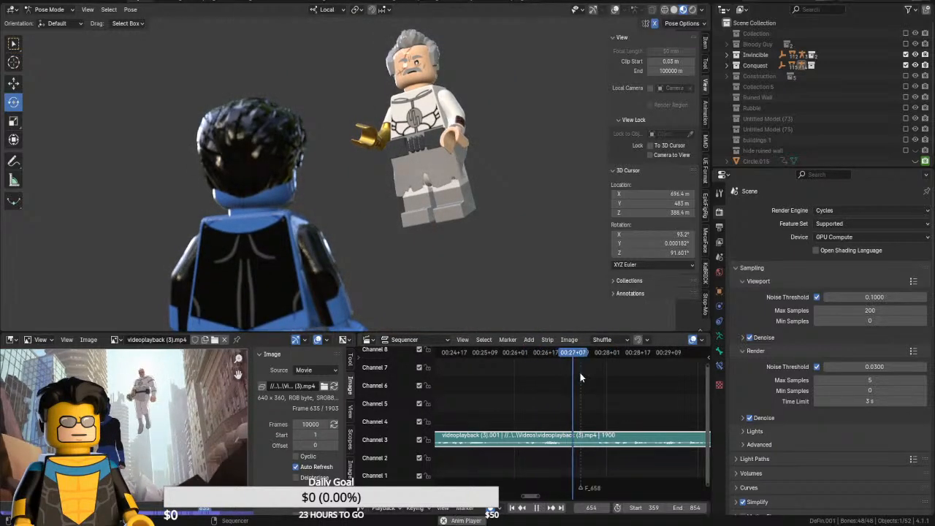
key(space)
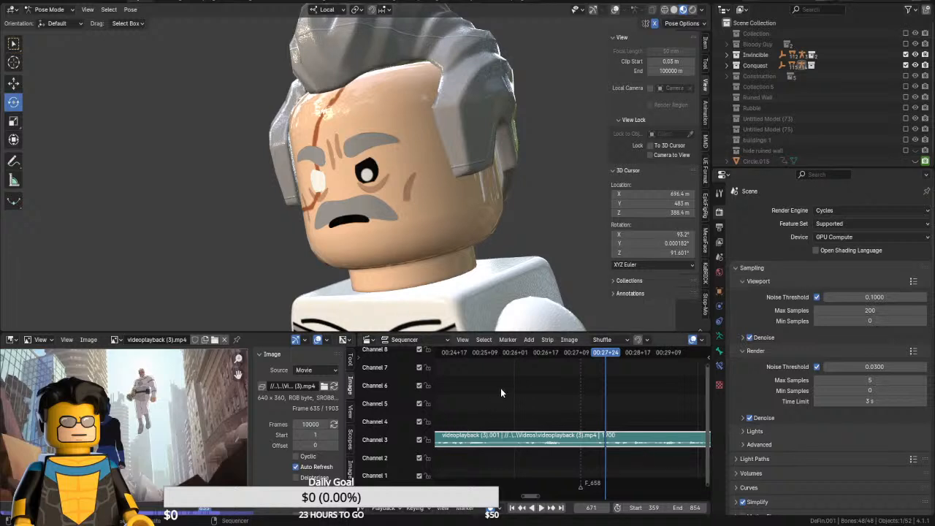
click(583, 362)
key(space)
key(space)
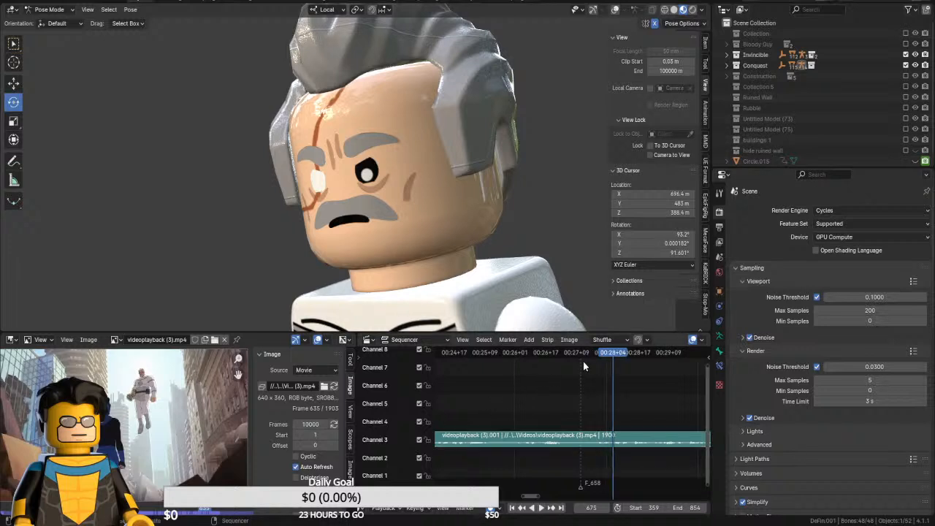
Check Conquest's close-up frame by frame from frame 662 to 664 and on to frame 668
drag(598, 354, 591, 354)
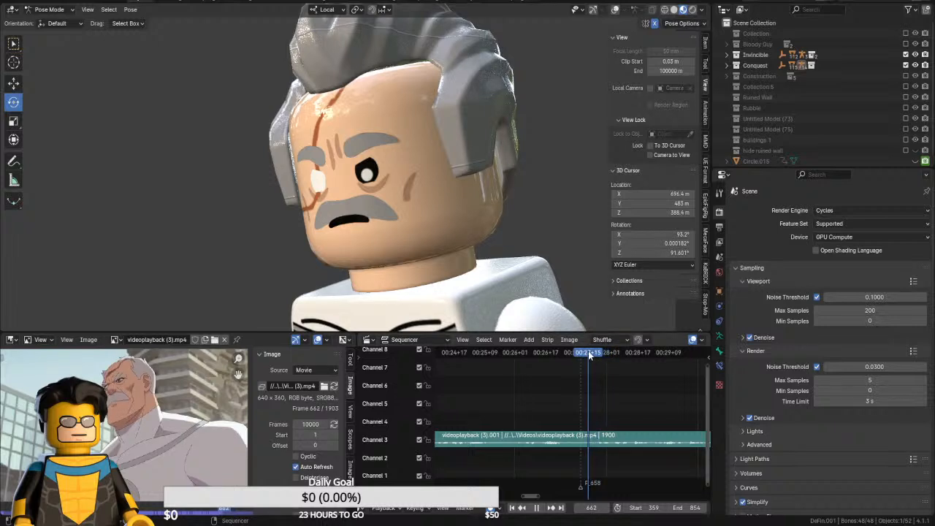
key(Right)
key(Right)
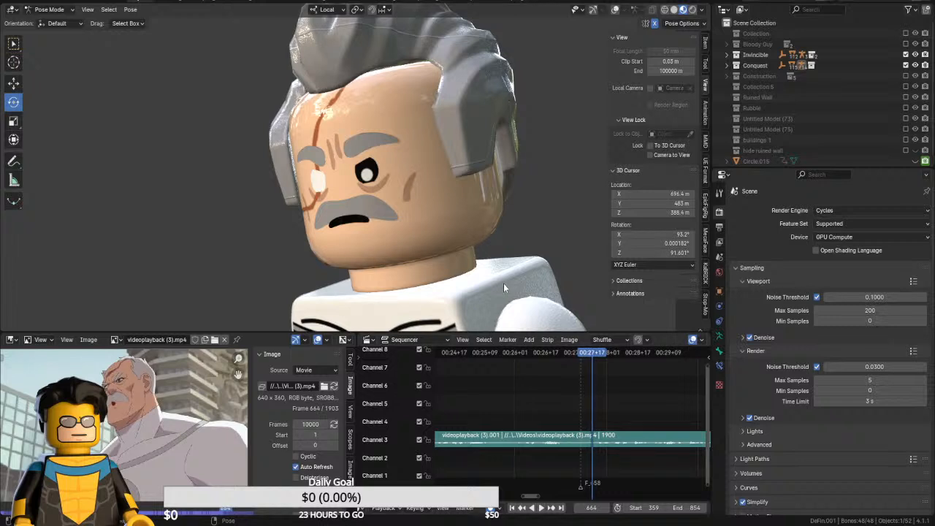
key(Right)
key(Right)
key(Right)
key(Right)
key(Right)
key(Right)
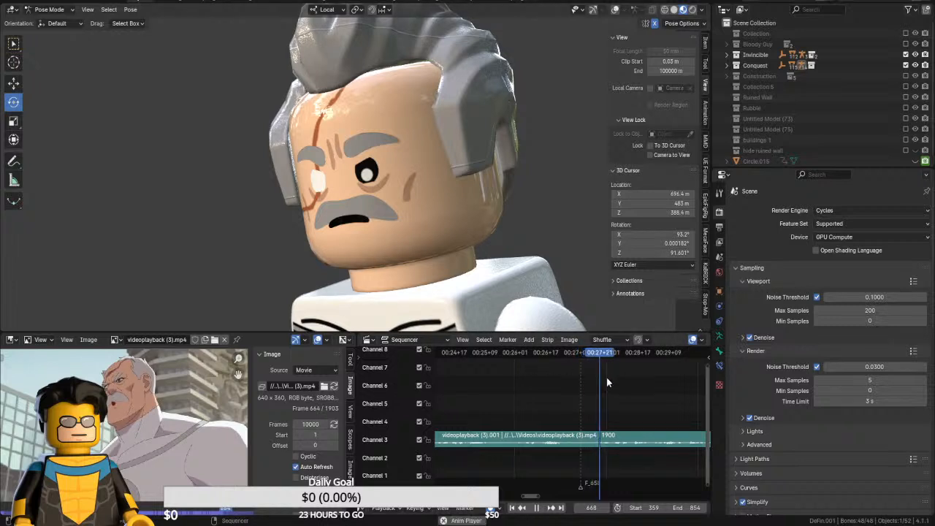
Replay Conquest's close-up from about frame 663 and scrub on to frame 676 against the reference footage
click(590, 352)
key(space)
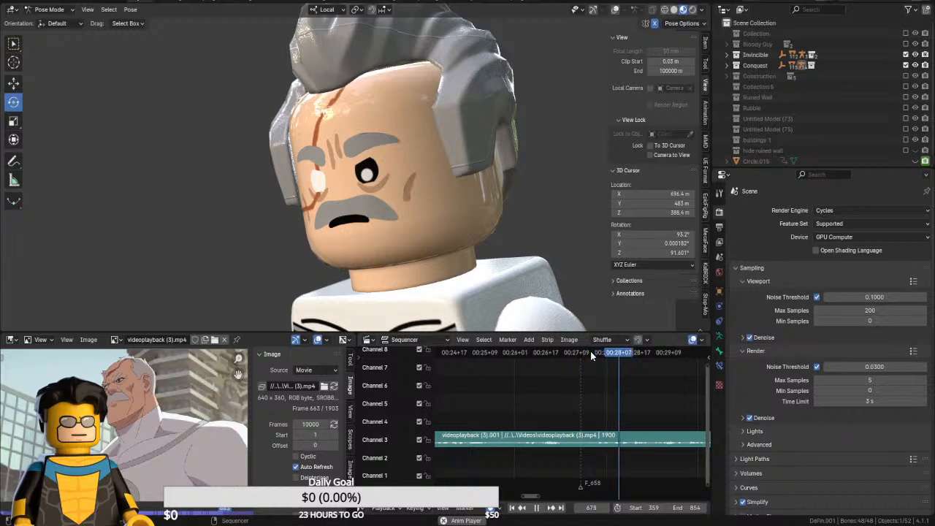
key(space)
click(590, 354)
key(space)
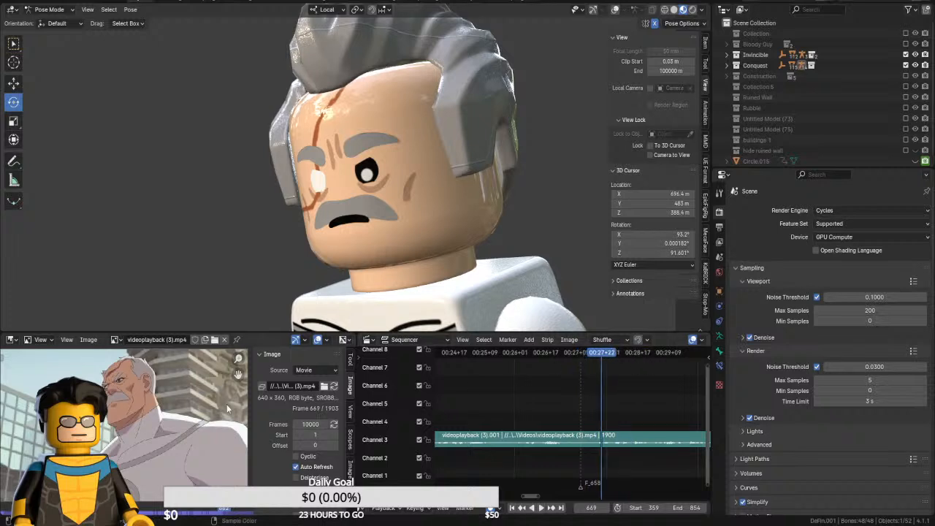
mouse_move(602, 357)
mouse_down()
mouse_move(635, 356)
mouse_move(611, 357)
mouse_up()
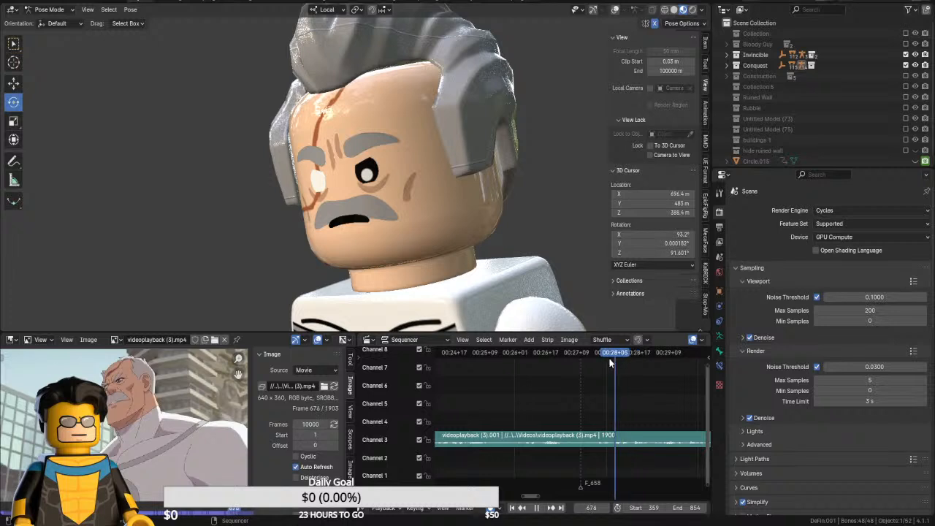
click(619, 359)
drag(600, 358, 590, 359)
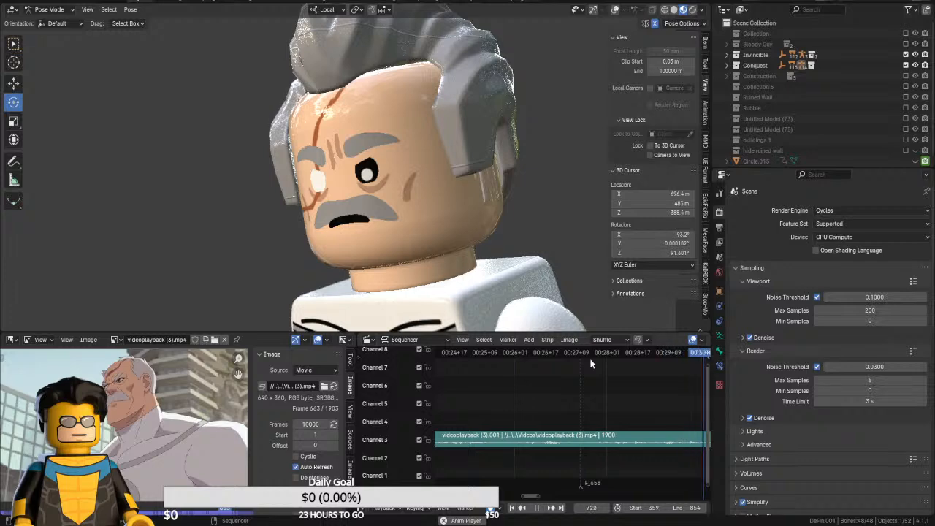
Replay the cut to Conquest from frame 653, just ahead of the frame 658 marker, and compare the reference mouth movement
key(space)
click(581, 356)
key(space)
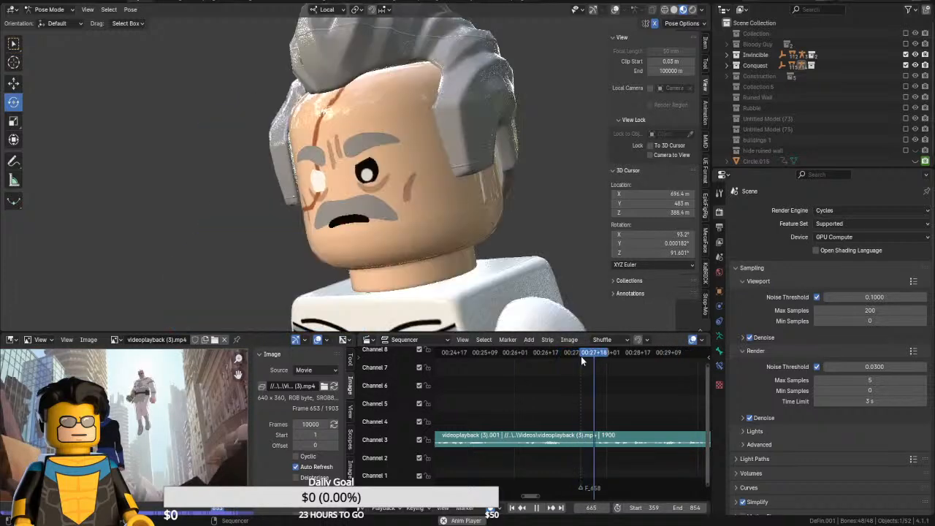
key(space)
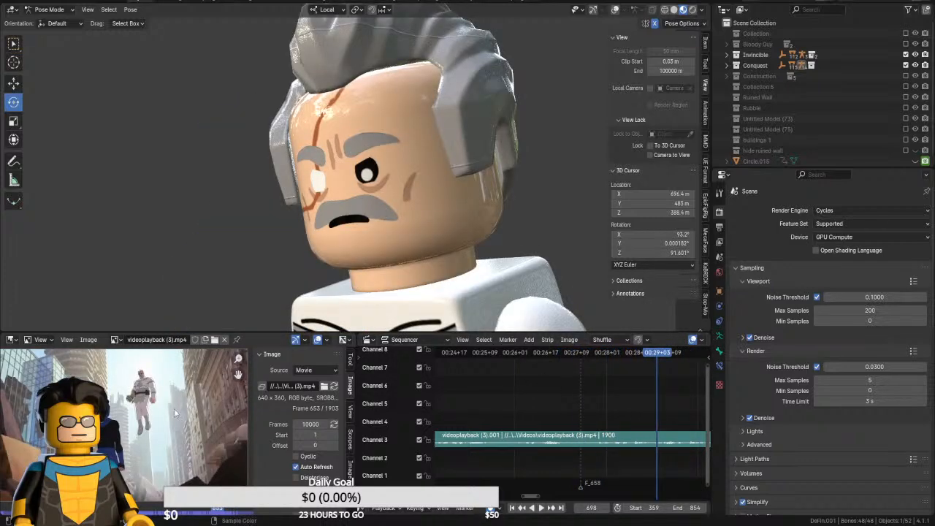
key(space)
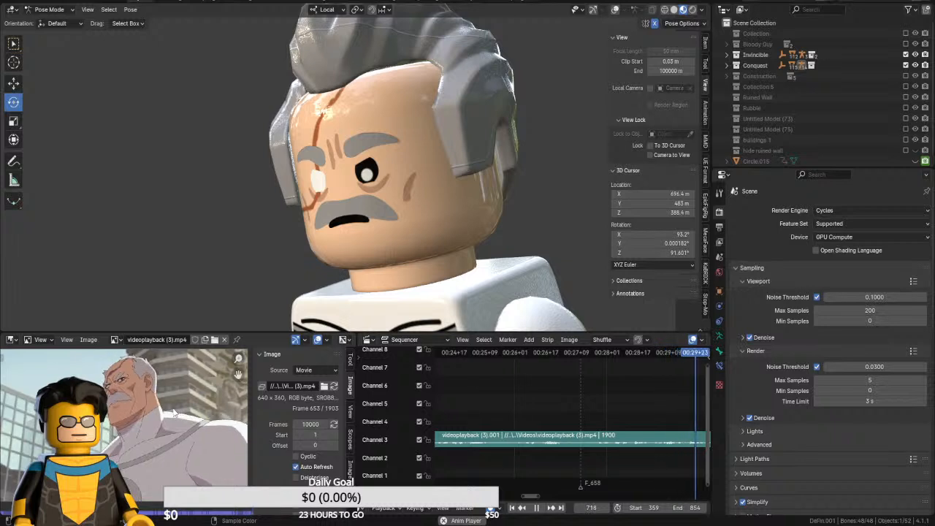
key(space)
click(601, 356)
key(space)
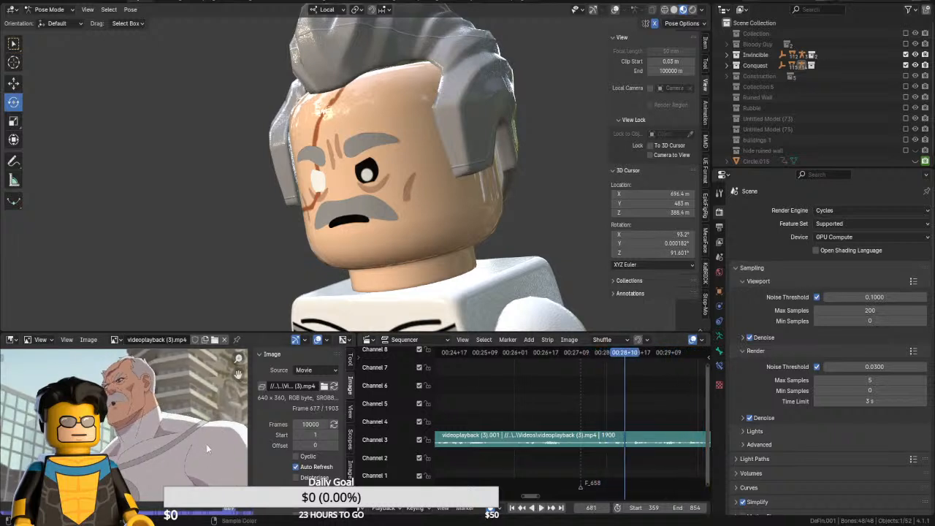
Replay Conquest's line from frames 667, 647, 670 and 666 to time his mouth movement with the audio
click(598, 355)
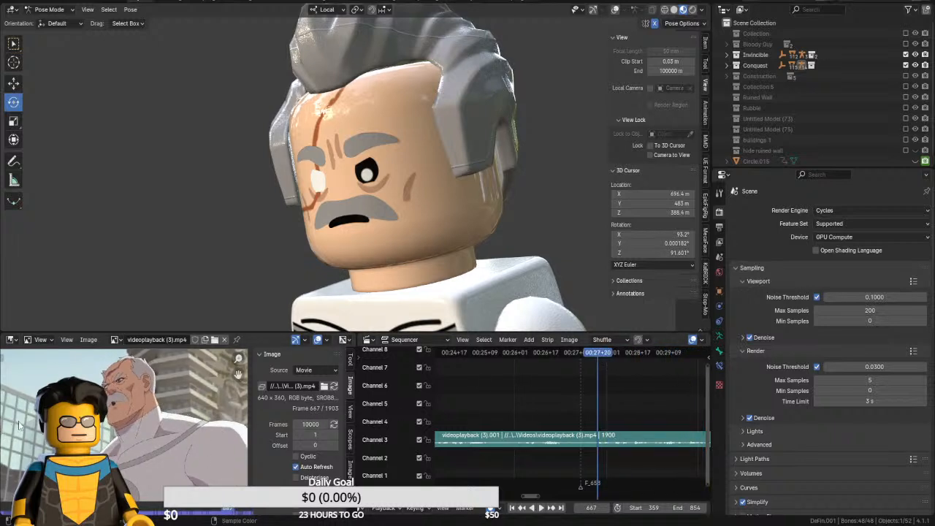
key(space)
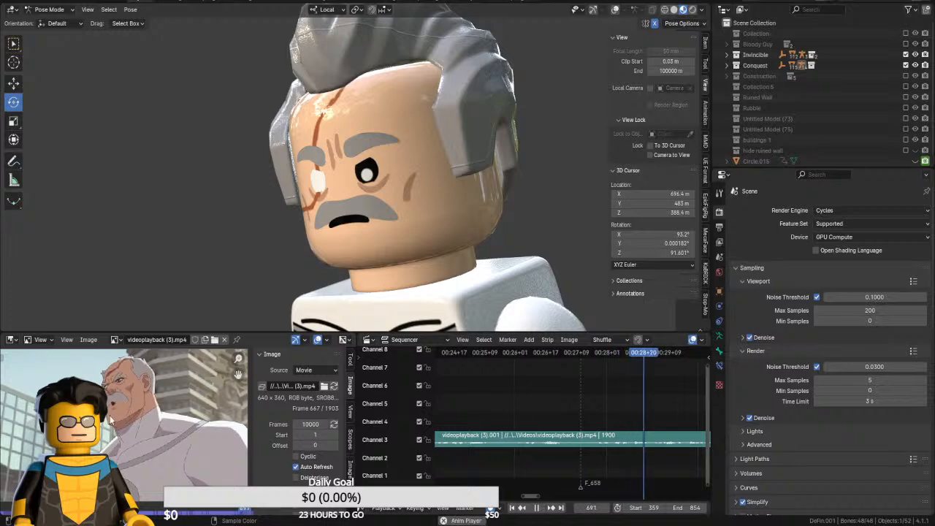
click(562, 354)
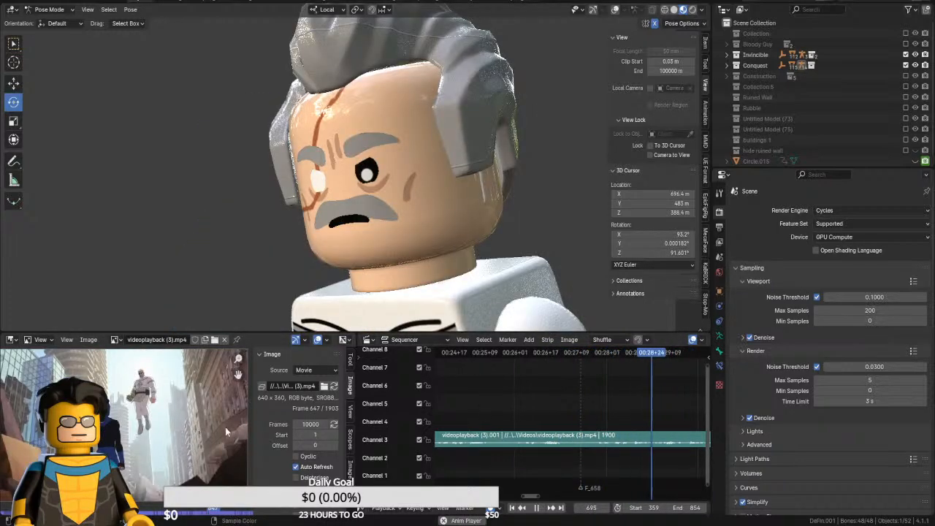
click(601, 354)
key(space)
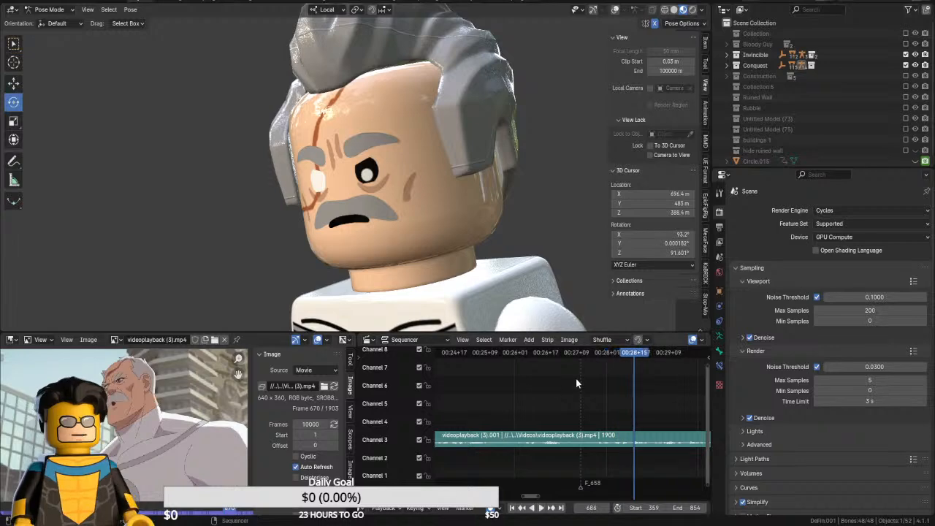
click(593, 355)
key(space)
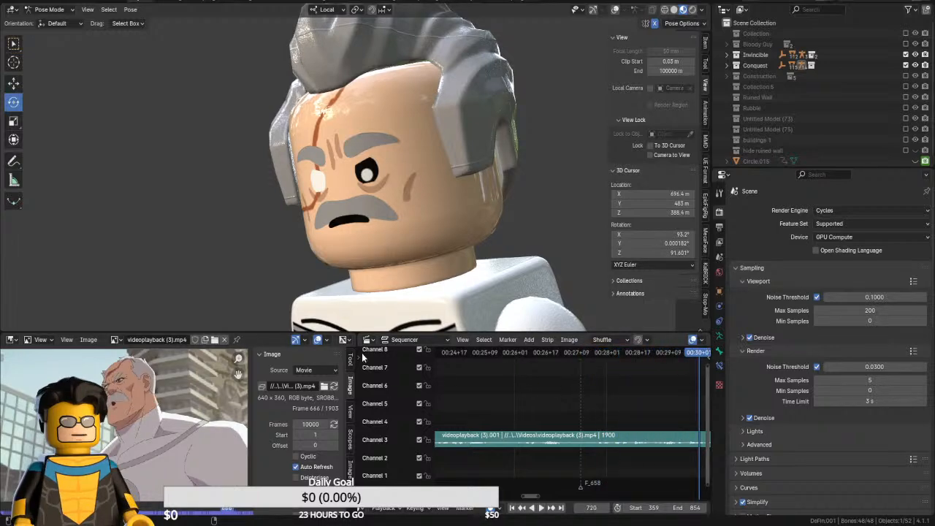
Enlarge the reference footage and sequencer area and check the start of the mouth movement at frames 662 to 664
drag(362, 333, 362, 279)
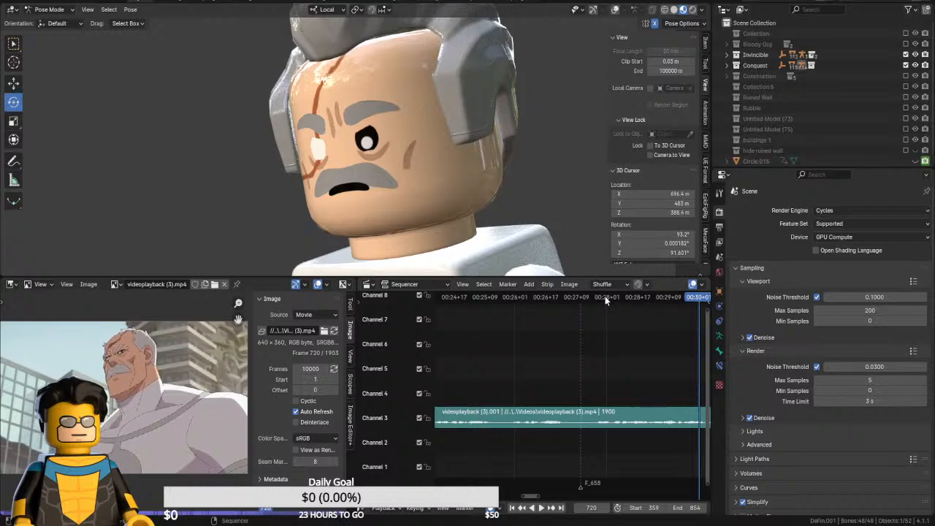
drag(605, 296, 588, 303)
key(space)
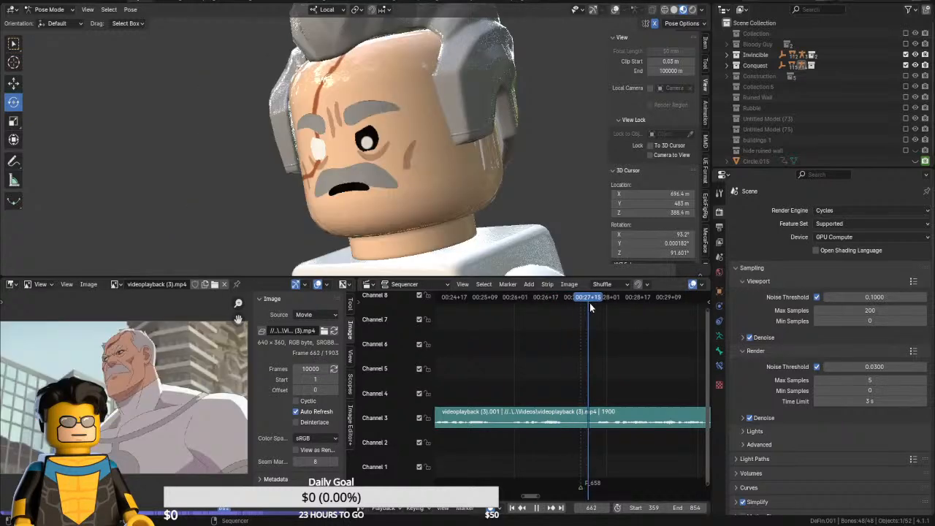
key(space)
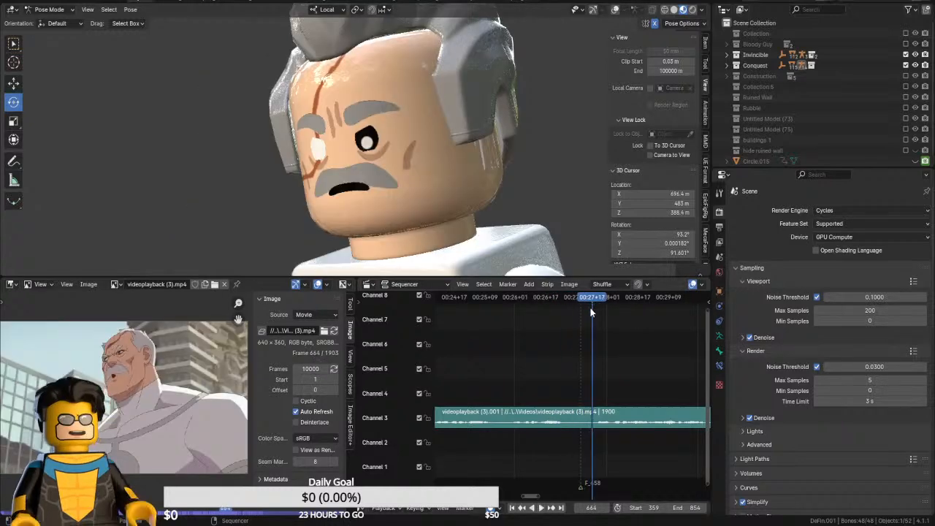
Turn the viewport gizmos and overlays on and view Conquest's face rig close up from the front
click(616, 8)
click(591, 9)
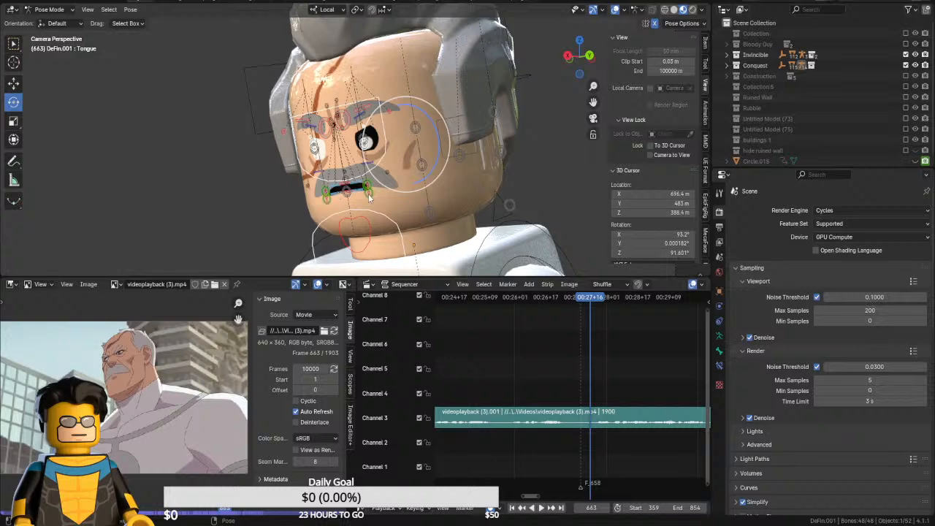
middle_drag(369, 196, 381, 189)
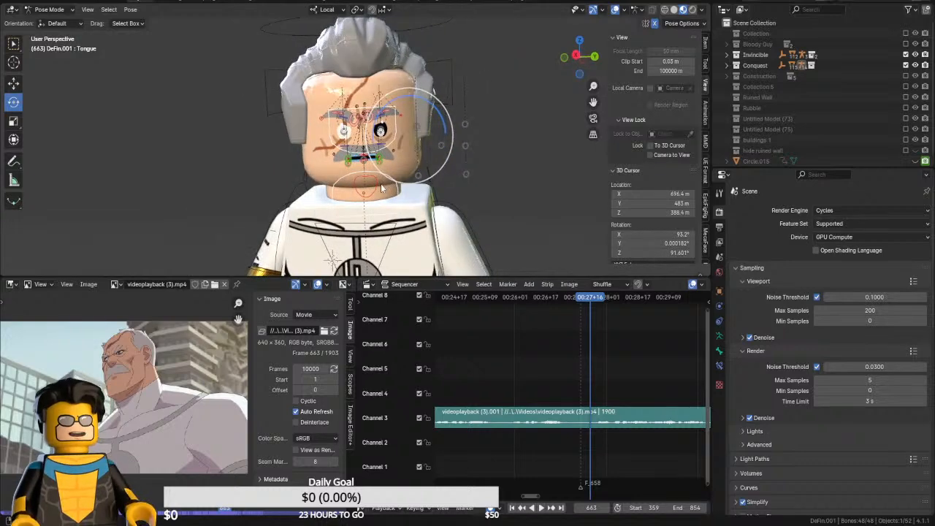
scroll(380, 189, up, 4)
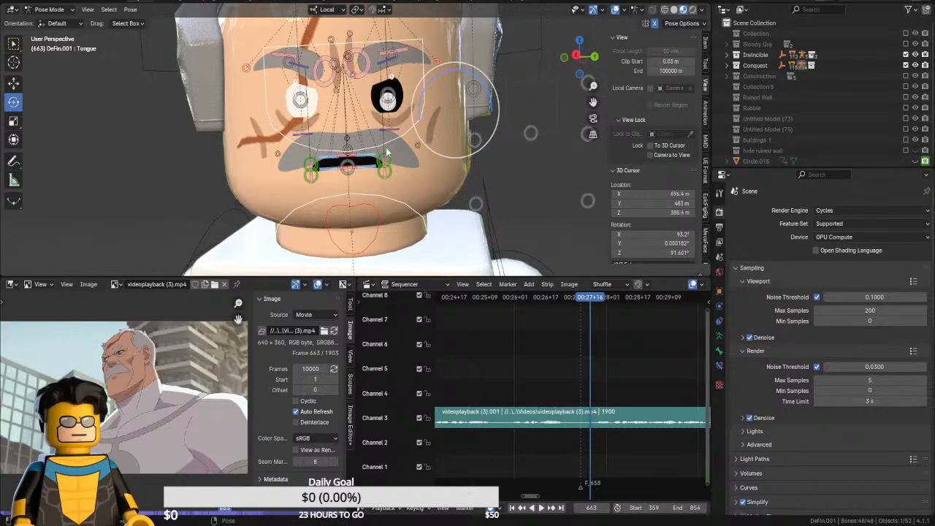
Reveal the keyframe timeline and move Conquest's lower mouth bone down at frame 664 to open the mouth
click(346, 170)
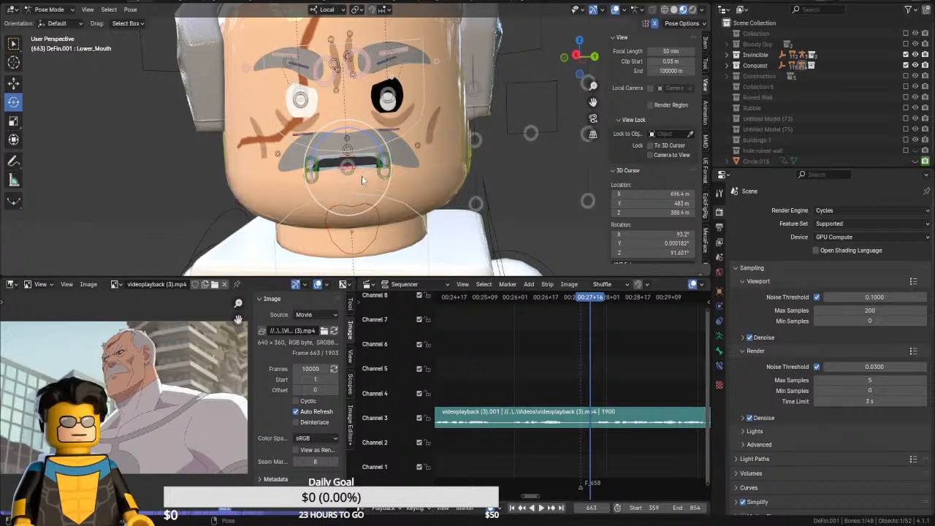
drag(531, 498, 592, 444)
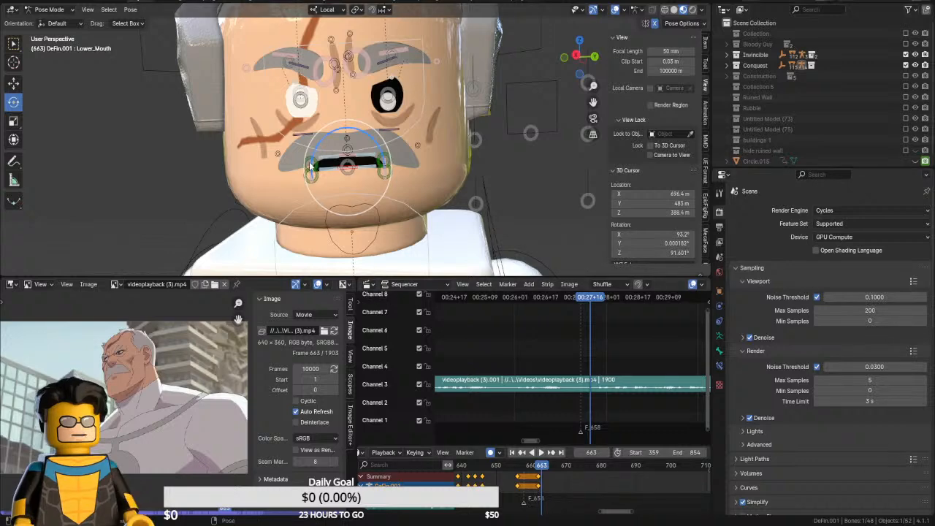
scroll(335, 170, up, 5)
click(12, 82)
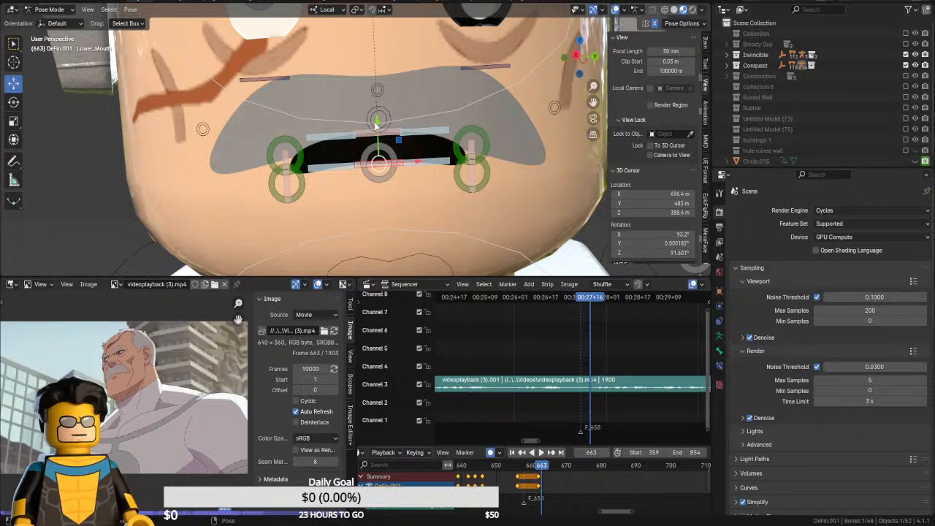
key(Right)
drag(376, 119, 314, 165)
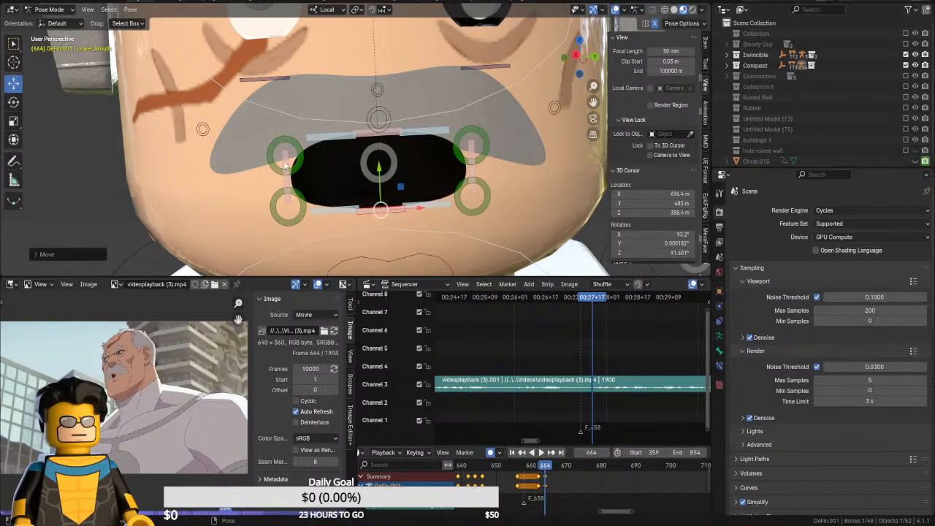
Narrow the mouth at frame 664 by moving its left side bone about 0.509 m along local X, and raise the upper mouth bone slightly
click(285, 167)
key(g)
key(x)
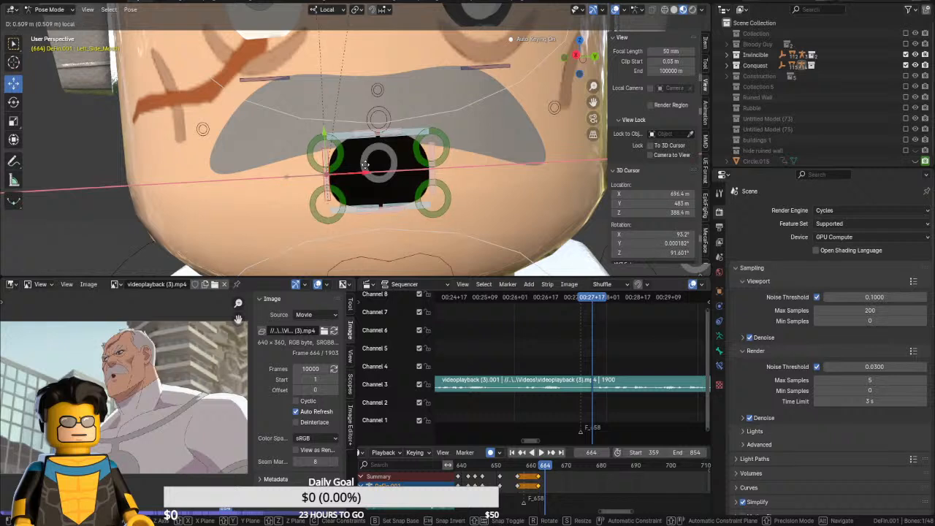
click(364, 165)
click(378, 118)
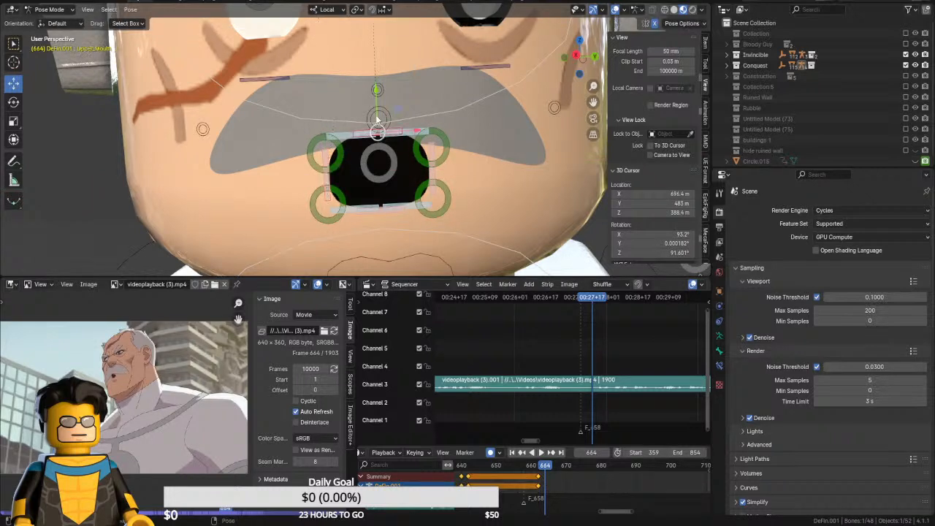
key(g)
key(y)
click(378, 114)
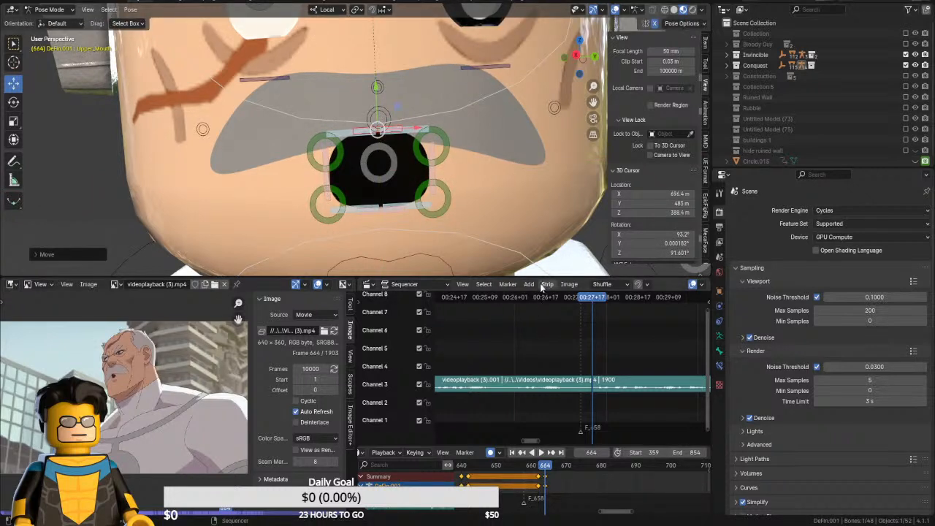
Step through frames 661 to 672 to compare Conquest's mouth opening with the reference footage
key(Left)
key(Left)
key(Left)
key(Right)
key(Right)
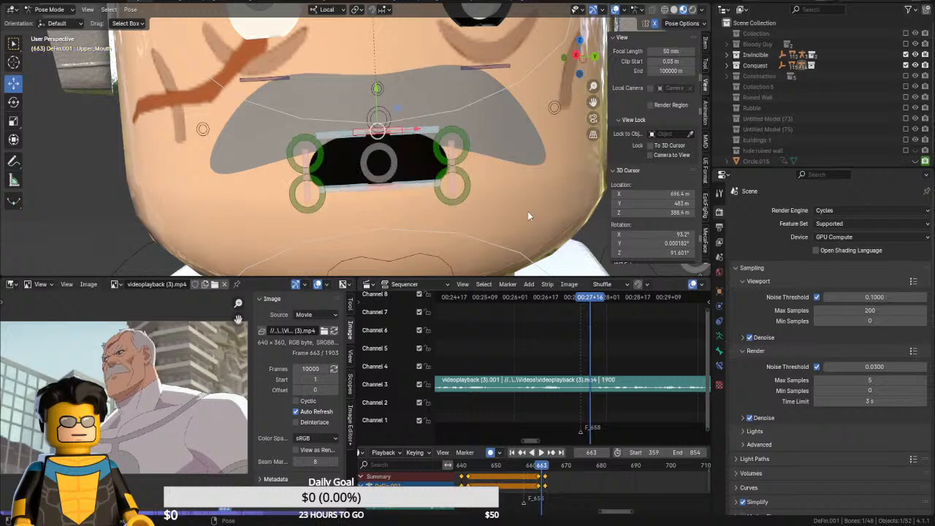
key(Right)
key(Right)
key(Right)
key(Right)
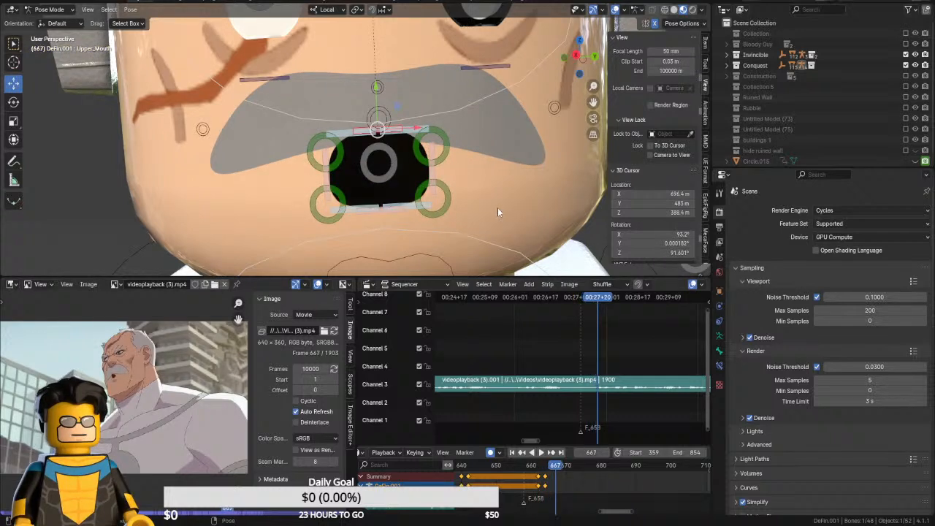
key(Right)
key(Right)
key(Right)
key(Right)
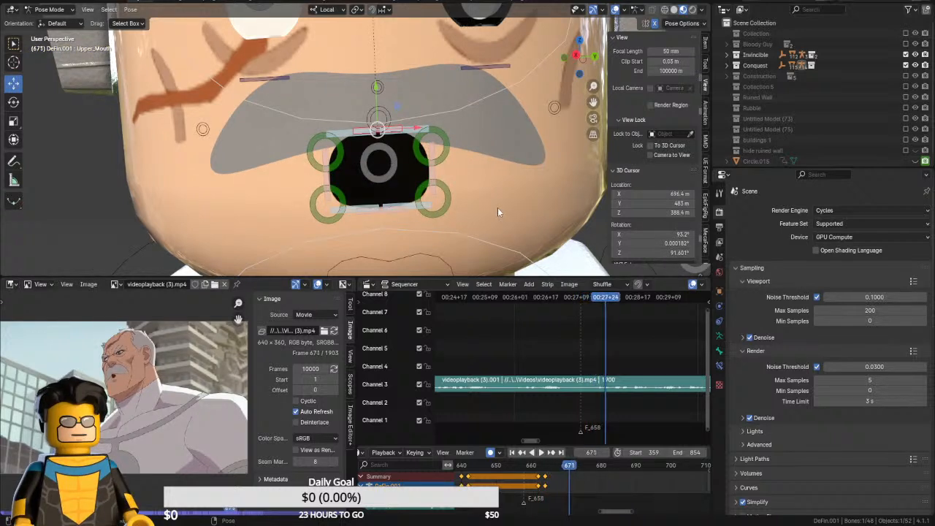
key(Right)
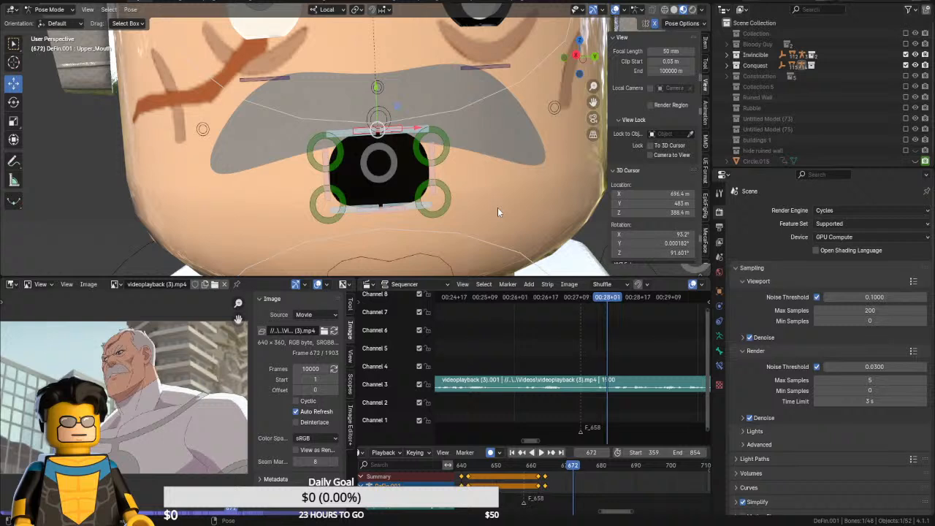
At frame 672, widen the mouth by moving its left side bone outward and raise the lower mouth bone to partly close it
click(324, 160)
key(g)
key(x)
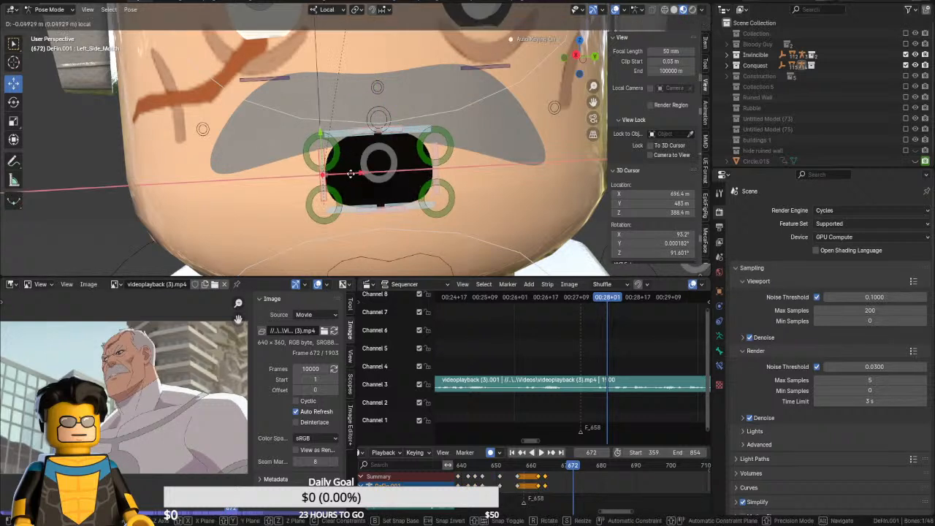
click(304, 172)
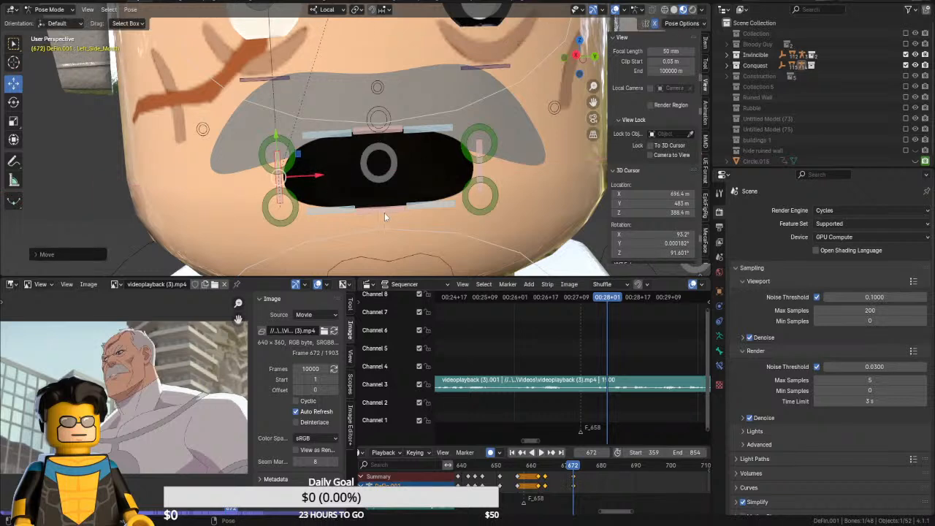
click(384, 212)
drag(378, 175, 388, 129)
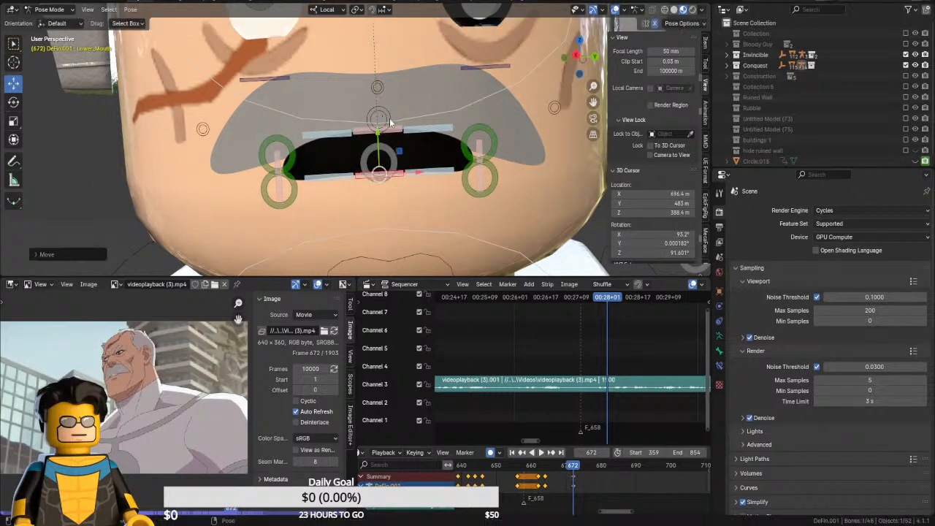
Select Conquest's top teeth bone, insert a keyframe at frame 670 and return to frame 672
click(404, 117)
key(Left)
key(Left)
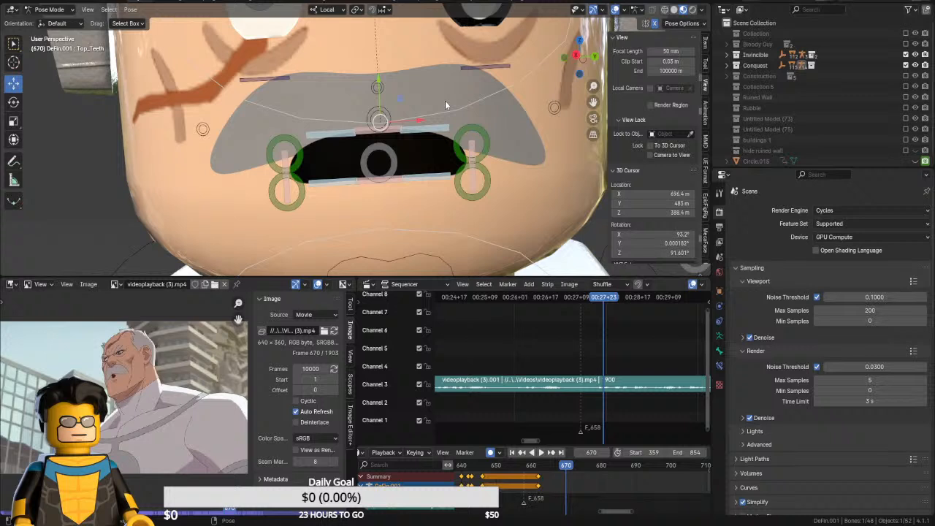
key(i)
key(Right)
key(Right)
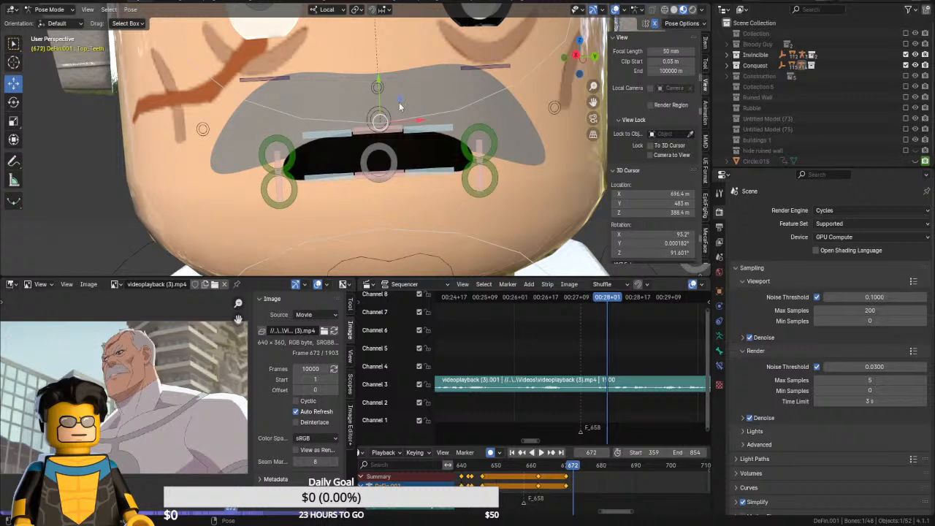
Lower Conquest's top teeth bone into the mouth opening at frame 672, key it, and raise it slightly at frame 674
drag(381, 90, 380, 119)
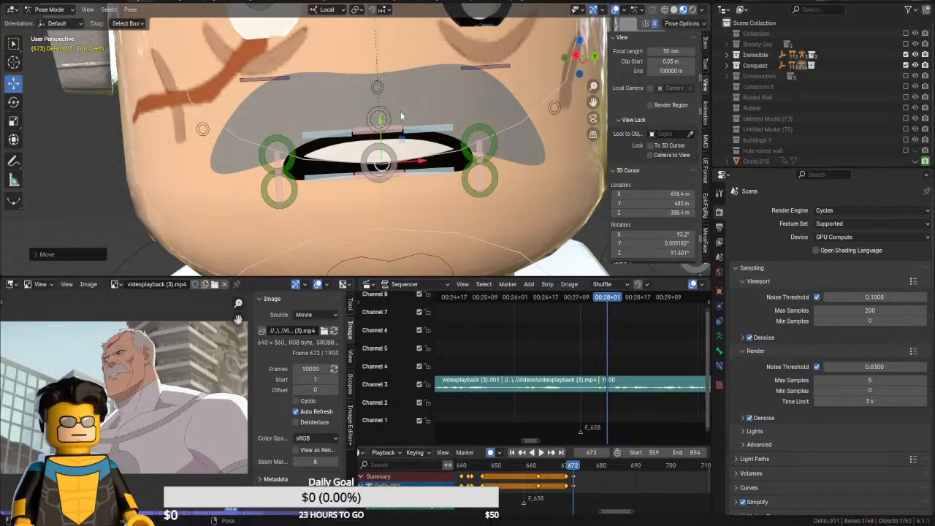
key(i)
key(Right)
key(Right)
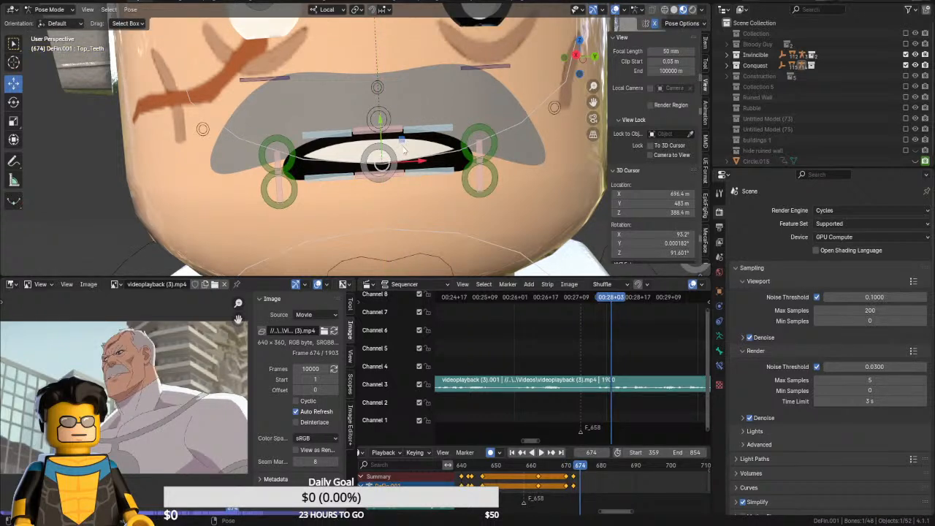
drag(381, 121, 381, 117)
Keyframe Conquest's bottom teeth bone at frame 672 and raise it into the mouth opening at frame 674
click(416, 236)
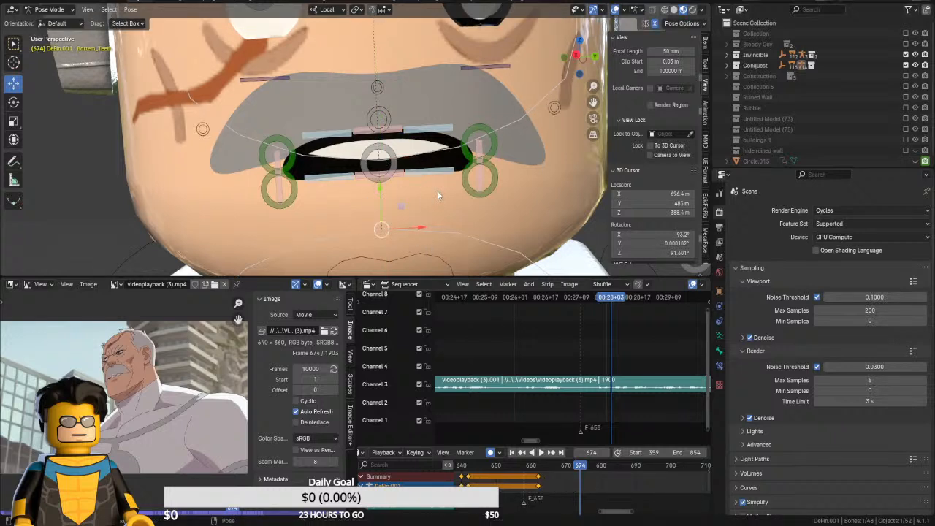
key(Left)
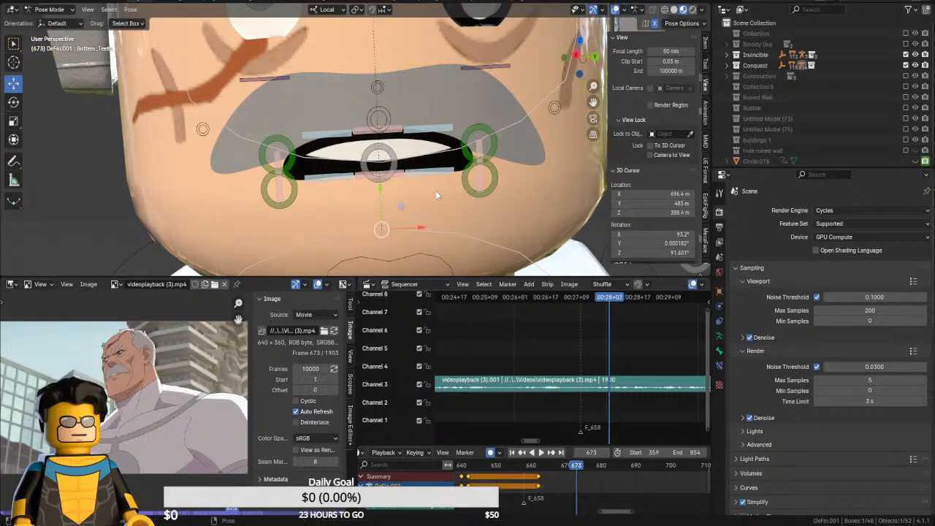
key(Left)
key(i)
key(Right)
key(Right)
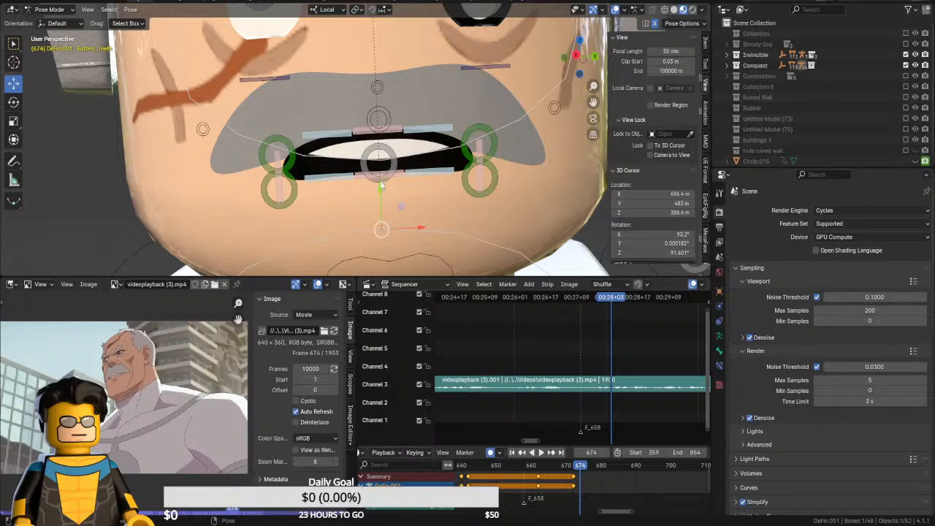
drag(381, 187, 400, 126)
Adjust the lower mouth and bottom teeth bones at frames 676 and 678, and advance to frame 680
key(Right)
key(Right)
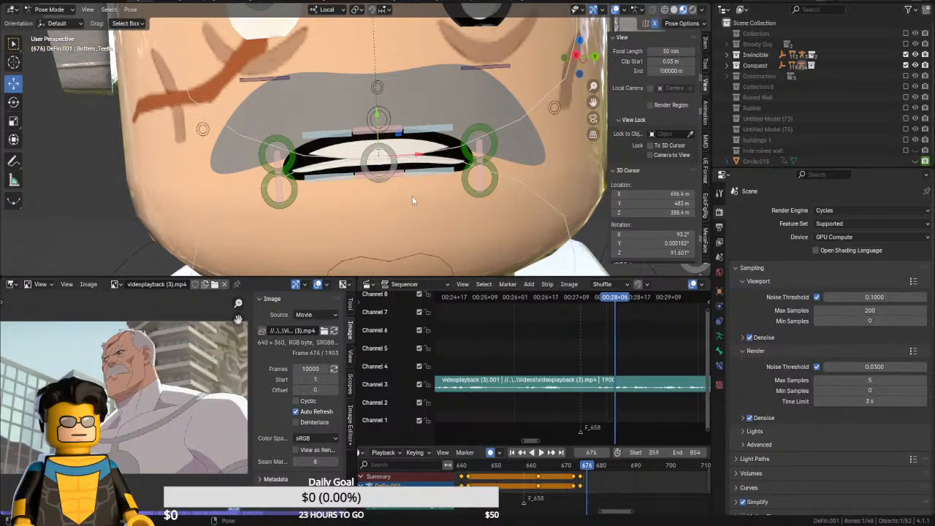
mouse_move(381, 124)
mouse_down()
mouse_move(380, 171)
mouse_move(383, 122)
mouse_up()
click(380, 174)
key(Right)
key(Right)
click(399, 193)
key(Right)
key(Right)
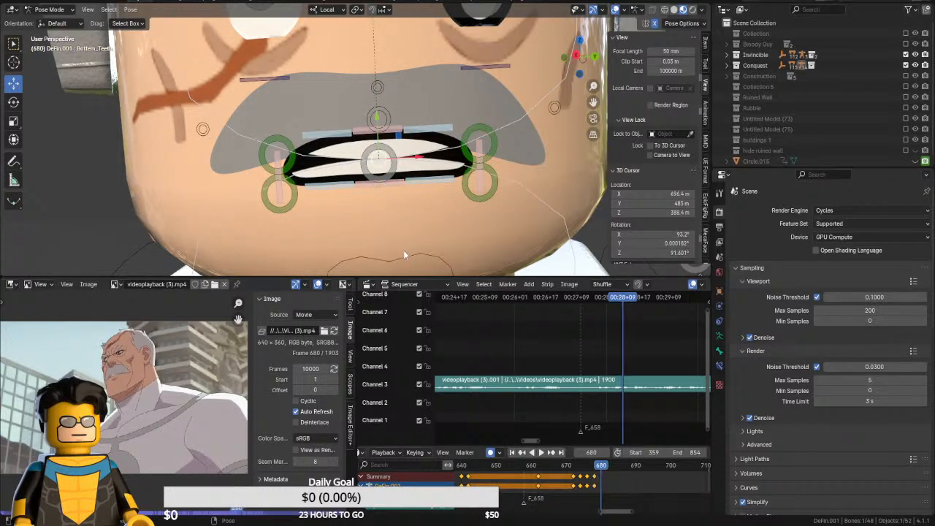
Play back and step through Conquest's mouth motion up to frame 680 to compare it with the reference footage
click(571, 298)
key(space)
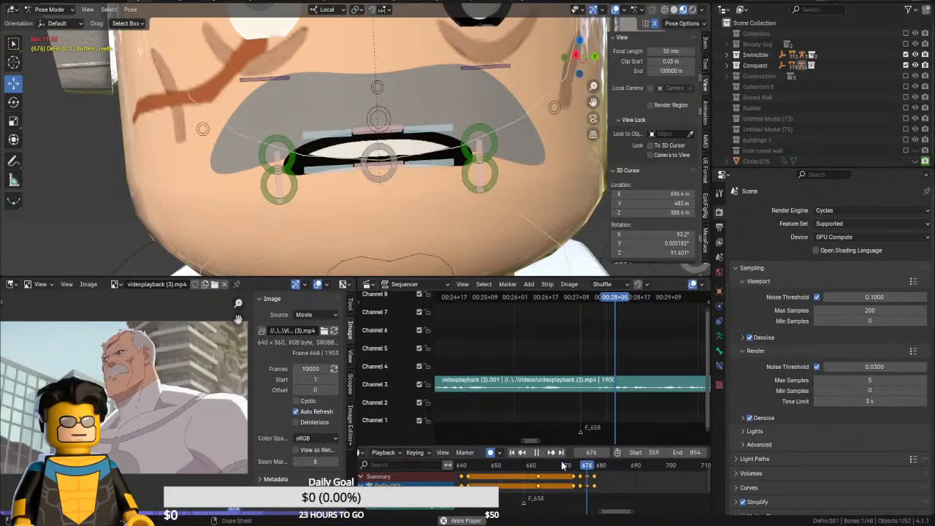
key(space)
key(Left)
key(Left)
key(Left)
key(Left)
key(Left)
key(Left)
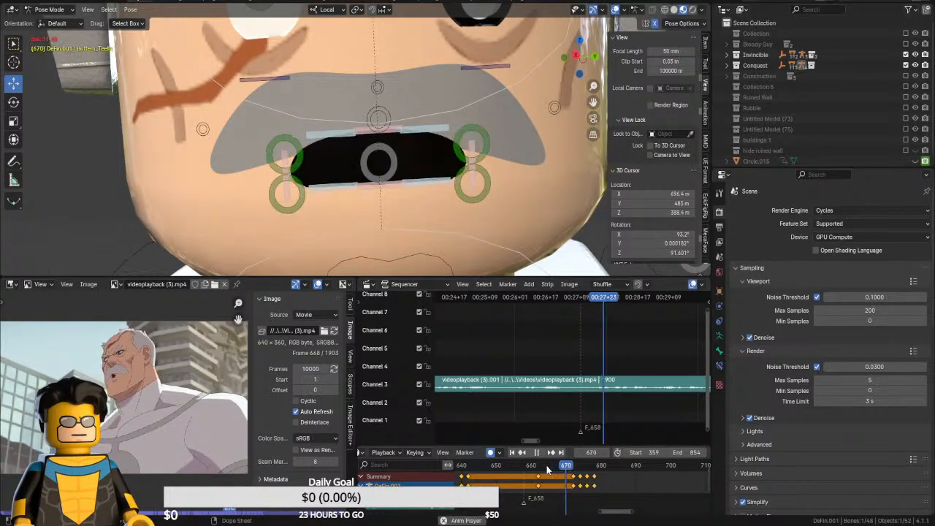
key(Left)
key(Left)
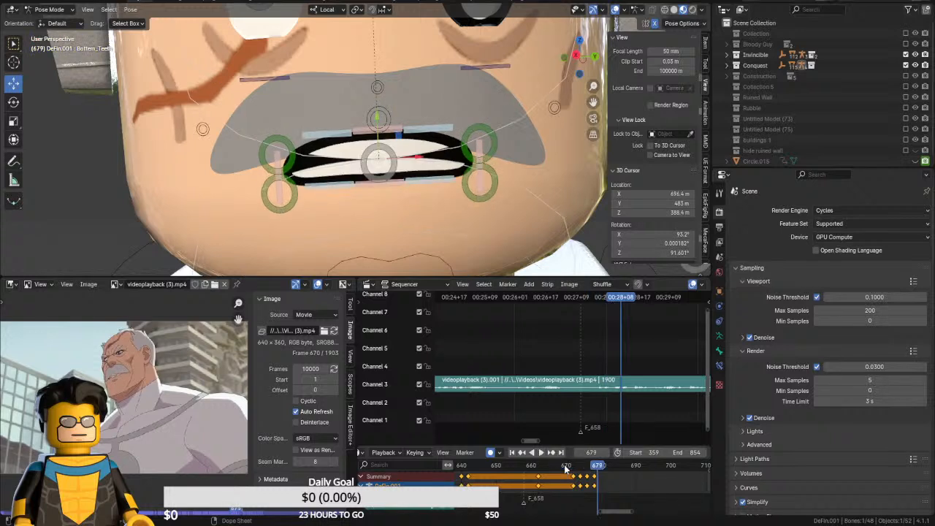
At frame 674, move the lower mouth and bottom teeth bones down together along local Y to open the mouth
drag(565, 468, 580, 471)
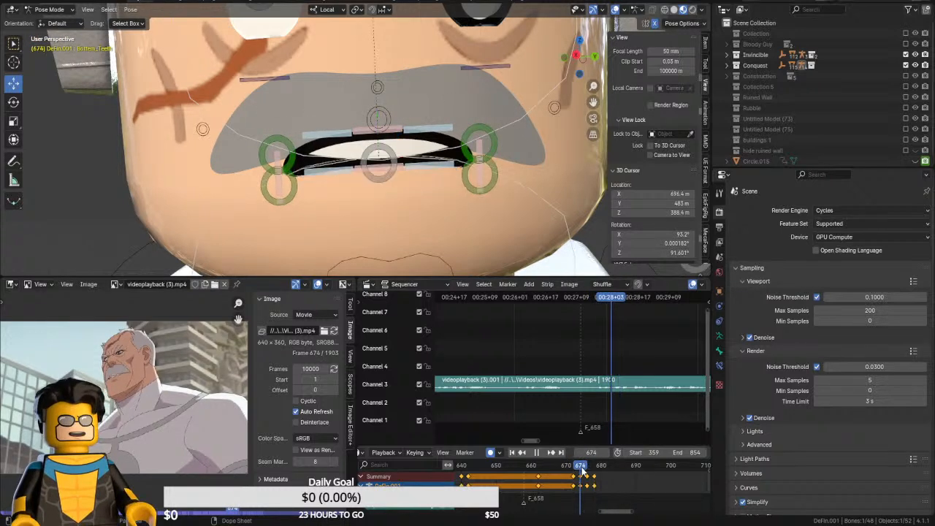
click(376, 167)
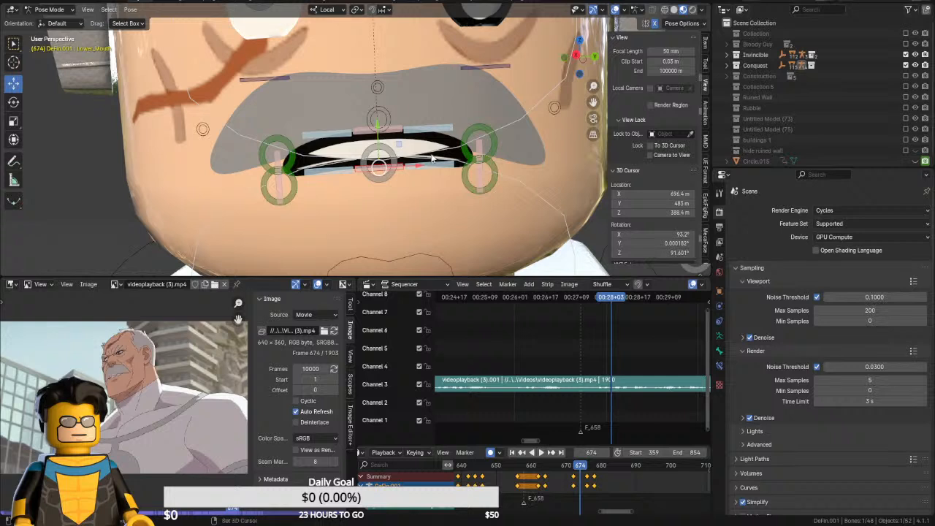
shift+click(393, 162)
key(g)
key(y)
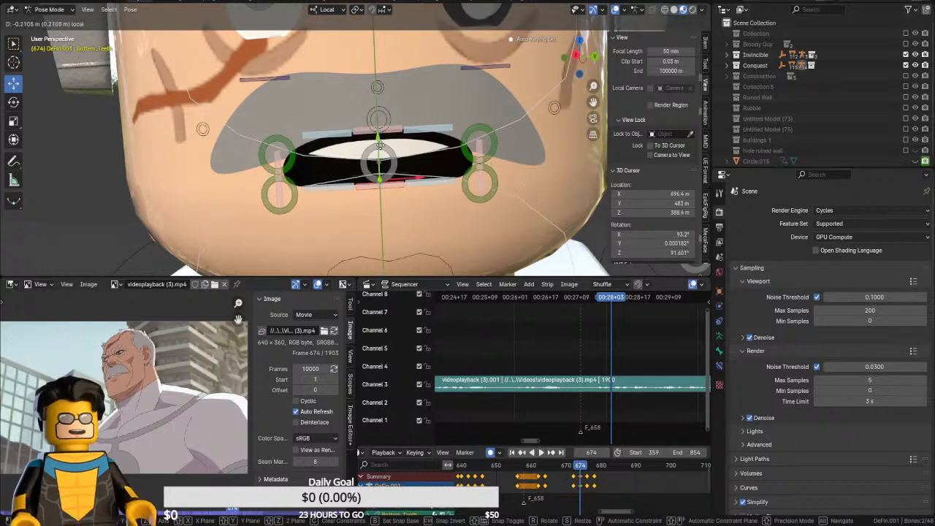
click(378, 162)
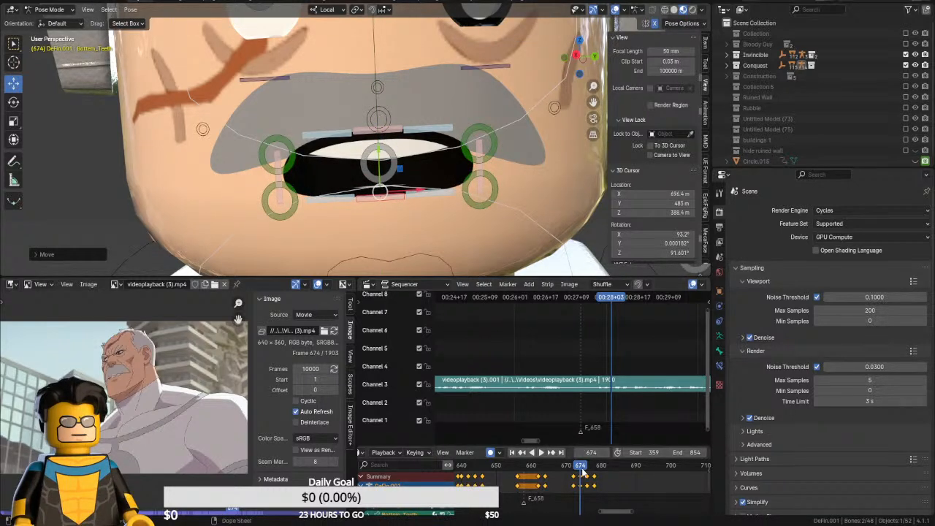
At frame 677, lower the lower mouth and bottom teeth bones together to open the mouth wider
mouse_move(585, 472)
mouse_down()
mouse_move(574, 471)
mouse_move(593, 470)
mouse_up()
click(374, 188)
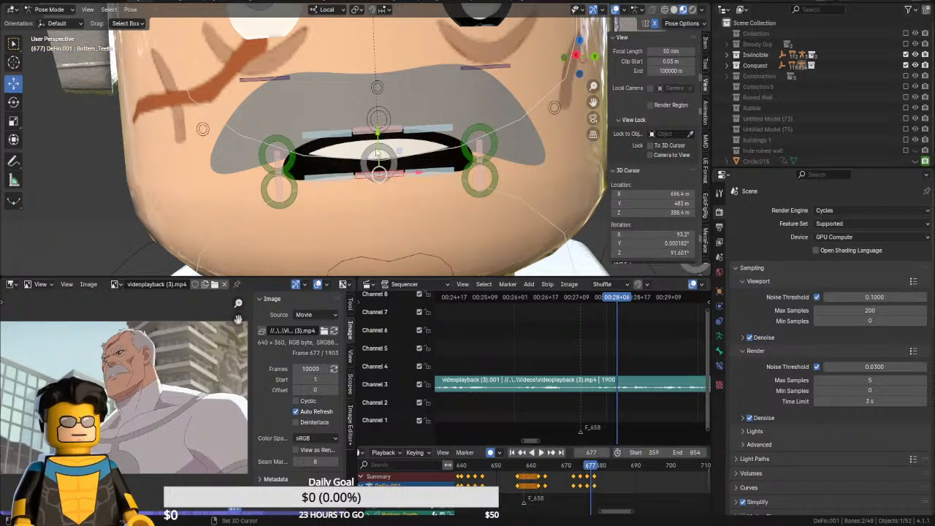
drag(377, 148, 383, 171)
right_click(378, 154)
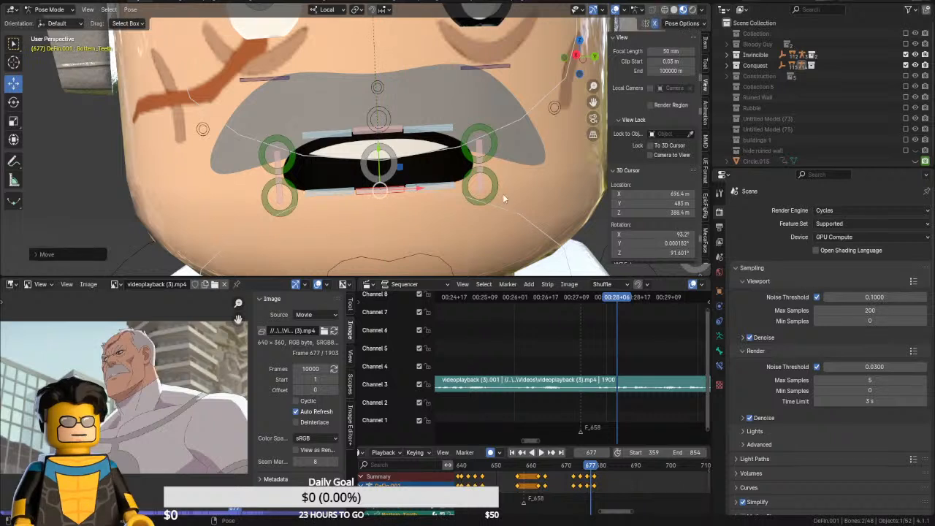
Raise Conquest's lower mouth bone at frame 683 to partly close the mouth
key(Right)
key(Right)
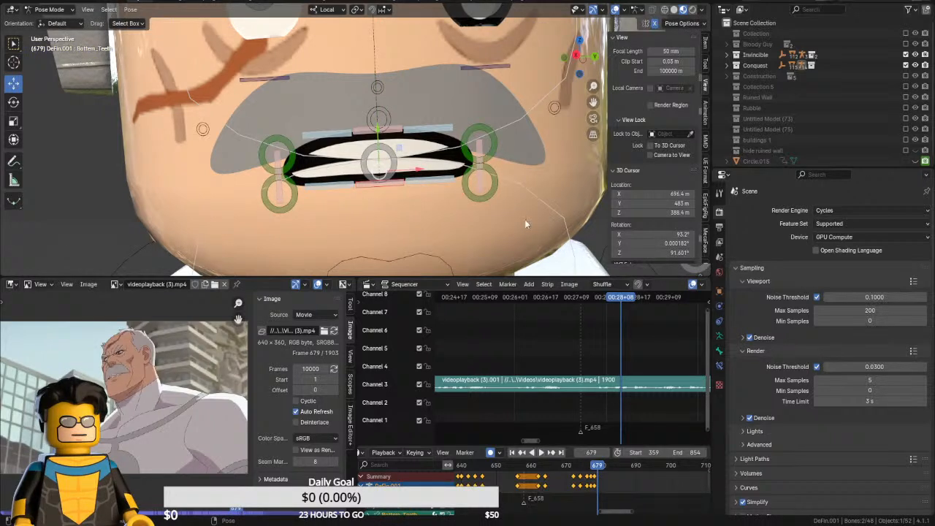
key(Right)
key(Right)
key(Right)
key(Right)
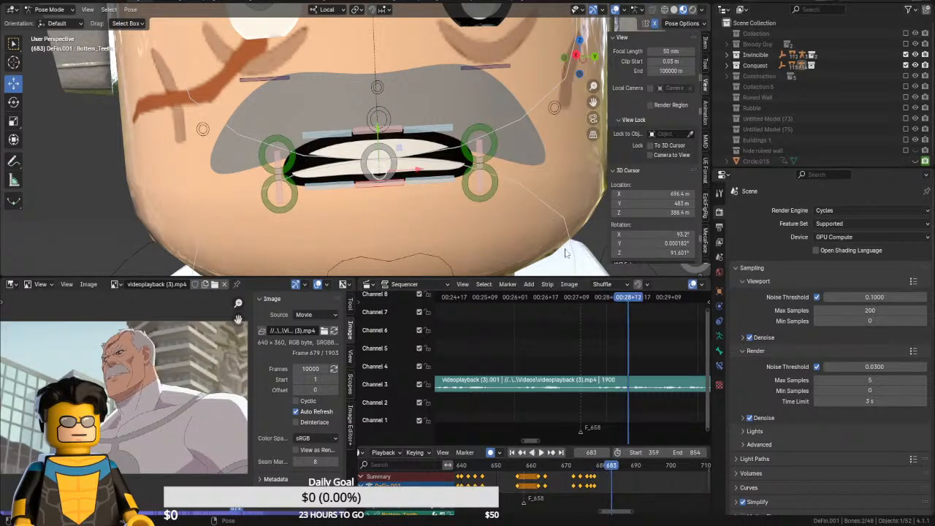
click(381, 185)
drag(379, 154, 378, 138)
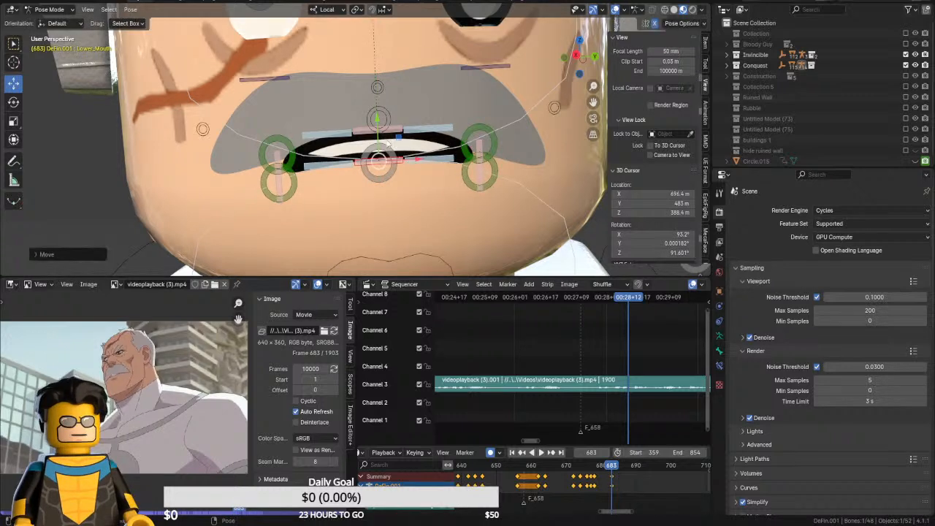
Raise the top teeth bone out of the mouth opening at frame 683, and check its motion back to frame 680
click(495, 132)
click(388, 125)
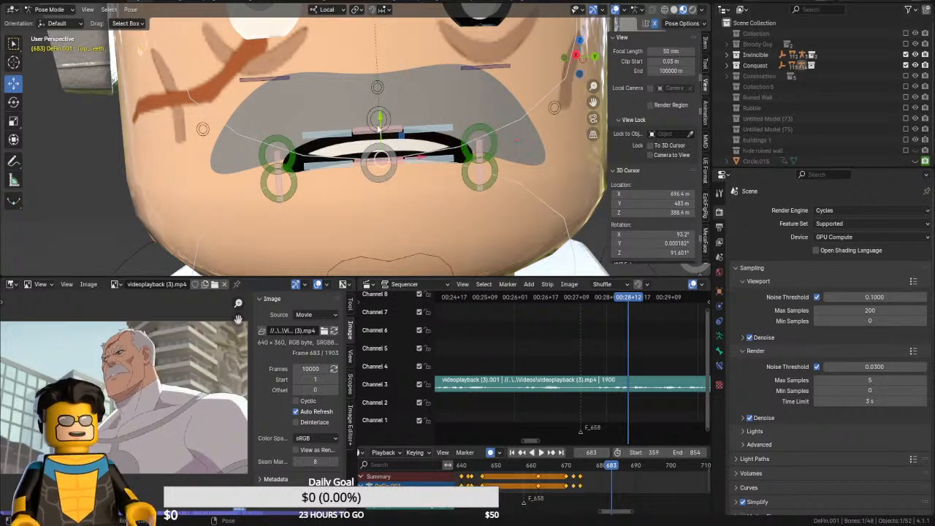
drag(379, 97, 379, 72)
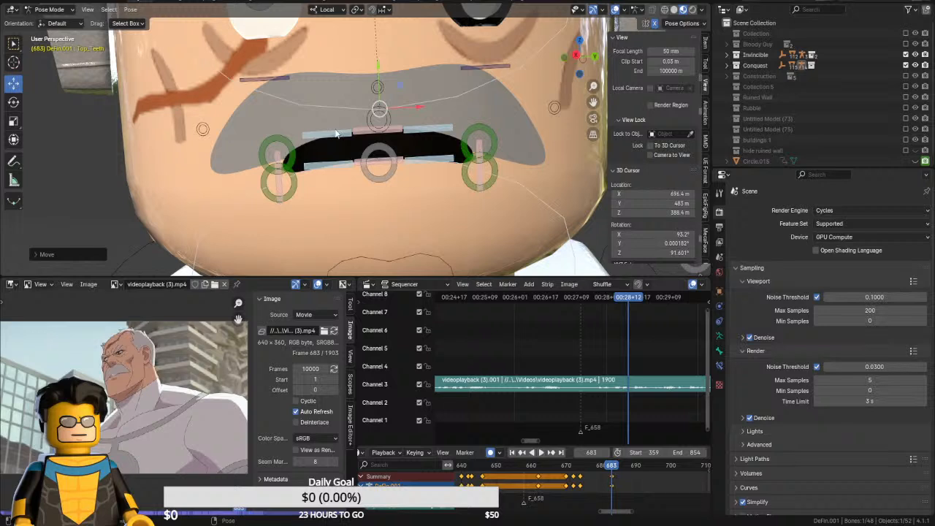
key(Left)
key(Left)
key(Left)
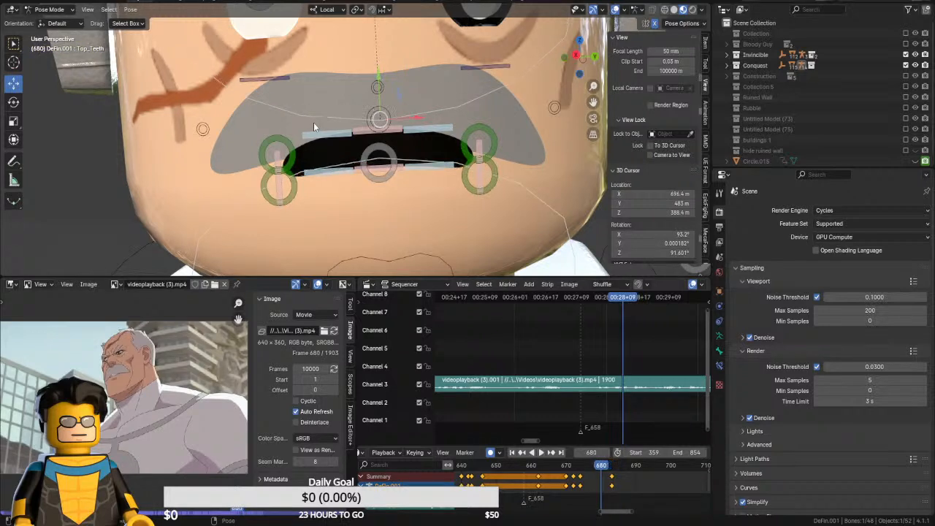
key(Right)
key(Right)
key(Right)
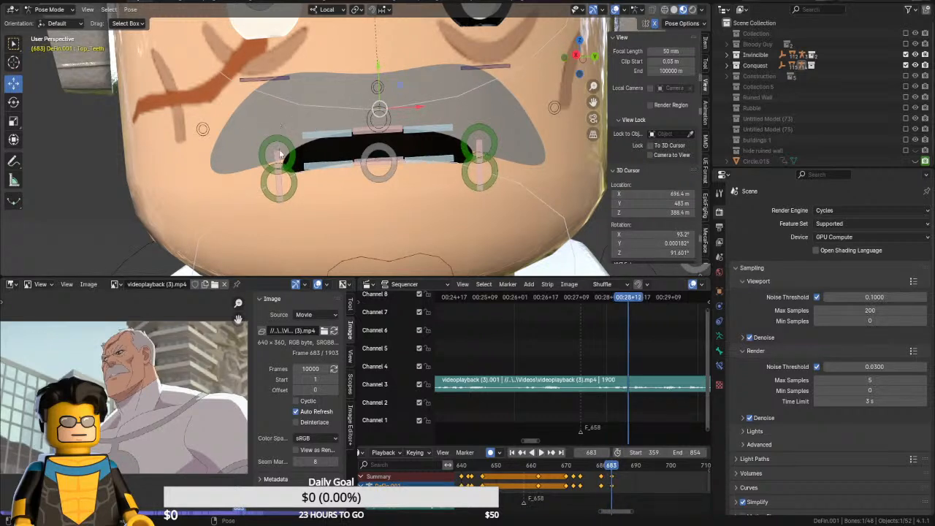
Narrow the mouth at frame 683 by moving its left side bone inward, and play back the following frames
click(279, 156)
drag(308, 175, 327, 176)
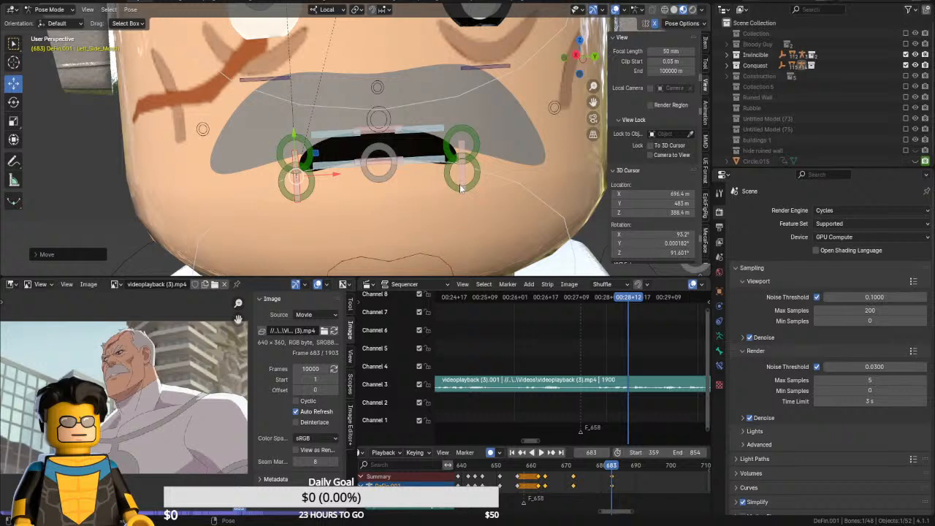
key(space)
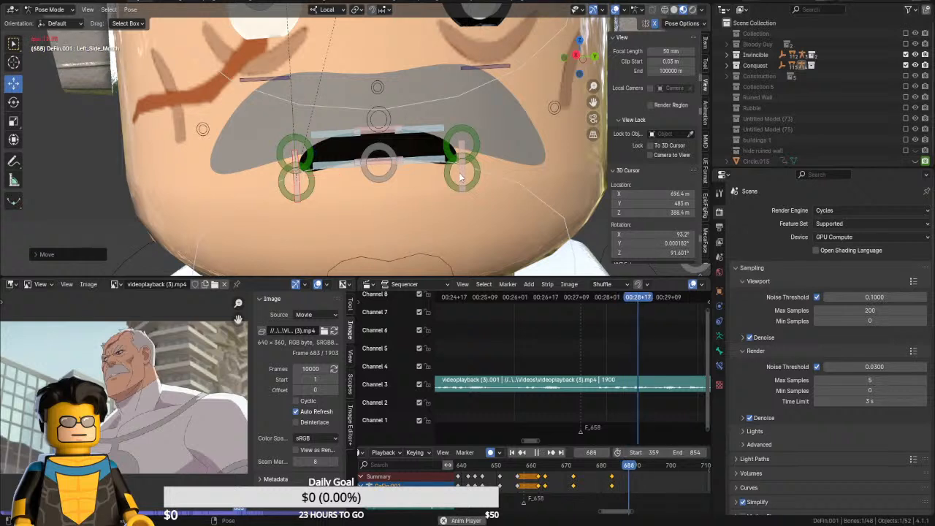
key(space)
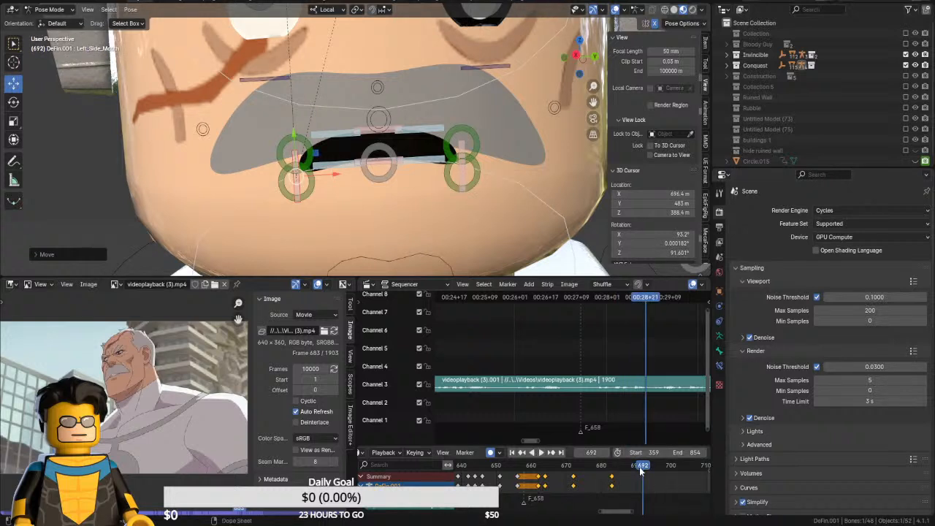
At frame 686, open the mouth with its lower bone, narrow it with the left side bone, and lower the bottom teeth out of the opening
mouse_move(641, 472)
mouse_down()
mouse_move(615, 468)
mouse_move(623, 468)
mouse_up()
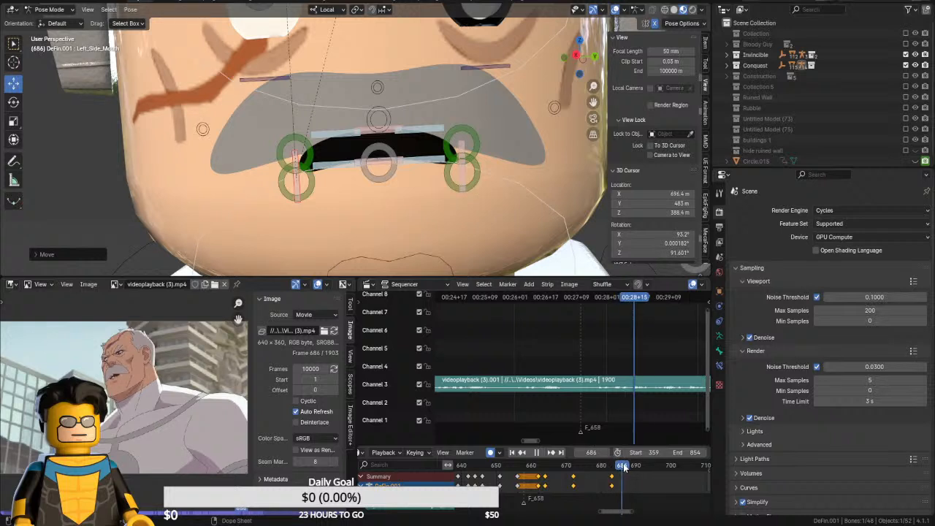
click(380, 167)
drag(379, 127, 379, 161)
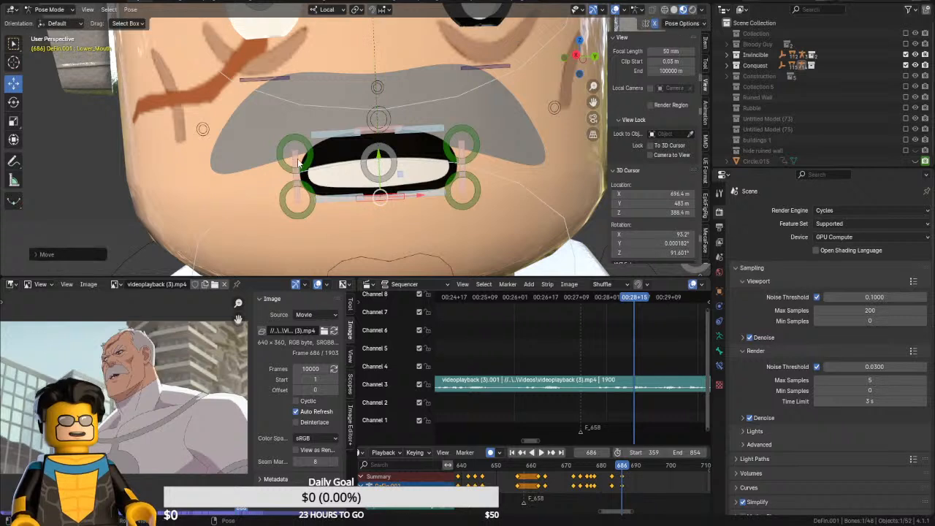
click(298, 162)
drag(324, 174, 334, 175)
click(393, 155)
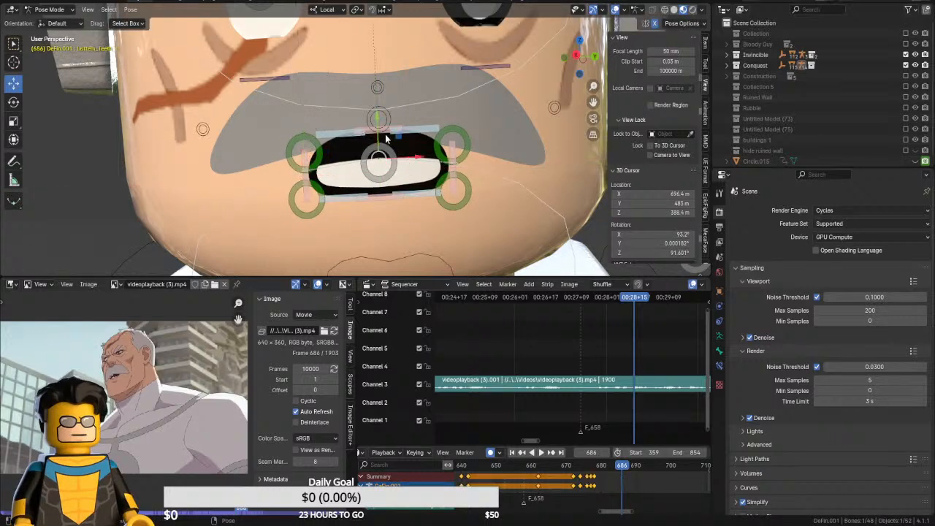
drag(386, 137, 387, 180)
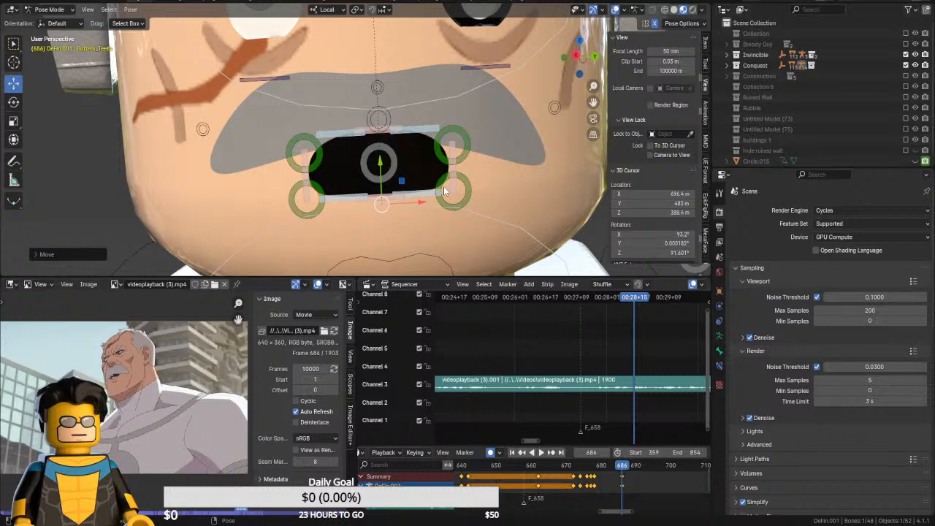
At frame 690, narrow the mouth by moving its left side bone about 0.35 m inward along local X
key(Right)
key(Right)
key(Right)
key(Right)
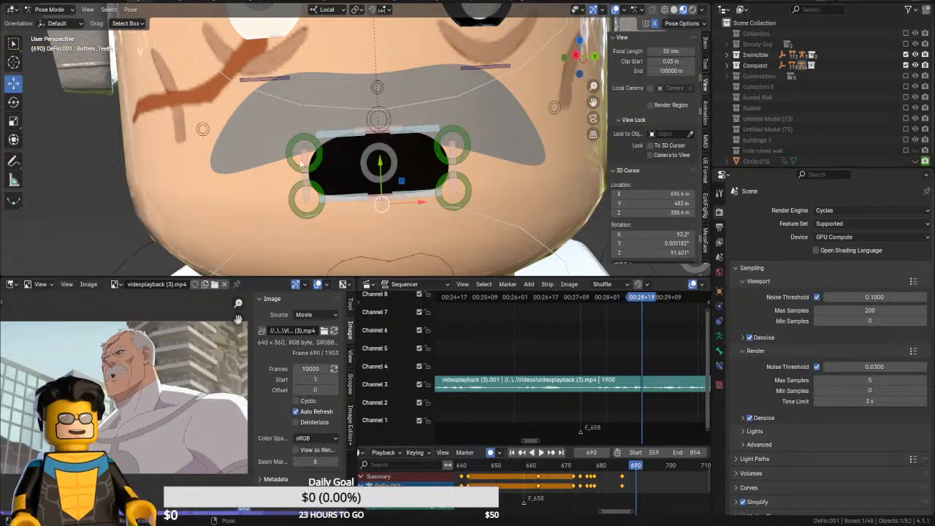
click(313, 157)
key(g)
key(x)
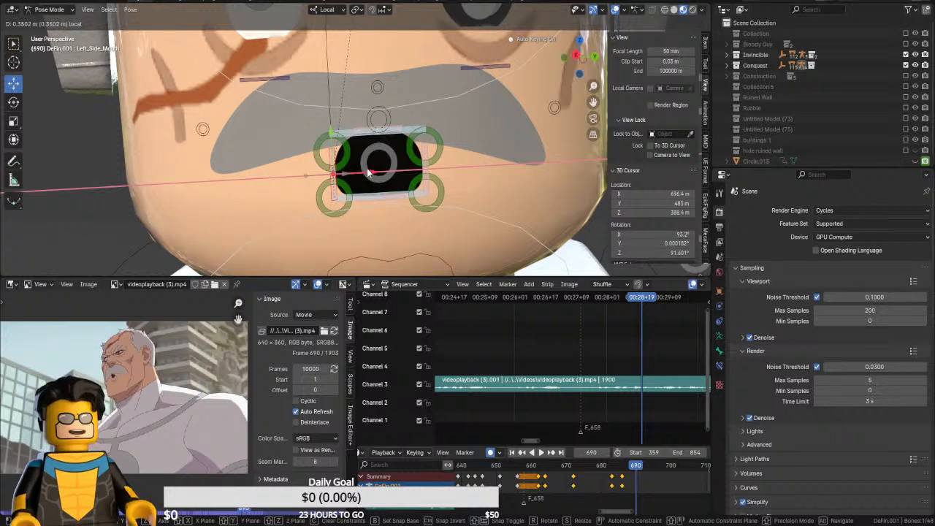
click(387, 157)
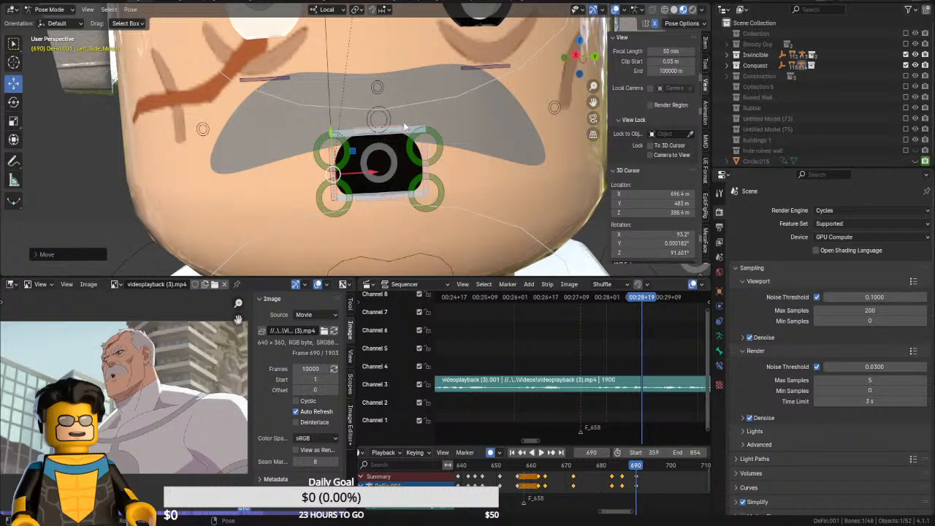
Step back and forth through the frames around 686 to 690 to compare the mouth shapes with the reference footage
key(Left)
key(Left)
key(Left)
key(Left)
key(Left)
key(Left)
key(Left)
key(Left)
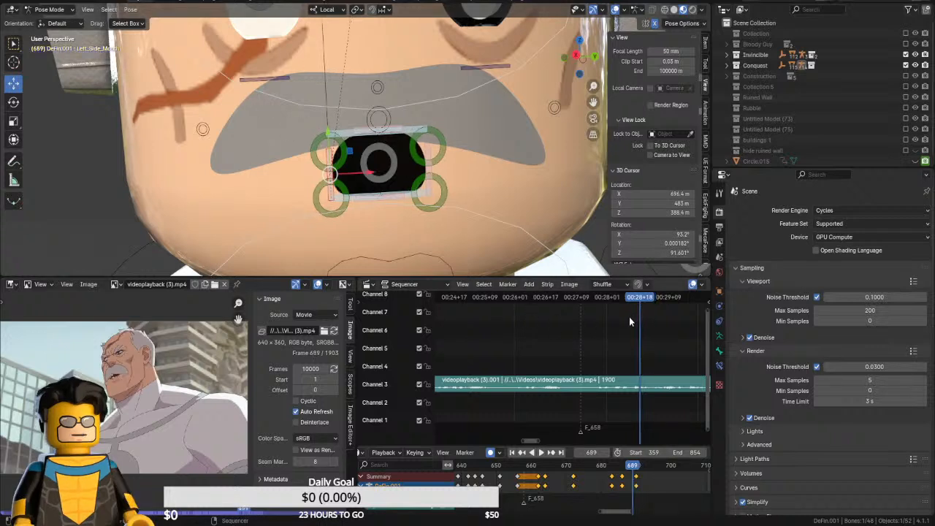
key(Right)
key(Right)
key(Right)
key(Right)
key(Right)
key(Right)
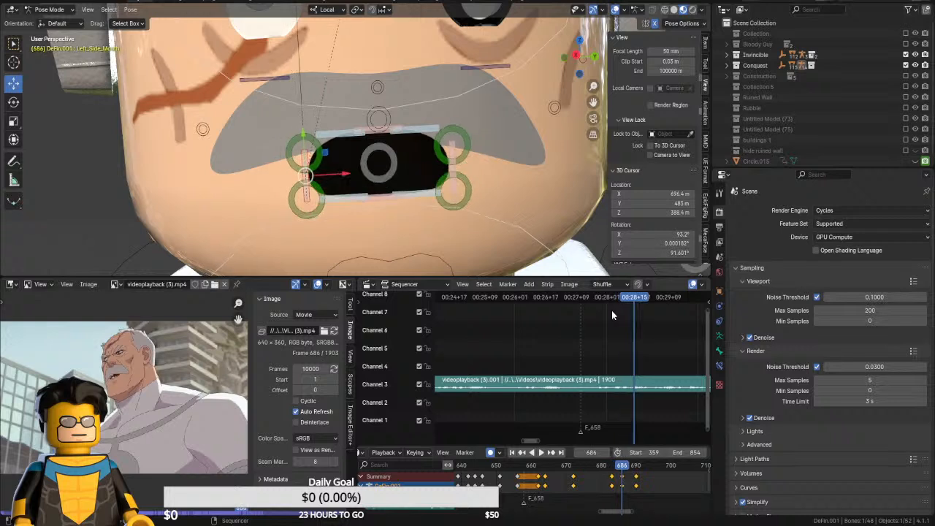
Keyframe the tongue bone in its lowered position at frame 688
key(Right)
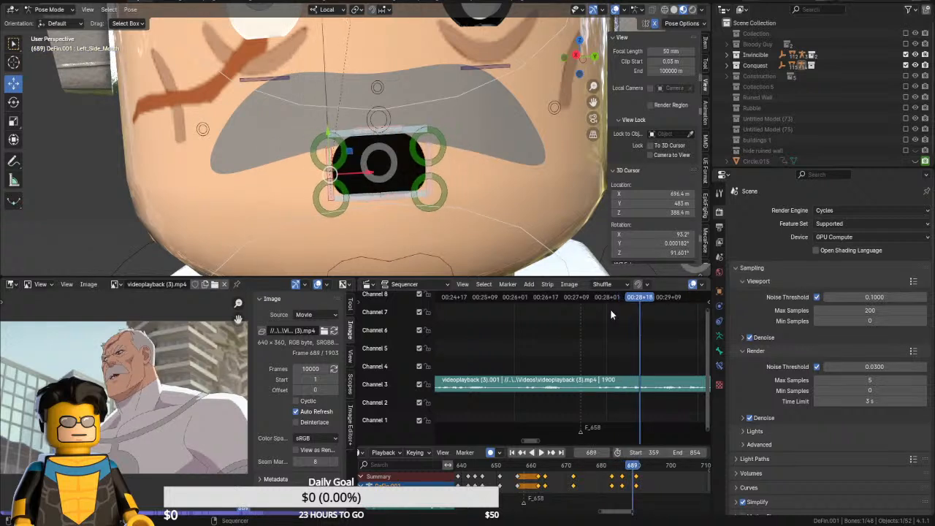
key(Right)
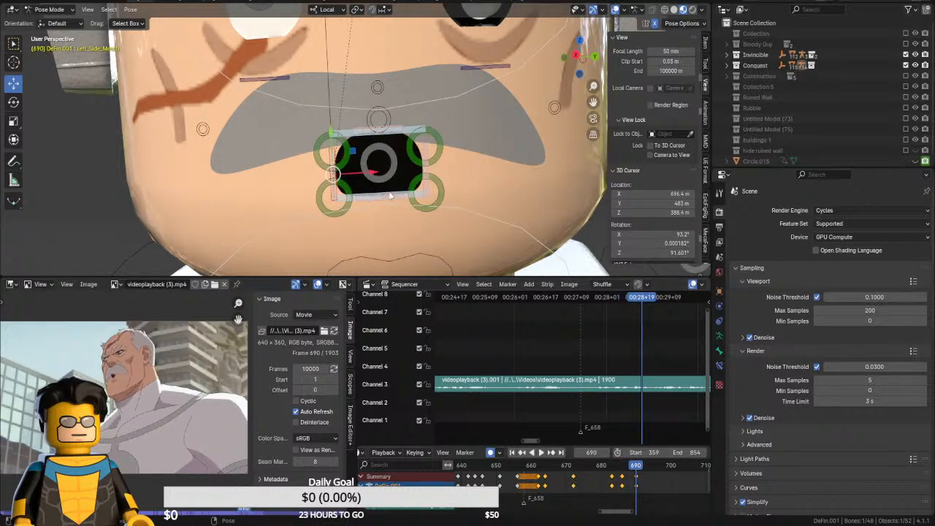
click(384, 261)
key(Left)
key(Left)
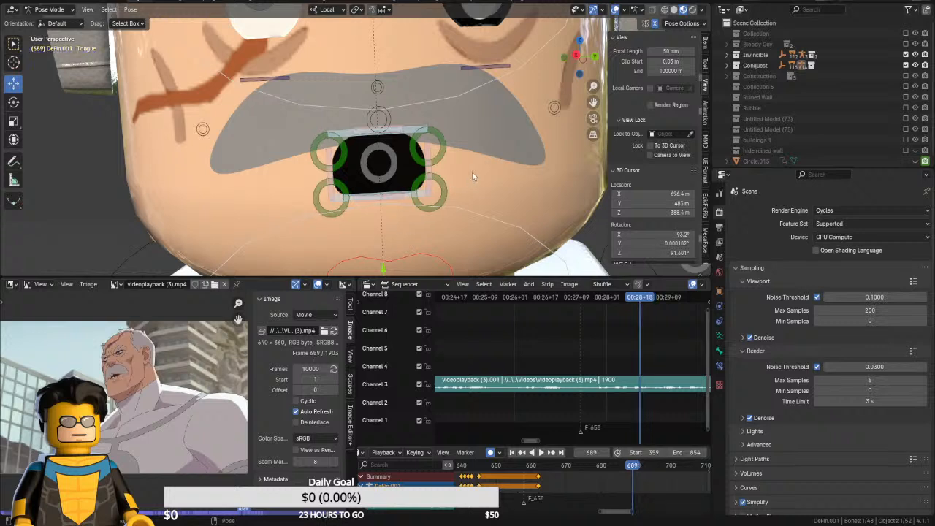
key(i)
At frame 690, raise the tongue bone until the tongue shows in the lower part of the mouth opening
key(Right)
key(Right)
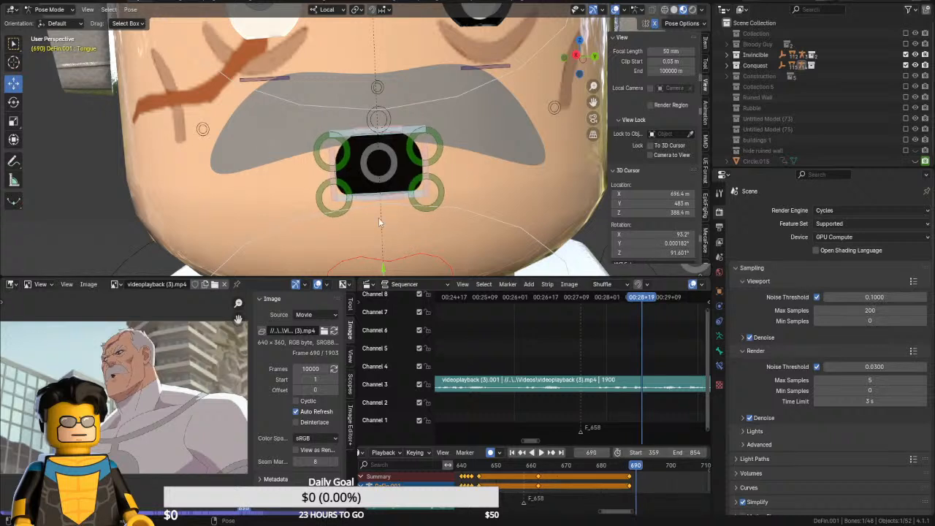
key(g)
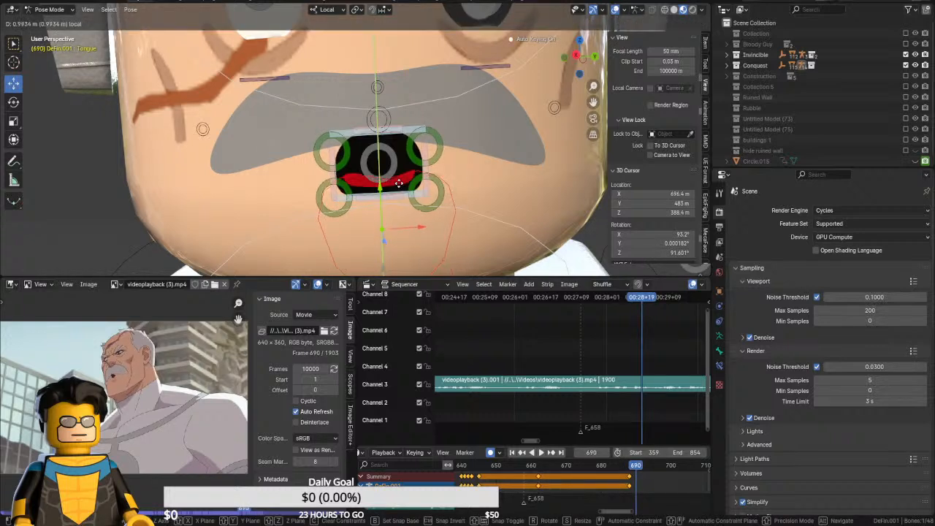
click(412, 234)
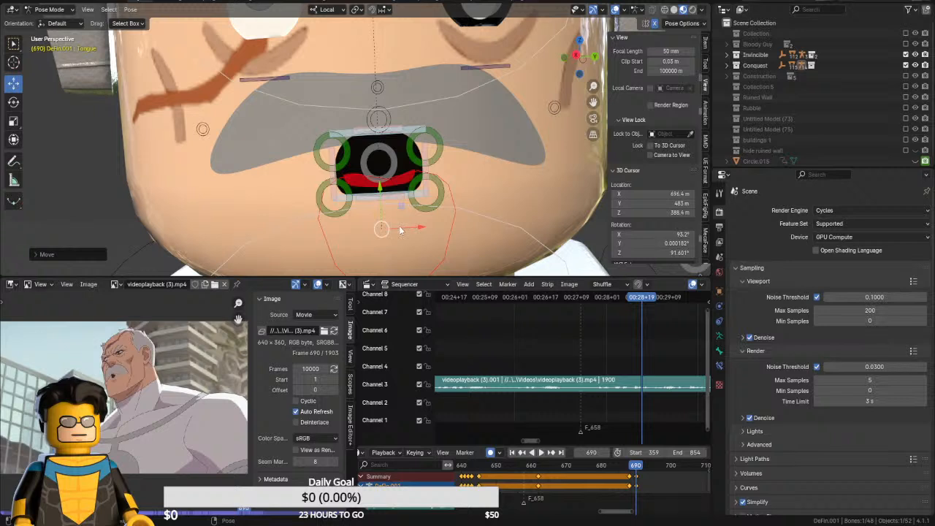
key(g)
click(392, 224)
At frame 694, lower the tongue bone until the tongue is out of the mouth opening
key(Right)
key(Right)
key(Right)
key(Right)
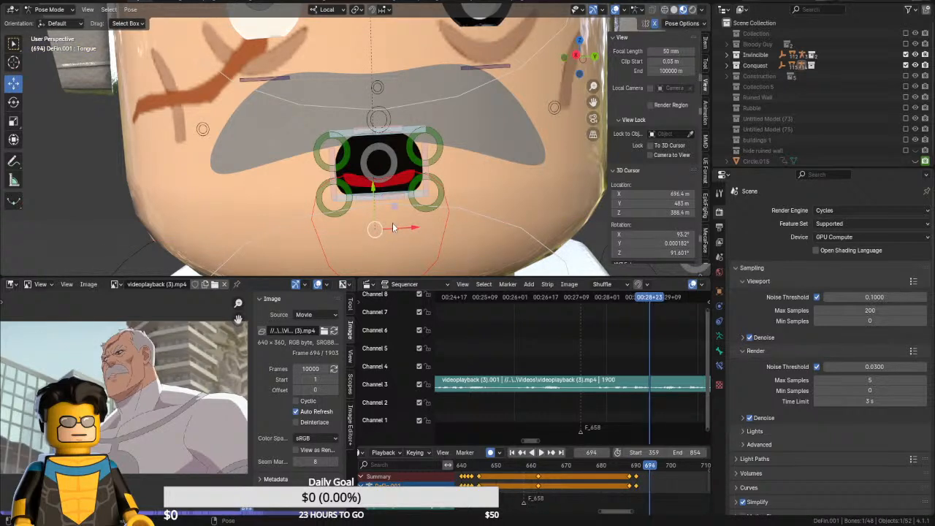
key(g)
click(357, 193)
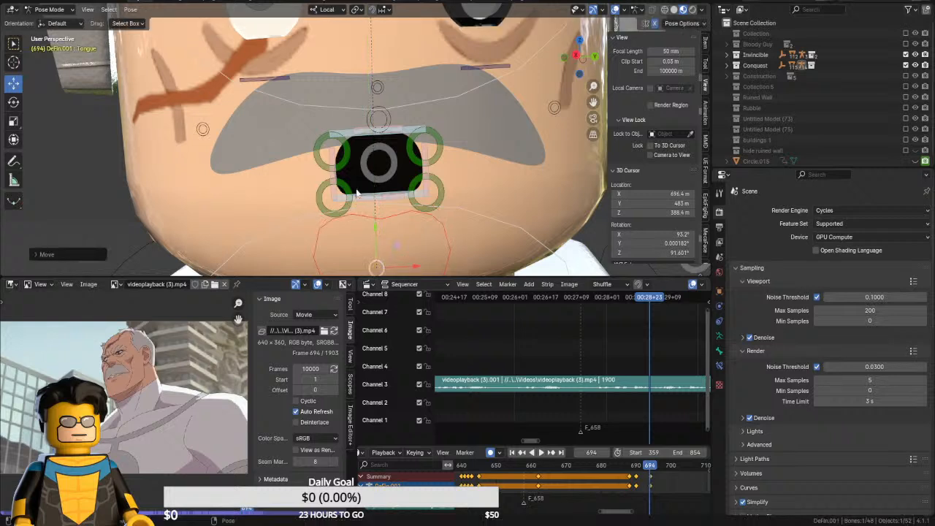
At frame 694, widen the mouth by moving its left side bone outward along local X, and nudge the lower mouth bone up
click(333, 167)
key(g)
key(x)
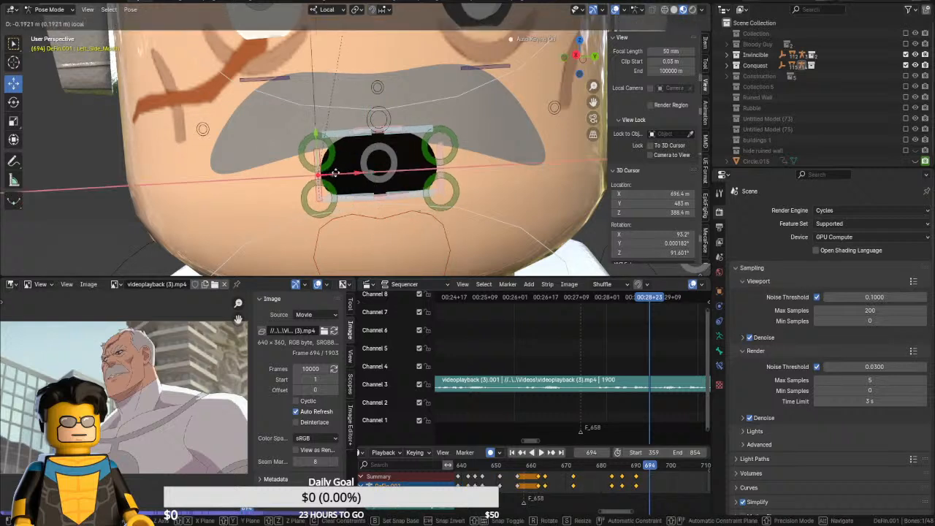
click(307, 171)
click(373, 197)
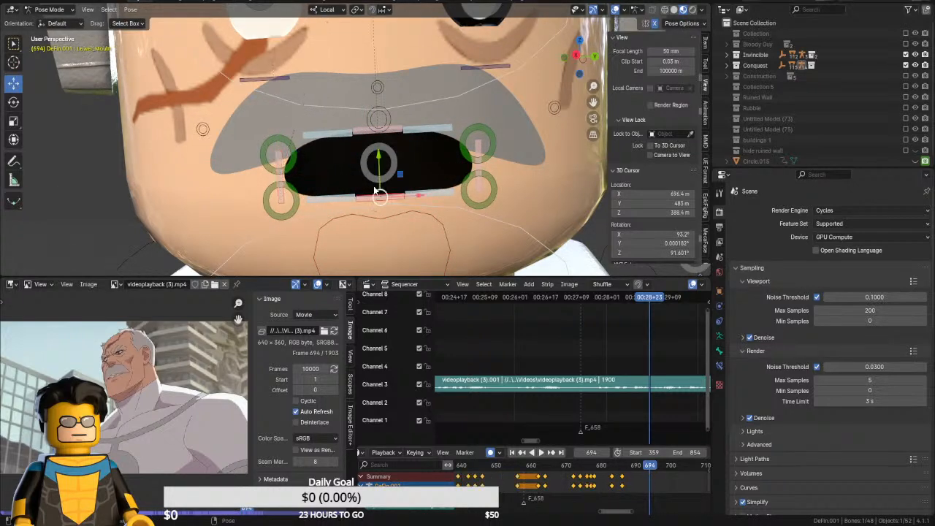
drag(379, 167, 379, 165)
Keyframe the bottom teeth at frame 692, and raise them along local Y into the mouth opening at frame 694
click(434, 213)
key(g)
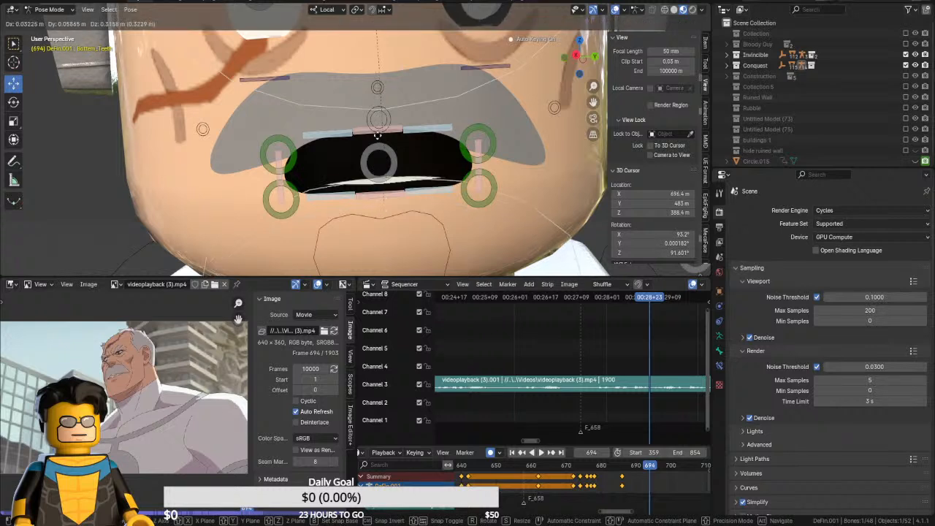
click(378, 134)
key(Left)
key(Left)
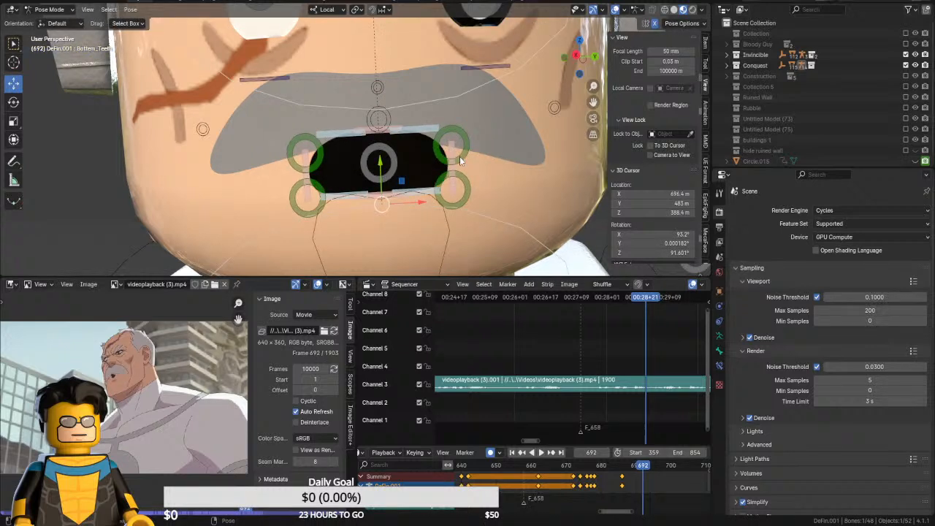
key(Right)
key(Right)
key(g)
key(y)
key(y)
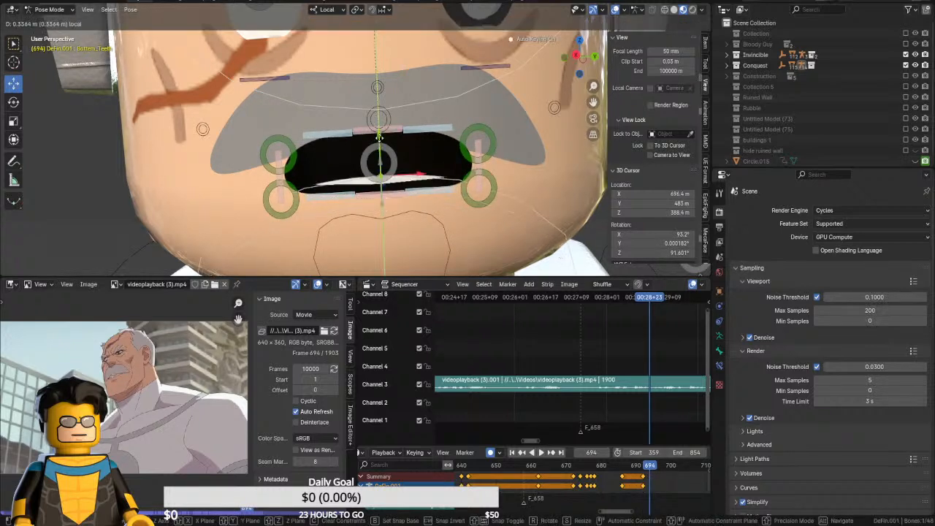
drag(380, 138, 380, 125)
Keyframe the top teeth at frame 692, and lower them at frame 694 until they nearly meet the bottom teeth
click(408, 104)
key(Left)
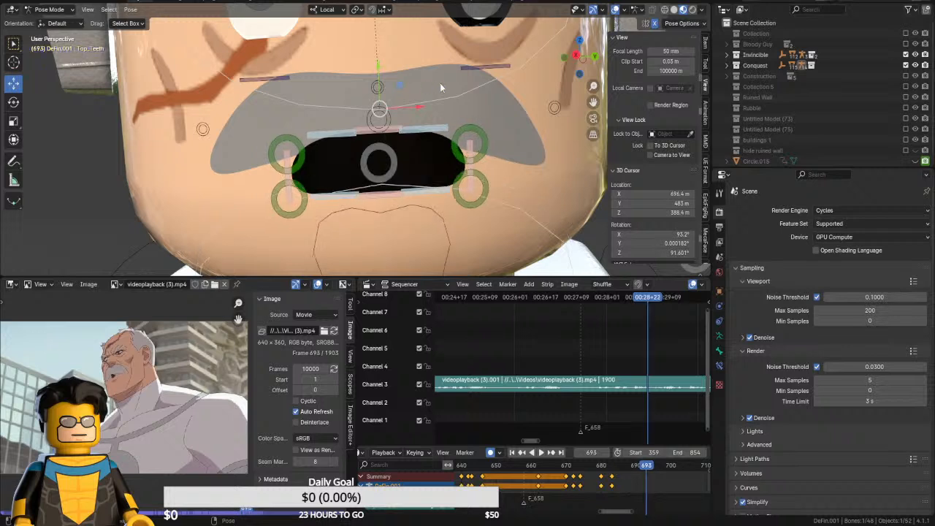
key(Left)
key(i)
key(Right)
key(Right)
drag(384, 81, 382, 136)
At frame 698, retract the top and bottom teeth toward the lips and narrow the mouth with its left side bone
key(Right)
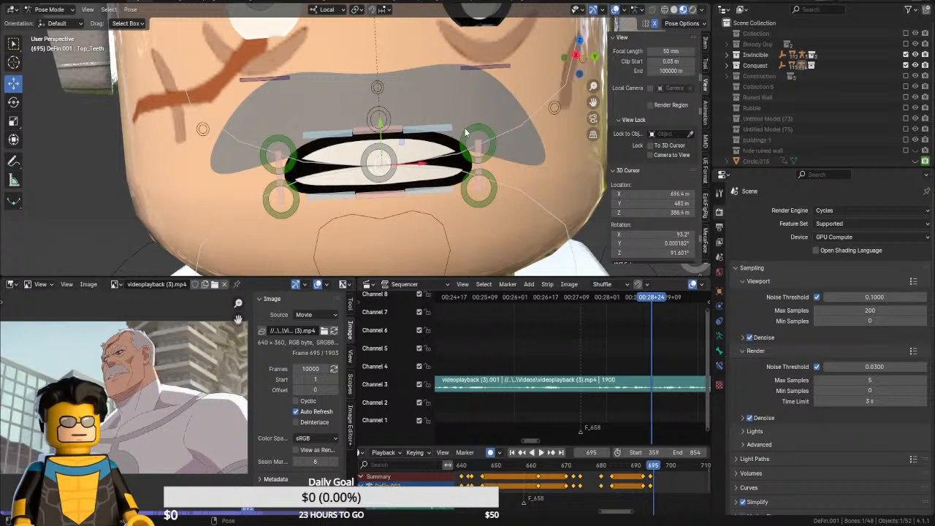
key(Right)
key(Right)
key(Right)
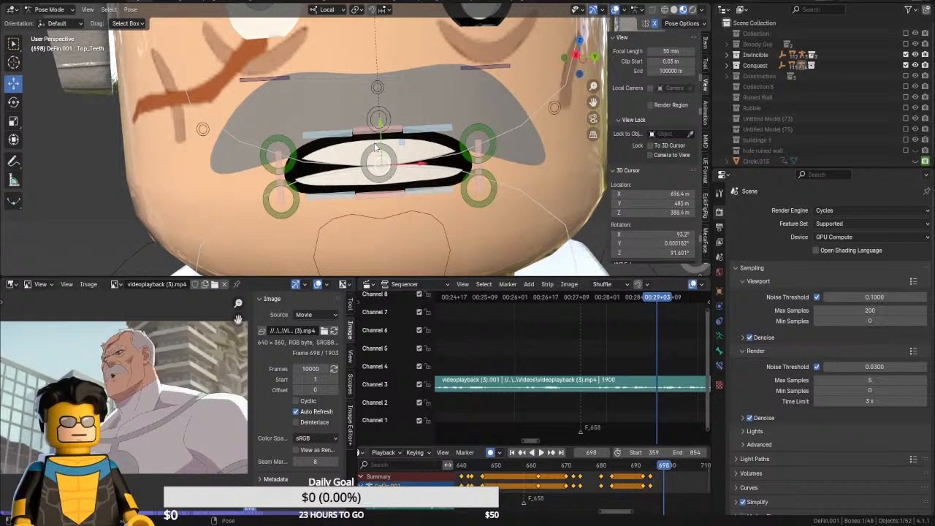
drag(379, 123, 384, 95)
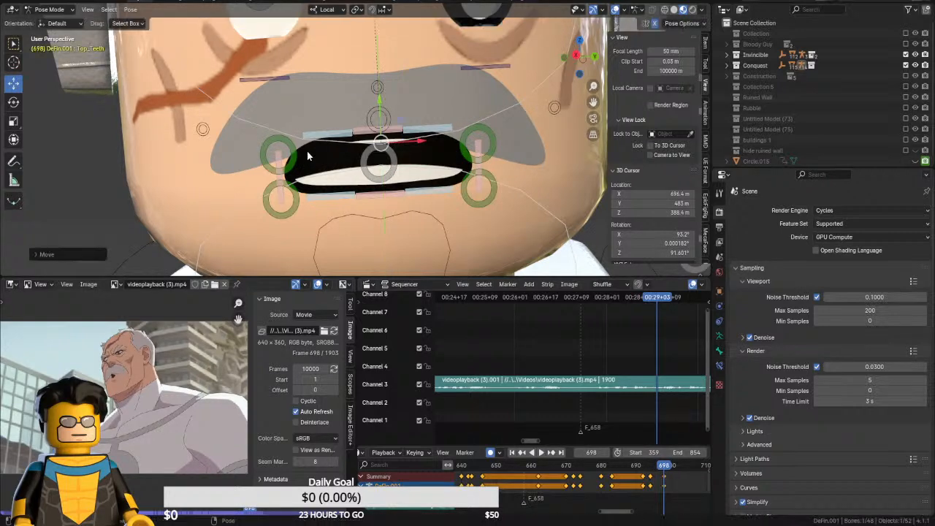
click(368, 173)
drag(378, 152, 358, 173)
click(282, 166)
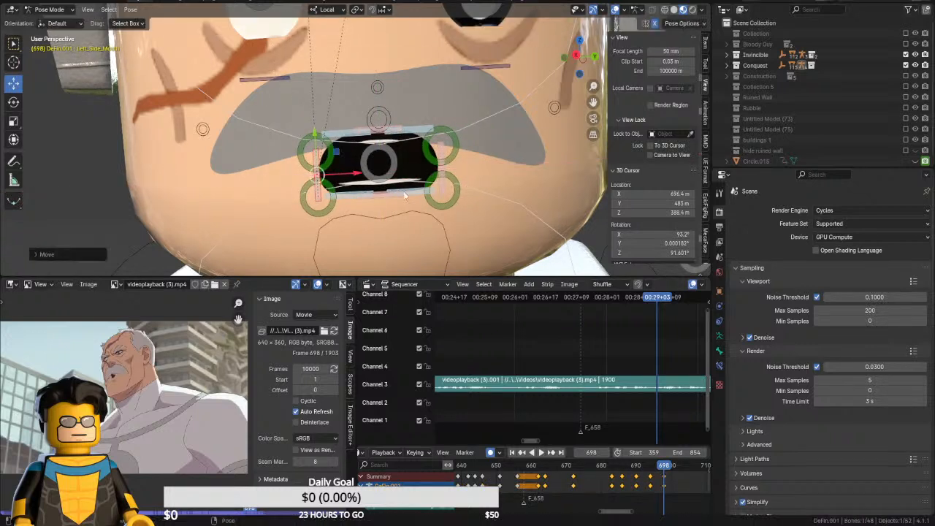
At frame 700, widen the mouth with its left side bone and open it by moving the lower mouth bone down
key(Right)
key(Right)
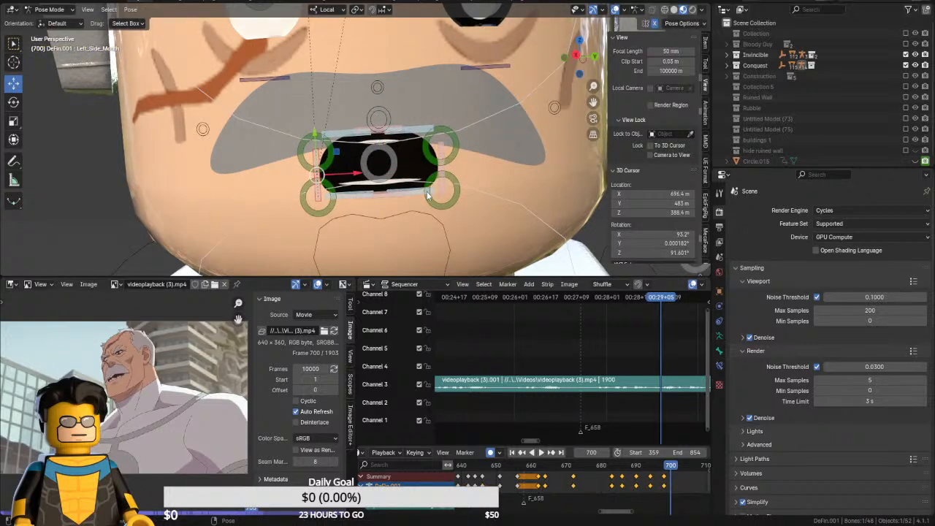
key(Left)
key(Right)
key(g)
key(x)
click(296, 171)
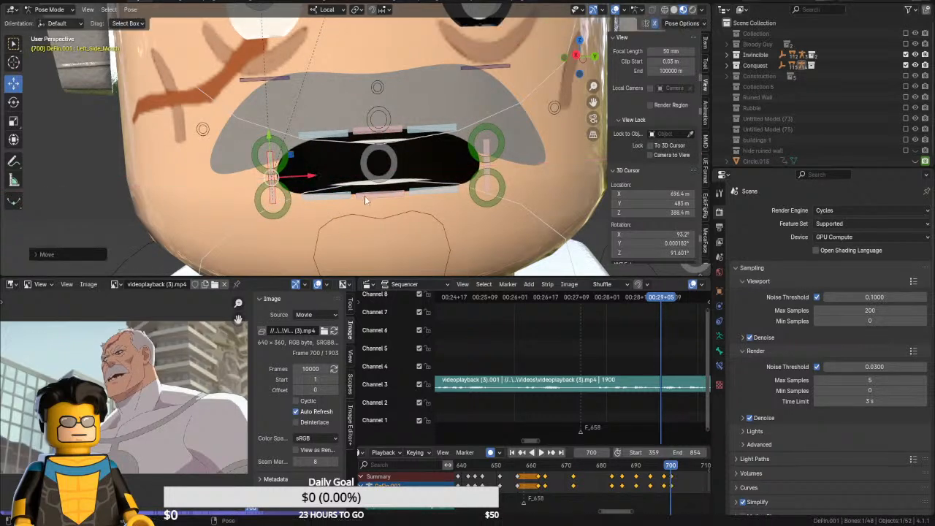
click(365, 196)
key(g)
key(y)
click(380, 178)
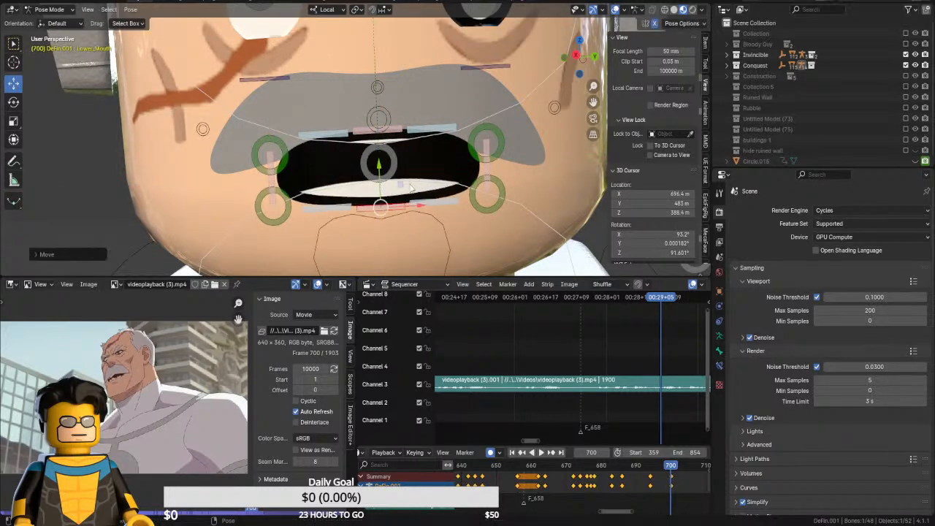
At frame 700, lower the bottom teeth toward the lower lip and bring the top teeth slightly down along local Y
click(380, 162)
key(g)
key(y)
click(385, 159)
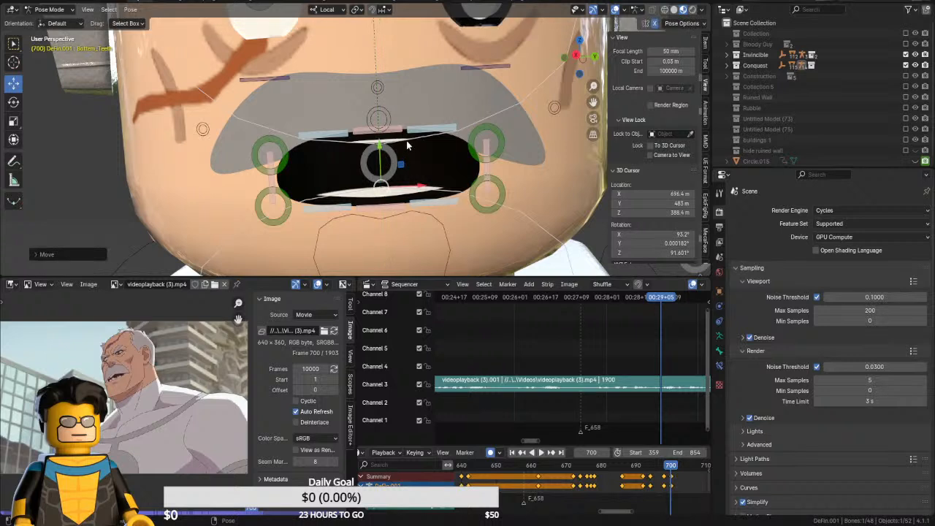
click(388, 119)
key(g)
key(y)
click(391, 133)
Raise the upper mouth bone slightly at frame 700, and duplicate its keyframe from frame 664 to frame 698
click(390, 132)
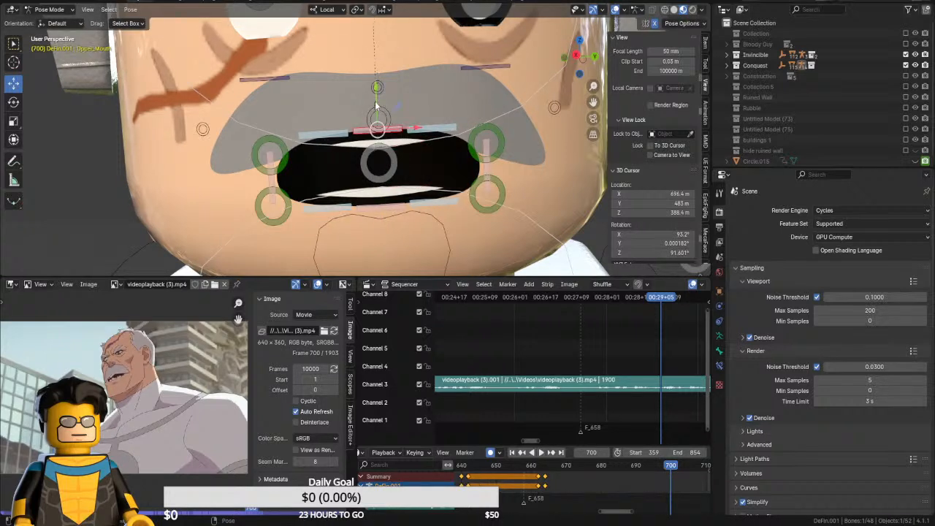
drag(377, 98, 378, 90)
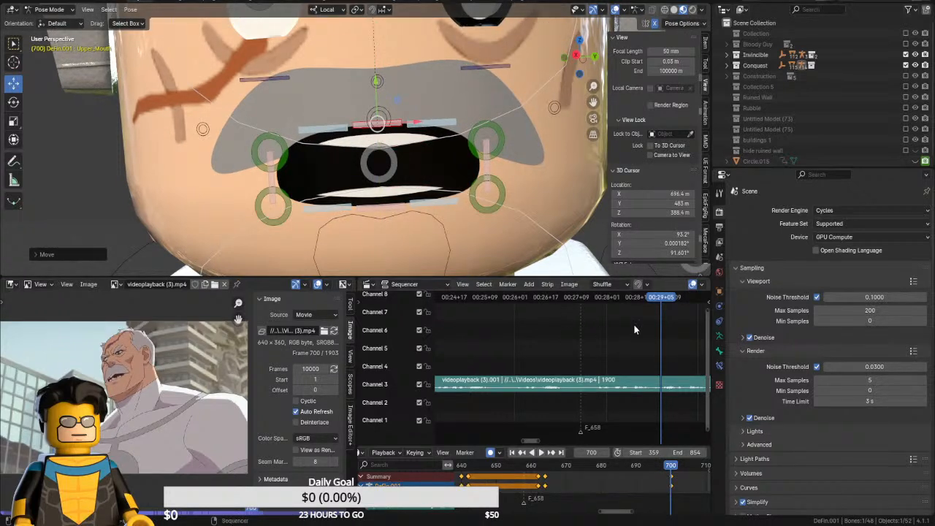
click(544, 482)
key(g)
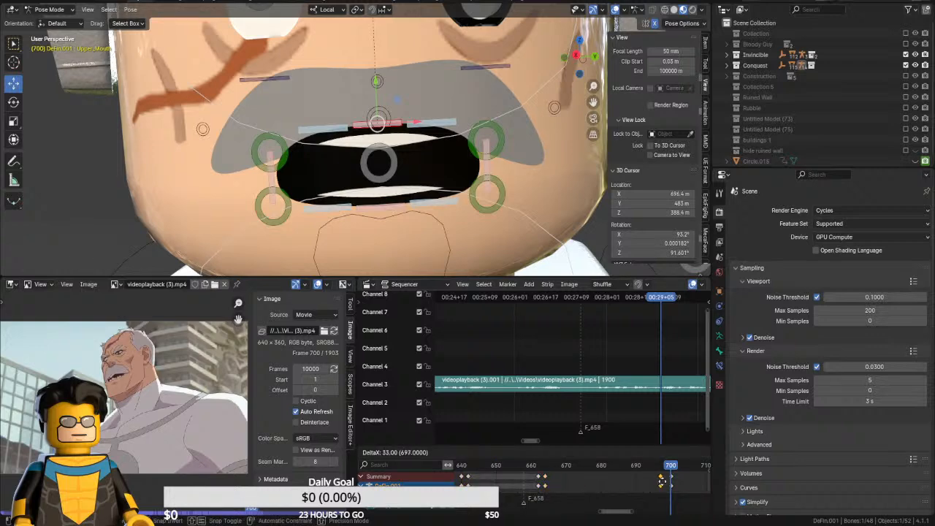
click(661, 482)
Play back frames 694 to 700 to check the mouth motion against the reference footage
key(space)
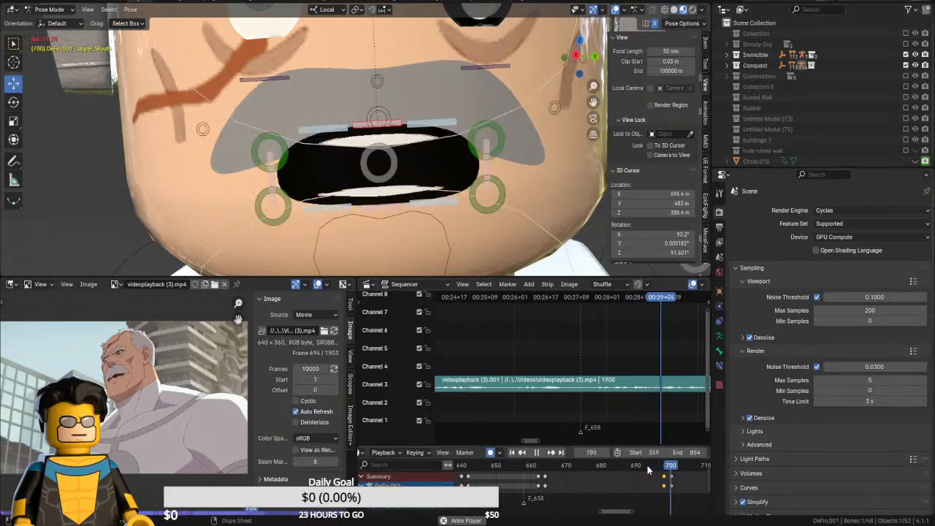
key(space)
mouse_move(652, 470)
mouse_down()
mouse_move(605, 470)
mouse_move(647, 471)
mouse_up()
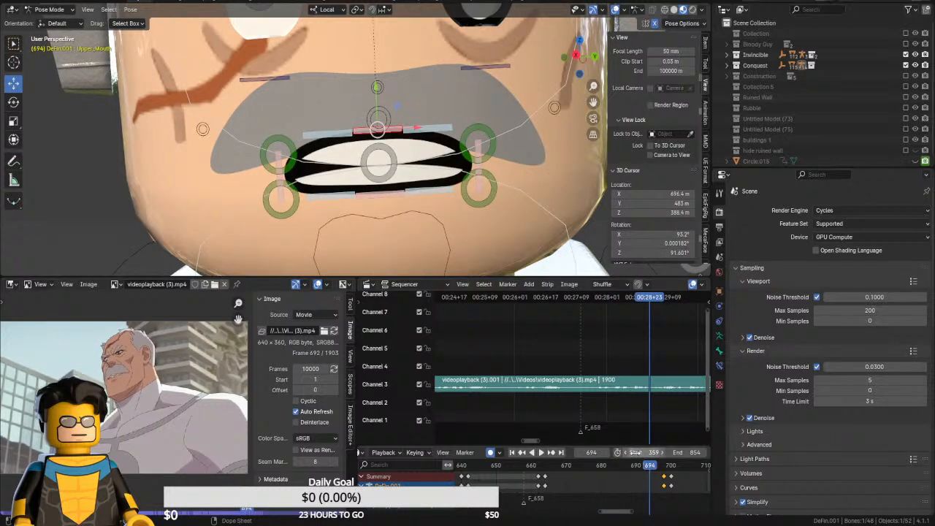
key(space)
key(space)
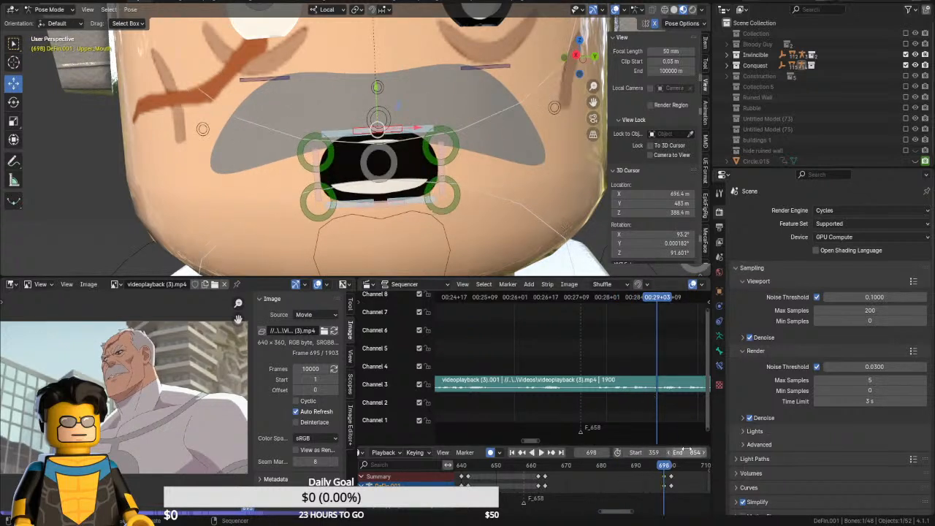
At frame 694, raise the tongue bone so the tongue shows between the upper and lower teeth
key(Left)
key(Left)
key(Left)
click(381, 207)
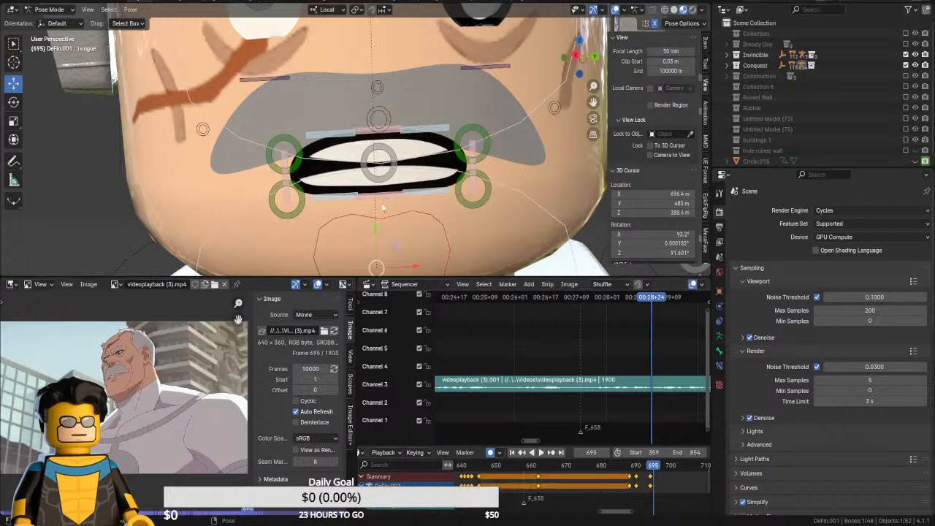
key(Left)
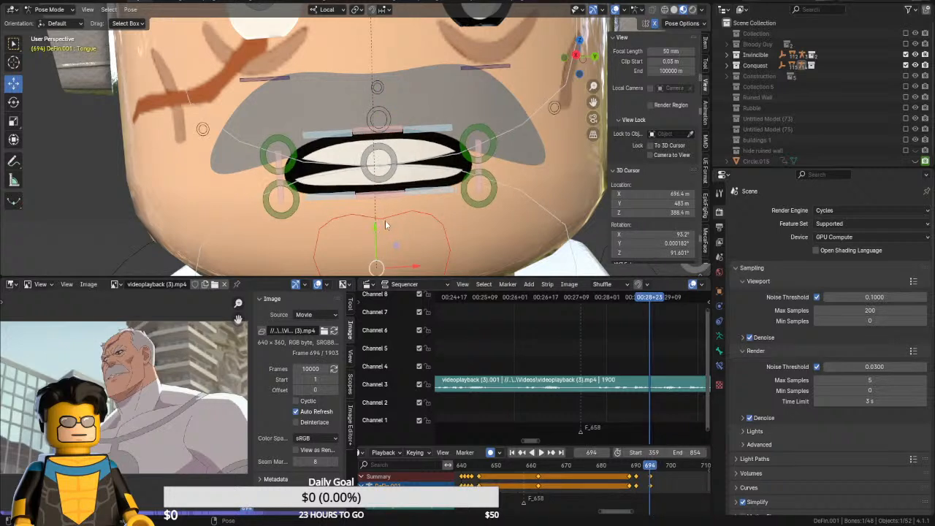
key(g)
click(397, 176)
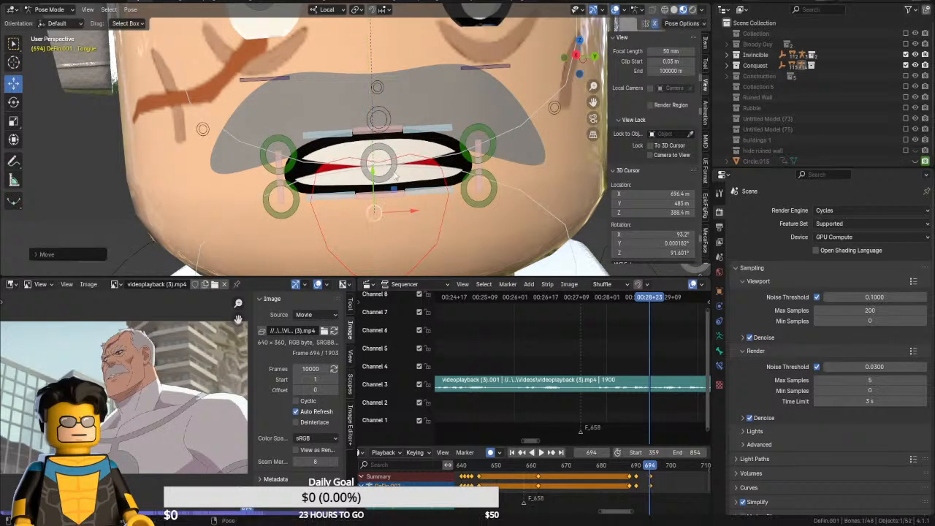
At frame 697, lower the tongue bone until the tongue drops below the mouth opening
key(Right)
key(Right)
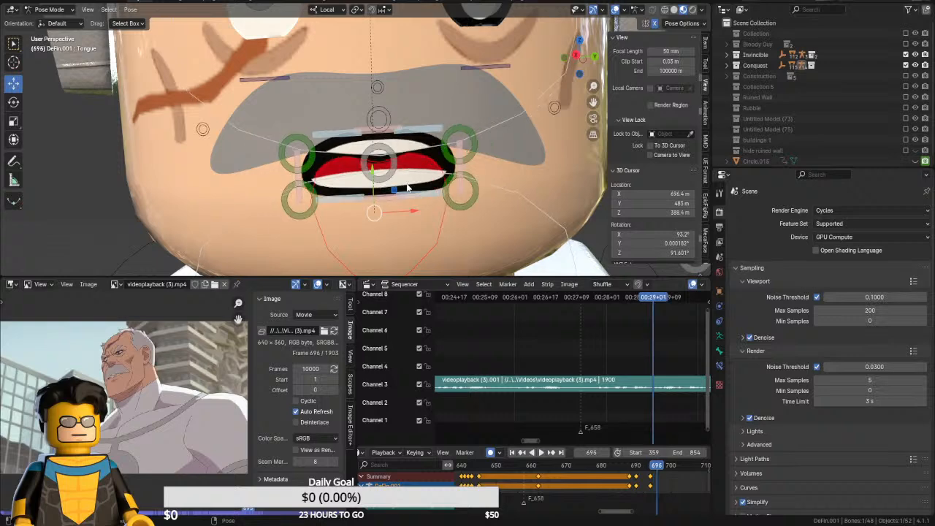
key(Right)
drag(374, 175, 376, 213)
At frame 707, widen the mouth further by moving its left side bone outward
key(Right)
key(Right)
key(Right)
key(Right)
key(Right)
key(Right)
key(Right)
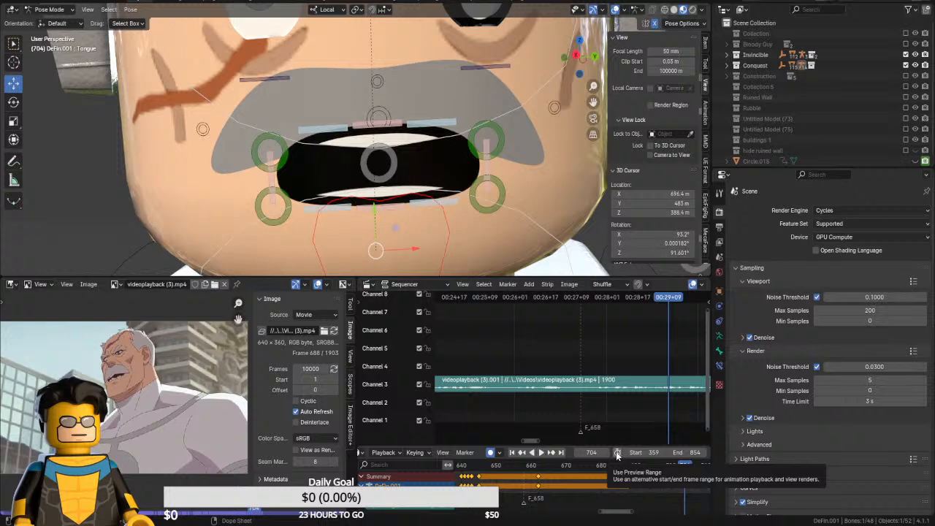
key(Right)
key(Right)
key(Right)
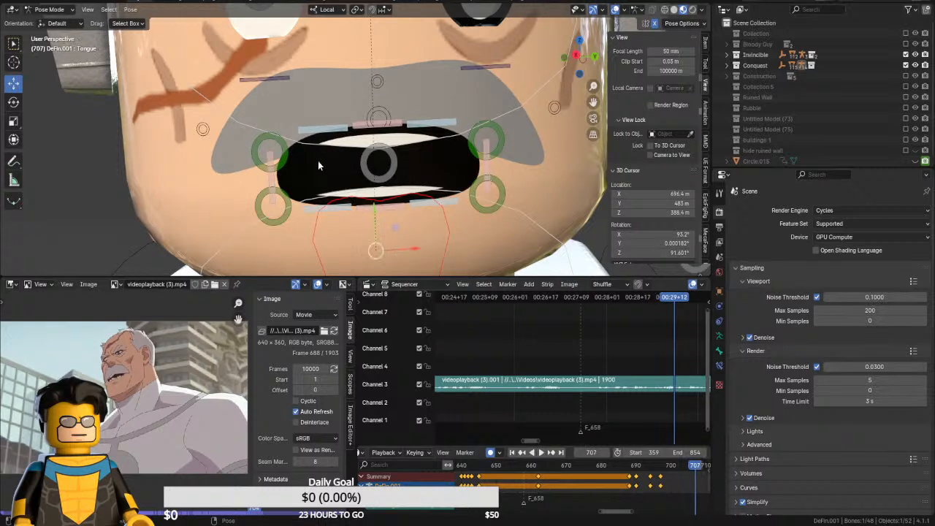
click(272, 181)
drag(304, 178, 260, 149)
At frame 707, open the mouth a little more with its lower bone and lower the bottom teeth to match
click(368, 207)
drag(379, 182, 381, 164)
click(407, 193)
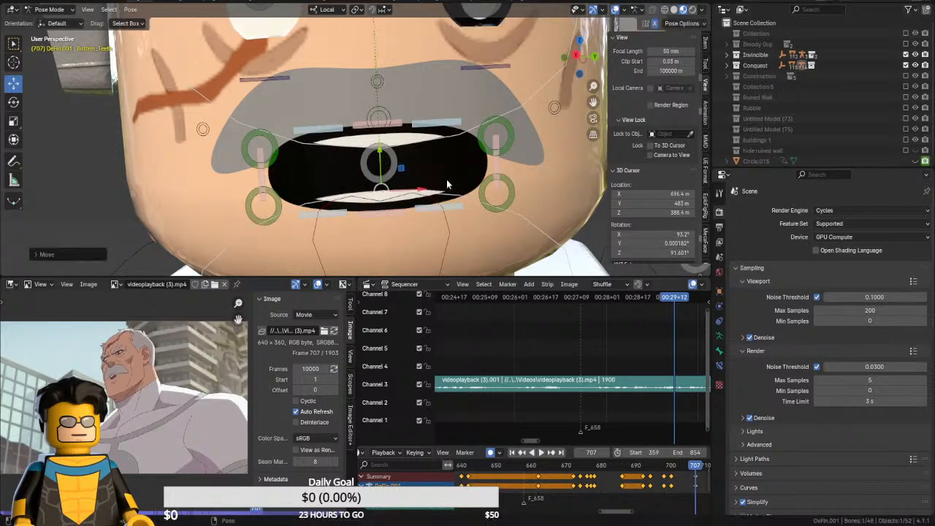
At frame 709, bring the lower mouth bone and the bottom teeth up to nearly close the mouth
key(space)
key(space)
key(Left)
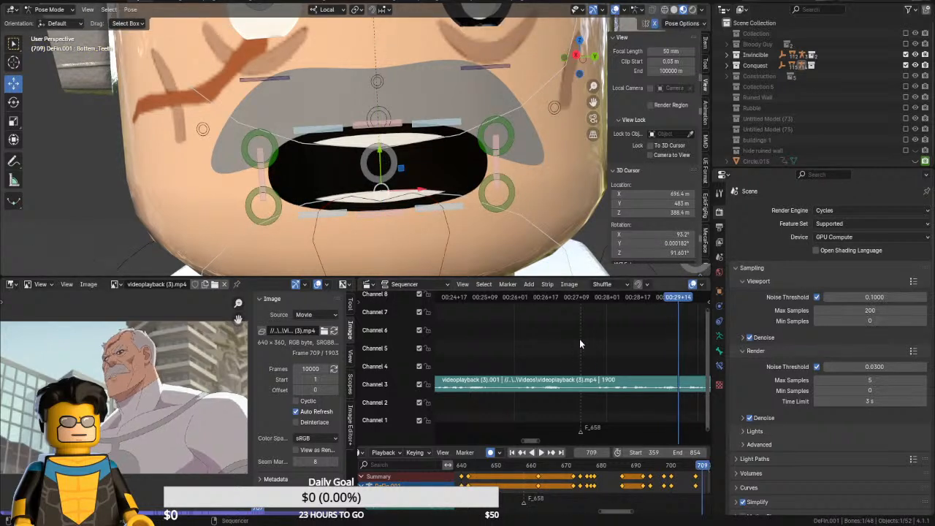
key(Left)
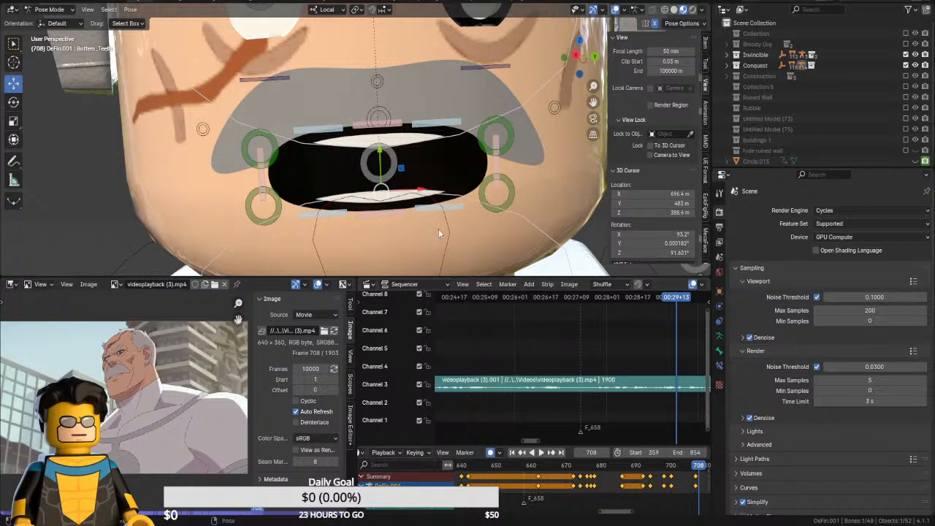
key(Right)
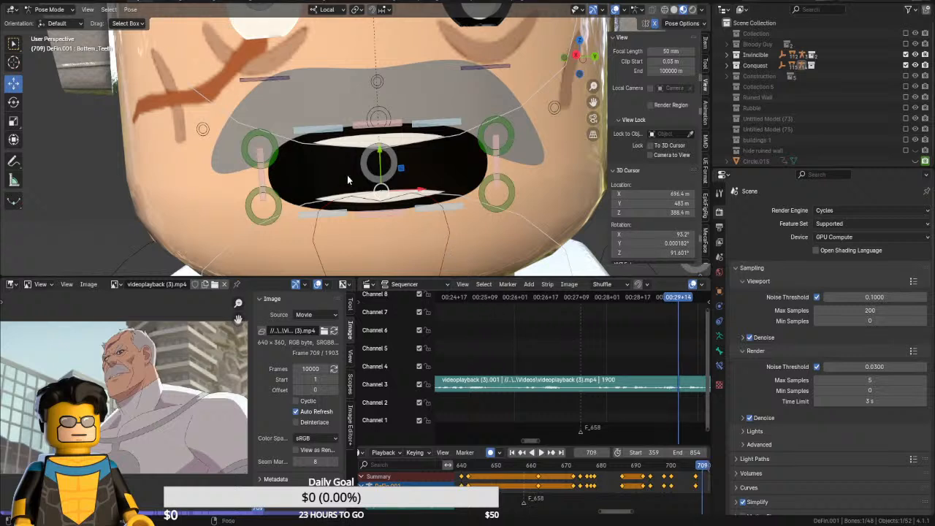
click(386, 214)
shift+click(424, 190)
drag(380, 160, 378, 128)
right_click(378, 128)
At frame 709, narrow the mouth by moving its side bone inward and raise the tongue to show between the teeth
click(261, 154)
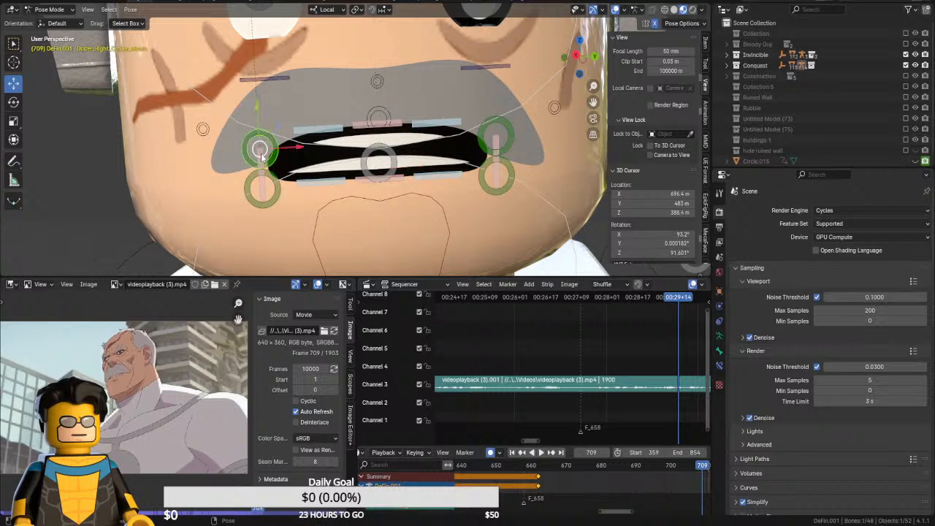
drag(294, 173, 319, 173)
click(383, 199)
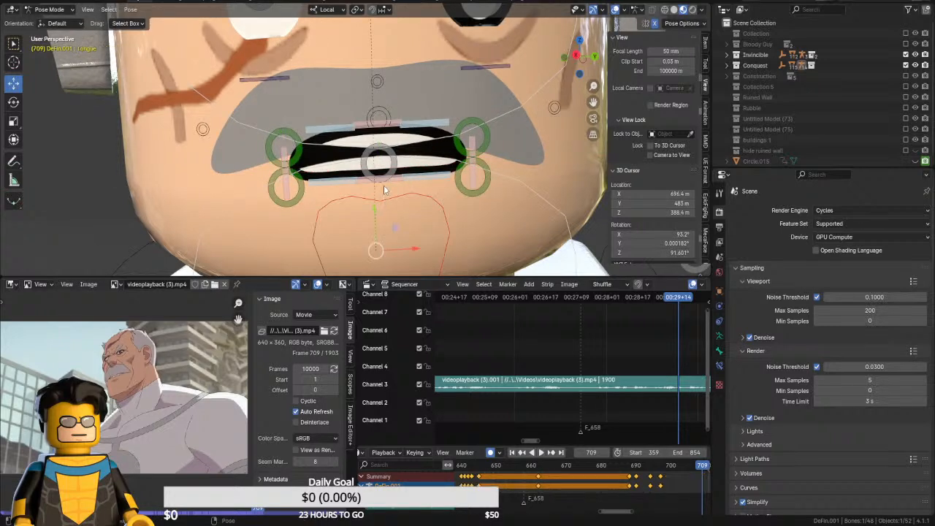
click(383, 183)
drag(380, 210, 416, 183)
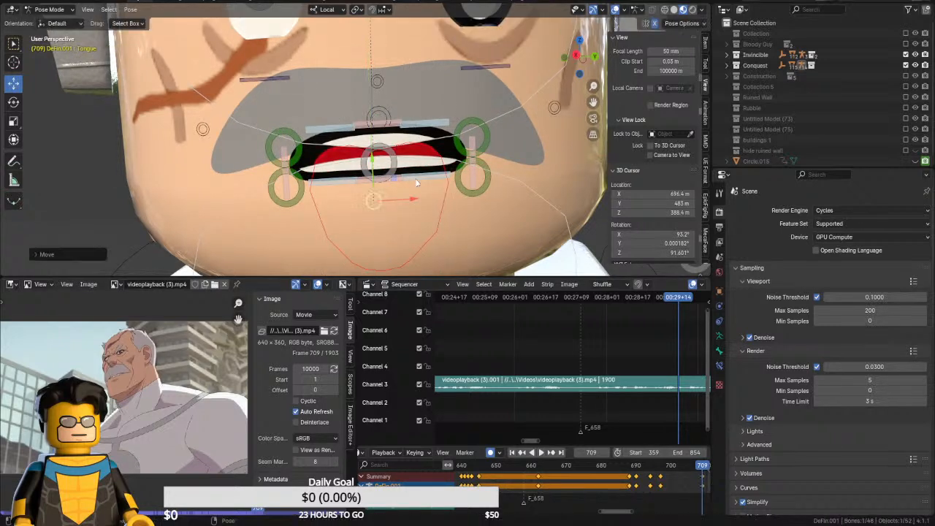
At frame 704, lower the tongue bone until the tongue drops below the mouth opening
key(Right)
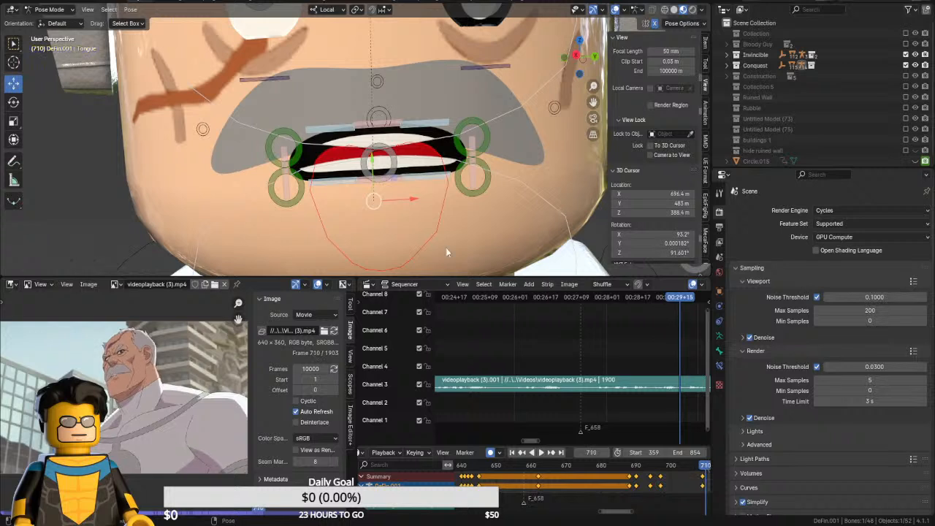
middle_drag(587, 384, 519, 379)
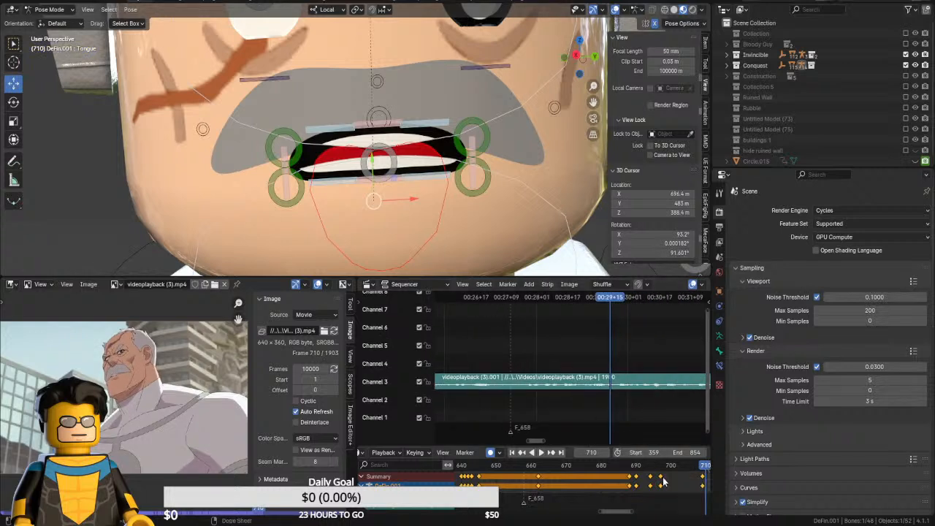
middle_drag(665, 483, 568, 473)
key(Right)
key(Right)
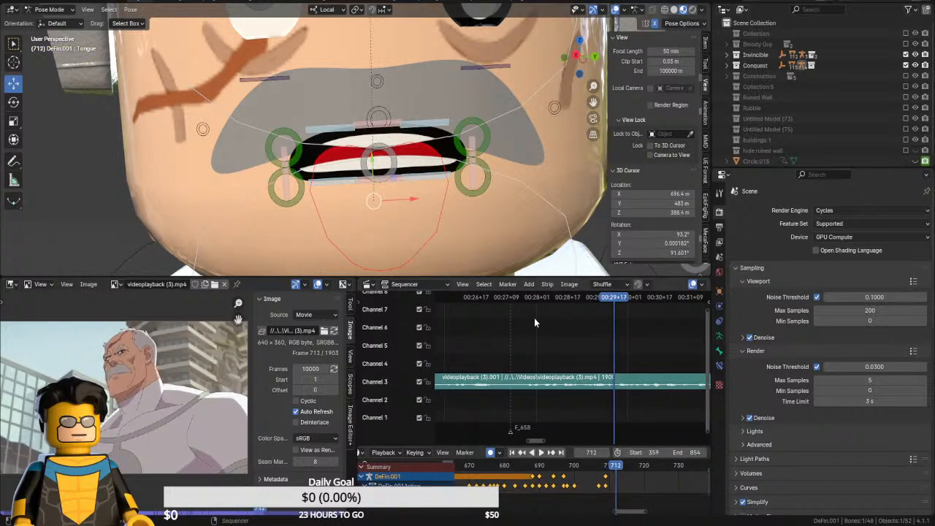
key(Right)
click(594, 301)
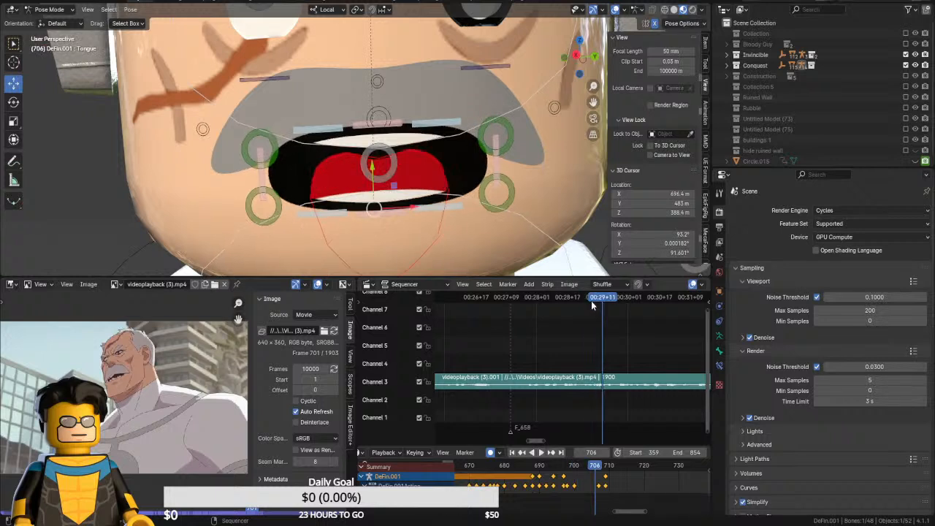
key(Right)
key(Right)
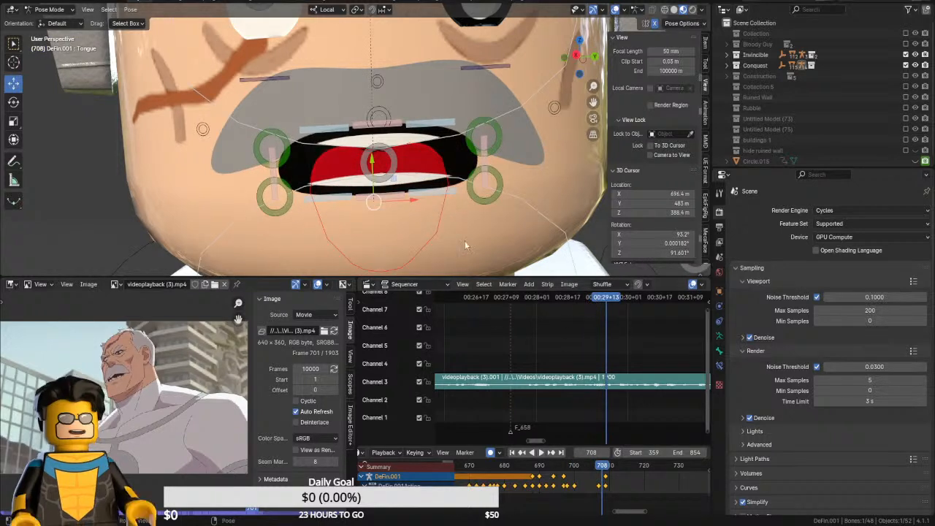
drag(599, 465, 588, 463)
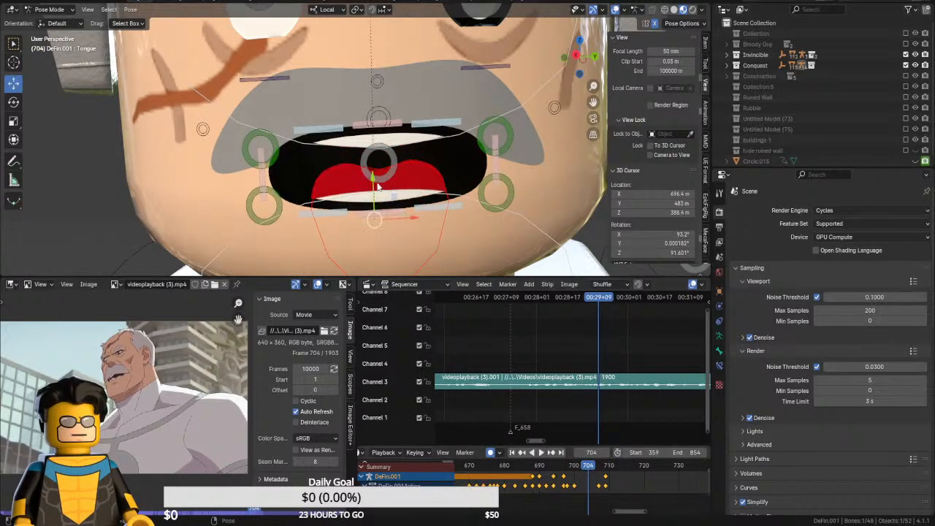
drag(376, 183, 366, 228)
Play back the lip-sync from about frame 698 and shift the tongue's frame 709 keyframe earlier to frame 707
click(564, 470)
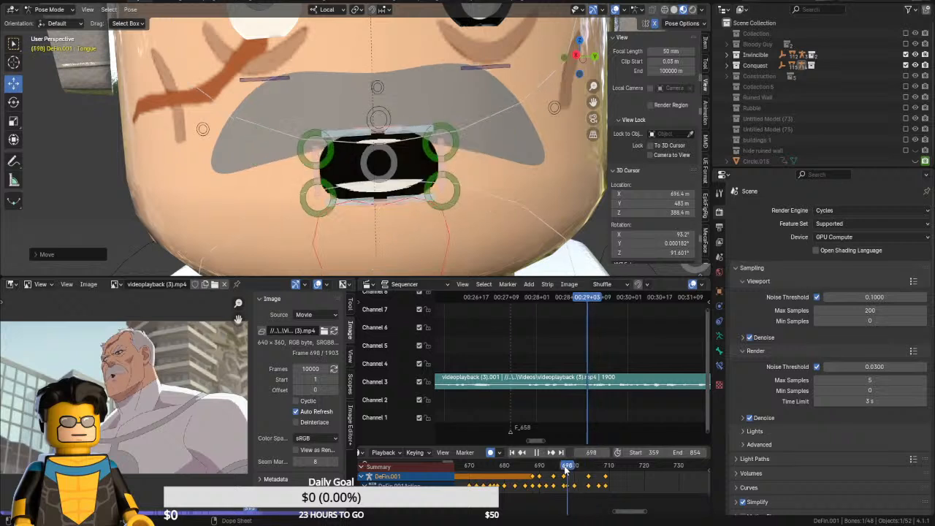
key(space)
key(space)
key(Up)
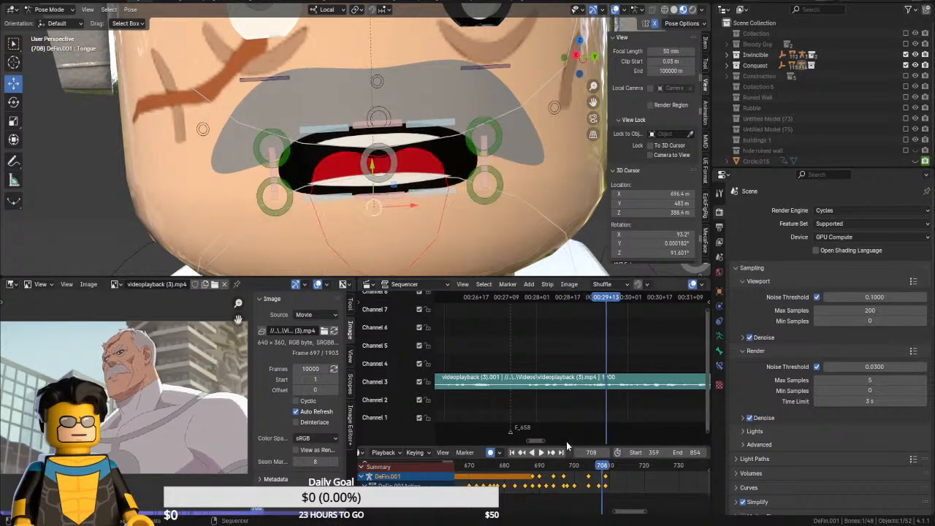
key(Right)
key(Right)
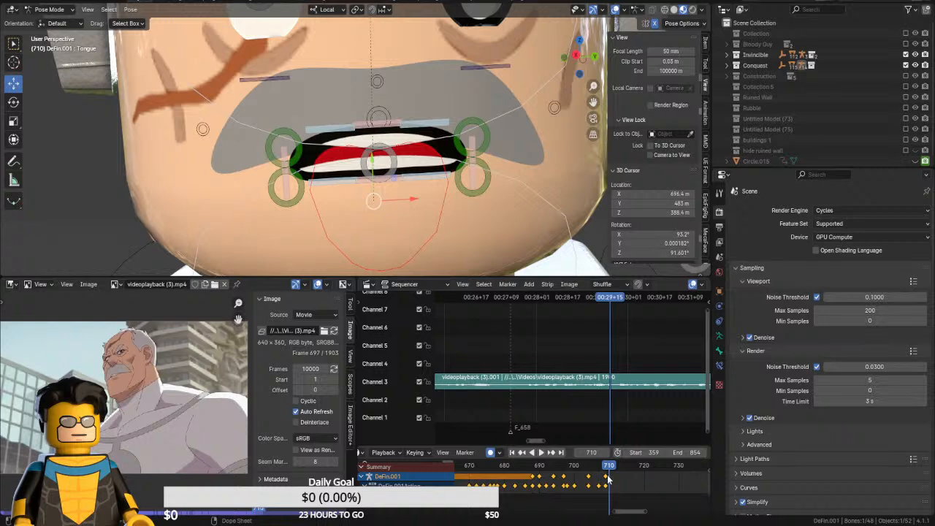
click(608, 478)
key(g)
click(600, 474)
key(g)
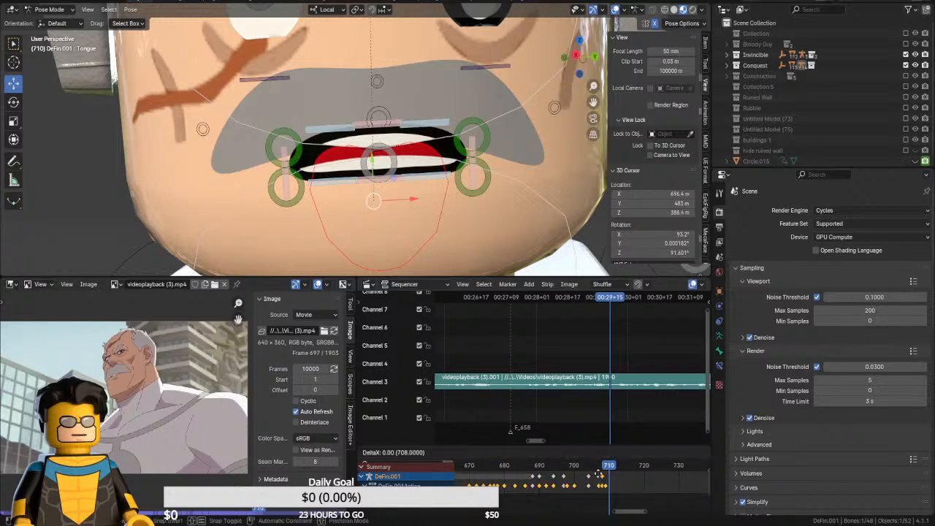
click(597, 475)
drag(590, 468, 599, 470)
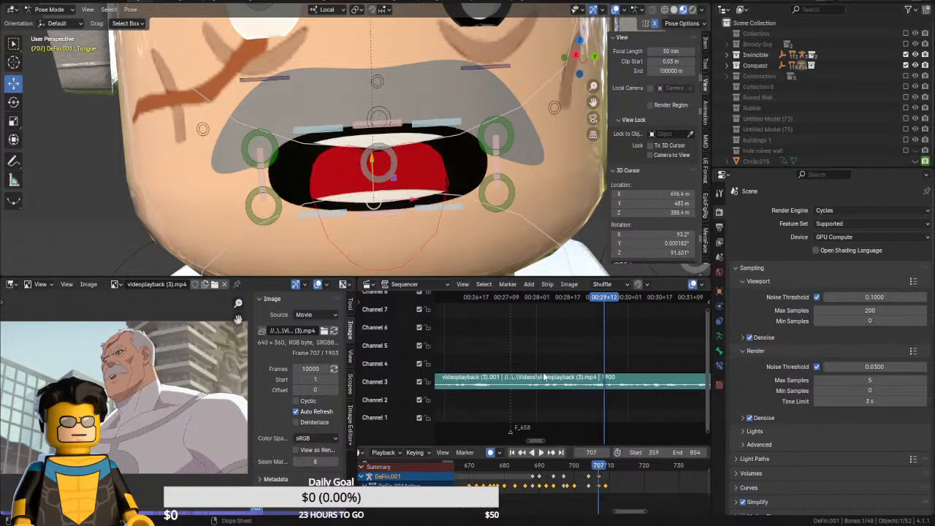
Move the tongue keyframe at frame 707 to frame 709
click(599, 476)
key(g)
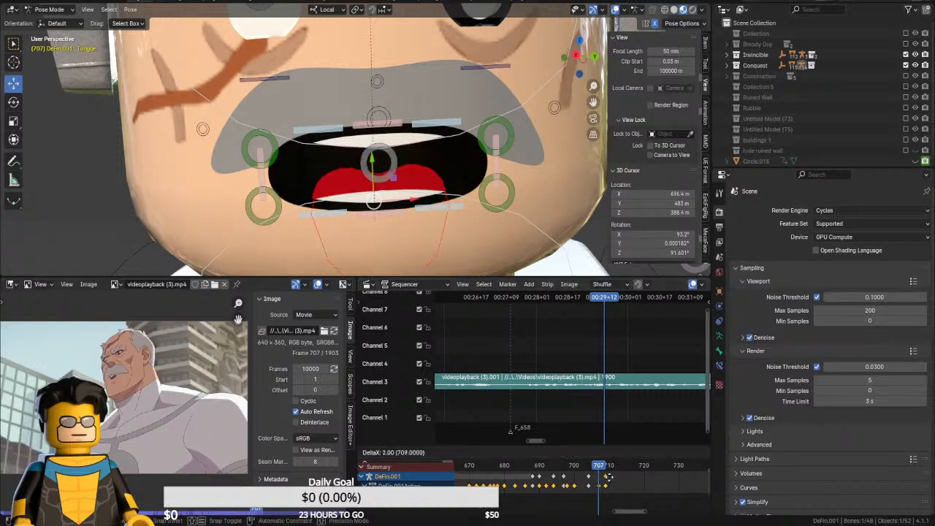
click(609, 476)
At frame 707, raise the lower mouth bone and bottom teeth slightly and lower the tongue out of the mouth opening
click(381, 215)
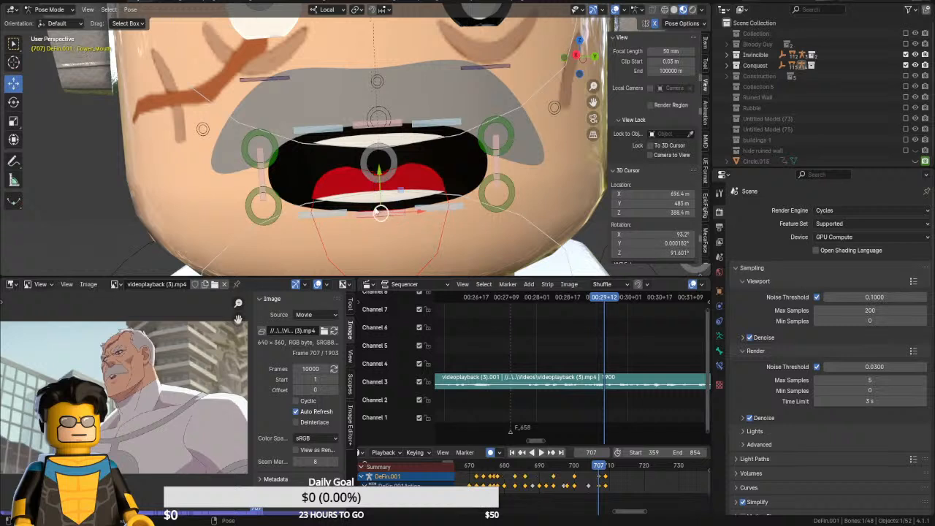
shift+click(377, 197)
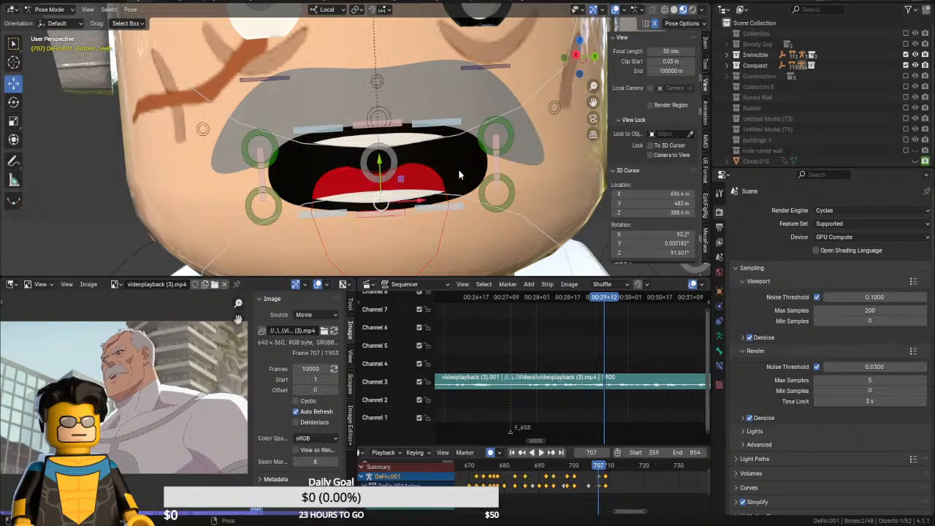
click(379, 168)
key(g)
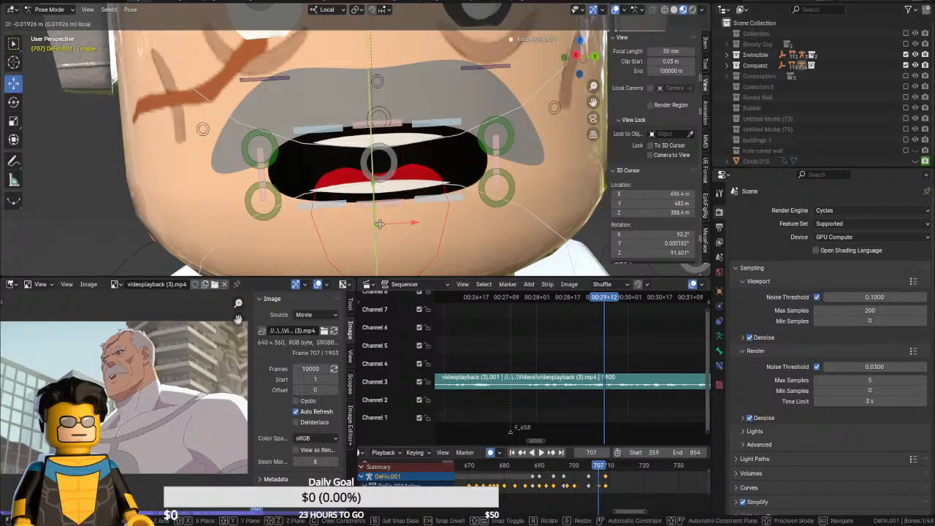
click(380, 224)
Move the keyframes of all the face bones from frame 709 to 708 and play back the result from about frame 703
key(Right)
key(Right)
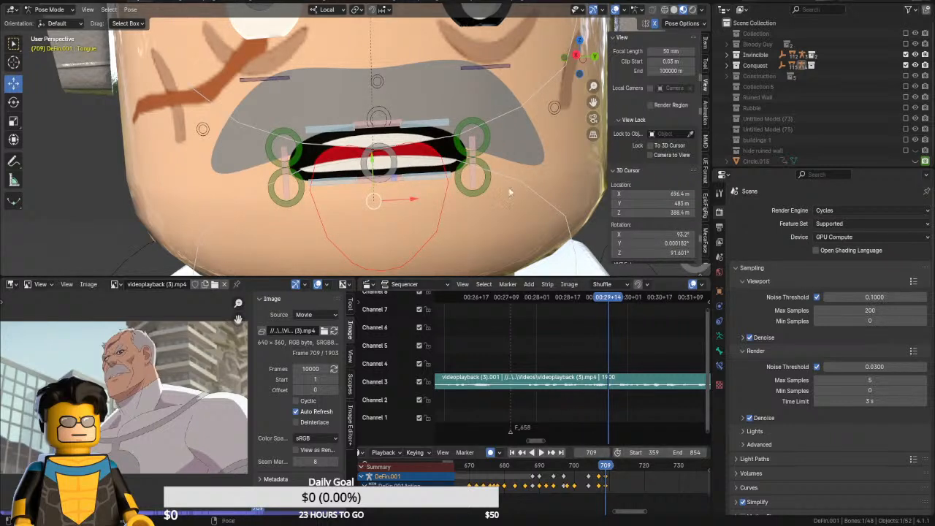
key(a)
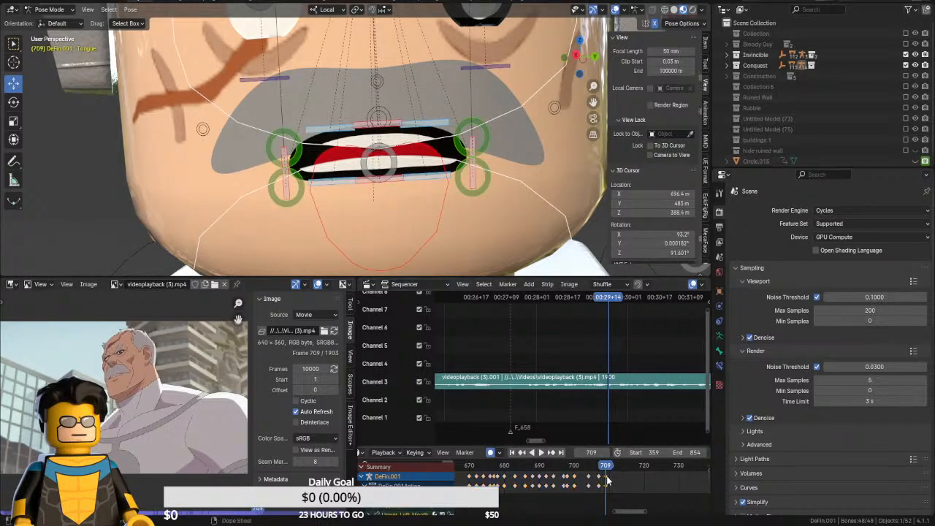
key(g)
click(601, 474)
drag(600, 466, 583, 466)
key(space)
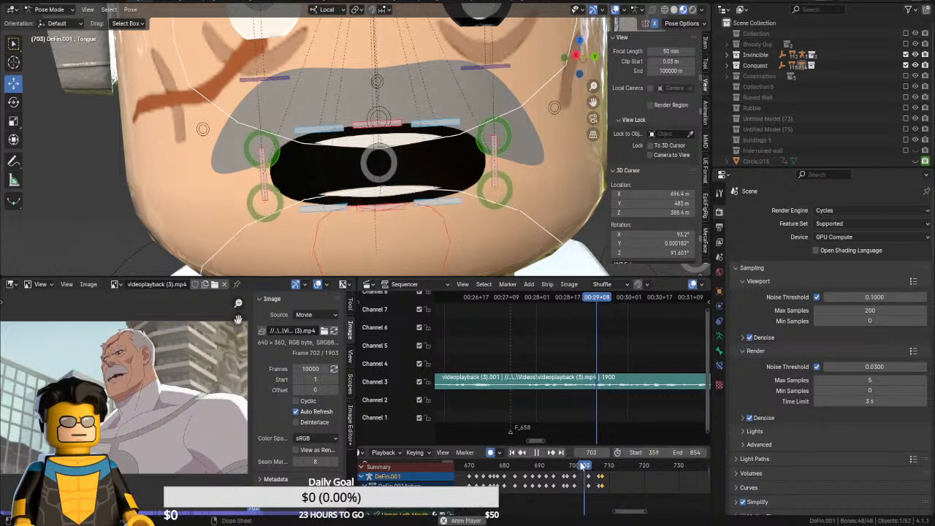
key(space)
key(space)
key(space)
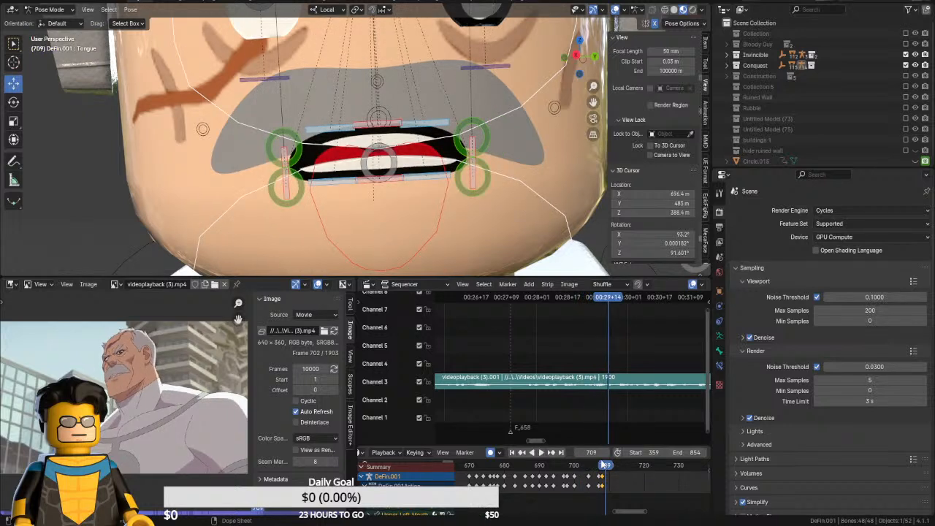
At frame 709, lower the tongue below the mouth opening and raise the lower mouth bone together with the bottom teeth
click(611, 453)
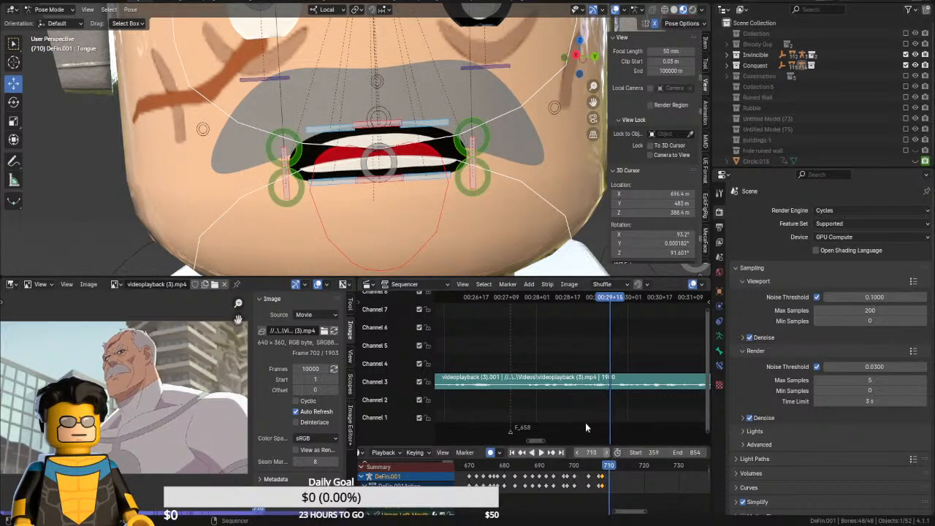
click(418, 149)
key(Left)
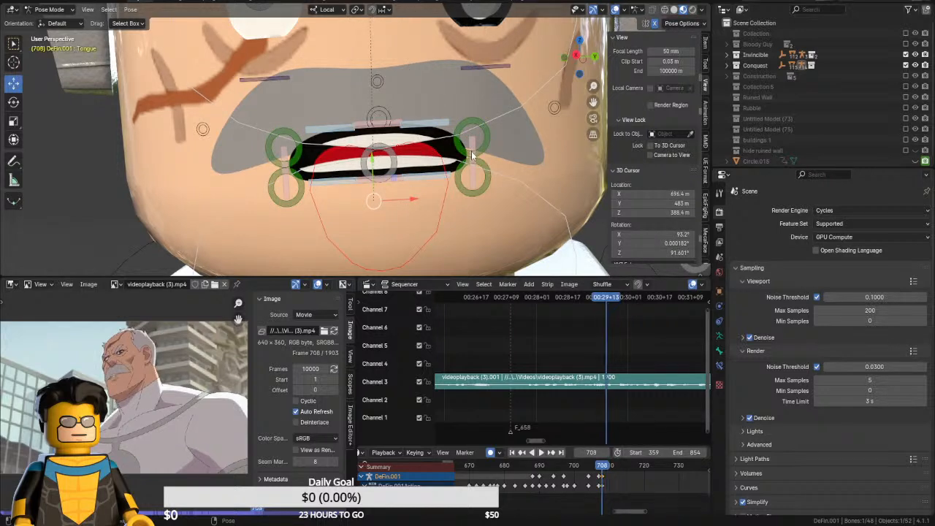
click(375, 167)
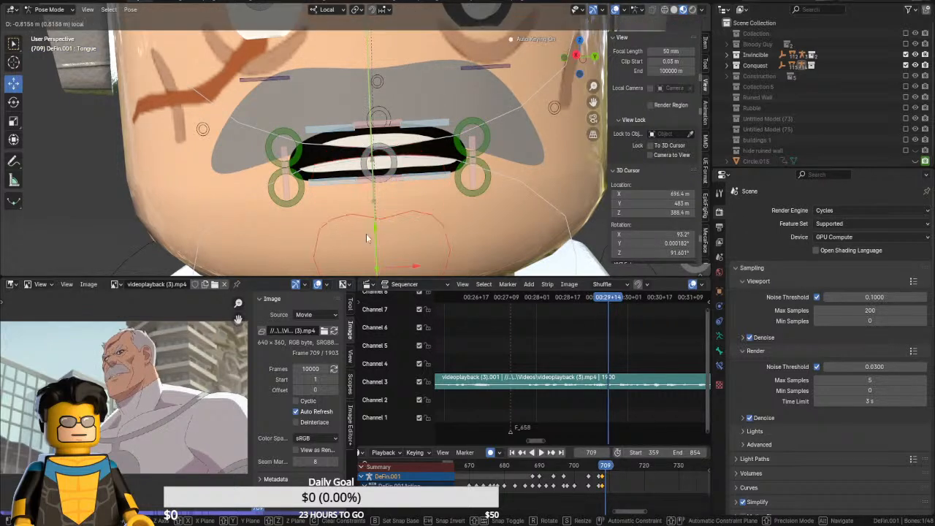
shift+click(399, 183)
drag(379, 148, 378, 121)
Play back the mouth animation from about frame 705 to 713 to check its timing against the reference audio
key(Right)
key(space)
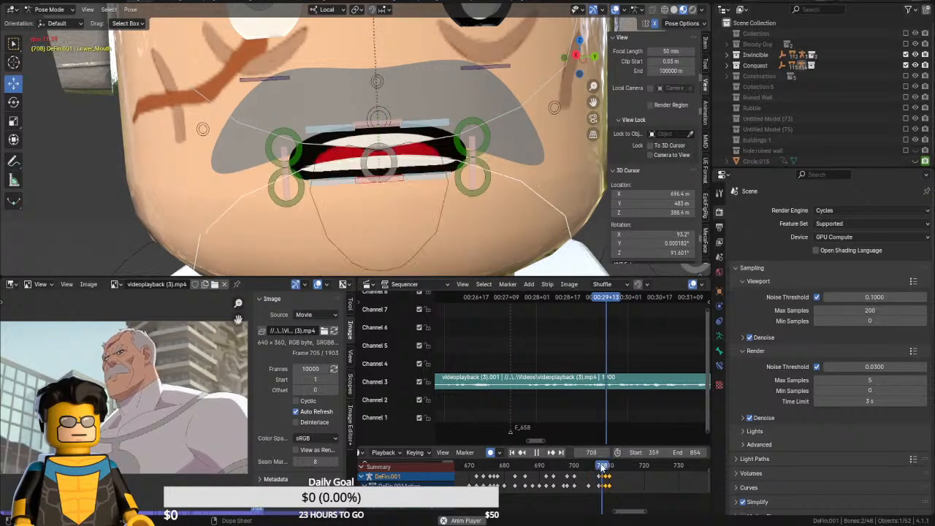
click(594, 467)
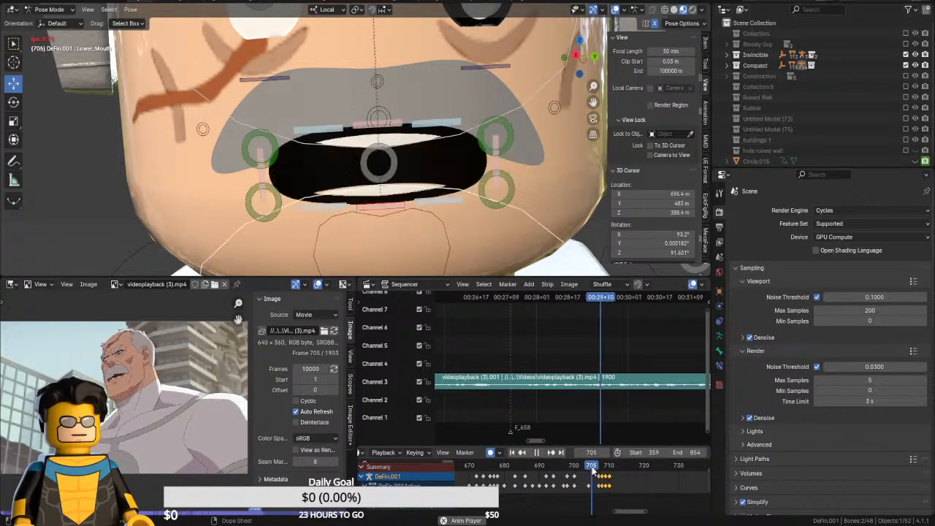
key(space)
click(599, 468)
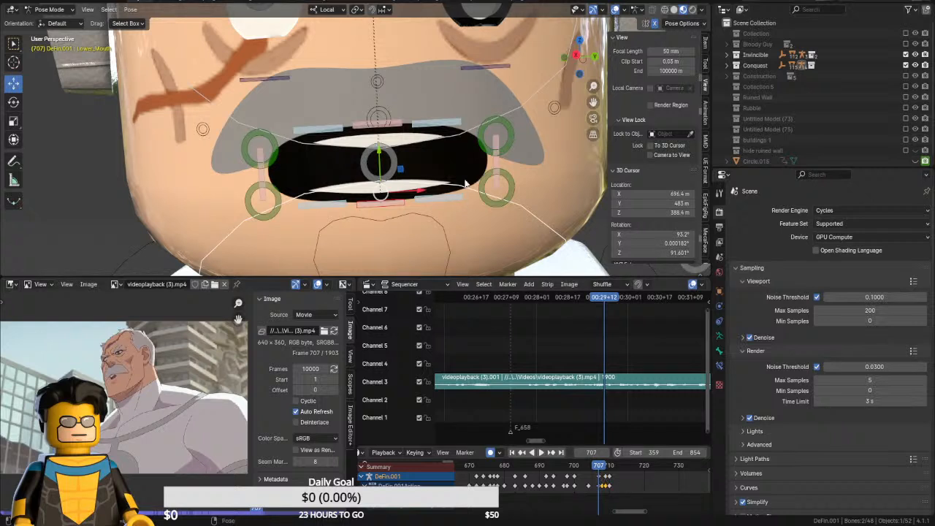
key(a)
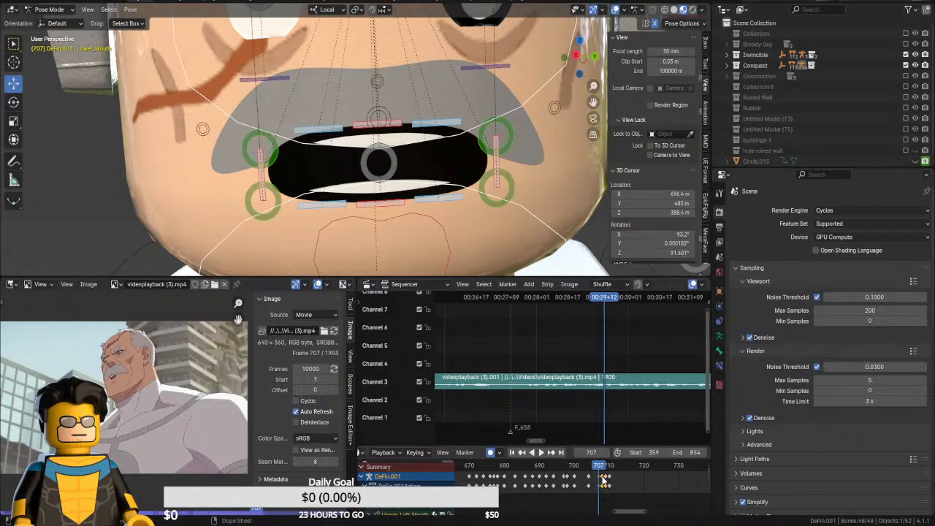
key(space)
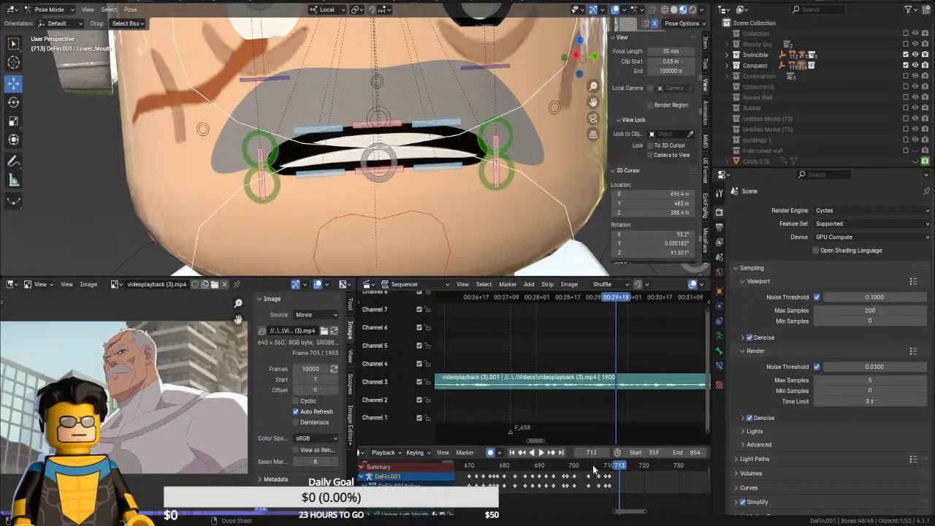
Delete the mouth keyframes between frames 706 and 710 in the dope sheet
drag(594, 470, 568, 462)
key(space)
key(space)
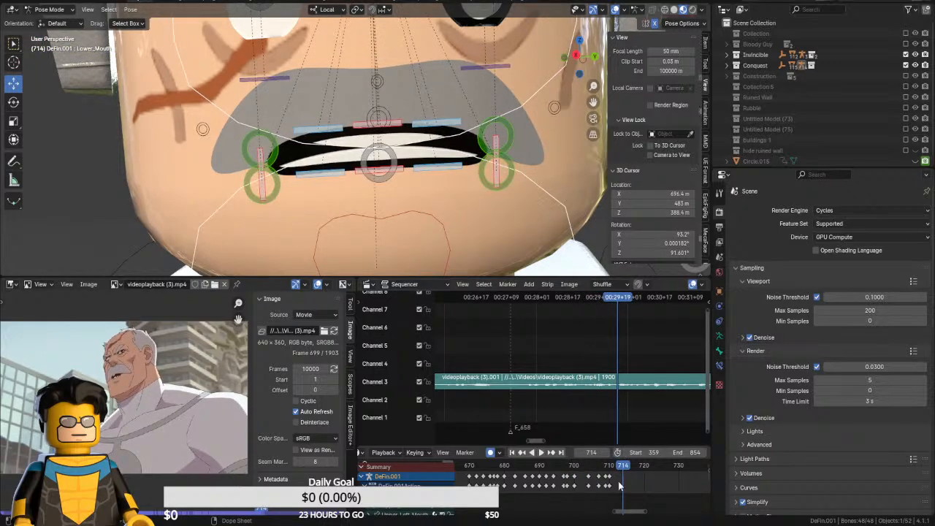
drag(623, 491, 556, 468)
key(Delete)
Play back the remaining lip-sync from about frame 694 and compare it with the reference video
key(space)
key(space)
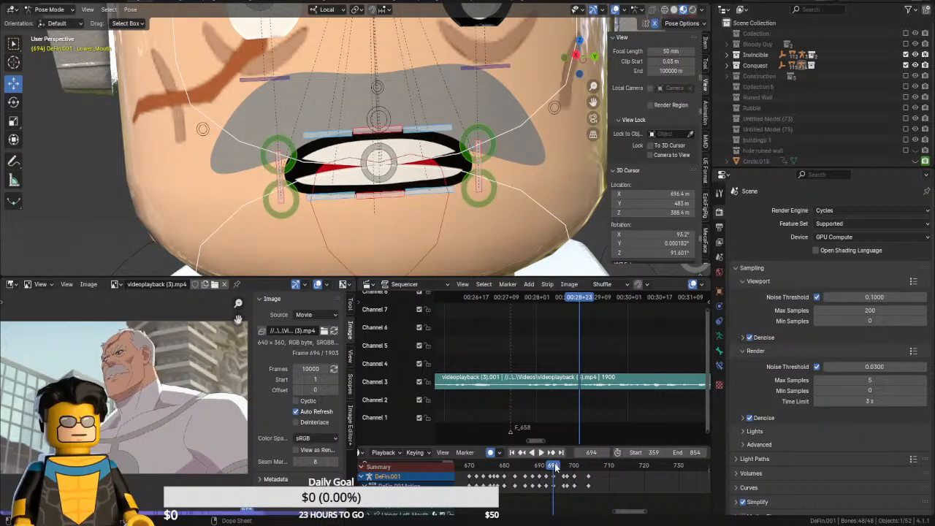
key(space)
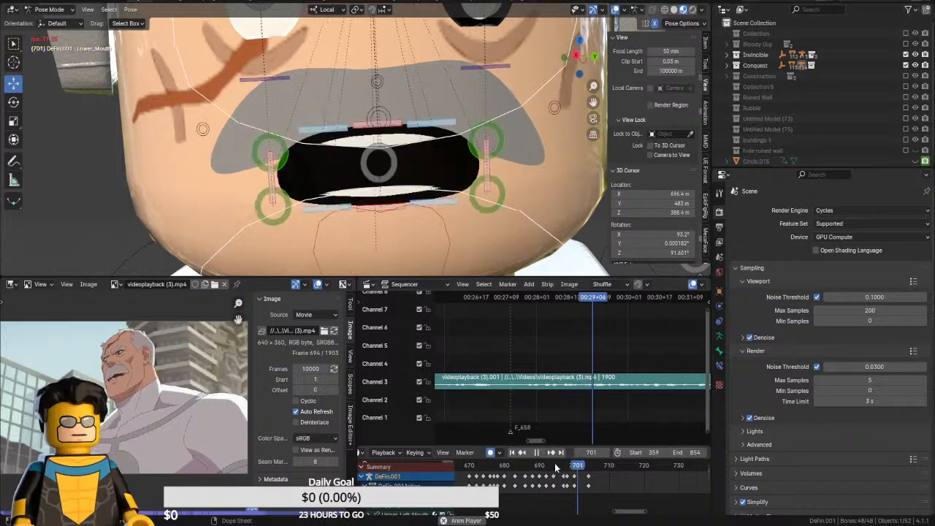
key(space)
click(563, 470)
key(space)
key(space)
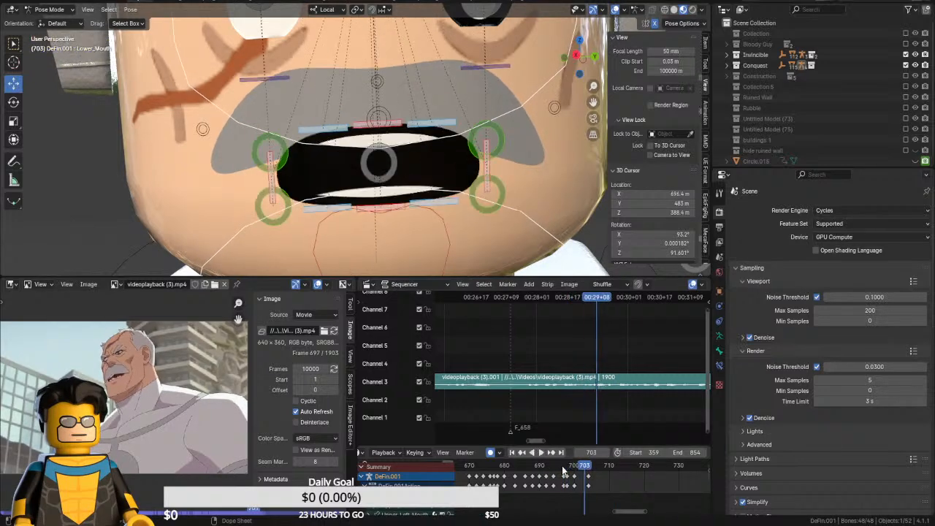
At frame 706, narrow the mouth by moving the left mouth-corner bone inward about 0.6 m along local X
key(Right)
key(Right)
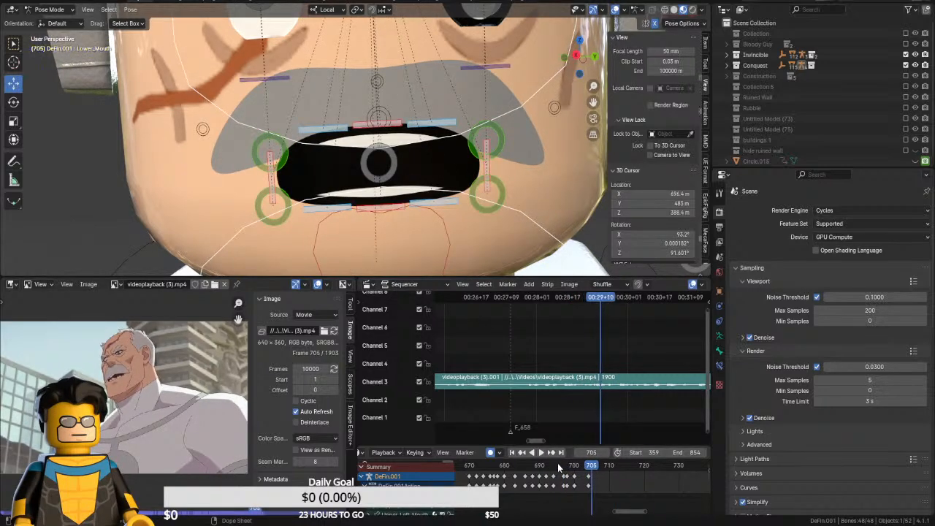
key(Right)
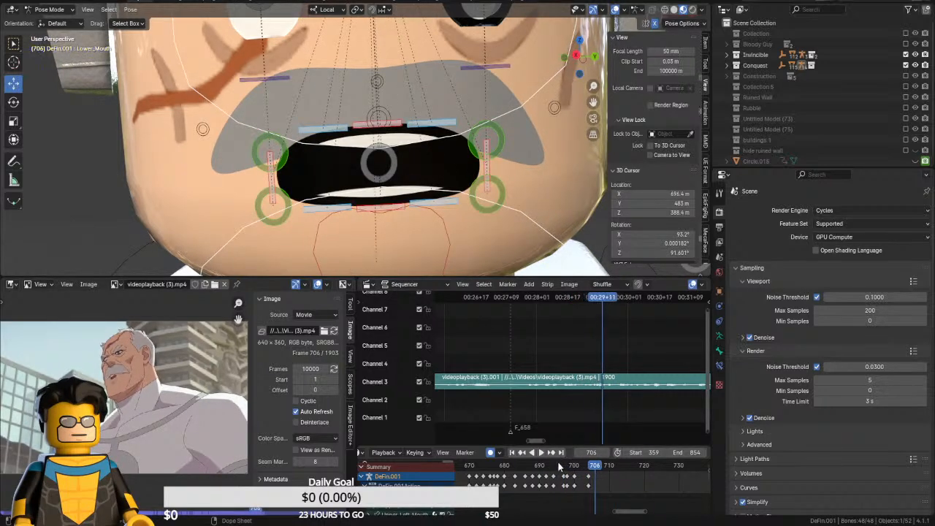
click(276, 162)
key(g)
key(x)
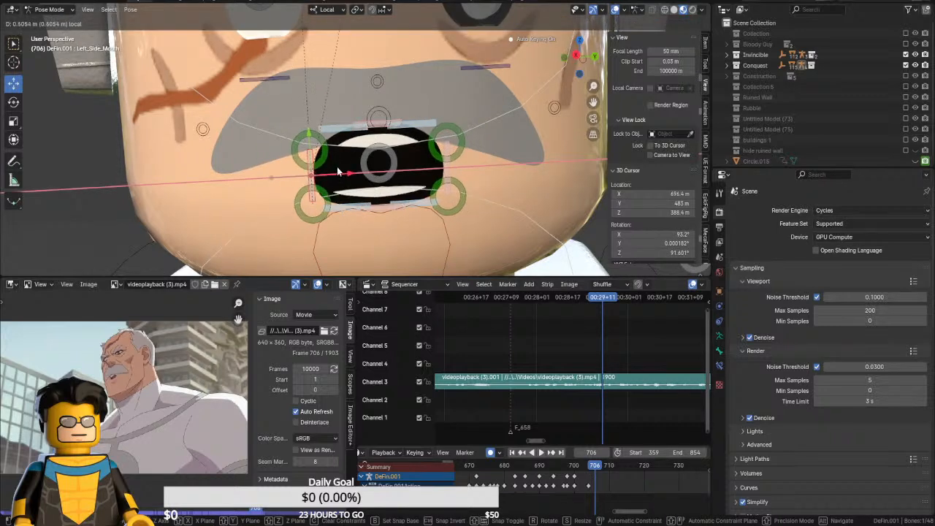
click(337, 167)
Lower the tongue bone below the bottom teeth and advance to frame 708
click(384, 219)
mouse_move(376, 220)
mouse_down()
mouse_move(401, 187)
mouse_move(374, 234)
mouse_up()
key(Right)
key(Right)
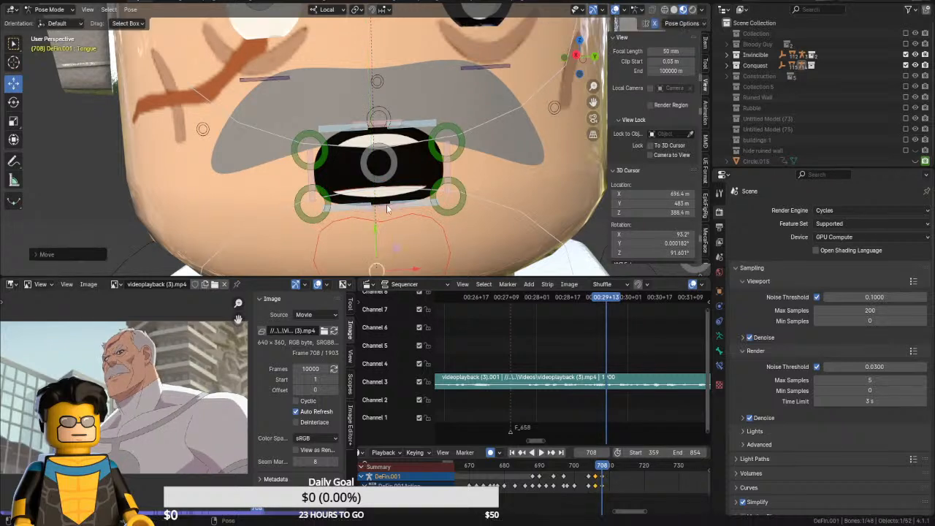
click(387, 208)
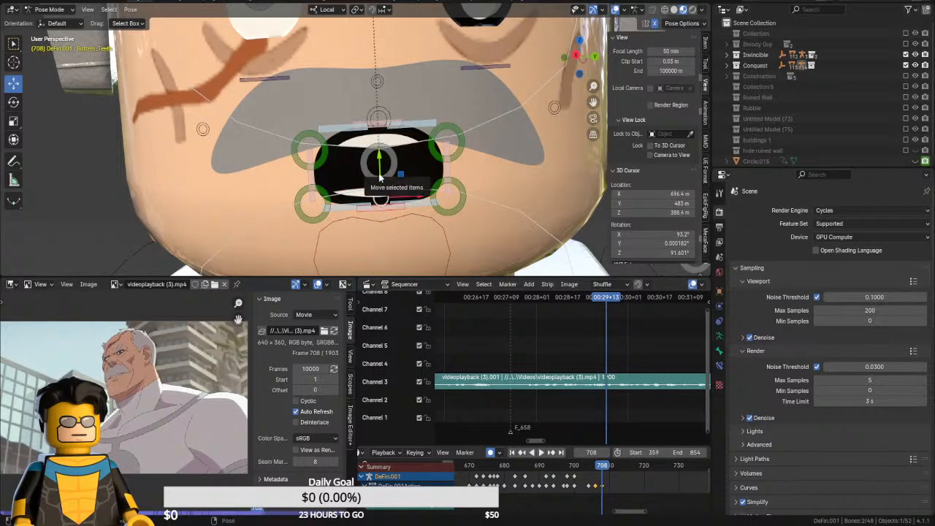
drag(381, 187, 384, 143)
key(Escape)
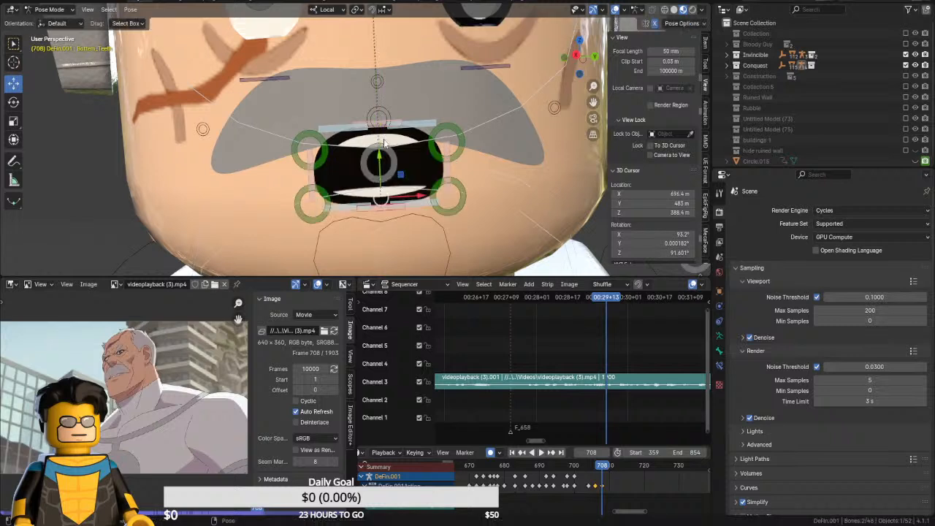
key(Left)
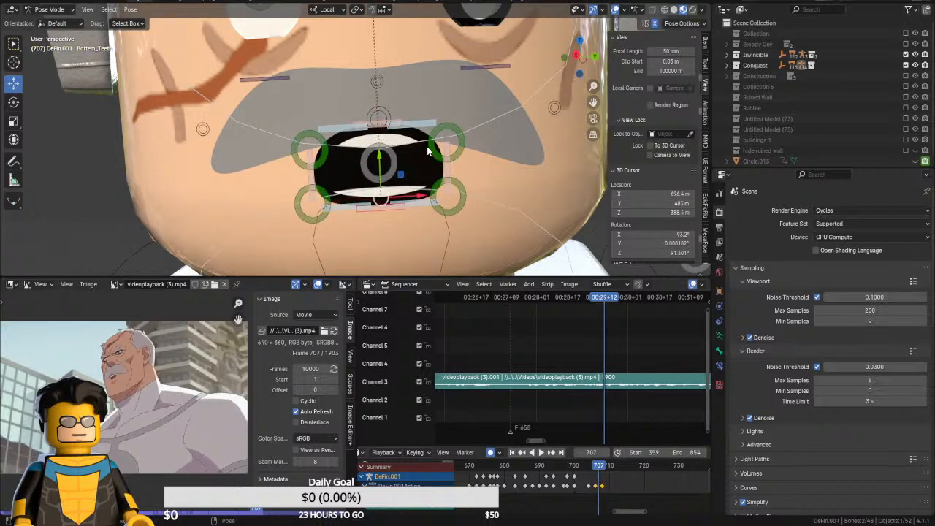
key(Left)
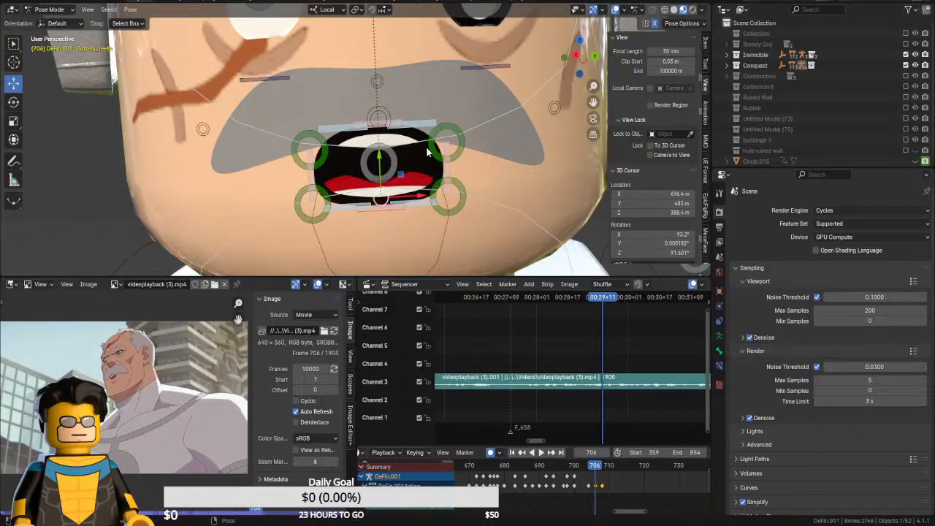
key(a)
key(Right)
key(Right)
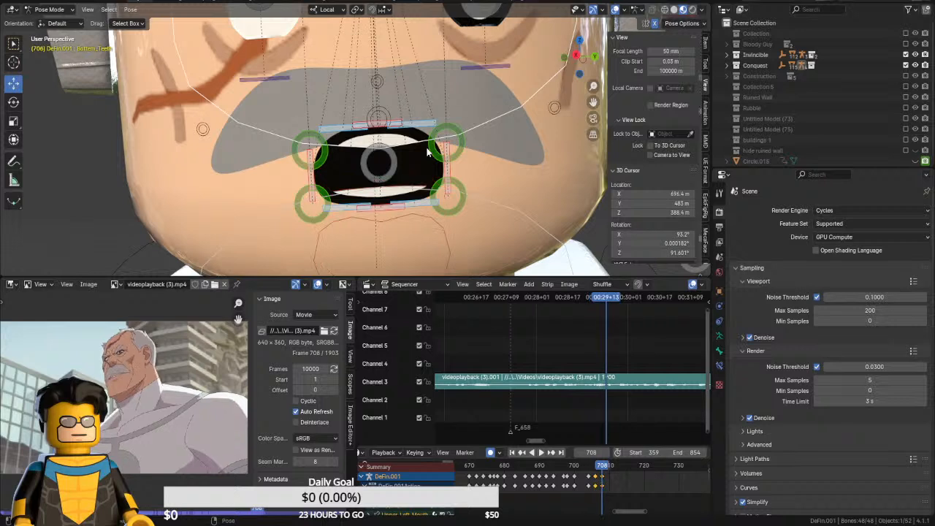
At frame 708, raise the lower lip and bottom teeth about 0.34 m along local Y, and move the mouth corners outward
click(373, 194)
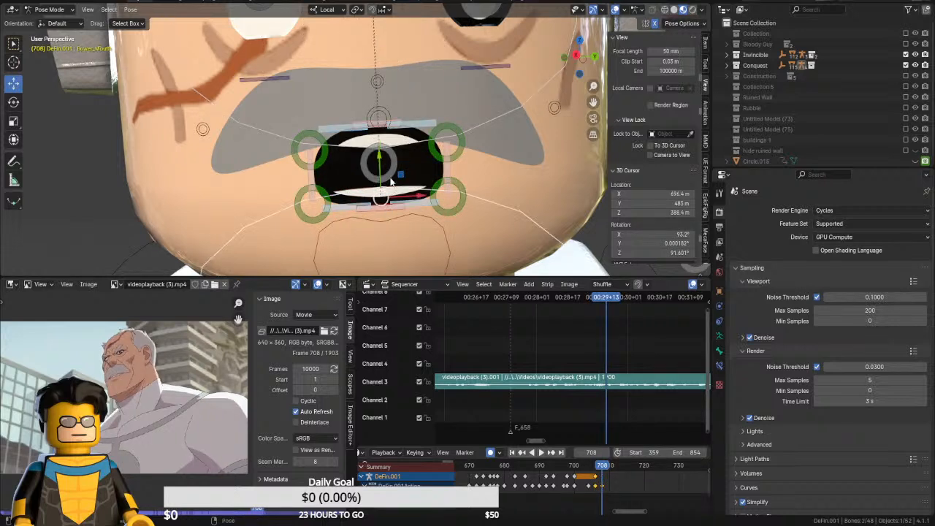
key(g)
key(y)
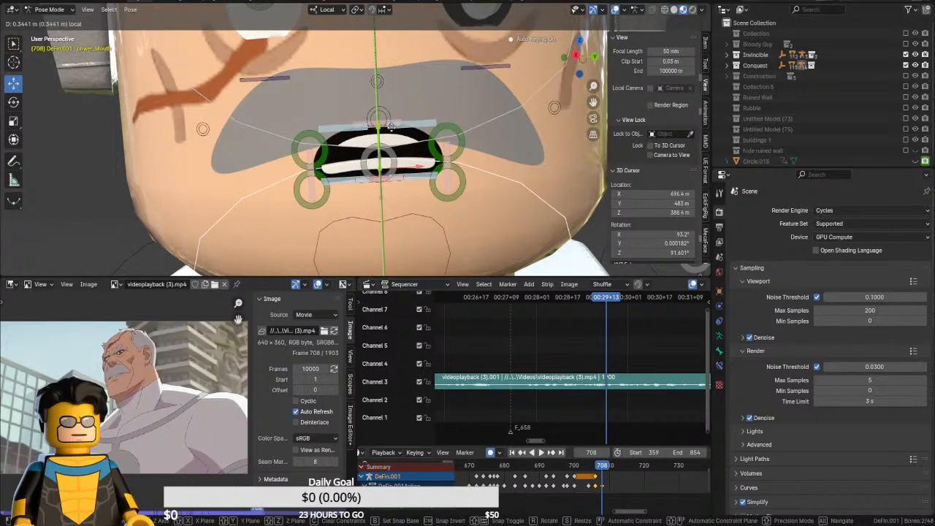
click(392, 127)
click(315, 157)
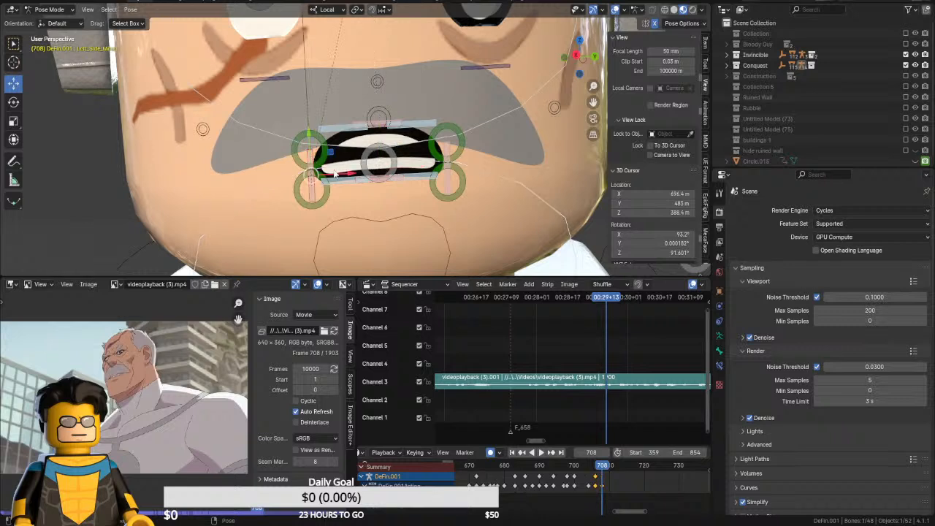
key(g)
click(363, 136)
Lower the upper lip bone slightly and bring the top teeth down at frame 708
click(378, 82)
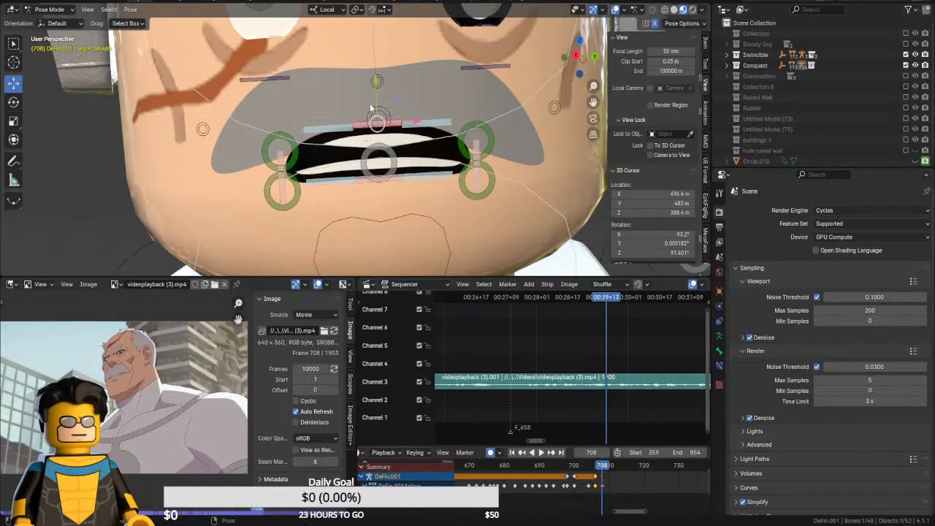
key(g)
click(415, 142)
click(402, 142)
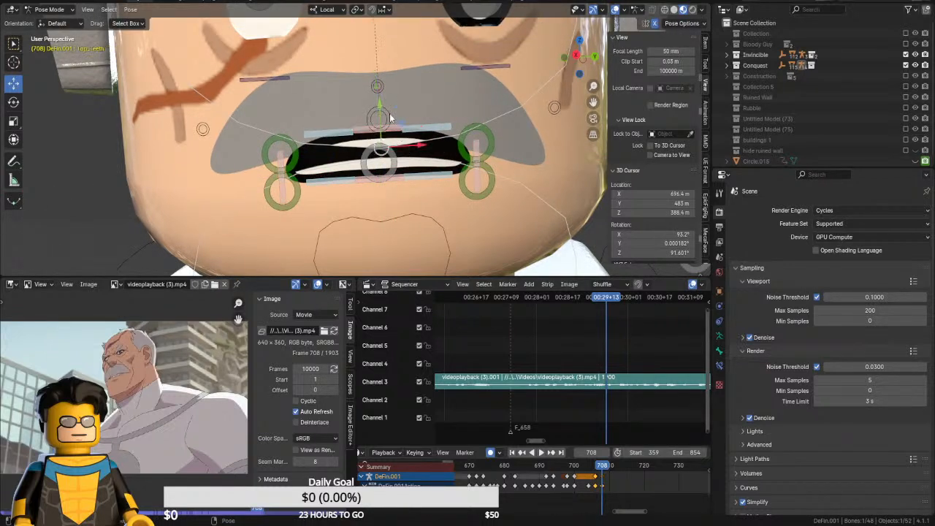
drag(382, 114, 449, 126)
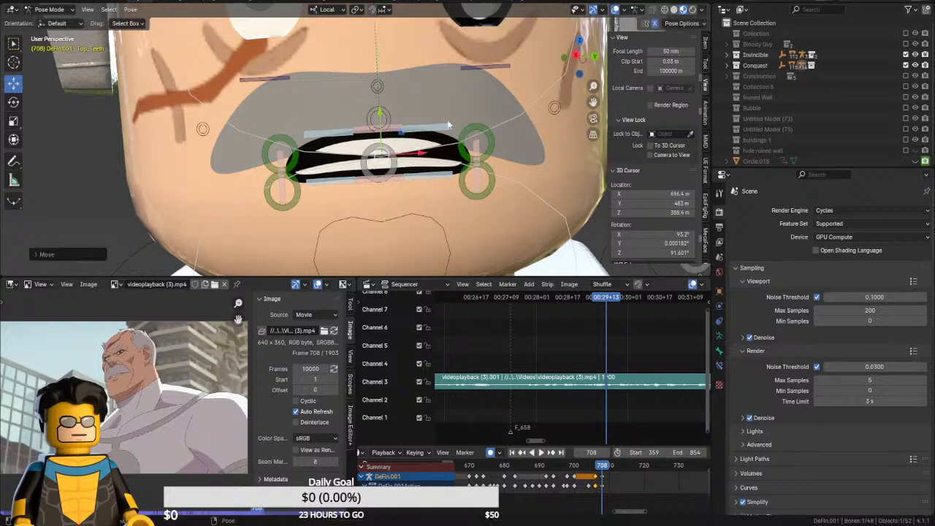
At frame 710, raise the lower lip slightly and pull the mouth corners a little inward
key(Right)
key(Right)
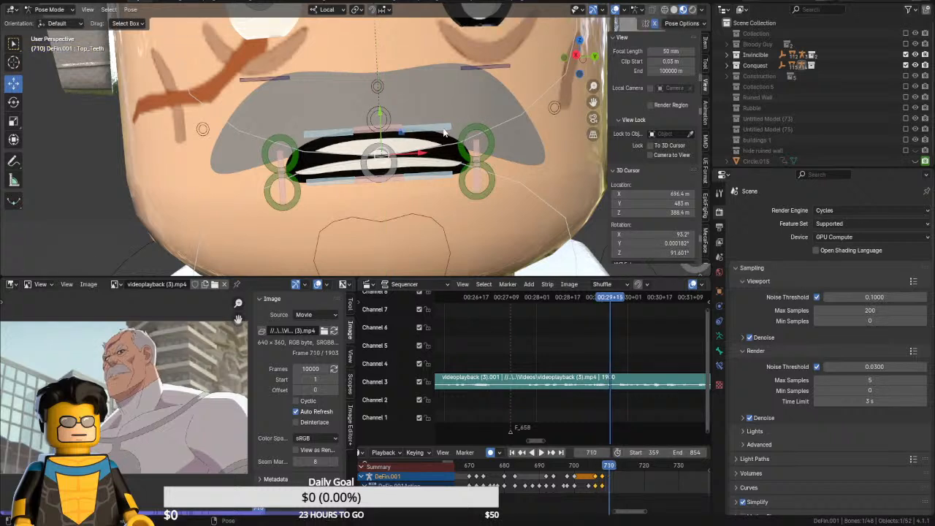
click(400, 180)
drag(380, 147, 378, 137)
click(284, 160)
drag(314, 174, 321, 175)
At frame 712, raise the top teeth and lower the bottom teeth to hide both behind the lips
key(Right)
key(Right)
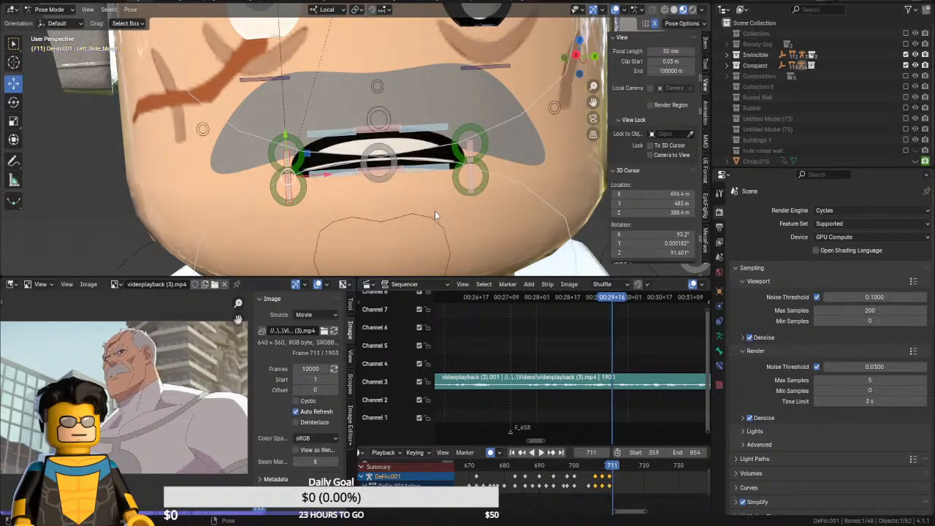
click(351, 161)
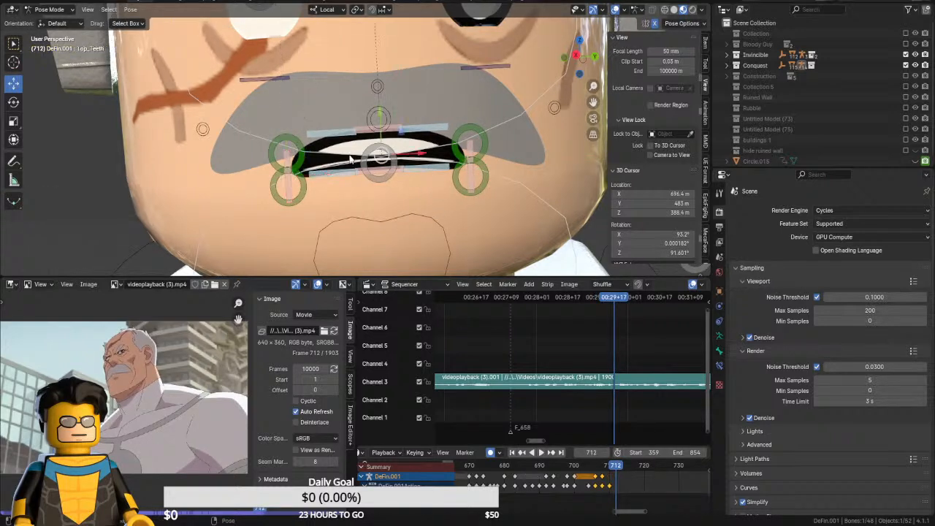
drag(374, 137, 388, 165)
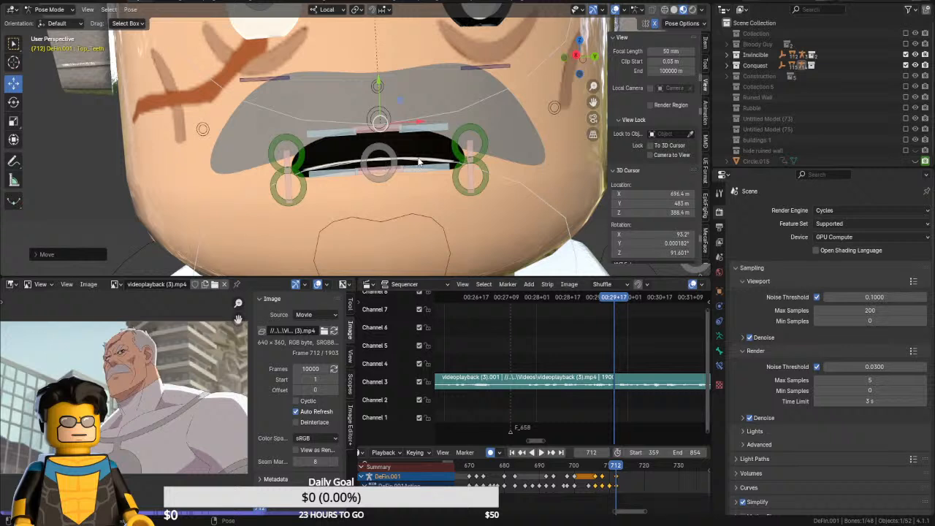
click(420, 162)
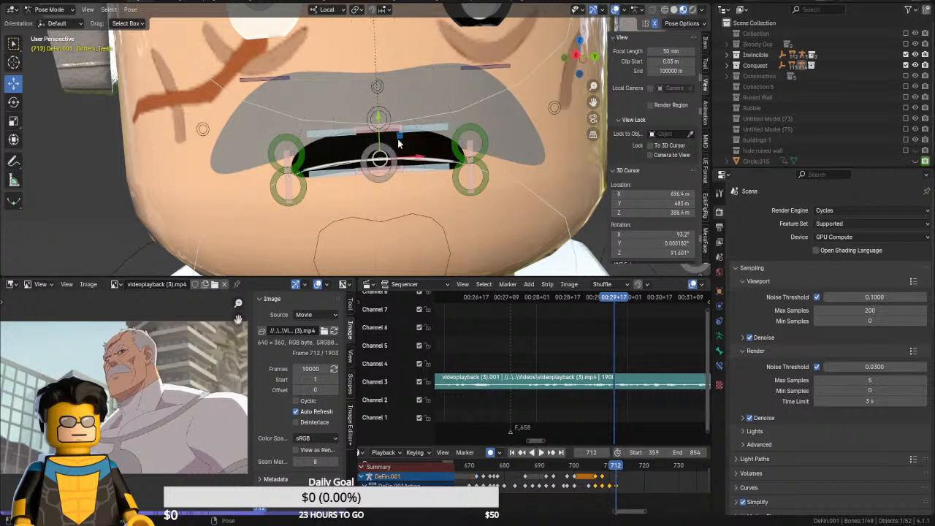
mouse_move(379, 136)
mouse_down()
mouse_move(381, 170)
mouse_move(378, 128)
mouse_move(378, 137)
mouse_up()
Raise the lower lip slightly at frame 712 and widen the mouth corners about 0.17 m along local X
click(387, 179)
click(377, 141)
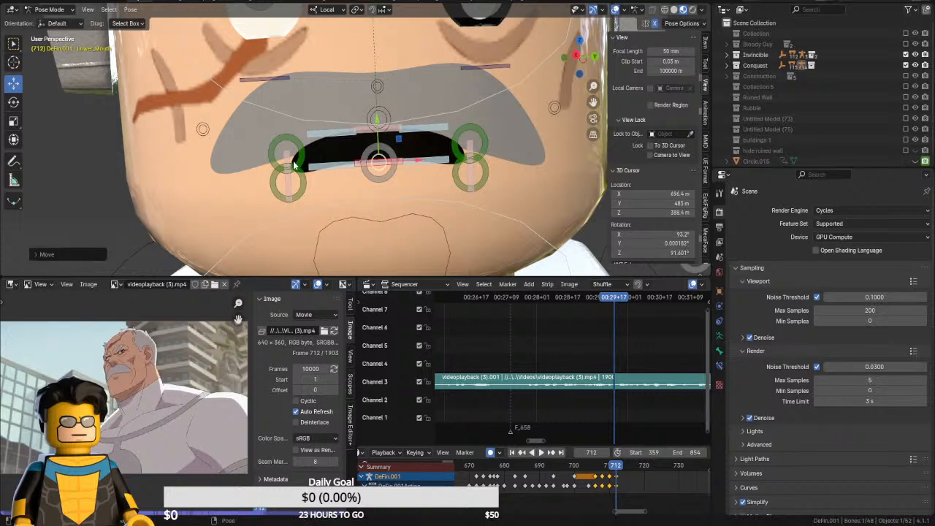
click(296, 166)
key(g)
key(x)
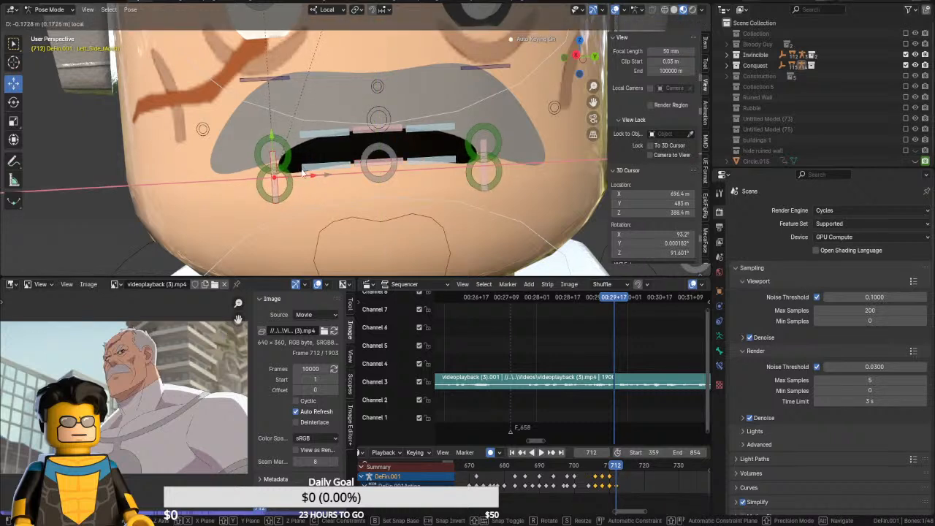
click(303, 169)
At frame 713, raise the lower lip bone slightly to close the mouth further
key(Right)
click(379, 164)
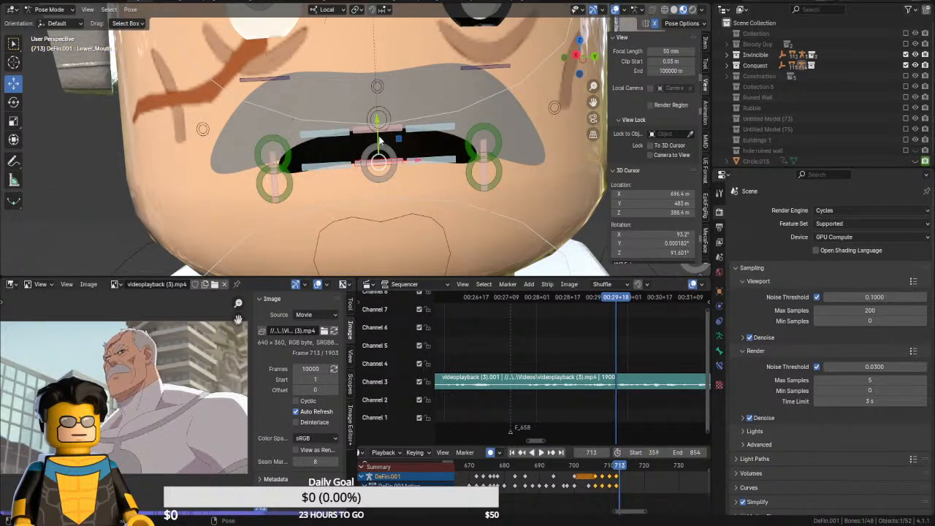
key(g)
click(478, 217)
At frame 714, open the mouth by lowering the lower lip bone about 0.43 m along local Y
key(Right)
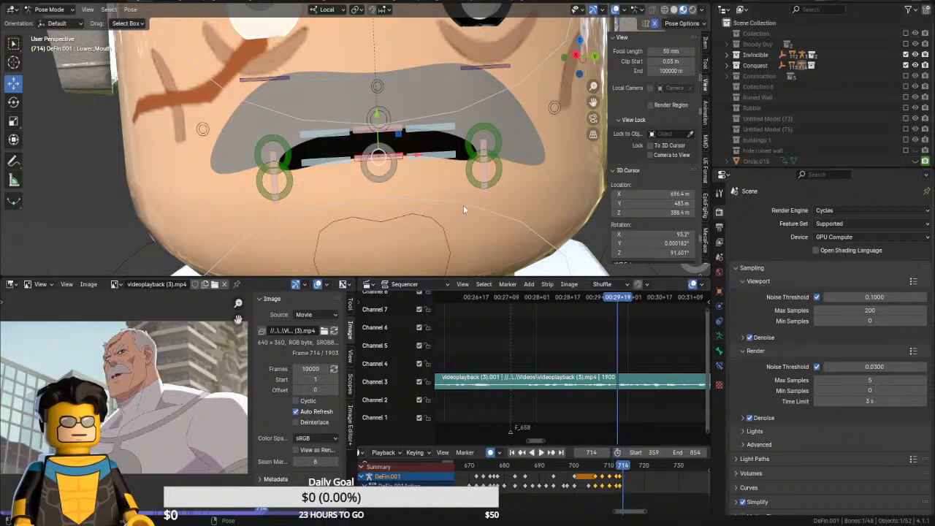
key(g)
key(y)
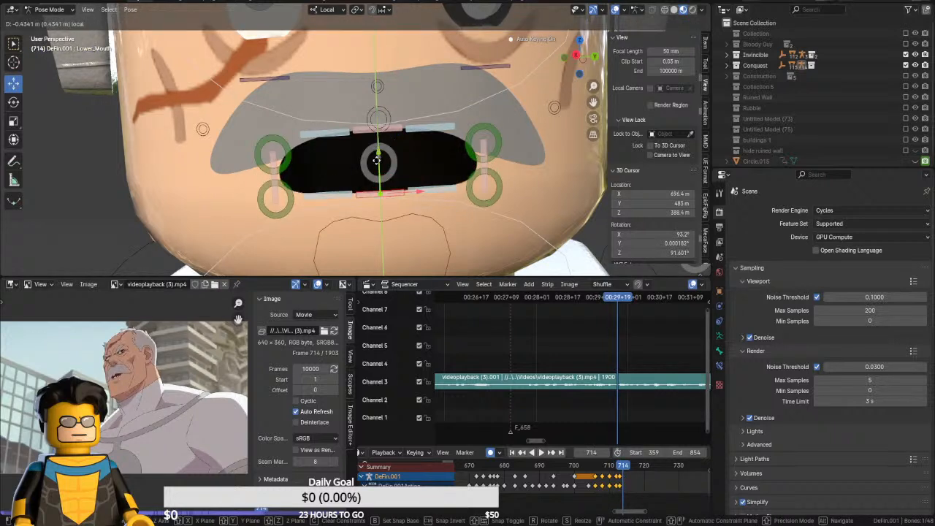
click(378, 163)
Move the top teeth down and the bottom teeth up along local Y to show both in the open mouth at frame 714
click(378, 115)
key(g)
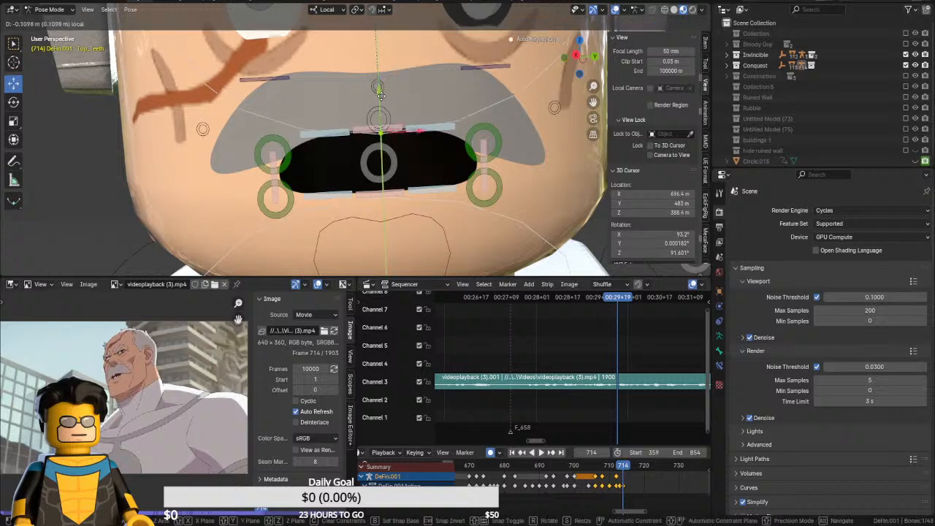
key(y)
click(379, 110)
click(379, 164)
key(g)
key(y)
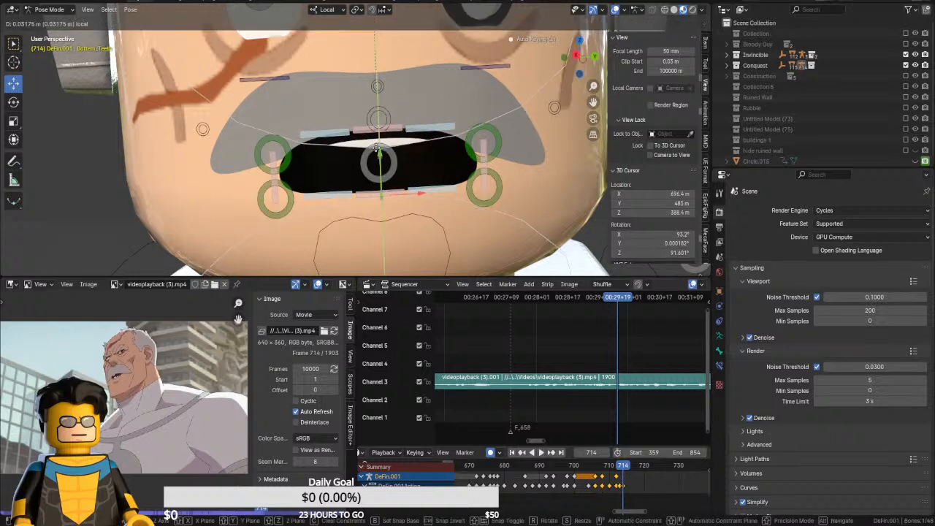
click(378, 132)
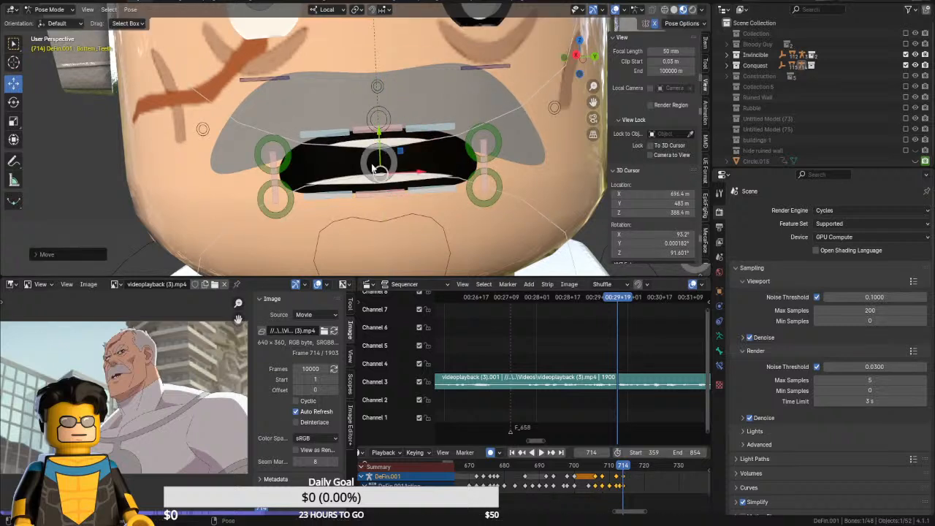
At frame 718, partly close the mouth by raising the lower lip bone about 0.35 m along local Y
key(Right)
key(Right)
key(Right)
key(Right)
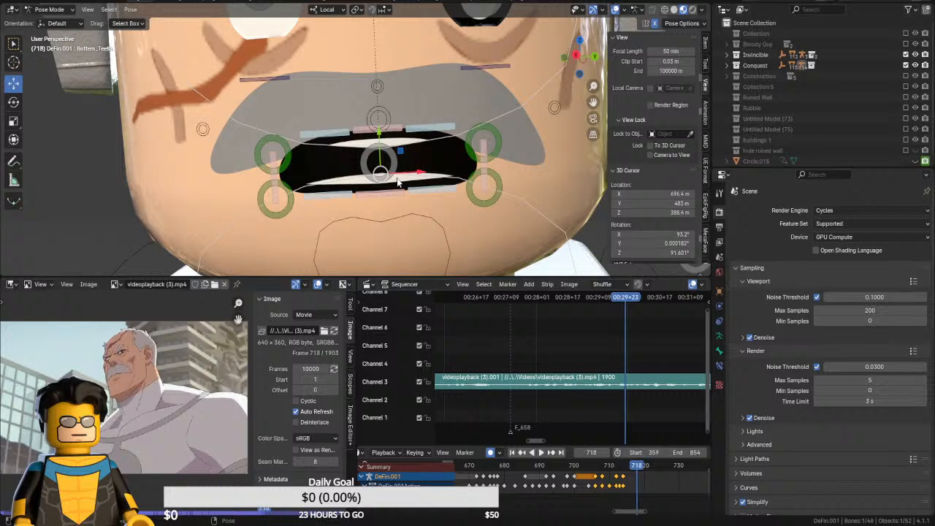
click(395, 175)
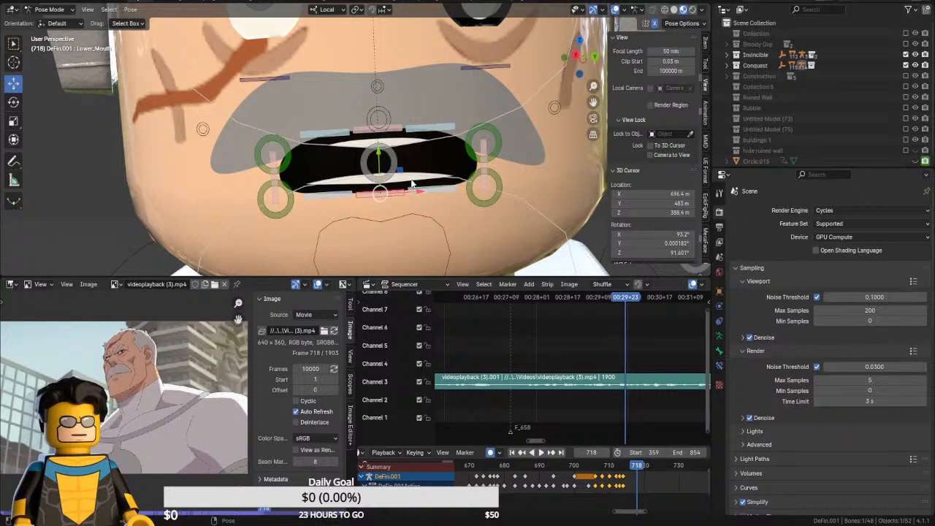
key(g)
key(y)
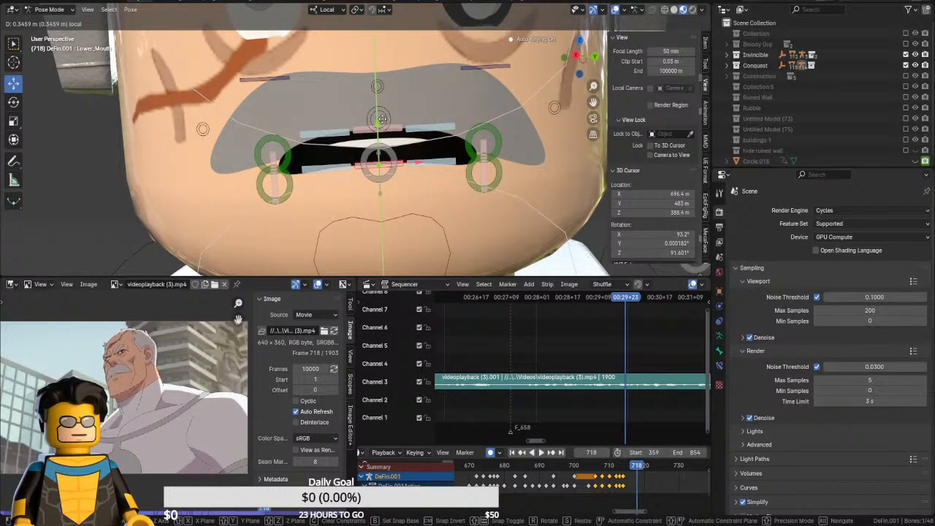
click(383, 122)
Adjust the top teeth along local Y and pull the mouth corners slightly inward at frame 718
click(414, 147)
drag(378, 117, 414, 148)
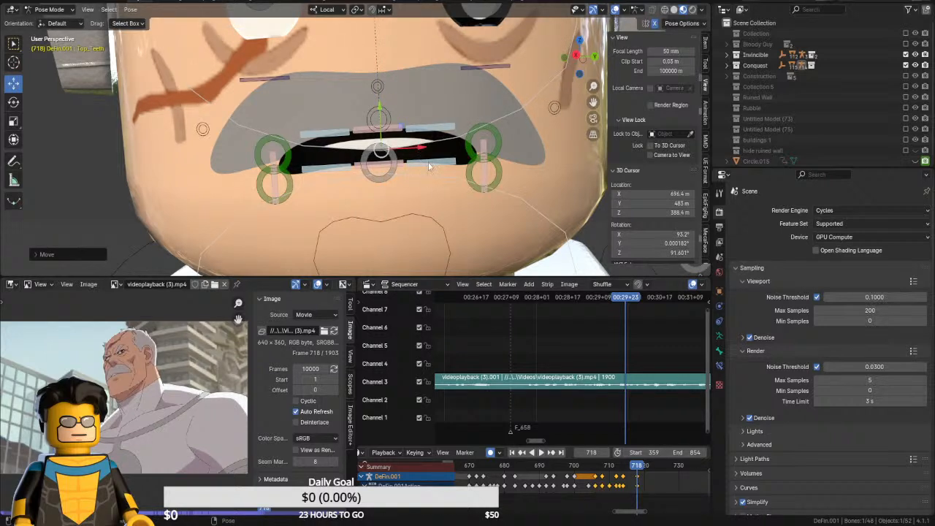
key(Right)
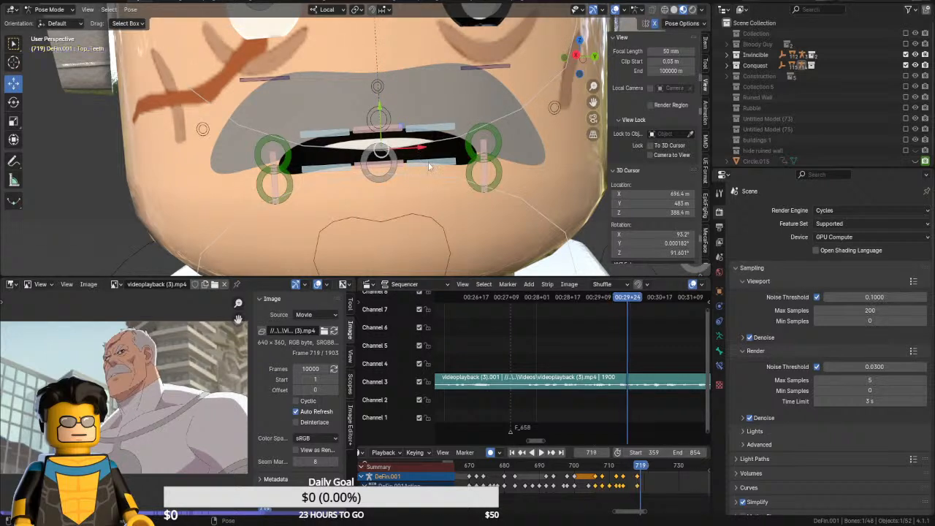
key(Left)
click(279, 162)
drag(278, 162, 358, 174)
At frame 722, widen the mouth corners and lower the lower lip to open the mouth wide
key(Right)
key(Right)
key(Right)
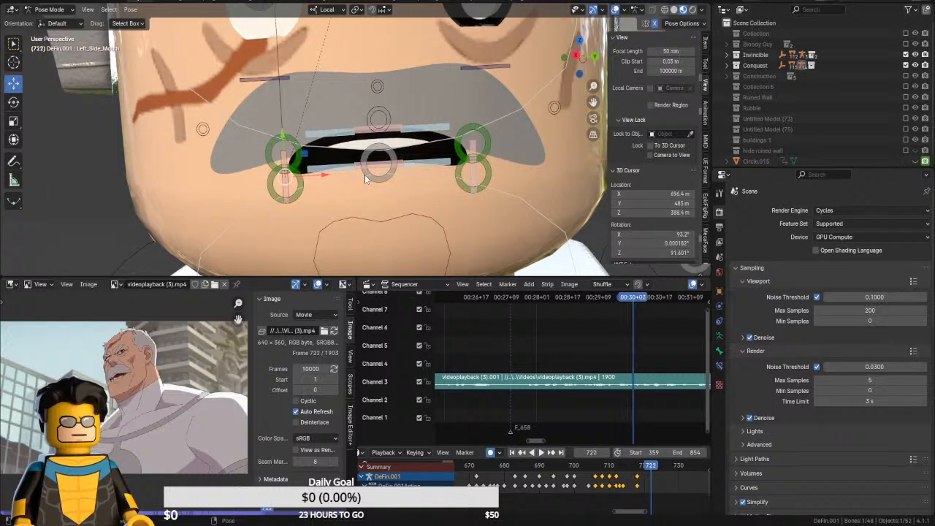
key(Right)
drag(304, 169, 276, 170)
click(381, 138)
drag(380, 141, 410, 184)
Lower the bottom teeth and raise the upper lip slightly along local Y at frame 722
click(422, 176)
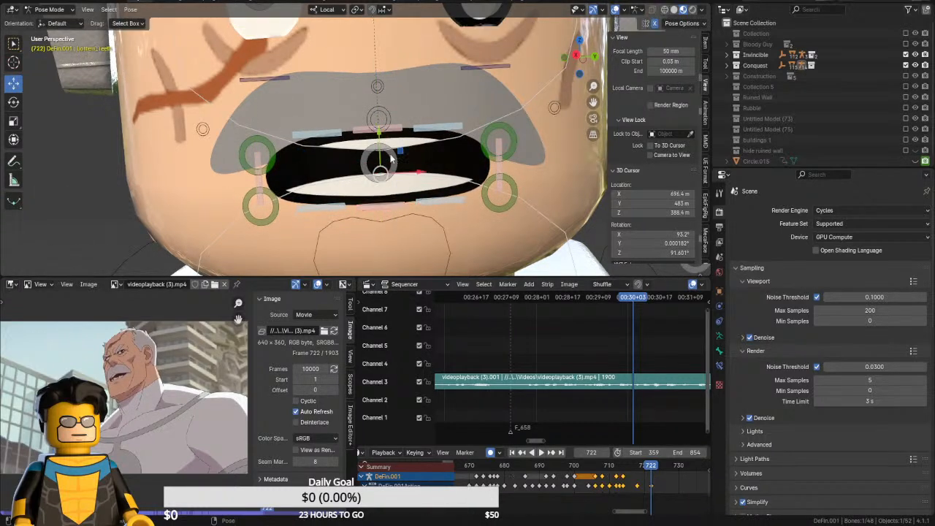
drag(380, 150, 380, 164)
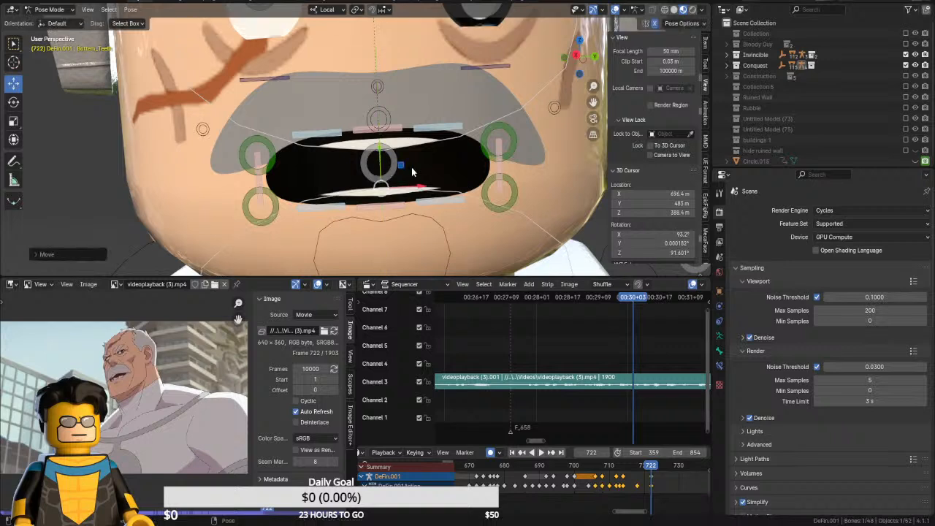
click(392, 137)
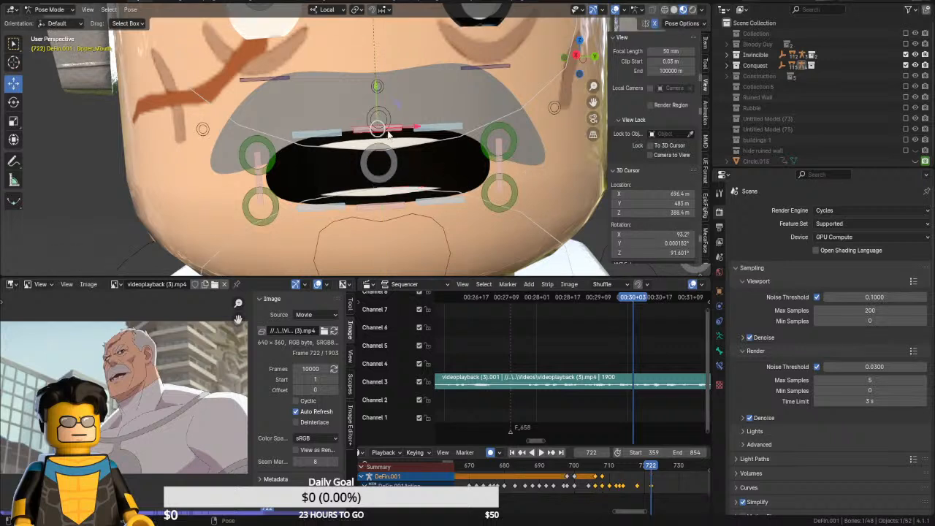
drag(378, 114, 379, 104)
click(420, 146)
At frame 724, raise the lower lip and bottom teeth together along local Y to narrow the mouth opening
key(Right)
key(Right)
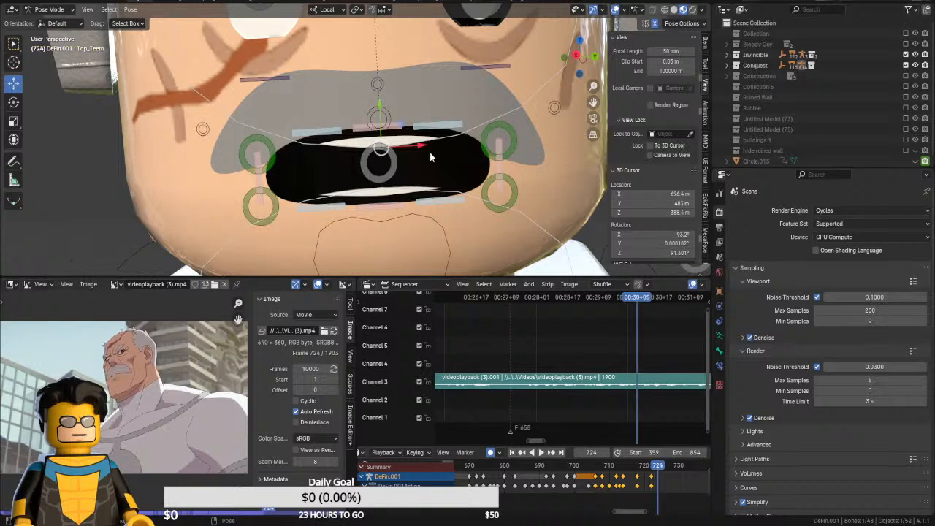
click(386, 207)
key(g)
key(y)
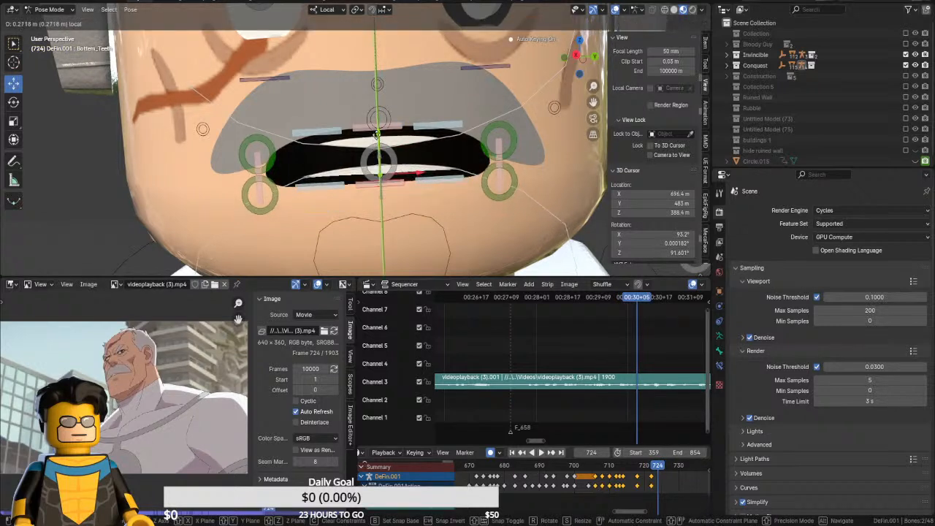
click(373, 131)
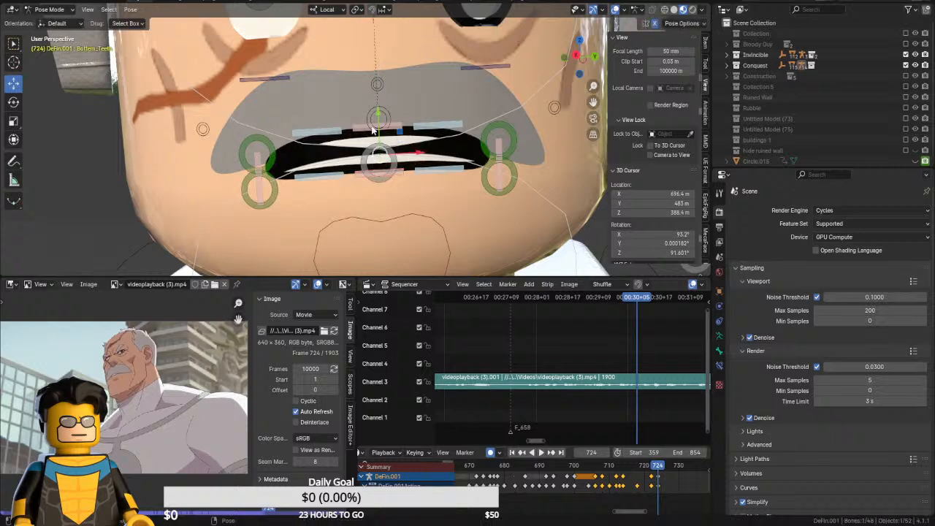
Lower the bottom teeth out of sight behind the lower lip and pull the mouth corners inward at frame 724
key(g)
key(y)
click(304, 162)
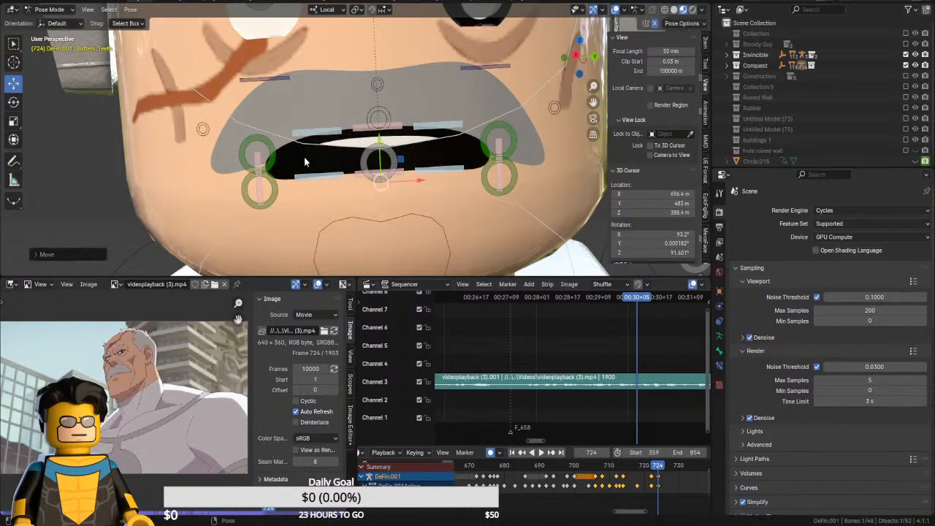
click(256, 160)
key(g)
click(318, 155)
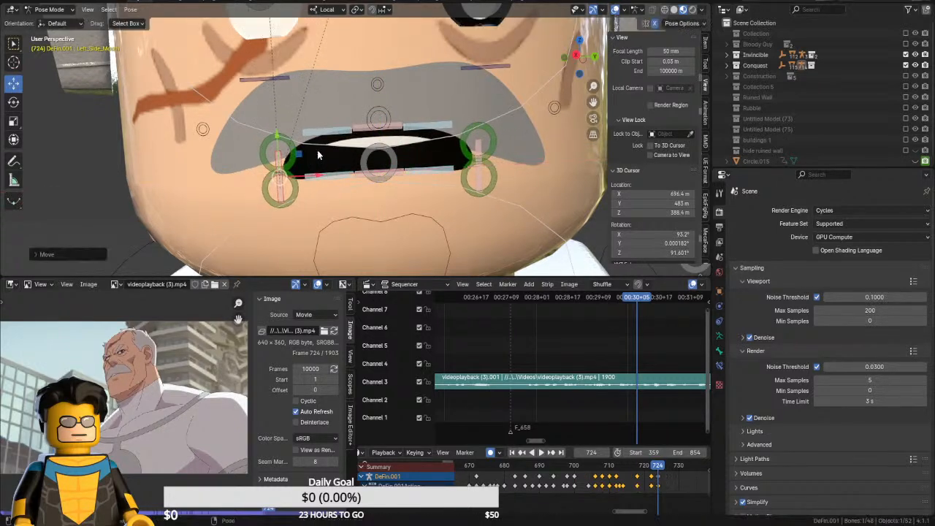
Raise the lower lip slightly and nudge the mouth corners up along local Y at frame 724
click(379, 162)
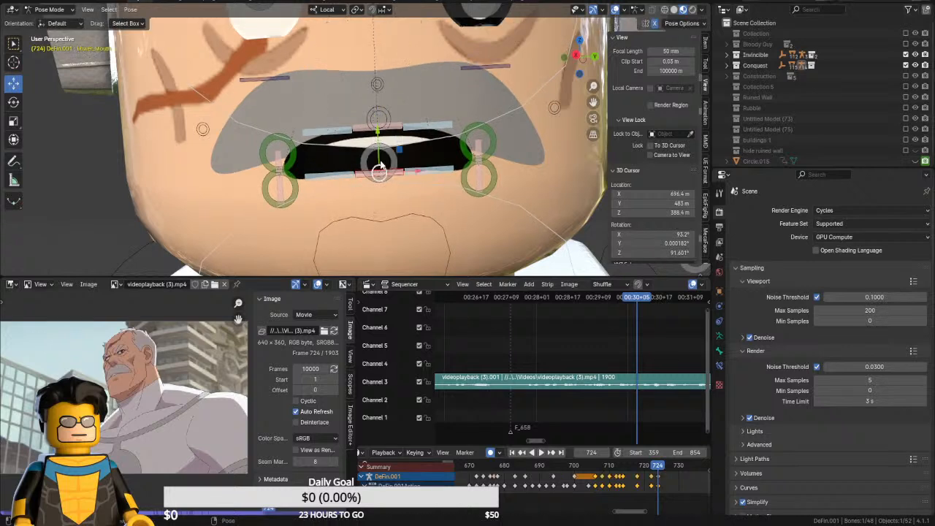
key(g)
key(y)
click(377, 130)
click(280, 159)
key(g)
key(y)
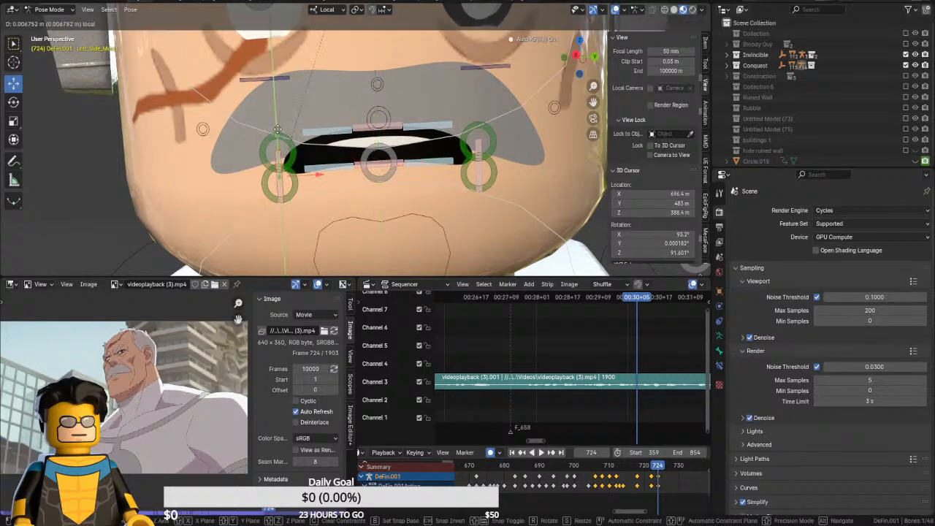
click(278, 130)
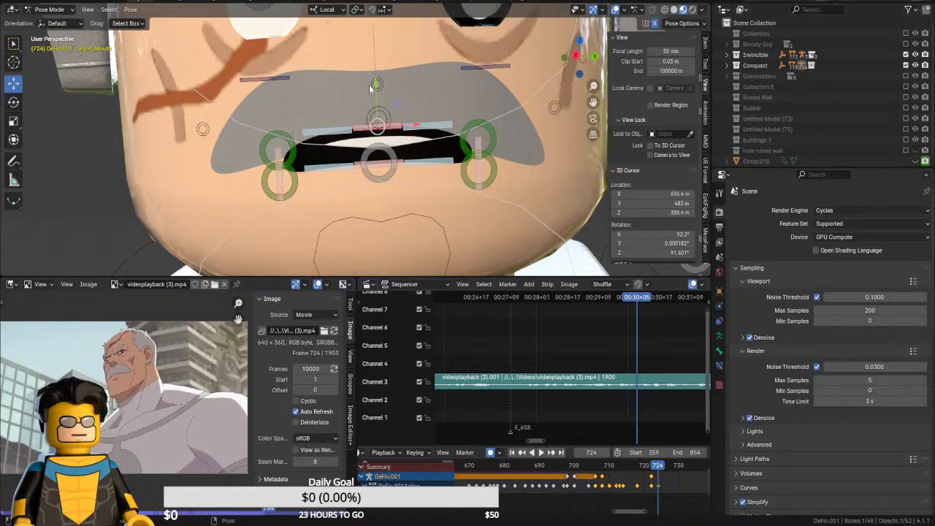
Lower the upper lip bone slightly along local Y at frame 724 to cover more of the top teeth
click(377, 115)
key(g)
key(y)
click(381, 108)
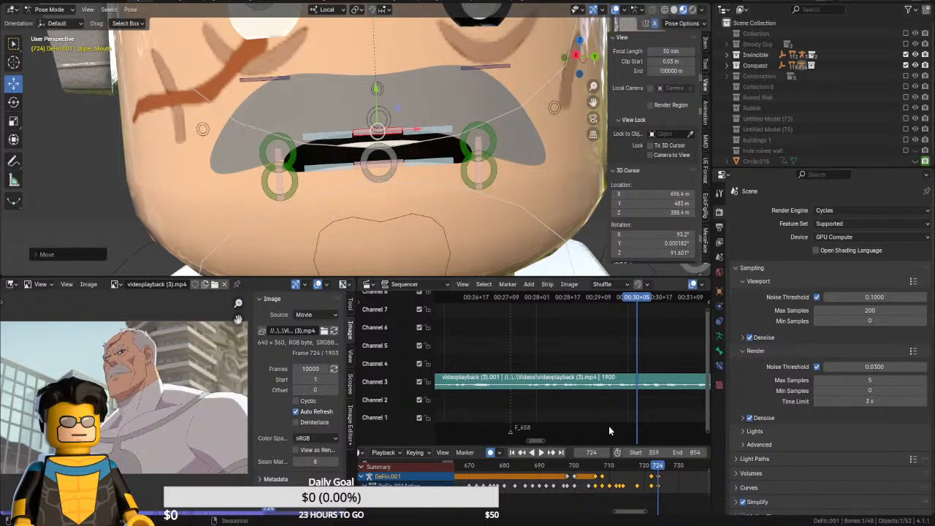
At frame 727, open the mouth by lowering the lower lip bone along local Y until the bottom teeth show
middle_drag(667, 480, 611, 481)
key(Right)
key(Right)
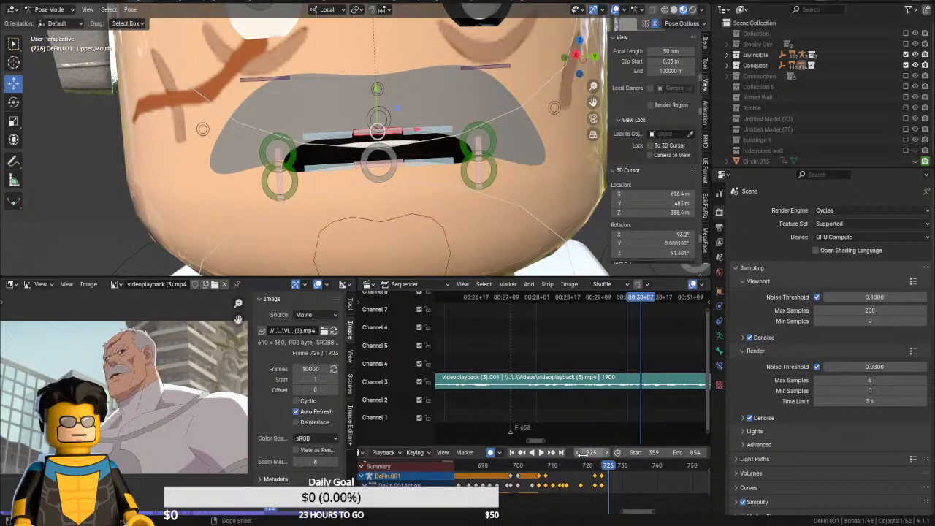
key(Right)
click(382, 167)
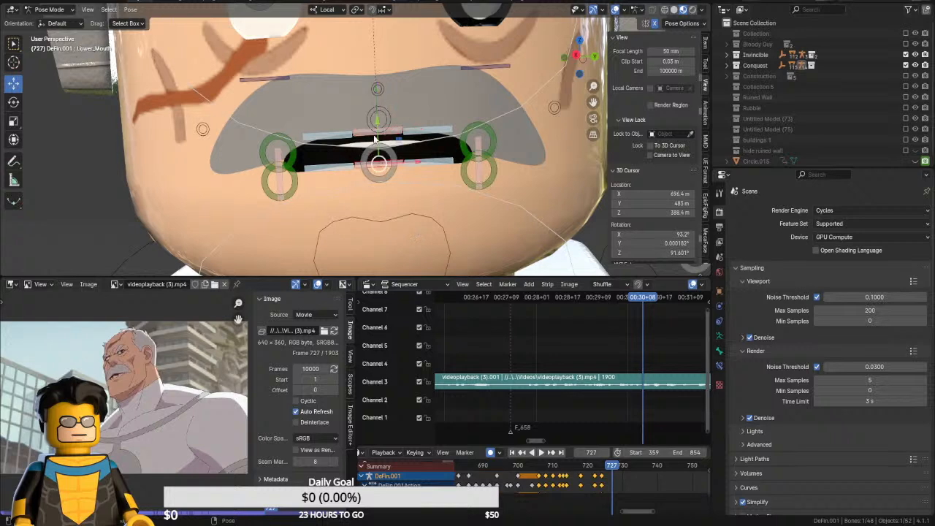
key(g)
key(y)
click(357, 159)
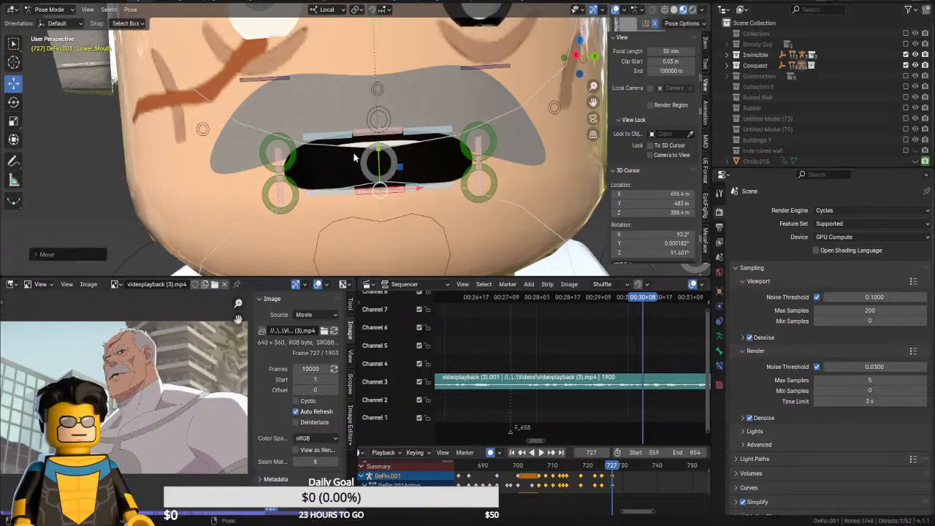
key(g)
key(y)
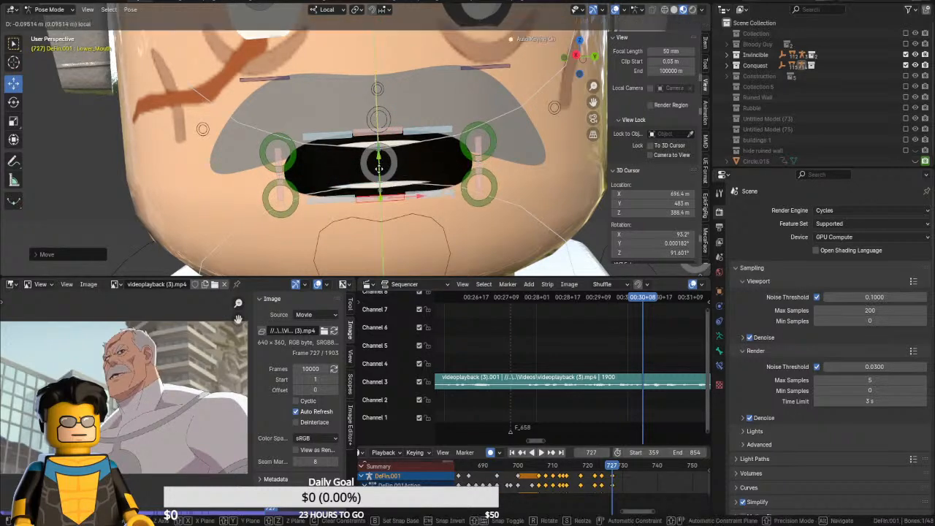
click(380, 173)
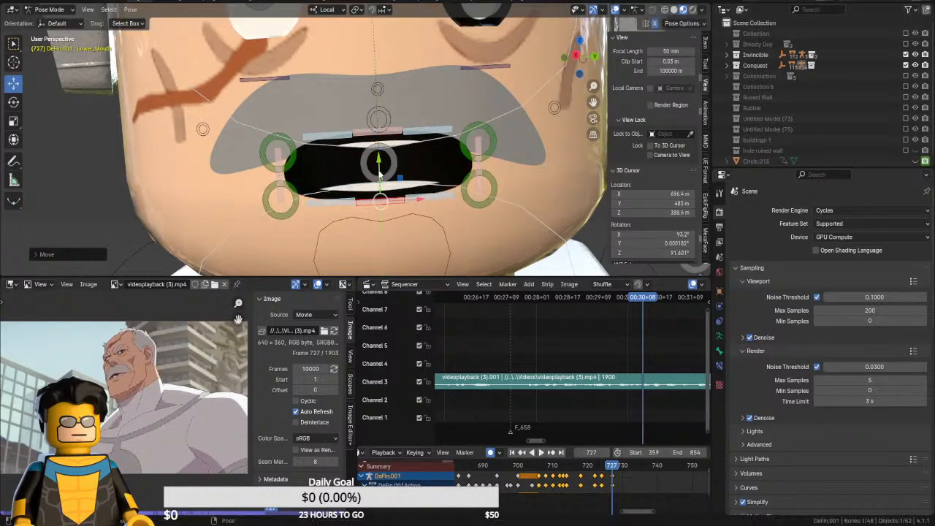
Widen the mouth corners about 0.17 m along local X at frame 727
click(281, 162)
key(g)
key(x)
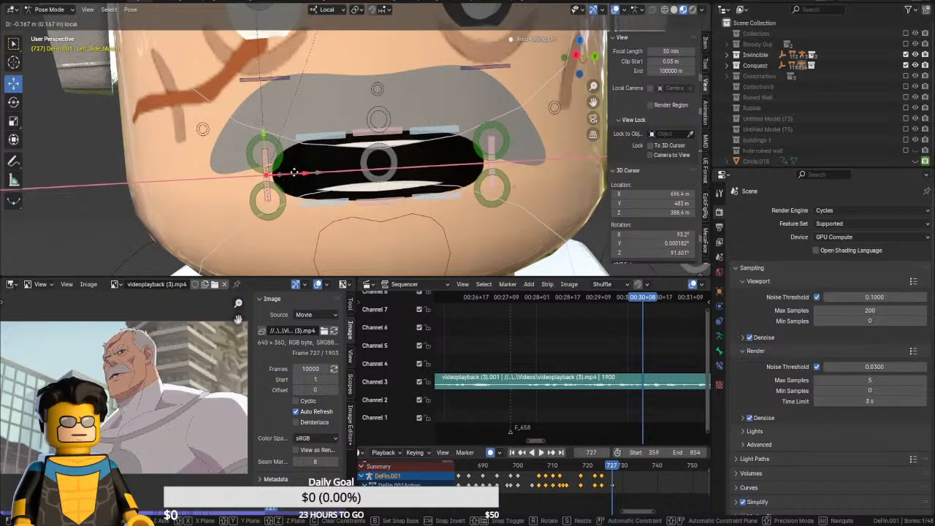
click(294, 172)
At frame 729, raise the lower lip along local Y and lower the bottom teeth out of sight behind it
key(Right)
key(Right)
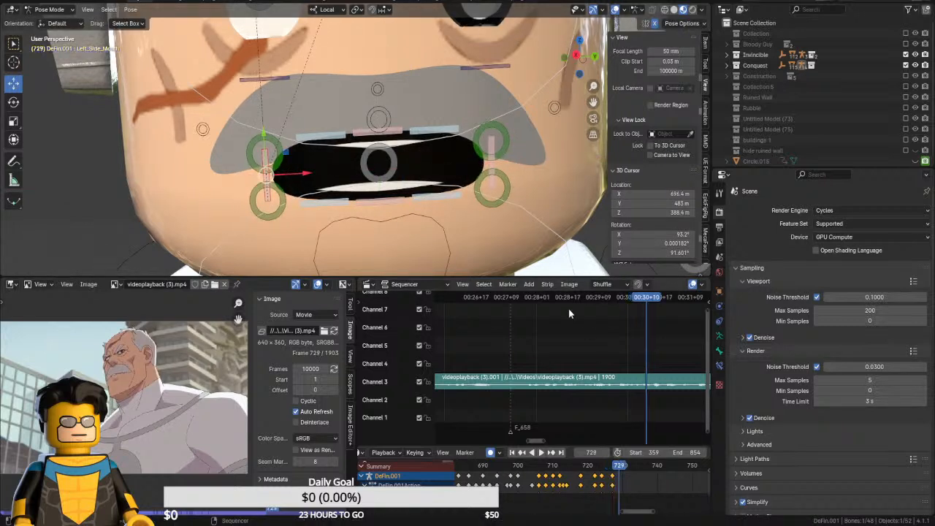
click(372, 196)
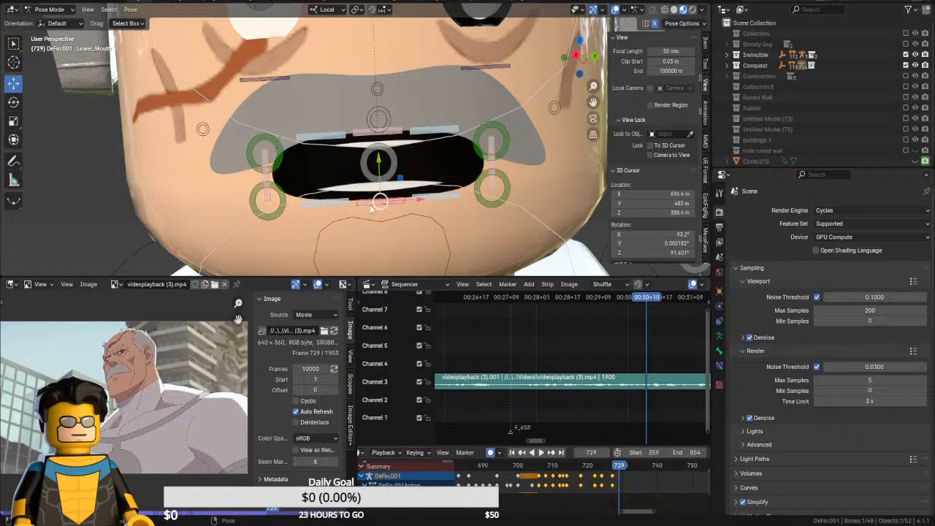
drag(378, 177, 311, 159)
click(329, 167)
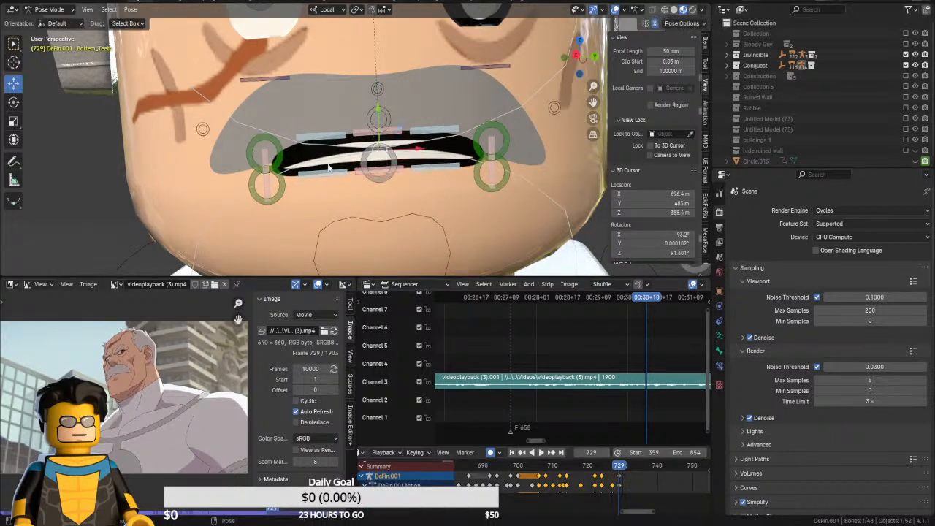
drag(377, 118, 378, 146)
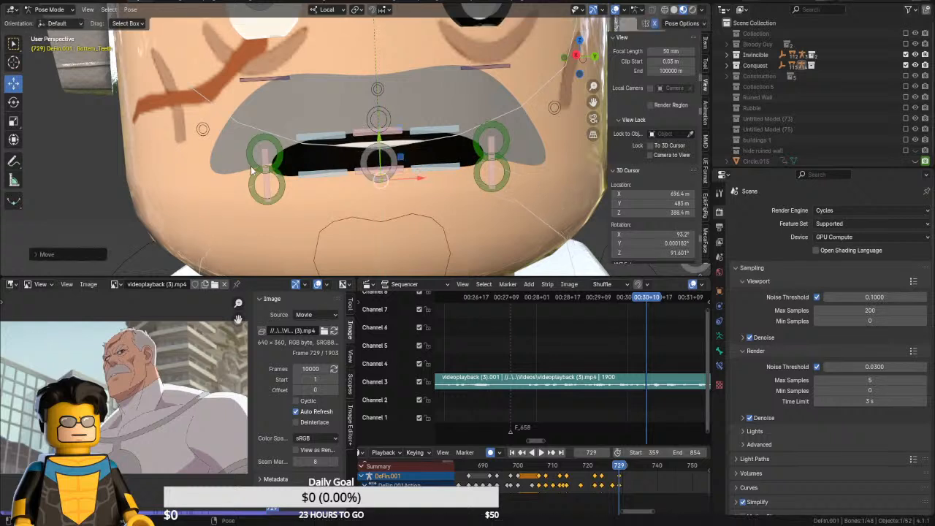
Pull the mouth corners inward and lower the upper lip slightly at frame 729
click(269, 165)
drag(297, 174, 312, 165)
click(366, 132)
drag(377, 104, 378, 113)
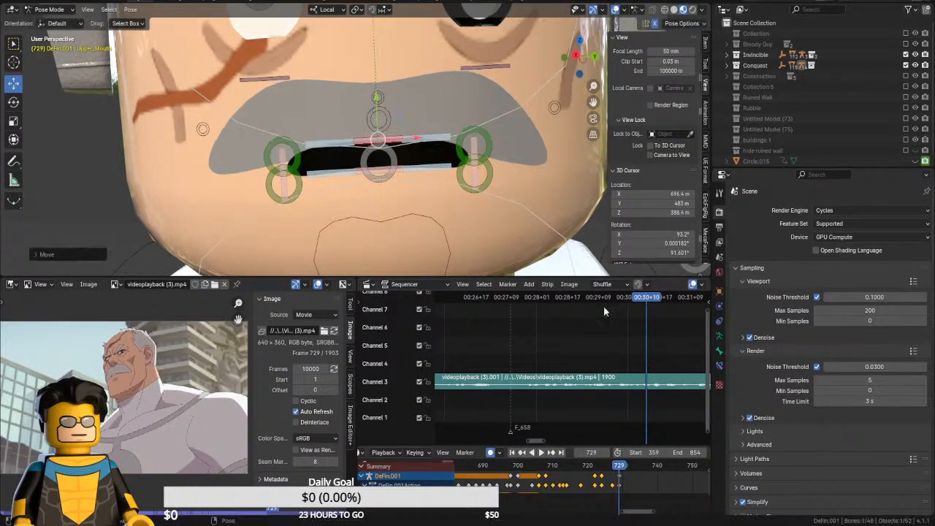
At frame 731, widen the mouth by moving the side bone outward along local X
key(Right)
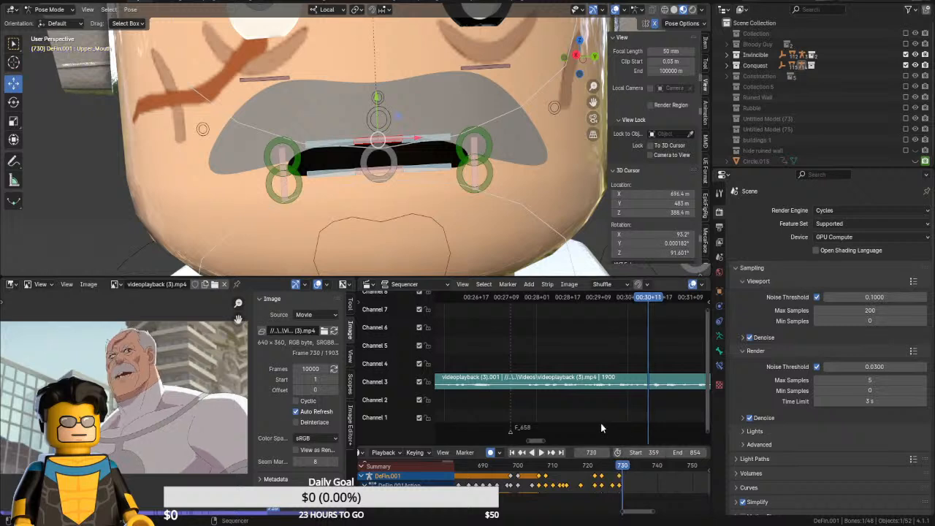
key(Right)
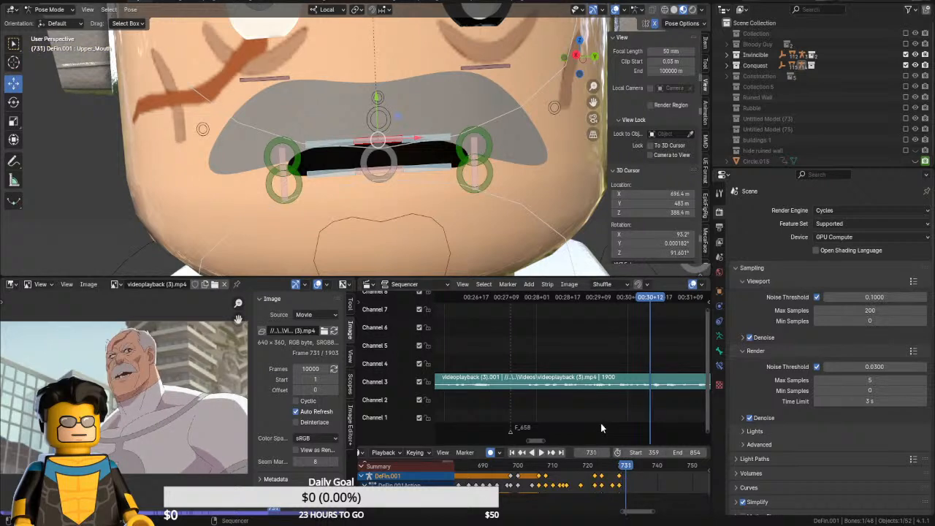
click(286, 168)
mouse_move(320, 173)
mouse_down()
mouse_move(291, 174)
mouse_move(304, 174)
mouse_up()
Open the mouth at frame 731 by lowering the lower lip, and lower the bottom teeth along local Y
click(370, 172)
drag(379, 130, 380, 173)
click(410, 180)
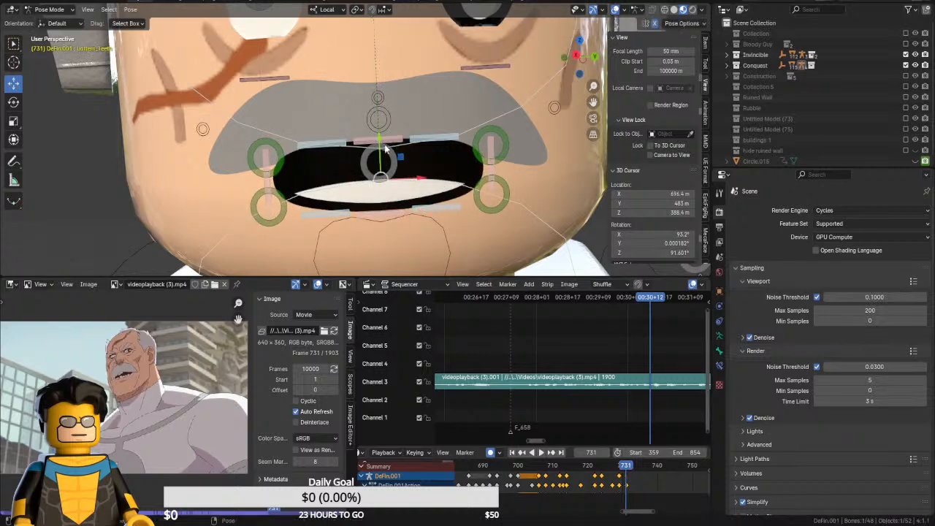
drag(381, 140, 382, 153)
Raise the upper lip slightly and move the top teeth down into the open mouth at frame 731
click(399, 140)
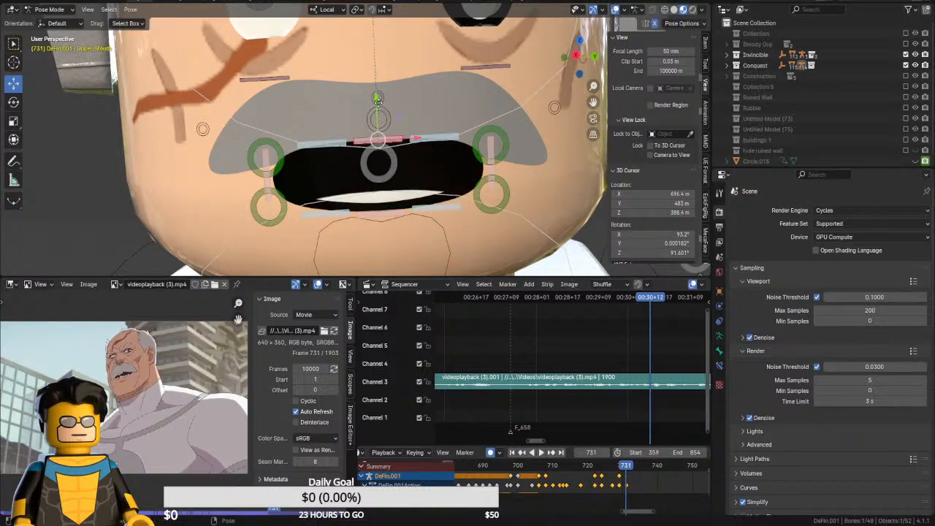
drag(378, 104, 381, 118)
click(408, 147)
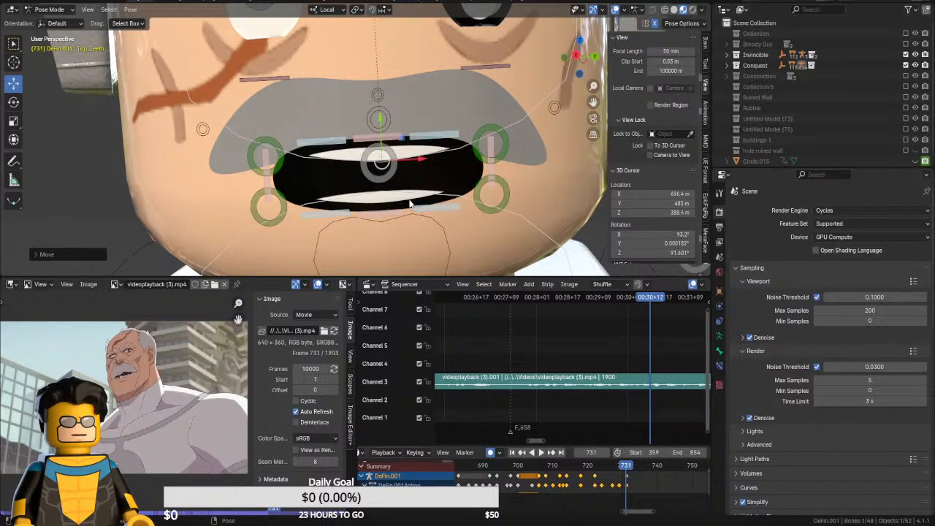
Raise the top teeth at frame 729 so they tuck behind the upper lip
key(Left)
key(Left)
key(Left)
key(Left)
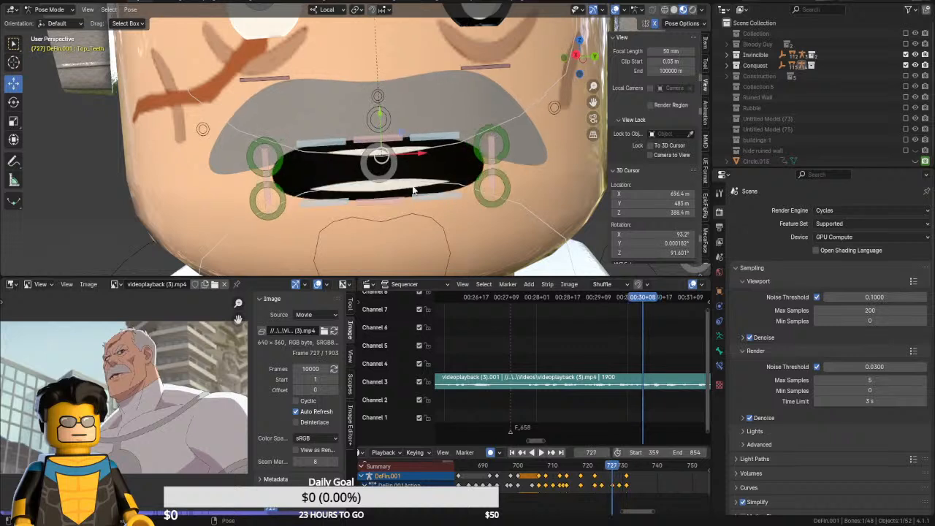
mouse_move(381, 119)
mouse_down()
mouse_move(383, 108)
mouse_move(382, 128)
mouse_move(380, 108)
mouse_up()
key(Right)
key(Right)
key(Left)
key(Left)
key(Left)
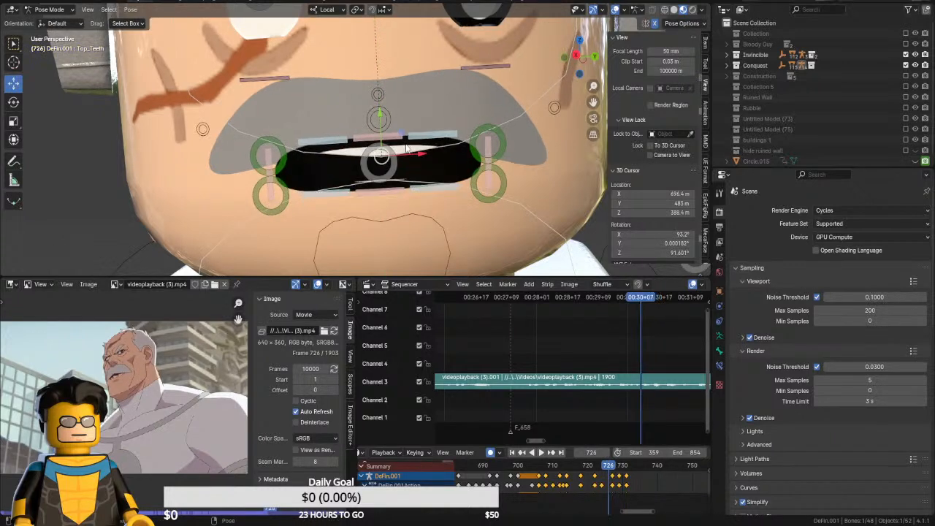
Raise the top teeth at frame 725 until they are hidden behind the upper lip
key(Left)
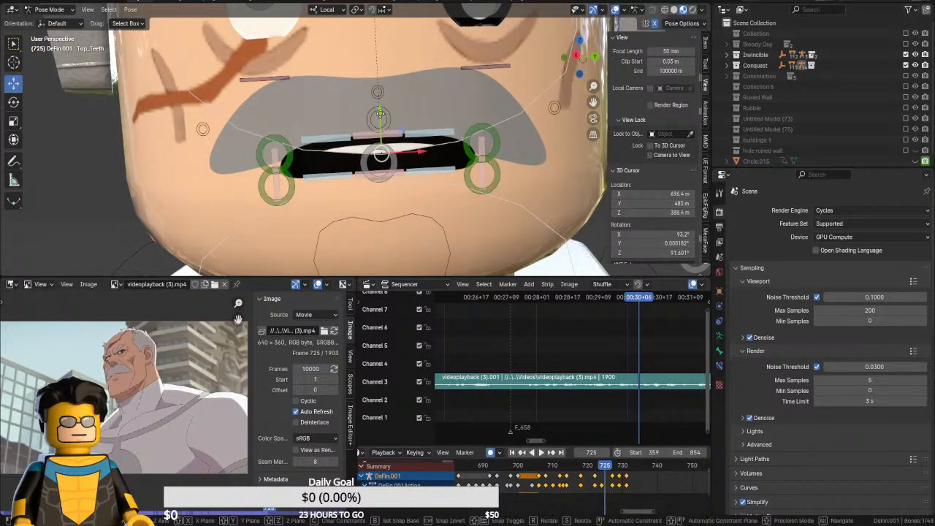
drag(381, 122, 392, 105)
key(ctrl+z)
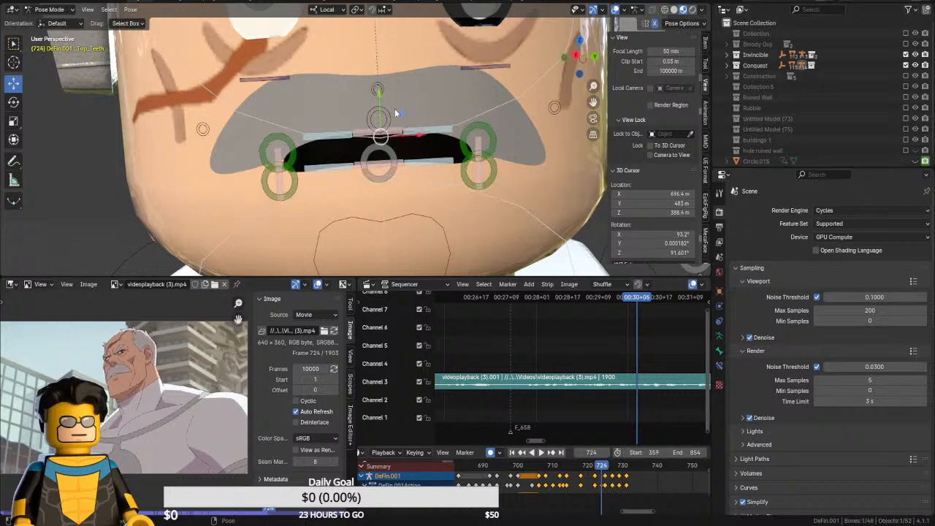
key(ctrl+shift+z)
key(ctrl+z)
key(ctrl+shift+z)
key(Right)
key(Right)
key(Right)
key(Right)
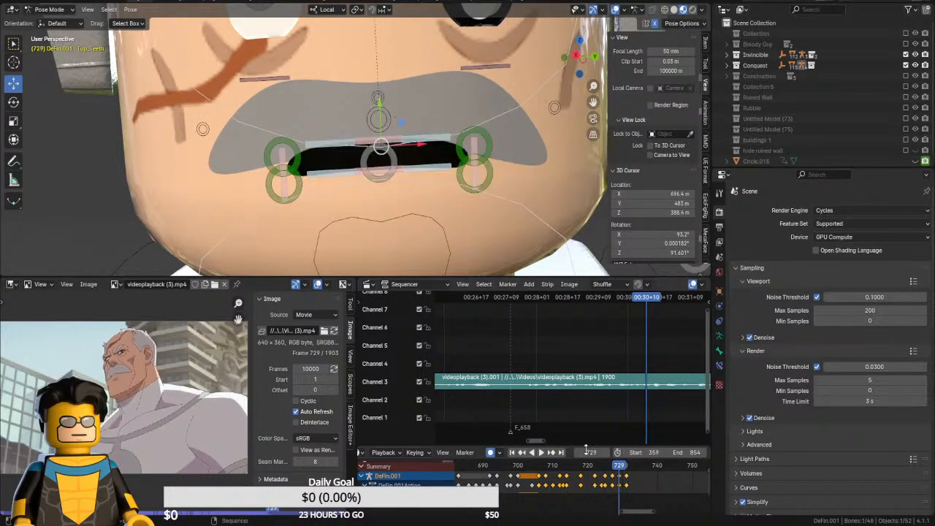
At frame 727, raise the bottom teeth slightly along local Y and lower the top teeth into the open mouth
key(Left)
key(Left)
right_click(531, 180)
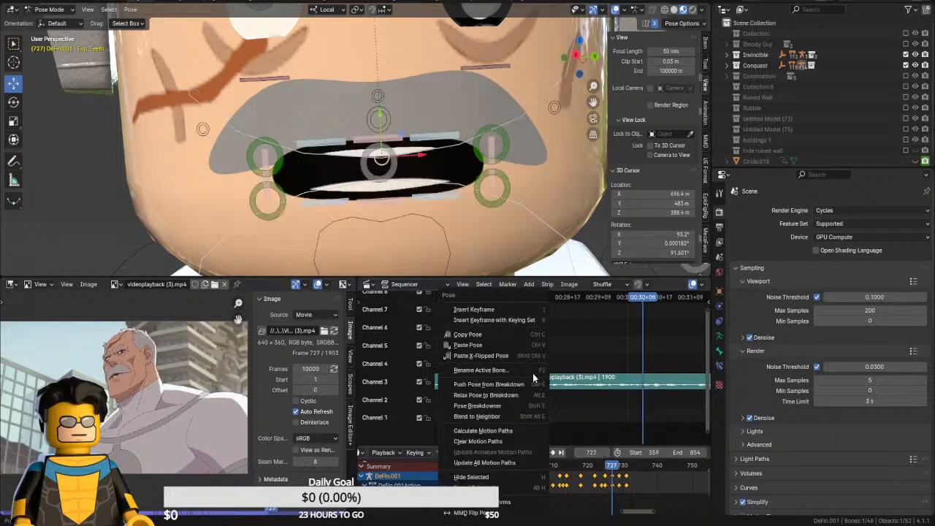
click(543, 347)
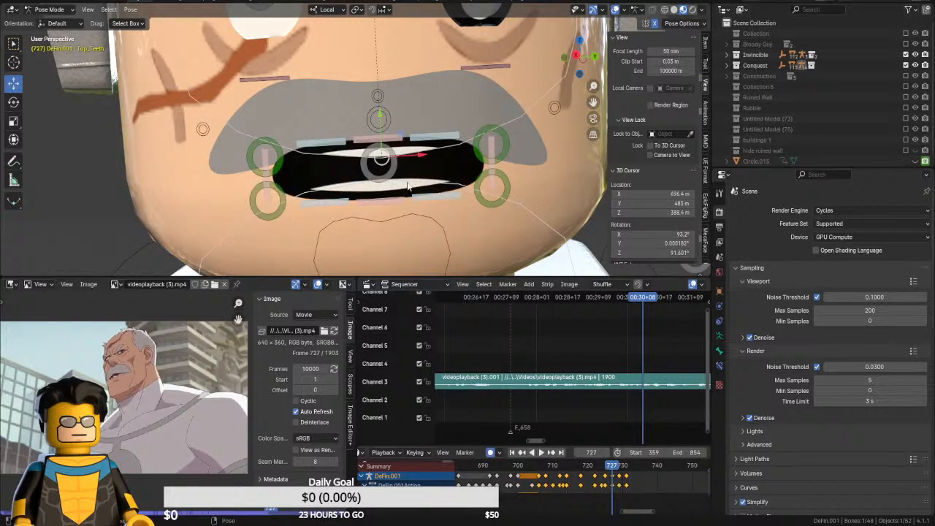
key(g)
key(y)
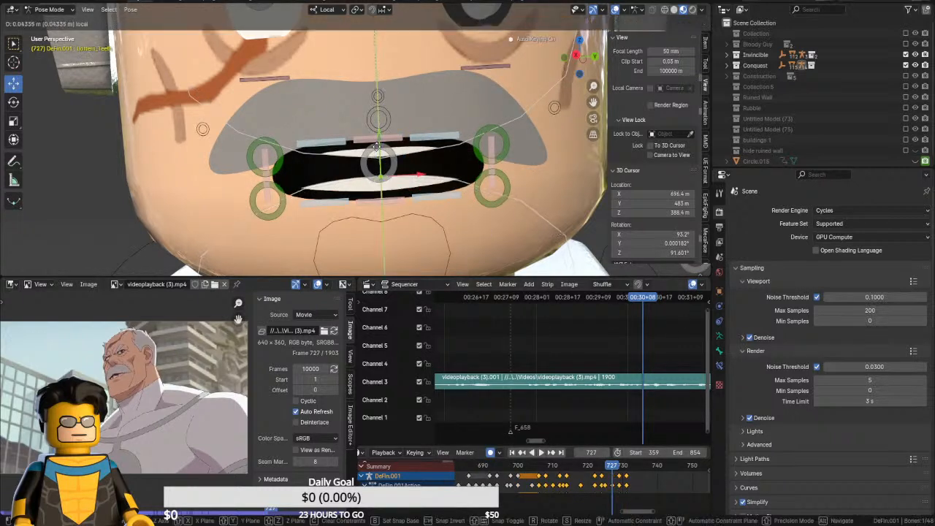
drag(376, 146, 380, 130)
click(387, 156)
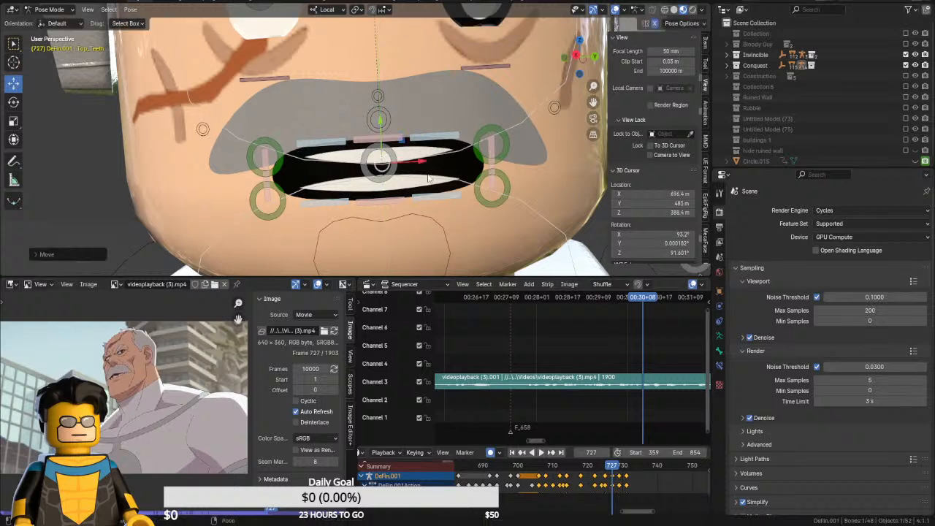
Play the mouth animation from about frame 706 and step through to frame 725, comparing the mouth shapes with the reference
key(Right)
key(Right)
key(Right)
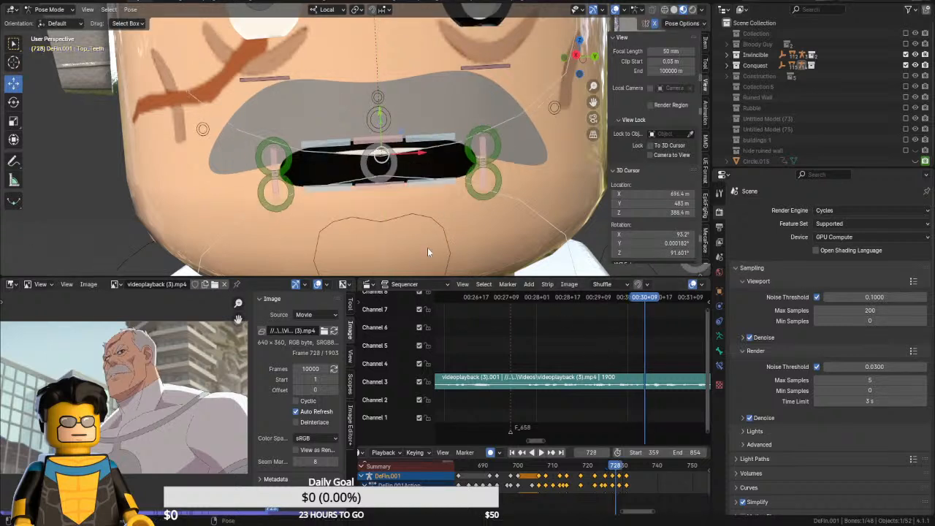
click(538, 469)
key(space)
key(space)
click(539, 469)
key(space)
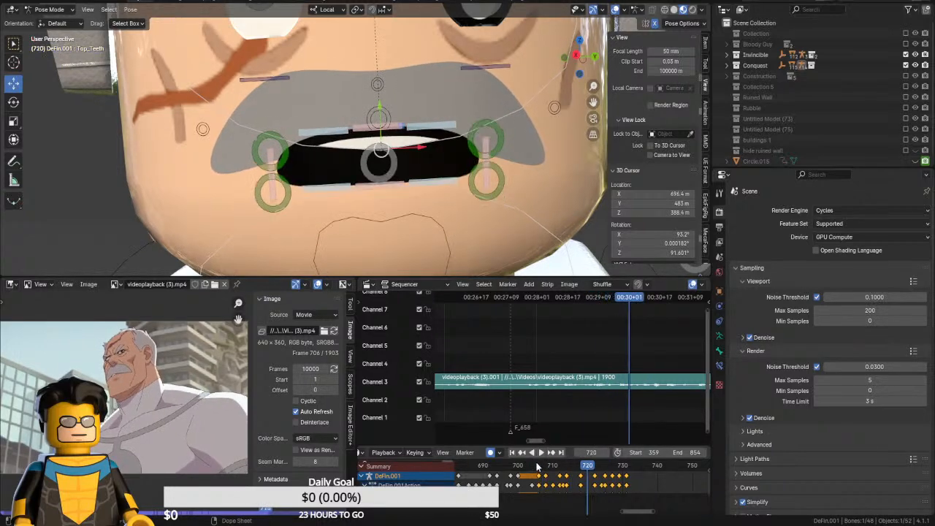
key(space)
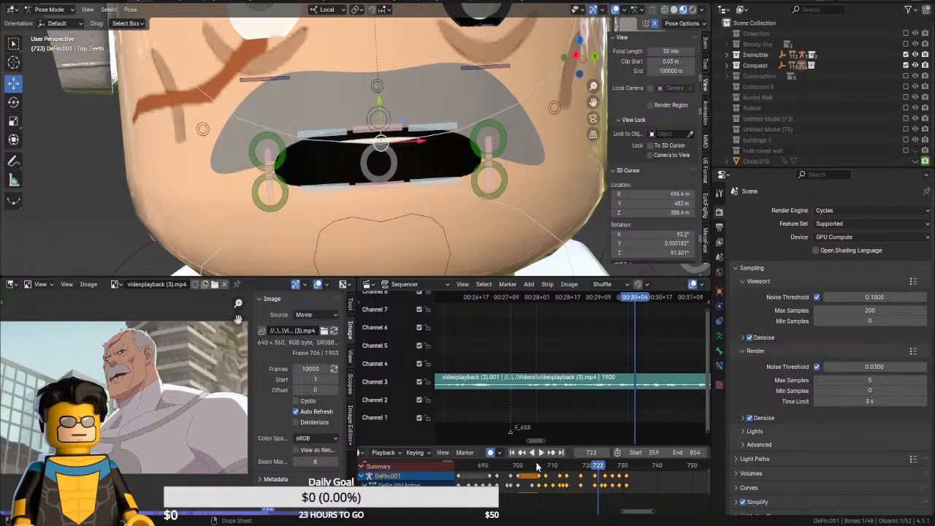
key(Right)
key(Right)
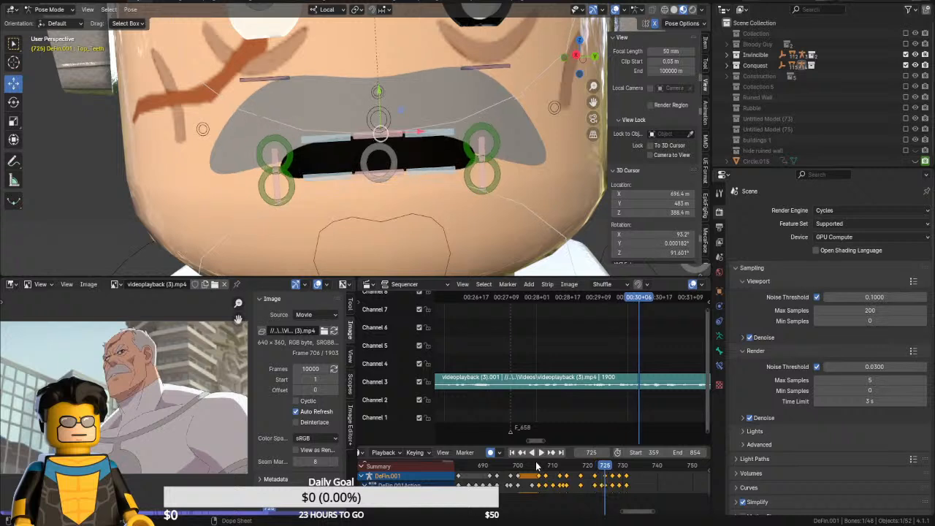
Try raising the lower lip about 0.14 m along local Y at frame 725 to narrow the mouth opening
key(Up)
click(608, 475)
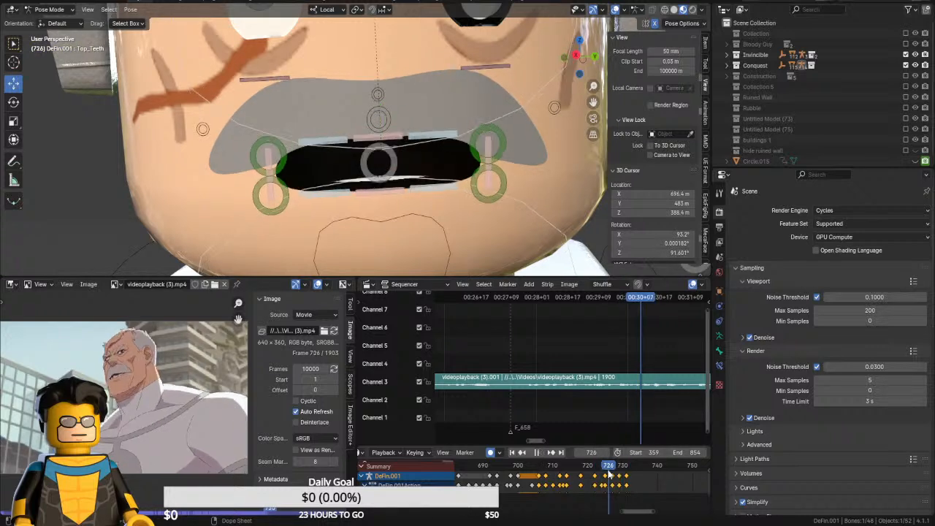
drag(608, 473, 606, 472)
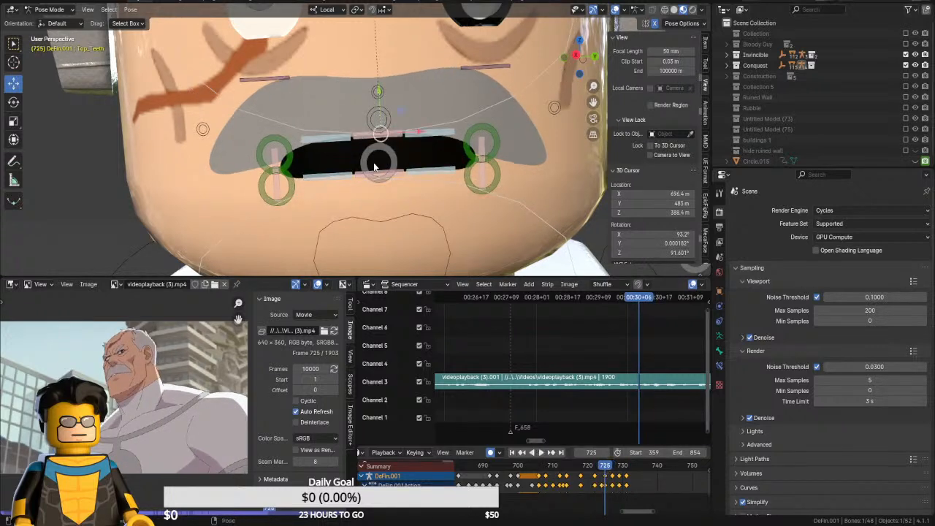
click(375, 167)
key(g)
key(y)
key(y)
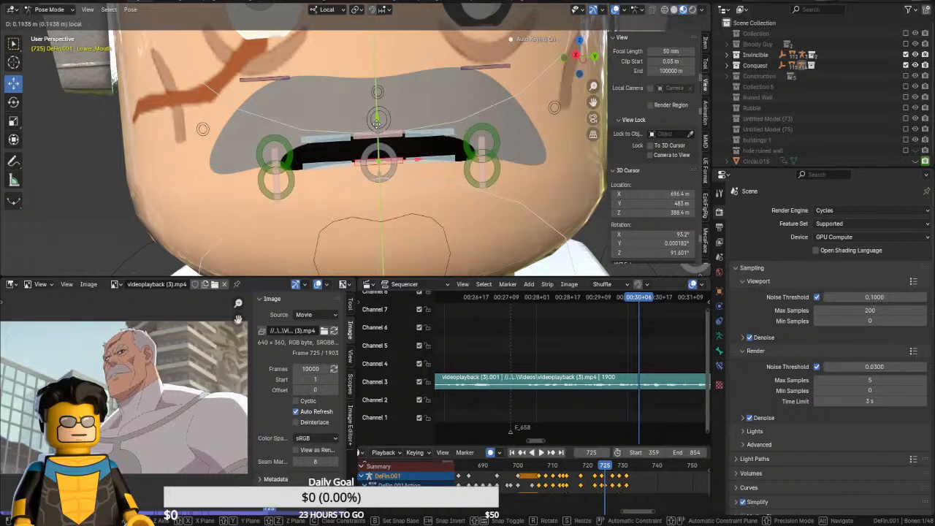
click(377, 123)
Replay the lip-sync between about frames 695 and 738 and check the mouth shape at frame 725 against the audio
drag(606, 472, 543, 467)
key(space)
key(space)
click(605, 470)
key(space)
key(space)
key(space)
key(space)
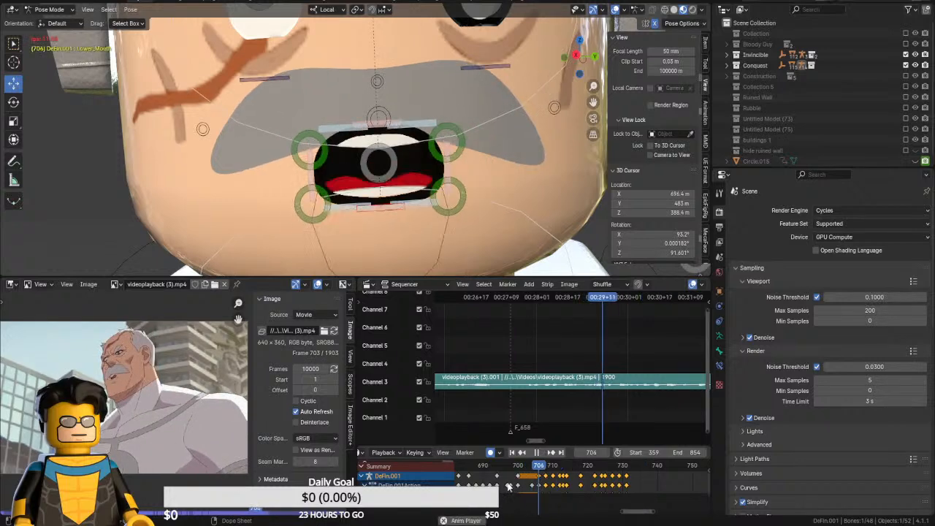
key(space)
key(space)
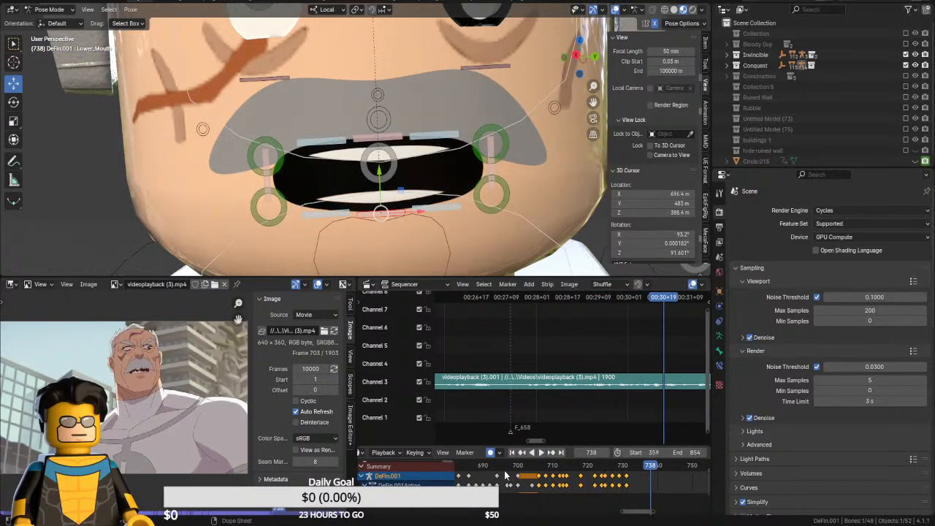
click(502, 470)
key(space)
key(space)
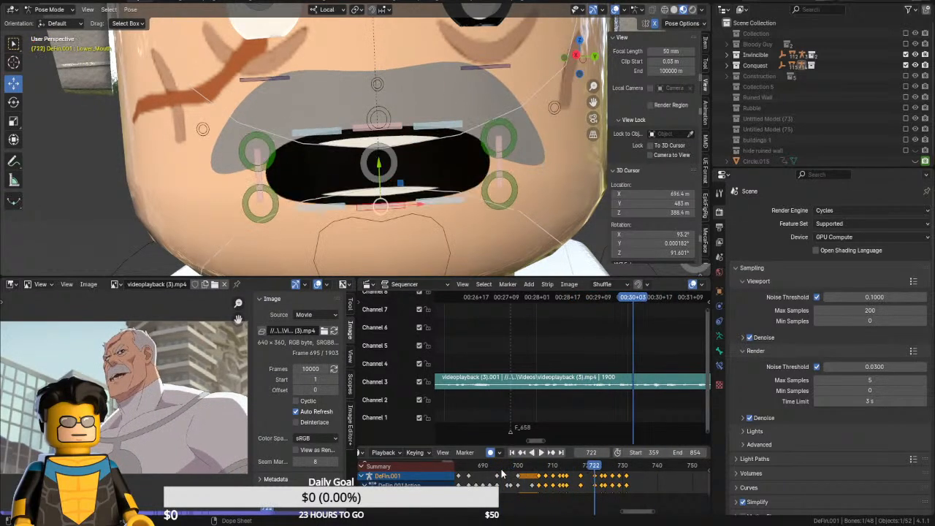
key(Right)
key(Right)
key(Right)
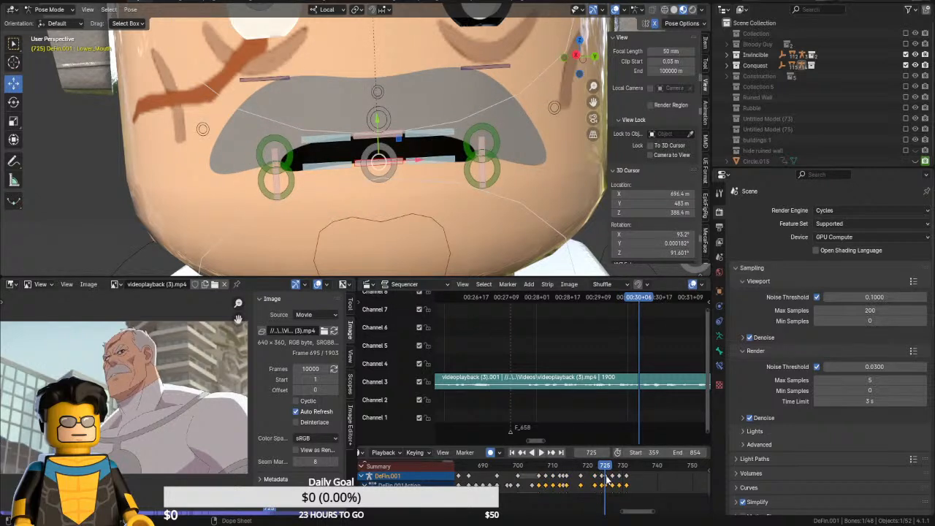
Undo the lower-lip raise at frame 725 and lower the lip instead to open the mouth
key(ctrl+z)
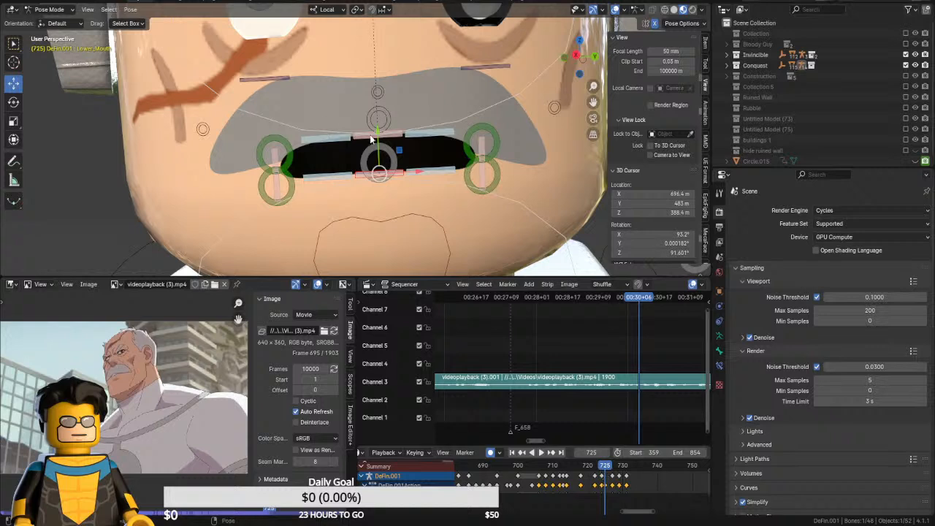
drag(377, 133, 380, 160)
key(space)
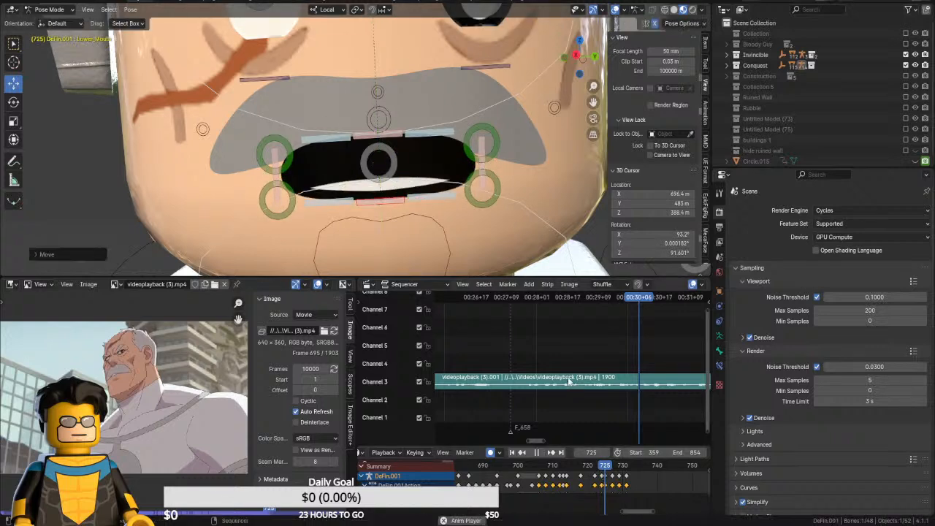
key(space)
Raise the lower lip slightly at frame 727 and play back the transition around frame 724
drag(619, 473, 613, 470)
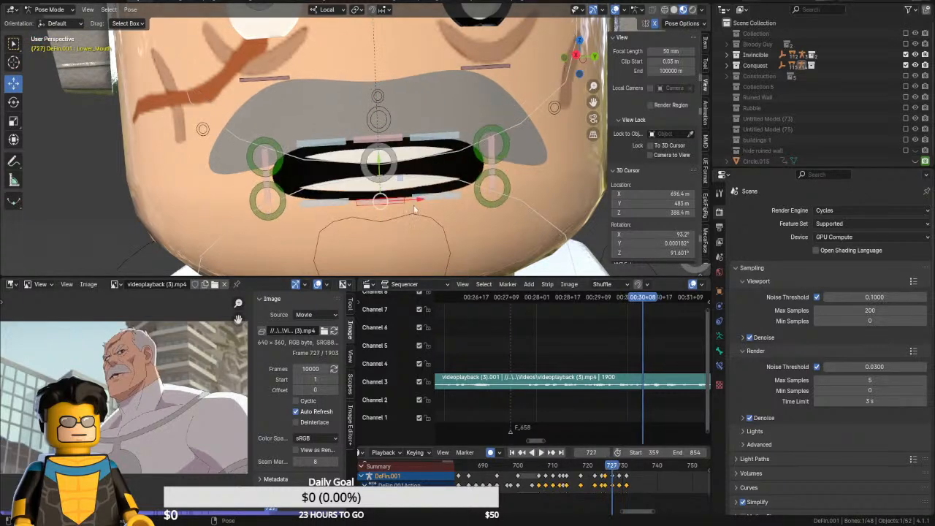
drag(379, 157, 375, 140)
click(526, 453)
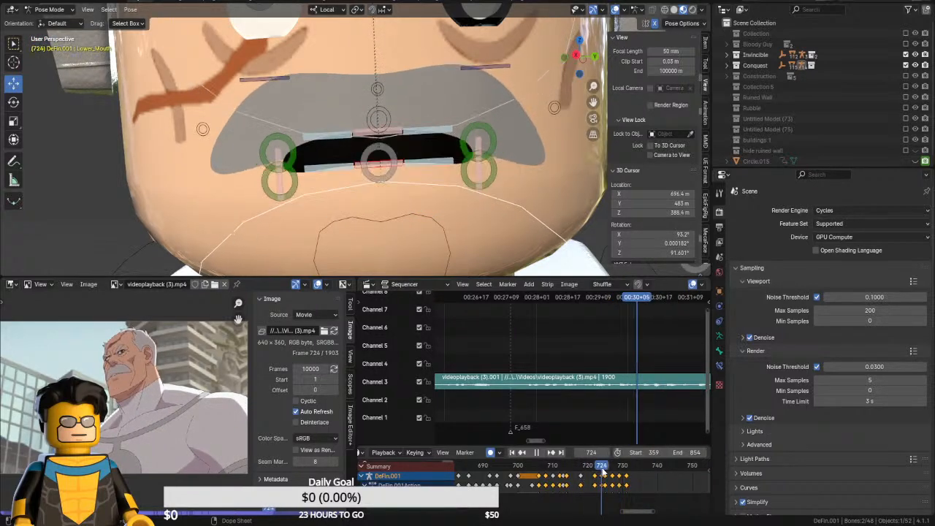
key(space)
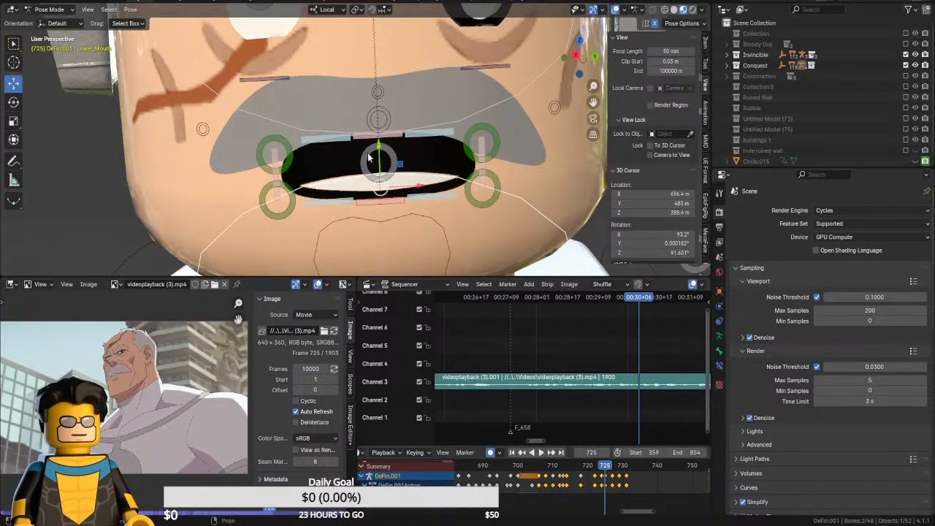
Lower the bottom teeth and the lower lip further at frame 725 to open the mouth wider
click(420, 176)
drag(381, 141, 379, 167)
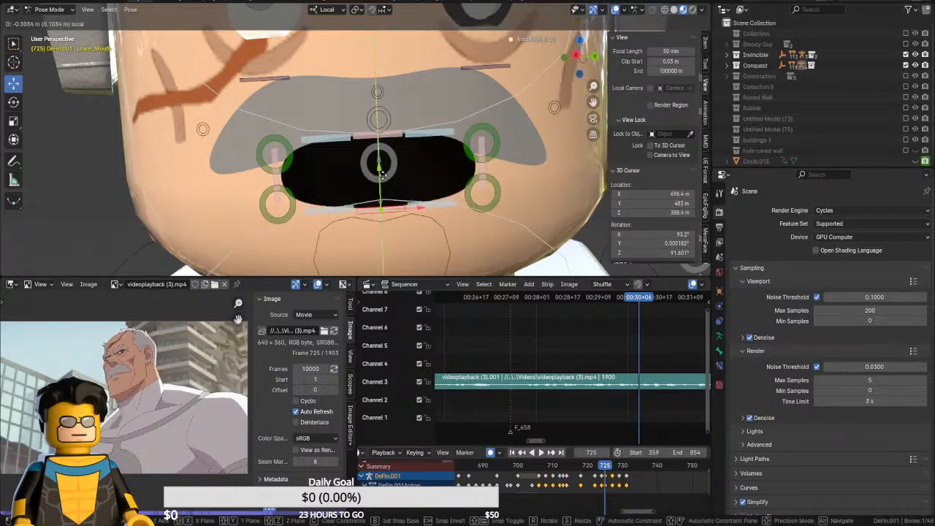
drag(381, 175, 381, 175)
Lower the top teeth about 0.31 m along local Y at frame 725 and review the preceding frames
click(435, 129)
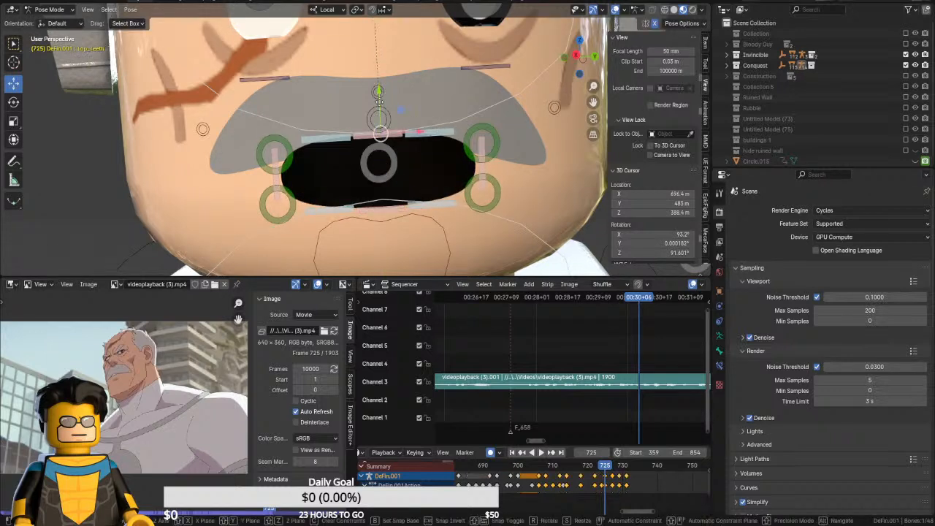
drag(379, 92, 380, 119)
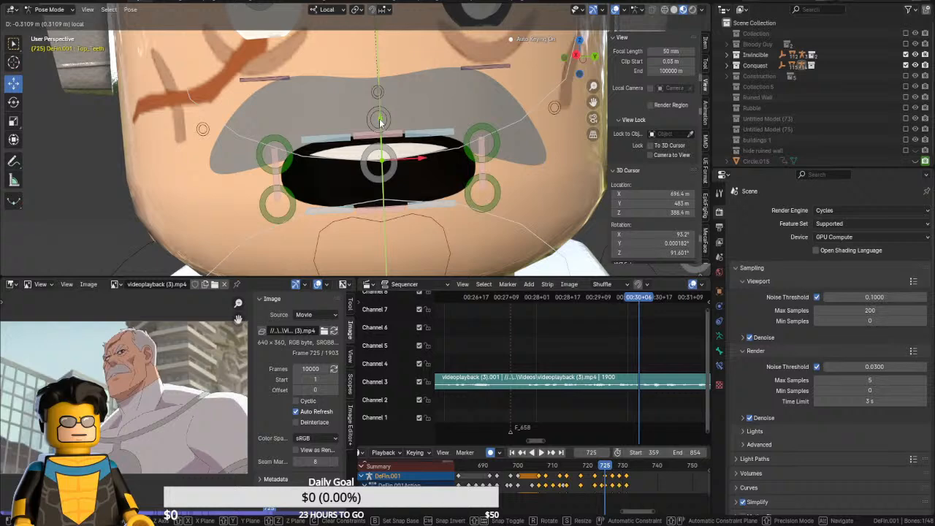
click(596, 467)
key(space)
key(Left)
key(Left)
key(Left)
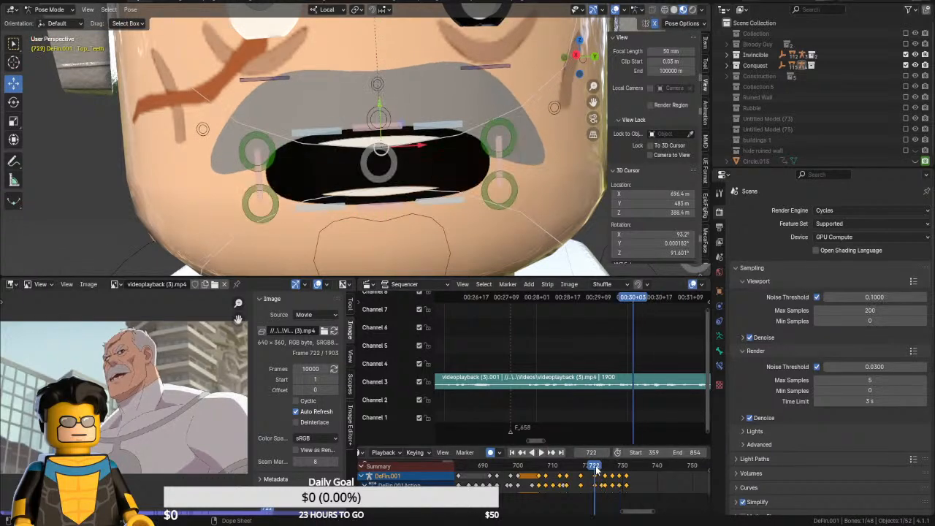
Raise the top teeth behind the upper lip at frame 724 and check the following frames up to 729
click(601, 471)
key(space)
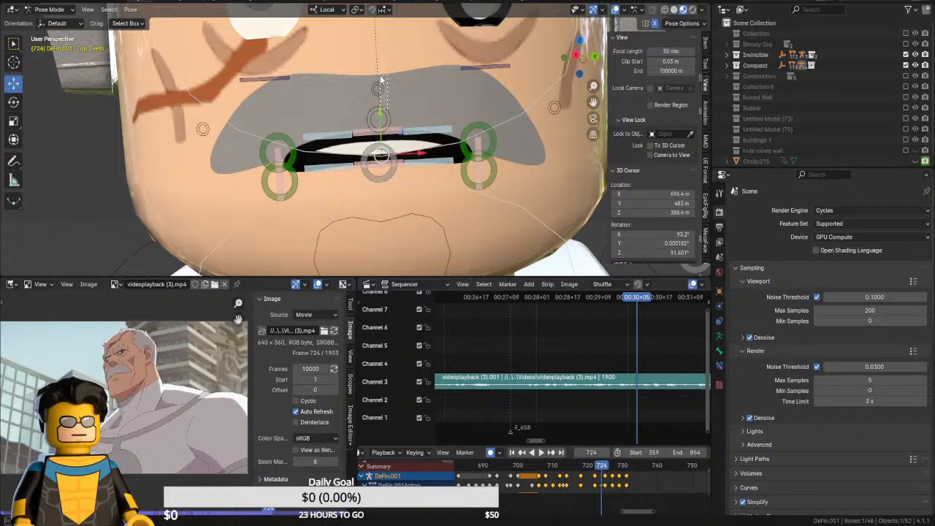
drag(381, 111, 399, 88)
key(Right)
key(Right)
key(Right)
key(Right)
key(Right)
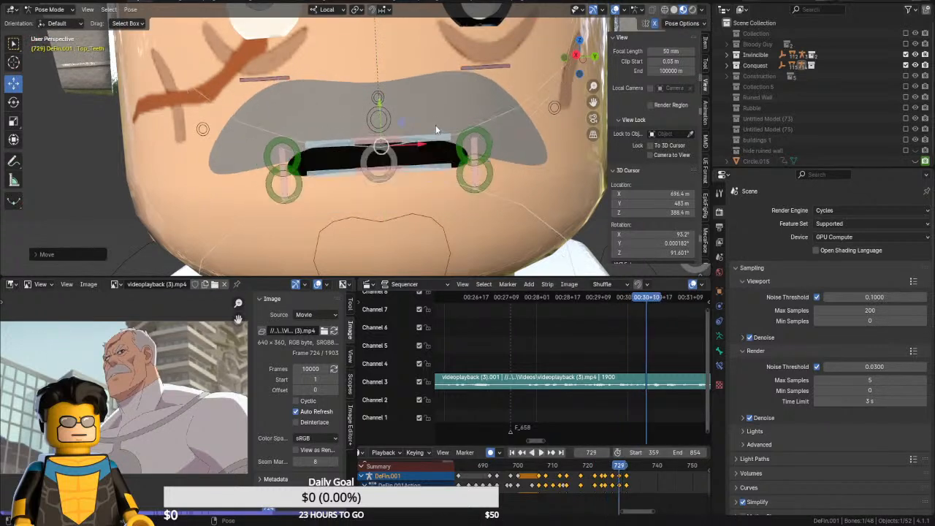
Move the lower lip slightly further down at frame 725 so the bottom teeth show
click(606, 471)
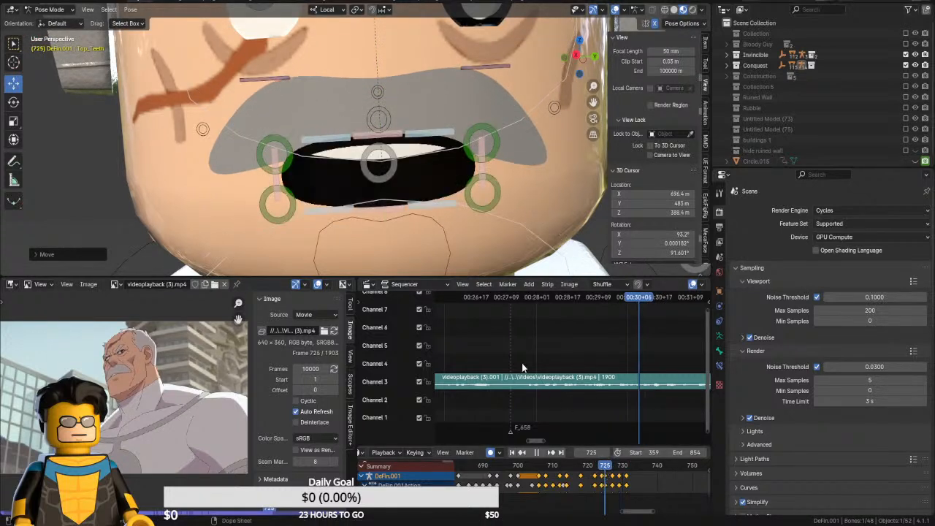
click(387, 213)
mouse_move(390, 191)
mouse_down()
mouse_move(381, 191)
mouse_move(389, 194)
mouse_up()
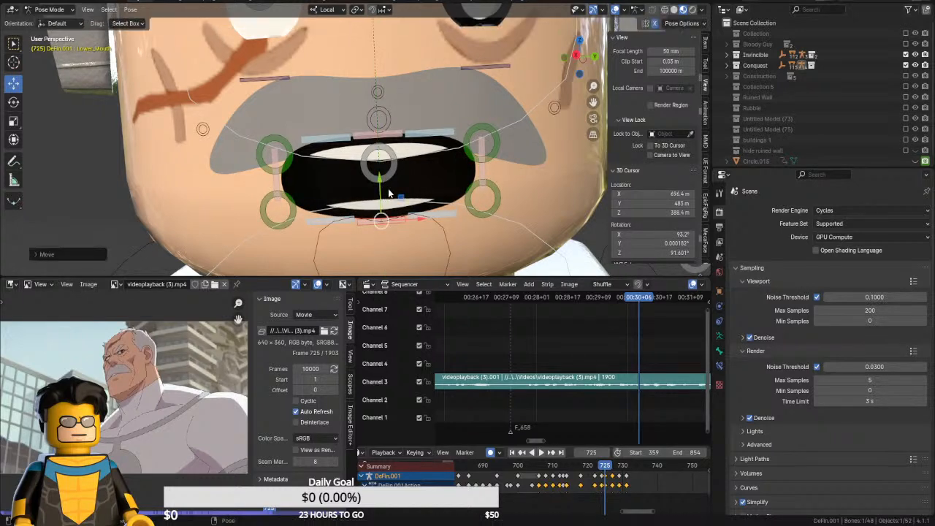
Widen the mouth at frame 731 by moving the Left_Side_Mouth control slightly outward
click(394, 137)
key(Up)
key(Up)
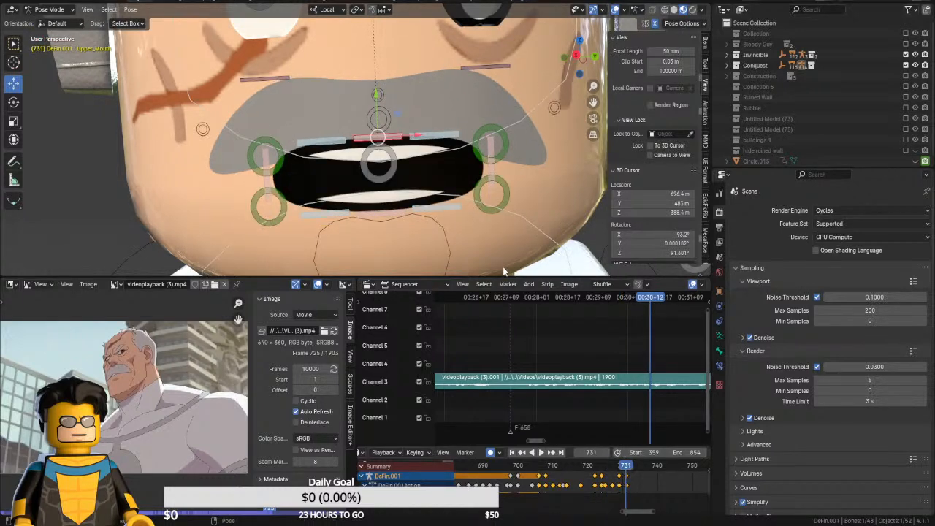
key(Up)
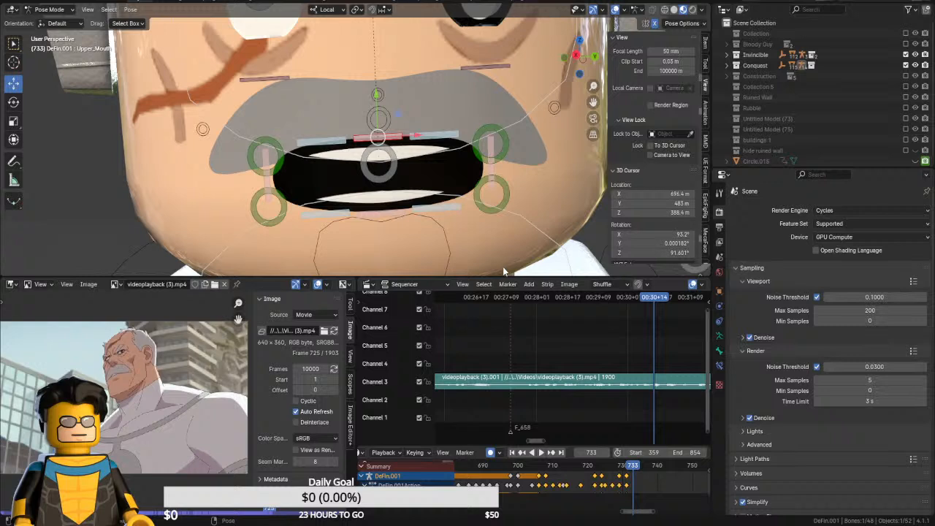
click(266, 164)
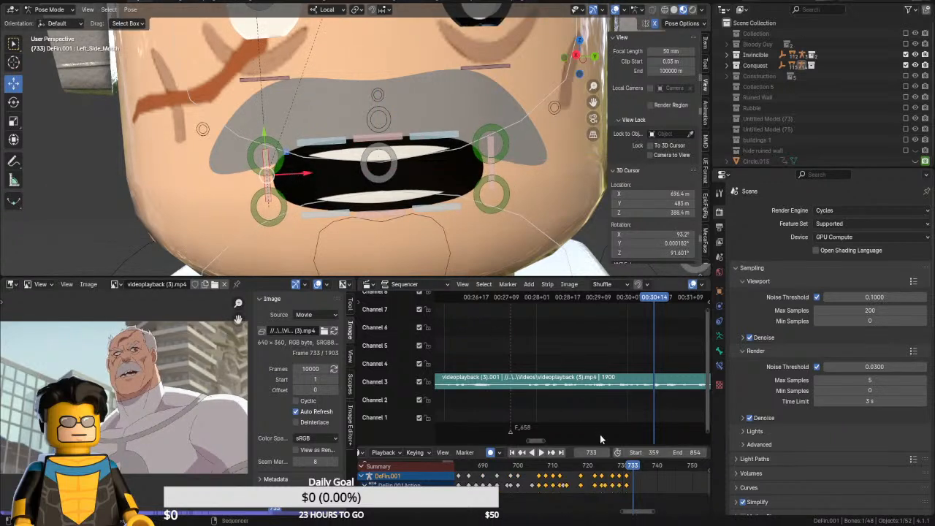
click(626, 465)
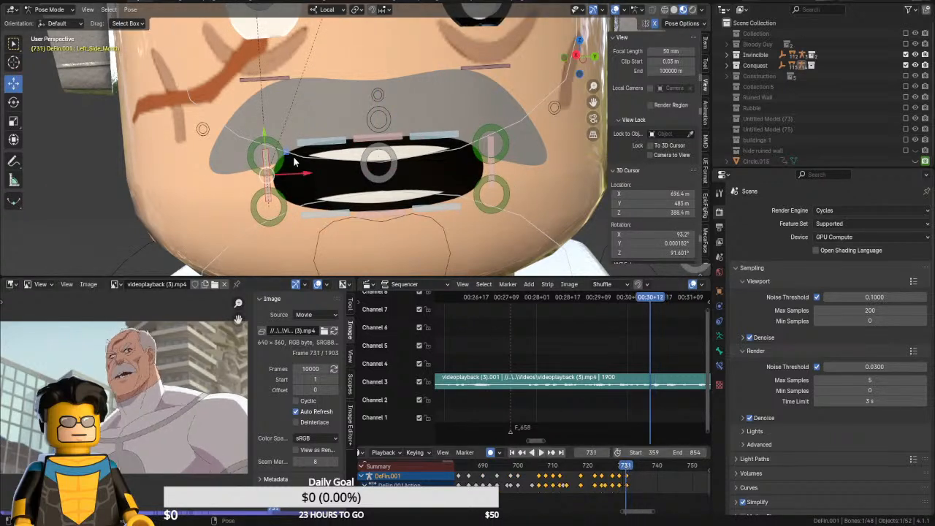
key(g)
key(x)
drag(291, 169, 259, 141)
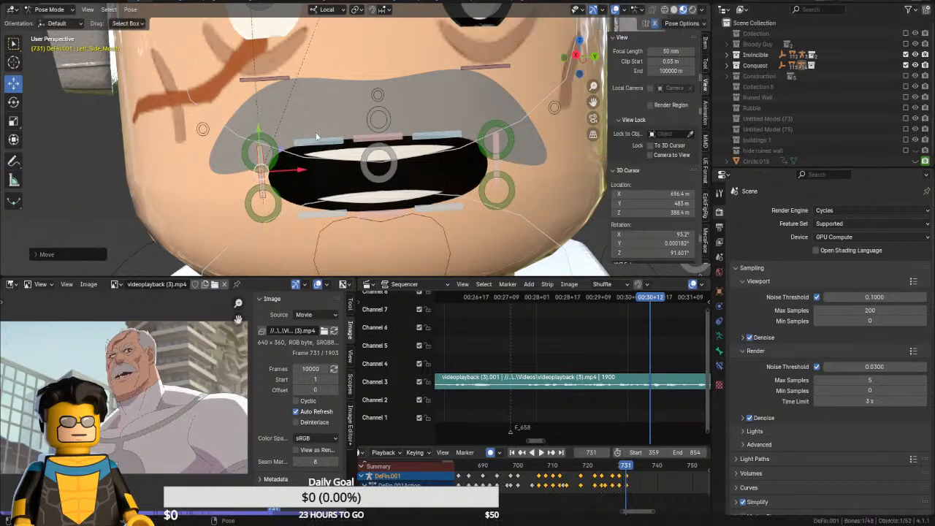
Raise the upper lip and the top teeth slightly at frame 731
click(380, 146)
click(377, 137)
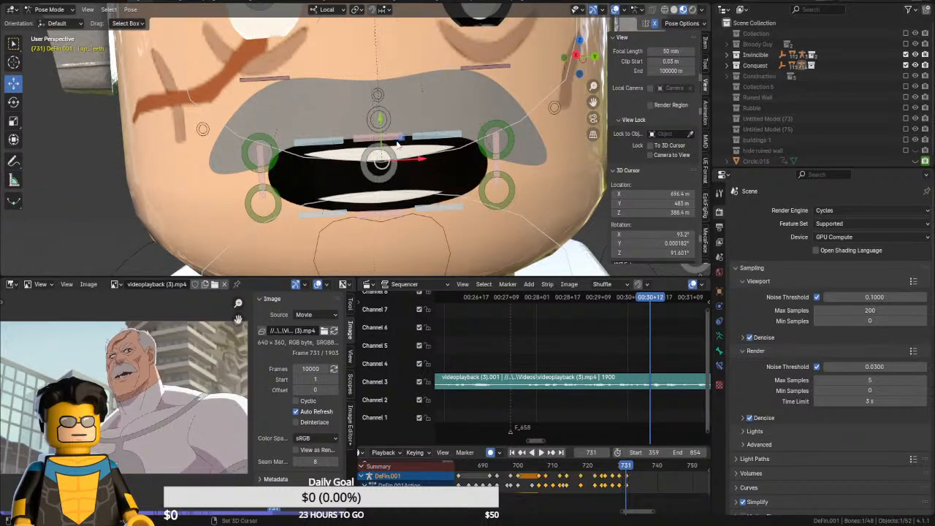
key(g)
key(z)
click(378, 107)
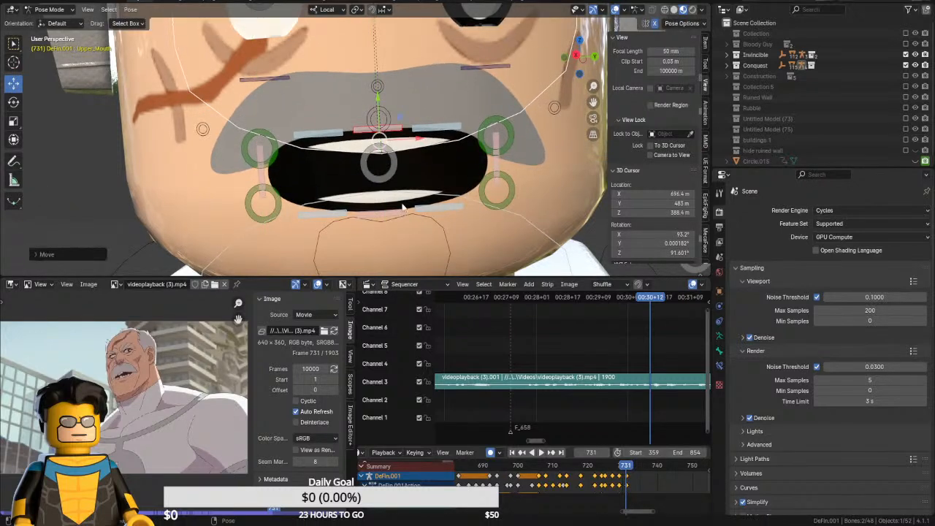
Lower the lower lip and the bottom teeth at frame 731 to open the mouth further
click(406, 210)
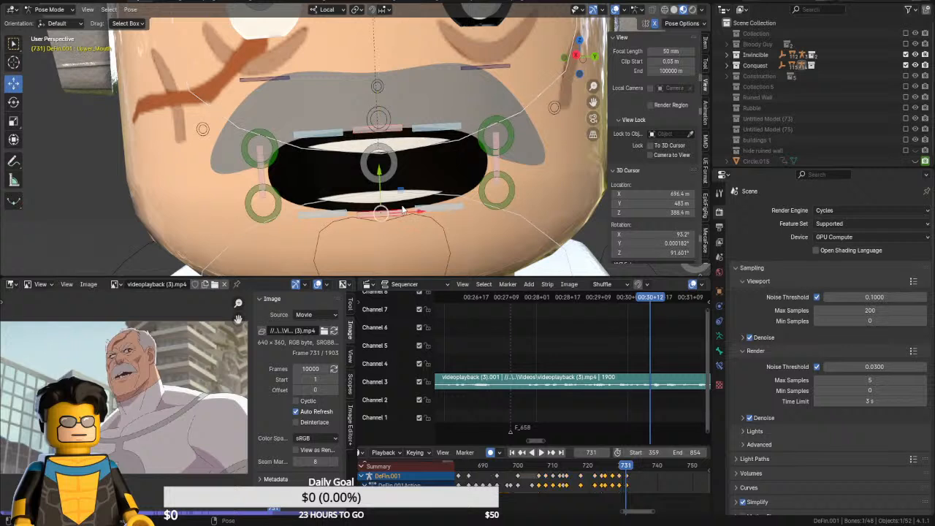
key(g)
key(z)
click(374, 179)
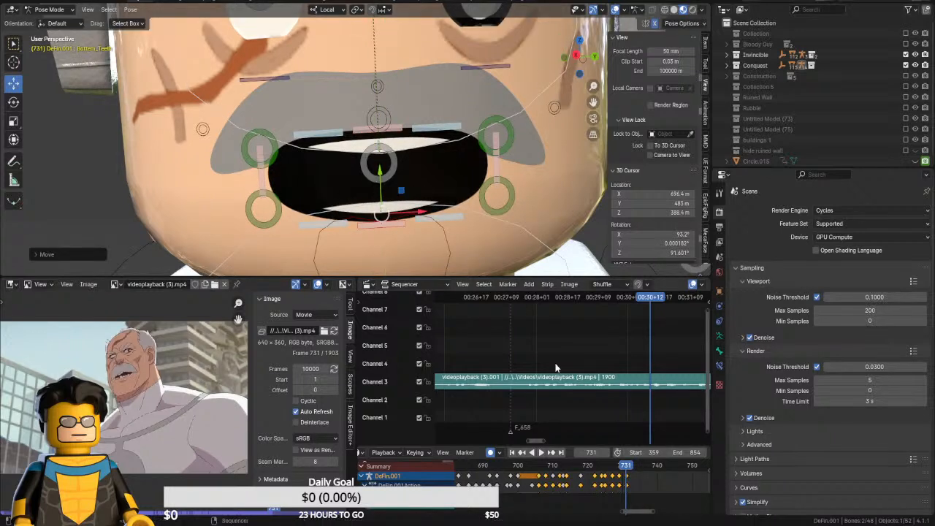
Play from frame 729 and step through frames up to 736, comparing the mouth with the reference video
click(620, 468)
key(space)
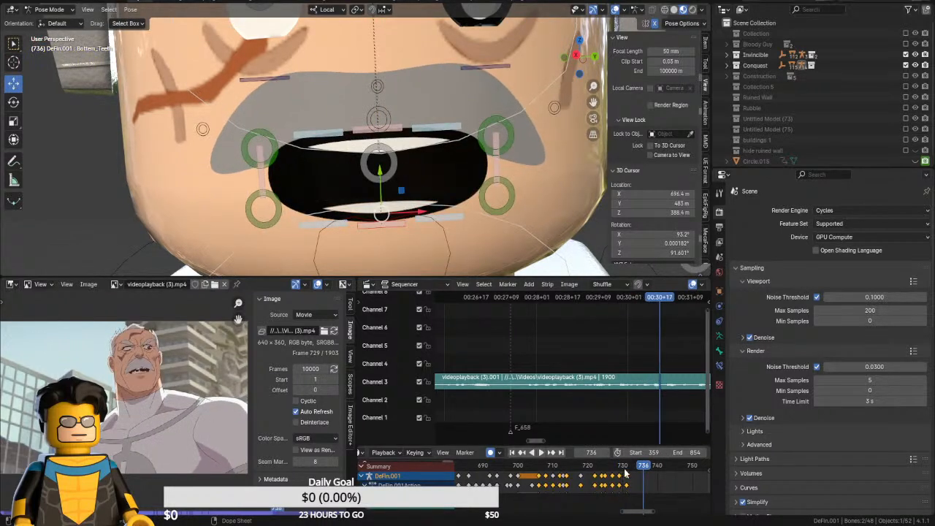
click(626, 469)
key(Right)
key(Right)
key(Right)
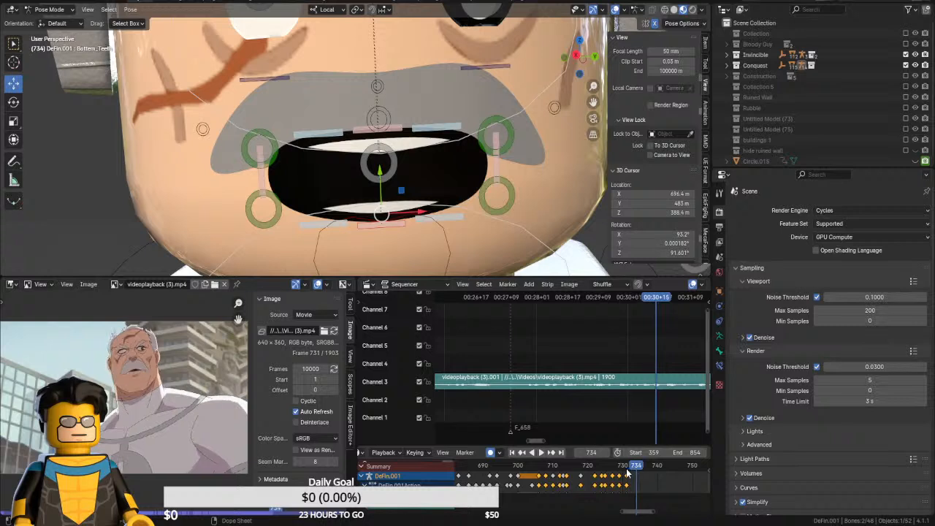
key(Right)
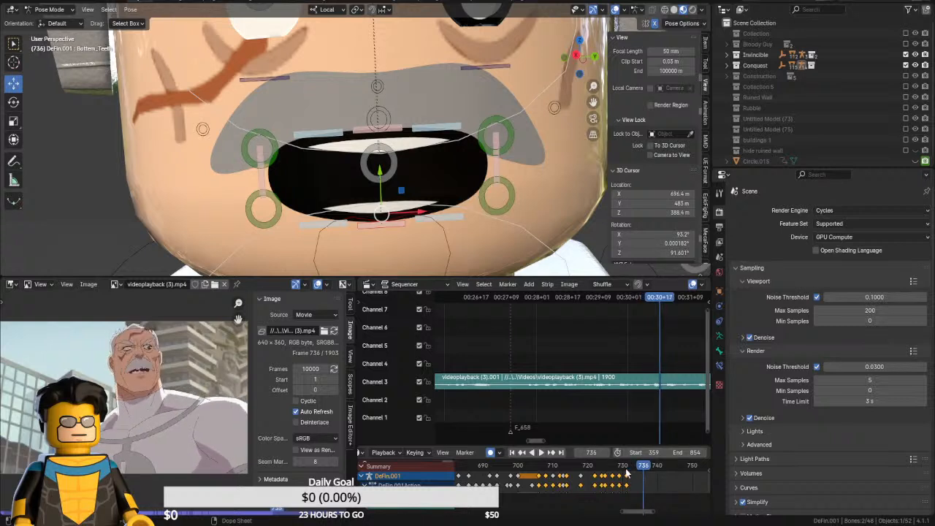
key(Left)
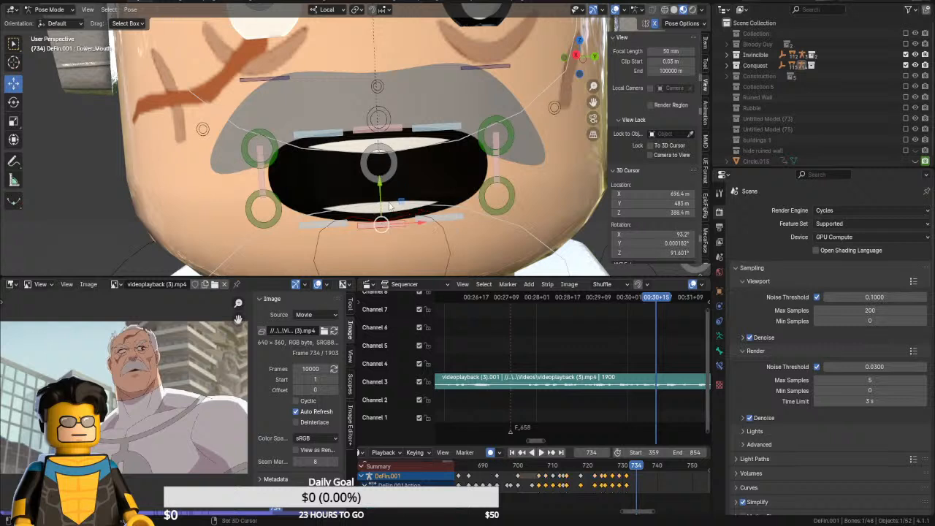
Nearly close the mouth at frame 734 by raising the lower lip and lowering the upper lip with the top teeth
drag(380, 170, 403, 145)
click(401, 182)
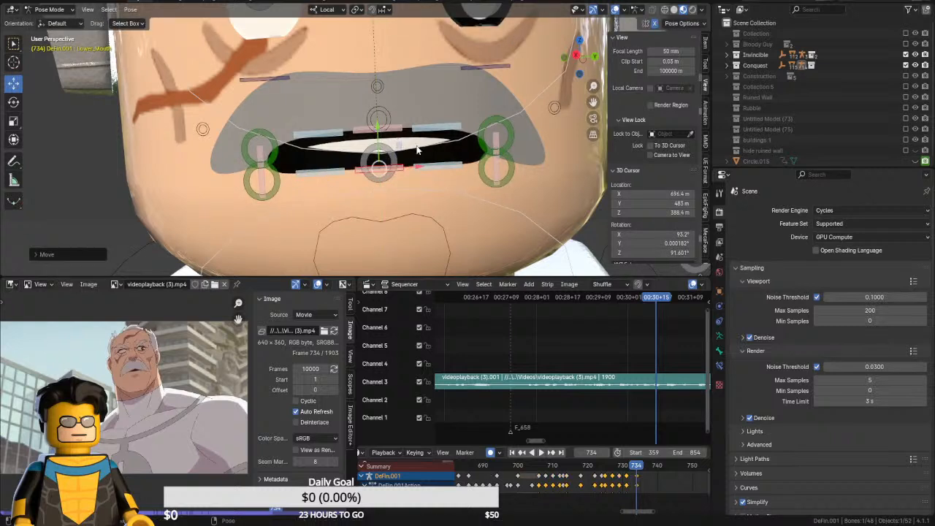
shift+click(379, 117)
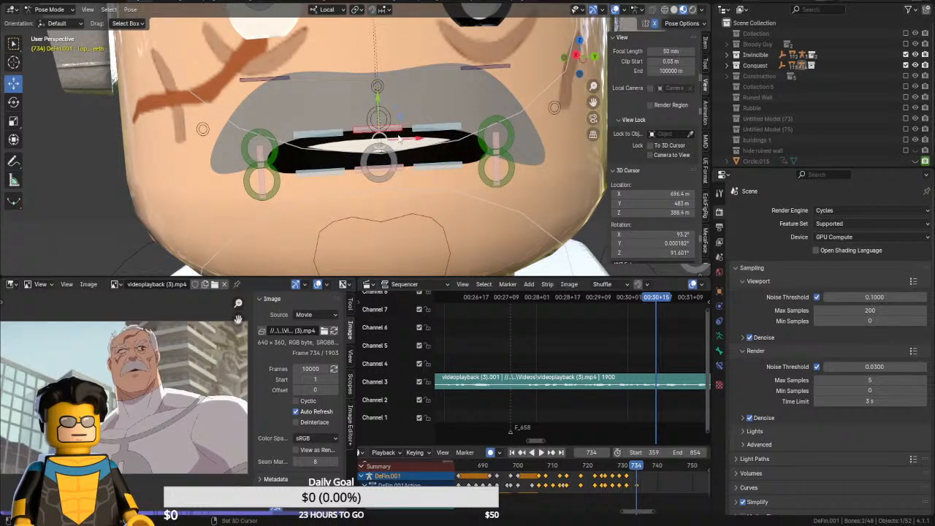
drag(380, 116, 399, 159)
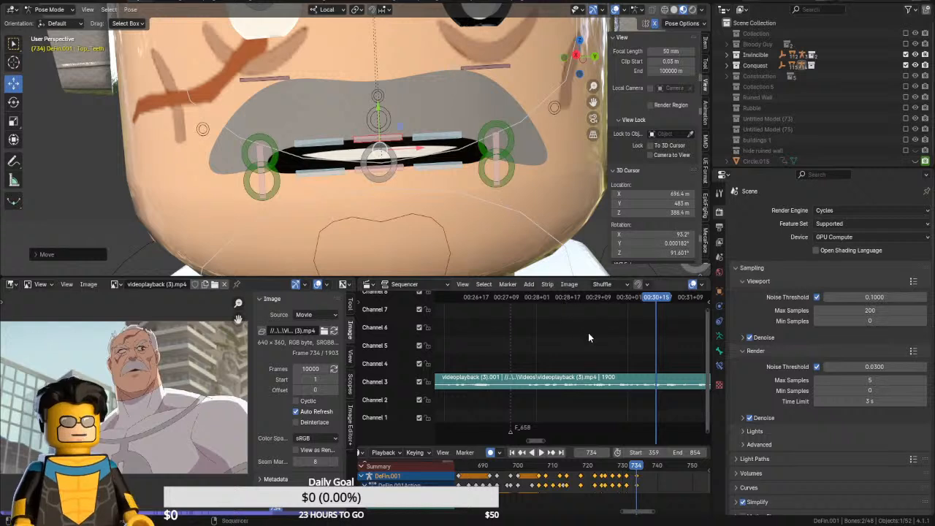
Review the lip-sync around frames 707 to 719 and raise the bottom teeth at frame 718 so they show above the lower lip
middle_drag(588, 338, 574, 328)
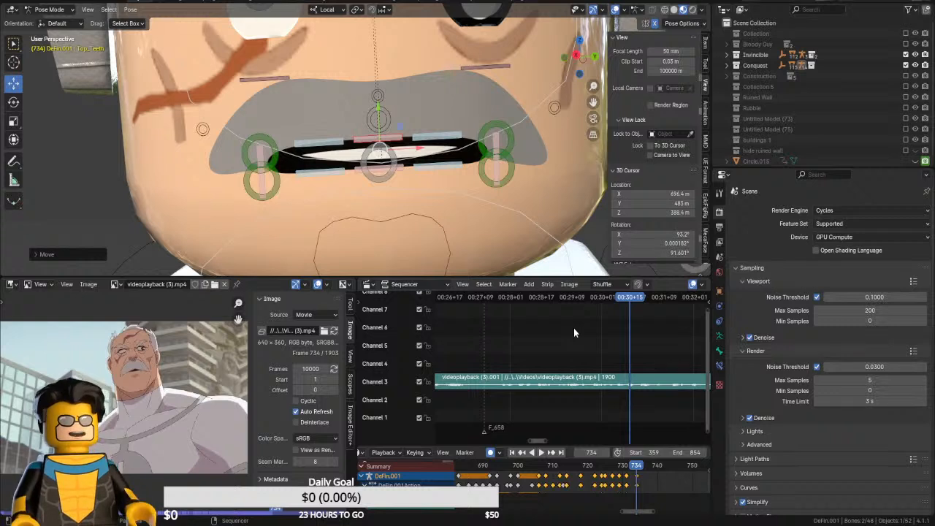
key(space)
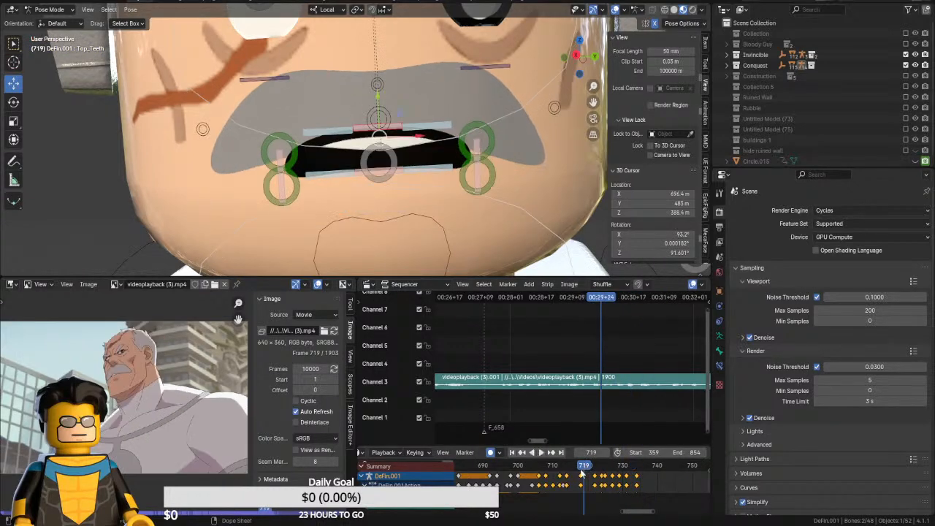
click(578, 470)
click(560, 469)
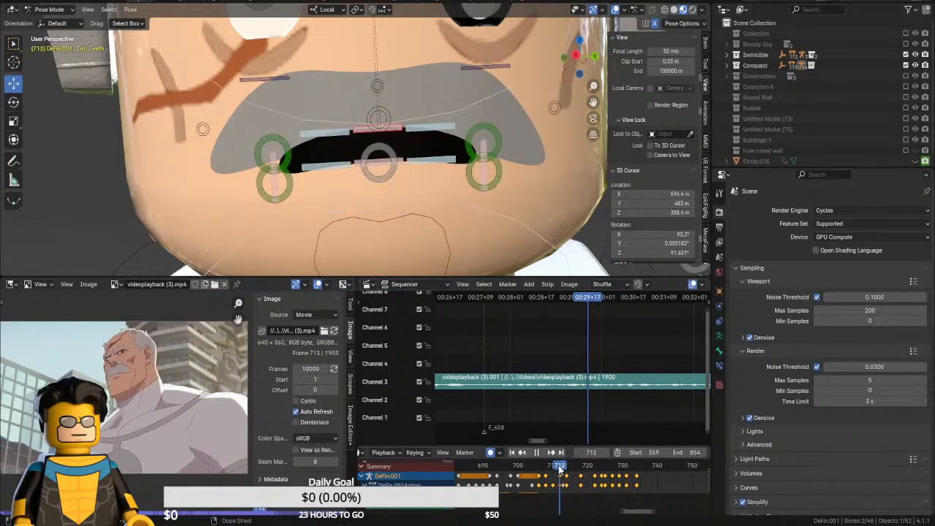
click(567, 470)
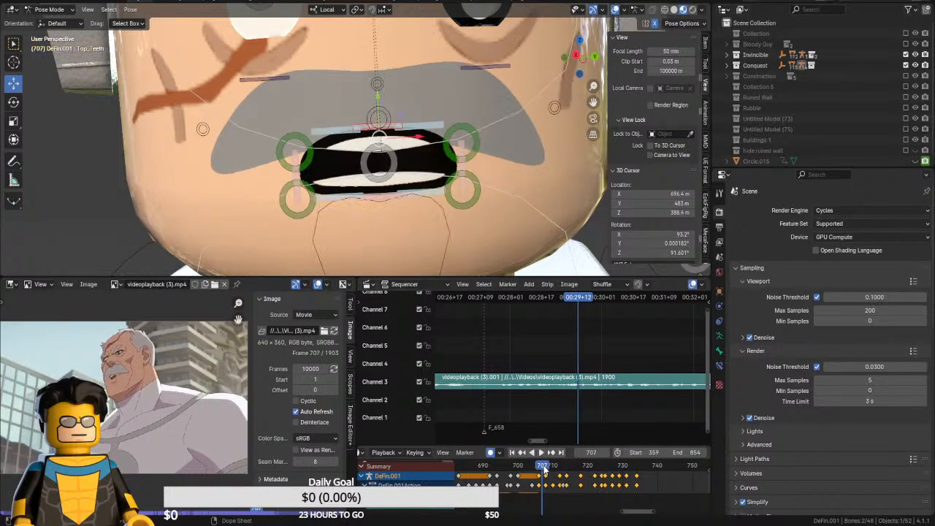
key(space)
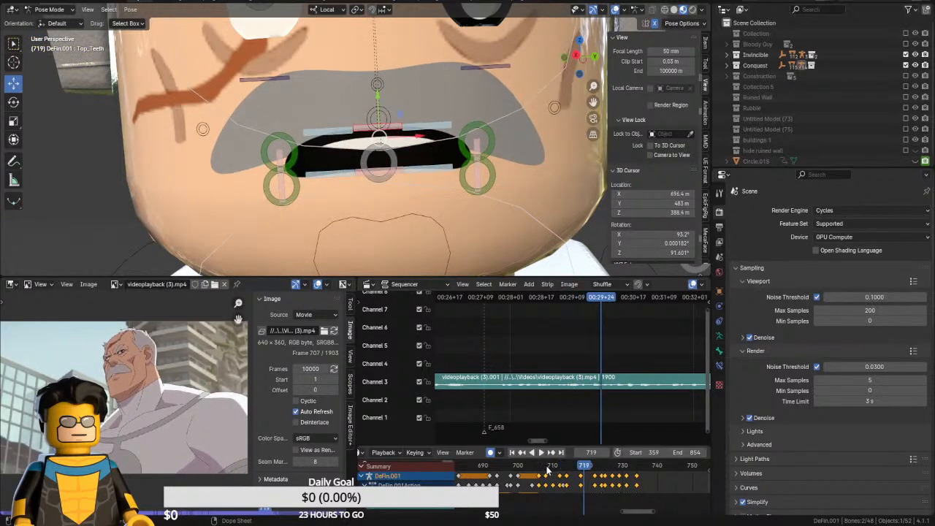
click(580, 470)
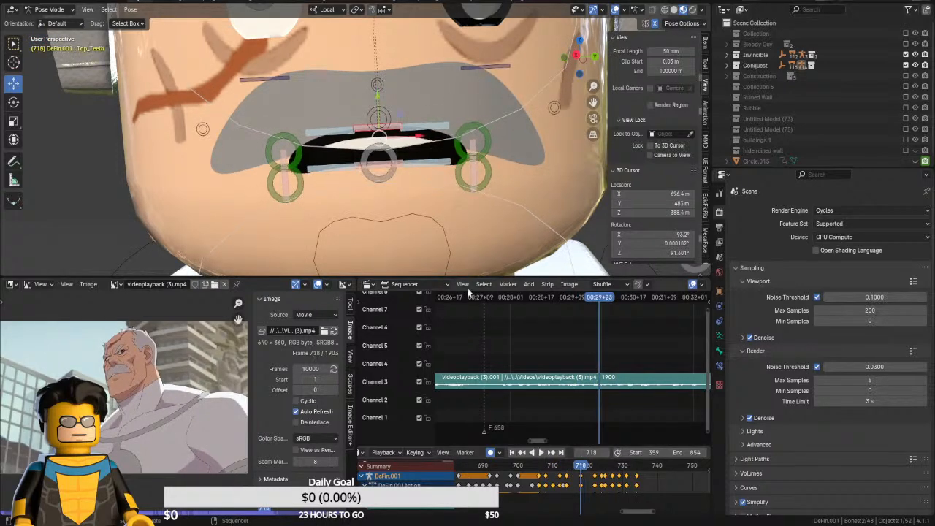
shift+click(402, 167)
drag(381, 155, 387, 124)
key(space)
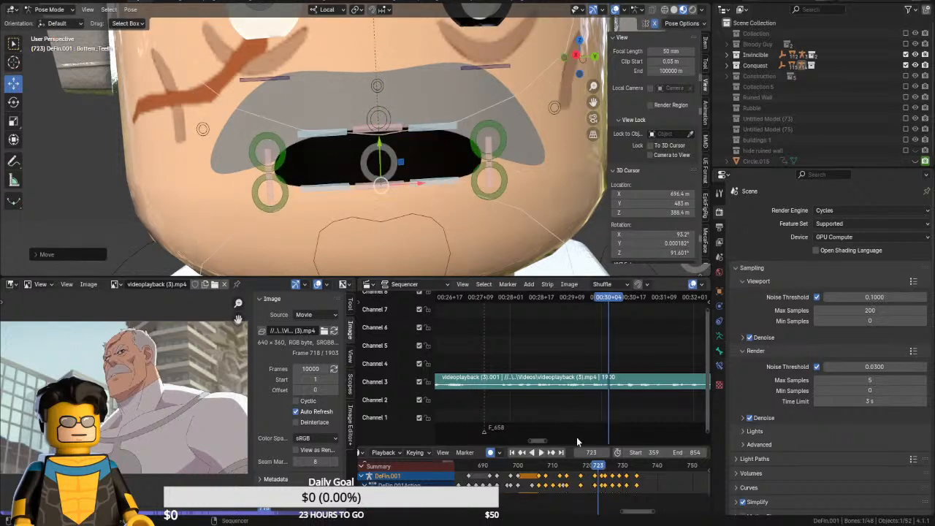
Replay the animation from about frame 715 and insert a keyframe for the tongue control at frame 716
drag(593, 474, 570, 467)
key(space)
key(space)
key(space)
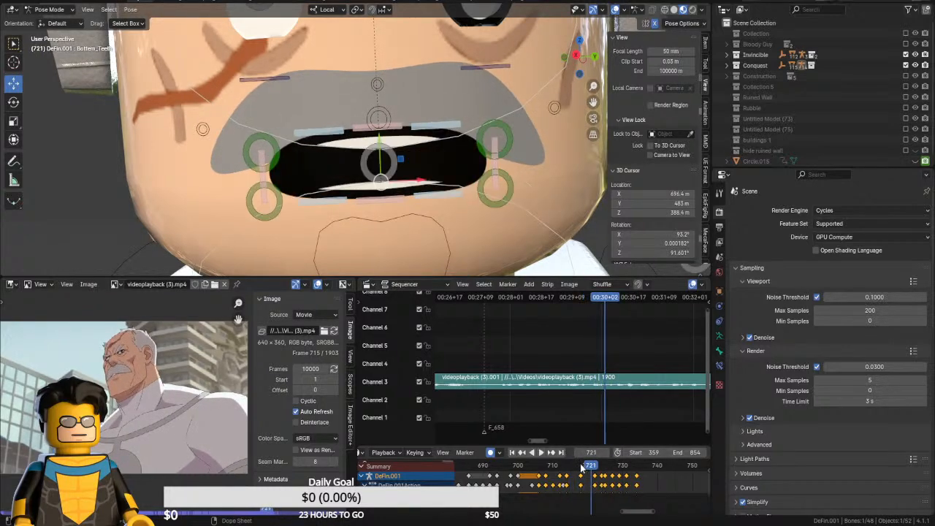
click(582, 468)
click(421, 214)
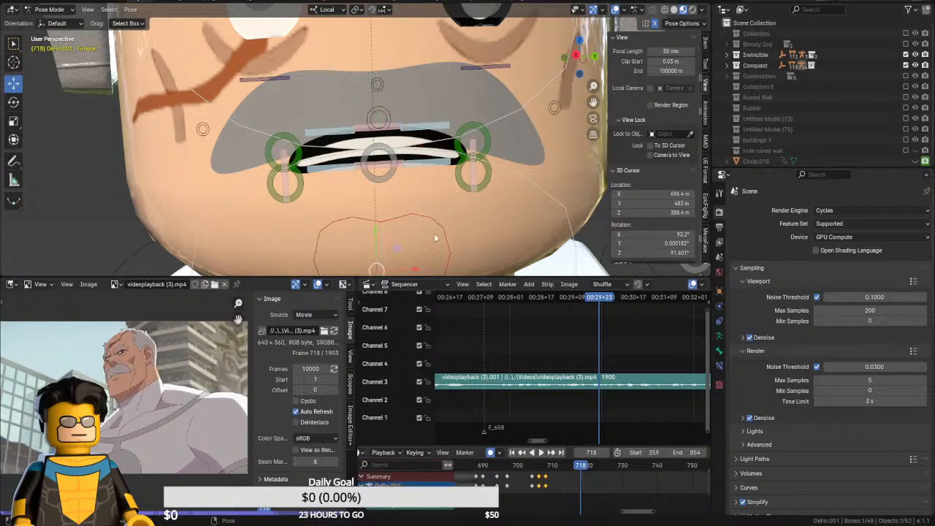
key(Left)
key(Left)
key(i)
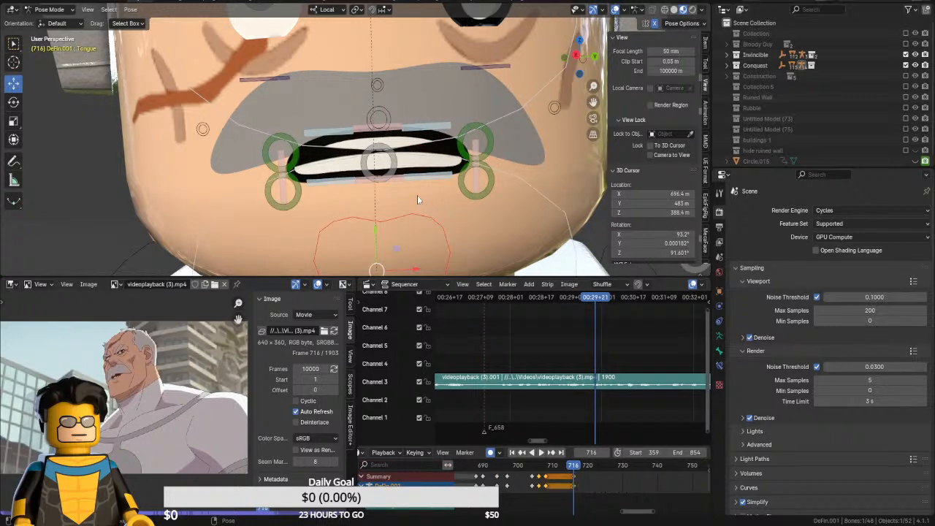
key(Right)
key(Right)
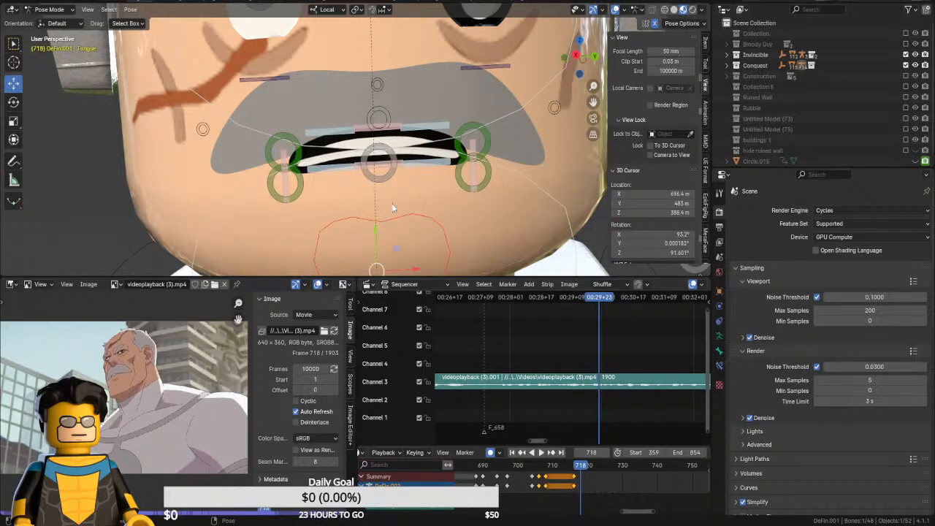
Play on to frame 741 and step through frames 735 to 741 to examine the reference mouth shapes
key(space)
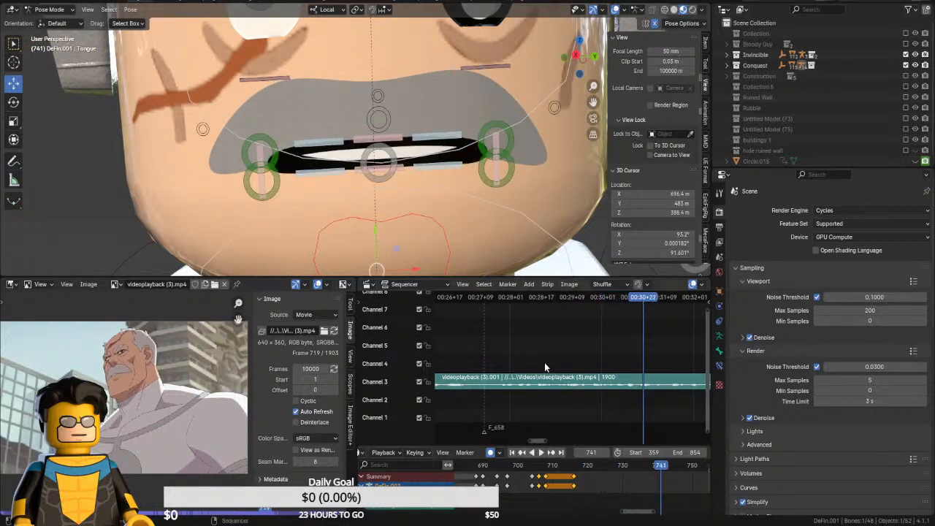
key(Left)
key(Left)
key(Right)
key(Right)
key(Left)
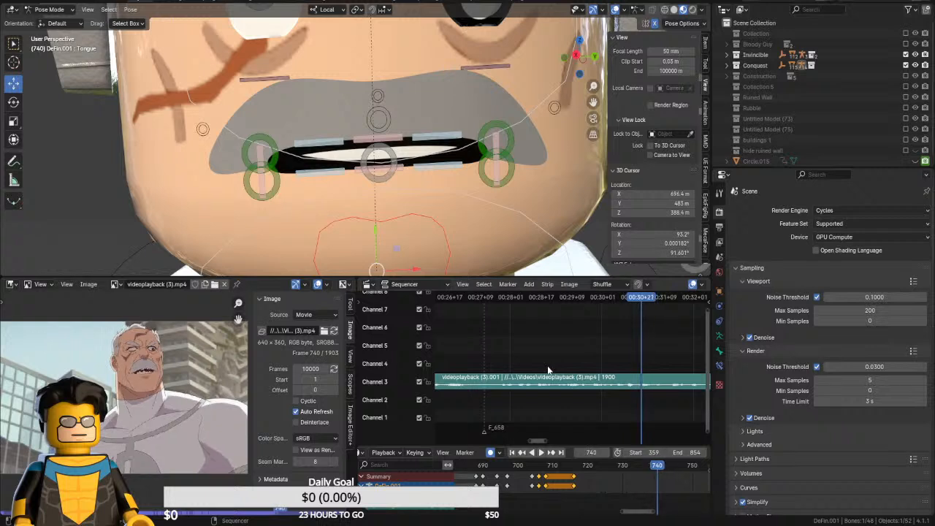
key(Left)
key(Left)
key(Left)
key(Left)
key(Left)
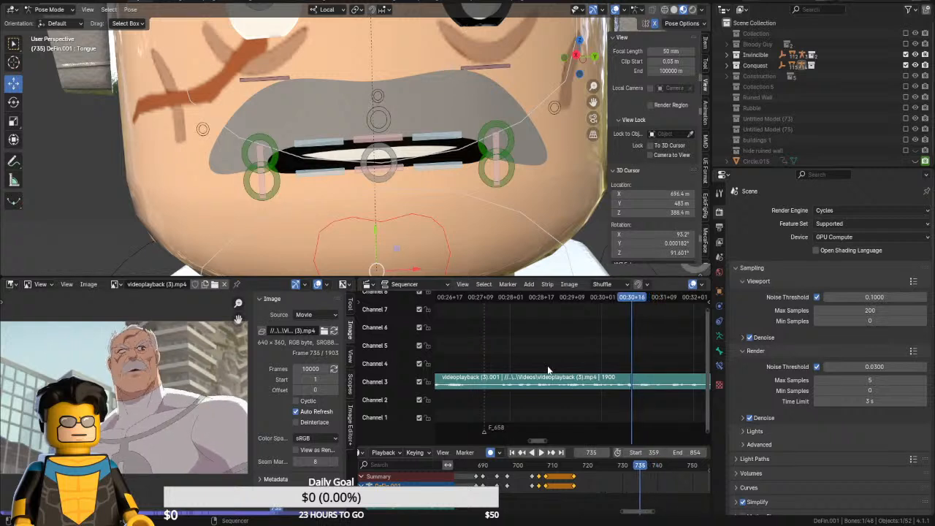
key(Right)
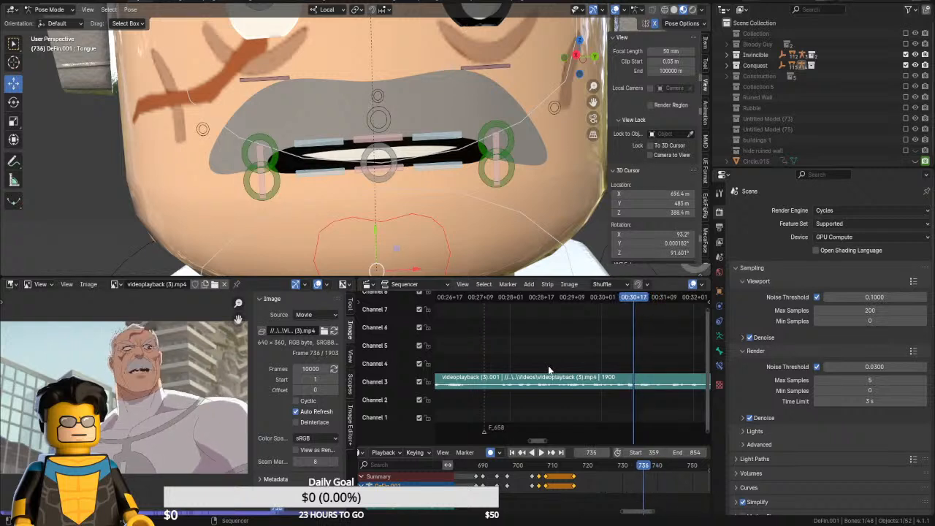
Open the mouth wide at frame 736 by lowering the lower lip and bottom teeth and moving the side mouth control outward and down
click(386, 174)
shift+click(428, 192)
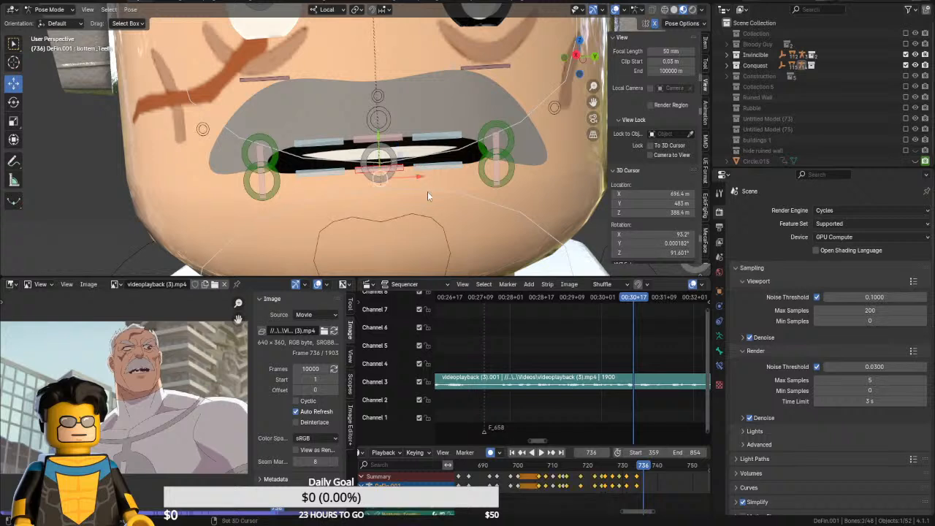
mouse_move(378, 151)
mouse_down()
mouse_move(372, 208)
mouse_move(379, 150)
mouse_move(378, 162)
mouse_up()
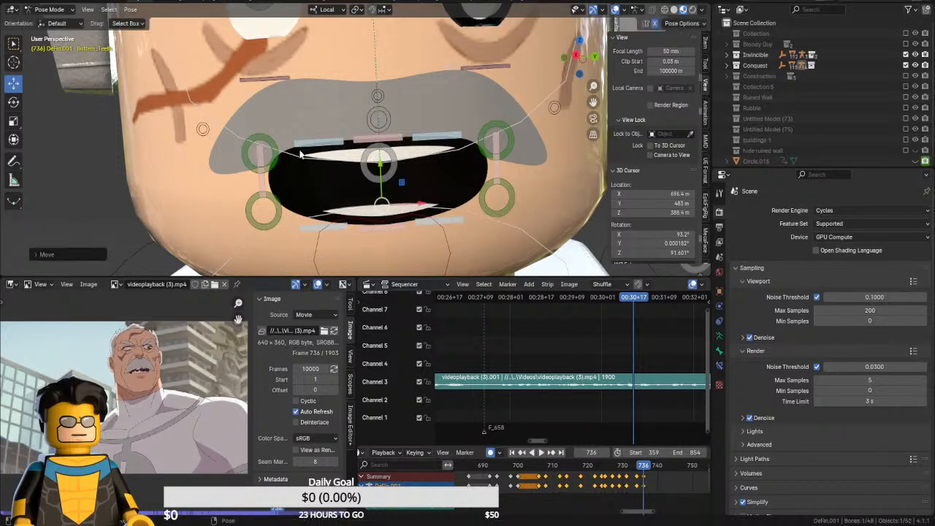
click(259, 165)
drag(284, 173, 395, 161)
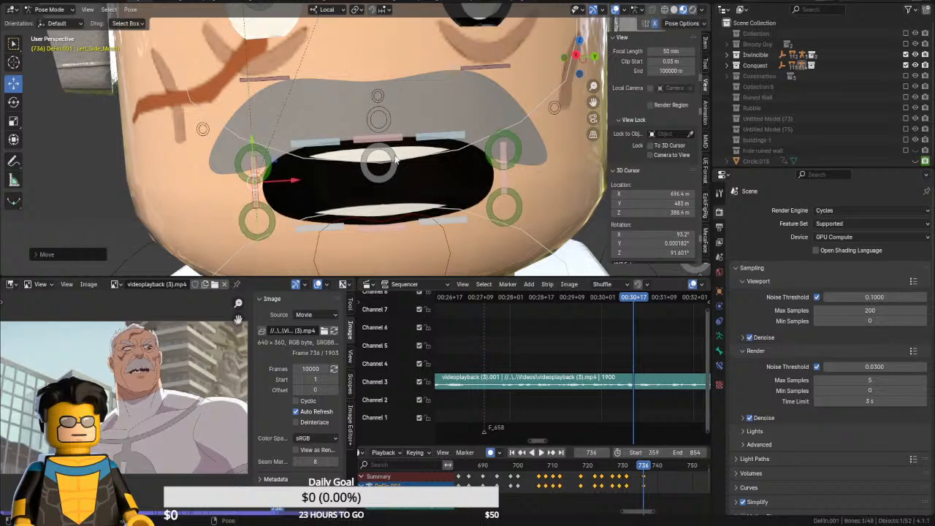
Raise the upper lip and the top teeth slightly at frame 736
click(419, 159)
shift+click(395, 138)
drag(379, 110, 379, 104)
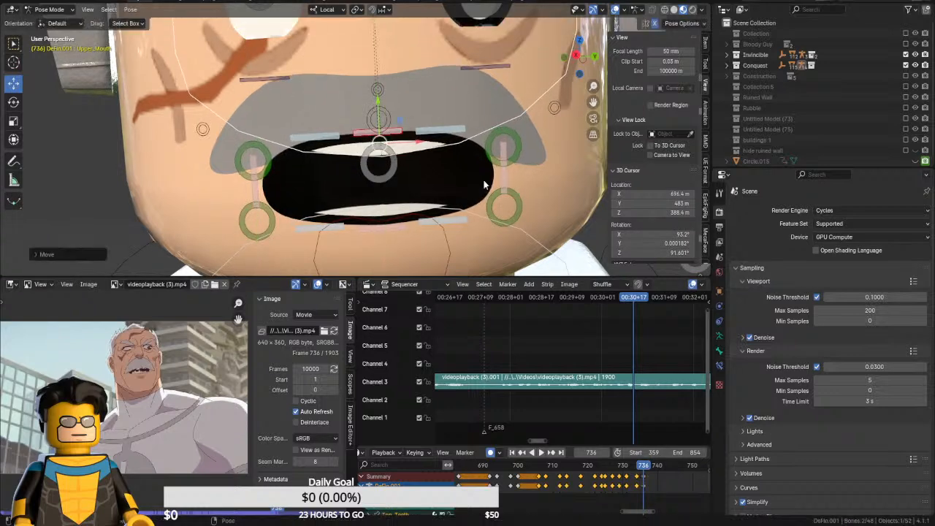
At frame 741, move the side mouth control outward and slightly down, and raise the lower lip and bottom teeth slightly
drag(634, 465, 644, 465)
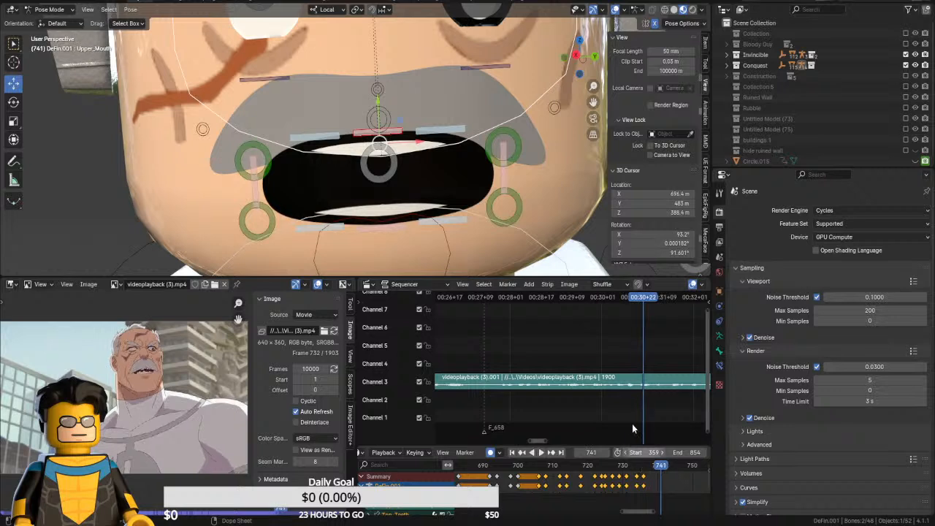
click(504, 169)
drag(541, 167, 550, 167)
drag(512, 141, 511, 144)
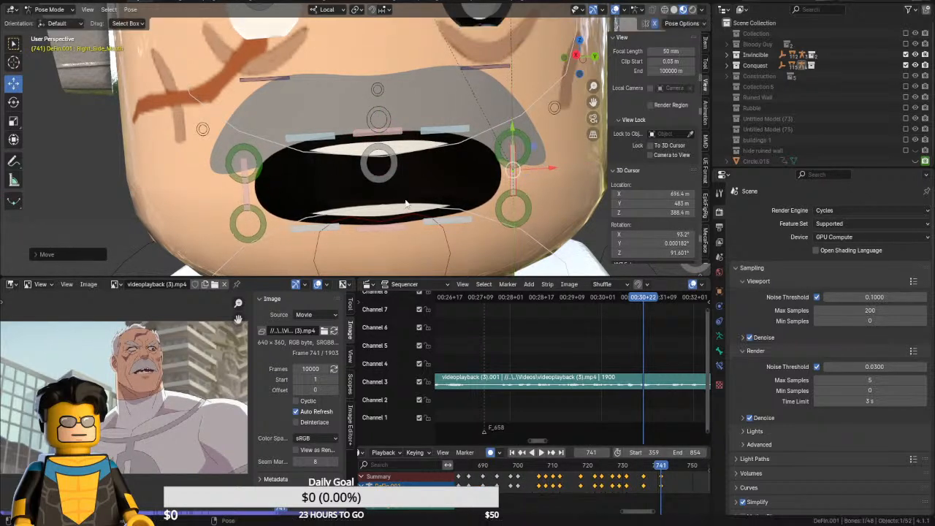
click(384, 227)
shift+click(383, 219)
drag(380, 173, 380, 164)
At frame 743, raise the lower lip and bottom teeth towards the upper teeth and move the left side mouth control inward and slightly up
key(Right)
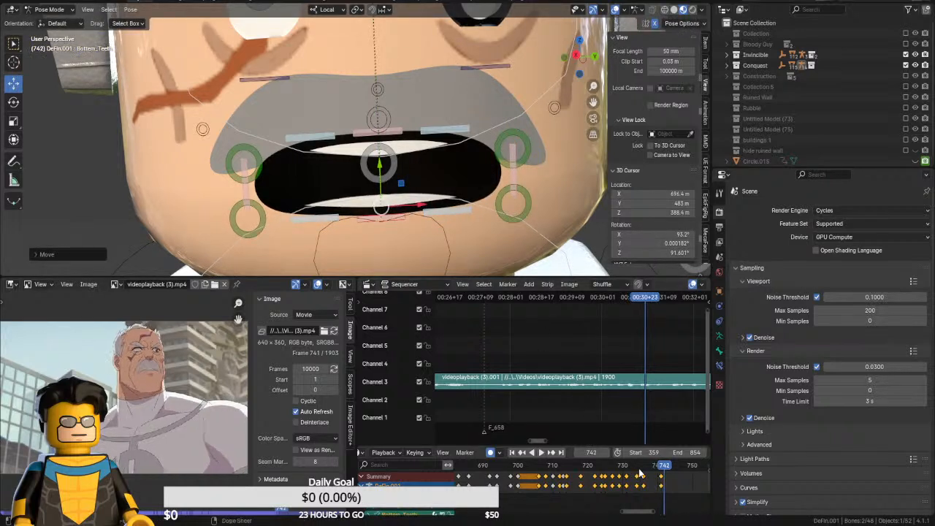
key(Right)
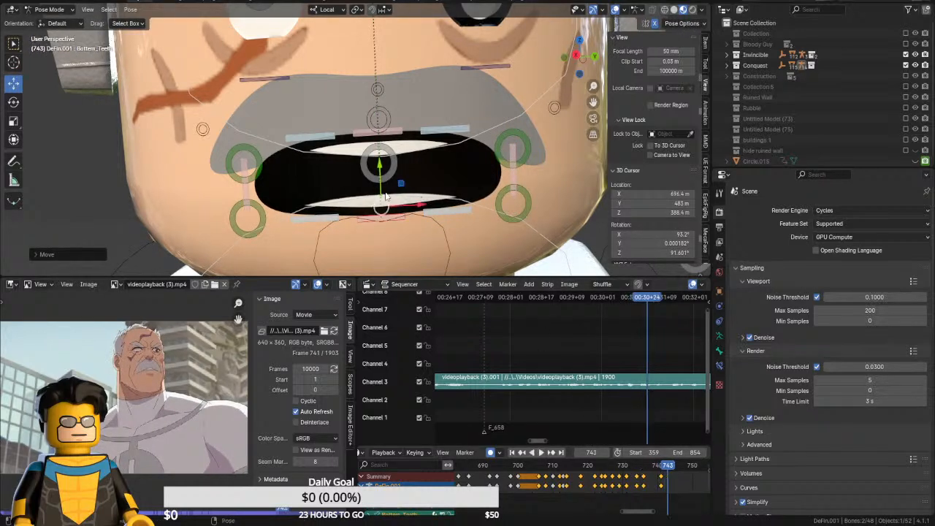
drag(379, 165, 377, 155)
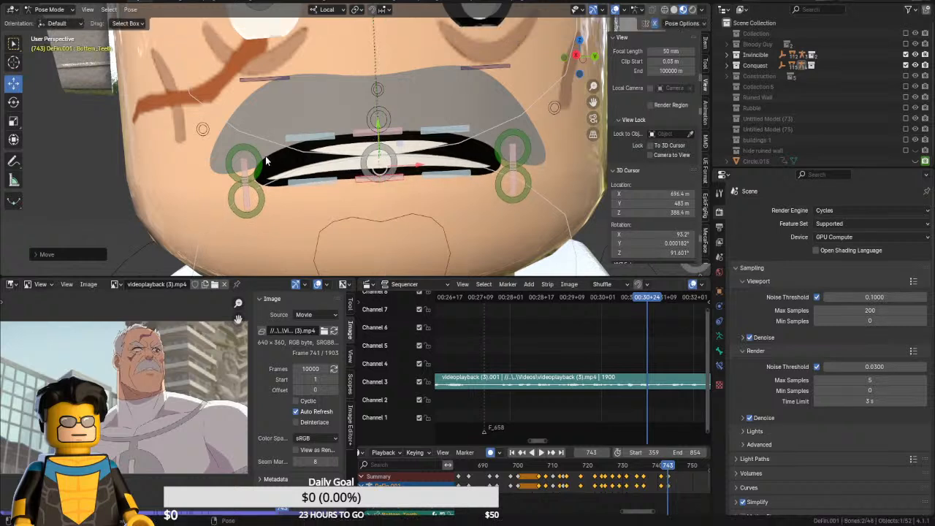
click(246, 175)
drag(285, 181, 316, 179)
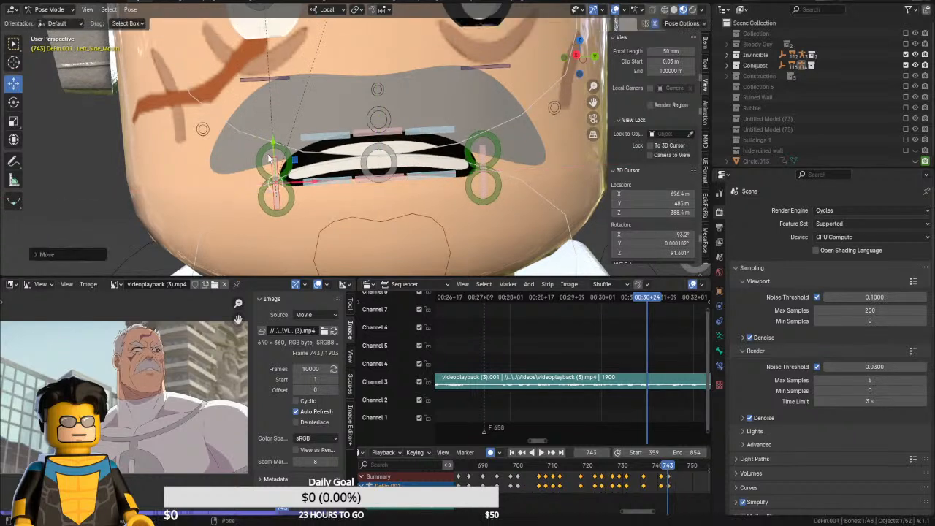
drag(275, 143, 275, 137)
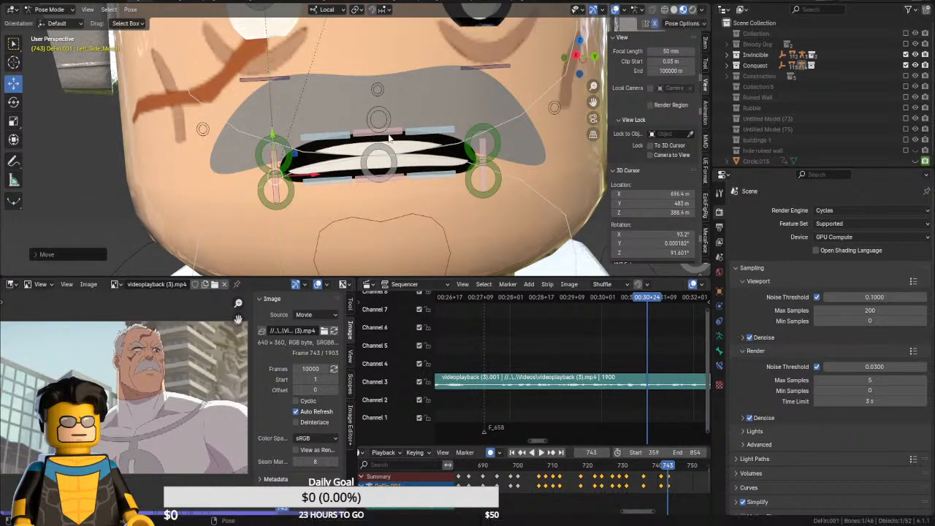
Lower the upper lip and top teeth slightly at frame 743, and bring the lower lip and bottom teeth down a little
click(379, 124)
drag(381, 126, 373, 143)
click(398, 181)
shift+click(390, 175)
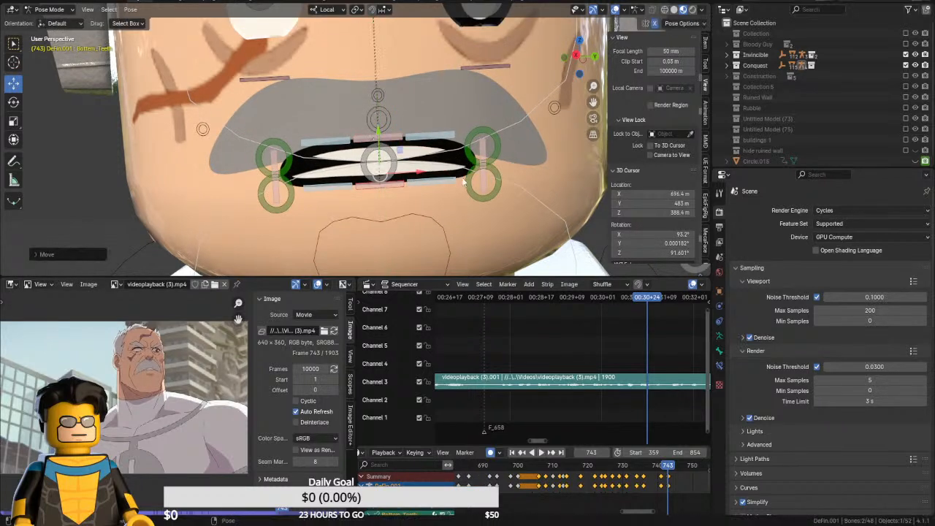
Step through and replay frames 740 to 749 to examine the reference mouth shapes, finishing on frame 744
key(Right)
key(Right)
key(Right)
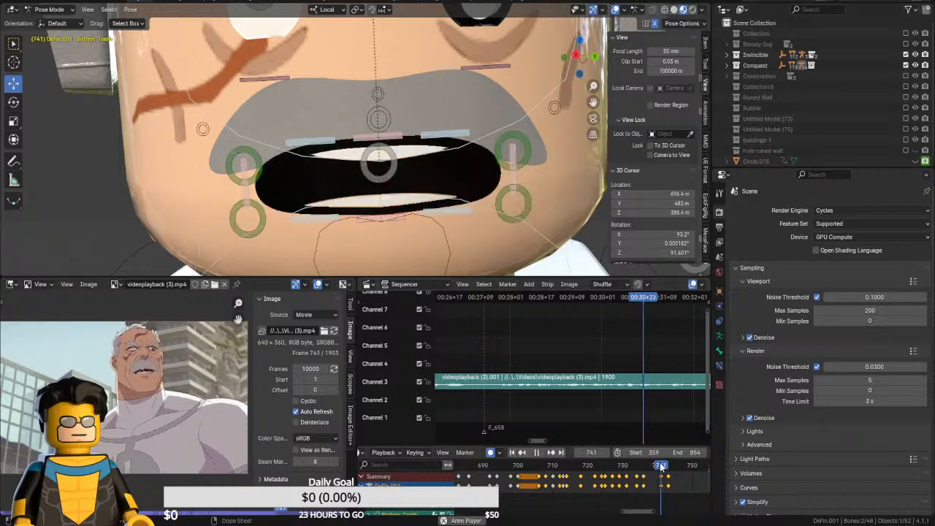
key(Right)
key(Right)
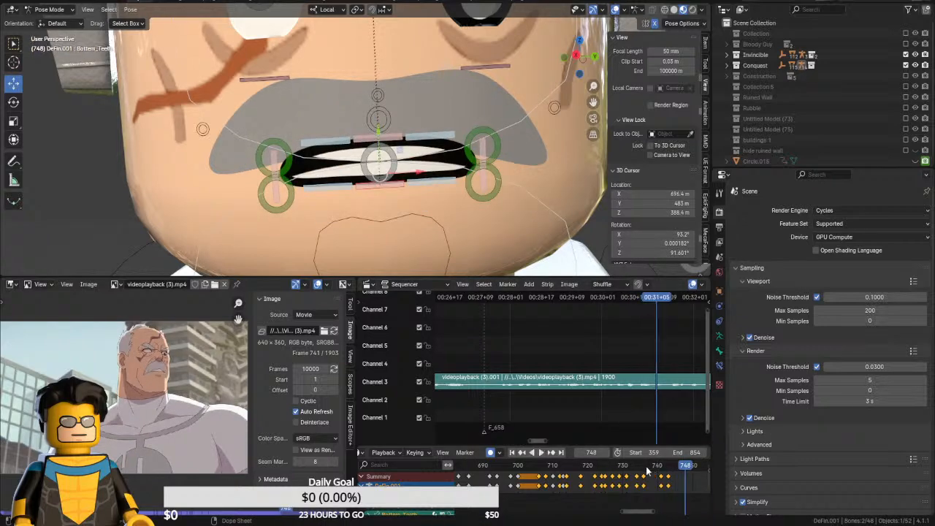
middle_drag(647, 467, 613, 472)
click(623, 468)
key(Right)
key(Right)
key(Right)
key(Right)
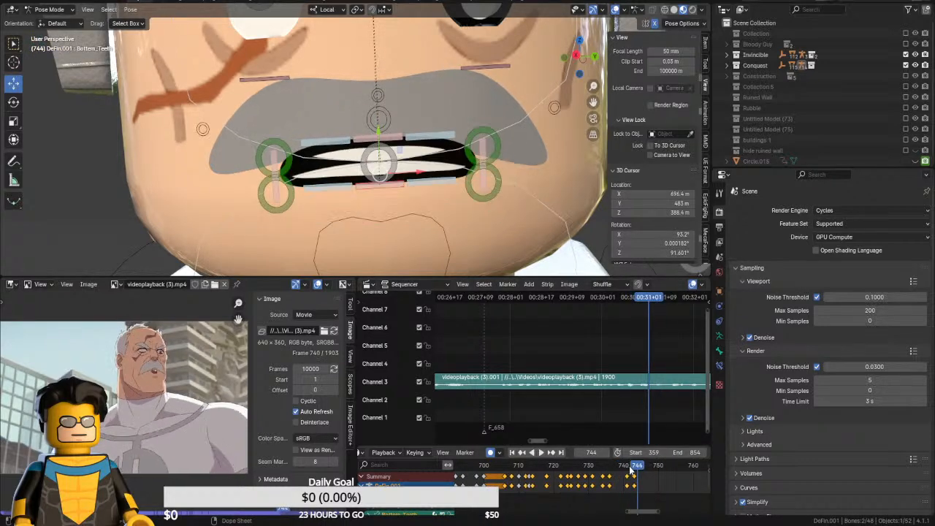
key(Right)
key(Right)
key(Right)
key(Right)
key(Right)
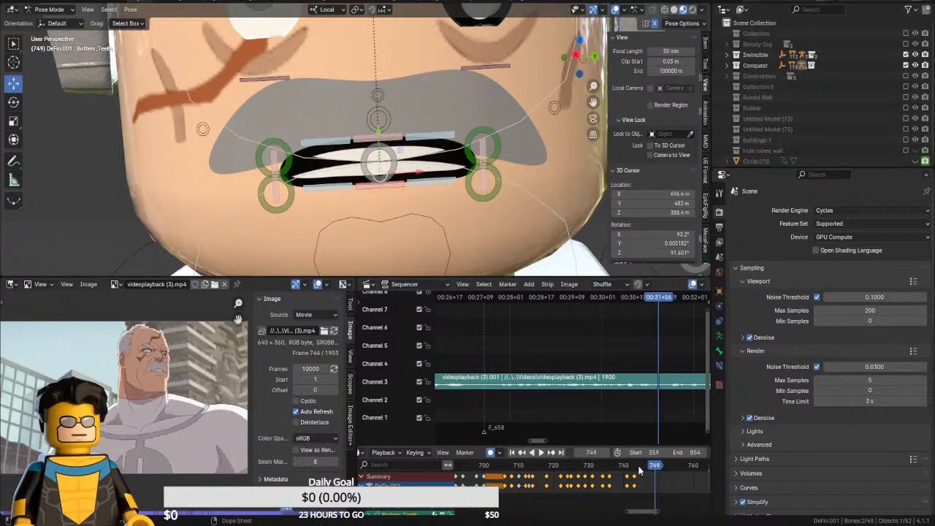
click(645, 468)
key(space)
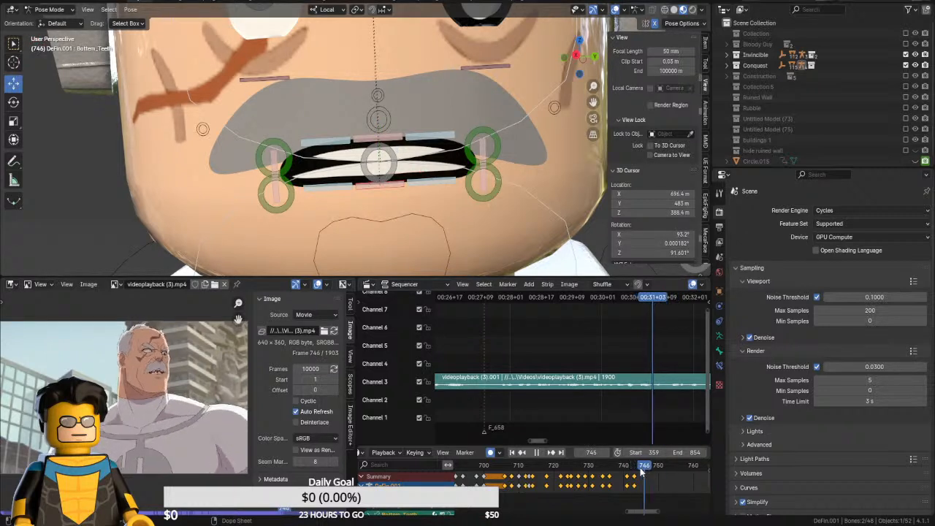
drag(641, 472, 638, 472)
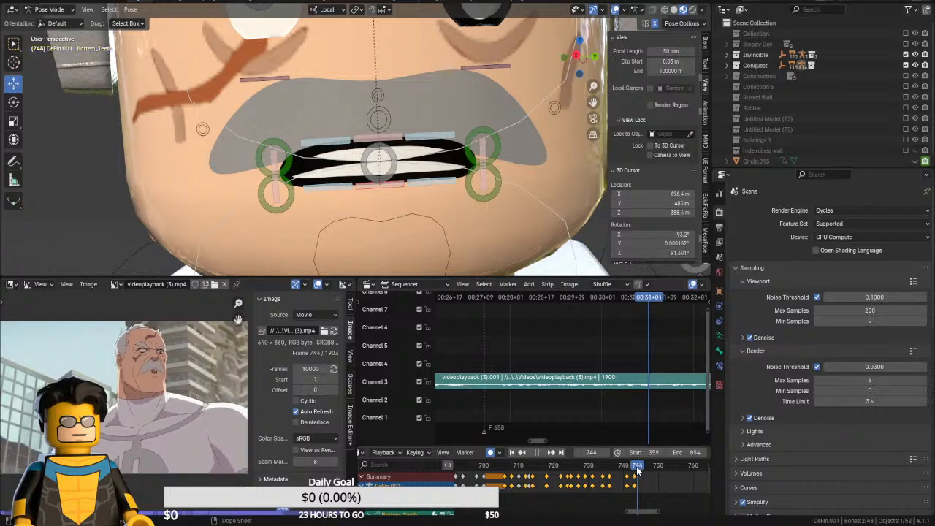
Shape a narrow open mouth at frame 744 by lowering the lower lip, moving the left side control inward and dropping the bottom teeth out of sight
click(378, 185)
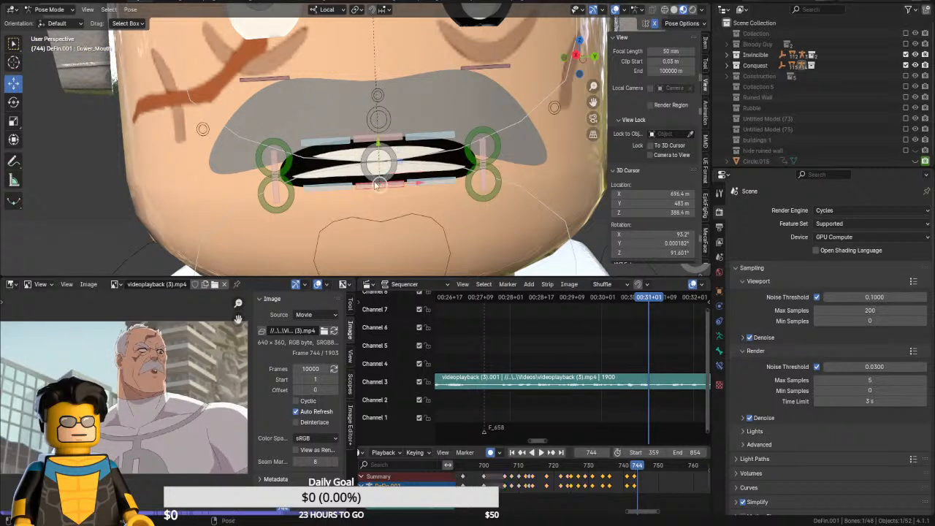
drag(378, 150, 380, 169)
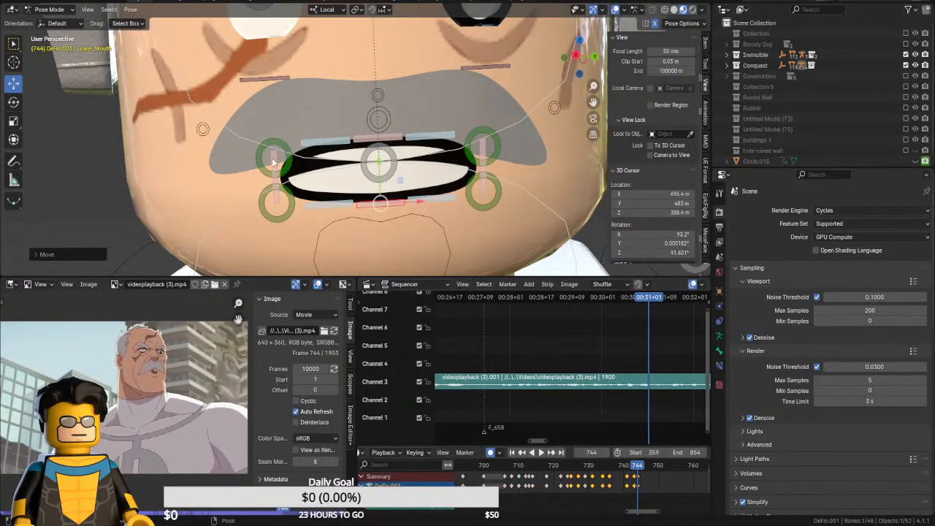
click(275, 165)
drag(315, 176, 354, 175)
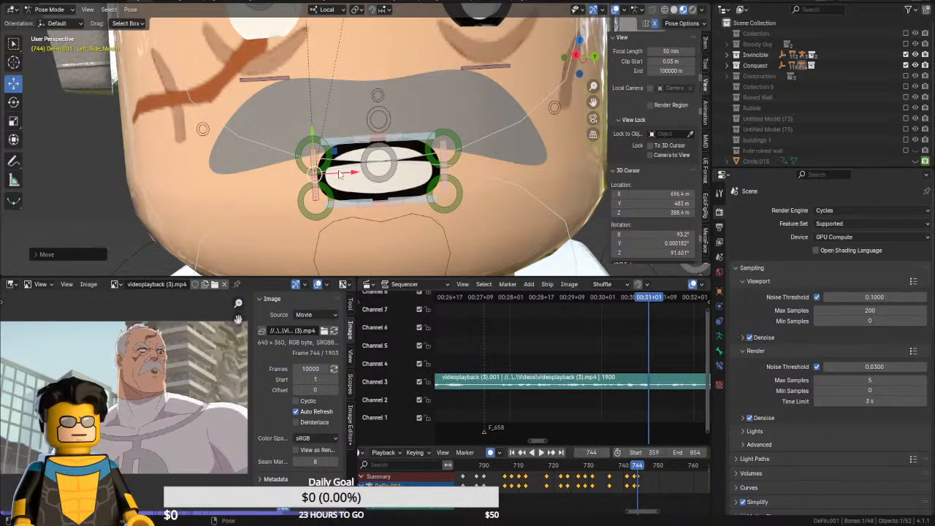
click(341, 171)
drag(378, 128, 402, 175)
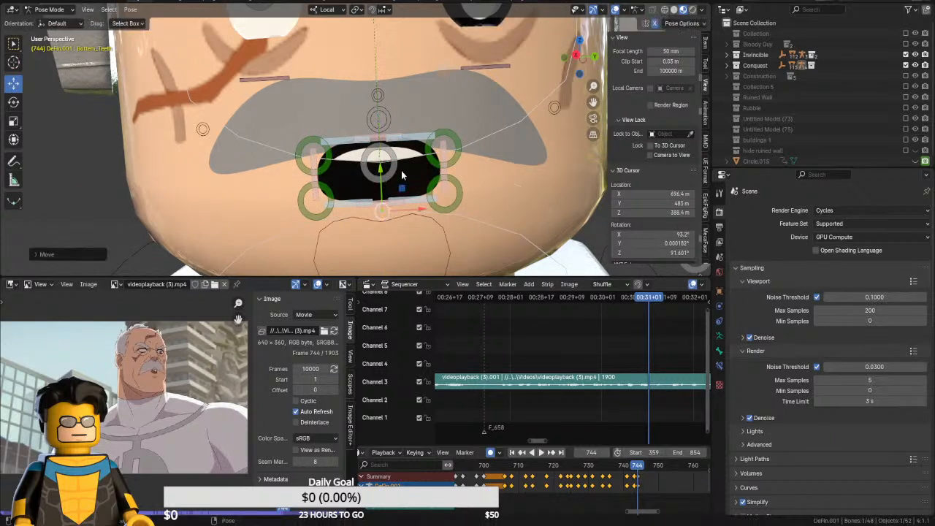
Insert a keyframe for the tongue control at frame 742 and raise the tongue into the mouth opening at frame 744
click(411, 217)
key(Left)
key(Left)
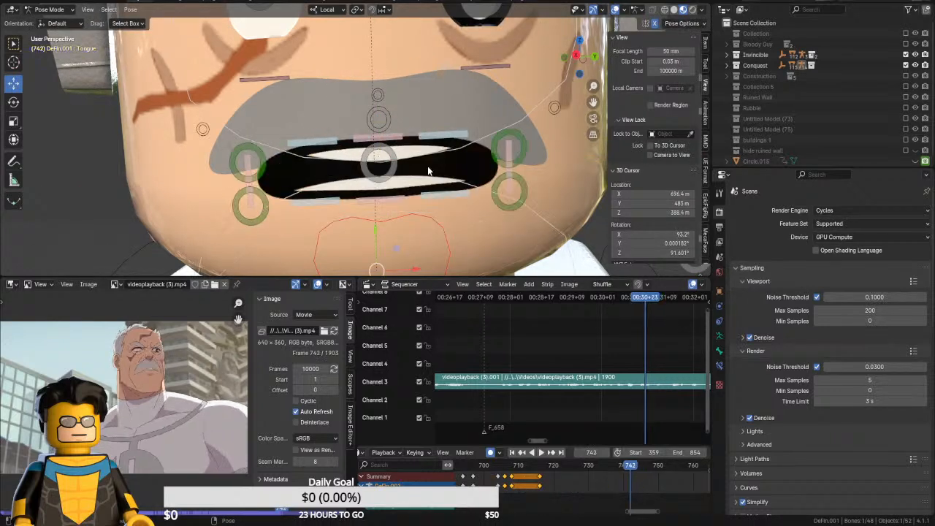
key(i)
key(Right)
key(Right)
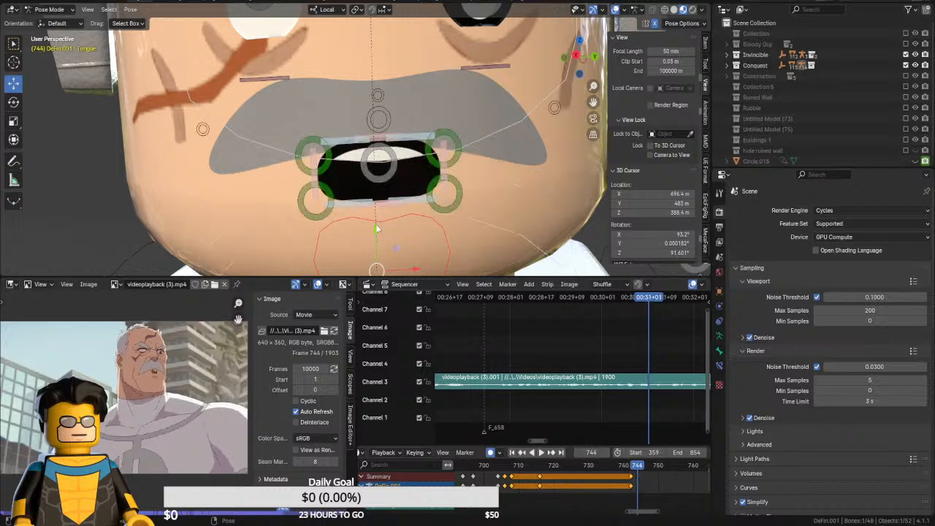
key(g)
key(y)
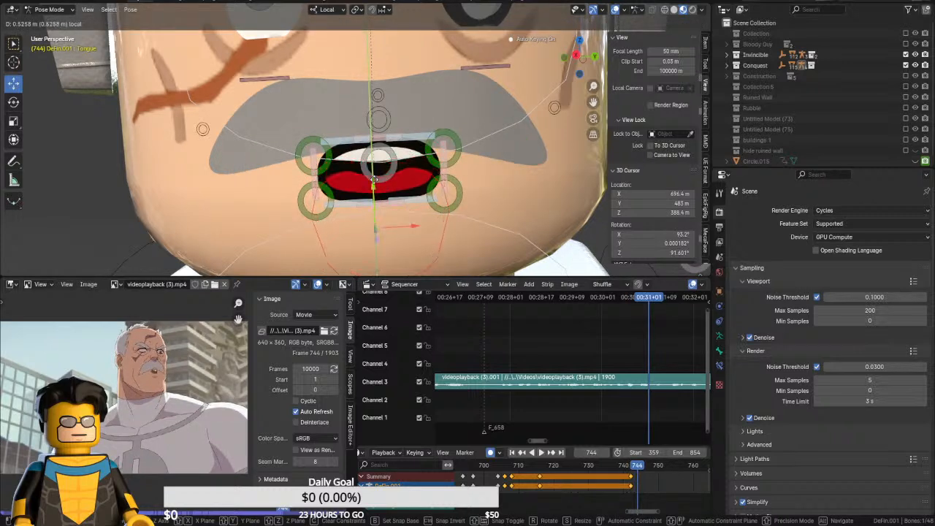
click(383, 170)
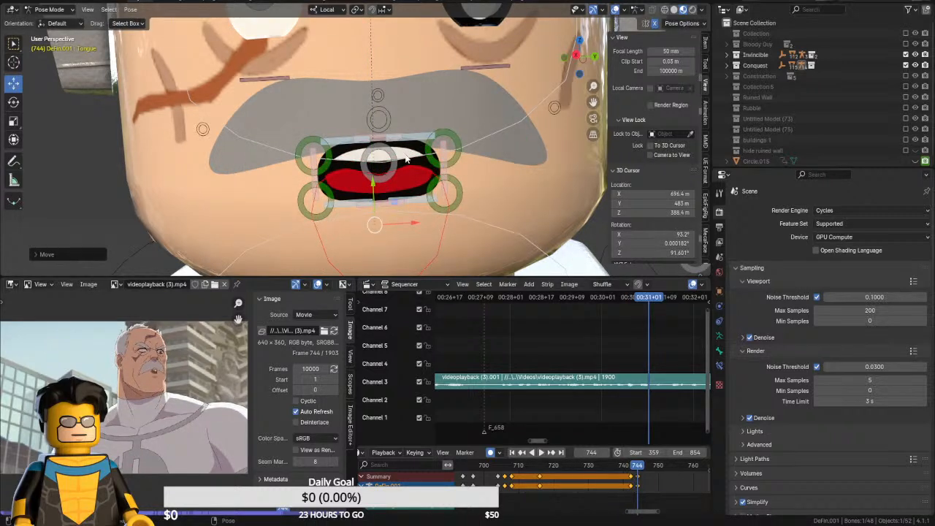
At frame 746, lower the tongue out of the mouth opening and widen the mouth by moving the left side control outward
key(Right)
key(Right)
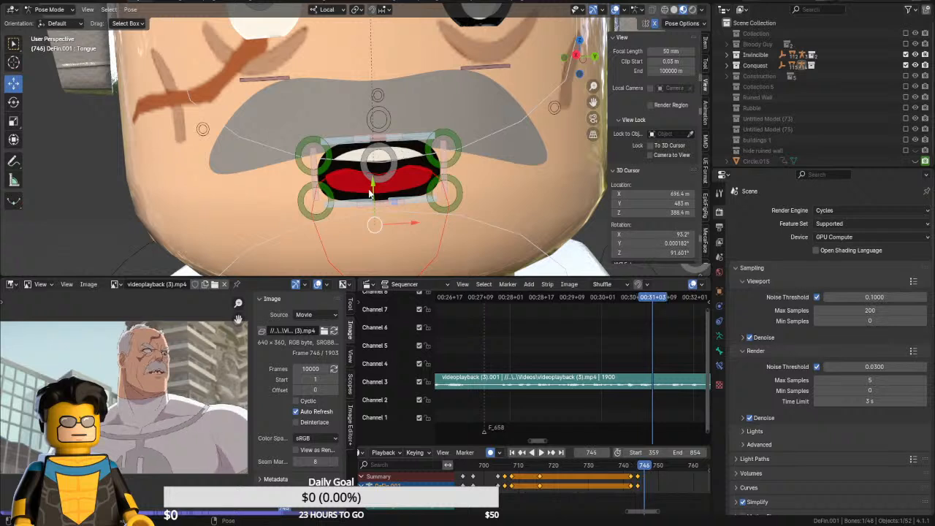
key(g)
key(y)
click(331, 198)
click(320, 167)
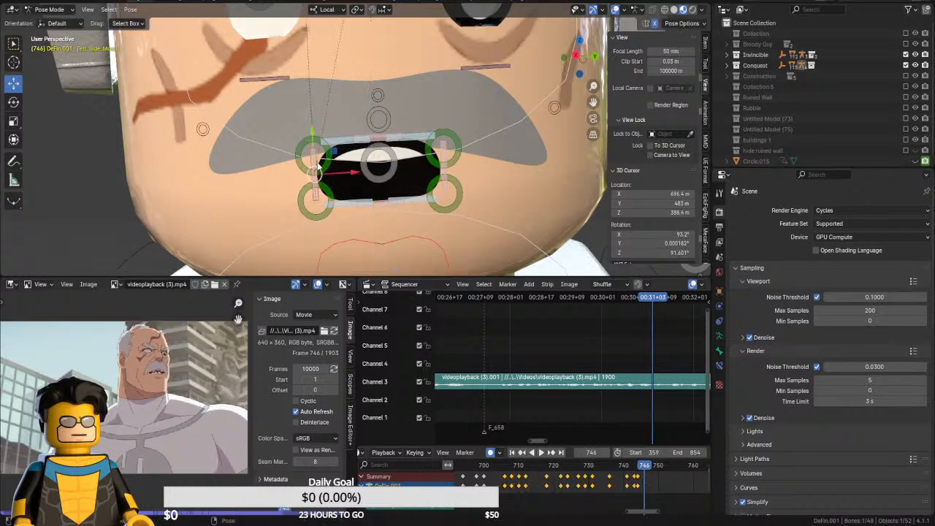
key(g)
key(x)
click(333, 170)
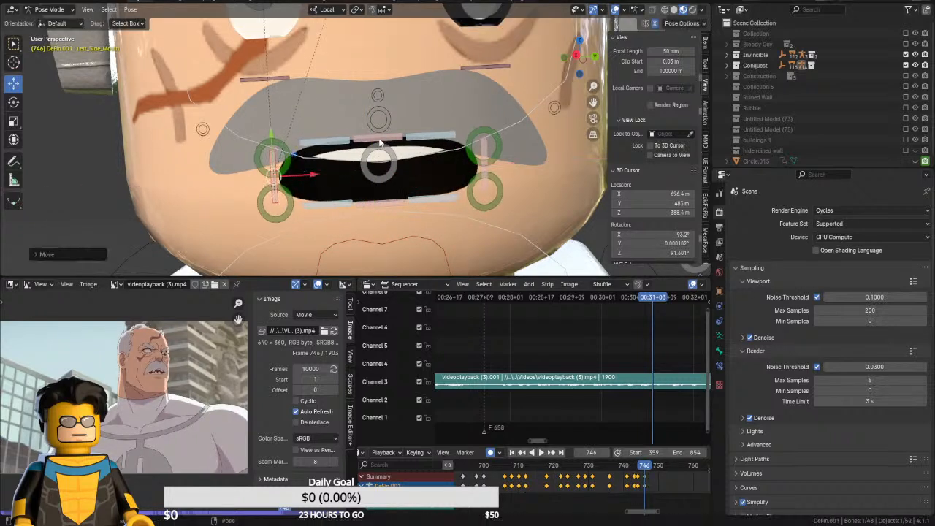
Raise the upper lip and top teeth slightly at frame 746
click(378, 137)
key(g)
key(y)
click(377, 106)
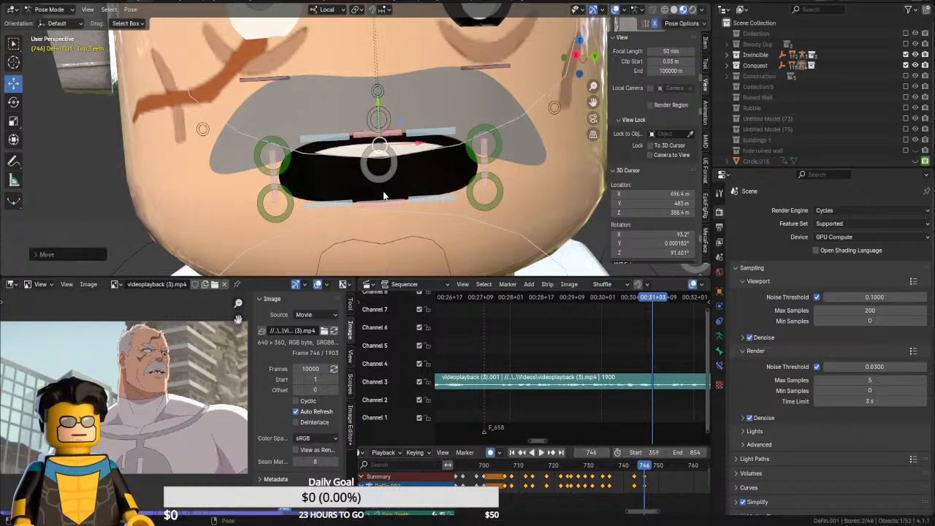
Lower the lower lip slightly at frame 746 and raise the bottom teeth until they show above it
click(386, 197)
key(g)
key(y)
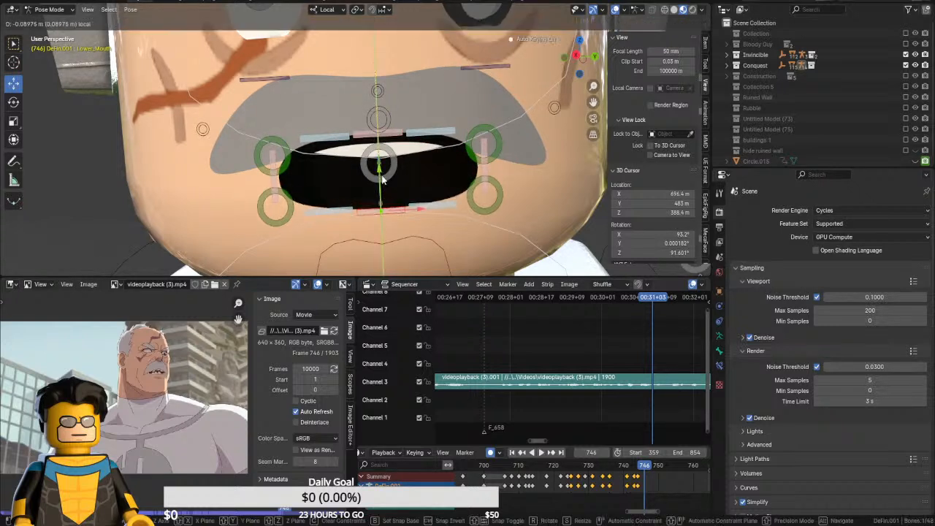
click(381, 177)
click(426, 210)
key(g)
key(y)
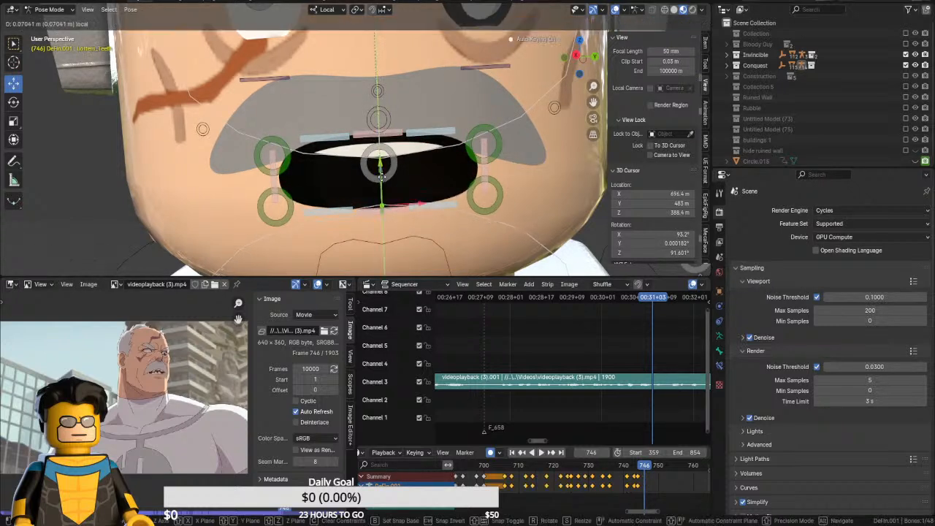
click(433, 183)
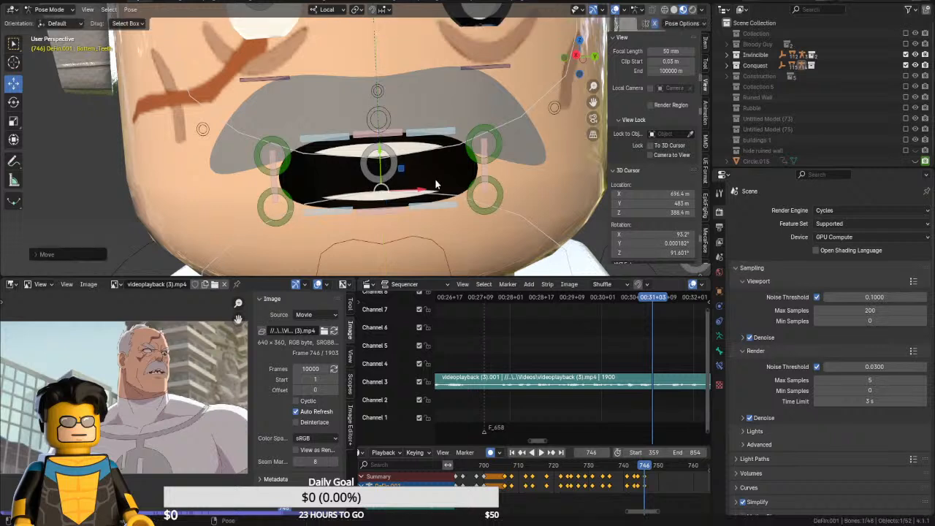
Nearly close the mouth at frame 748 by bringing the lips together, hiding the teeth and moving the left side control slightly inward
key(Right)
key(Right)
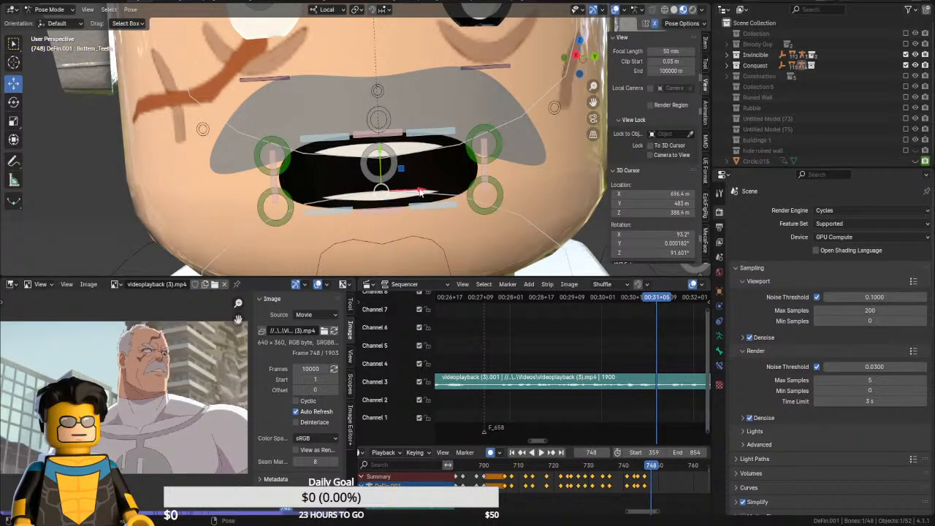
click(383, 169)
drag(385, 169, 378, 149)
click(398, 157)
click(362, 175)
click(422, 154)
click(381, 165)
click(391, 135)
click(380, 161)
click(274, 163)
mouse_move(313, 168)
mouse_down()
mouse_move(347, 168)
mouse_move(329, 168)
mouse_up()
Replay the animation several times from about frame 740 to check the new mouth movement, stopping at frame 753
click(622, 465)
key(space)
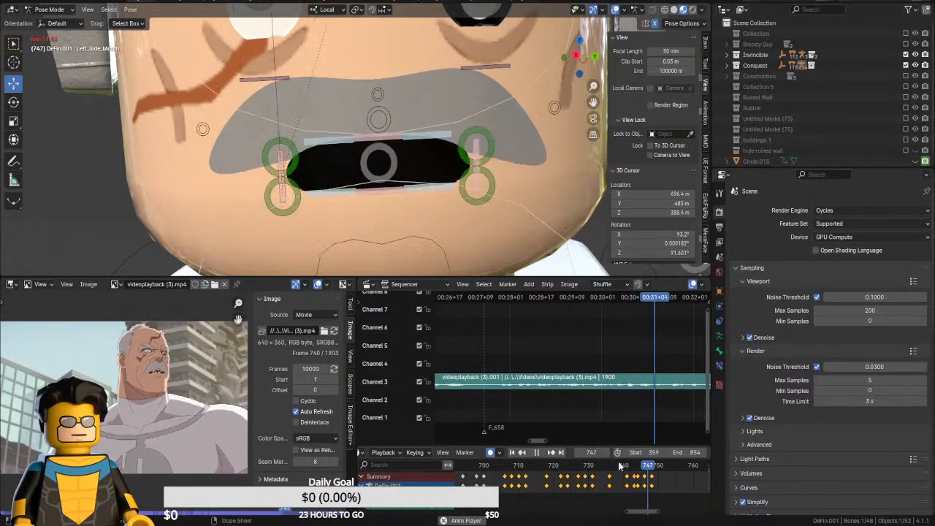
key(space)
key(space)
key(space)
click(620, 466)
key(space)
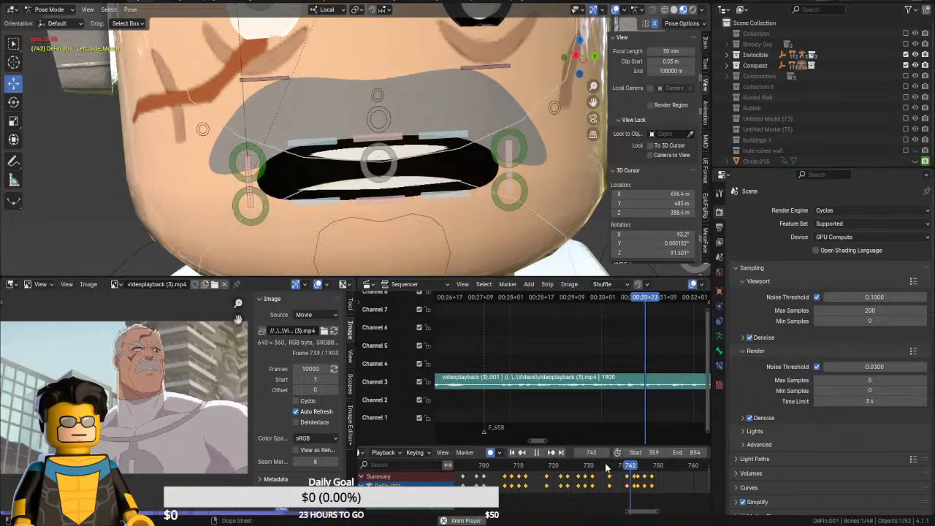
key(space)
click(620, 465)
key(space)
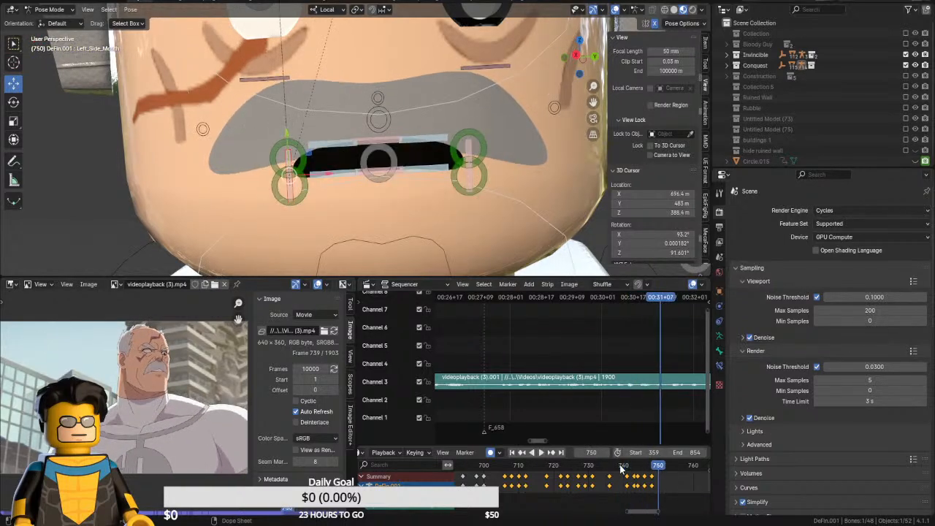
key(space)
key(space)
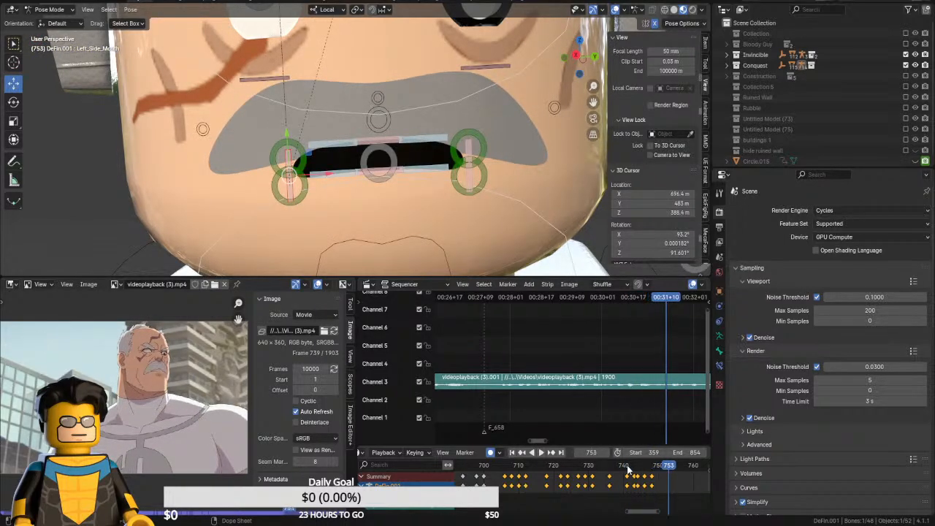
Narrow the mouth at frame 753 by moving the left side control inward, and replay the motion from about frame 750
key(g)
key(x)
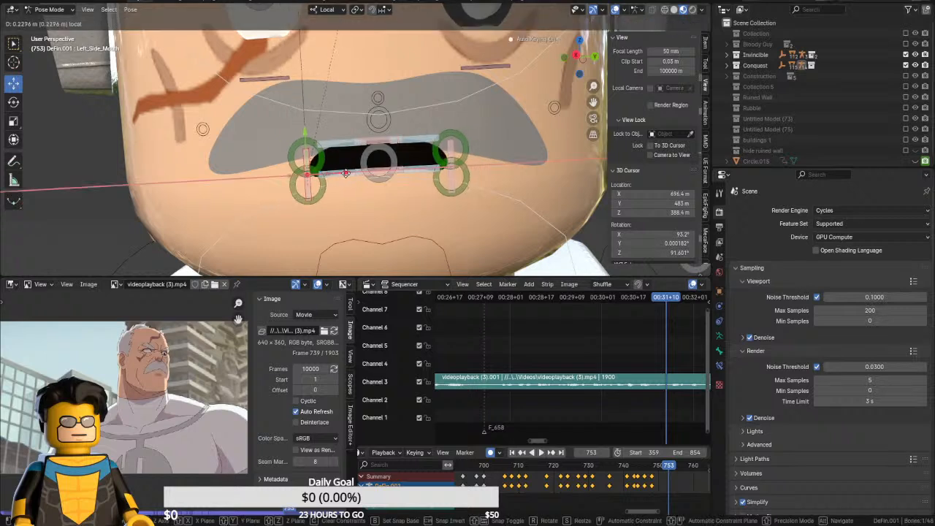
click(349, 175)
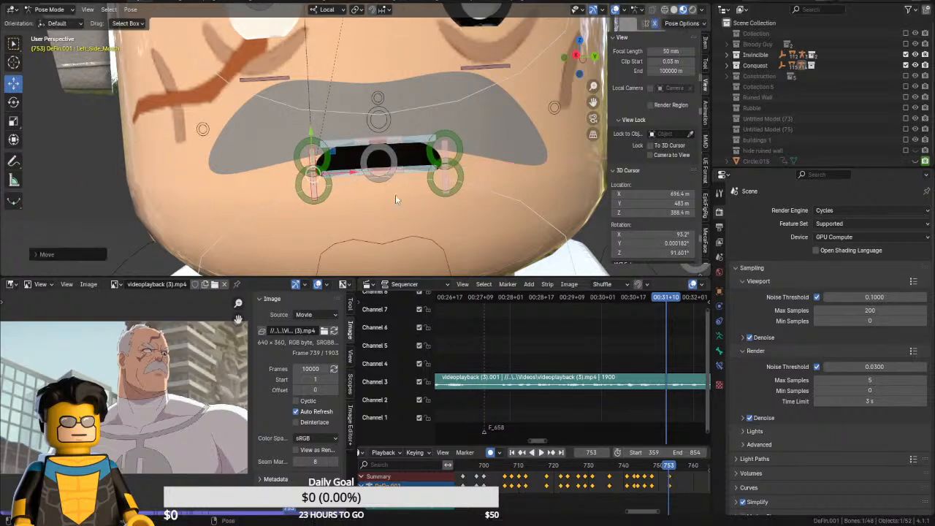
key(space)
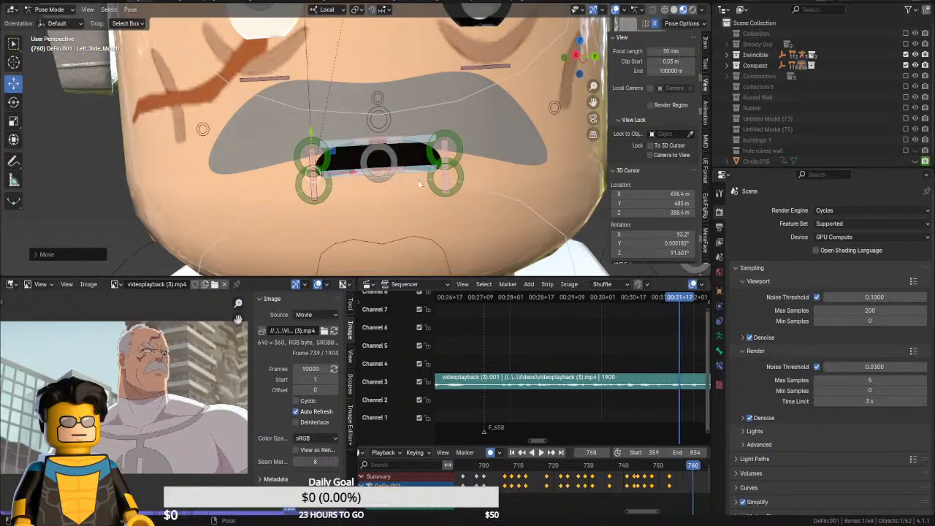
middle_drag(670, 475, 626, 468)
drag(634, 467, 623, 471)
key(space)
Lower the lower lip at frame 754 to open the mouth
key(Right)
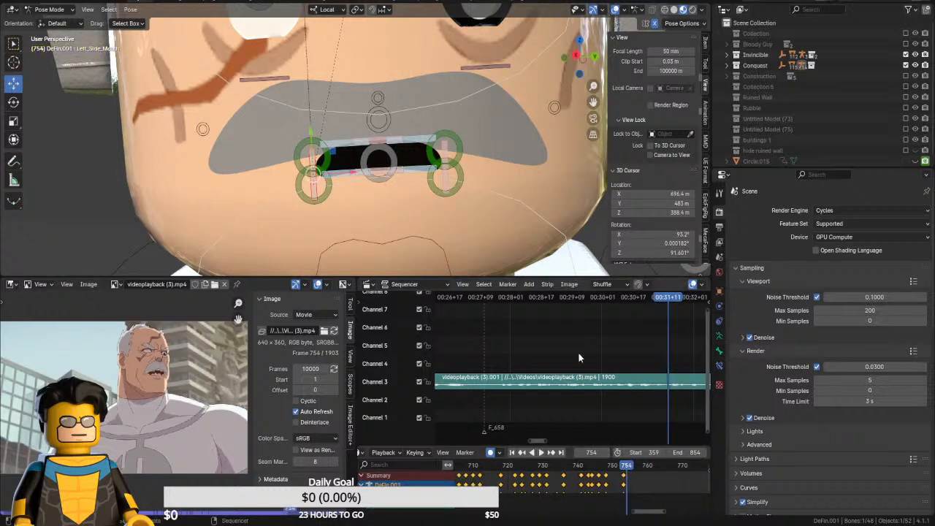
click(380, 172)
key(g)
key(y)
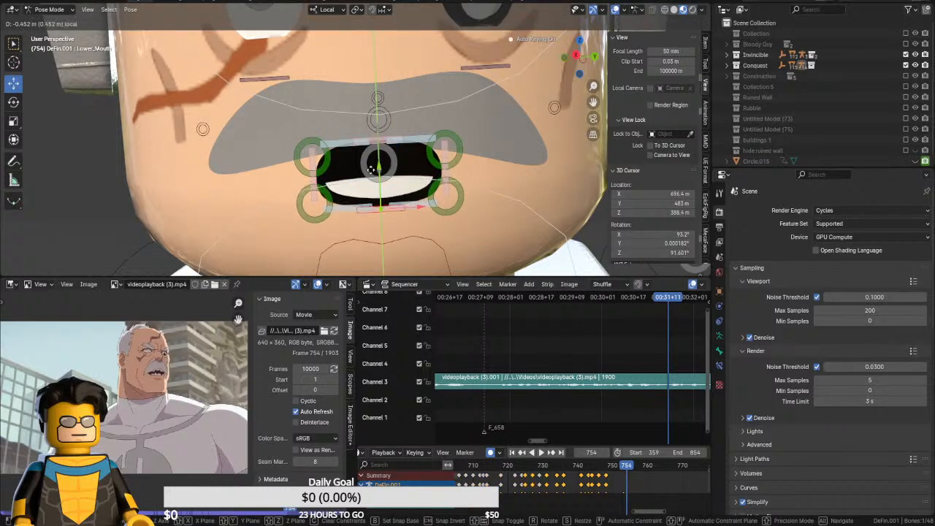
click(372, 170)
Widen the open mouth at frame 754 by moving the left side control well outward and slightly upward
click(313, 169)
key(g)
key(x)
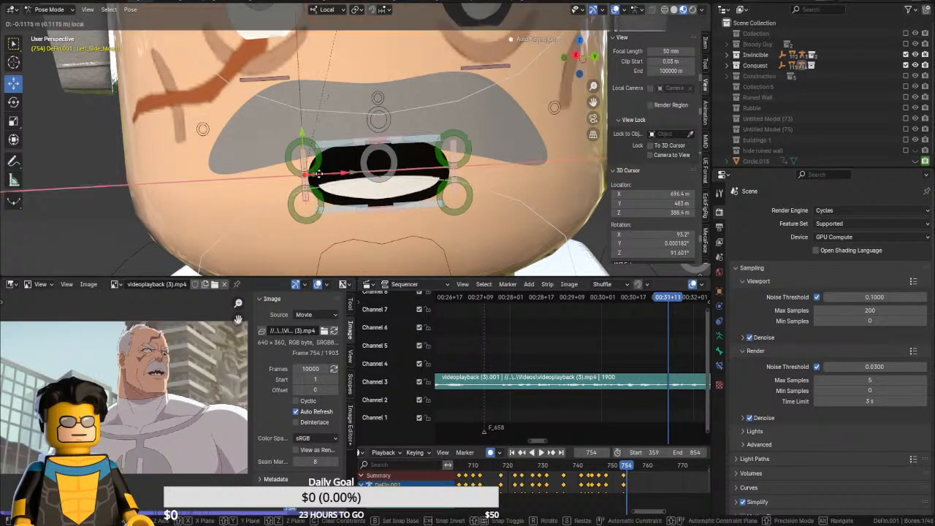
click(282, 170)
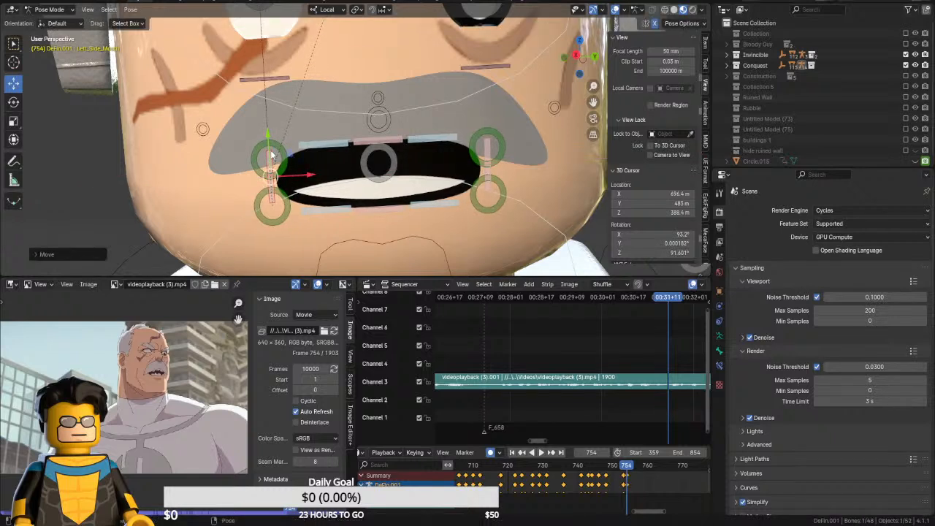
key(g)
key(y)
click(292, 160)
key(g)
key(x)
click(324, 154)
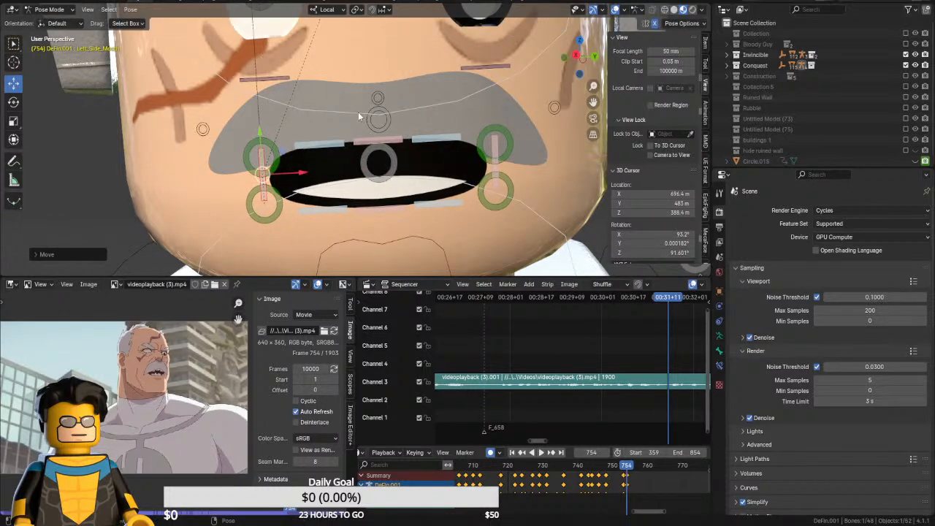
Lower the top teeth into view at frame 754 and lower the bottom teeth slightly
click(375, 118)
key(g)
key(y)
click(398, 164)
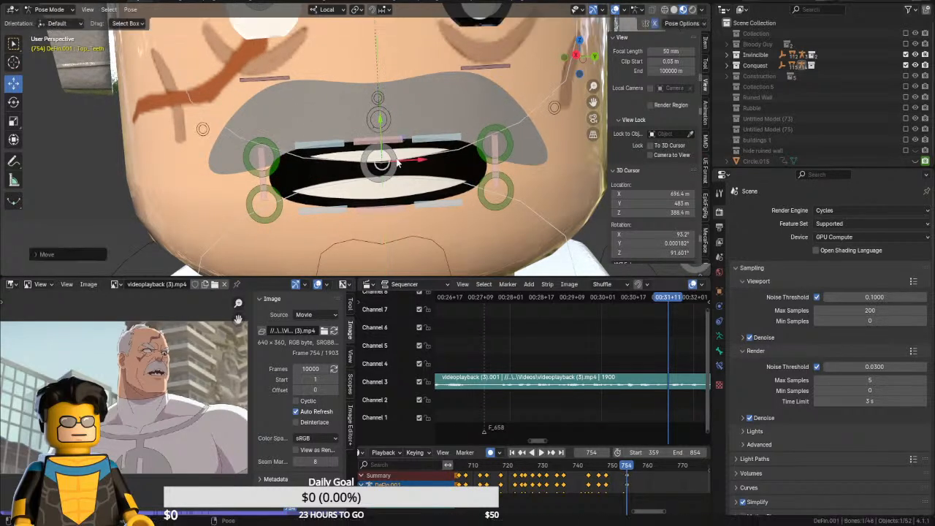
click(385, 155)
key(g)
key(y)
click(384, 212)
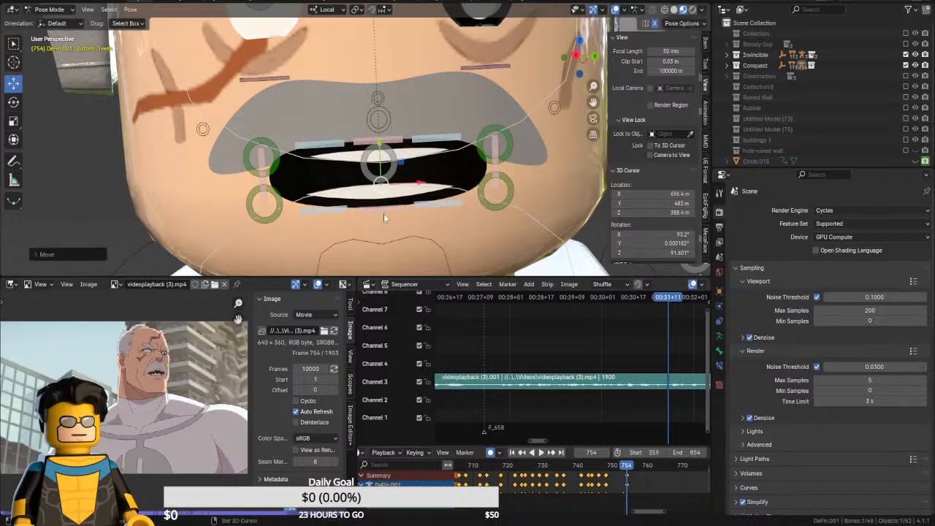
Open the mouth further at frame 754 by lowering the lower lip and bottom teeth together
key(g)
key(y)
right_click(374, 176)
key(g)
key(y)
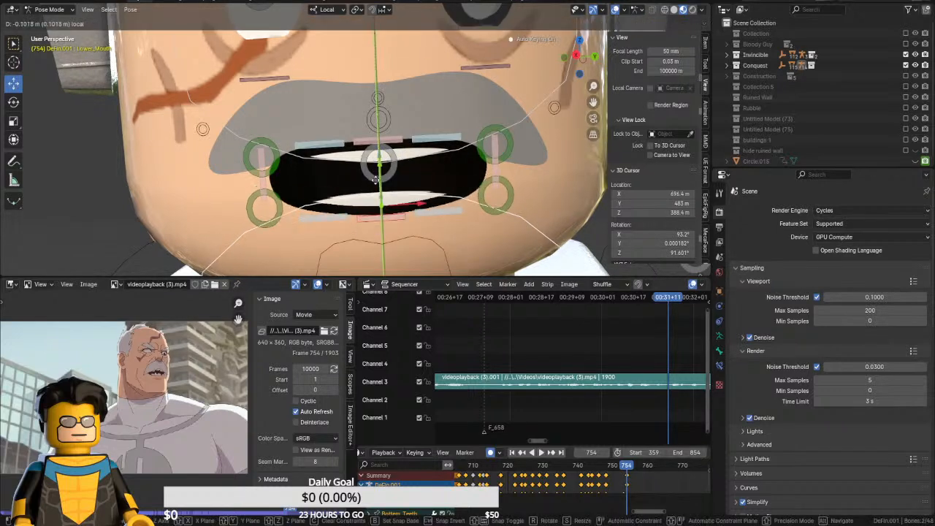
click(376, 190)
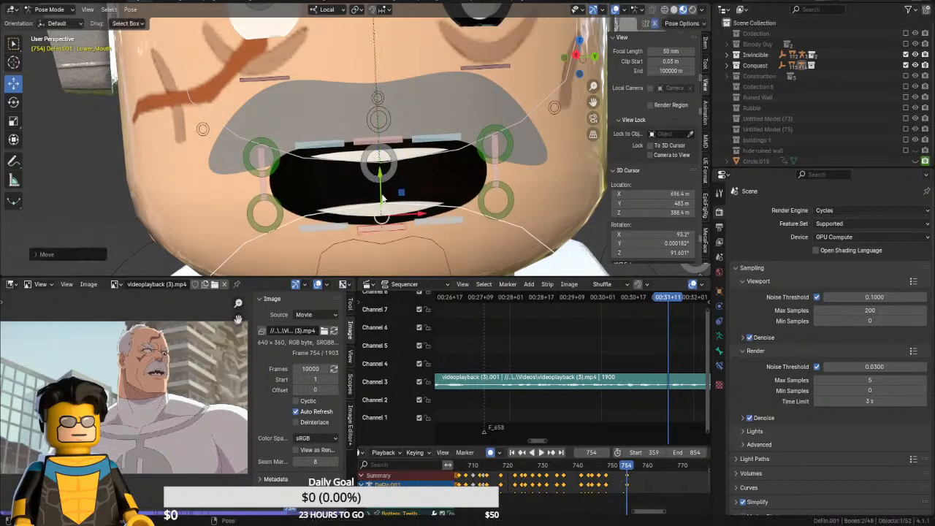
Raise the lower lip and bottom teeth at frame 752 so the mouth stays nearly closed just before it opens
key(space)
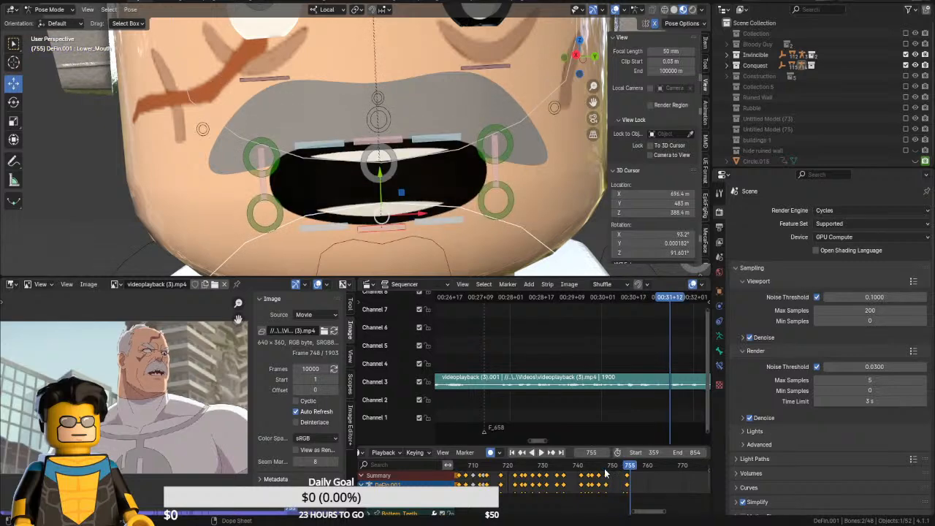
click(611, 466)
click(621, 468)
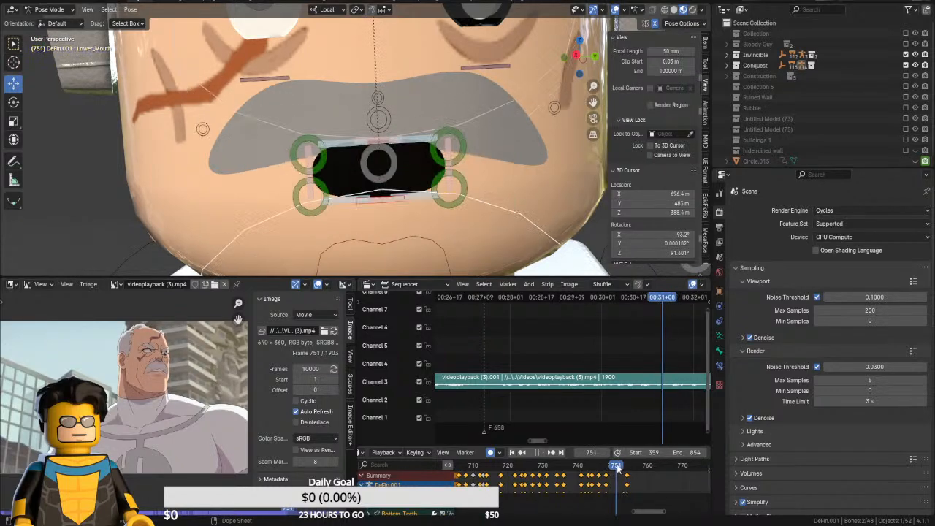
key(space)
drag(382, 218, 382, 189)
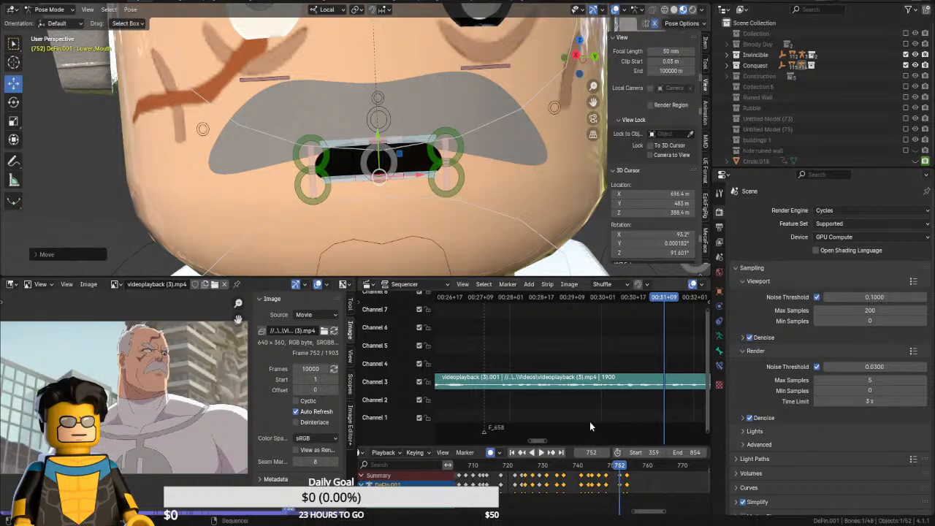
Replay the animation from about frame 749 to check the timing of the mouth opening
click(610, 469)
key(space)
key(space)
key(space)
click(610, 470)
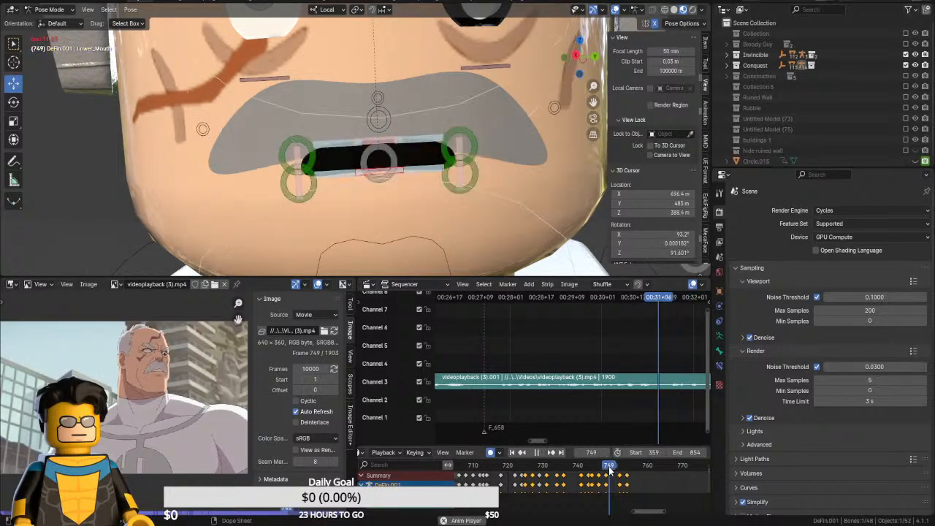
key(space)
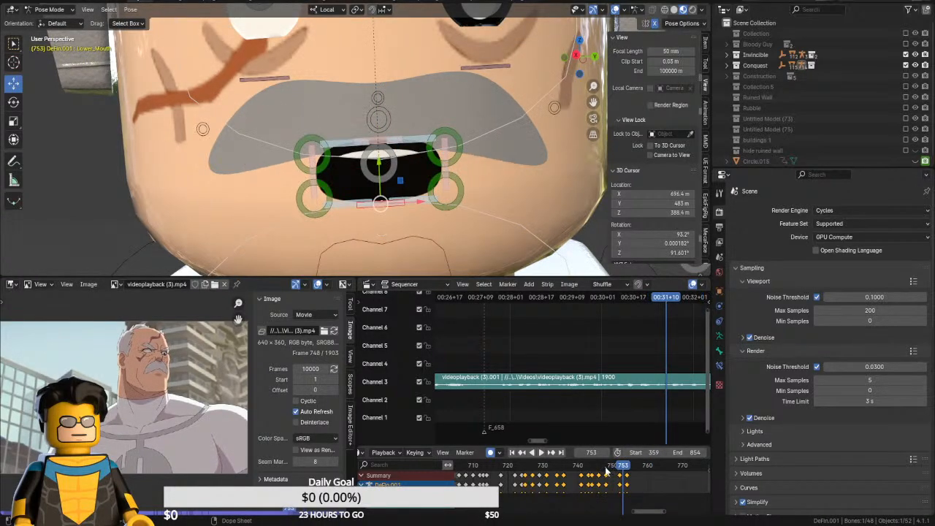
Raise the tongue into view at frame 753 and lower the top teeth slightly, with a short replay
click(631, 481)
drag(627, 470, 623, 469)
click(391, 241)
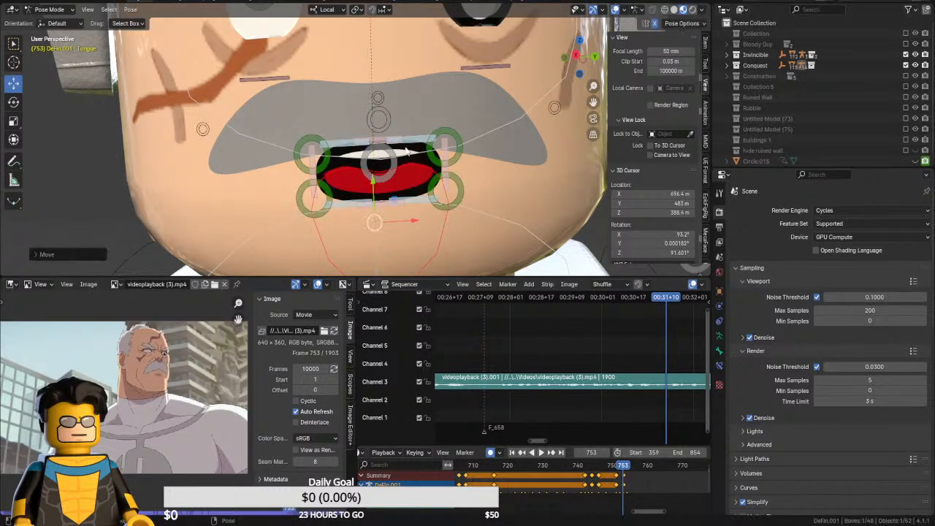
click(395, 135)
drag(395, 135, 443, 173)
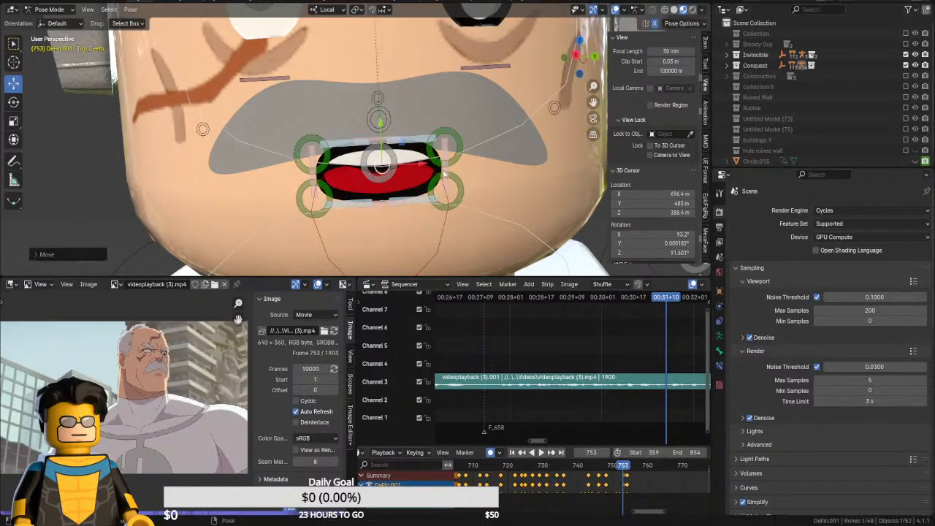
key(space)
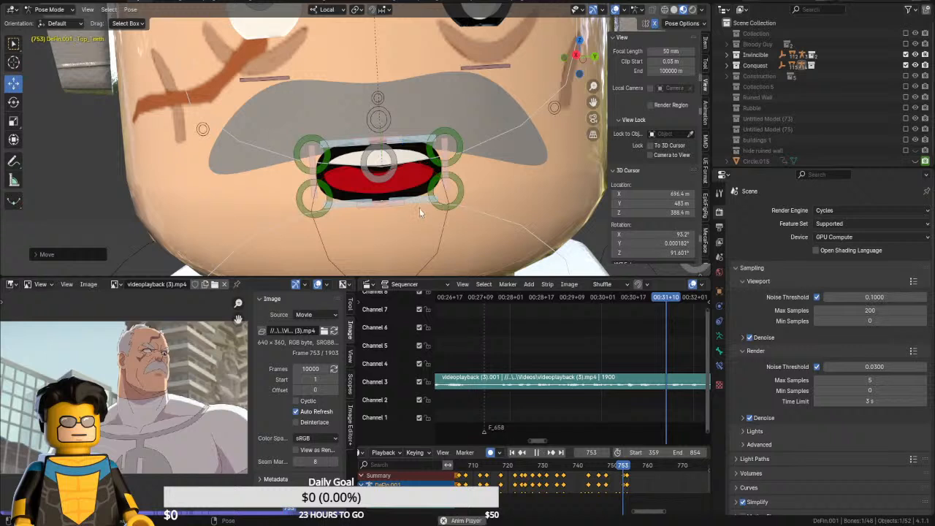
key(space)
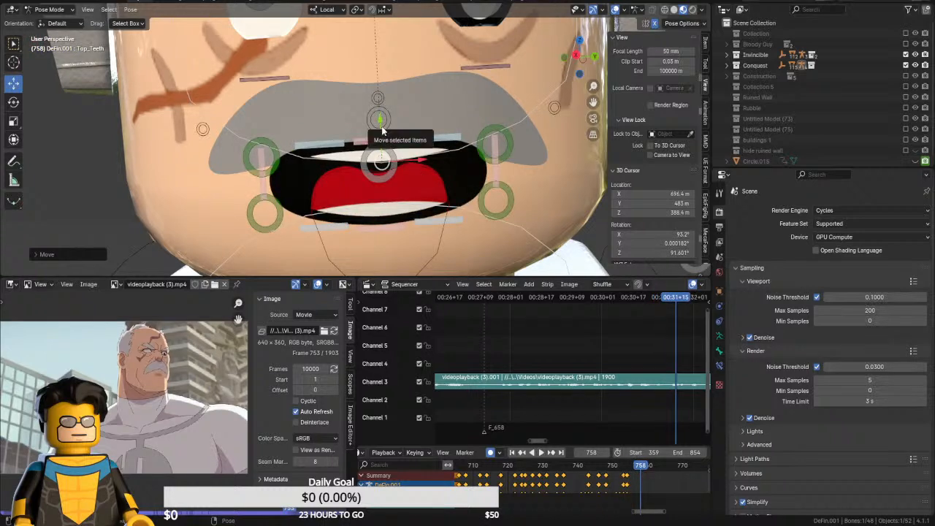
Return to frame 754 and lower the tongue until it is hidden below the lower lip by frame 755
key(Left)
key(Left)
key(Left)
key(Left)
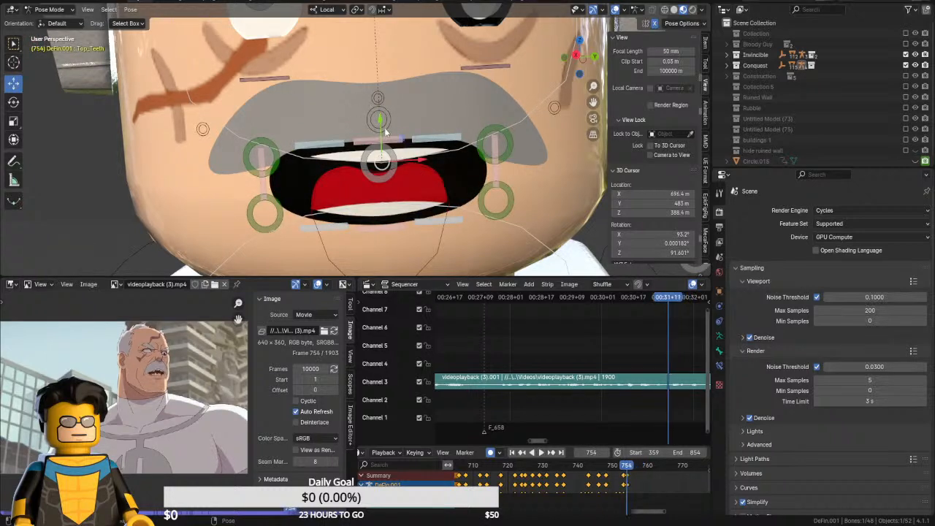
drag(381, 125, 374, 253)
right_click(387, 167)
click(407, 174)
click(388, 148)
key(Right)
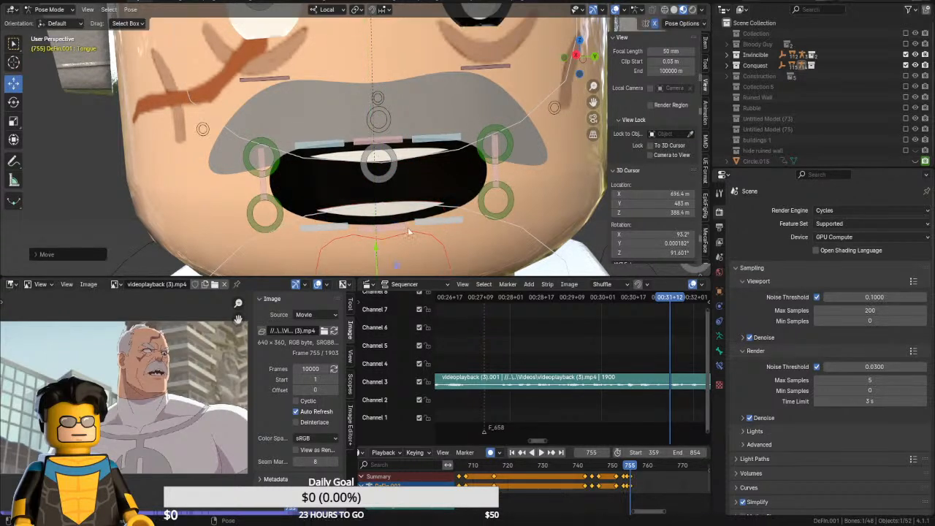
Lower the lower lip and bottom teeth slightly more at frame 755
click(401, 226)
shift+click(402, 209)
drag(381, 180, 383, 189)
Raise the lower lip and bottom teeth at frame 757 until the bottom teeth meet the top teeth
key(Right)
key(Right)
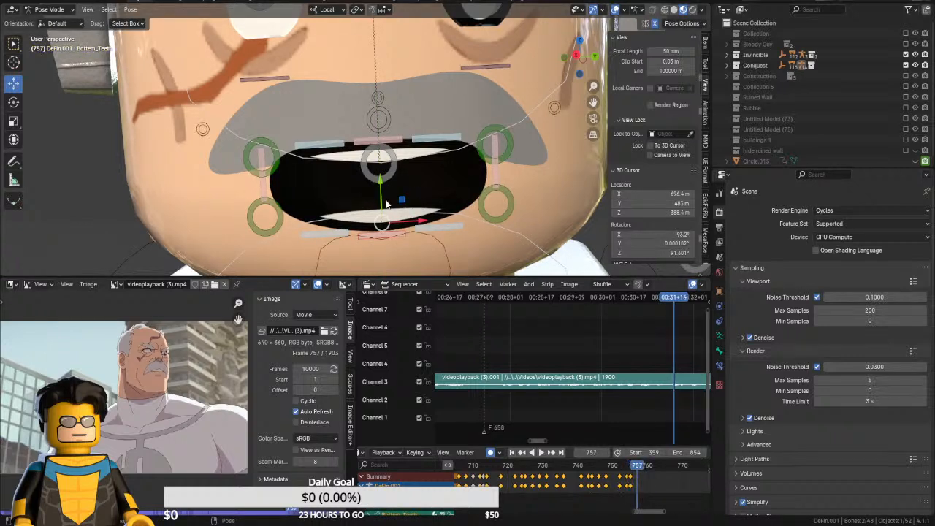
key(g)
key(y)
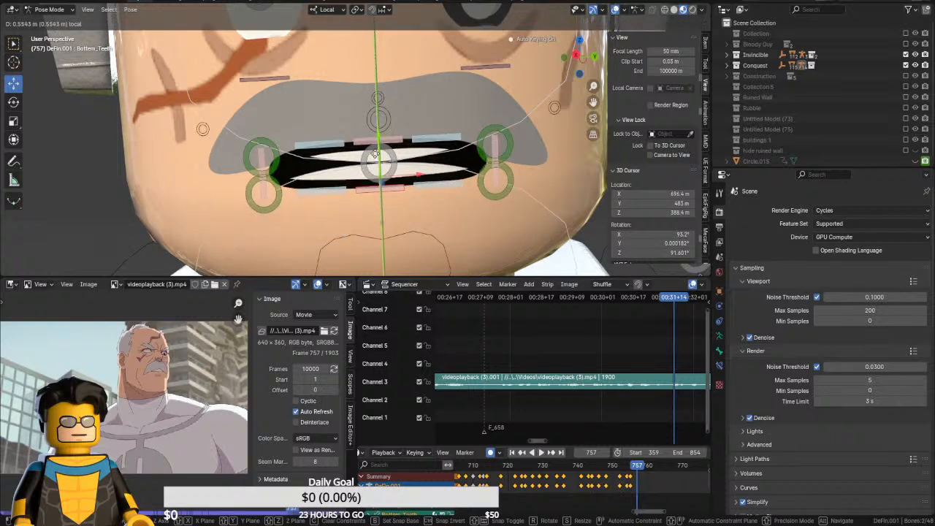
click(377, 150)
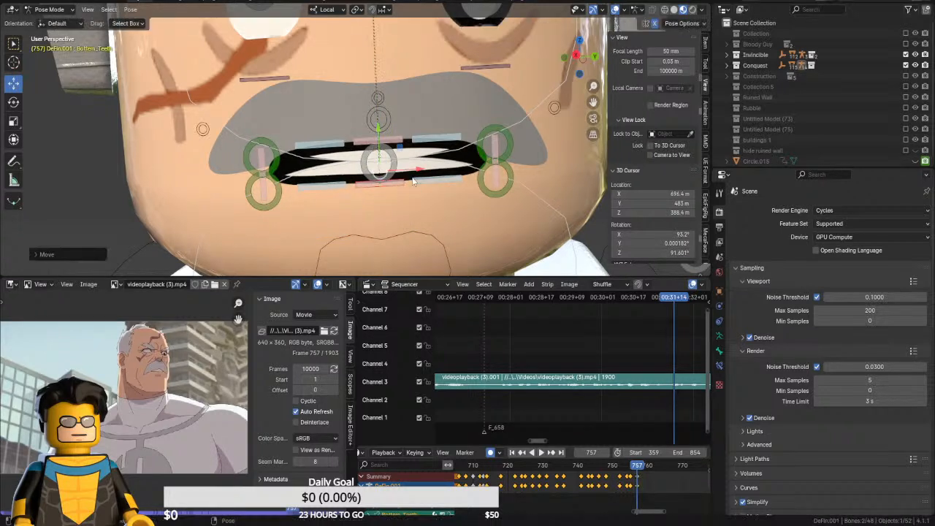
Reopen the mouth partway at frame 758 by lowering the lower lip and bottom teeth
key(Right)
key(g)
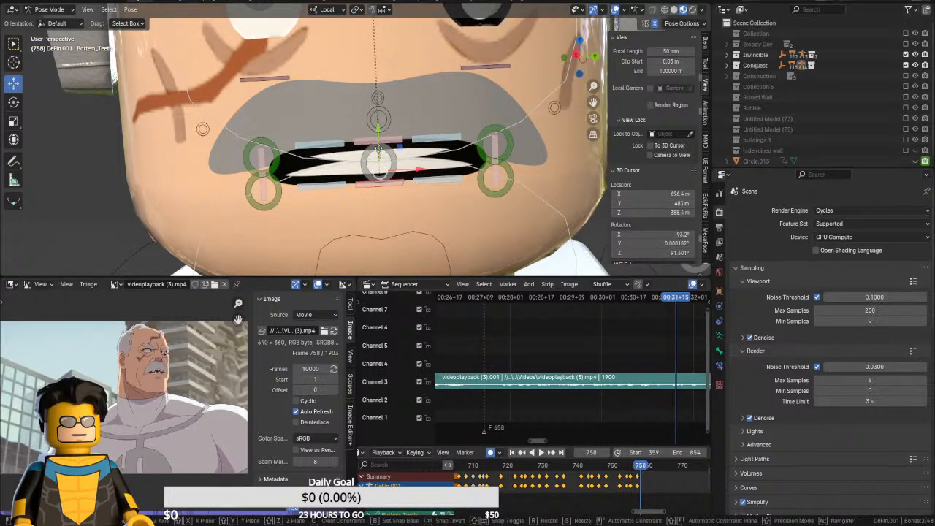
key(y)
click(379, 171)
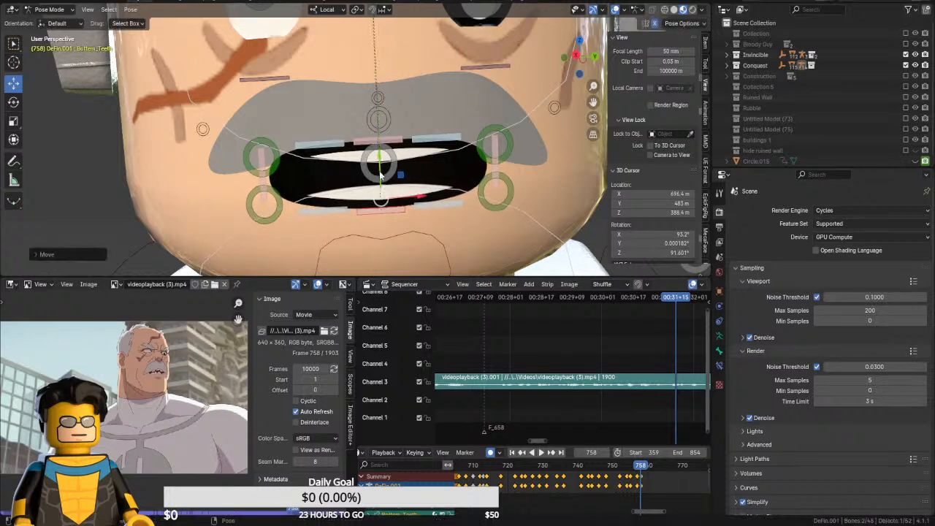
Bring the teeth back together at frame 760 by raising the lower lip and bottom teeth
key(Right)
key(Right)
key(g)
key(y)
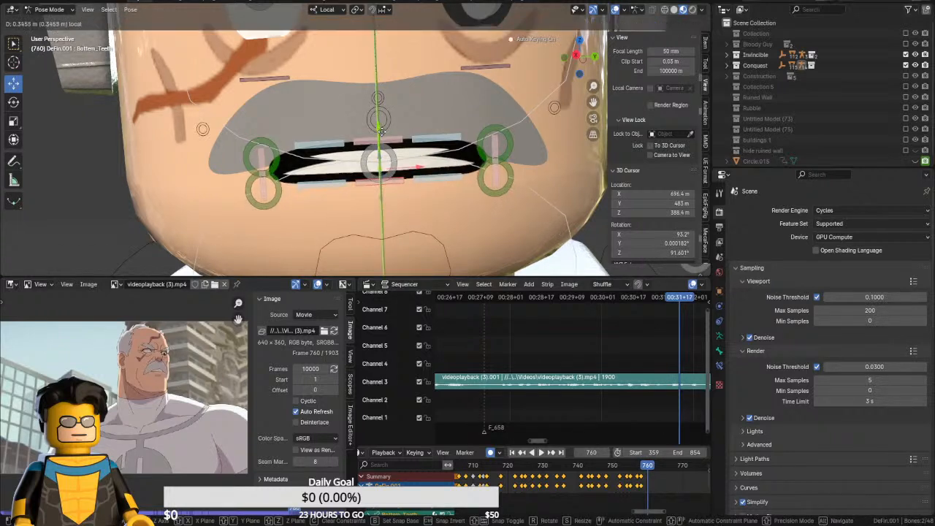
click(382, 136)
Select all bones at frame 763 and keyframe them to hold the current pose
key(Right)
key(Right)
key(Right)
key(Right)
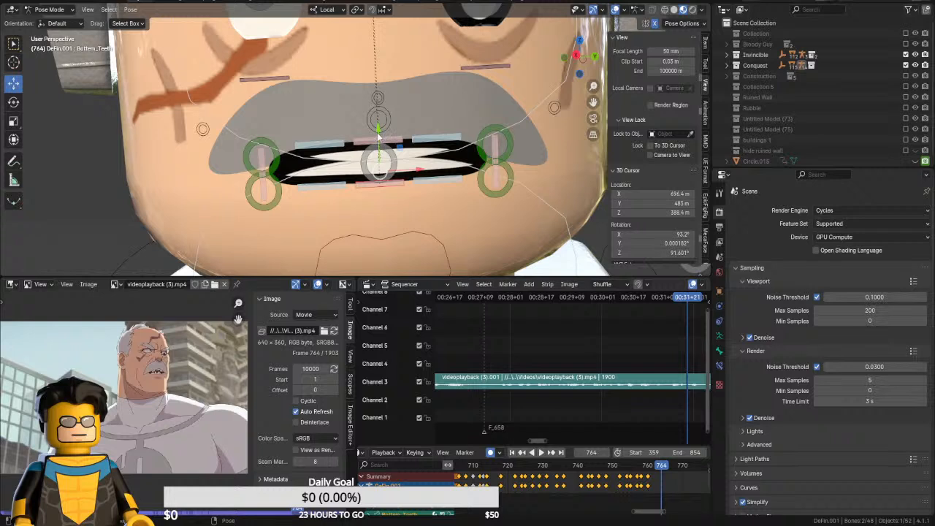
key(Left)
key(a)
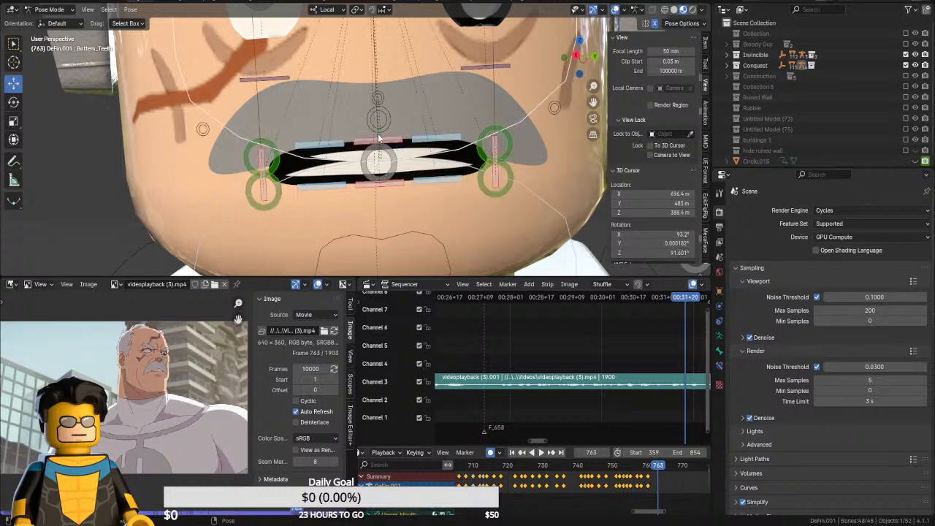
Open the mouth partway at frame 765 by lowering the lower lip and bottom teeth, and advance to check the following frames
key(Right)
key(Right)
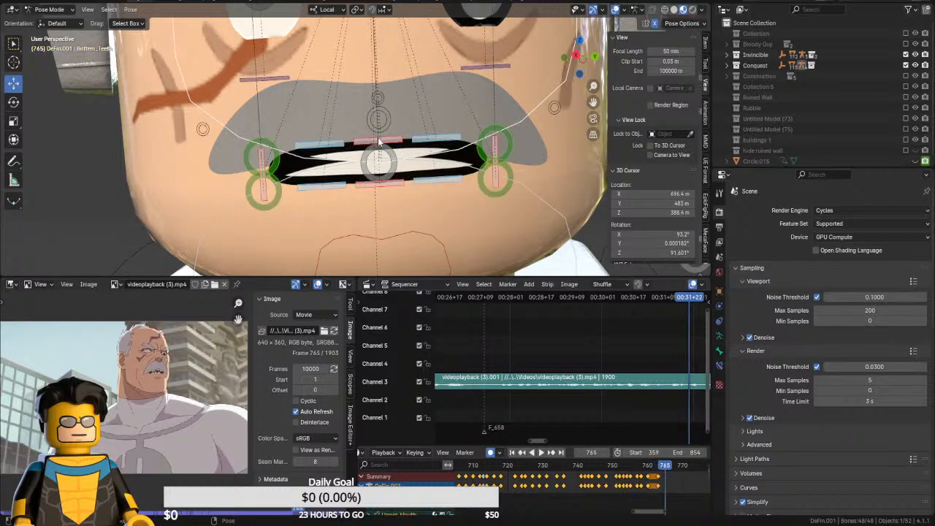
click(398, 189)
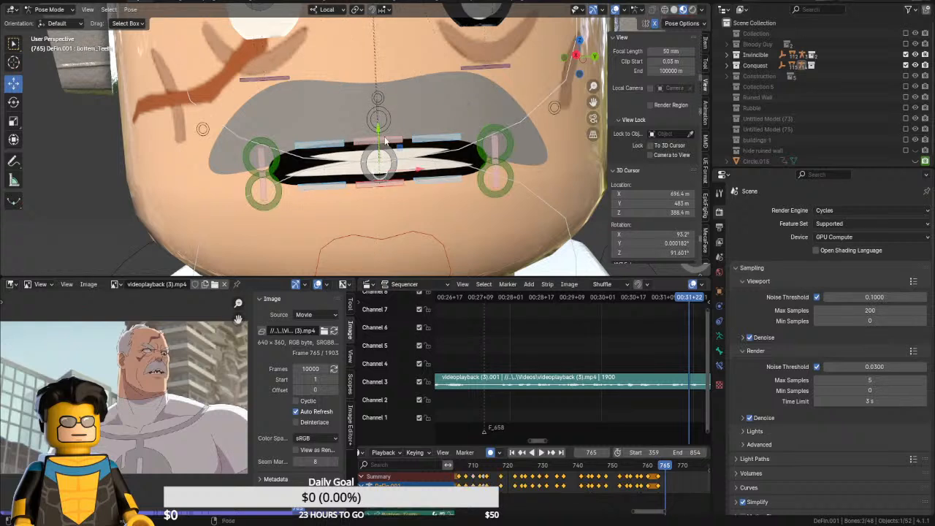
key(g)
key(y)
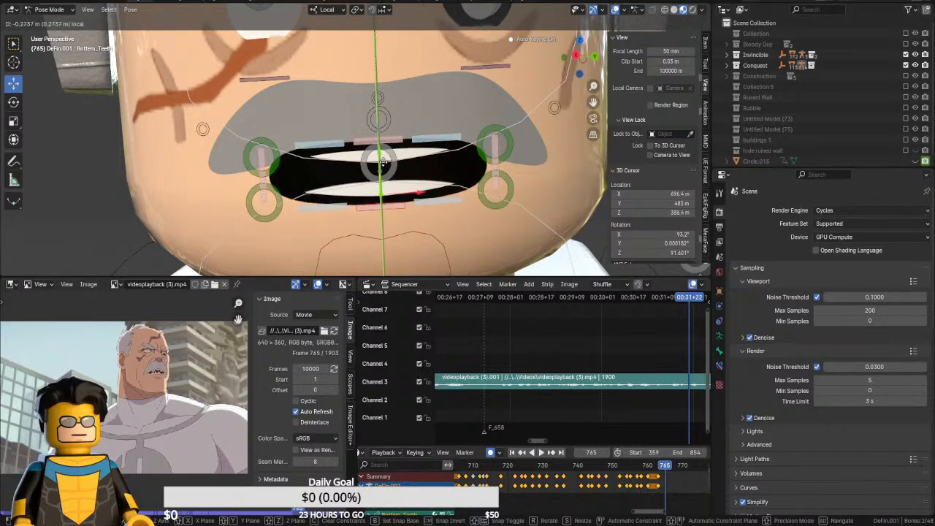
click(385, 167)
key(Right)
key(Right)
key(Right)
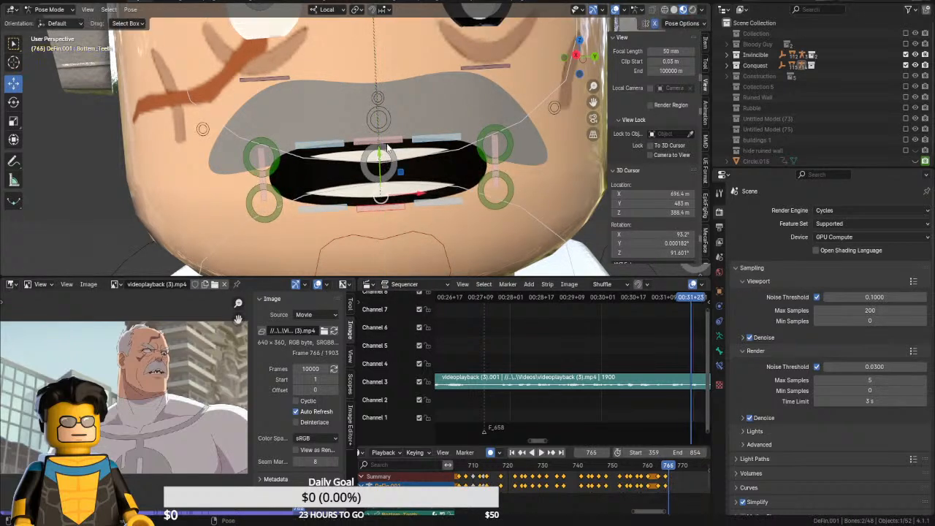
Close the mouth at frame 768 until the teeth nearly meet by raising the lower lip and bottom teeth
key(g)
key(y)
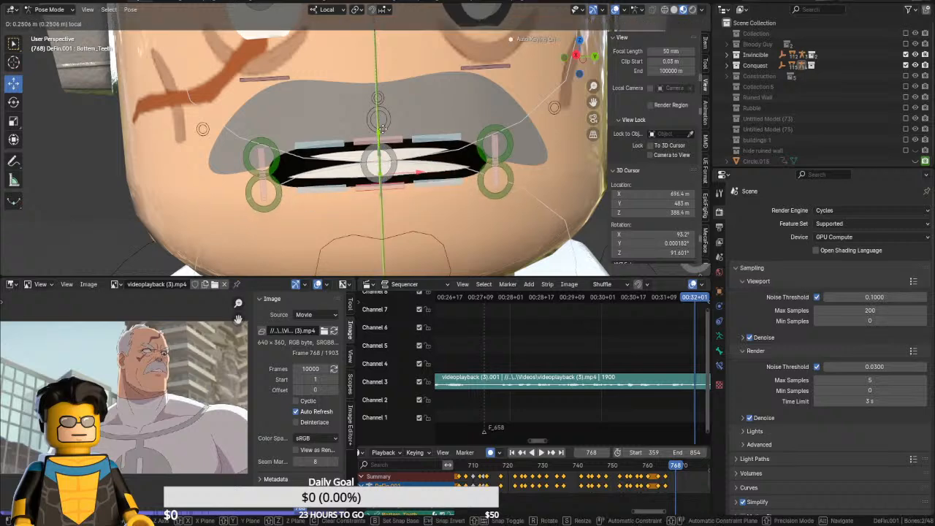
click(385, 128)
Play back the mouth animation several times from around frame 750 to compare it with the reference audio and video
click(627, 467)
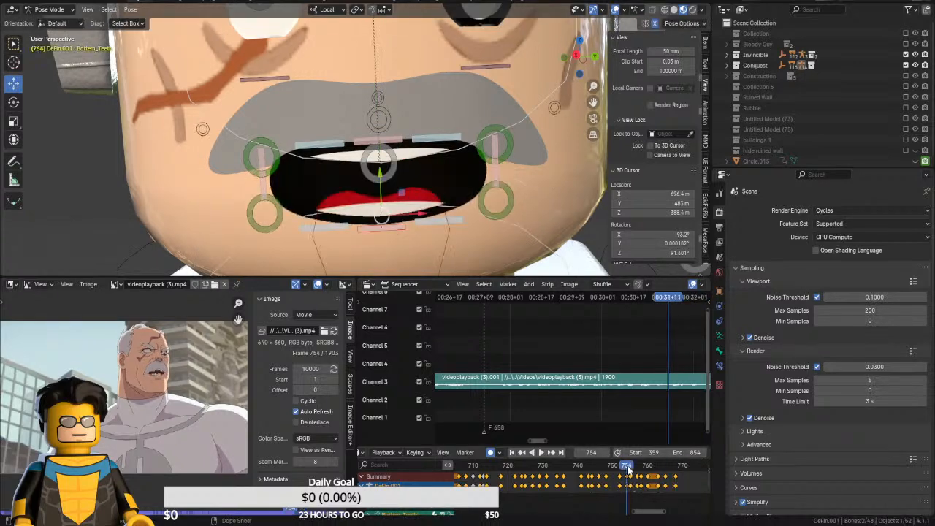
key(space)
key(space)
click(609, 464)
key(space)
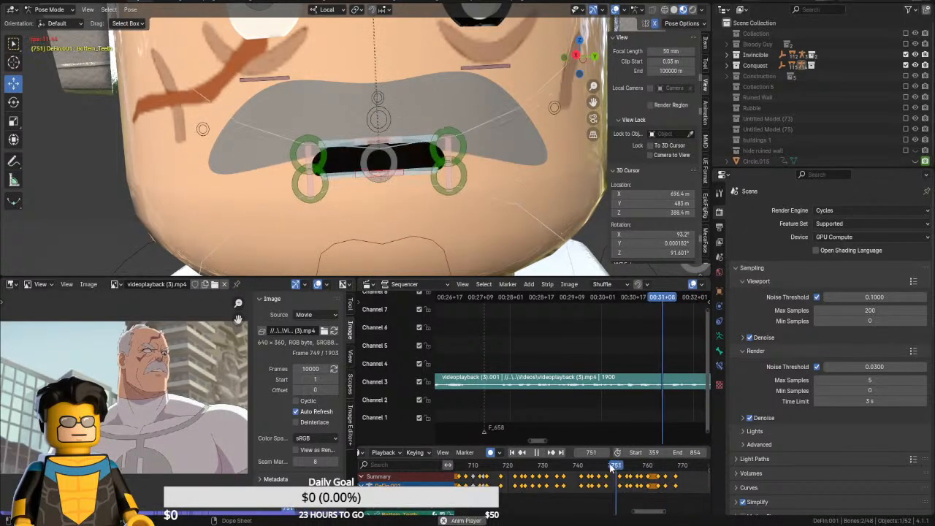
key(space)
click(610, 463)
key(space)
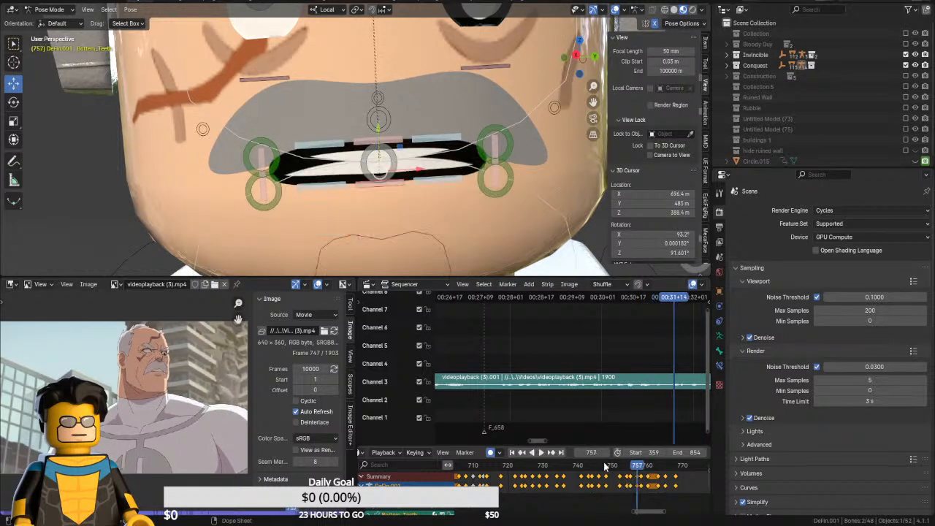
At frame 757, lower the bottom teeth out of view, raise the tongue into the mouth and raise the lower lip slightly
click(432, 167)
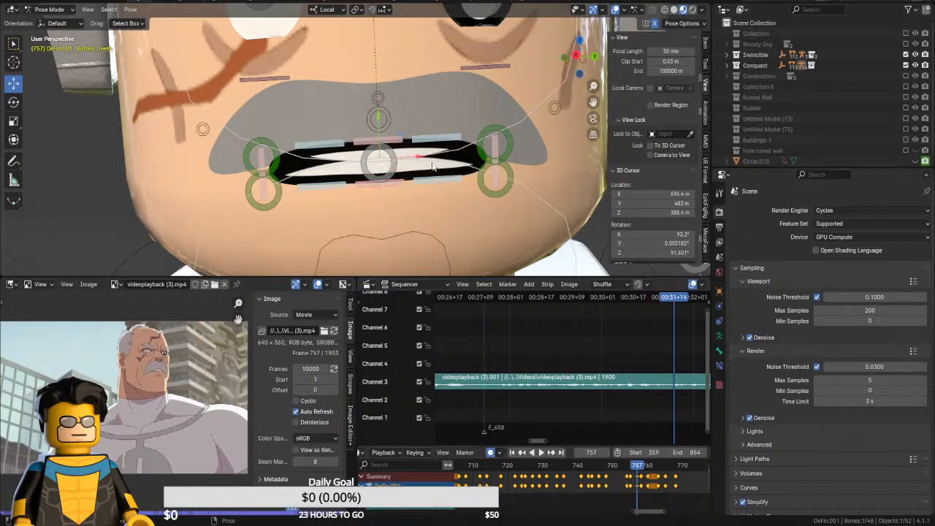
drag(390, 136, 391, 184)
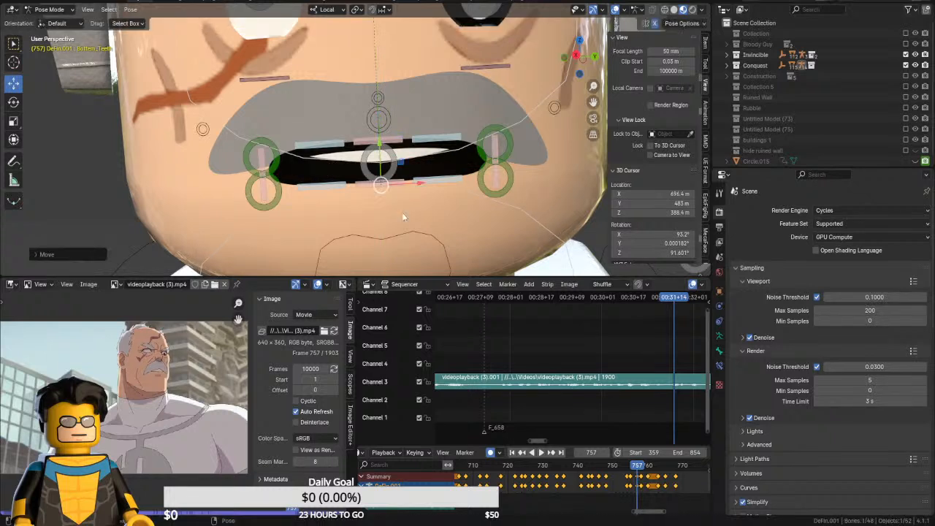
click(382, 251)
key(g)
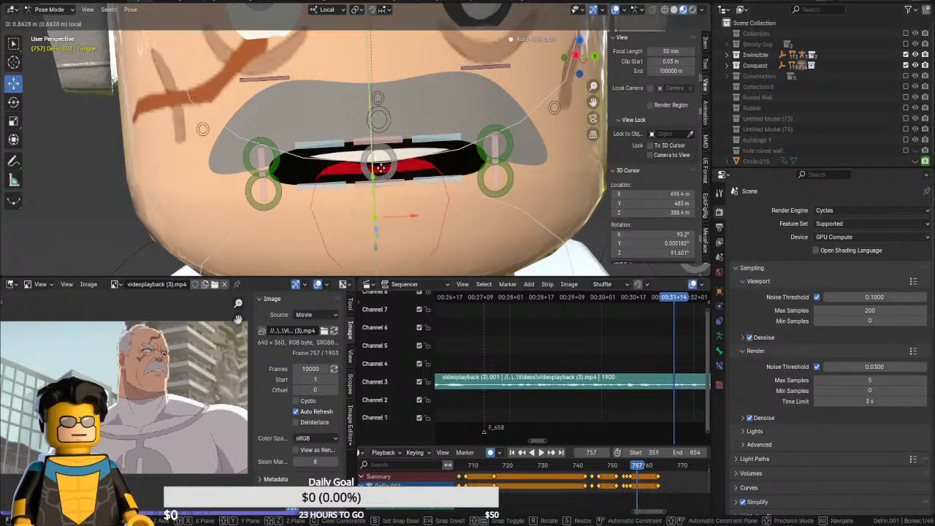
drag(380, 168, 379, 144)
click(398, 182)
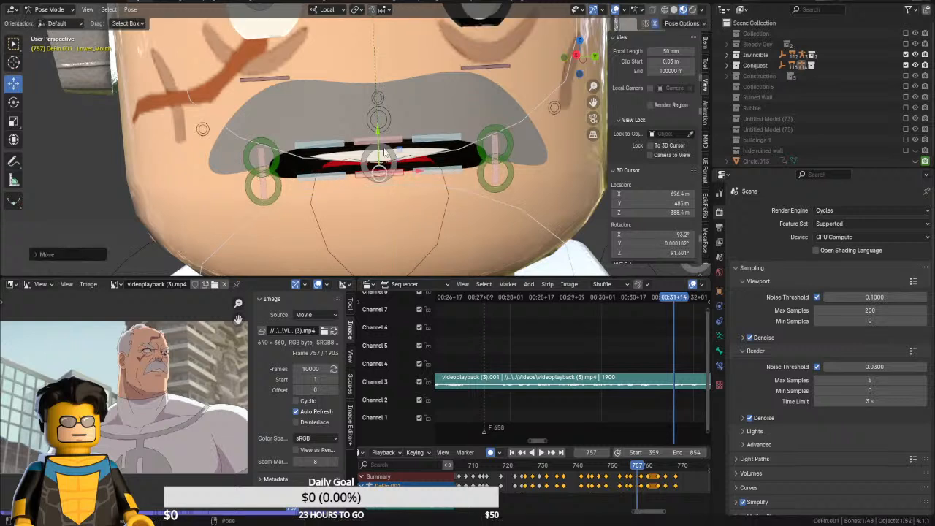
At frame 758, lower the tongue out of view and widen the mouth by moving the side mouth bone outward
key(Right)
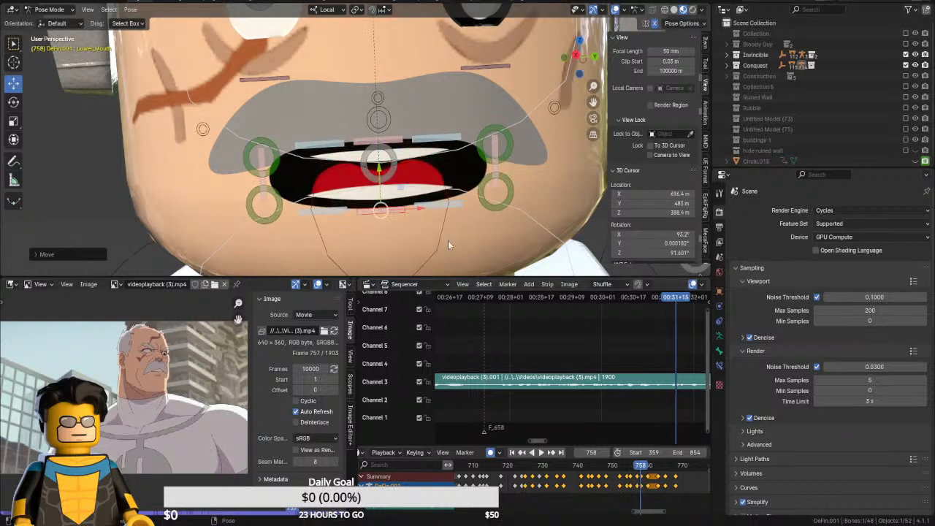
drag(380, 171, 376, 256)
right_click(380, 196)
click(417, 169)
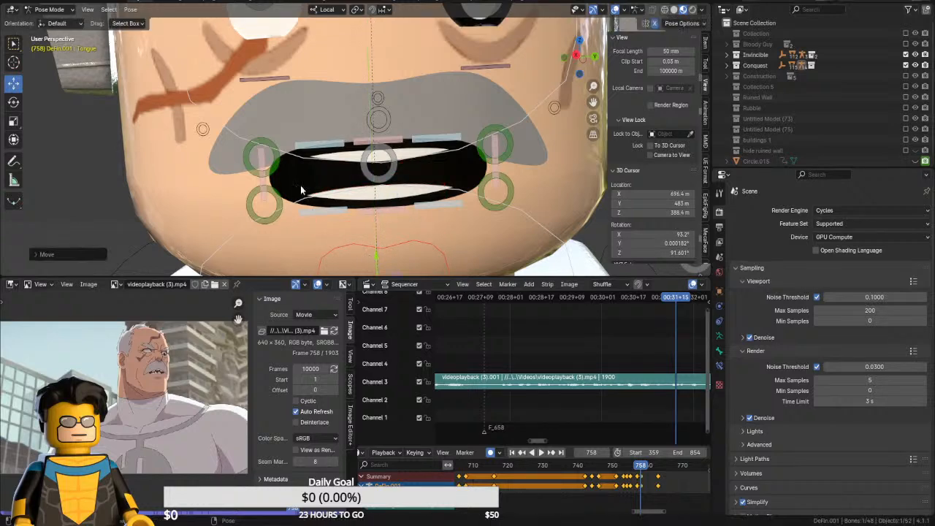
click(261, 166)
mouse_move(284, 174)
mouse_down()
mouse_move(274, 173)
mouse_move(257, 138)
mouse_move(298, 167)
mouse_up()
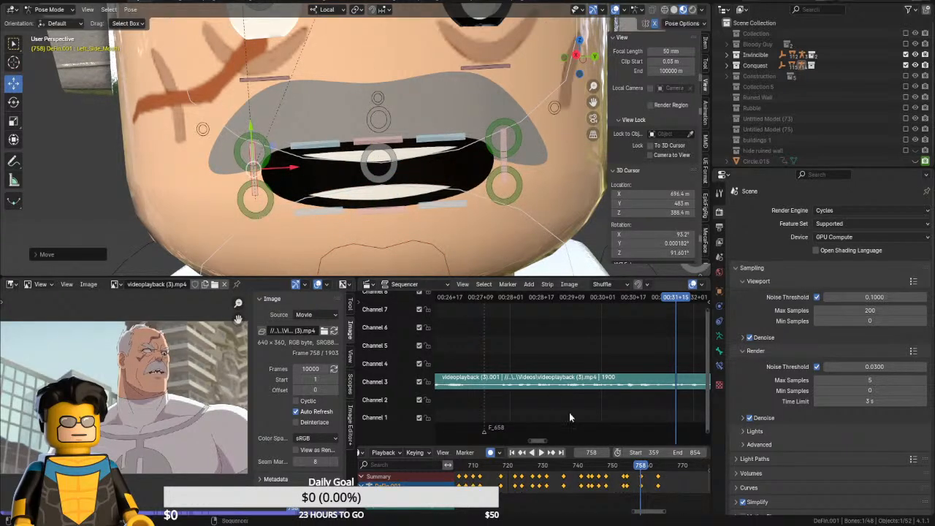
Adjust the height of the side mouth bone at frame 756, and return to frame 758
drag(624, 469, 631, 469)
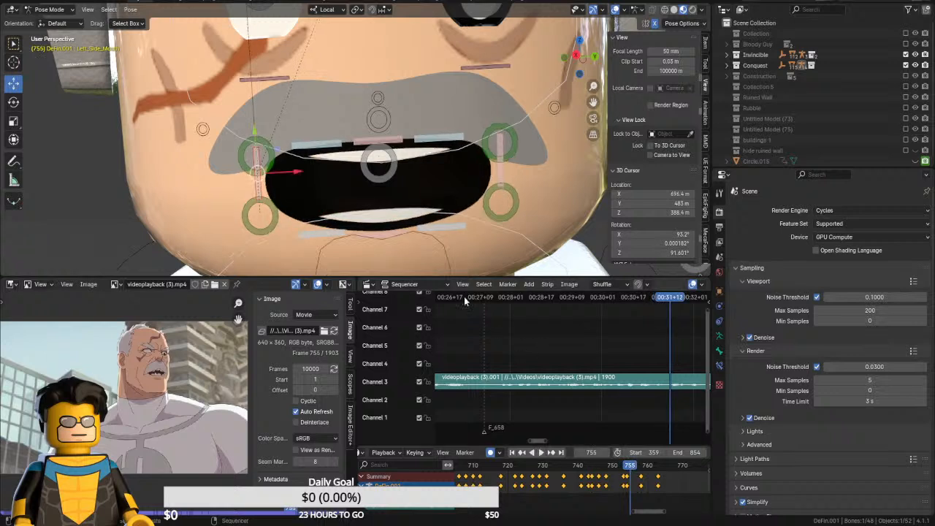
key(Right)
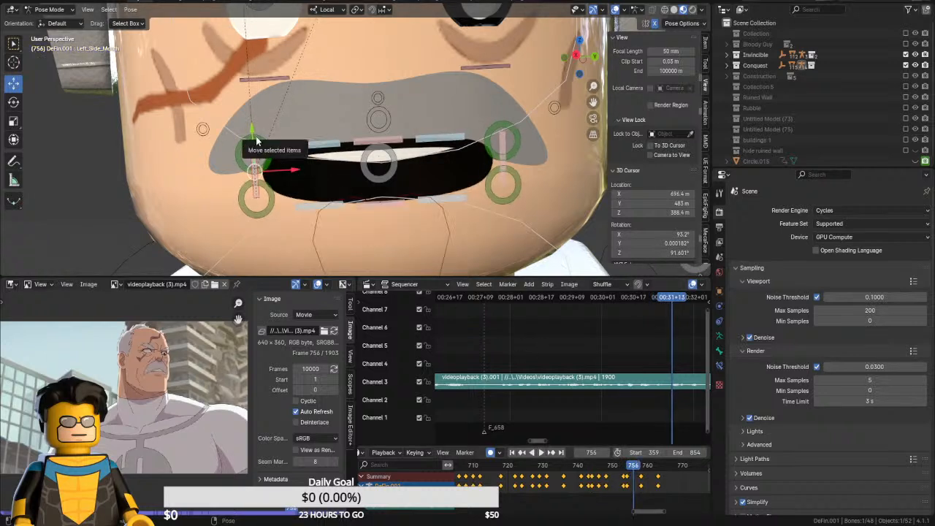
drag(252, 138, 320, 175)
key(Right)
key(Right)
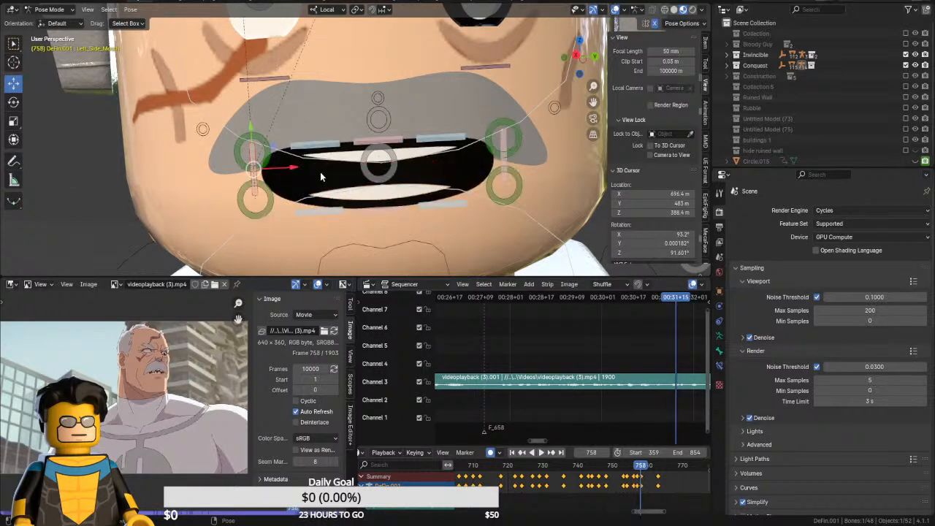
Lower the lower lip and bottom teeth slightly together at frame 758
key(Right)
key(Left)
shift+click(377, 209)
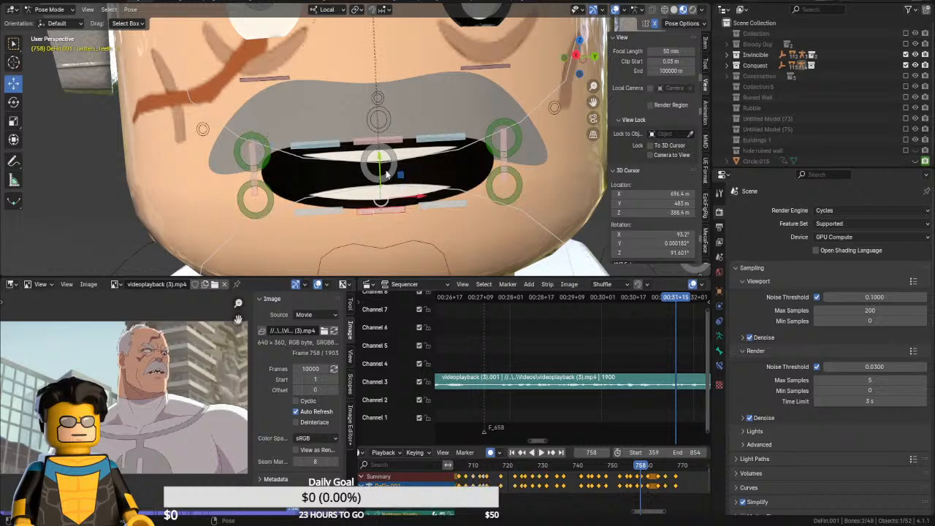
drag(387, 174, 389, 196)
Play back the revised lip-sync and step through frames 768 to 772 to compare the mouth with the reference video
click(630, 466)
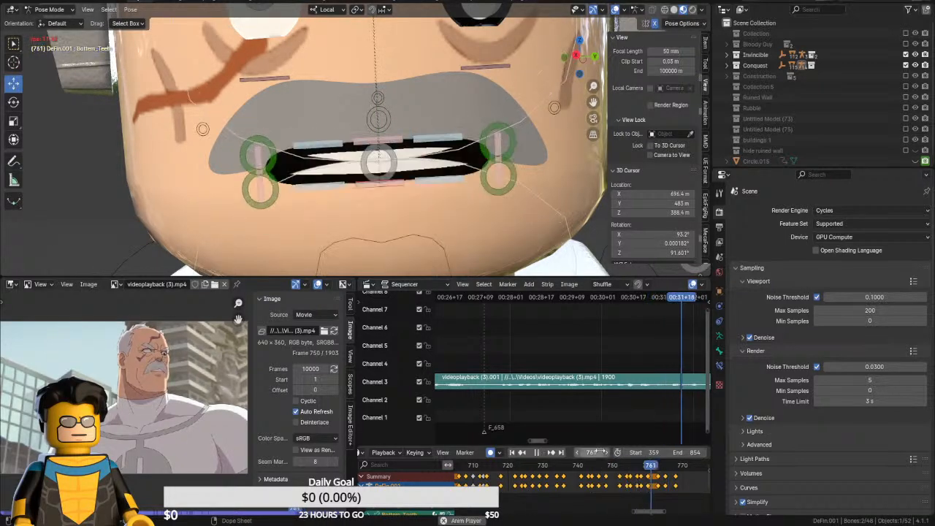
click(560, 466)
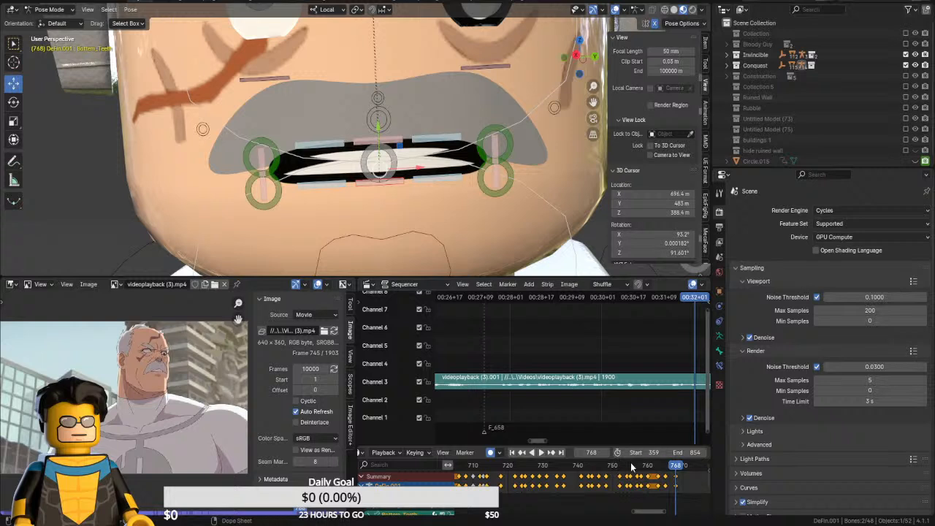
key(Right)
key(Right)
middle_drag(636, 473, 562, 474)
key(Right)
key(Right)
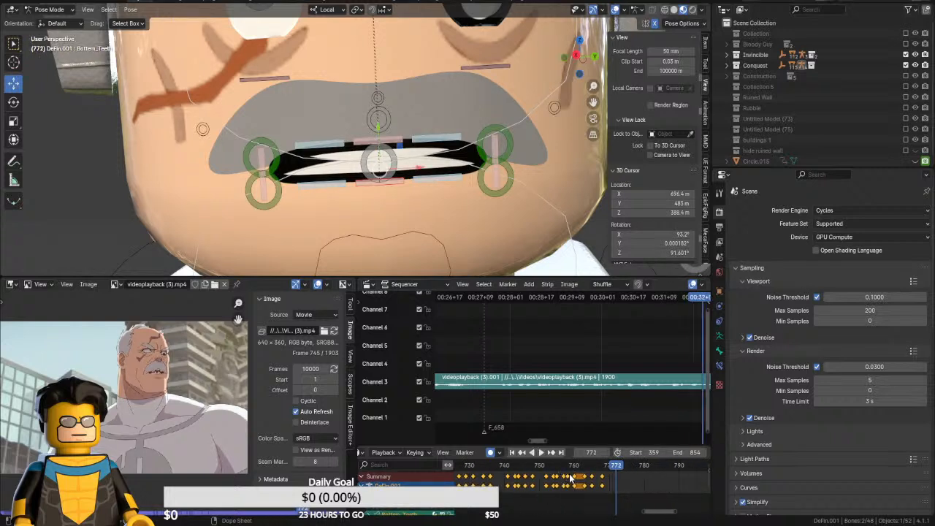
key(Left)
key(Left)
key(Left)
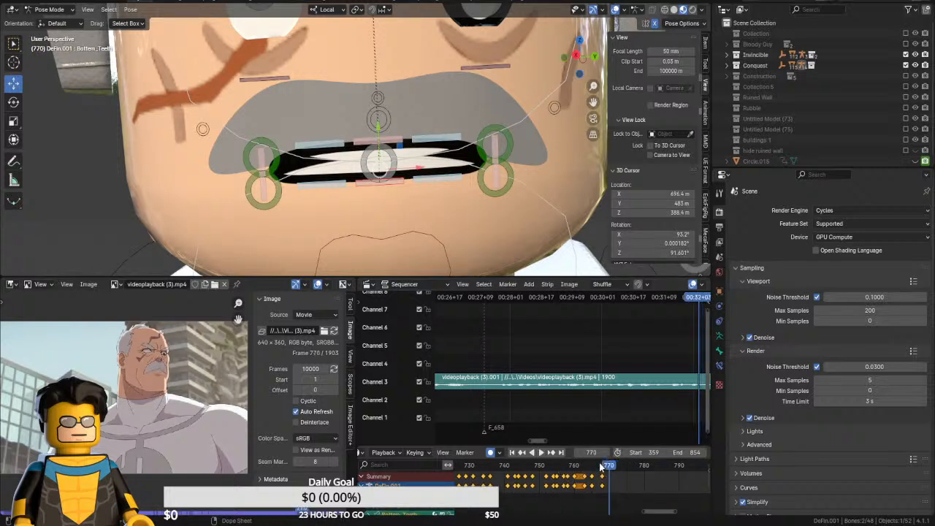
key(Right)
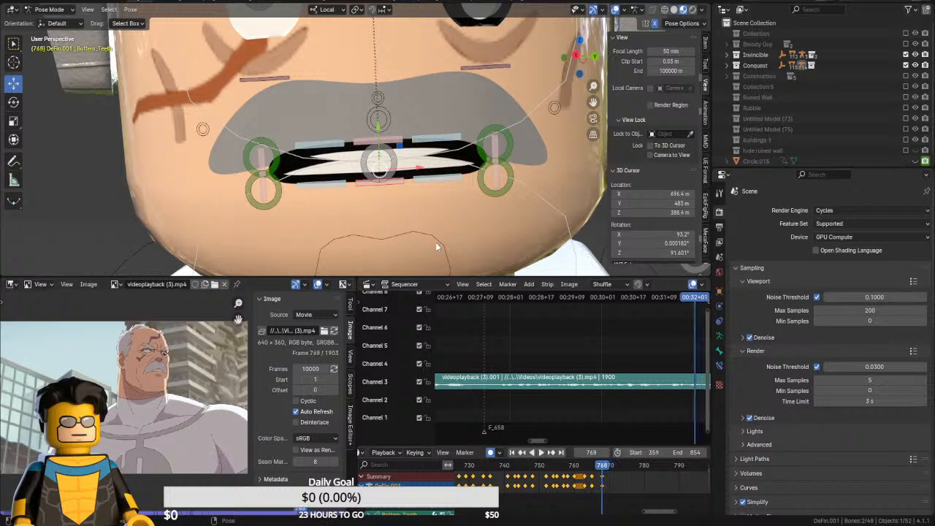
At frame 770, narrow the mouth with the side mouth bone and move the bottom and top teeth out of view
click(261, 168)
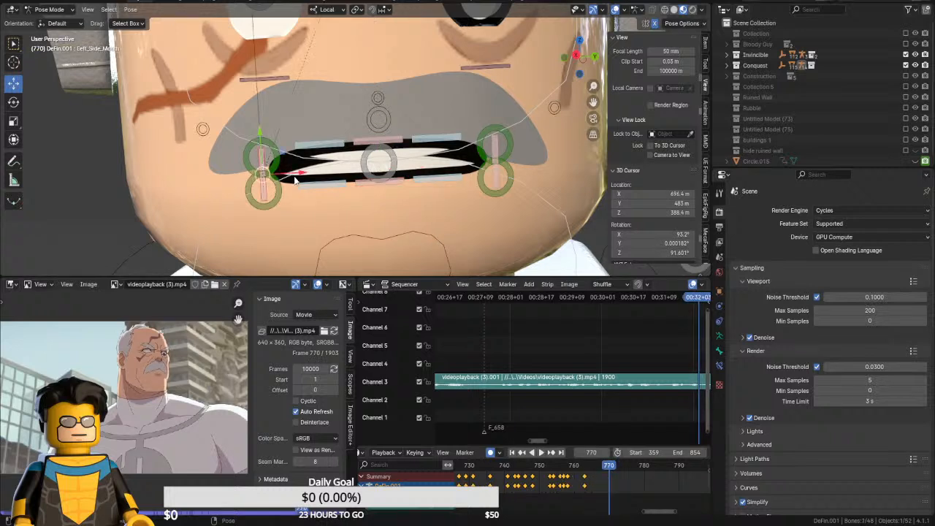
drag(292, 174, 322, 172)
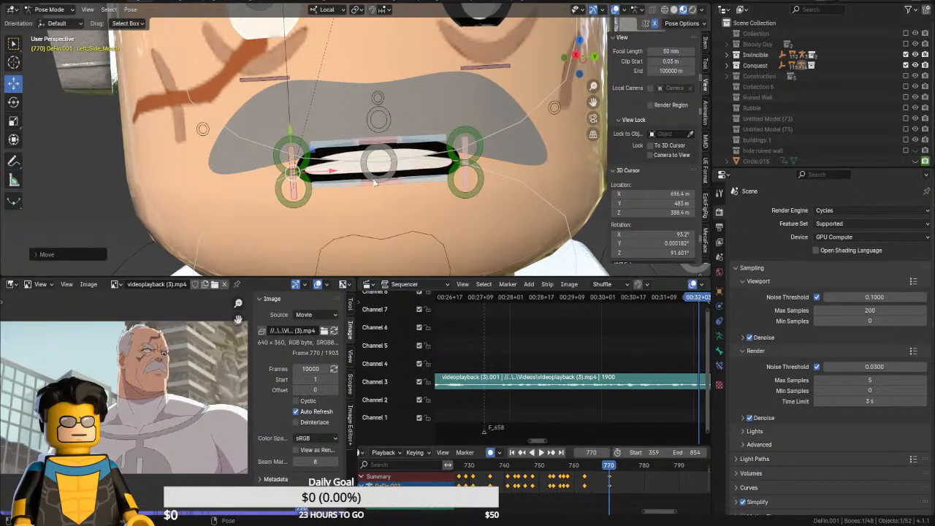
click(403, 155)
key(g)
key(y)
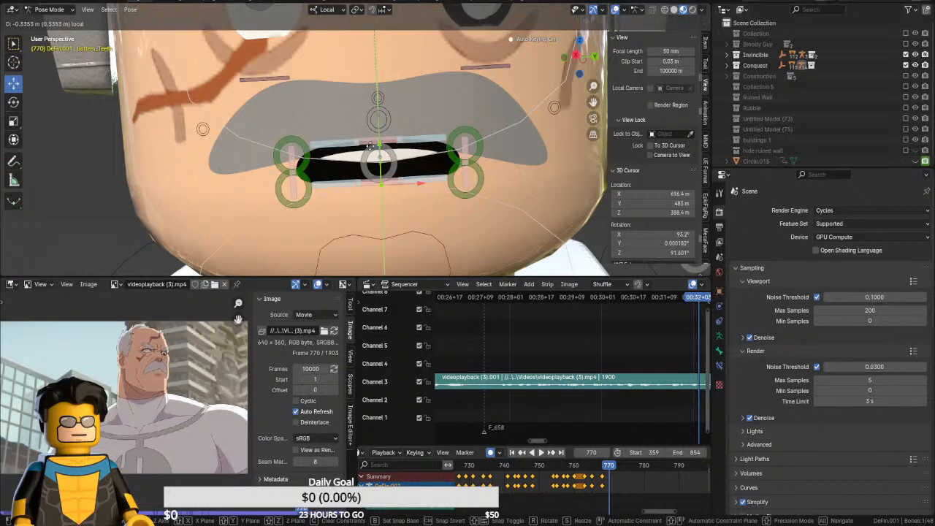
drag(370, 147, 380, 99)
click(408, 162)
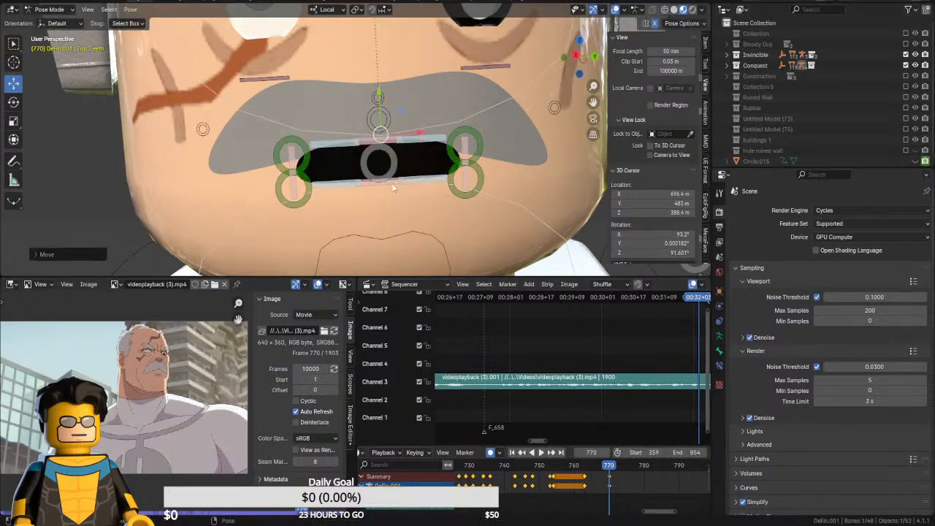
Bring the lips closer together at frame 770 by raising the lower lip and lowering the upper lip
click(393, 184)
mouse_move(378, 158)
mouse_down()
mouse_move(377, 124)
mouse_move(376, 144)
mouse_up()
click(394, 141)
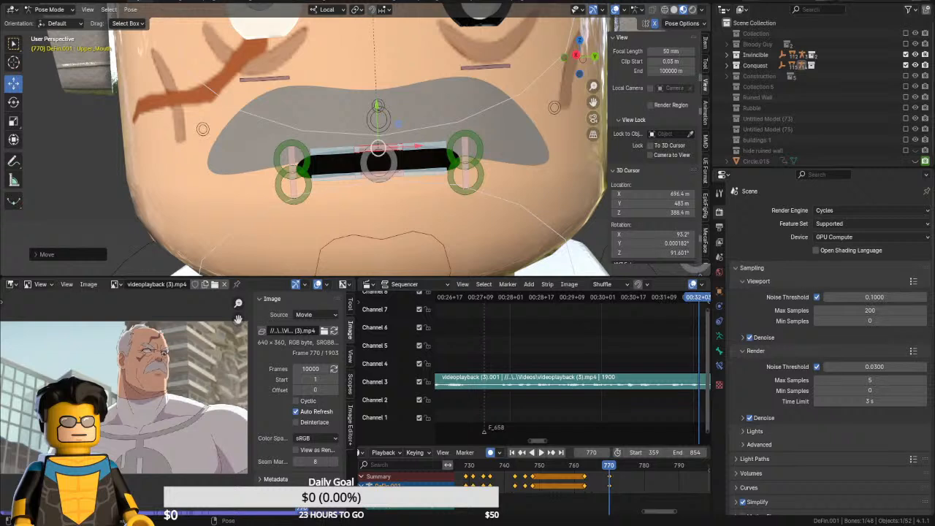
Replay the animation from around frame 760 and step through frames 766 to 769 to check the mouth closing
click(574, 468)
key(space)
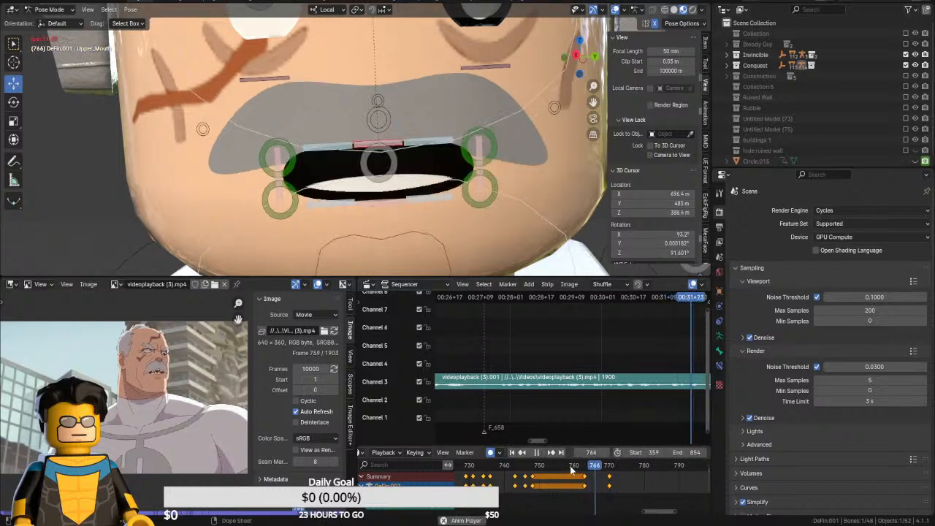
key(space)
click(572, 469)
key(space)
key(space)
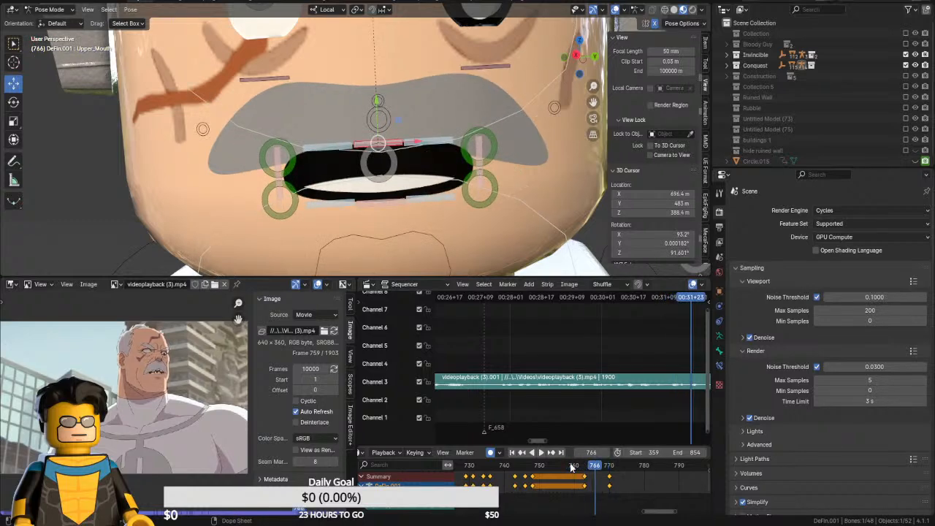
key(Right)
key(Right)
key(Right)
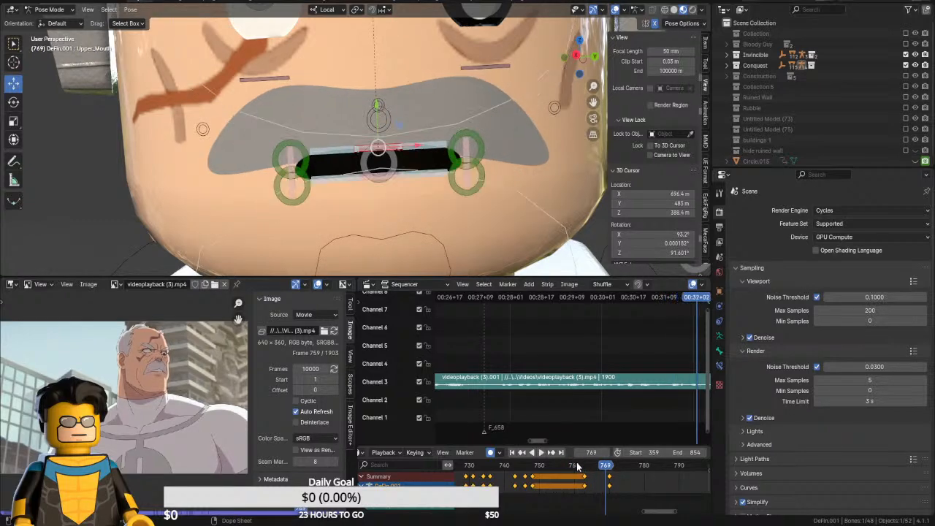
Lower the top teeth at frame 767 so they show below the upper lip
click(595, 468)
key(space)
drag(598, 466, 600, 469)
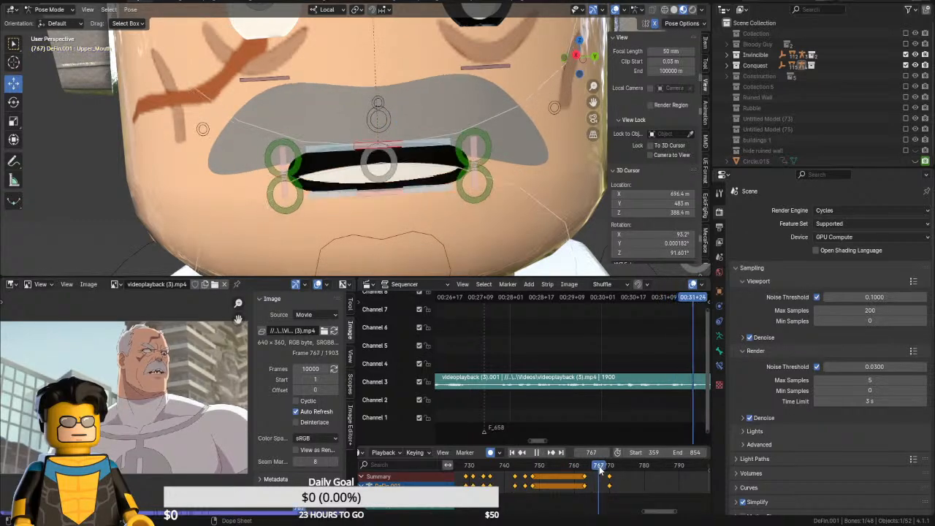
click(447, 130)
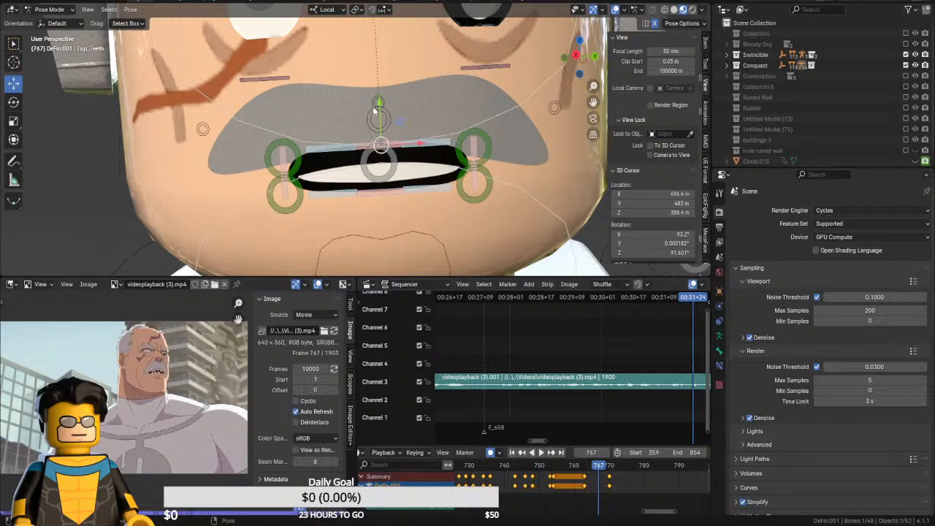
drag(375, 108, 371, 119)
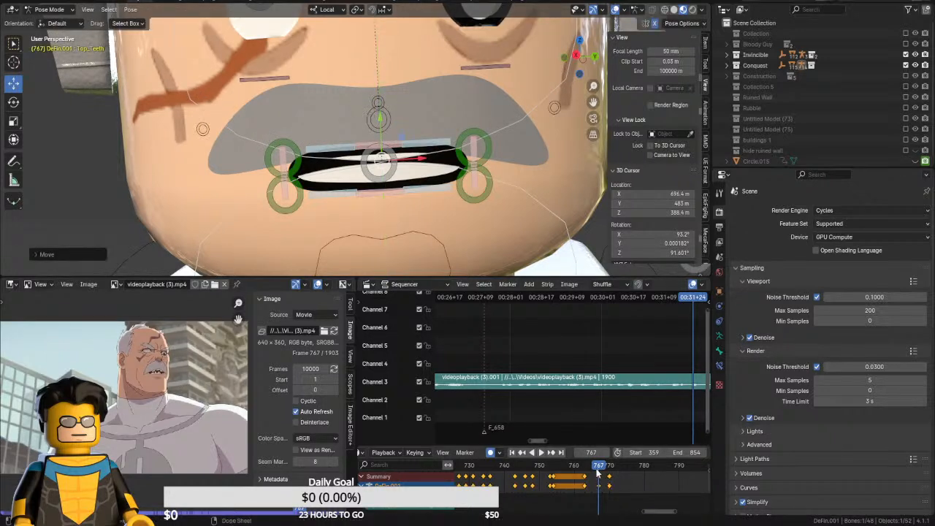
Scrub back to around frame 762 and step forward through frames 766 to 775 to review the mouth closing
drag(596, 471, 583, 467)
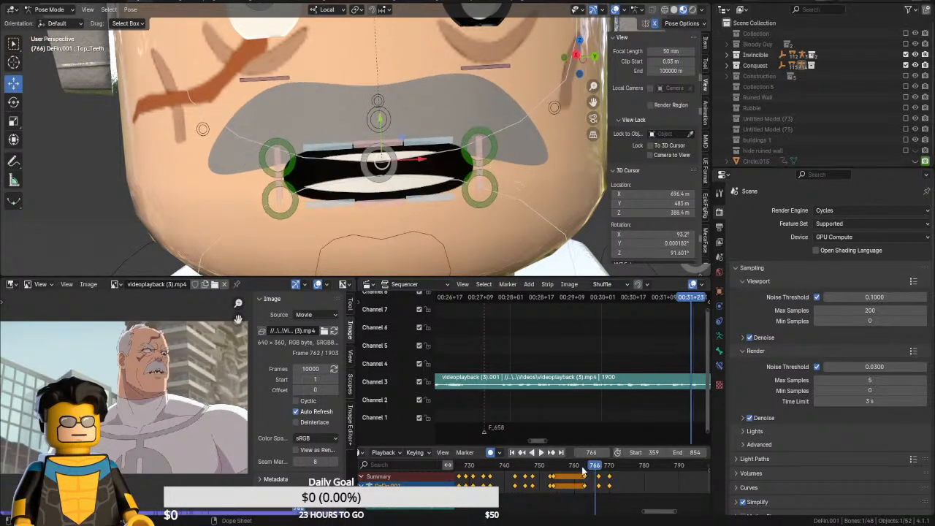
key(Right)
key(Right)
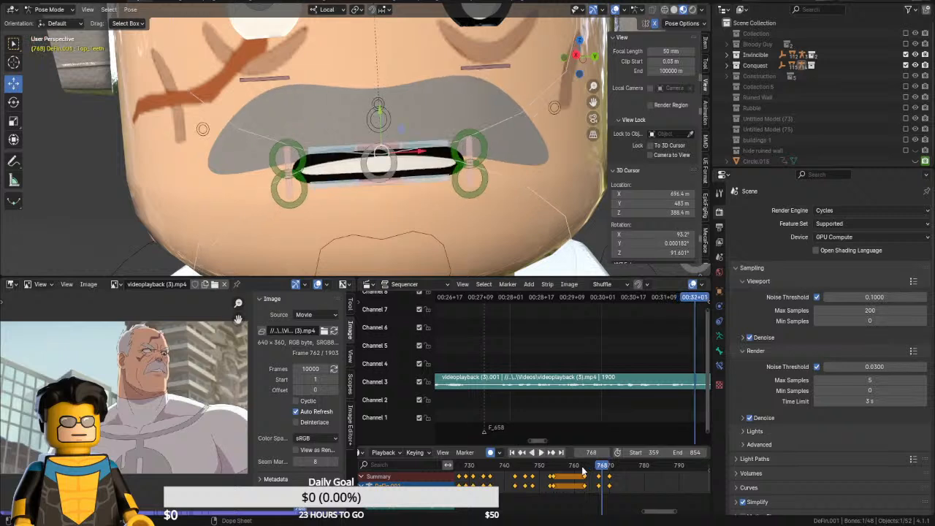
key(Right)
key(Right)
key(Right)
key(Right)
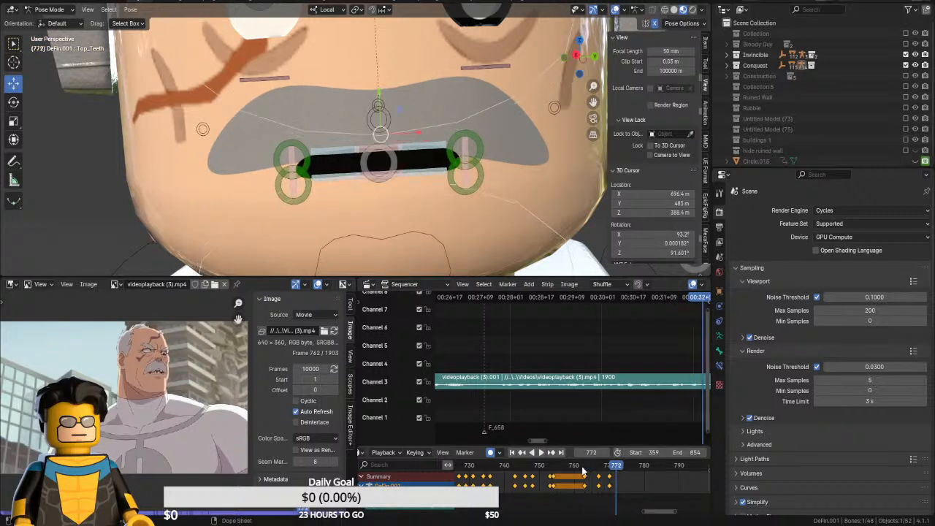
key(Right)
key(Right)
key(Right)
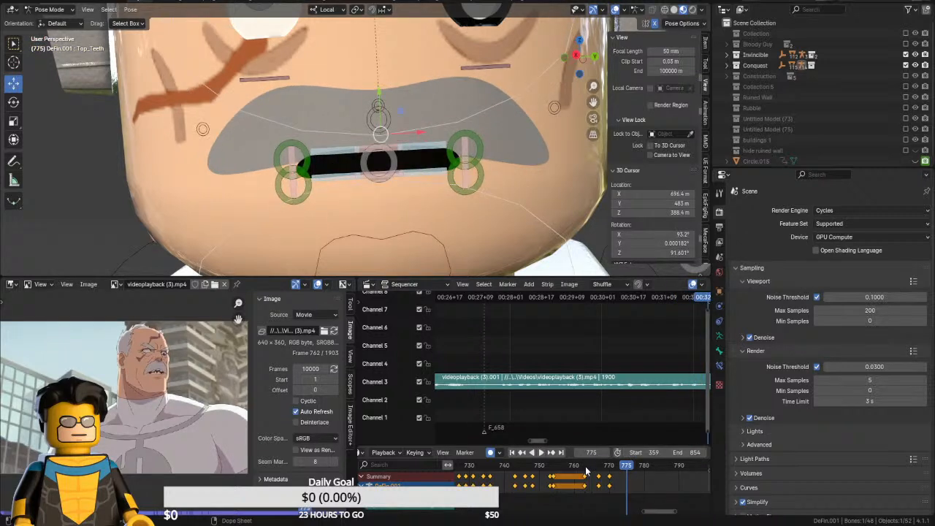
Go back to frame 768 and reposition the bottom teeth
key(Left)
key(Left)
key(Left)
key(Left)
key(Left)
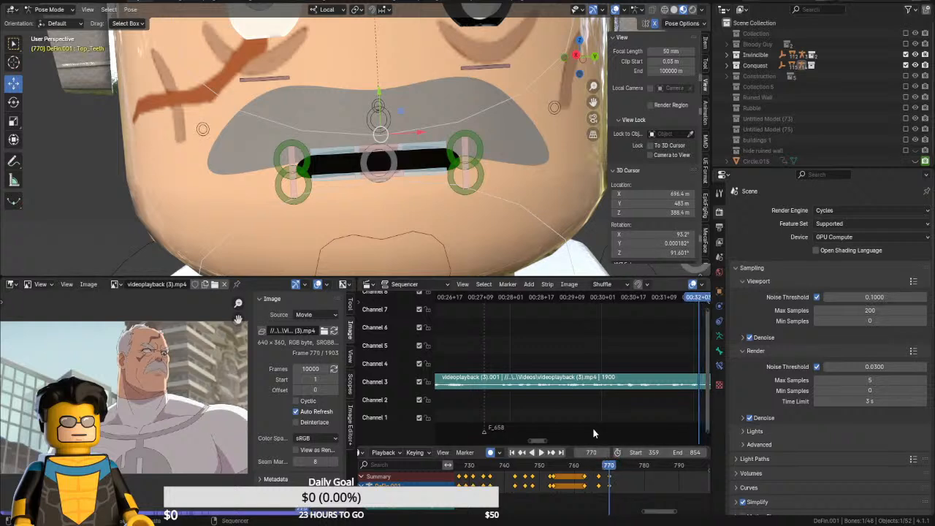
key(Left)
key(Left)
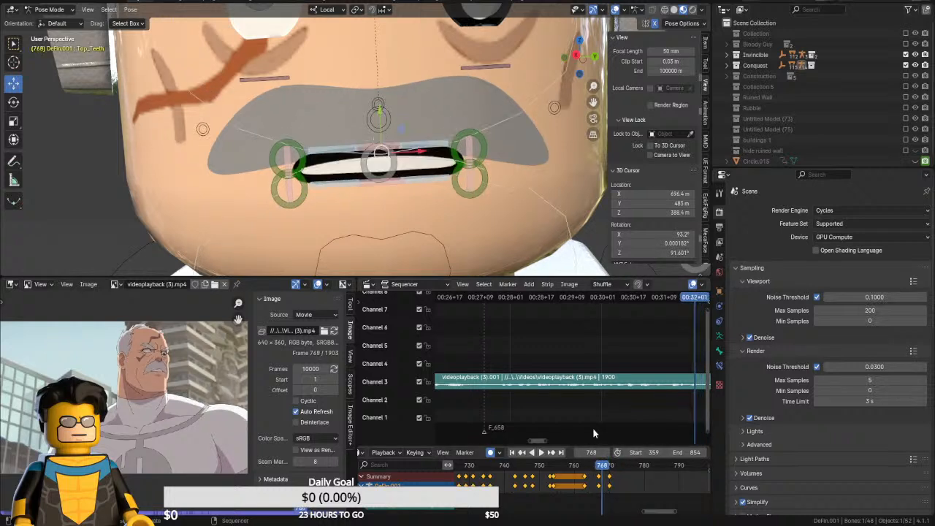
click(393, 150)
drag(379, 130, 383, 155)
Step through frames 766 to 772 to review the teeth and the mouth closing against the reference video
key(Left)
key(Left)
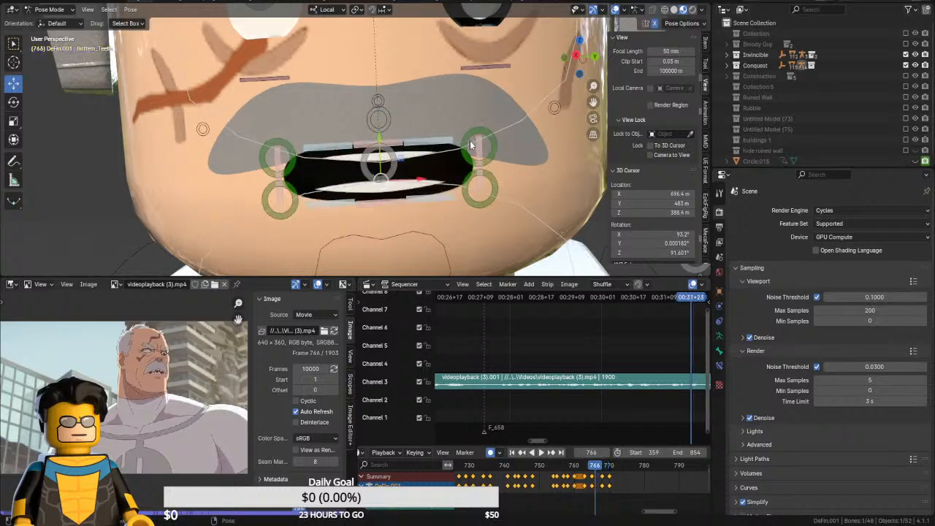
key(Right)
key(Right)
key(Right)
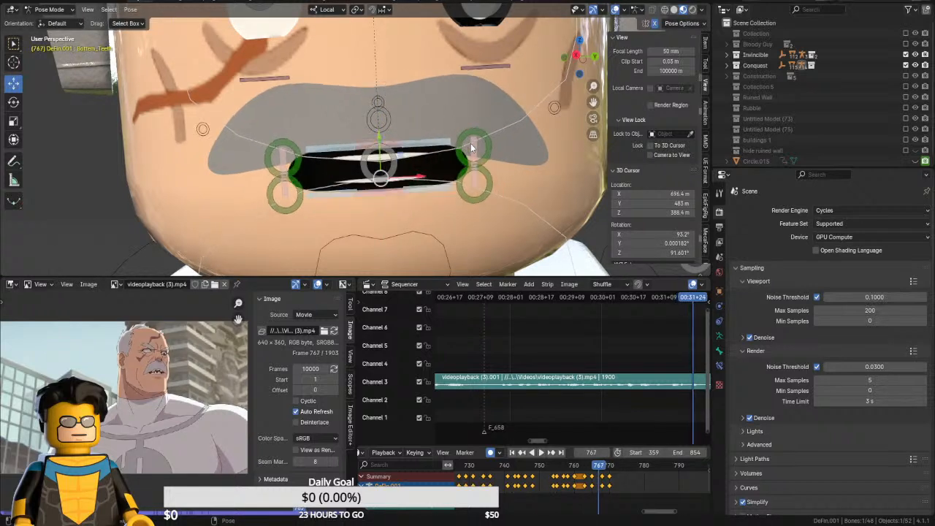
key(Right)
key(Right)
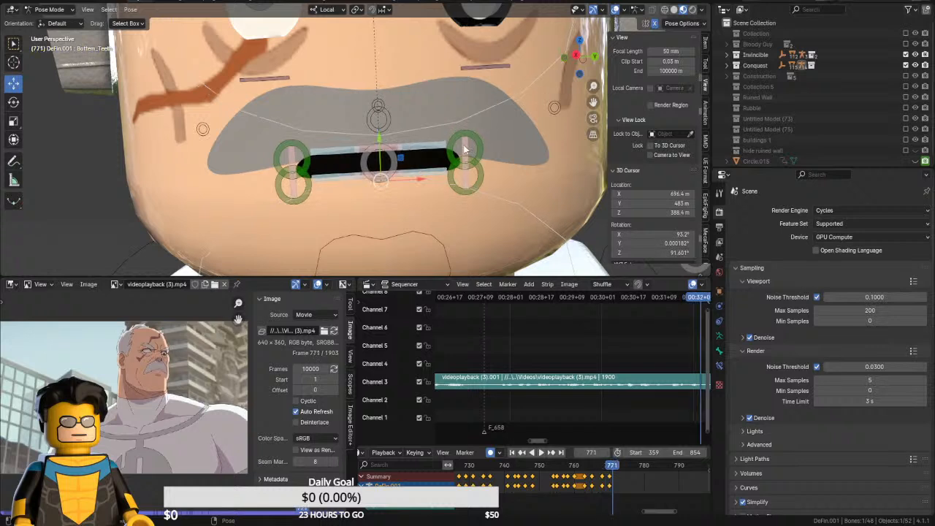
key(Right)
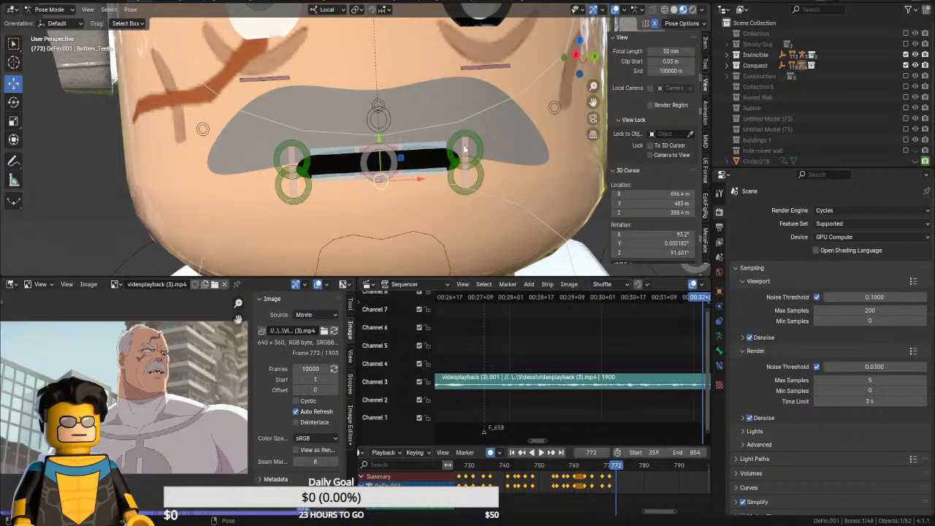
Open the mouth at frame 772 by moving the lower lip down and pulling the mouth corners outward
click(377, 173)
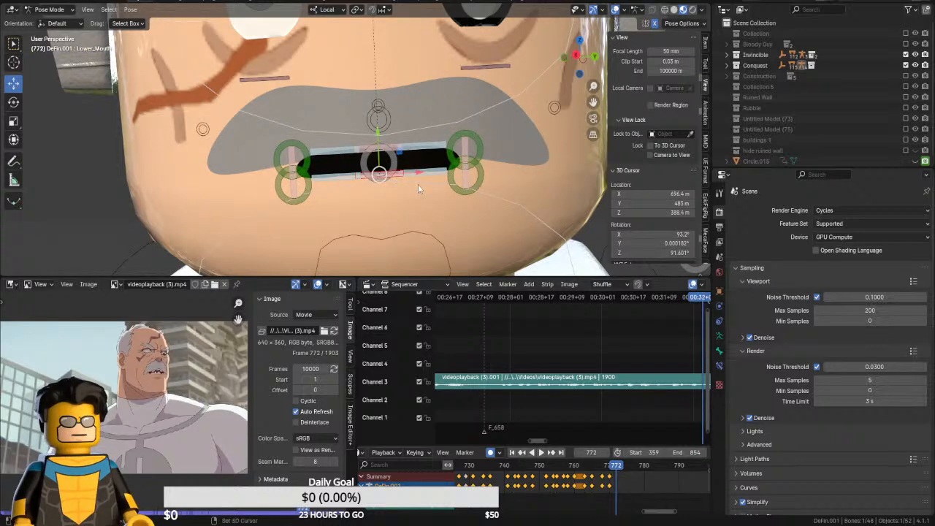
key(g)
click(377, 159)
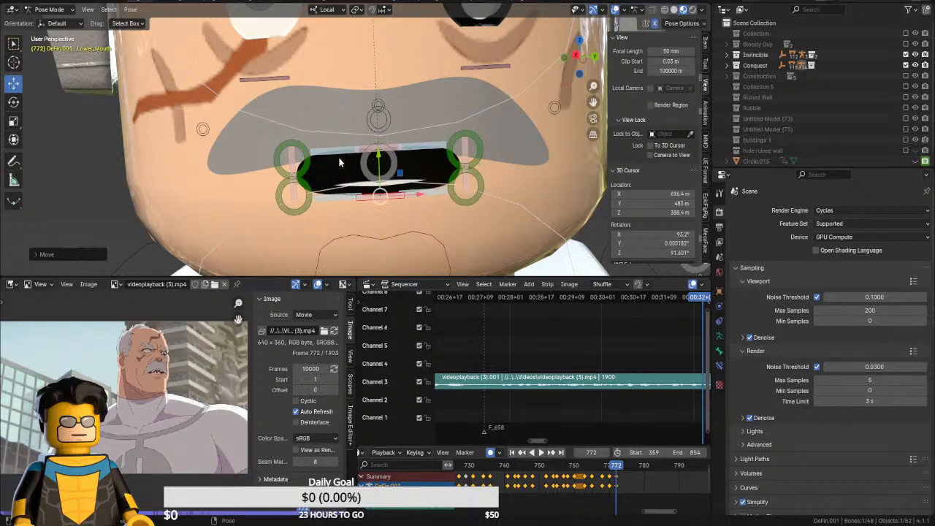
click(291, 165)
drag(331, 172, 317, 171)
Raise the upper lip at frame 772
click(354, 132)
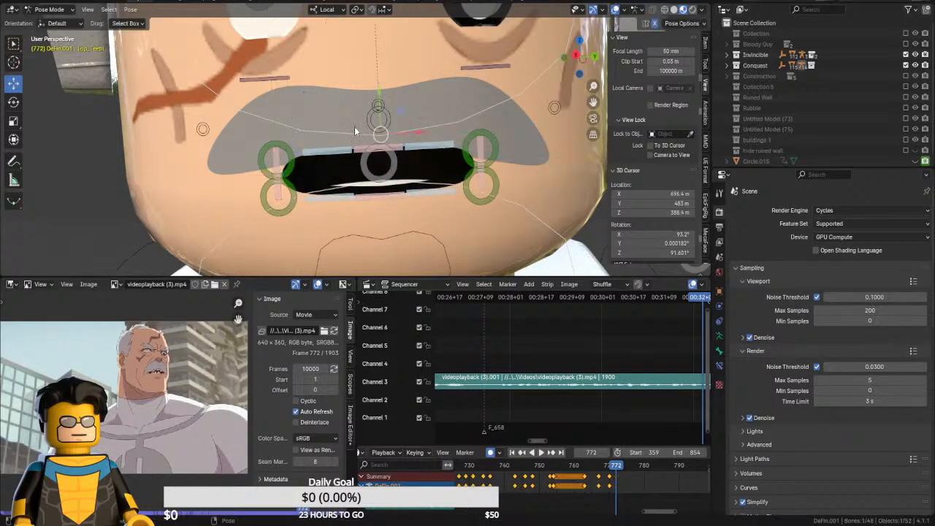
click(381, 135)
key(g)
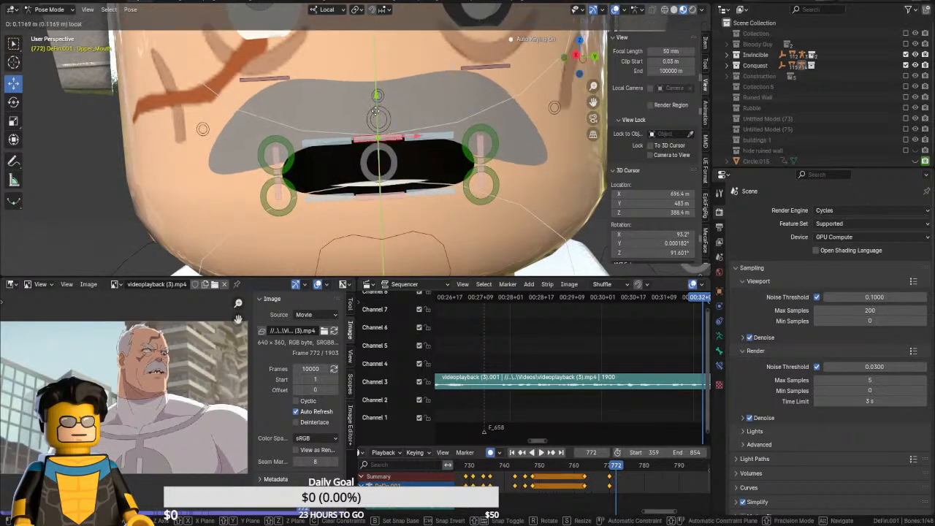
click(427, 129)
Lower the top teeth into view at frame 772 and shift the bottom teeth down together with the lower lip
click(427, 129)
key(g)
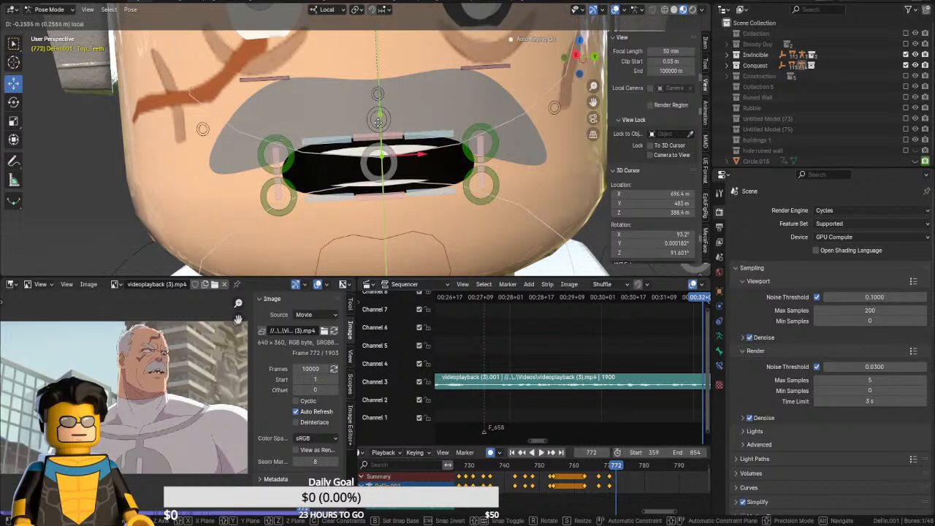
click(419, 194)
click(419, 191)
key(g)
key(y)
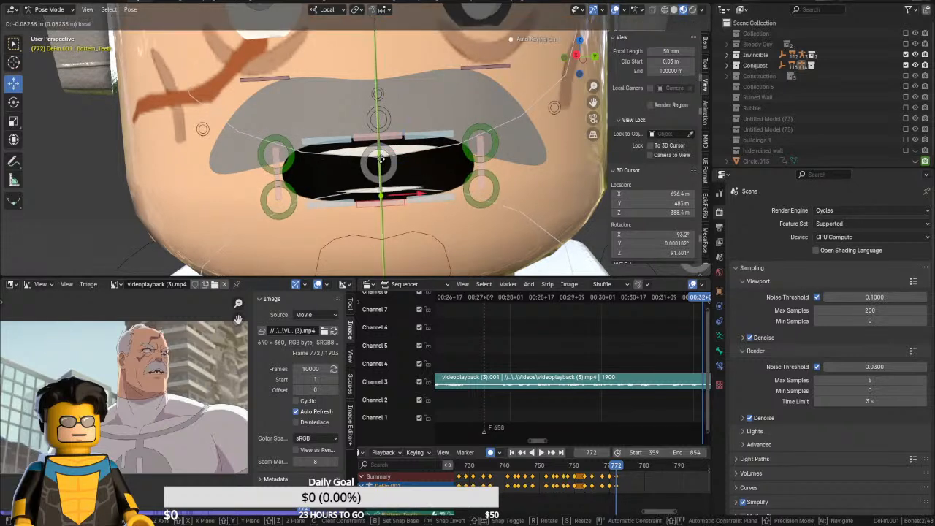
drag(381, 161, 381, 161)
Close the mouth at frame 776 by raising the lower lip with the bottom teeth and lowering the upper lip
key(Down)
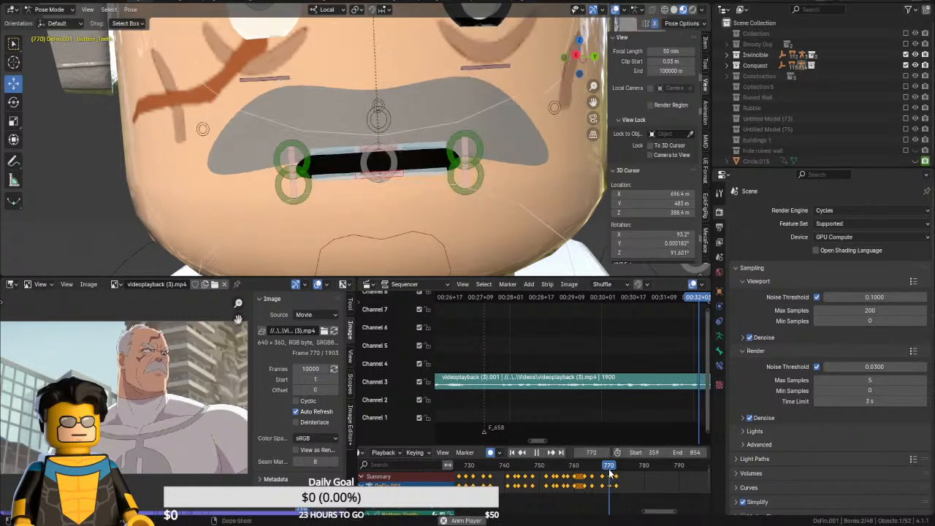
key(Up)
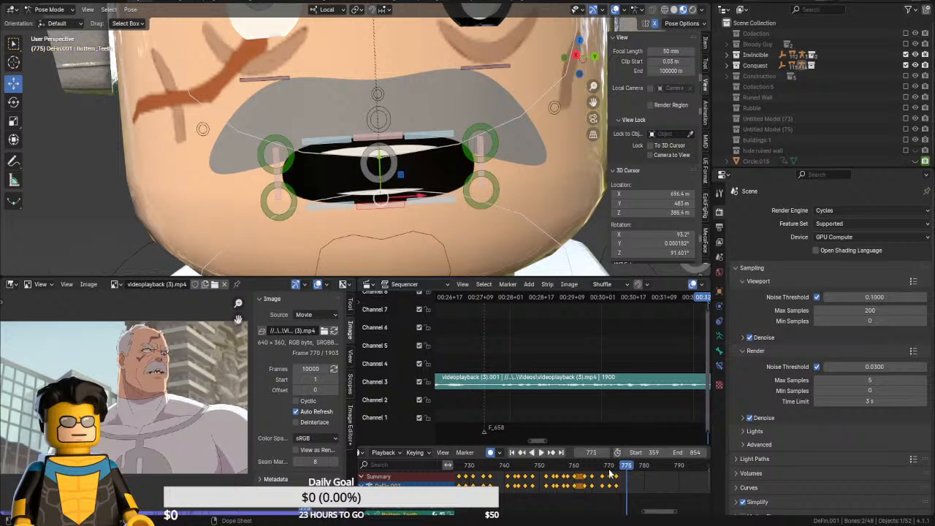
key(Right)
key(Right)
key(Right)
key(Right)
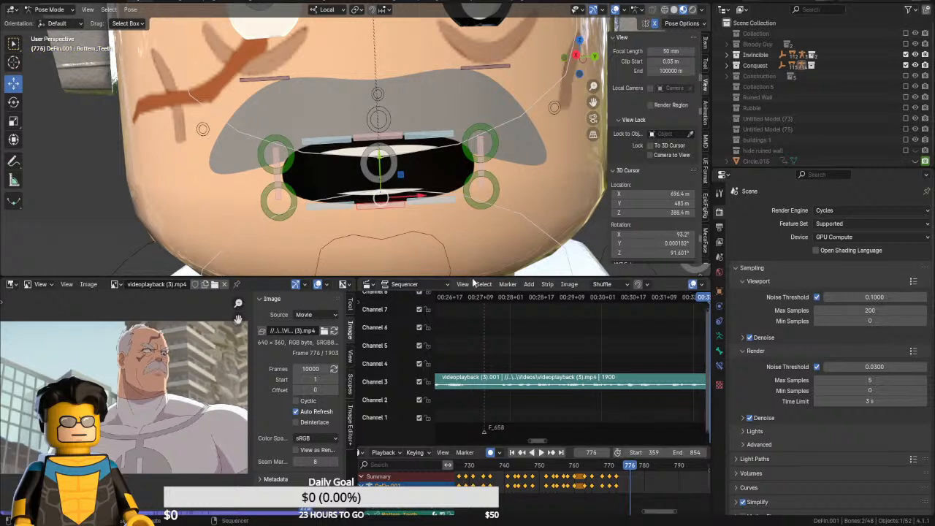
key(g)
key(y)
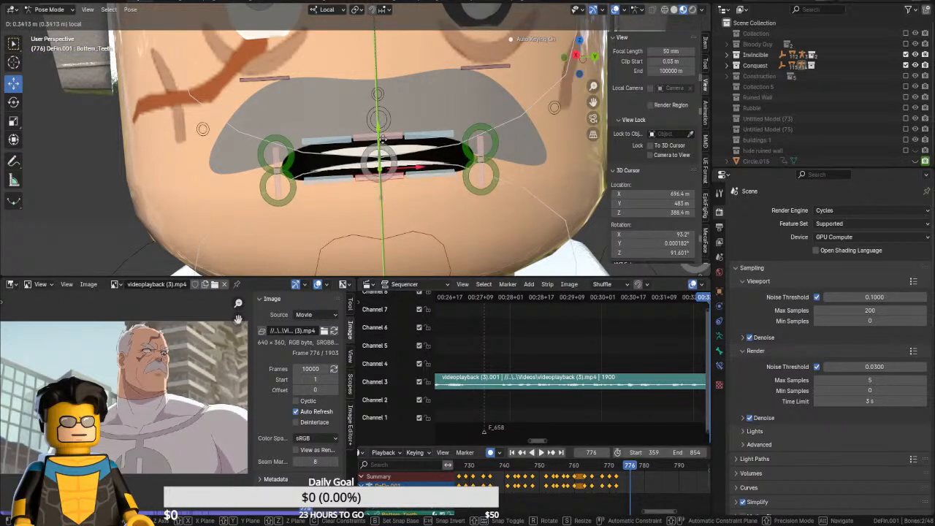
click(395, 147)
drag(379, 119, 377, 153)
click(406, 155)
click(374, 138)
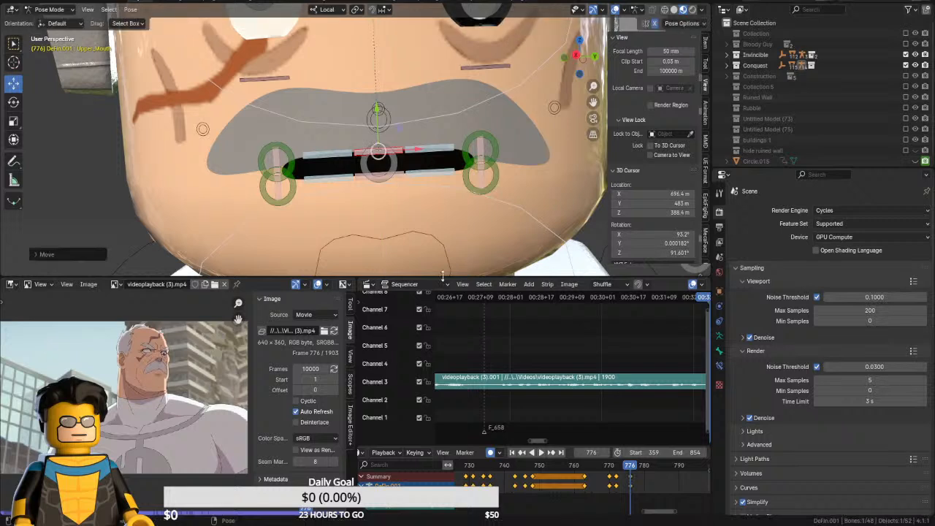
Open the mouth at frame 778 by spreading the upper and lower lips, with both rows of teeth showing
key(Right)
key(Right)
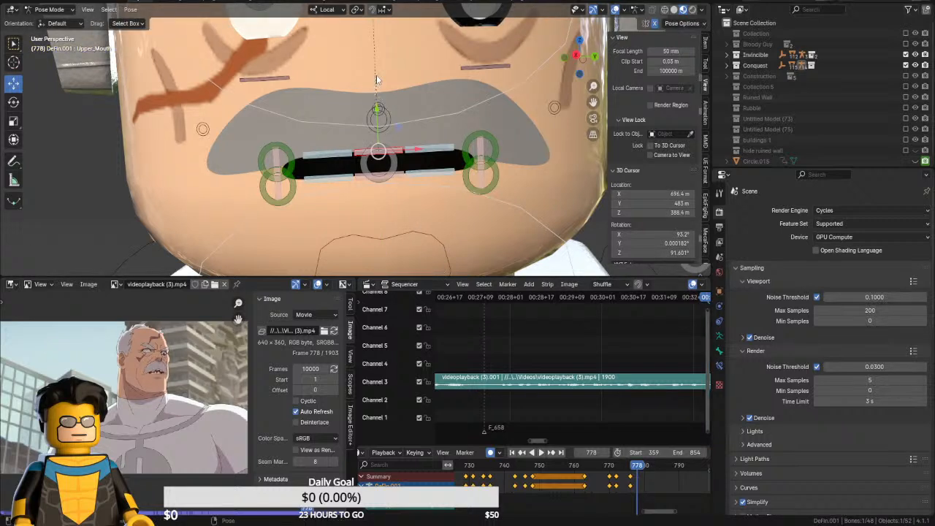
drag(379, 110, 380, 161)
click(429, 124)
click(405, 182)
click(408, 190)
Narrow the mouth at frame 776 by pulling the mouth corners inward
click(270, 160)
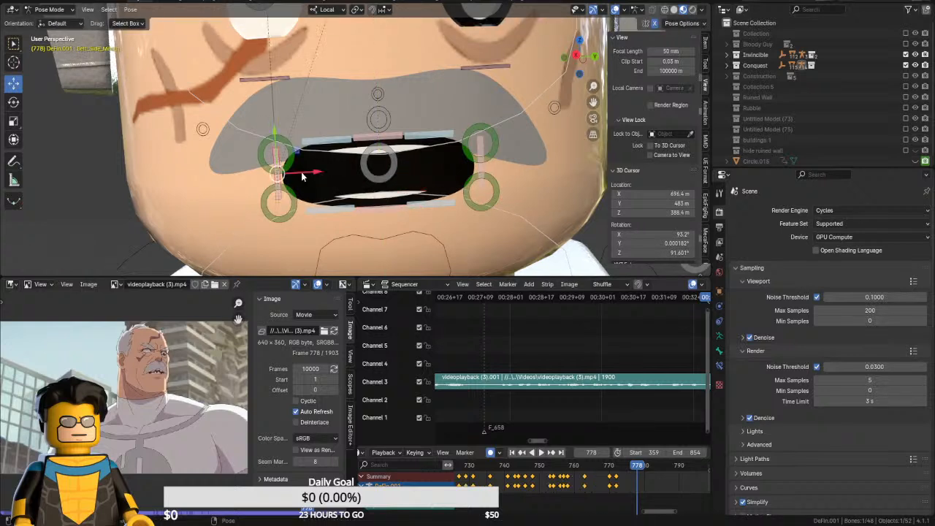
key(Left)
key(Left)
key(Left)
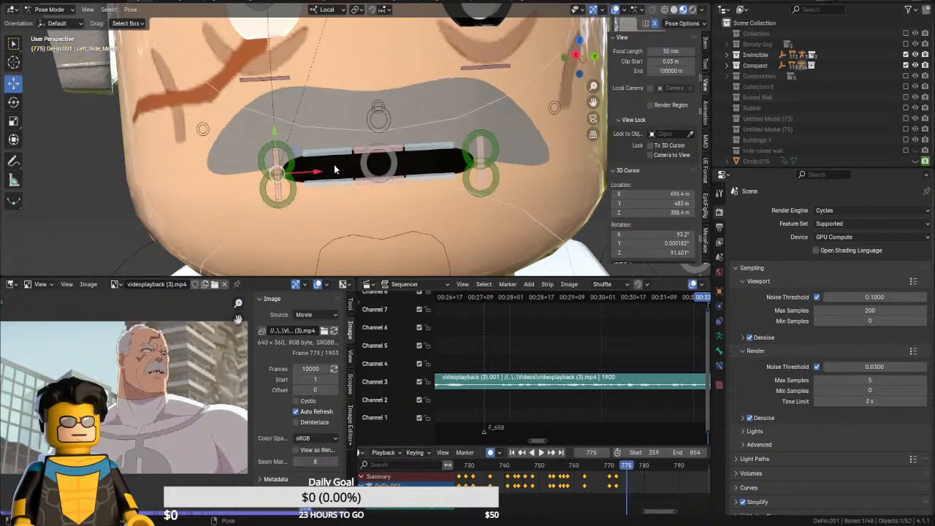
key(Right)
key(Left)
key(Left)
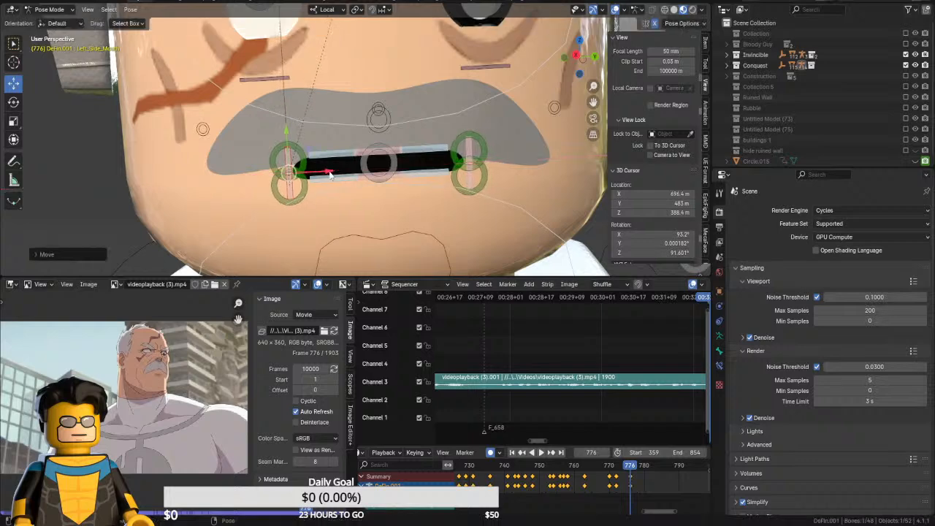
Widen the mouth corners at frame 773 and check the movement from frame 772 through 778
key(Left)
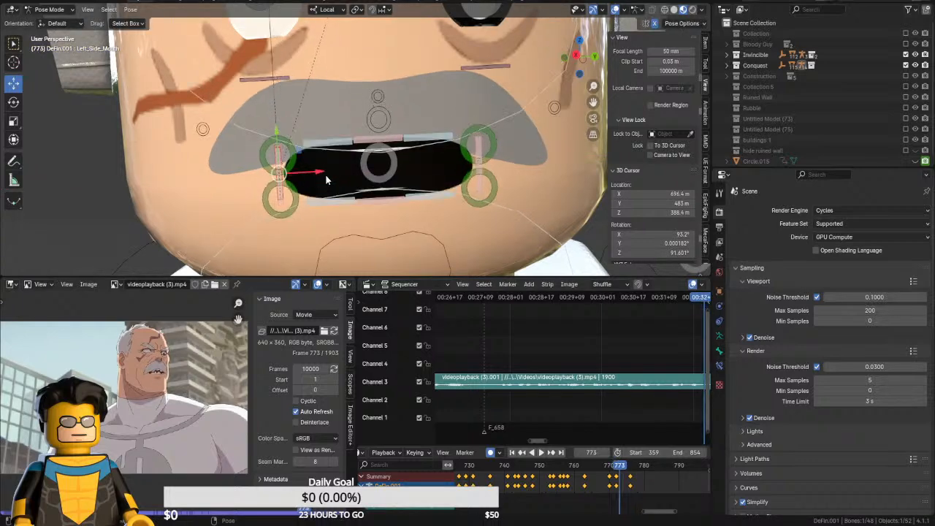
drag(325, 174, 307, 174)
key(Left)
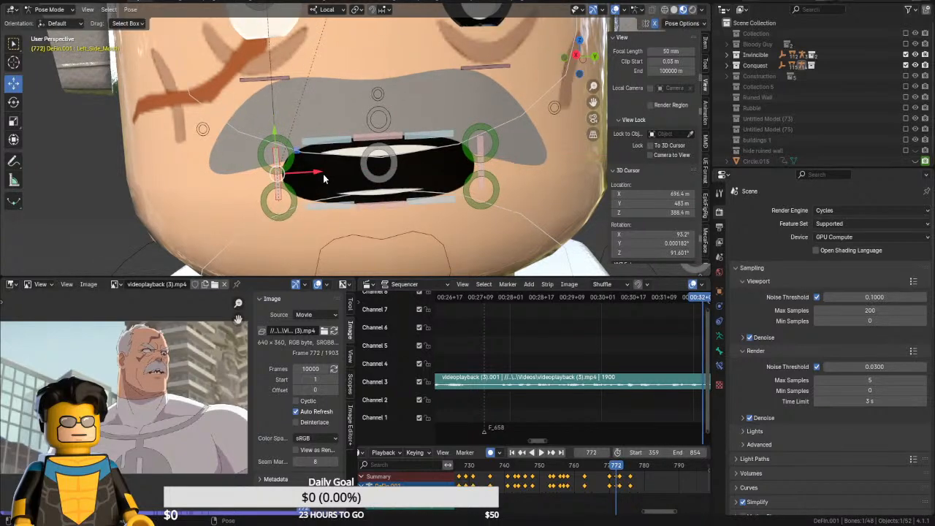
key(Right)
key(Right)
key(Right)
key(Right)
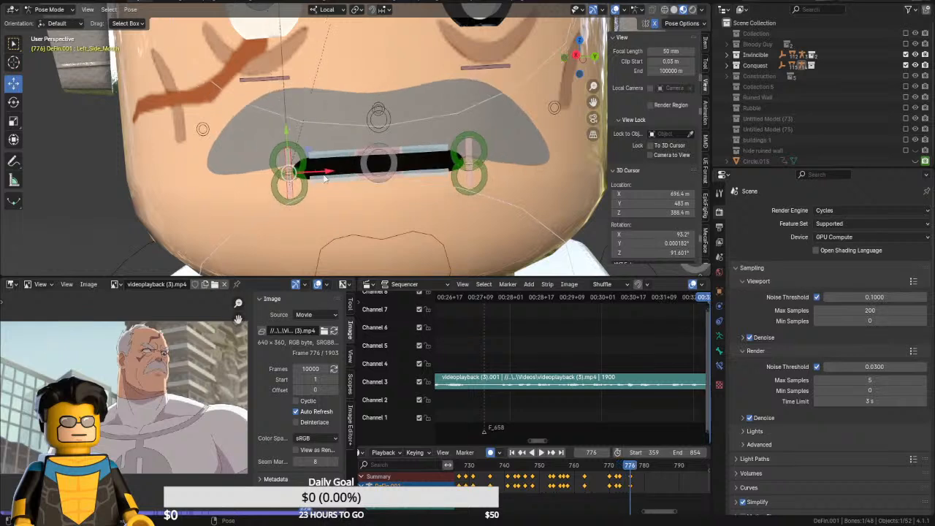
key(Right)
key(Right)
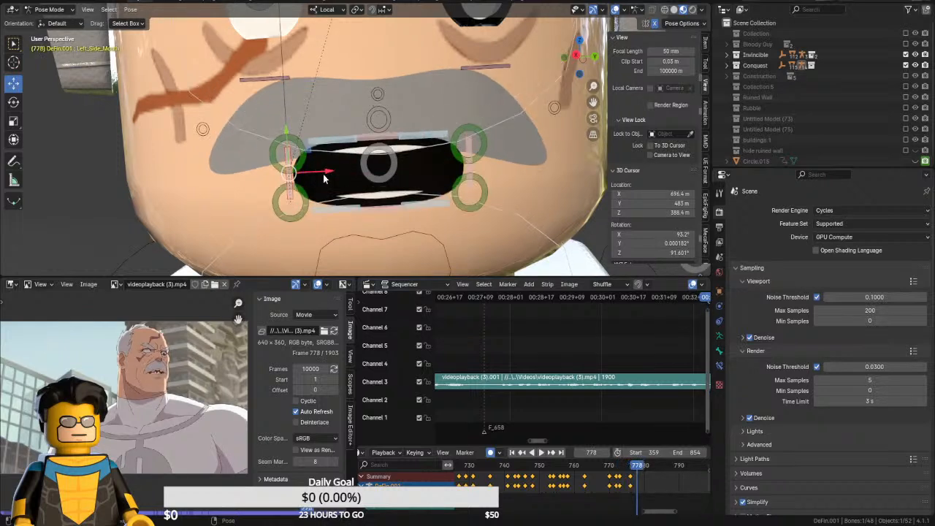
Lower the top teeth and raise the bottom teeth at frame 777 so both rows show between the lips
key(Left)
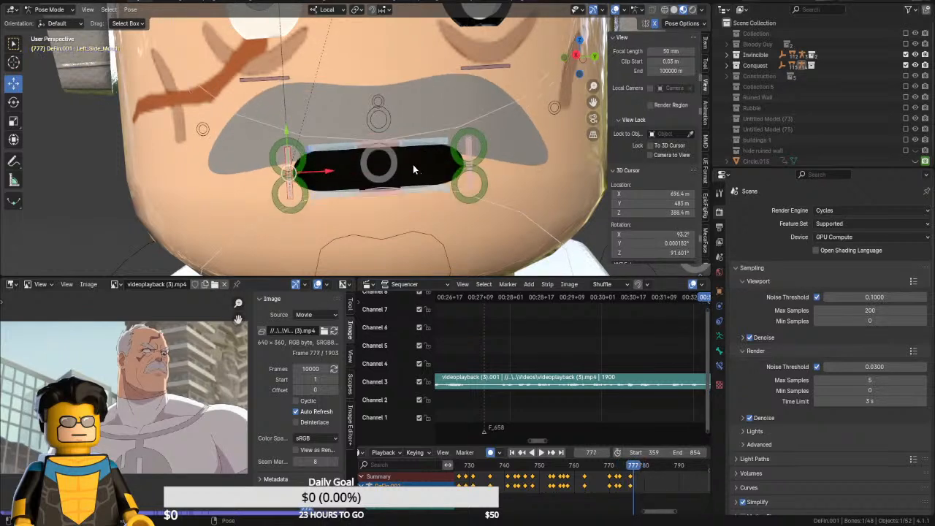
click(376, 106)
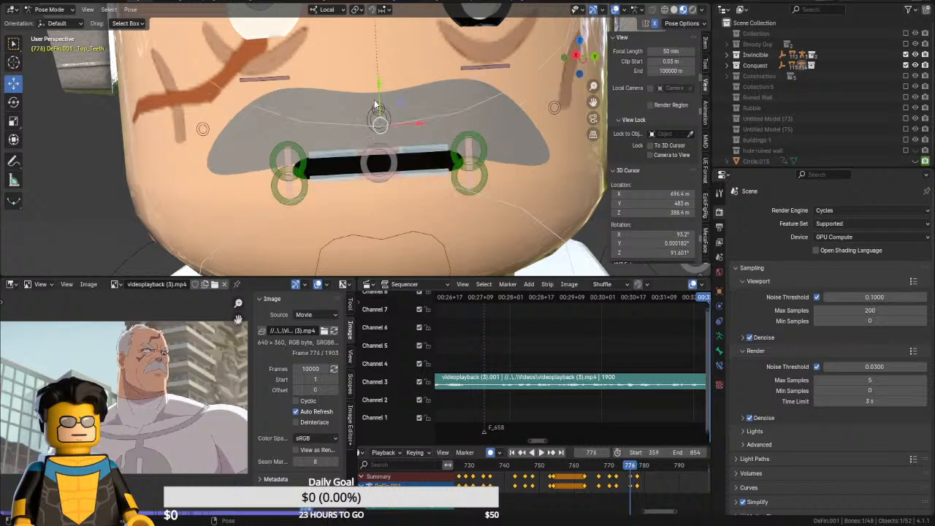
drag(377, 101, 415, 191)
click(414, 191)
key(Right)
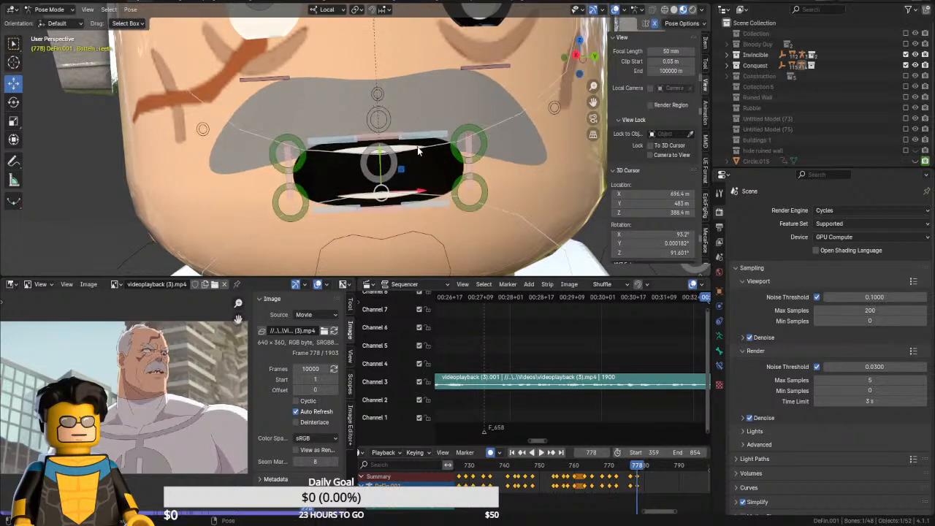
key(Left)
drag(380, 155, 377, 139)
Pull the mouth corners inward at frame 780 to form a narrow, rounded opening
key(Right)
key(Right)
key(Right)
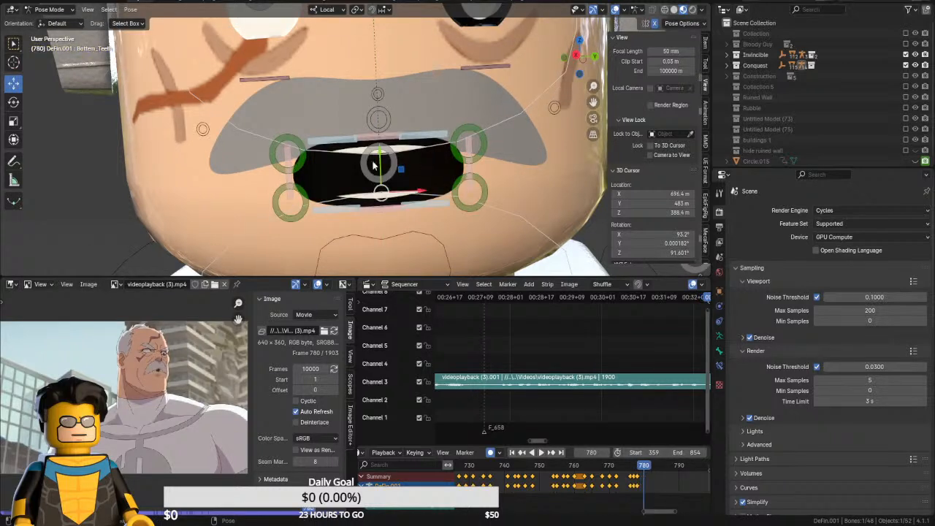
click(287, 168)
drag(315, 176, 414, 196)
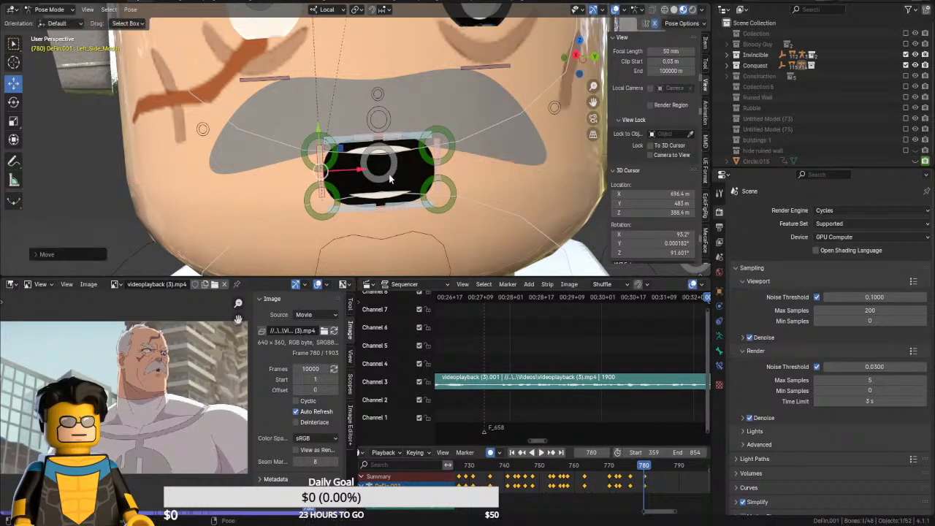
Hide both rows of teeth behind the lips at frame 780 and raise the lower lip slightly
click(391, 195)
drag(381, 161, 383, 189)
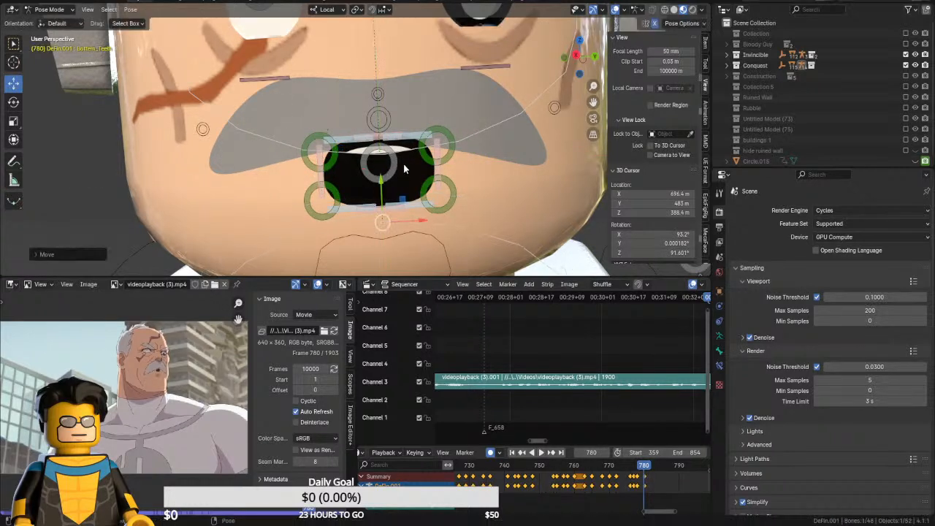
click(401, 146)
drag(381, 103, 379, 93)
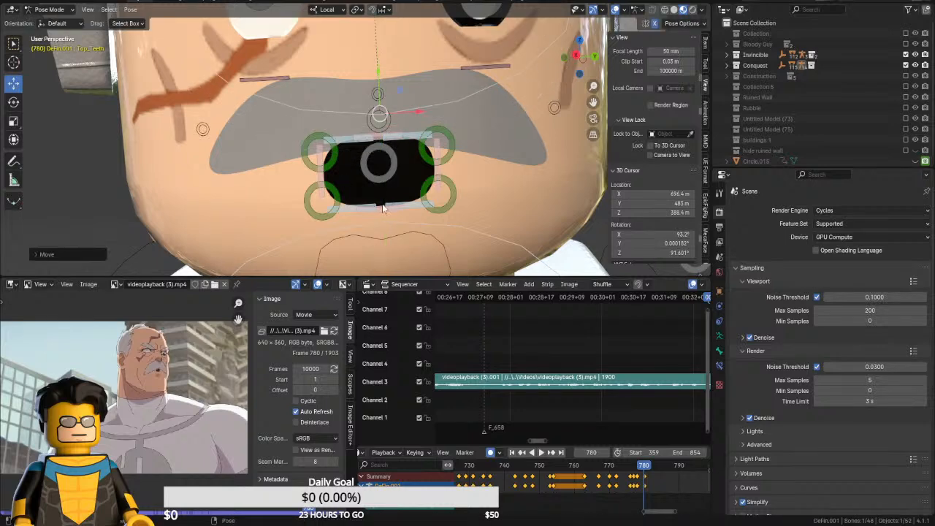
click(381, 178)
drag(380, 177, 381, 165)
Replay the animation from around frame 776 to check the mouth narrowing
drag(638, 468, 629, 468)
key(space)
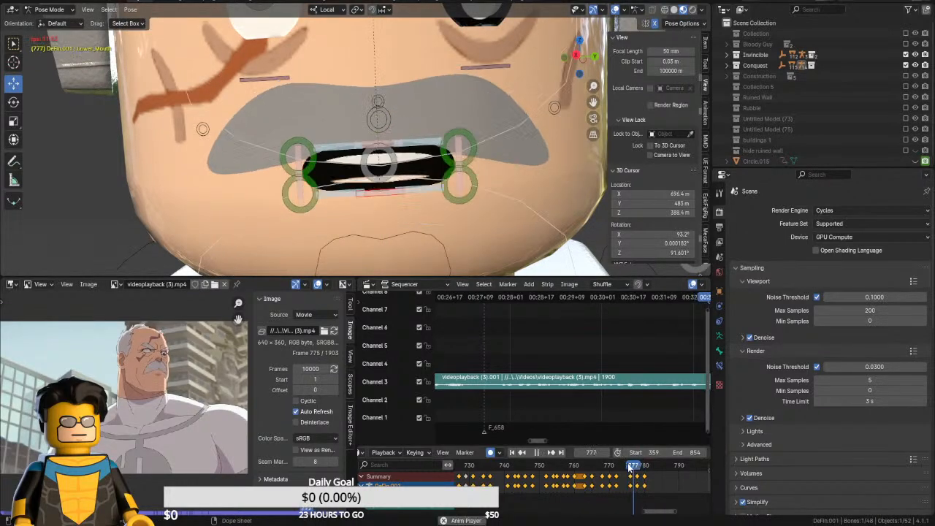
key(space)
click(629, 468)
key(space)
key(space)
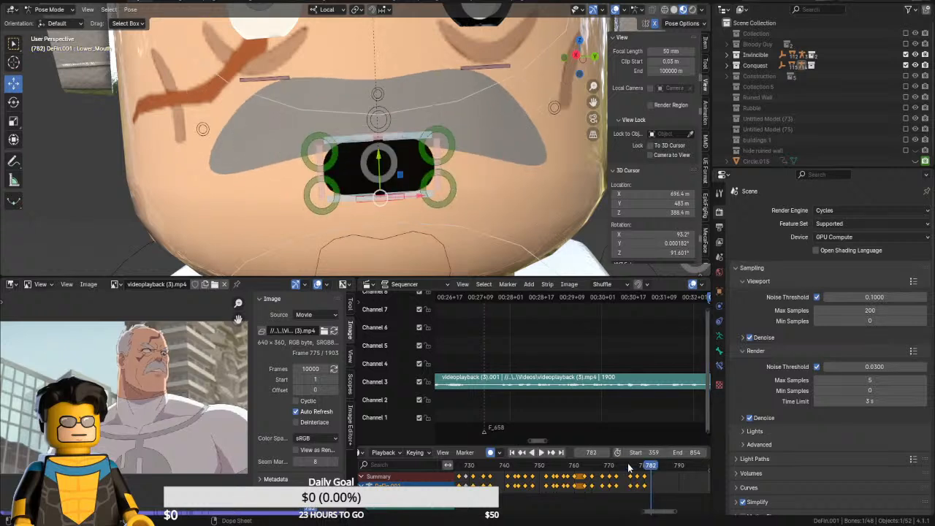
Raise the lower lip and spread the mouth corners outward at frame 782
drag(639, 469, 653, 470)
drag(378, 173, 328, 168)
click(320, 158)
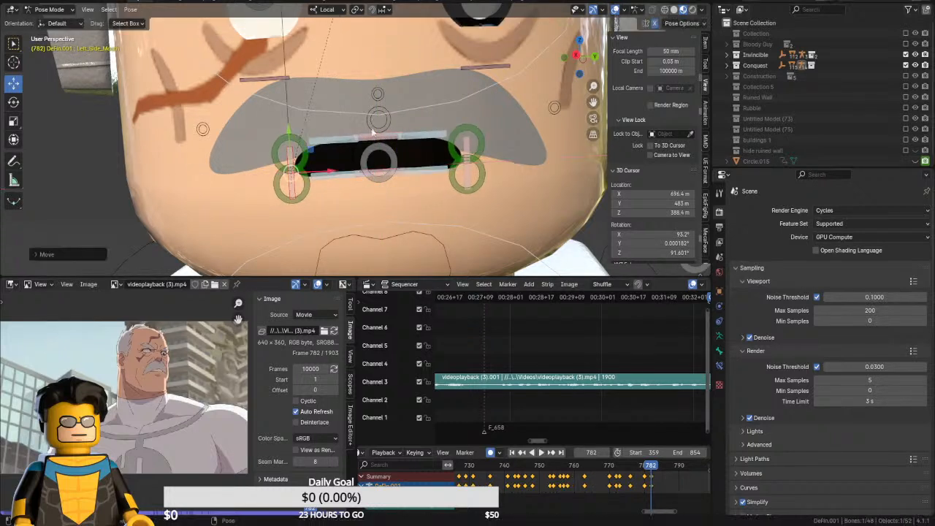
Lower the upper teeth and raise the lower teeth into the mouth opening at frame 782
click(405, 111)
drag(383, 87, 429, 251)
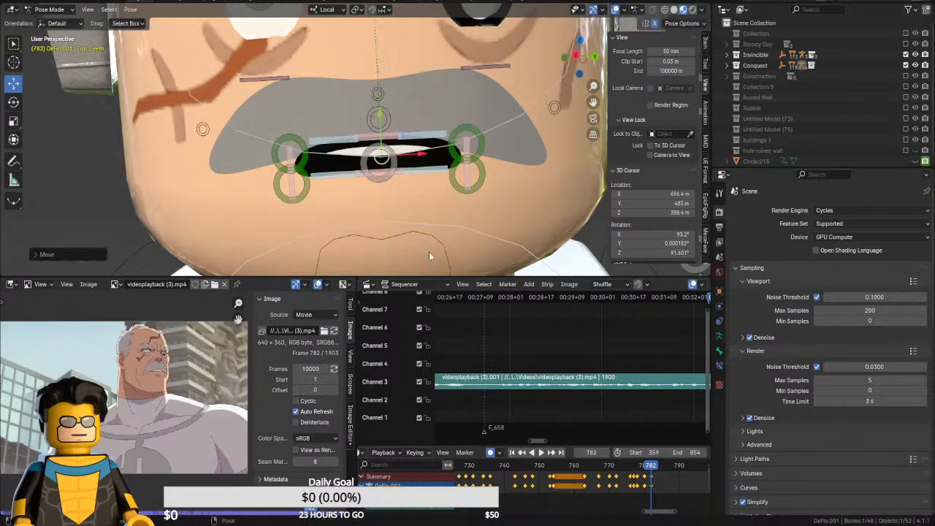
click(414, 227)
drag(382, 183, 383, 118)
Hide both rows of teeth behind the lips and pull the mouth corners inward at frame 785
click(644, 466)
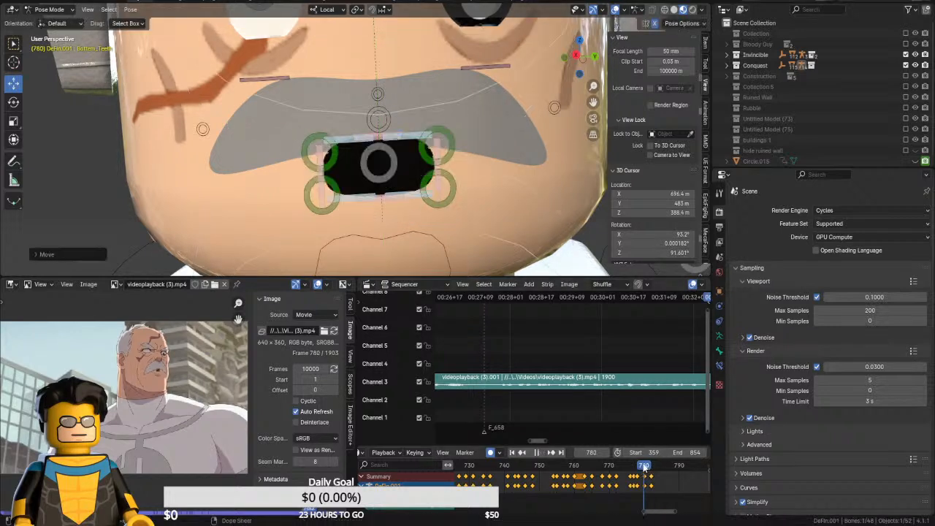
mouse_move(646, 468)
mouse_down()
mouse_move(667, 472)
mouse_move(661, 467)
mouse_up()
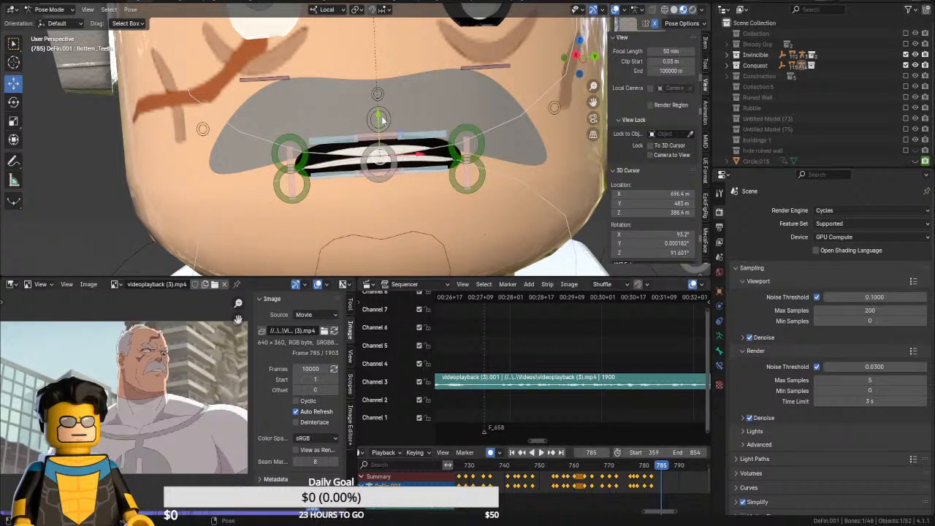
drag(380, 117, 382, 155)
click(382, 158)
drag(380, 114, 381, 90)
click(291, 162)
drag(323, 167, 369, 165)
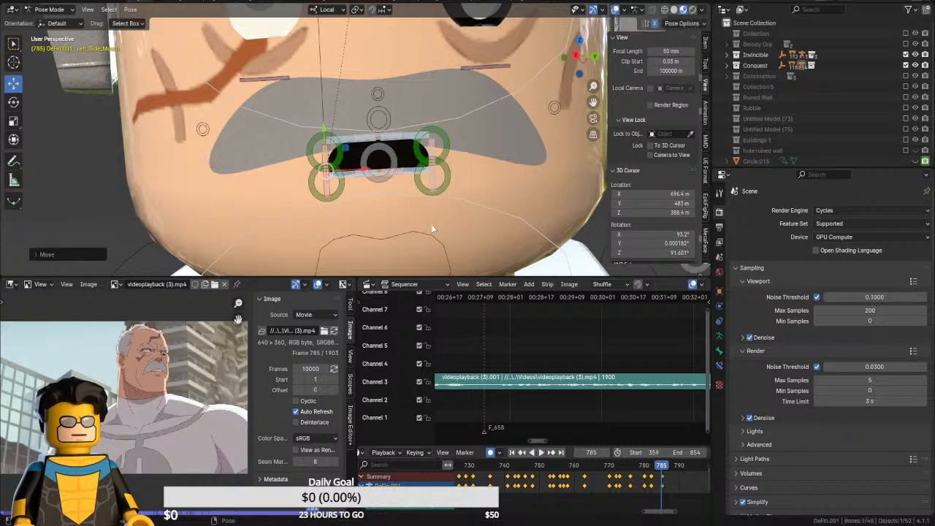
Open the narrow mouth taller at frame 786 by moving the lower lip down and the upper lip up, keeping the teeth hidden
key(Right)
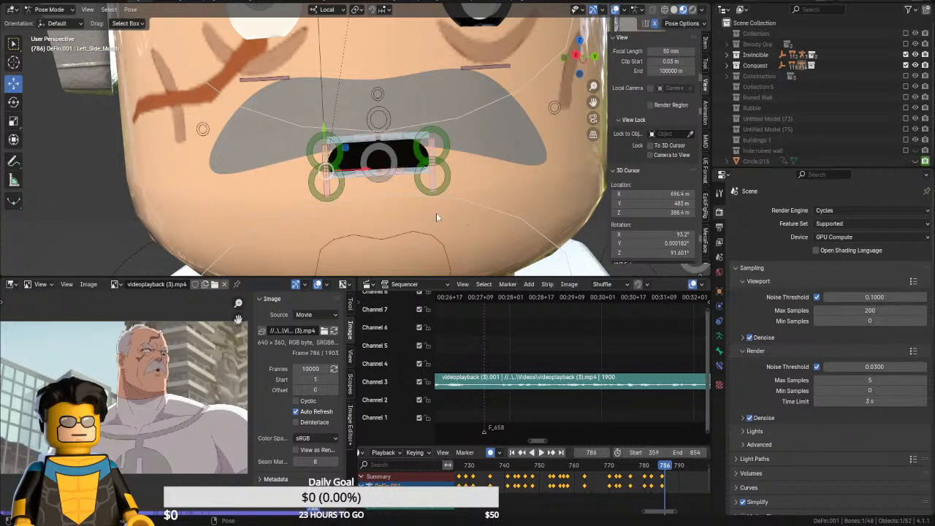
click(380, 172)
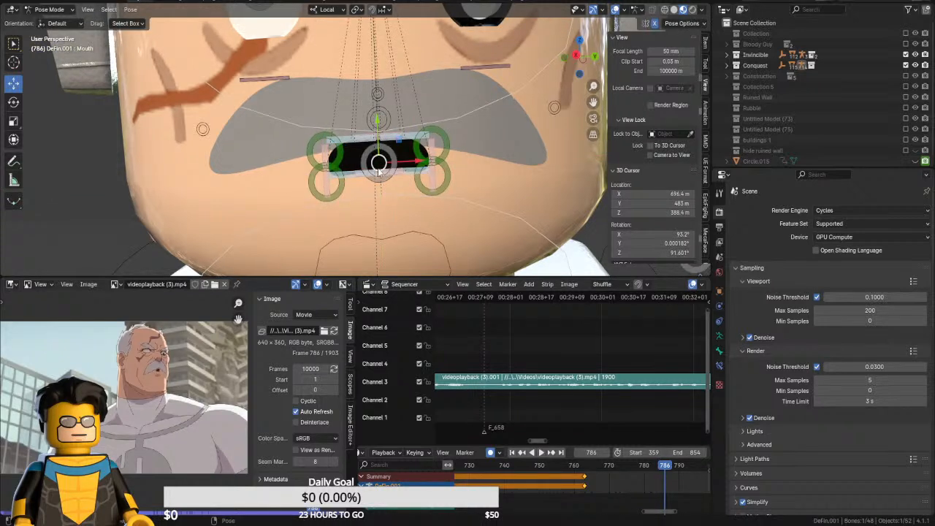
click(379, 174)
drag(377, 146, 377, 179)
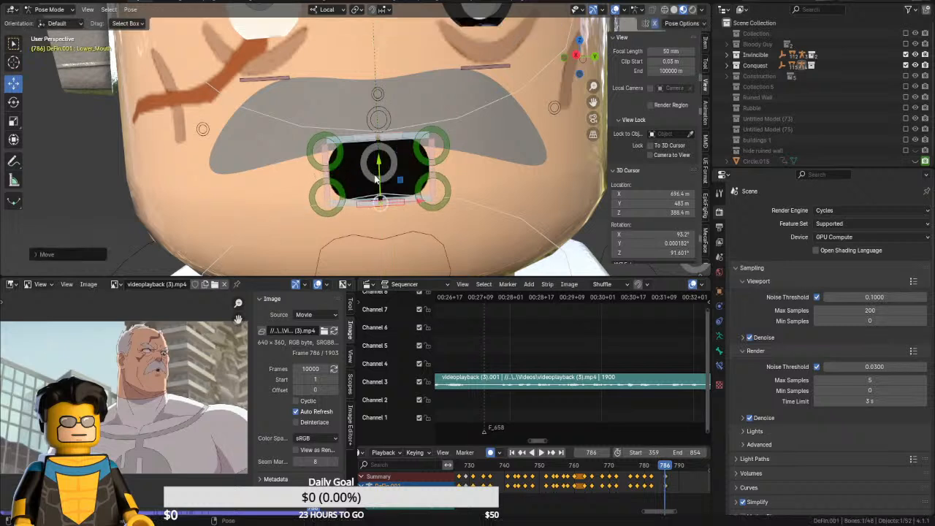
click(378, 140)
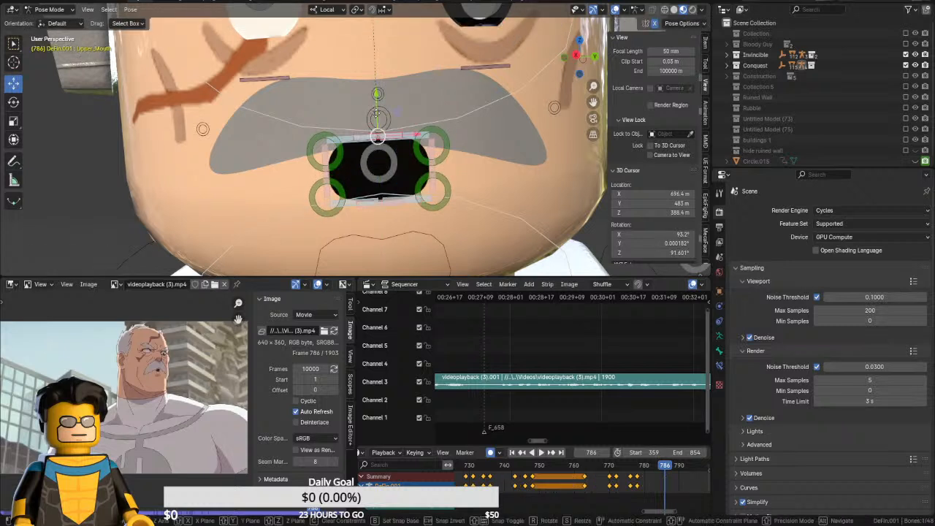
drag(378, 120, 376, 105)
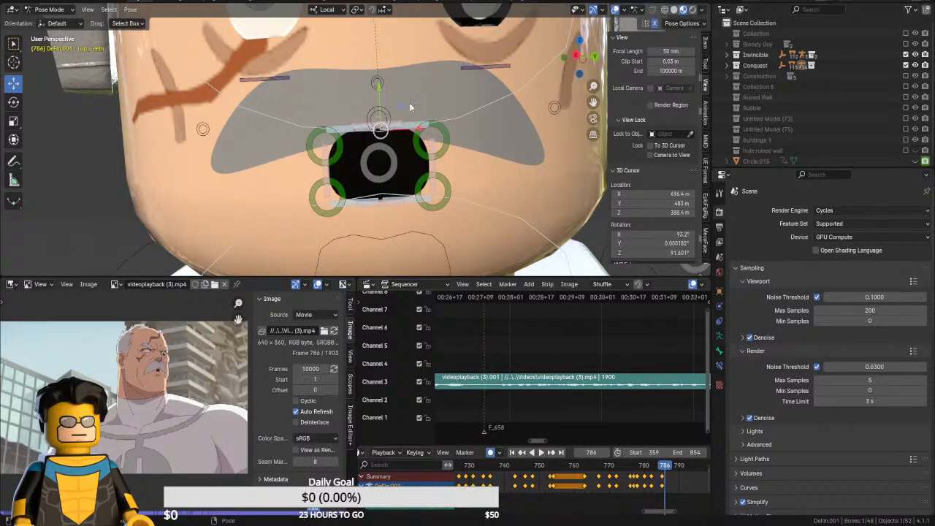
click(384, 175)
drag(383, 161, 384, 174)
Spread the mouth corners wide at frame 788 and raise the lower lip slightly
key(Right)
key(Right)
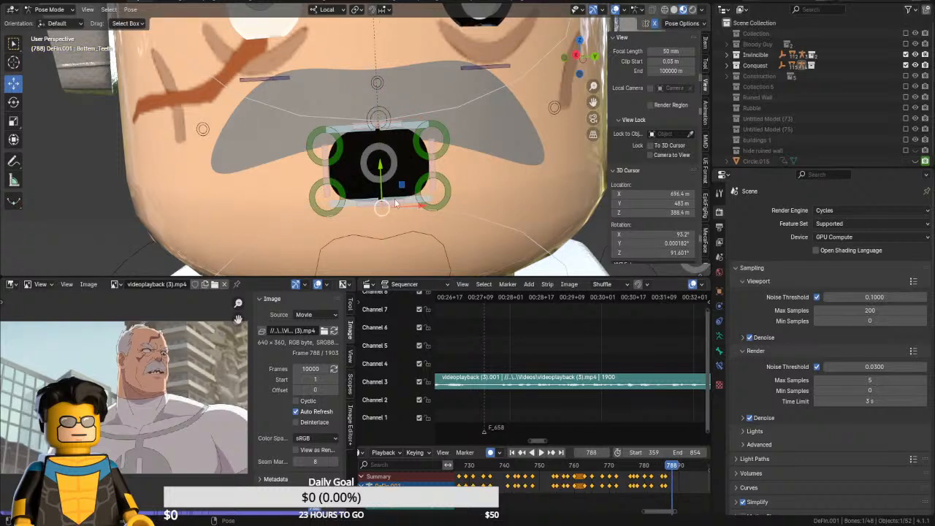
click(335, 174)
key(g)
key(x)
drag(290, 166, 288, 167)
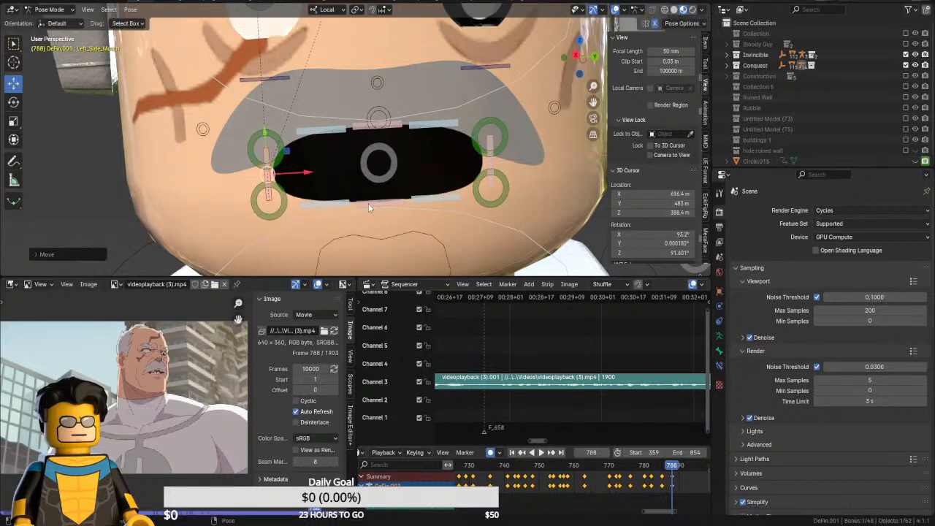
click(372, 203)
drag(378, 164, 379, 155)
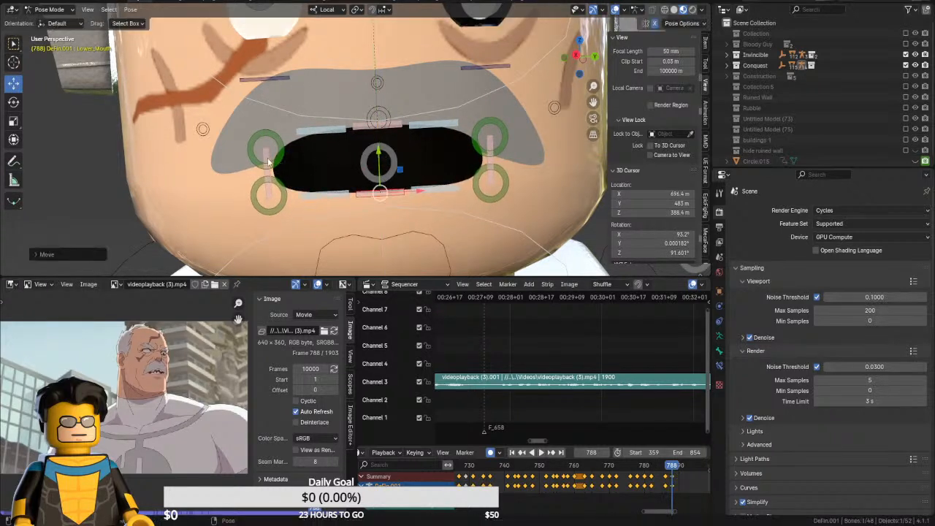
click(268, 159)
drag(267, 146, 268, 151)
Bring the upper and lower teeth into view inside the wide mouth at frame 788
click(399, 112)
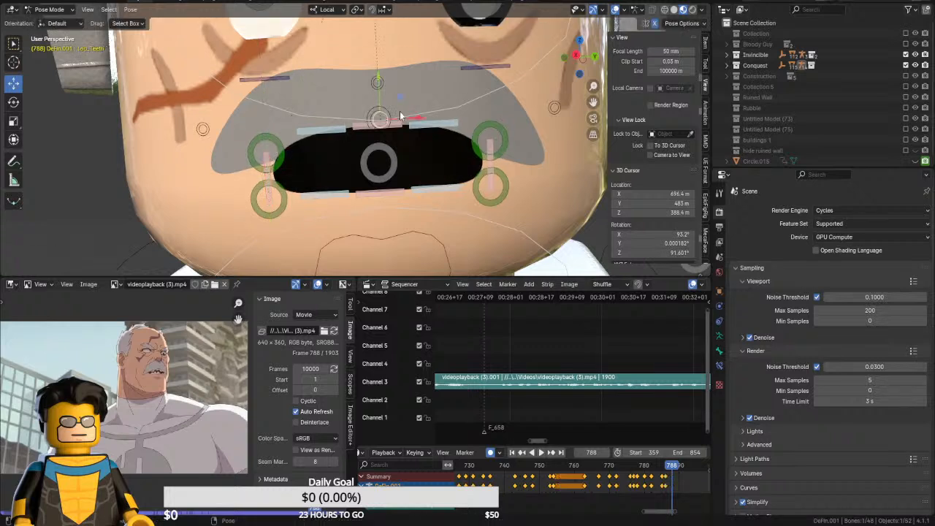
drag(373, 97, 383, 147)
click(402, 210)
Lower the lower lip and bottom teeth together at frame 790
key(Right)
key(Right)
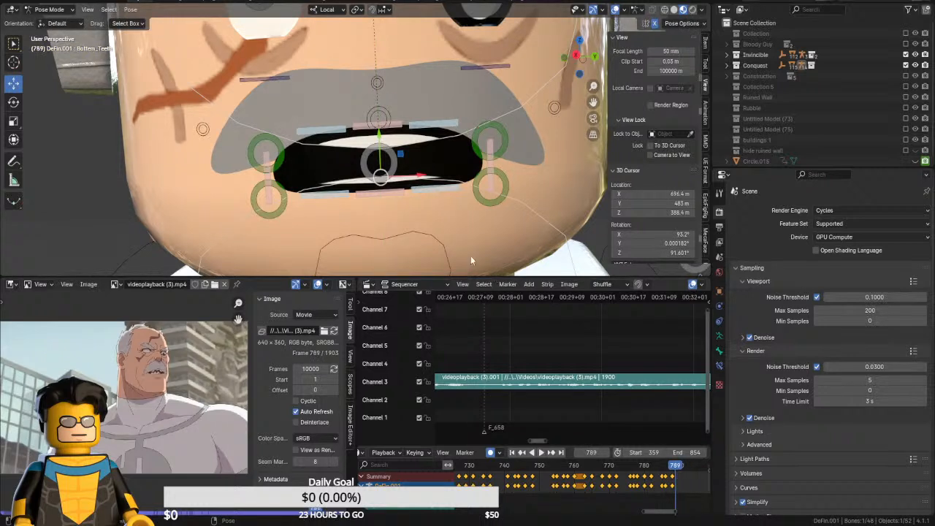
click(378, 196)
shift+click(359, 185)
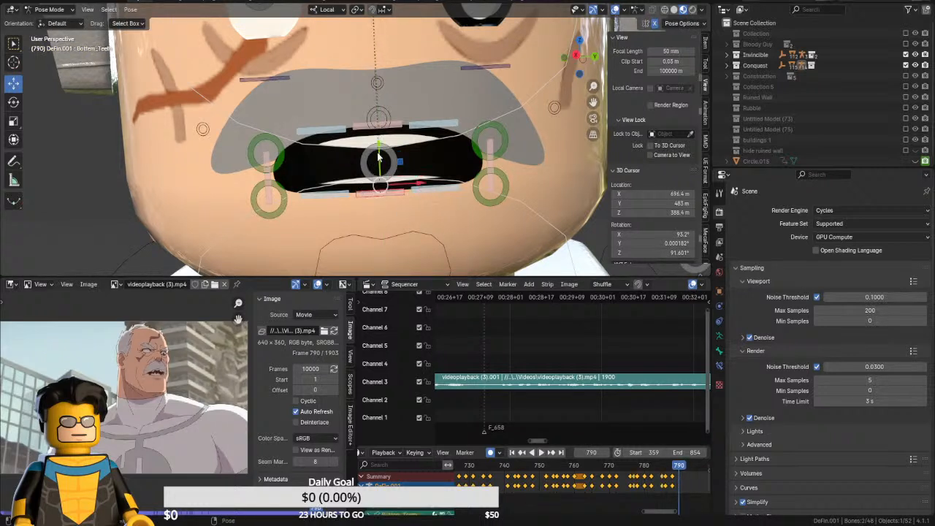
drag(380, 155, 380, 171)
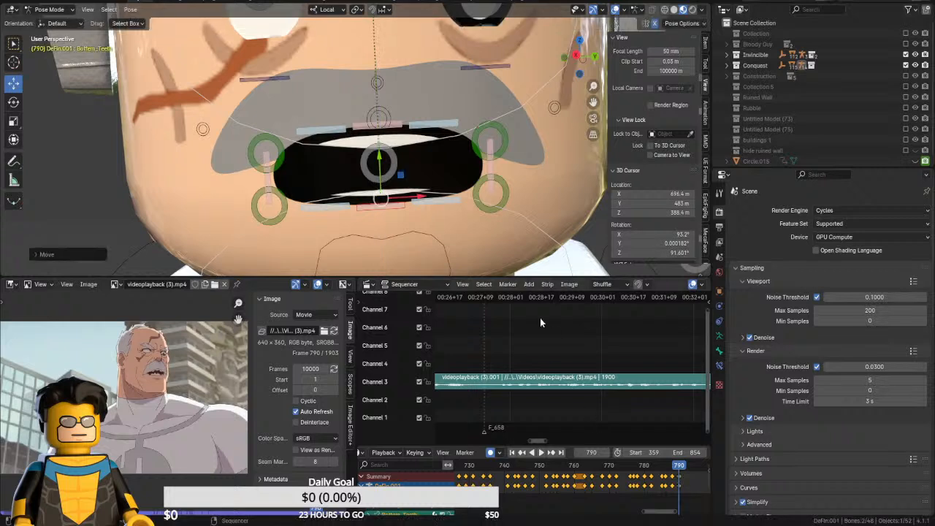
Pull the mouth corners inward into a narrow opening at frame 792 and hide the teeth behind the lips
key(Right)
key(Right)
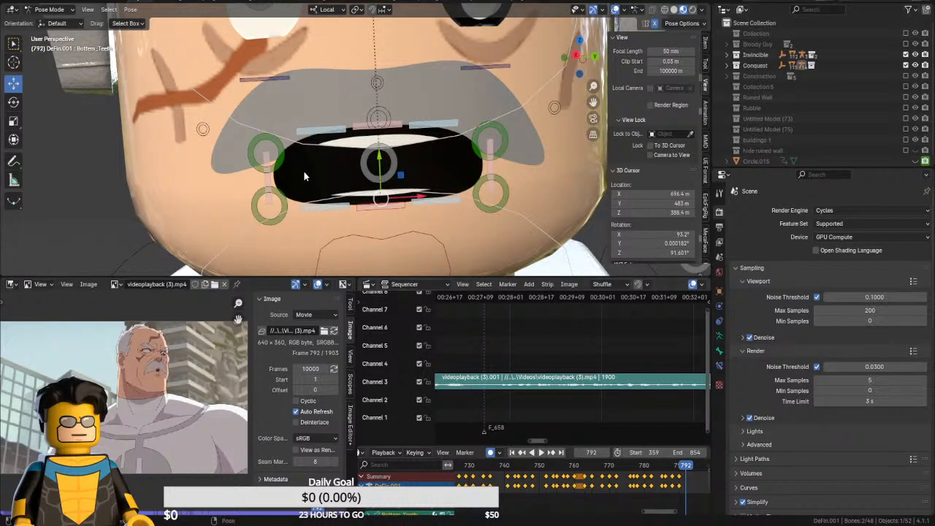
mouse_move(379, 169)
mouse_down()
mouse_move(262, 156)
mouse_move(389, 165)
mouse_move(380, 180)
mouse_up()
click(267, 166)
click(456, 173)
click(454, 134)
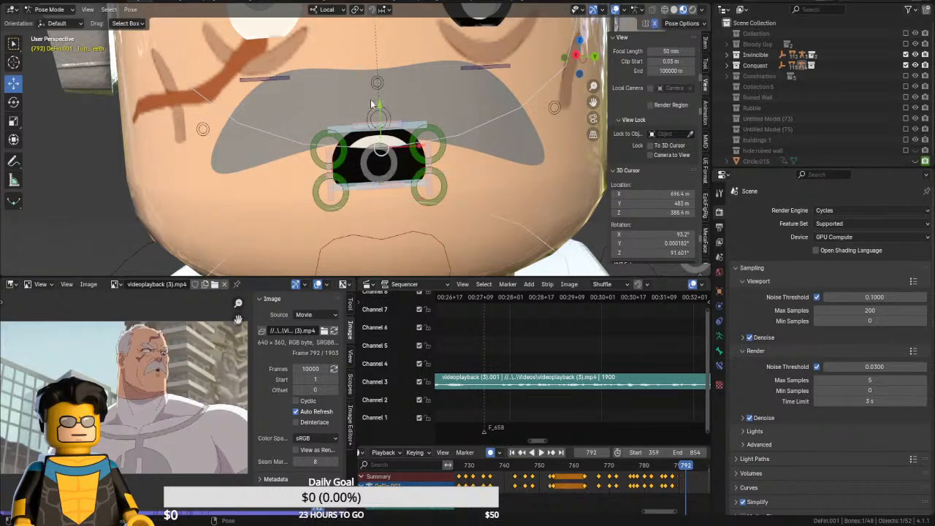
drag(379, 106, 378, 66)
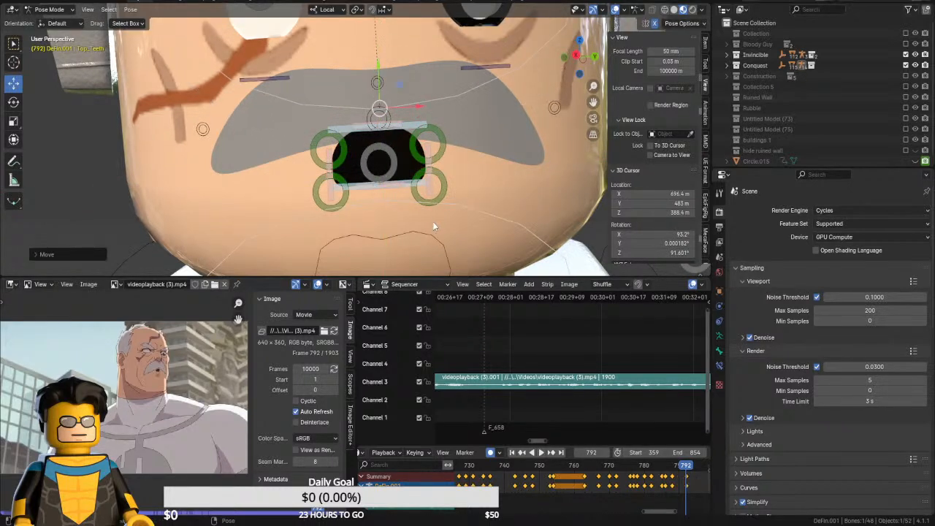
Shape a wide open mouth at frame 794 with a lowered lower lip and both rows of teeth showing
key(Right)
key(Right)
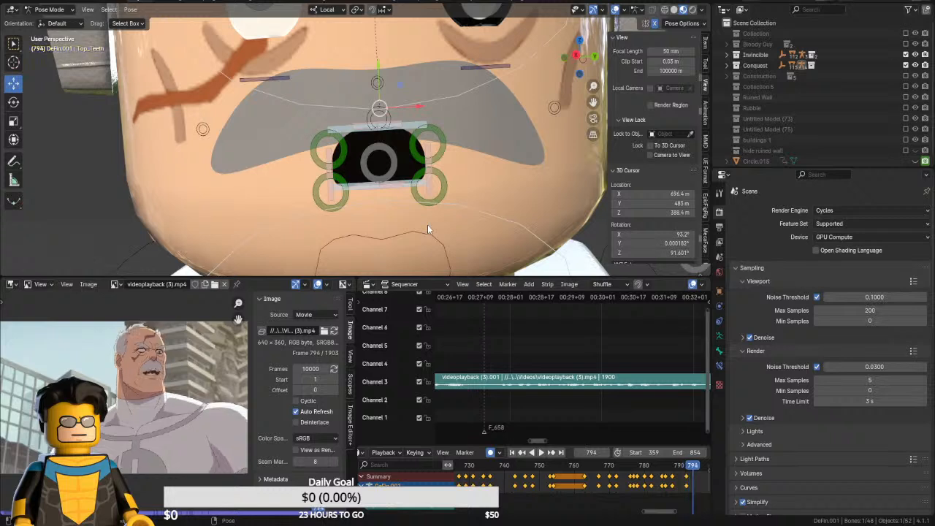
click(329, 162)
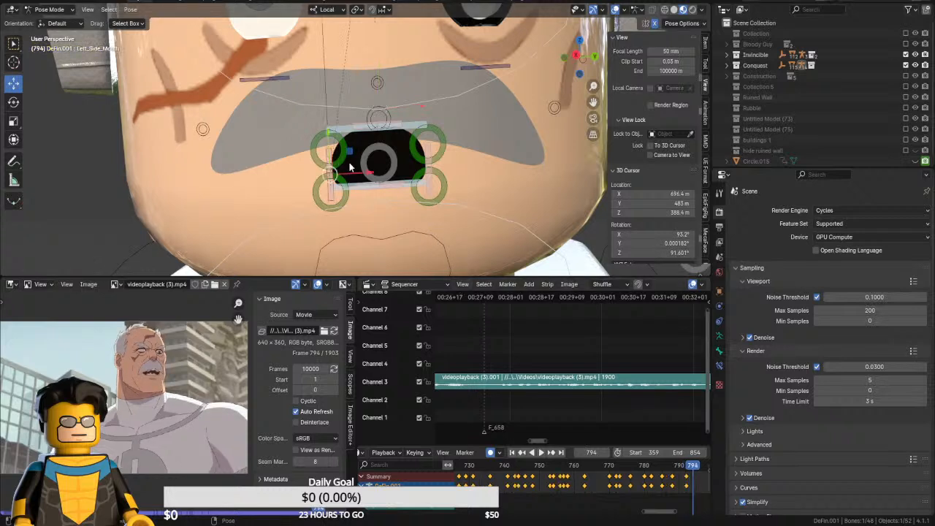
drag(329, 162, 264, 126)
click(383, 189)
mouse_move(377, 160)
mouse_down()
mouse_move(385, 192)
mouse_move(384, 153)
mouse_up()
click(414, 109)
drag(381, 76, 369, 119)
Raise the lower lip to nearly close the mouth at frame 796 and hide both rows of teeth
key(Right)
key(Right)
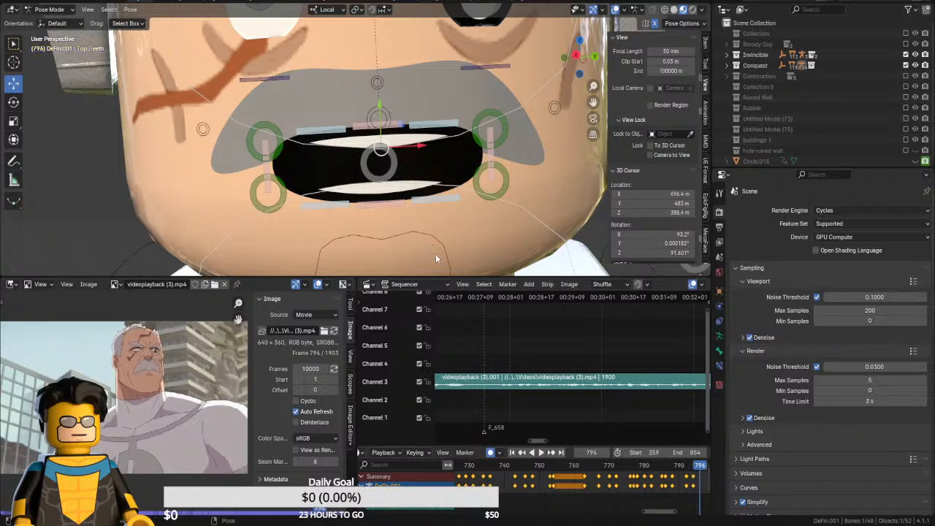
click(365, 204)
drag(381, 164, 378, 75)
click(405, 146)
Pull the mouth corners inward and lower the upper lip slightly at frame 796
click(264, 146)
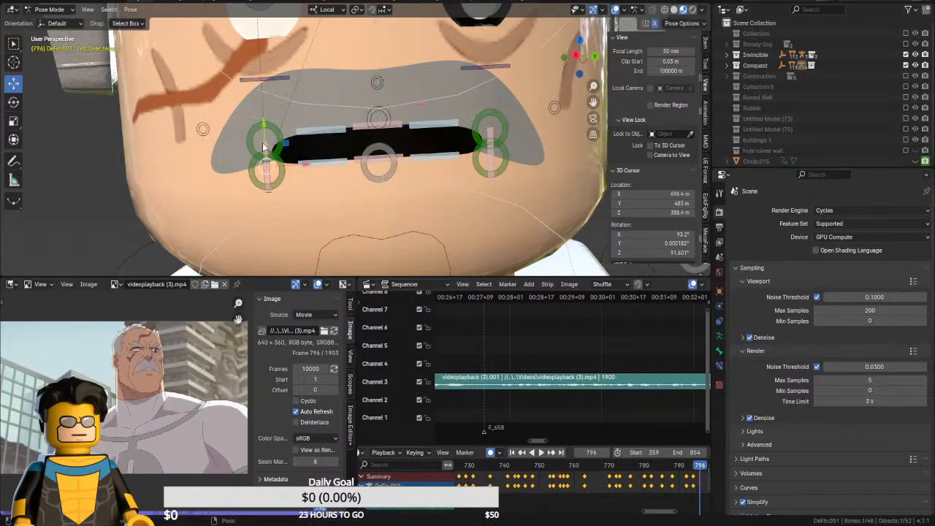
drag(301, 162, 328, 159)
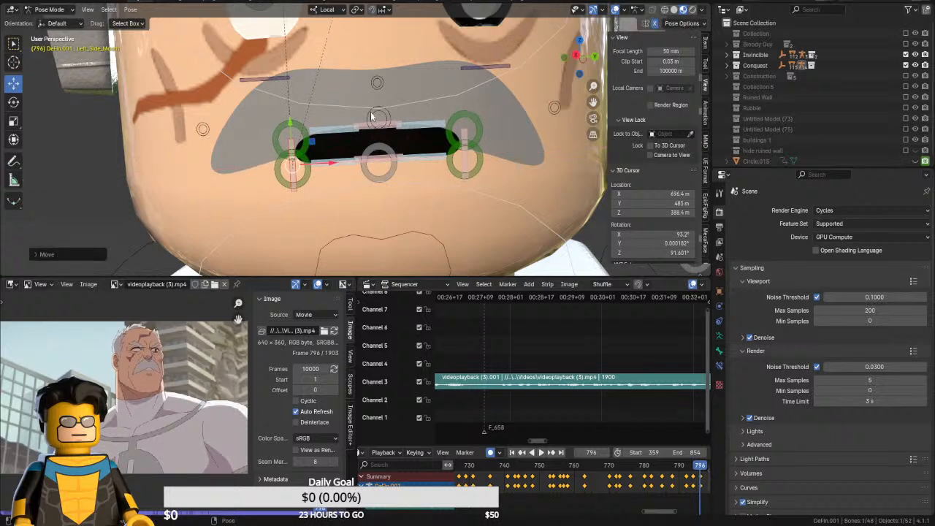
click(364, 129)
drag(377, 106, 379, 143)
click(402, 157)
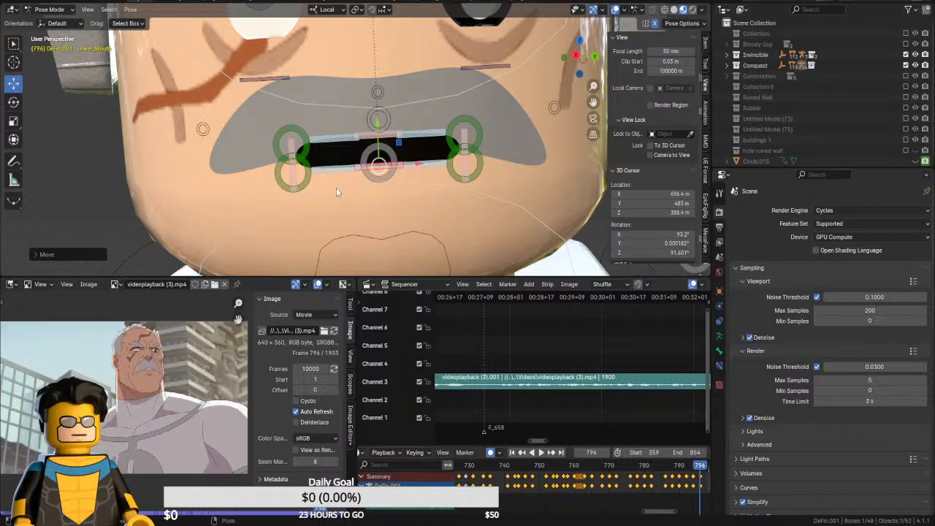
Spread the mouth corners outward and drop the lower lip at frame 799
key(Right)
key(Right)
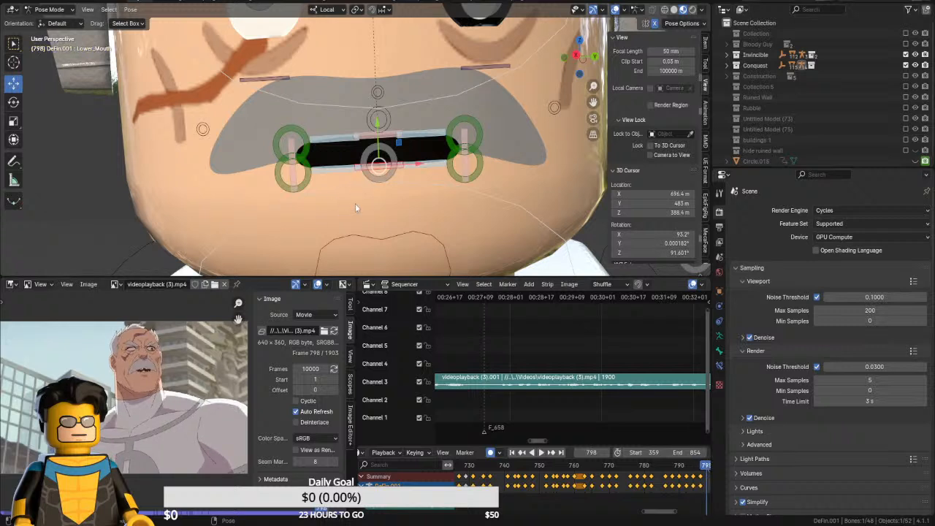
key(Right)
click(295, 155)
key(g)
key(x)
click(298, 165)
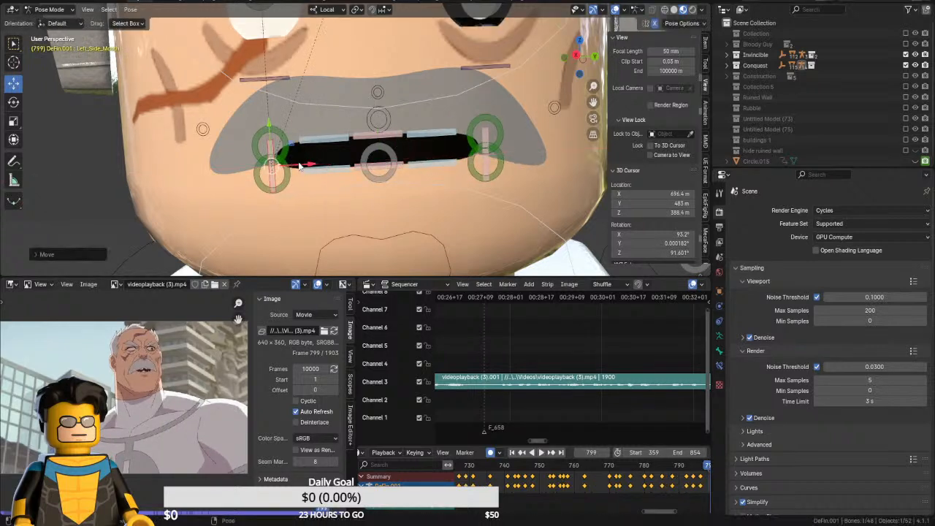
click(378, 170)
key(g)
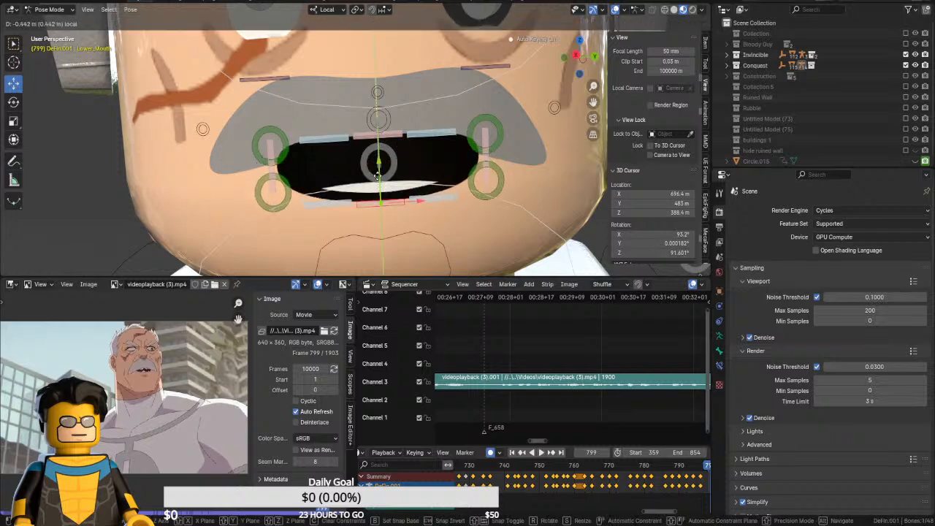
Lower the upper teeth into view and raise the upper lip slightly at frame 799
click(397, 100)
click(379, 118)
key(g)
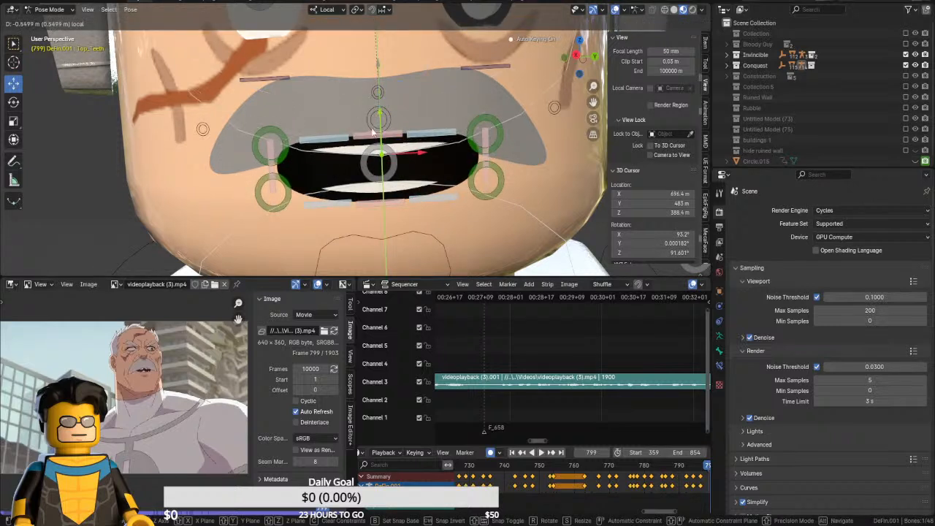
click(388, 140)
click(378, 93)
key(g)
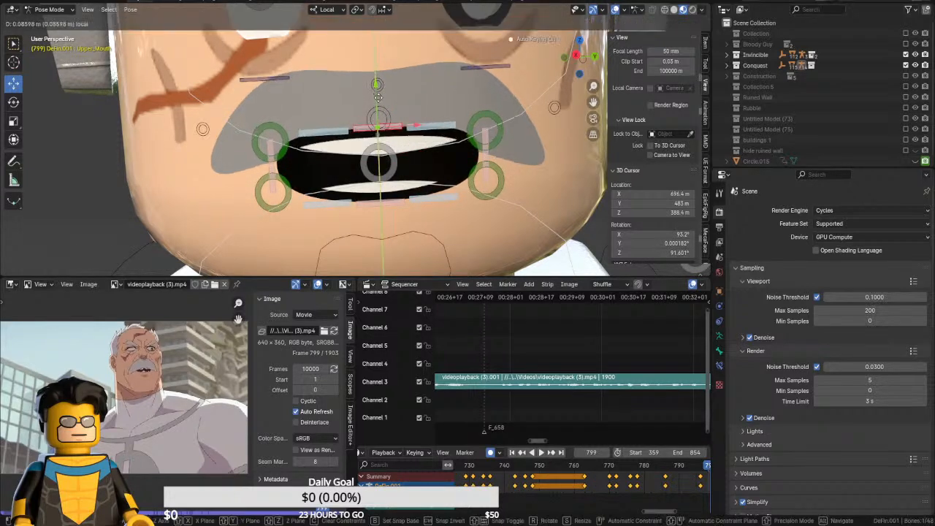
click(379, 103)
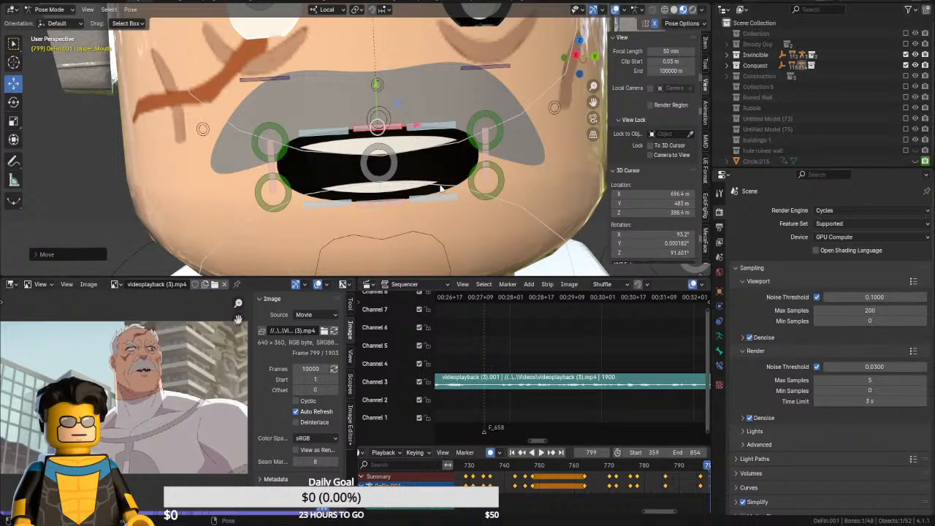
Pull the mouth corners slightly inward at frame 799 to narrow the open mouth
key(Right)
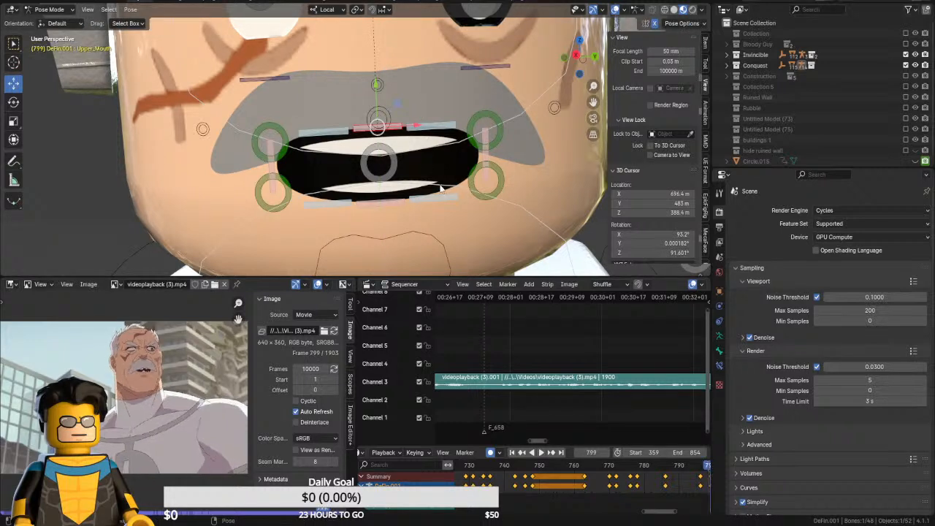
click(271, 172)
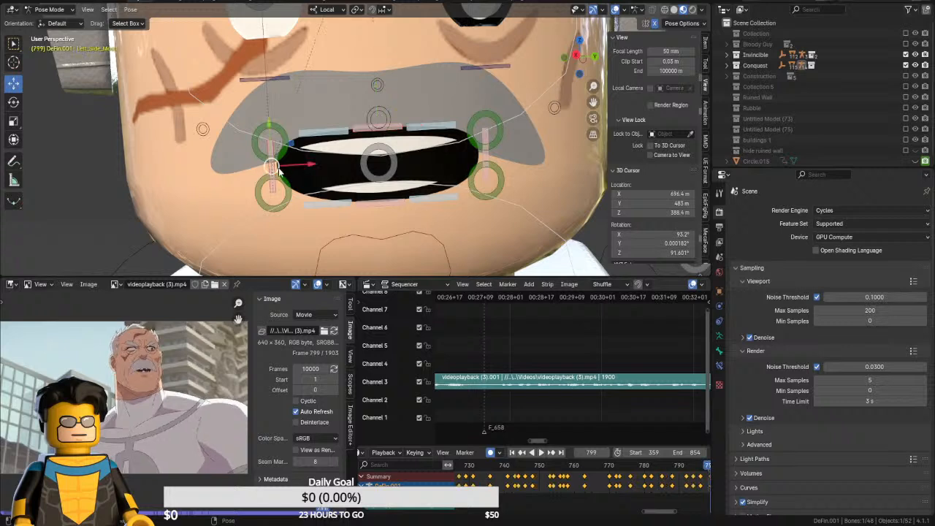
key(Left)
key(g)
click(306, 173)
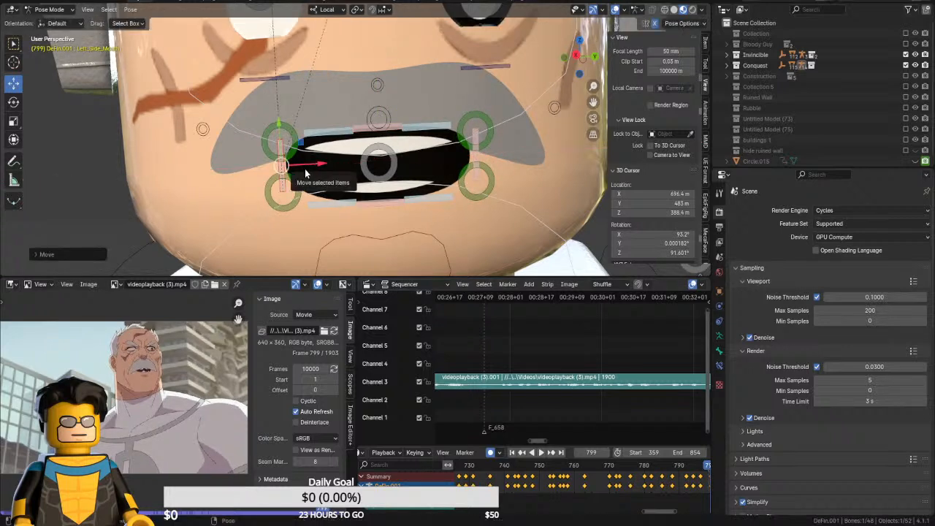
key(g)
click(316, 169)
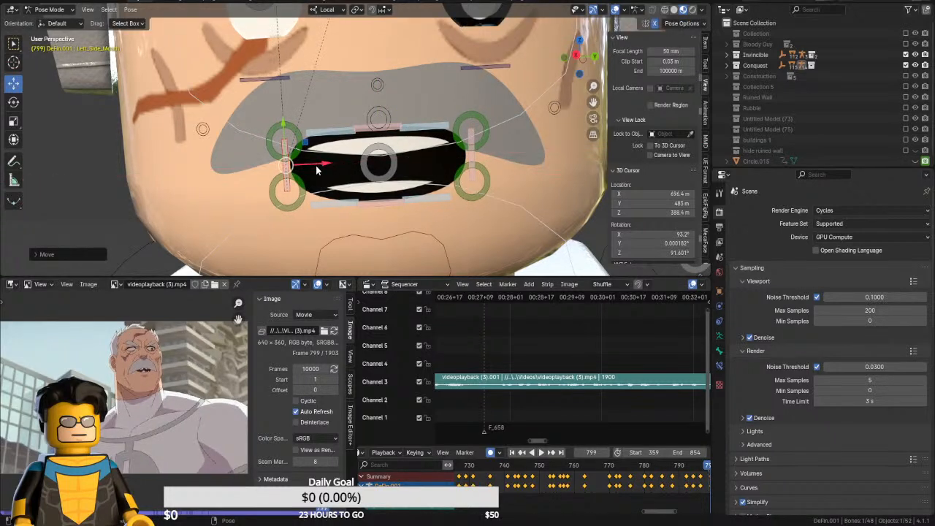
Spread the mouth corners outward at frame 800 to widen the open mouth
key(Right)
key(g)
key(x)
click(275, 162)
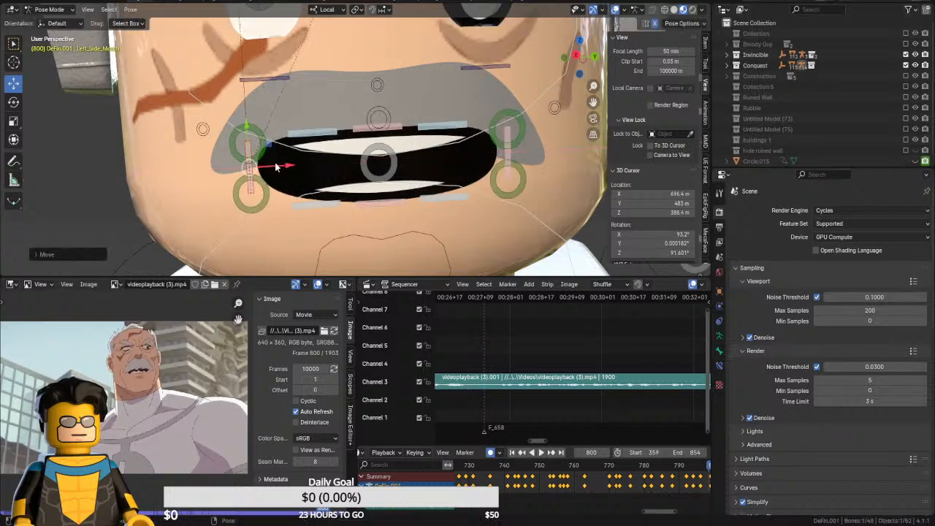
Raise the tongue into view behind the lower teeth at frame 802
key(Right)
key(Right)
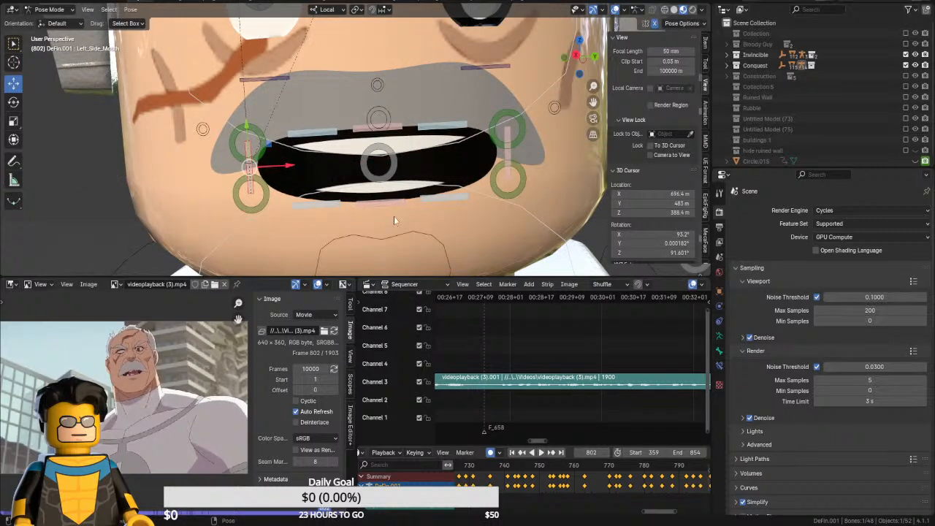
key(Left)
click(405, 146)
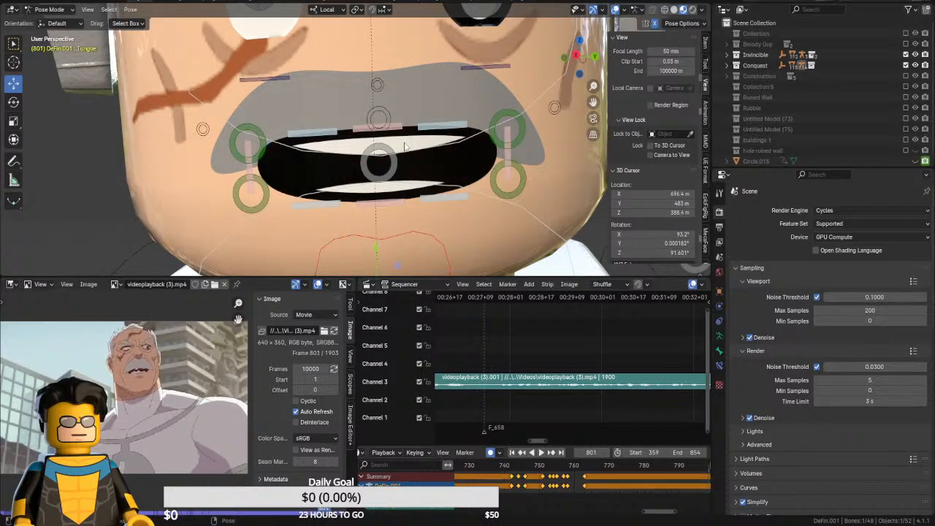
key(Right)
key(g)
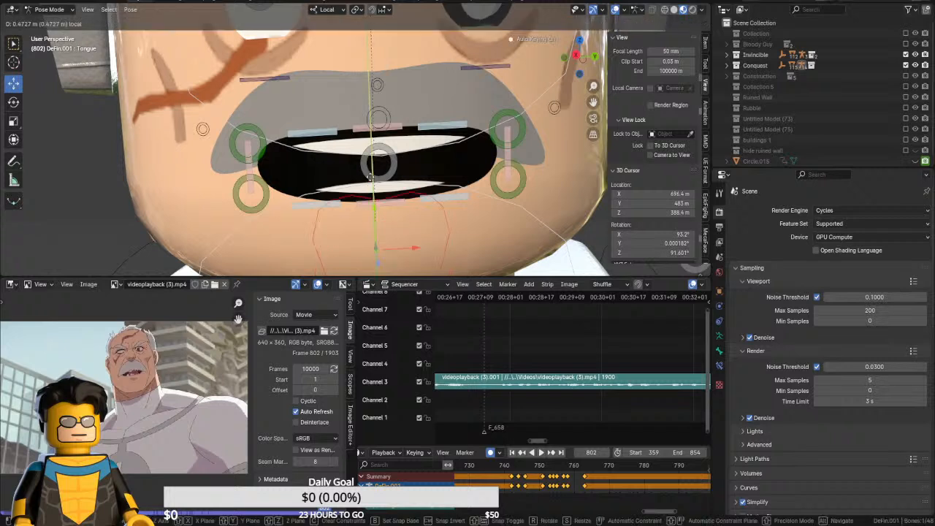
click(373, 165)
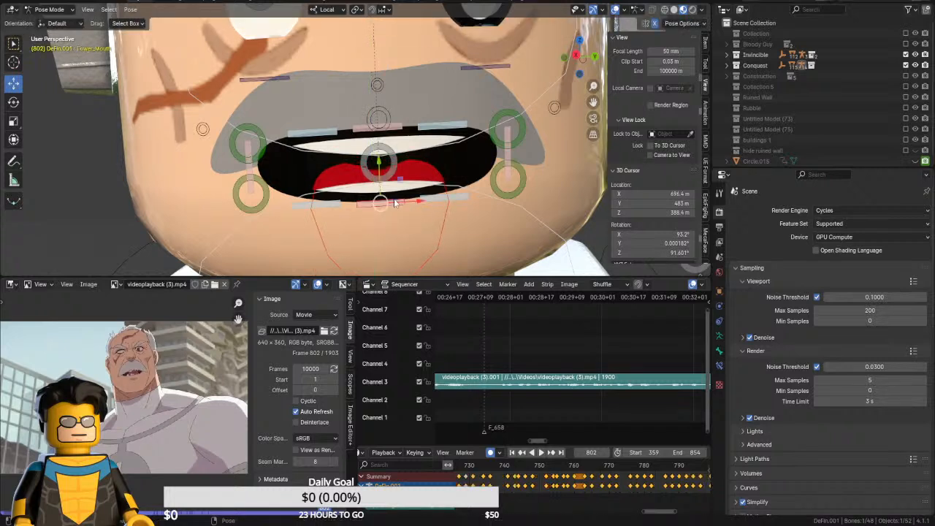
Raise the lower lip, bottom teeth and tongue together slightly at frame 802
click(402, 172)
shift+click(403, 172)
drag(380, 156, 377, 143)
Lower the tongue out of view below the mouth at frame 806
middle_drag(645, 476, 562, 469)
key(Right)
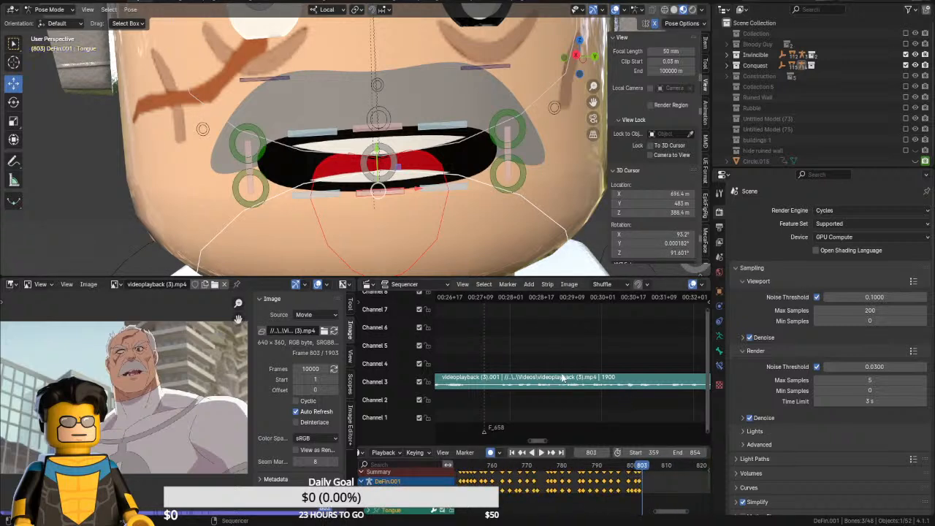
key(Right)
key(Right)
key(Right)
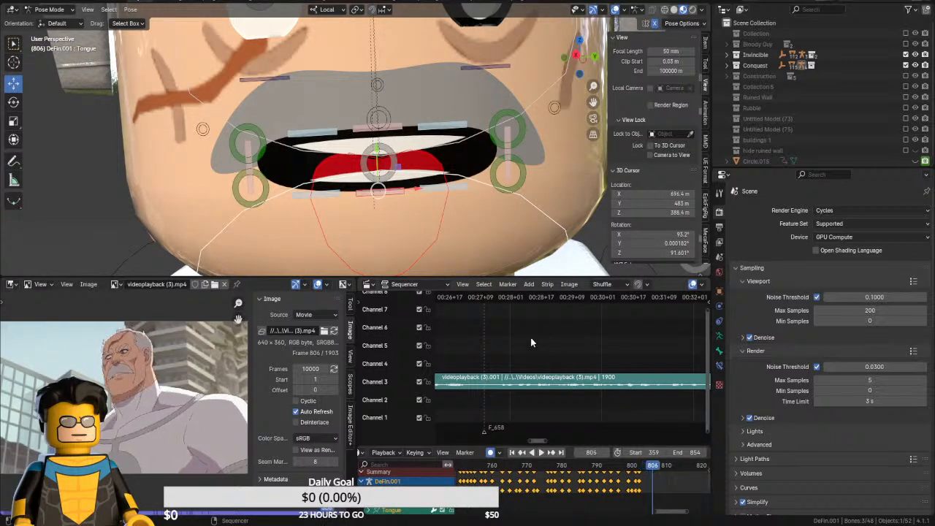
click(337, 159)
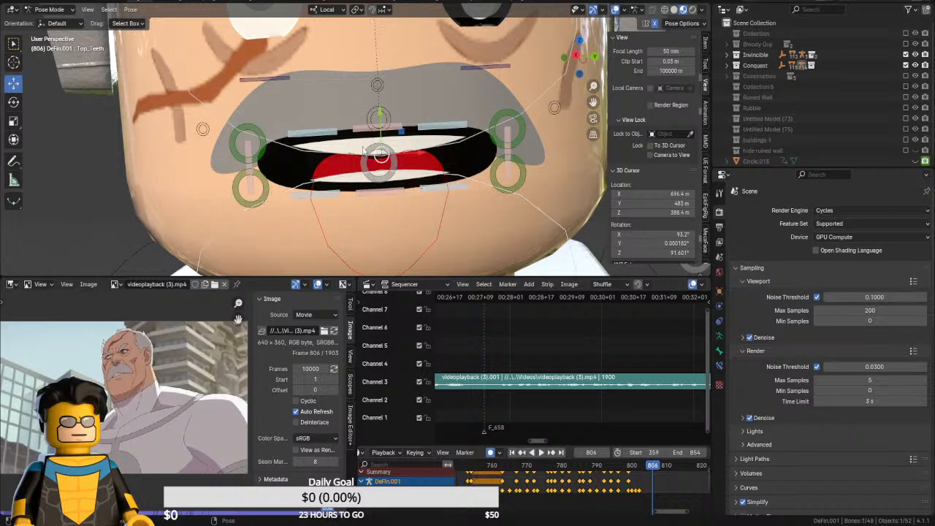
click(354, 155)
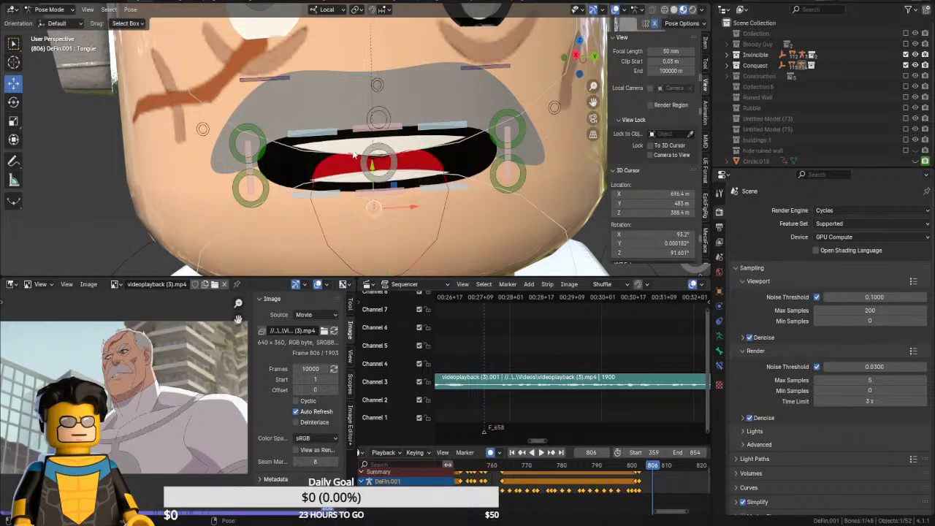
drag(374, 170, 375, 226)
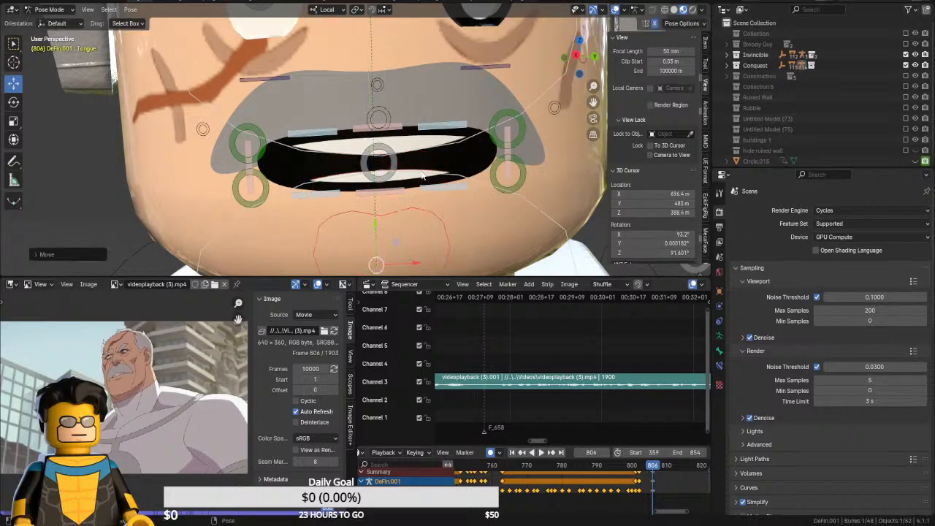
Pull the mouth corners inward and bring the lips close together at frame 806, hiding the bottom teeth
click(420, 177)
drag(379, 146, 334, 157)
click(383, 191)
click(251, 153)
click(347, 150)
click(367, 129)
drag(377, 86, 369, 160)
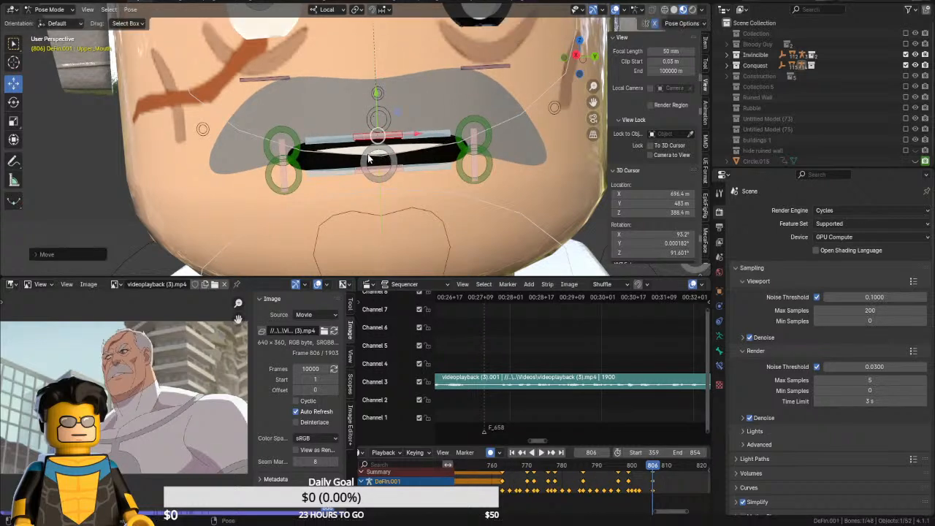
Drop the lower lip with the bottom teeth and spread the mouth corners outward at frame 808
key(Right)
key(Right)
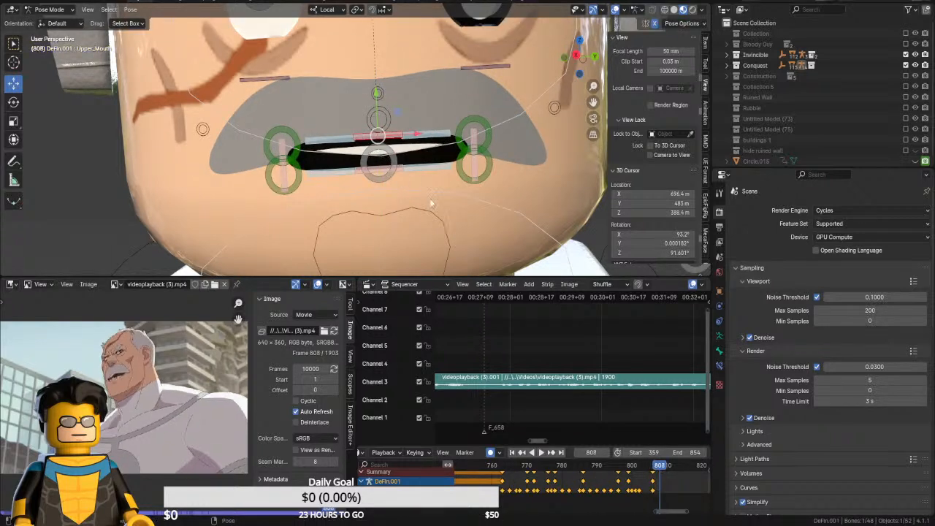
click(379, 169)
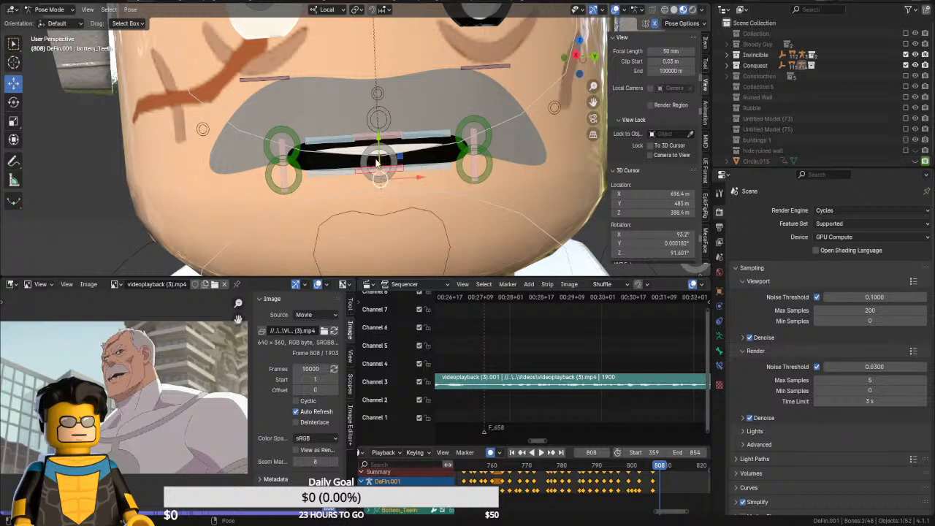
drag(379, 169, 373, 190)
click(283, 155)
drag(302, 165, 282, 167)
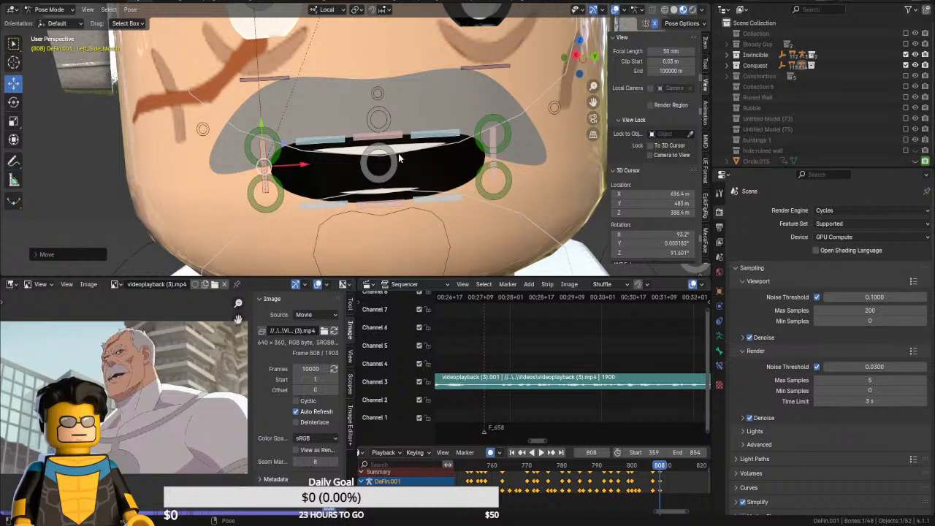
Raise the upper lip slightly and lower the bottom lip and bottom teeth a little more at frame 808
click(384, 136)
drag(377, 112, 376, 109)
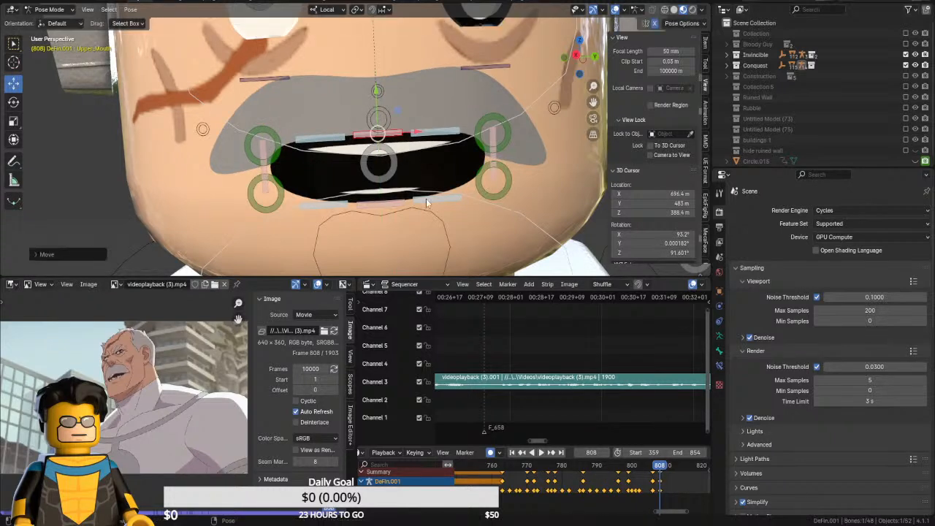
click(386, 202)
drag(386, 201, 382, 193)
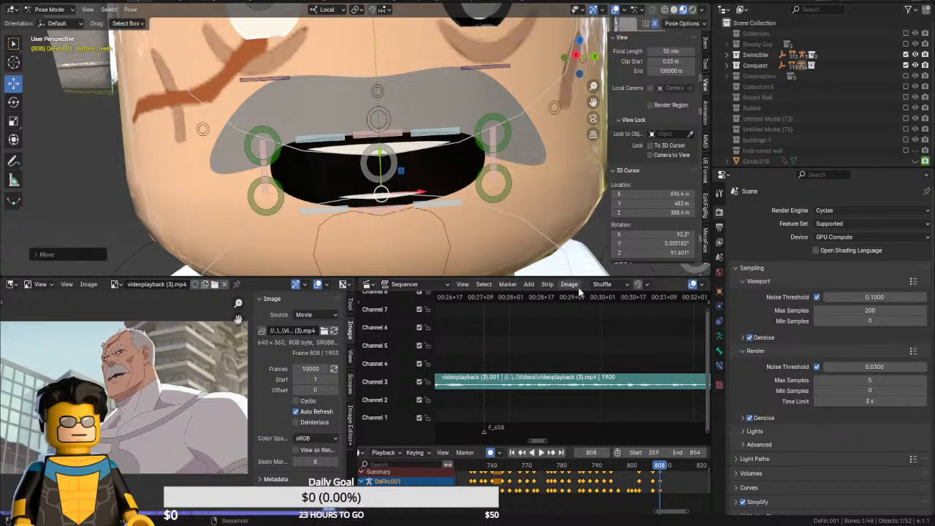
Pull the mouth corners inward and move the upper and bottom teeth out of view at frame 810
key(Right)
key(Right)
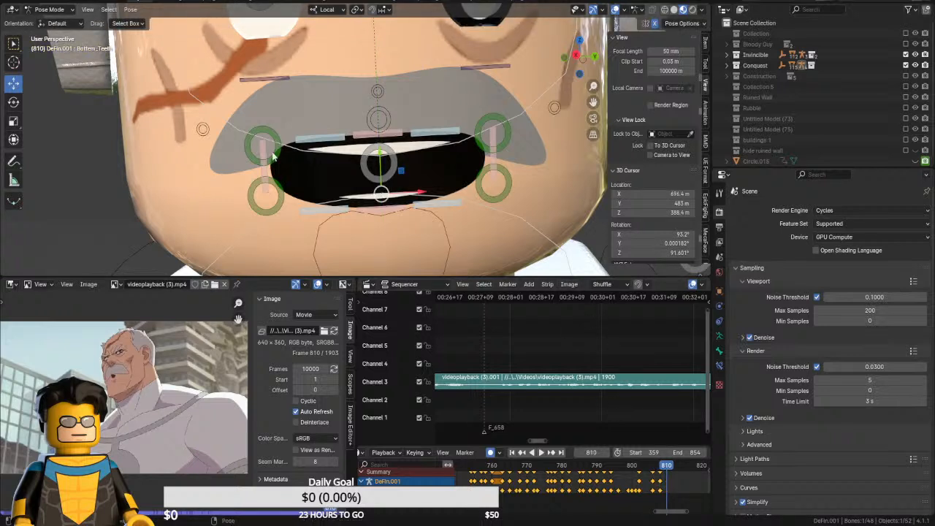
click(267, 155)
drag(296, 163, 384, 195)
click(381, 194)
click(410, 151)
drag(380, 126, 380, 115)
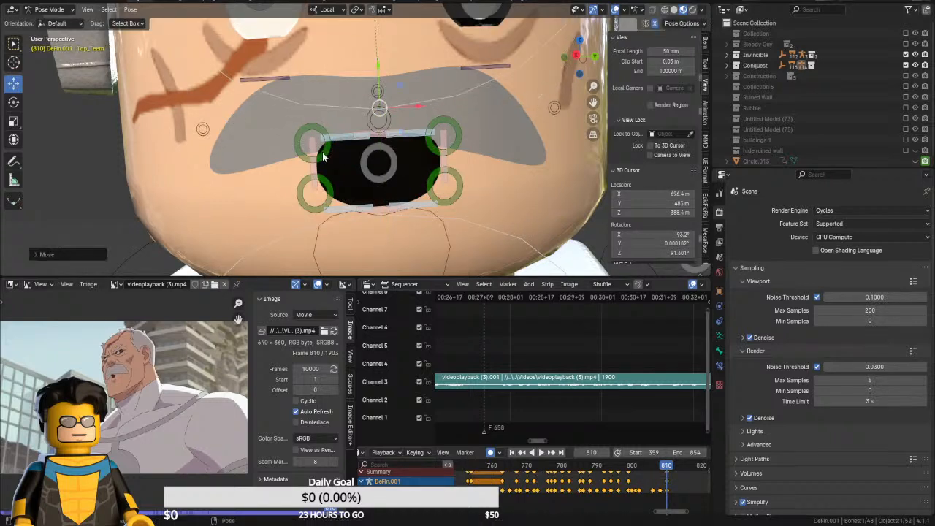
Pull the mouth corners further inward at frame 810 to form a small, rounded opening
click(334, 152)
key(g)
key(x)
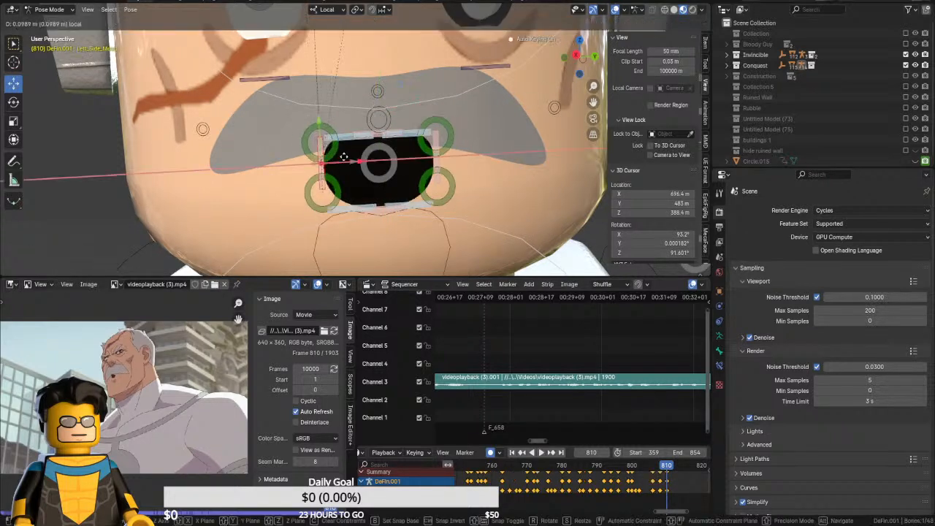
click(375, 183)
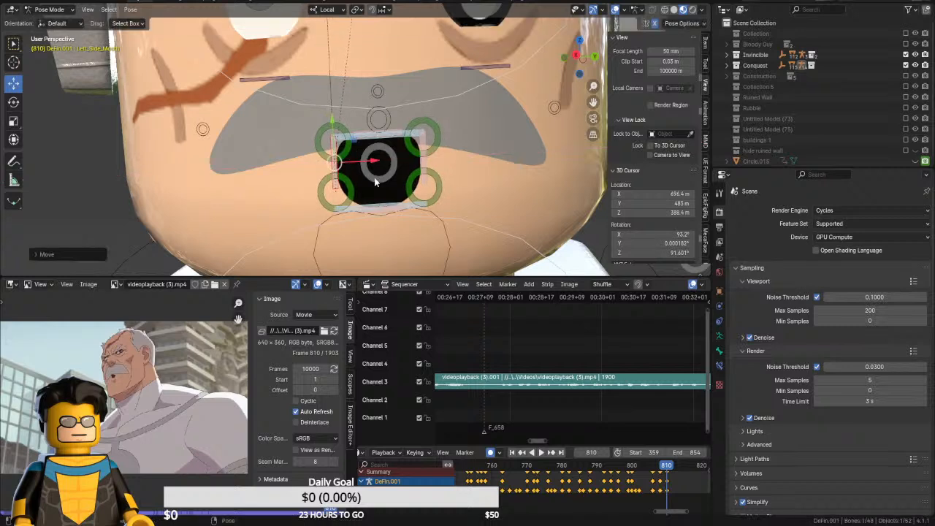
Spread the mouth corners outward at frame 814 to widen the small mouth opening
middle_drag(646, 487, 575, 481)
key(Right)
key(Right)
key(Right)
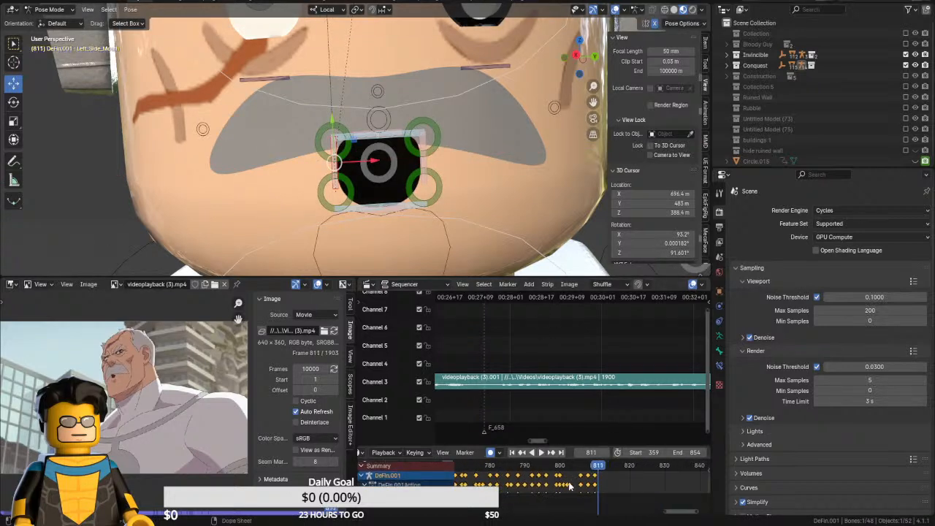
key(Right)
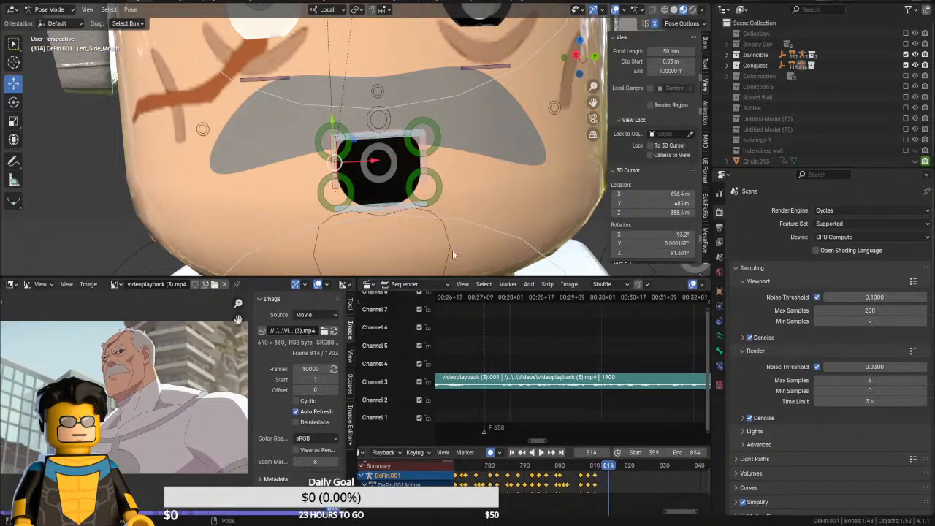
key(g)
key(x)
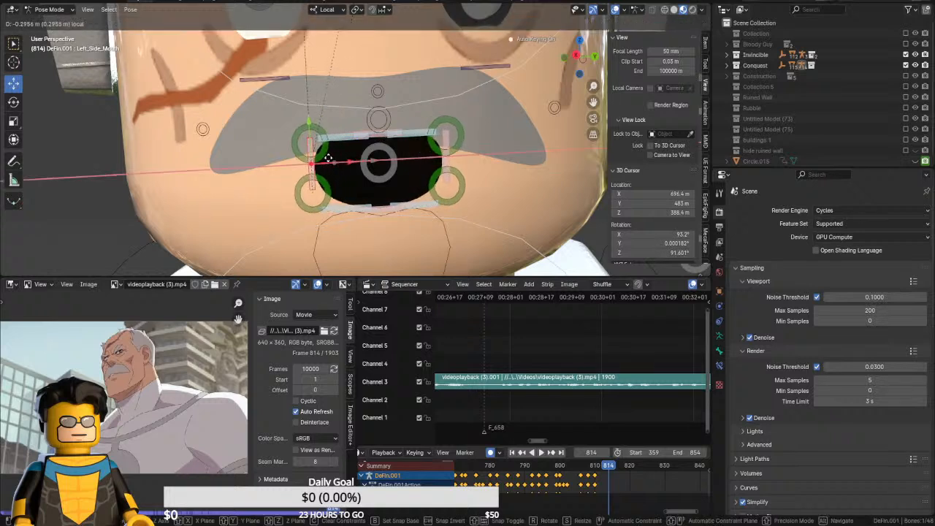
click(354, 198)
Raise the lower lip and lower the upper lip slightly at frame 814 to nearly close the mouth
click(378, 211)
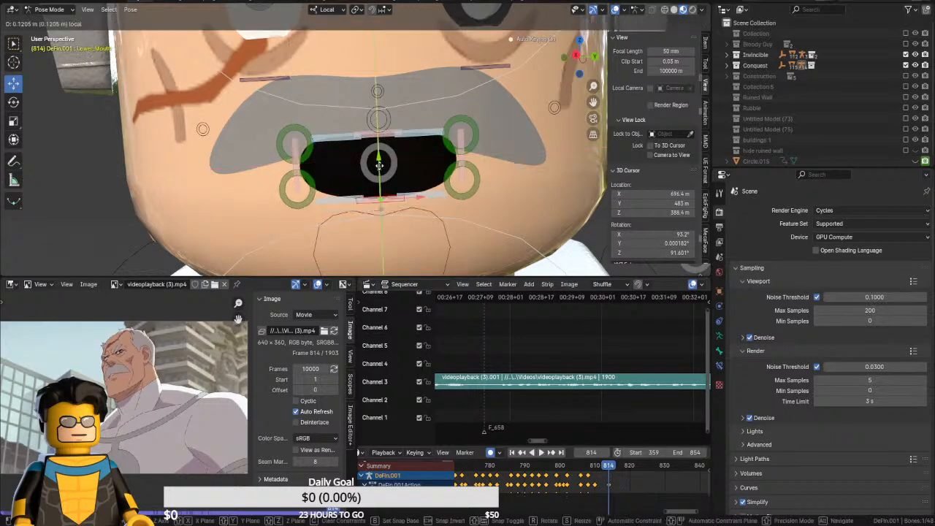
key(g)
key(y)
drag(382, 140, 379, 124)
click(381, 137)
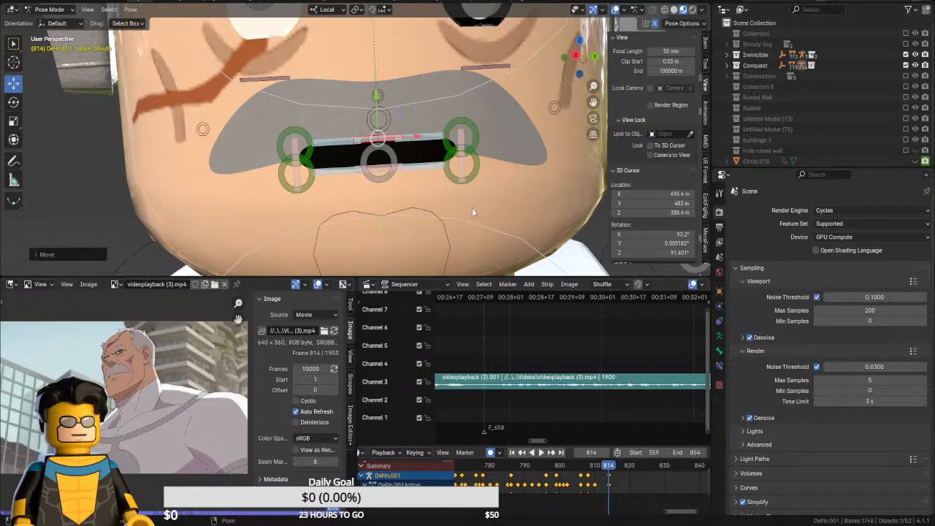
Drop the lower lip at frame 816 to open the mouth
key(Right)
key(Right)
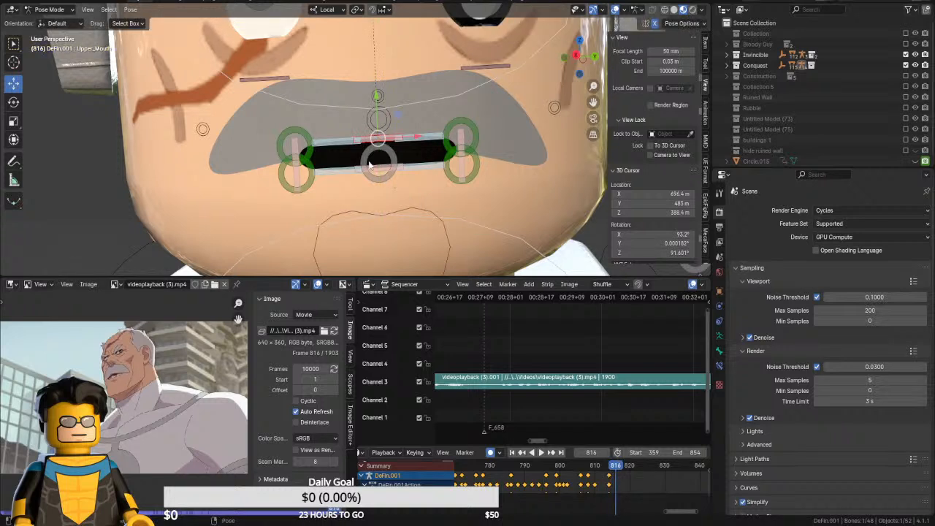
click(376, 168)
key(g)
key(y)
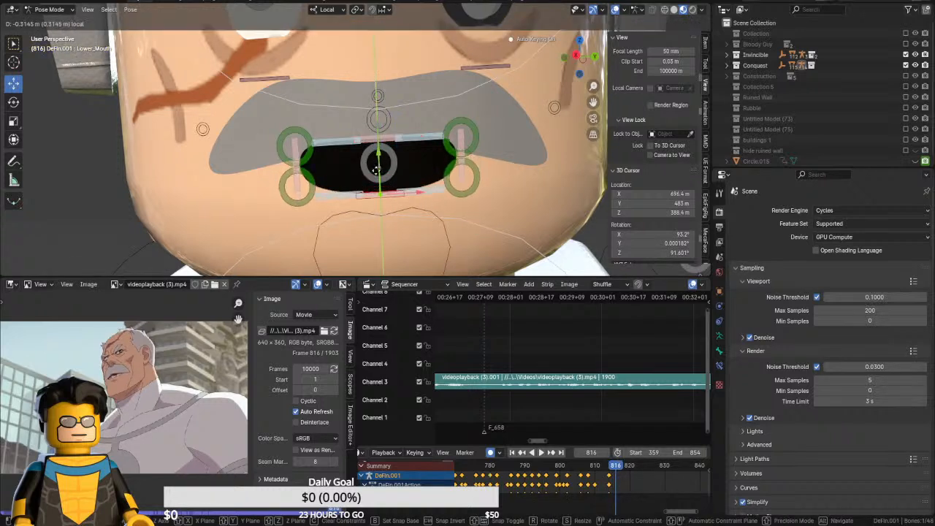
click(456, 225)
Raise the bottom teeth and lower the upper teeth into view at frame 816
click(381, 191)
drag(379, 165, 384, 138)
click(418, 107)
drag(379, 87, 380, 132)
Spread the mouth corners slightly outward at frame 816 and compare the pose with frame 814
click(310, 147)
key(g)
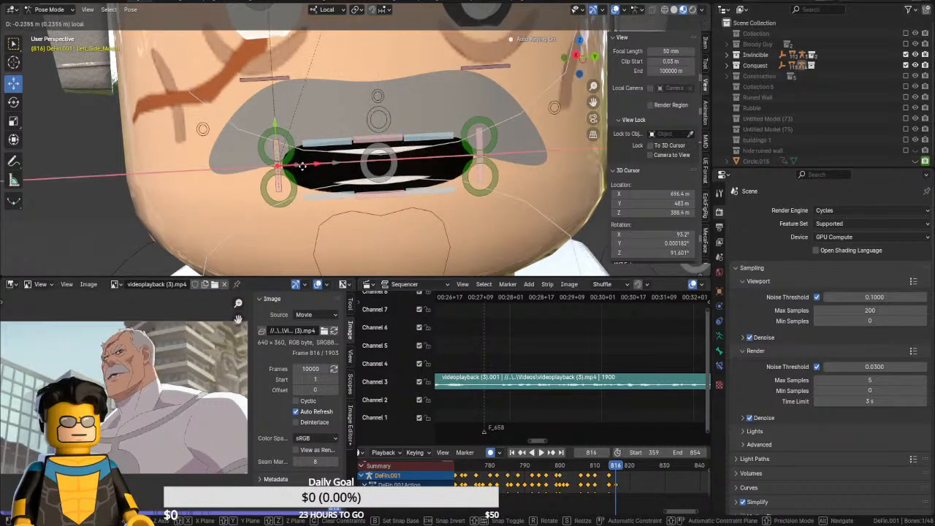
click(347, 167)
key(Left)
key(Left)
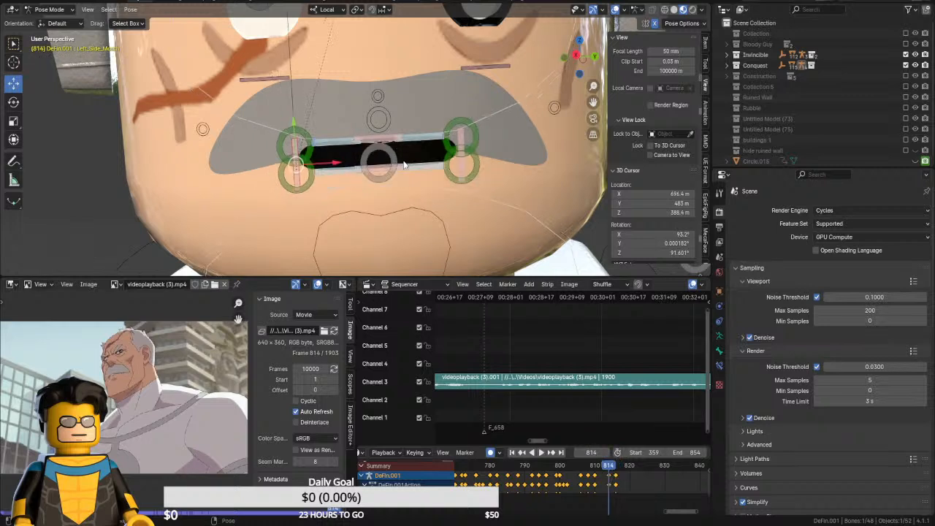
Raise the lower lip and move the upper and bottom teeth out of view at frame 818
key(Right)
key(Right)
key(Right)
key(Right)
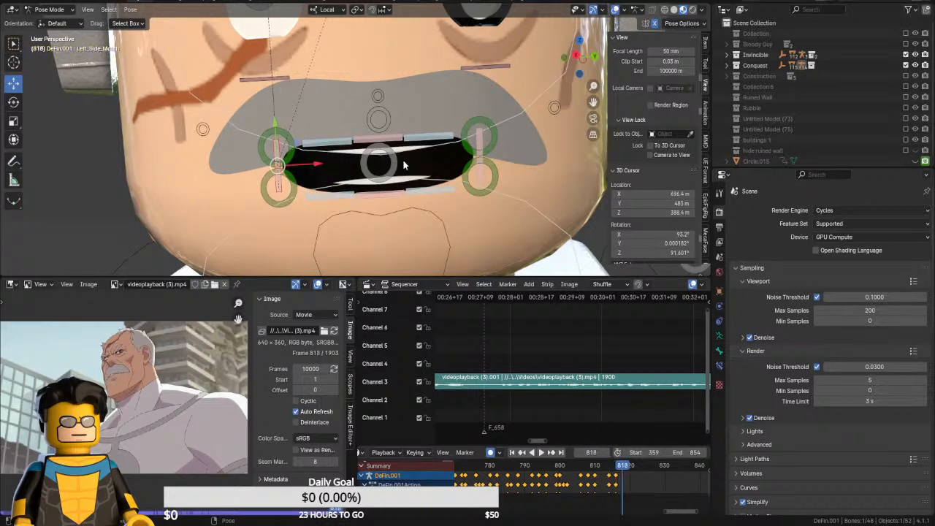
click(368, 195)
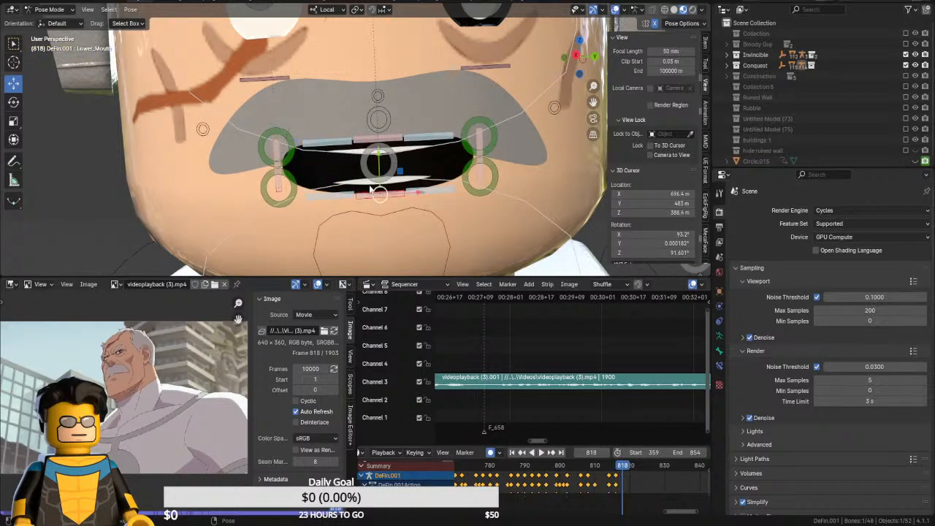
drag(377, 163, 374, 138)
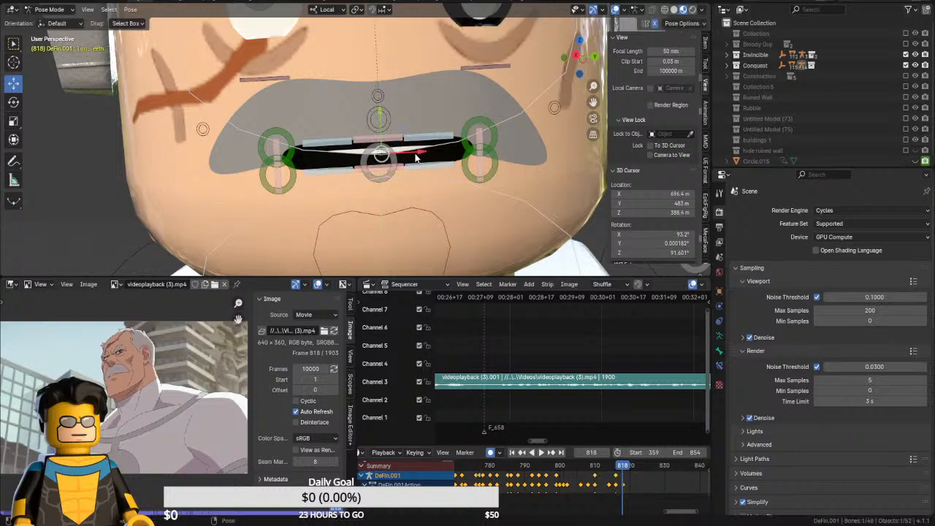
click(402, 108)
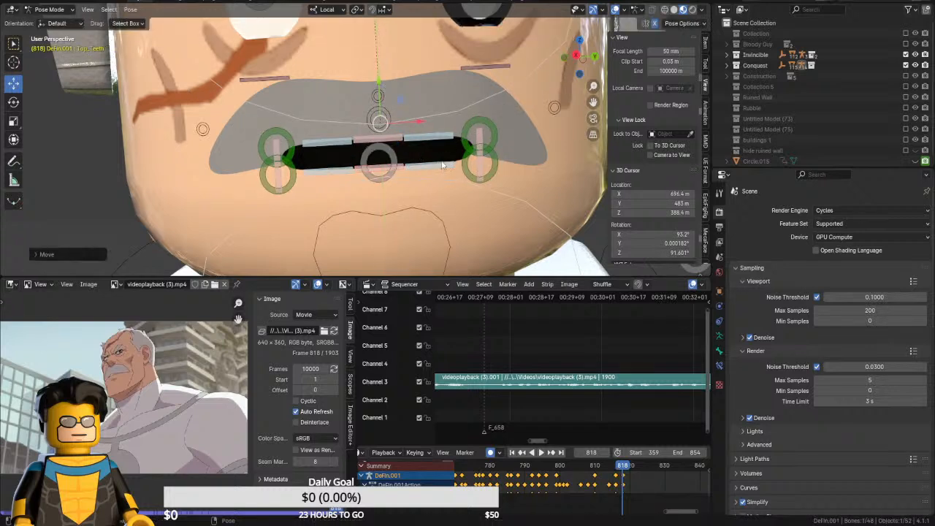
Pull the mouth corners inward at frame 820 to narrow the nearly closed mouth
key(Right)
key(Right)
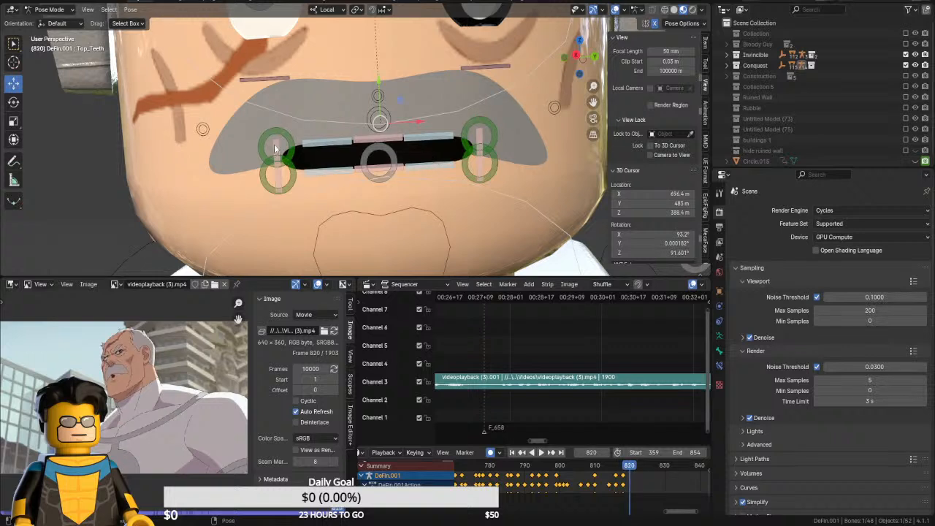
click(274, 144)
key(g)
key(x)
click(359, 165)
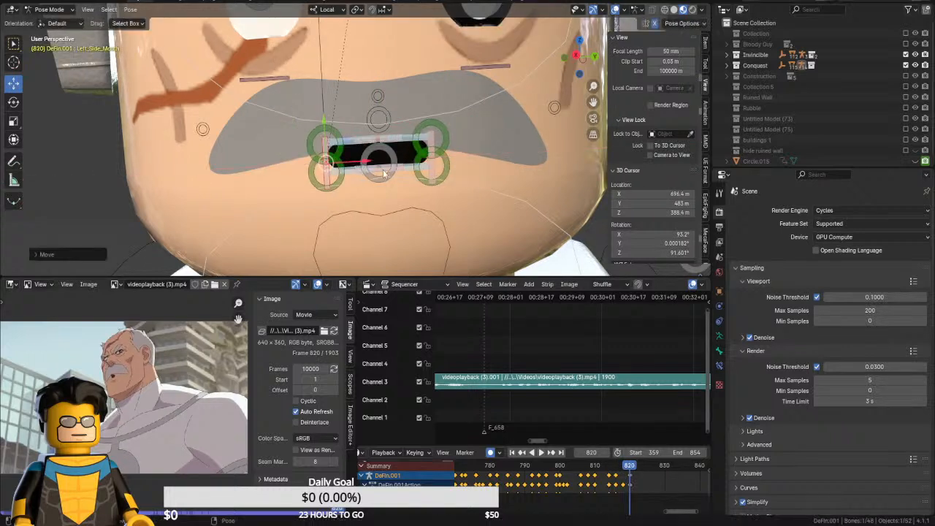
At frame 820, open the mouth by lowering the lower lip, and move the bottom teeth down out of sight
click(378, 157)
key(g)
key(y)
drag(377, 182, 385, 180)
click(387, 181)
click(386, 183)
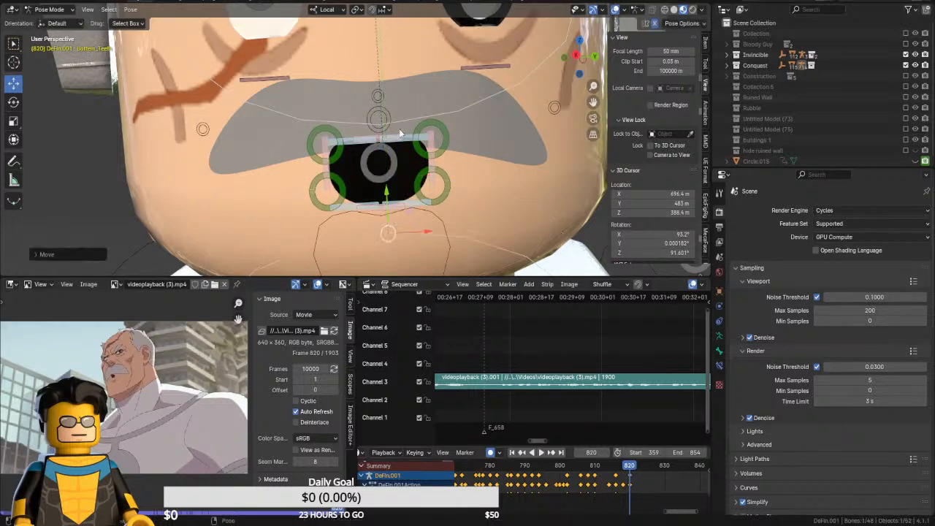
At frame 822, spread the mouth corners wide and bring the top and bottom teeth into the mouth opening
key(Right)
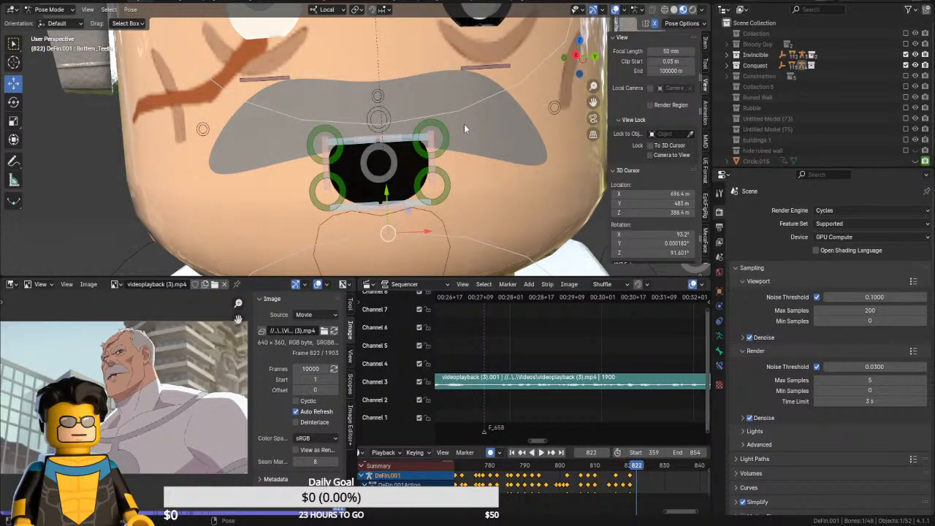
click(327, 166)
drag(348, 162, 259, 146)
click(424, 123)
drag(375, 102, 377, 135)
click(437, 245)
drag(385, 189, 411, 177)
At frame 824, raise the lower lip to narrow the opening and pull the mouth corners slightly inward
key(Right)
key(Right)
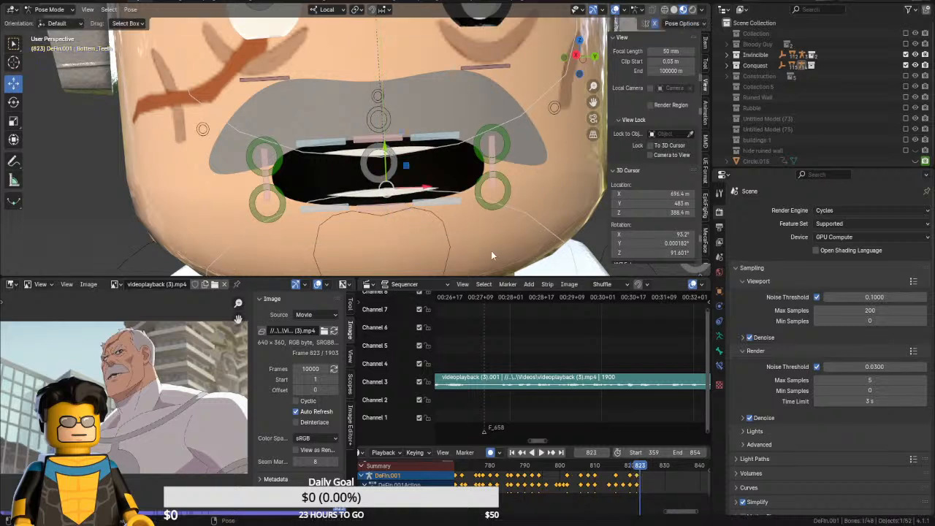
click(388, 213)
drag(380, 203, 379, 167)
click(267, 162)
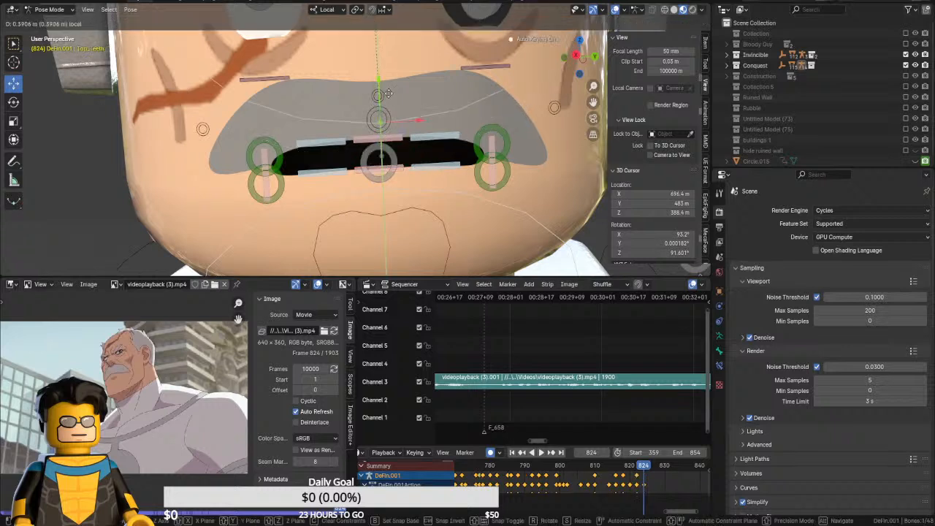
drag(304, 174, 315, 174)
Lower the upper lip slightly at frame 824 and fine-tune the lower lip's height
click(399, 140)
drag(377, 98, 378, 104)
click(382, 167)
drag(377, 143, 376, 146)
At frame 826, lower the lower lip to reopen the mouth and position the bottom teeth just above it
key(Right)
key(Right)
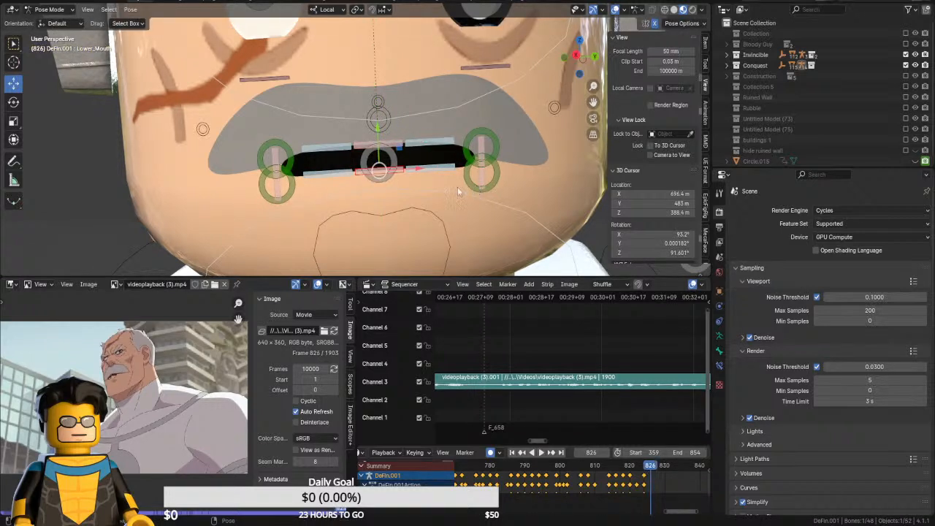
drag(380, 153, 370, 172)
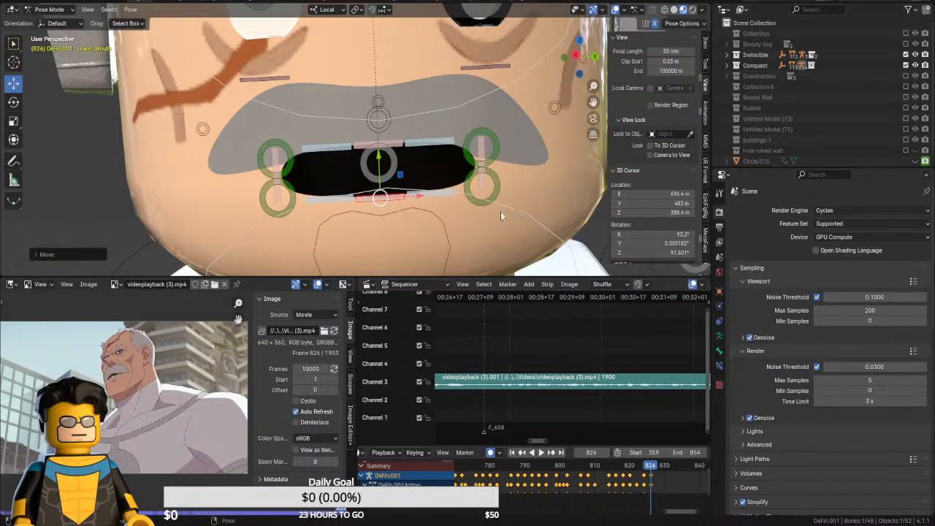
click(386, 188)
click(371, 200)
drag(381, 172, 383, 182)
Raise the upper lip at frame 826 and position the top teeth so they show beneath it
click(414, 118)
drag(378, 93, 382, 117)
click(395, 144)
click(408, 148)
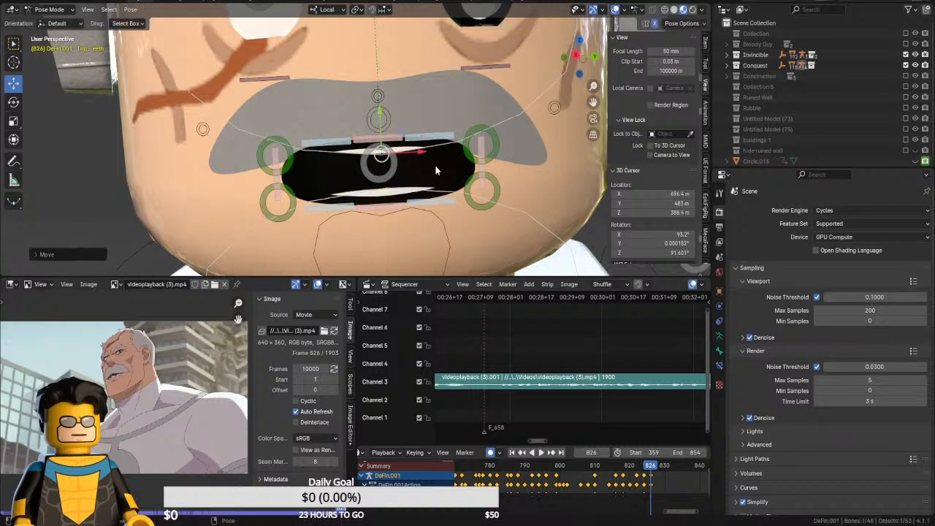
At frame 829, nearly close the mouth by bringing both lips together, and nudge the mouth corners inward
key(Right)
key(Right)
key(Right)
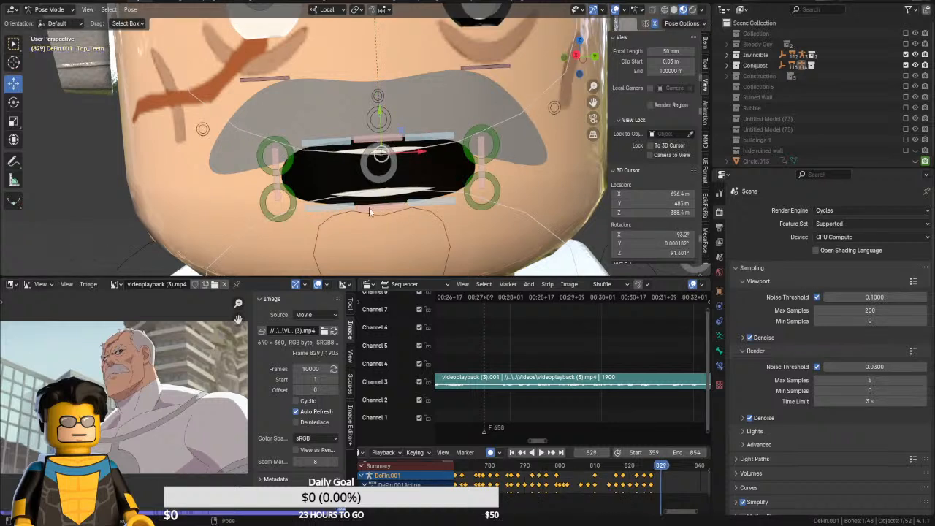
click(368, 207)
drag(379, 166, 395, 124)
click(388, 137)
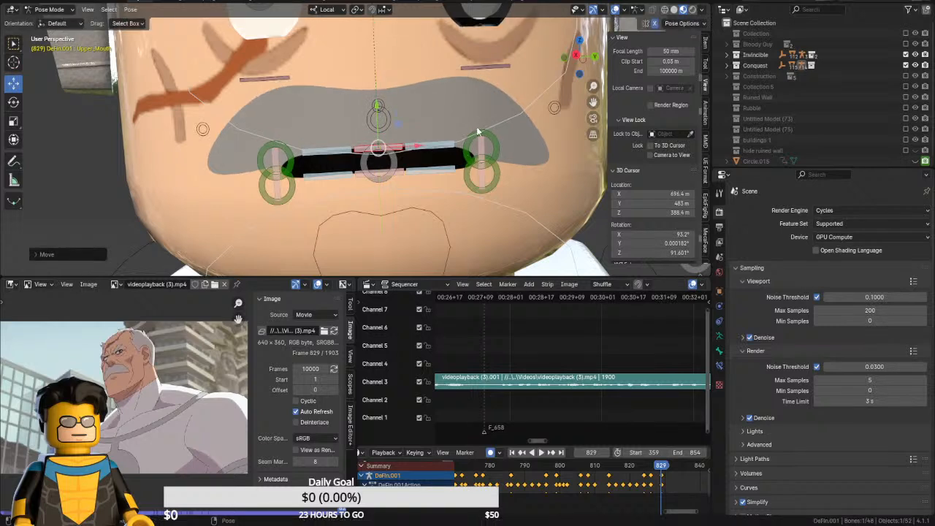
click(296, 169)
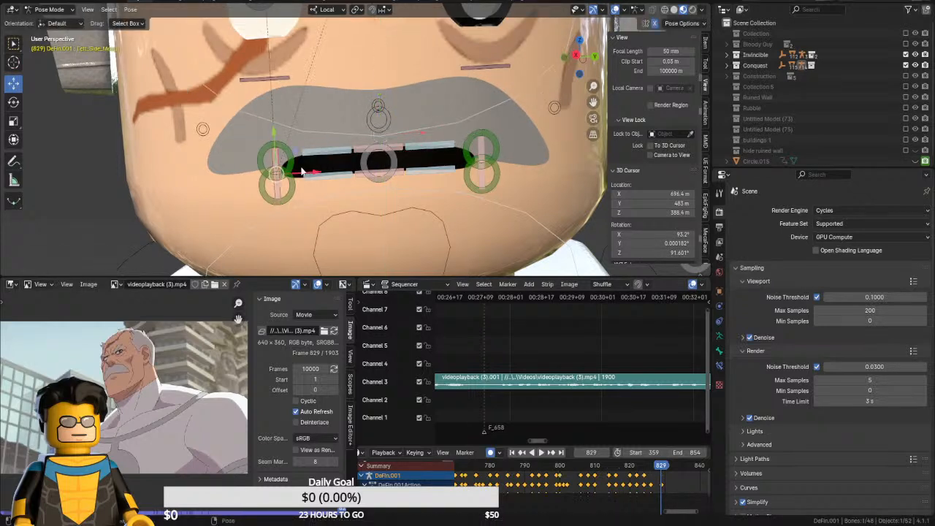
drag(313, 173, 317, 174)
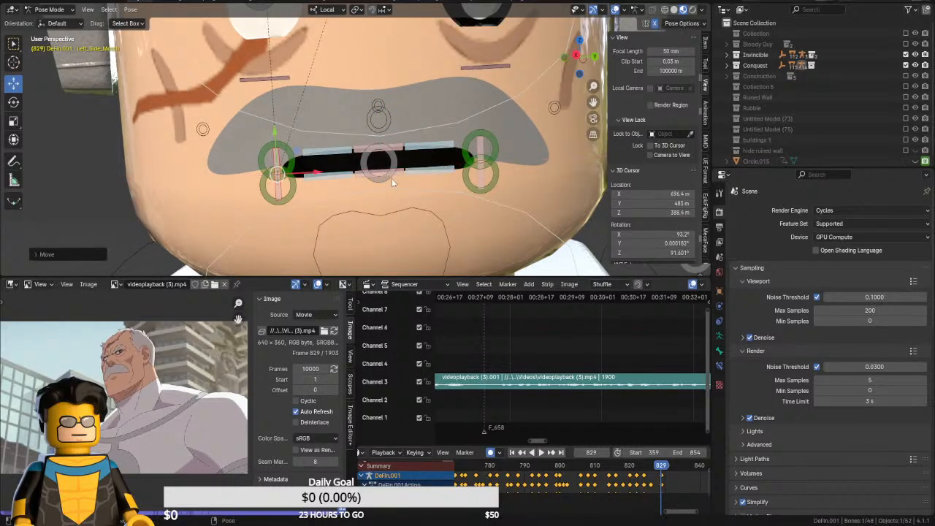
At frame 833, move the mouth corners inward along their local X axis to make the mouth narrower
key(Right)
key(Right)
key(Right)
key(Right)
key(Right)
key(Right)
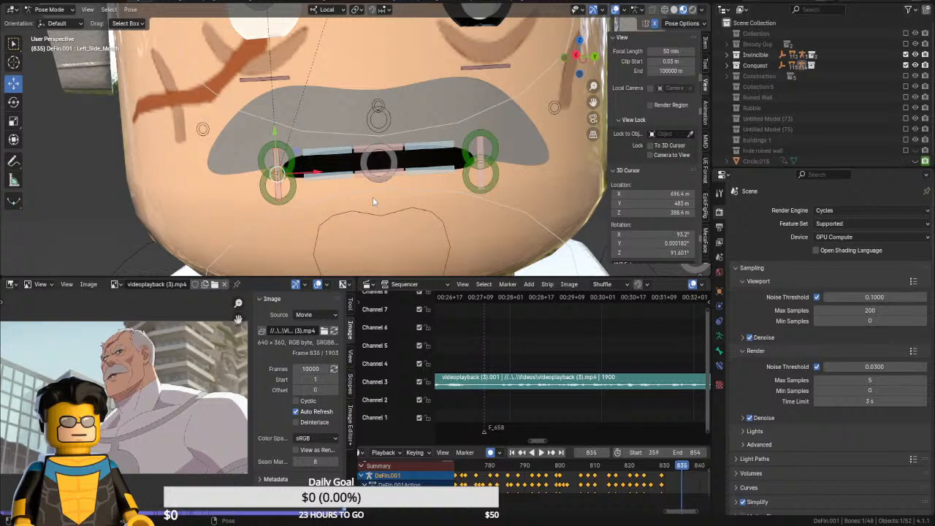
key(Left)
key(Left)
key(g)
key(x)
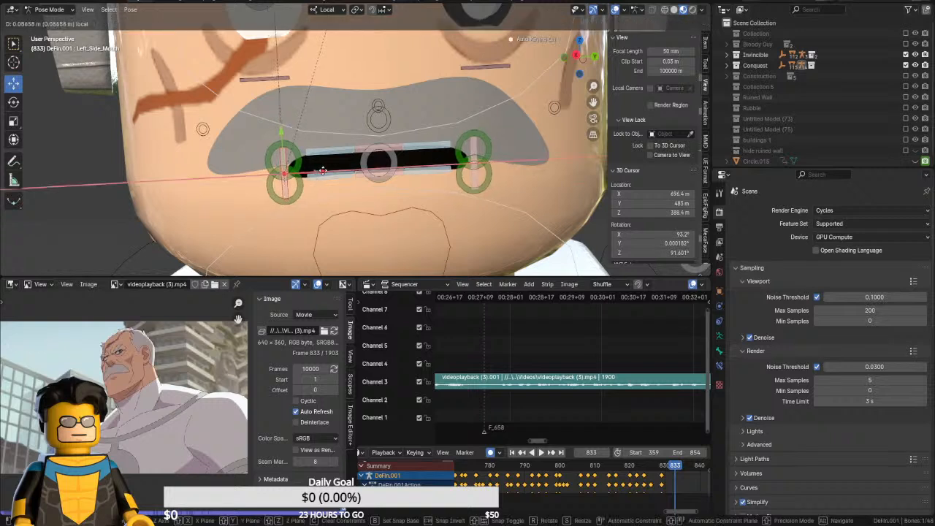
click(373, 177)
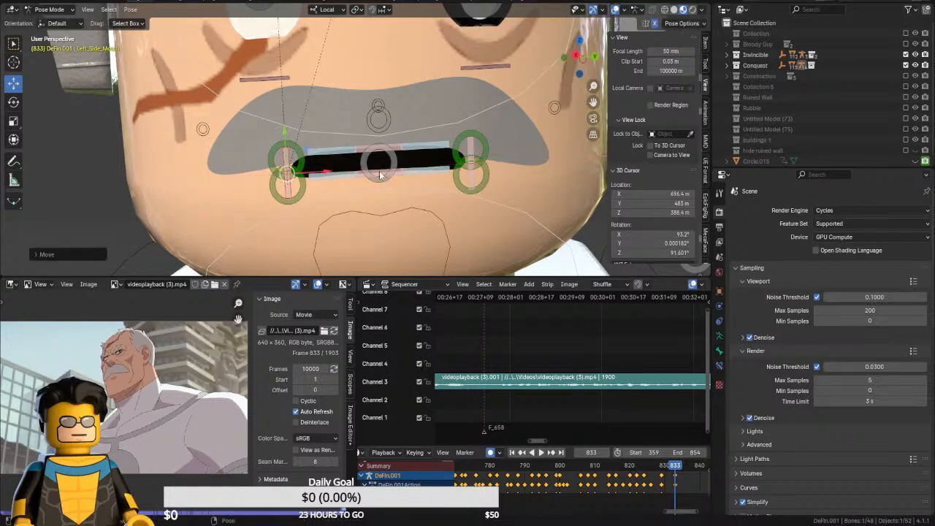
Fine-tune the heights of the lower and upper lips at frame 833
click(379, 175)
drag(379, 128, 378, 133)
click(395, 122)
drag(379, 97, 377, 106)
Raise the bottom teeth slightly at frame 833 and key the tongue with a small nudge
click(391, 189)
drag(386, 149, 385, 140)
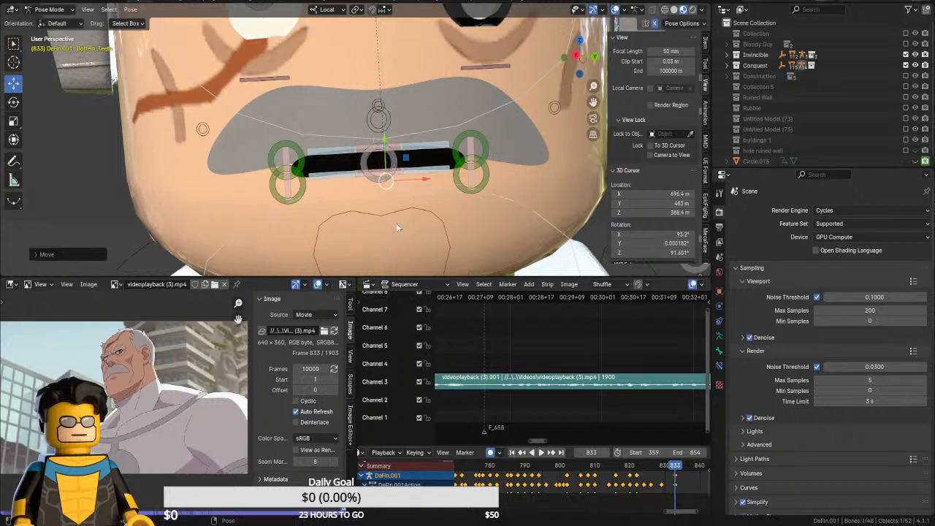
click(388, 217)
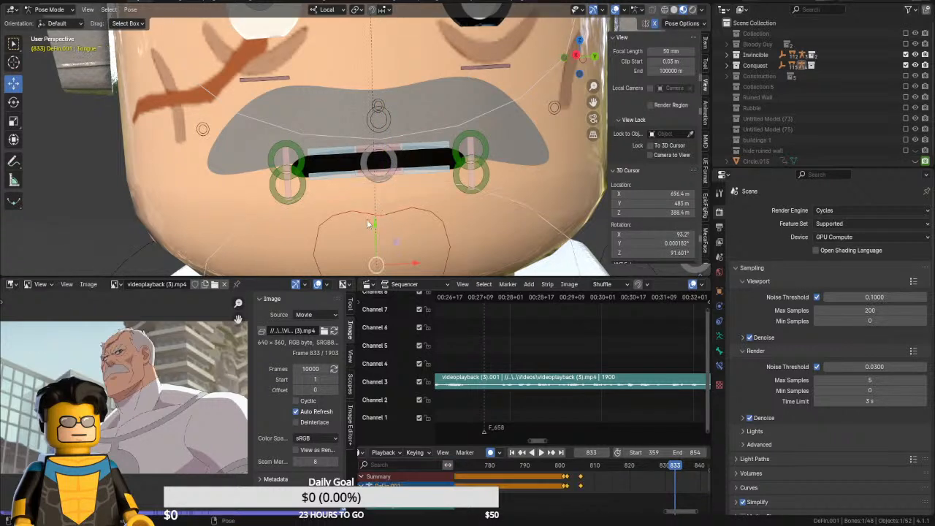
drag(371, 222, 375, 223)
At frame 834, open the mouth by lowering the lower lip and spreading the mouth corners outward
key(Right)
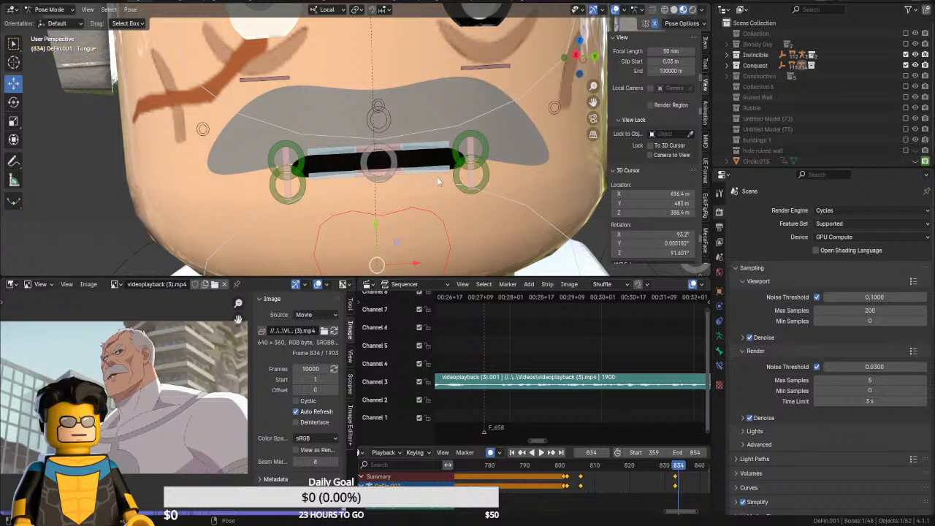
click(379, 173)
drag(379, 144, 387, 171)
click(354, 180)
click(290, 172)
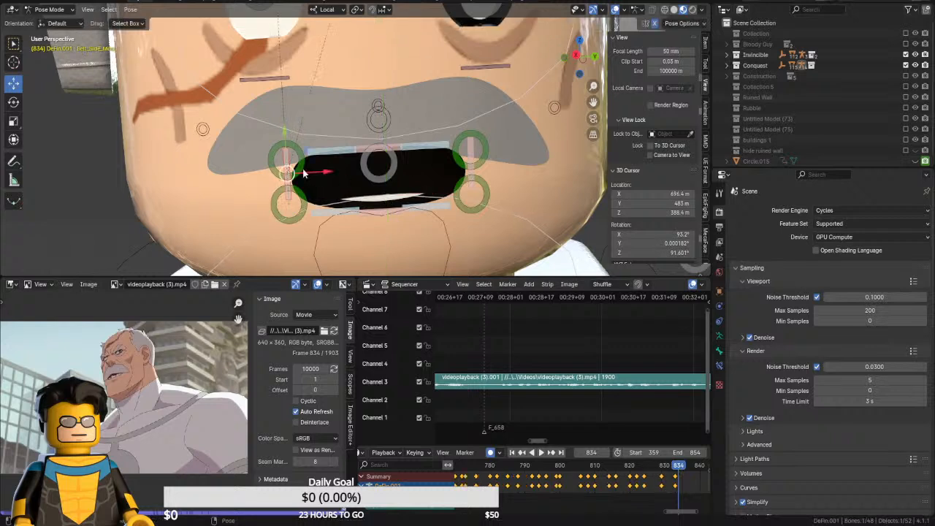
drag(304, 173, 267, 136)
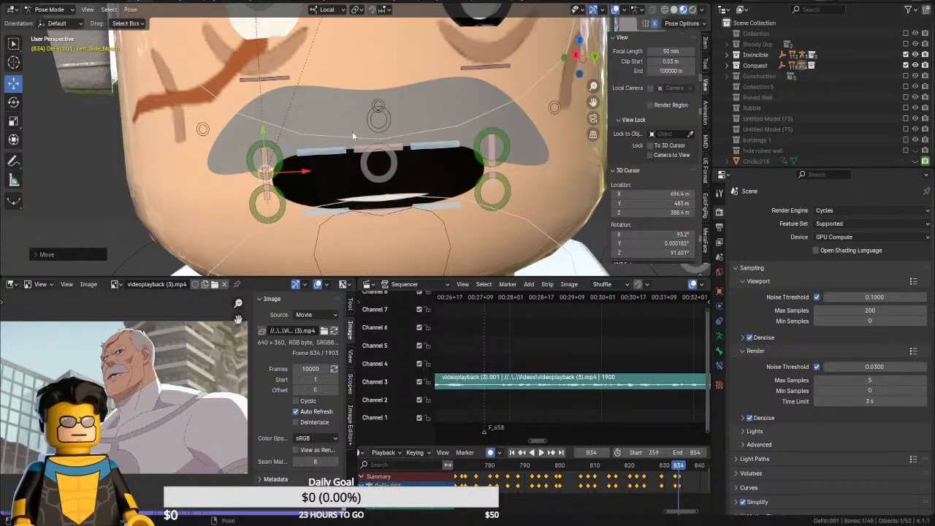
Raise the upper lip at frame 834 and bring the top teeth into view beneath it
click(352, 133)
mouse_move(379, 111)
mouse_down()
mouse_move(380, 132)
mouse_move(406, 155)
mouse_move(383, 119)
mouse_up()
click(386, 131)
At frame 838, pull the mouth corners inward into a narrow open shape and lower the bottom teeth out of sight
key(Right)
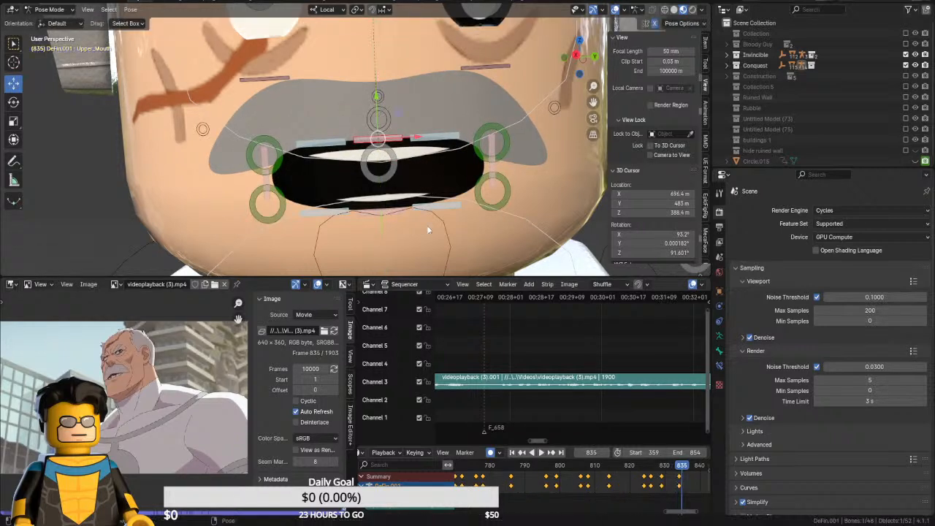
key(Right)
key(Right)
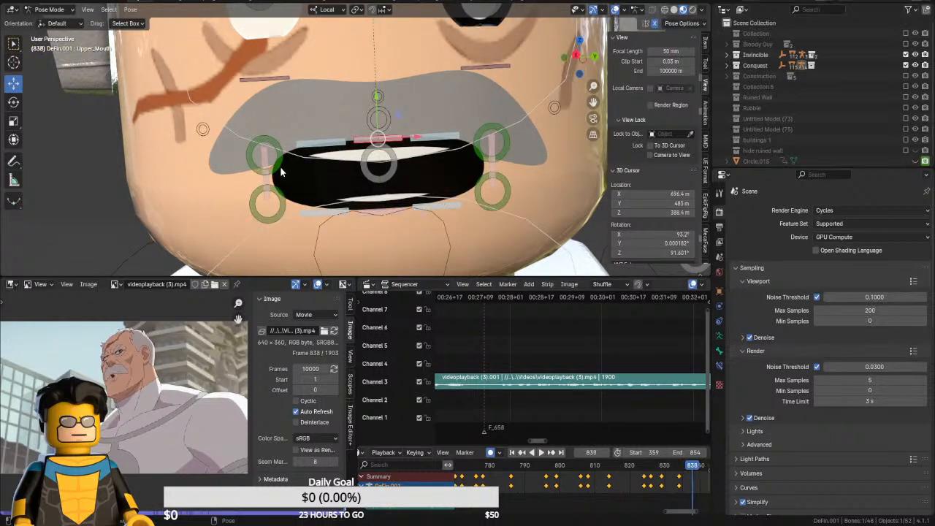
drag(269, 162, 379, 151)
click(391, 205)
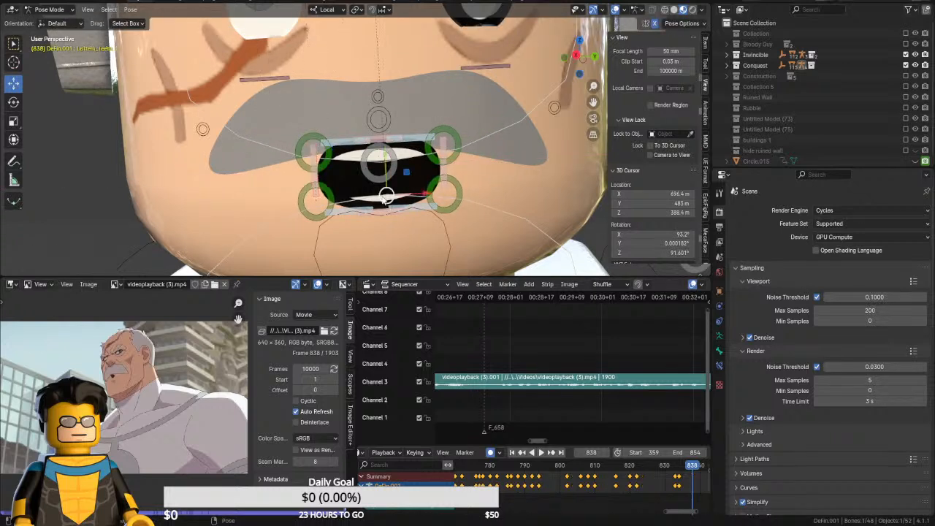
drag(391, 204, 411, 163)
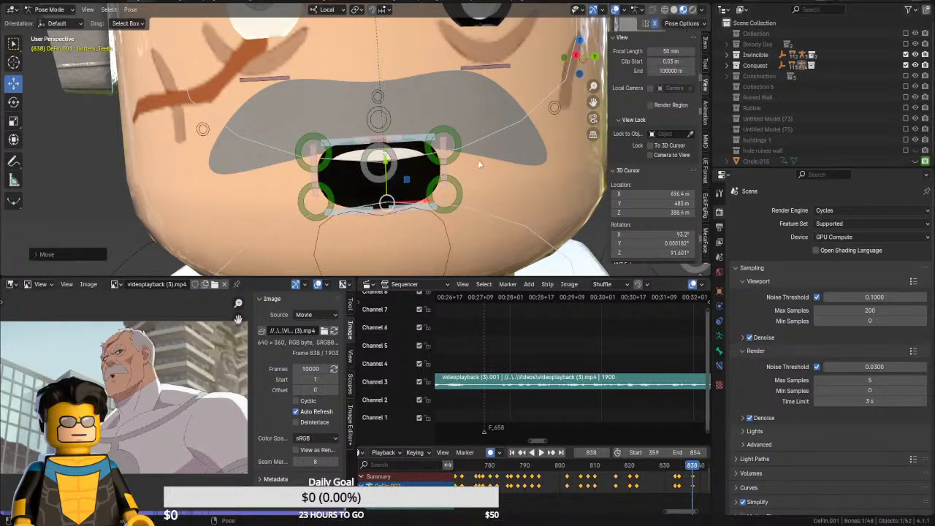
At frame 842, nearly close the mouth by raising the lower lip and spread the mouth corners slightly
key(Right)
key(Right)
key(Right)
key(Right)
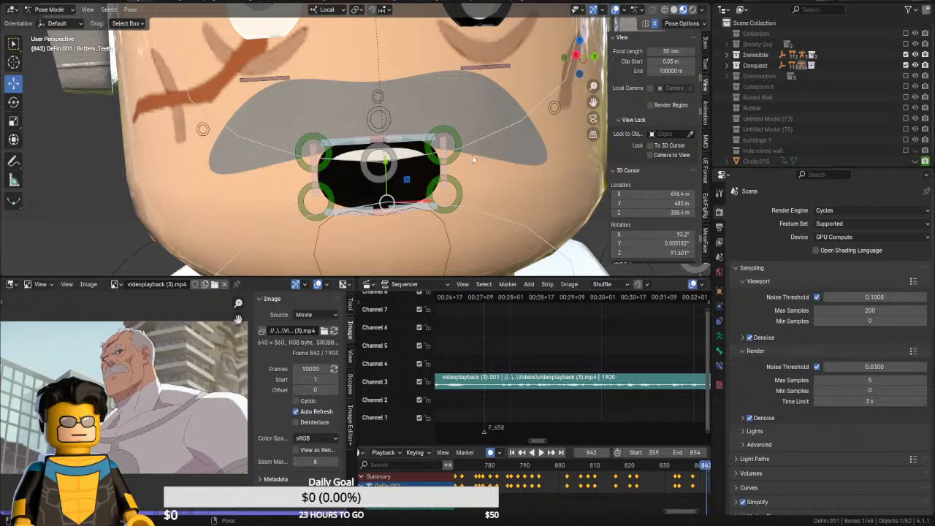
drag(380, 209, 315, 167)
key(ctrl+z)
key(ctrl+z)
click(366, 182)
drag(379, 157, 378, 149)
Advance through the frames to 852 and check the mouth pose against the reference video
key(Right)
key(Right)
key(Right)
middle_drag(524, 364, 494, 353)
key(Right)
key(Right)
key(Right)
key(Right)
key(Right)
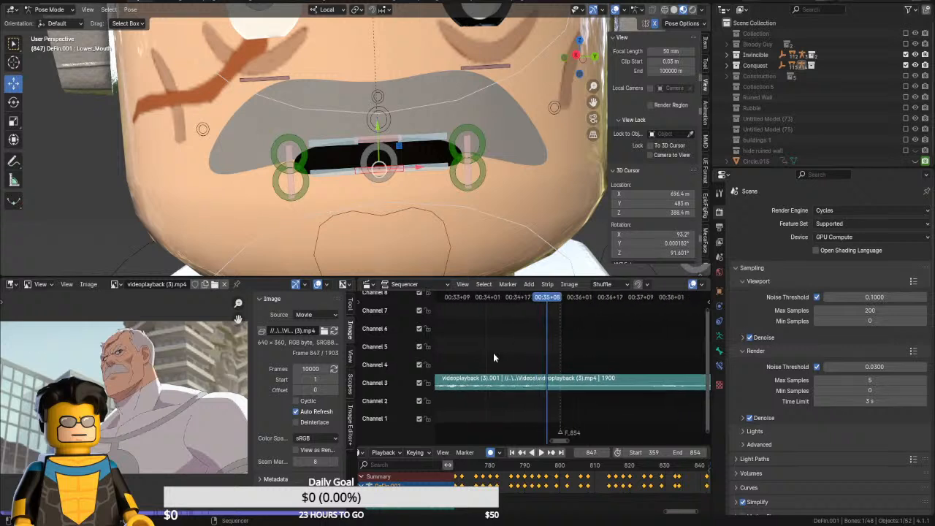
key(Right)
key(Right)
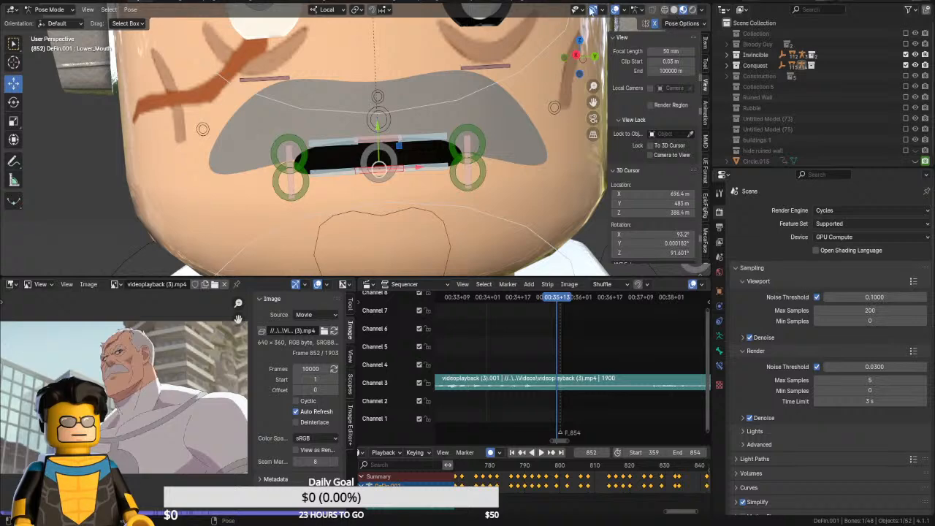
Hide the overlays and gizmos and enlarge the 3D viewport
click(615, 10)
drag(462, 276, 462, 399)
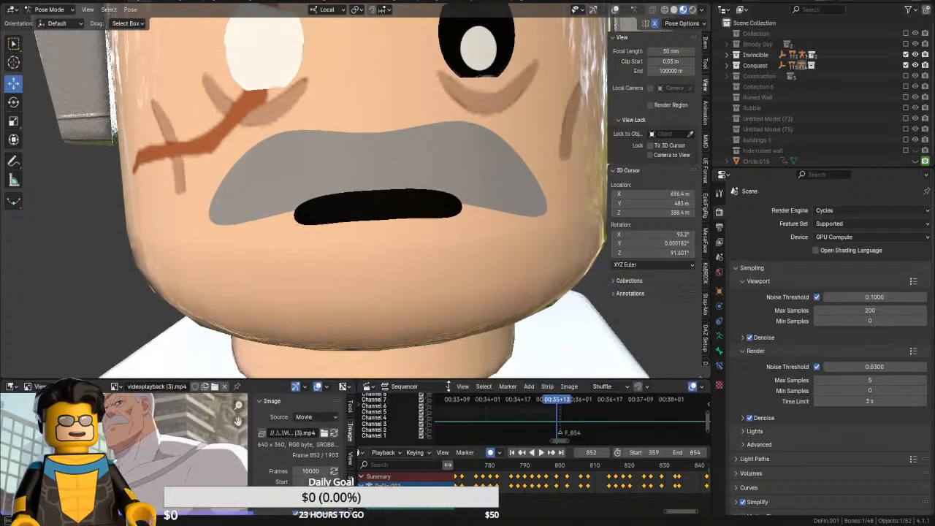
Look over the character's face from an angle, and switch the viewport to the camera view
scroll(389, 207, down, 3)
middle_drag(404, 219, 139, 80)
click(32, 11)
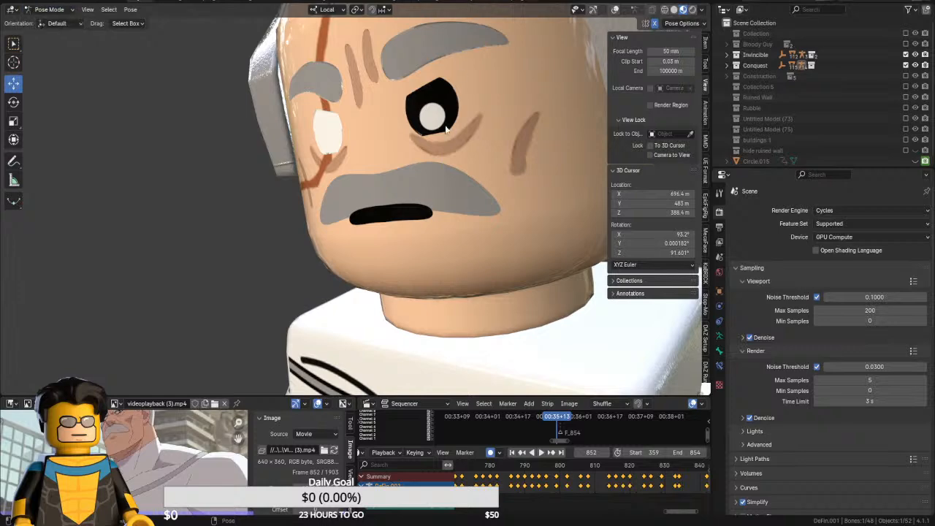
key(KP_0)
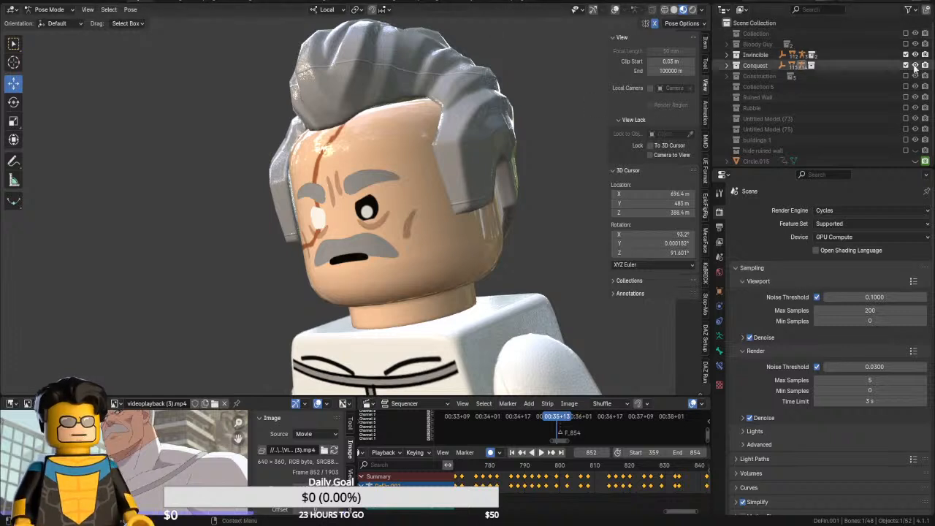
Enable all disabled collections from Collection down to buildings 1, including Bloody Guy, Construction, Ruined Wall, Rubble and both Untitled Models
click(907, 34)
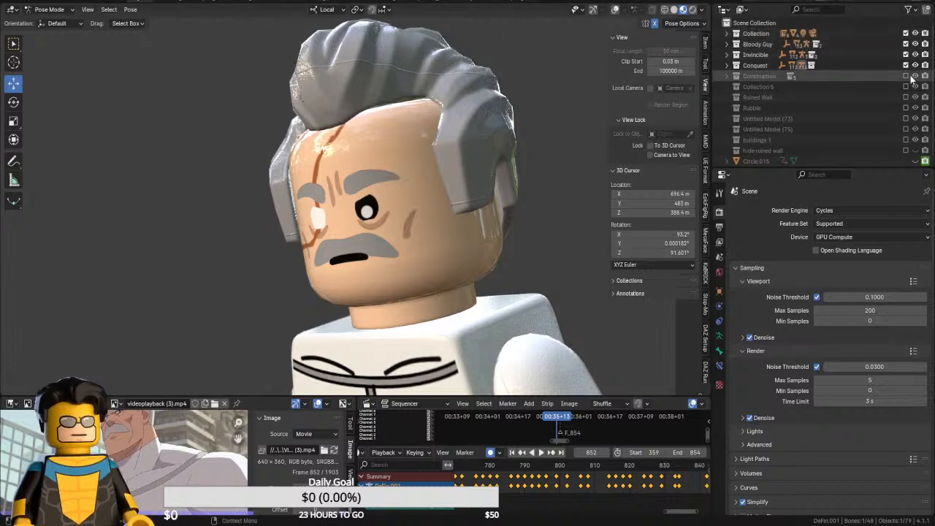
click(906, 76)
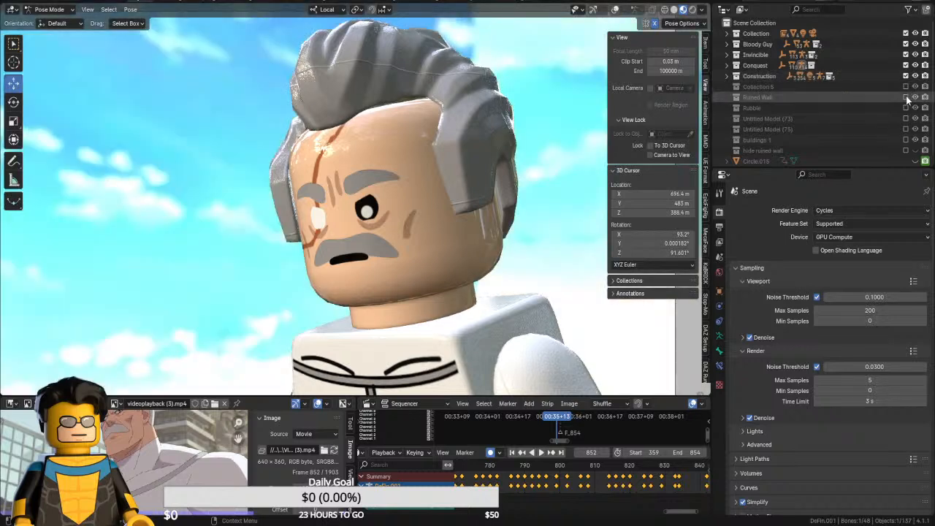
click(907, 86)
click(906, 97)
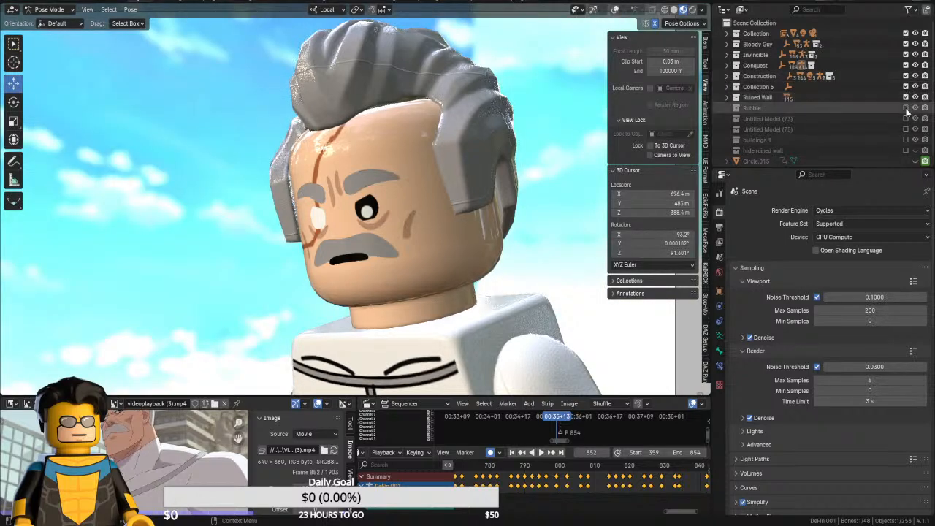
click(906, 107)
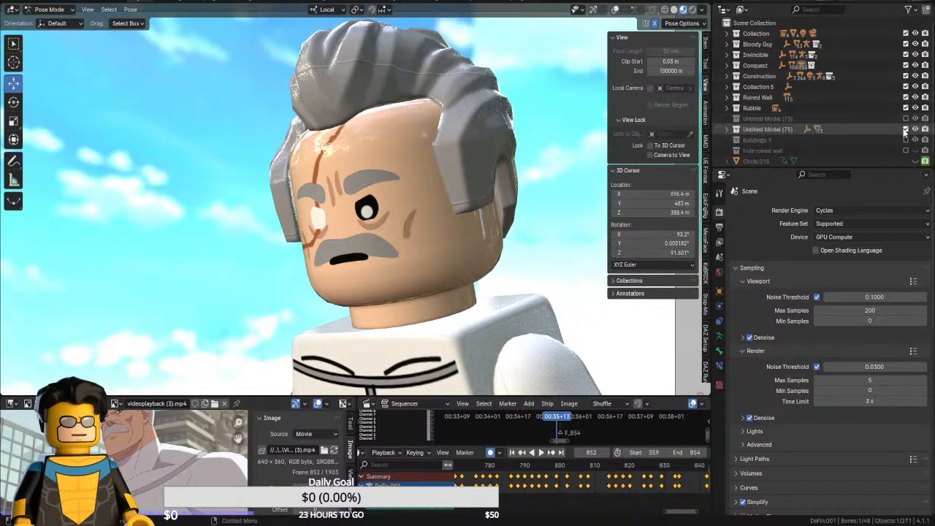
click(907, 129)
click(906, 119)
click(906, 140)
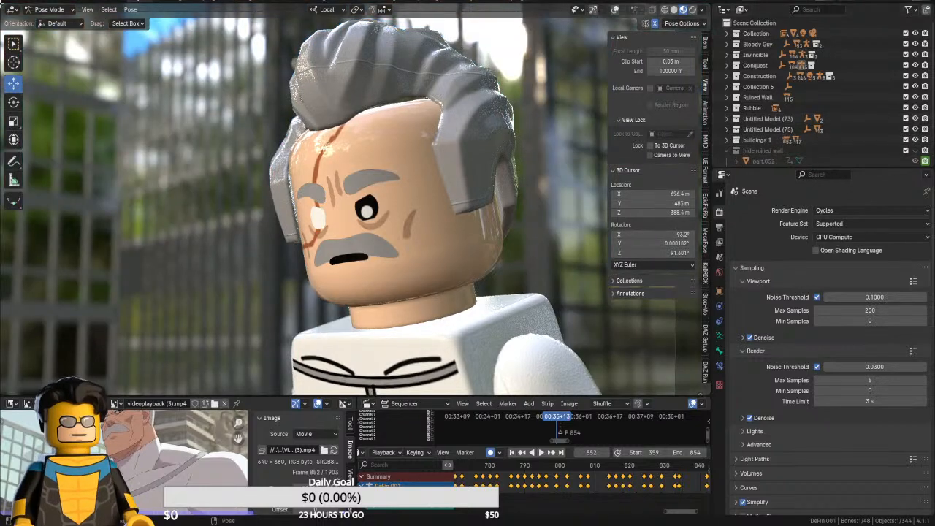
Set the animation's start frame to 567 and run a viewport render of the animation
click(87, 10)
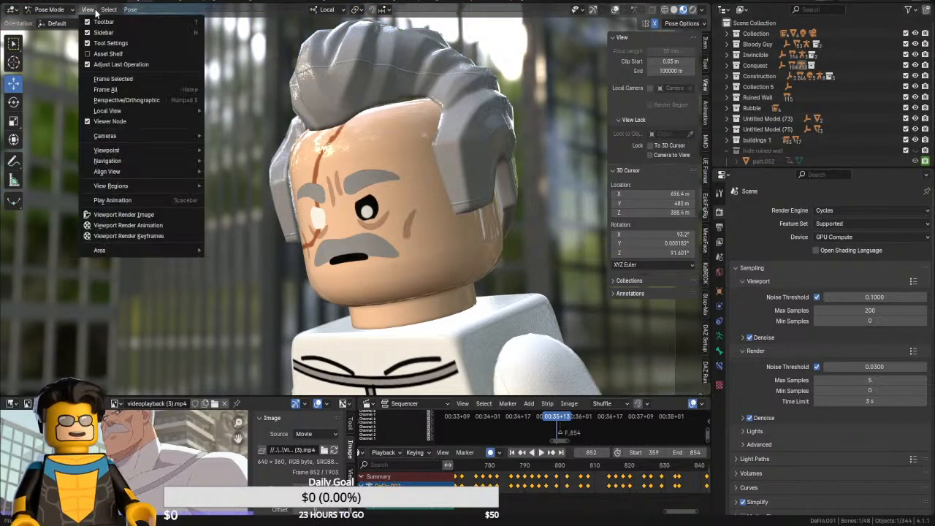
click(129, 225)
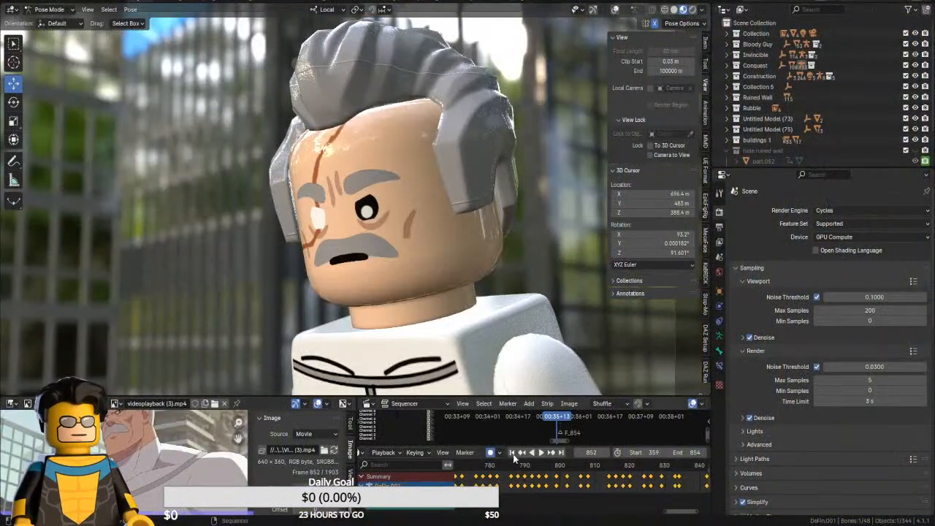
ctrl+scroll(533, 479, left, 5)
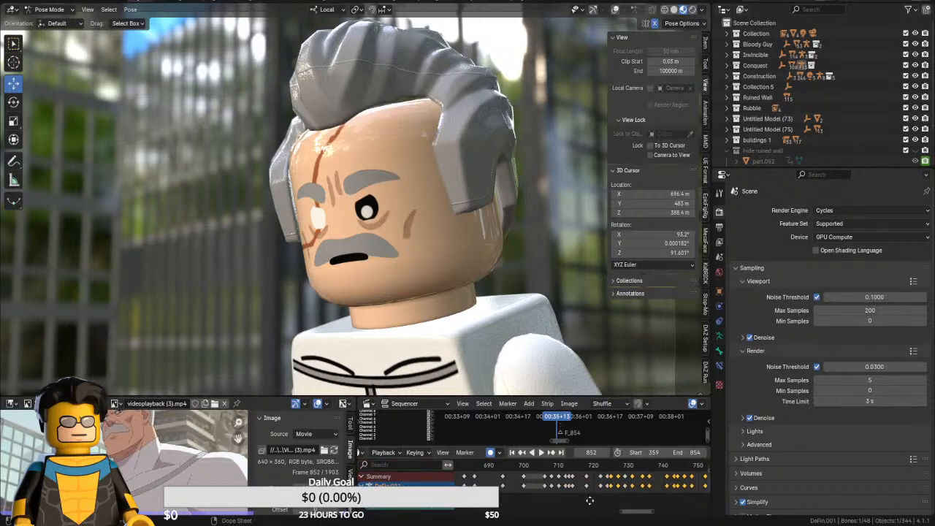
drag(554, 469, 487, 471)
ctrl+scroll(538, 482, left, 6)
middle_drag(482, 479, 676, 485)
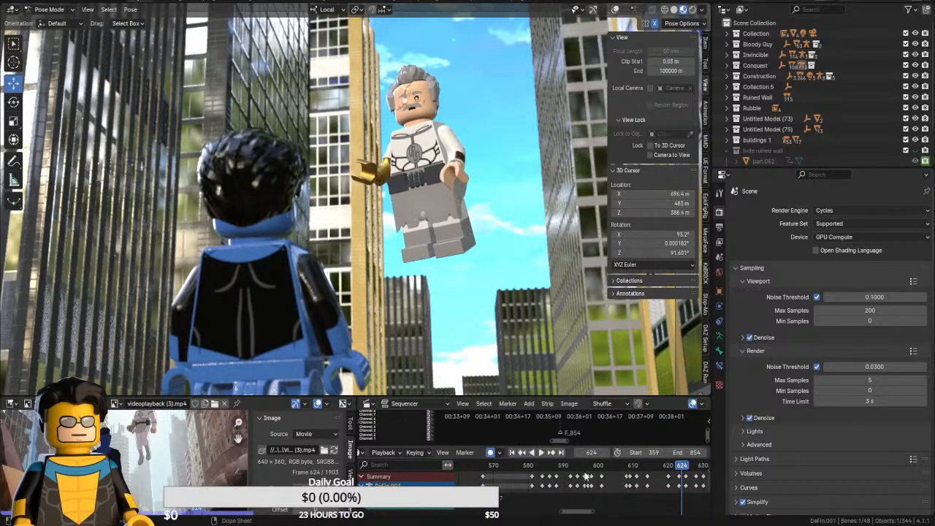
click(482, 469)
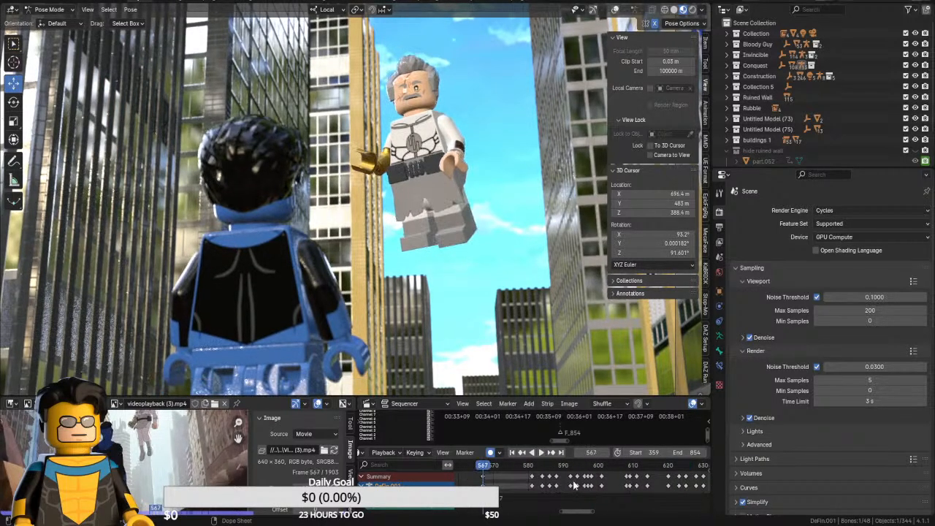
click(638, 453)
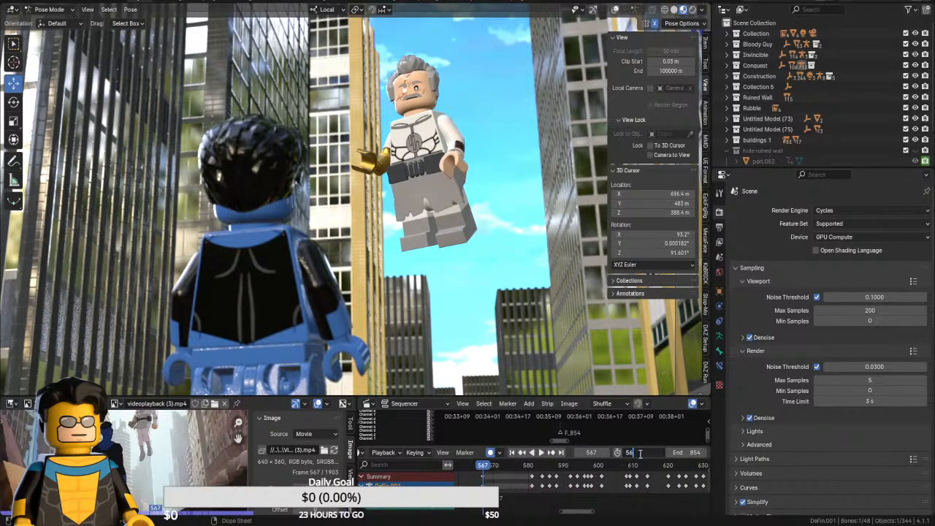
key(Return)
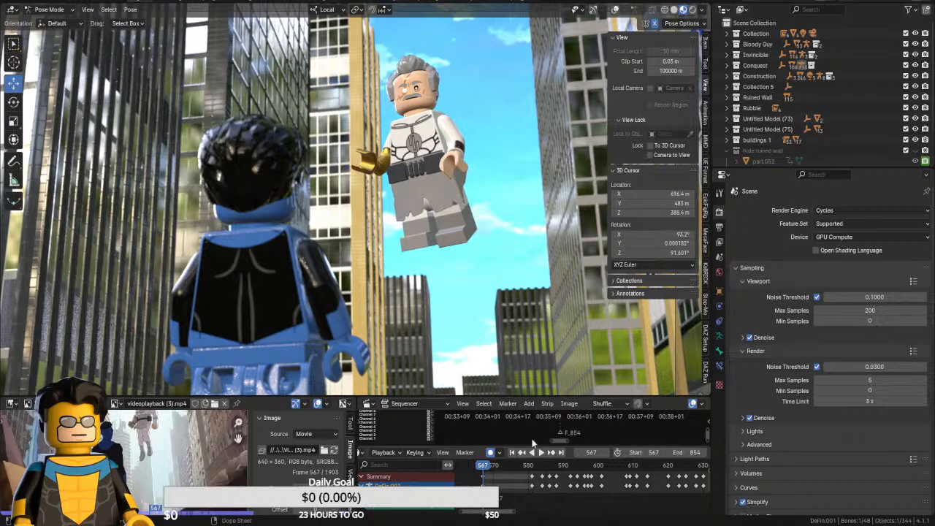
click(88, 9)
click(109, 218)
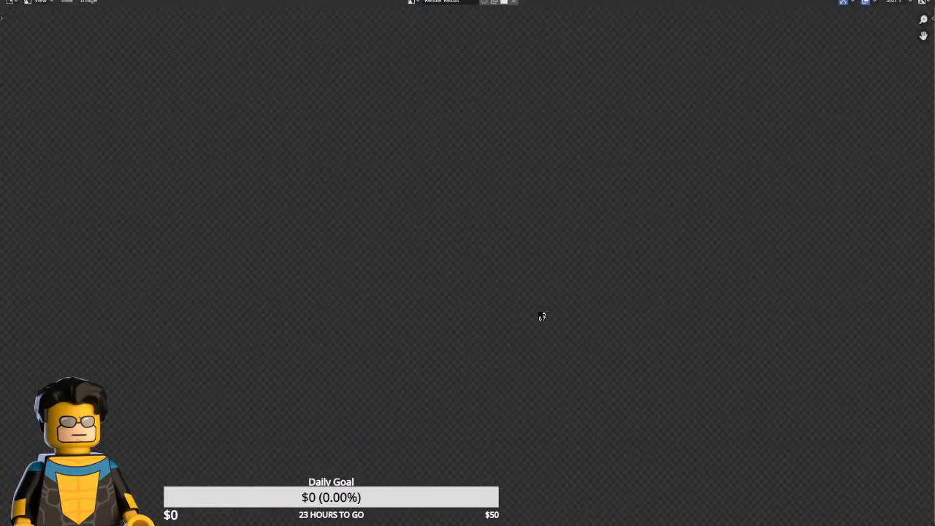
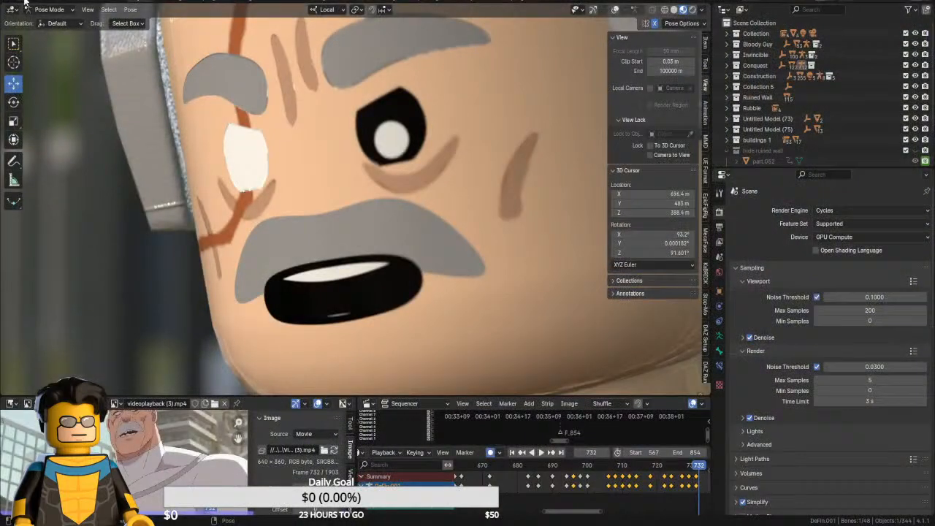
Open the recent file Invincible Conquest Editing.blend
click(25, 4)
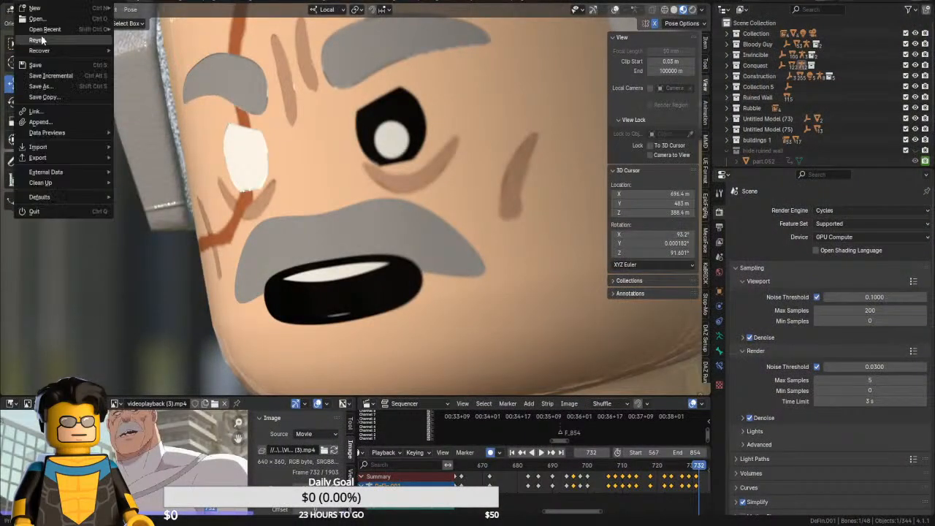
mouse_move(46, 29)
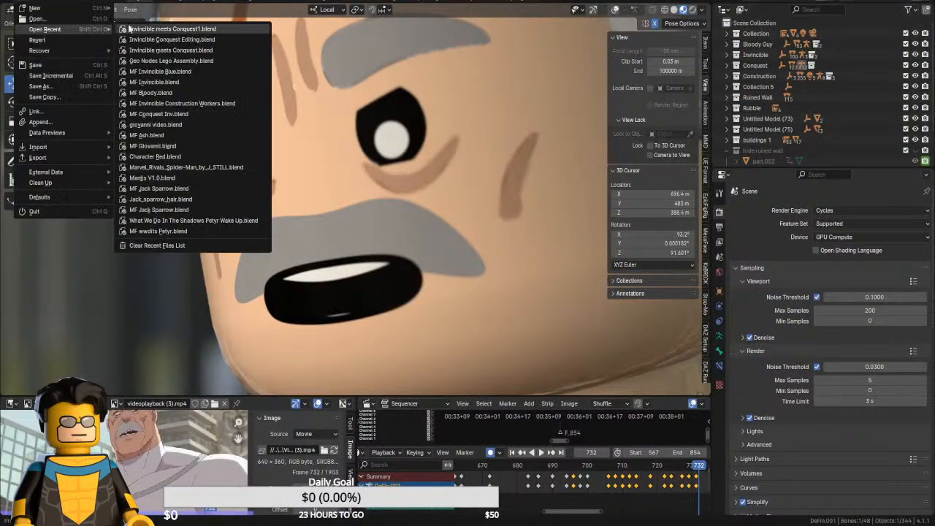
click(169, 41)
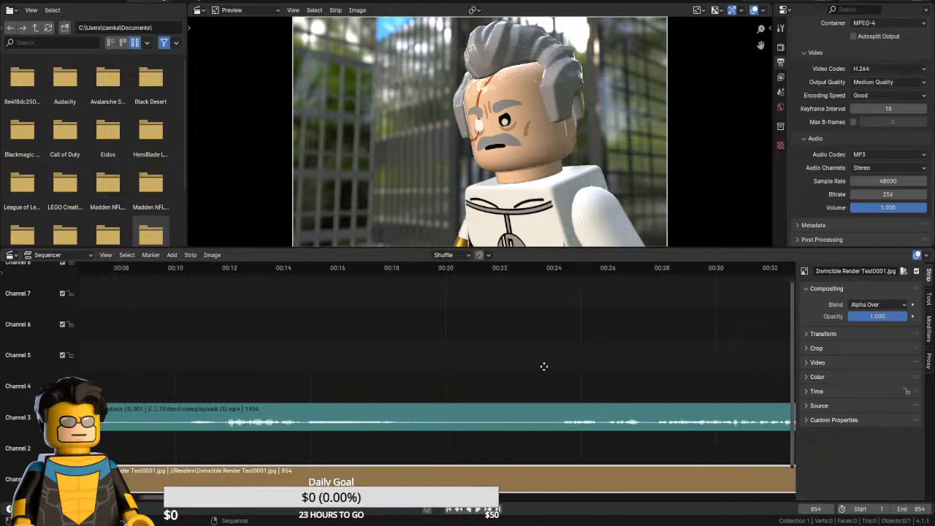
Play the rendered image sequence with its audio from just before the 25-second mark to review the lip sync
click(527, 269)
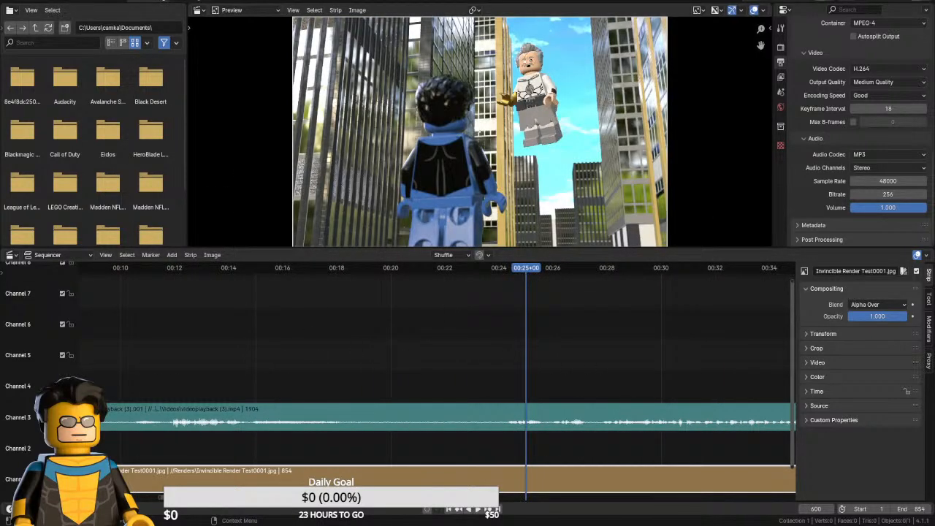
middle_drag(588, 355, 437, 320)
click(331, 268)
key(space)
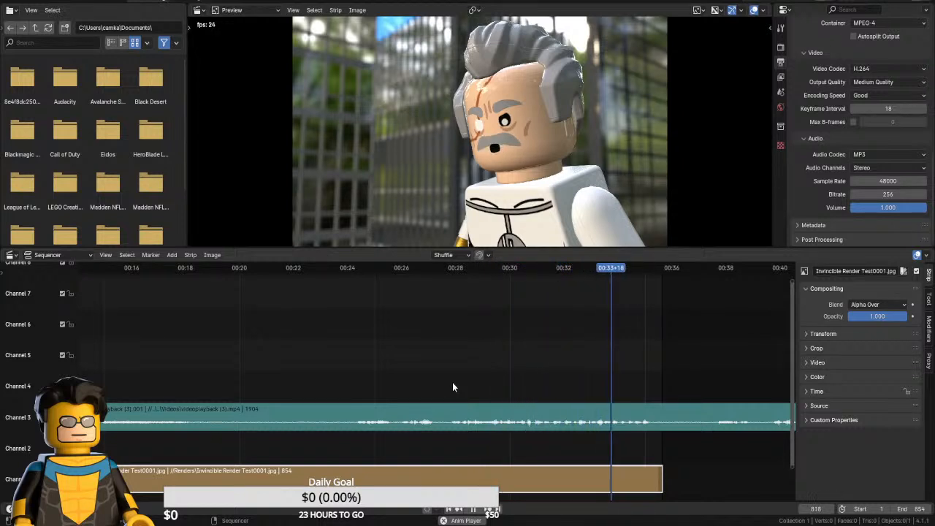
key(space)
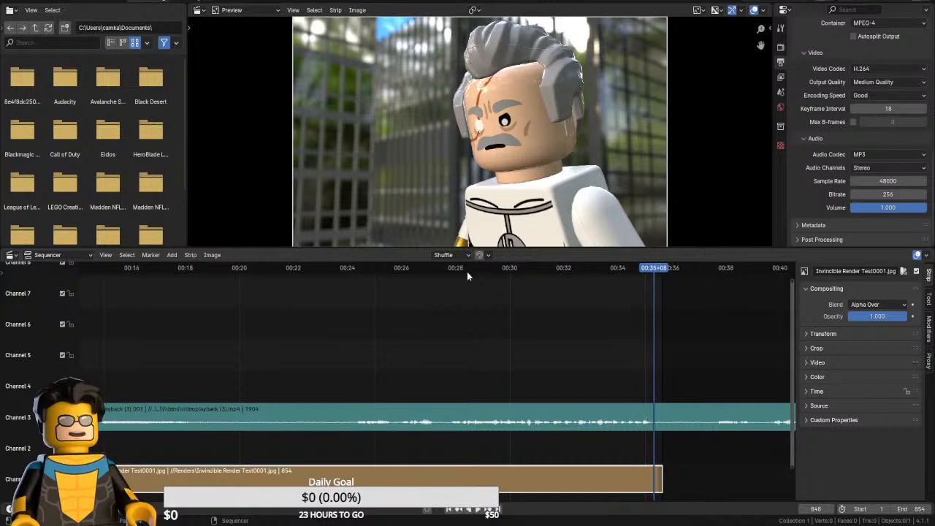
click(361, 269)
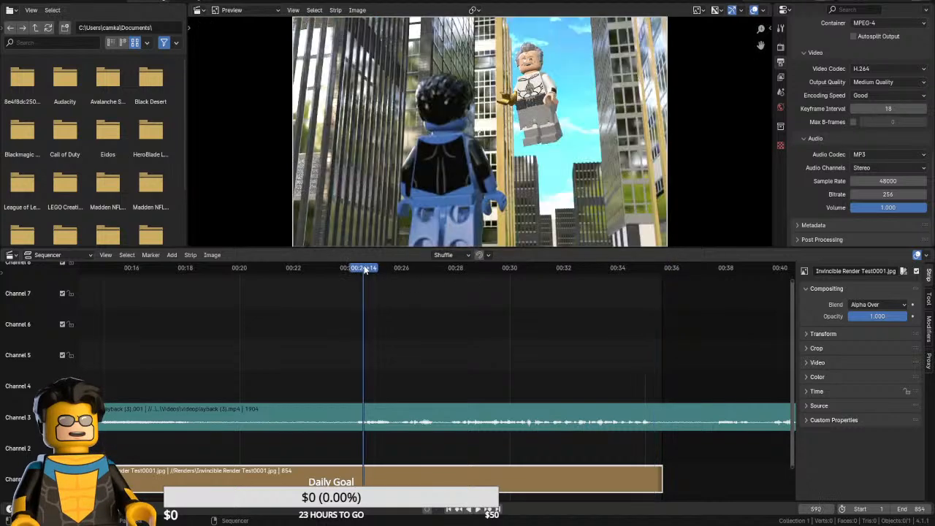
key(space)
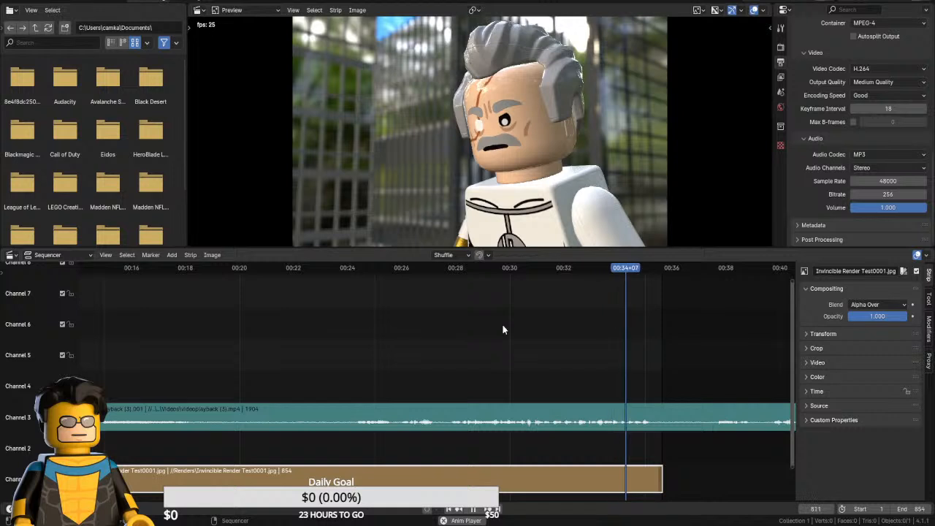
Scrub and step through the rendered frames between 835 and 842 to examine the mouth shapes
click(559, 269)
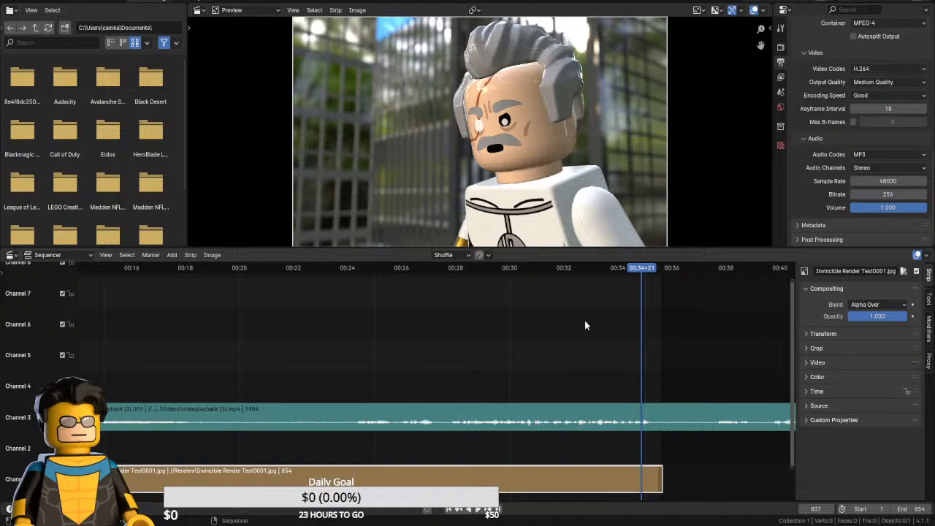
key(Left)
key(Left)
key(Left)
key(Left)
key(Left)
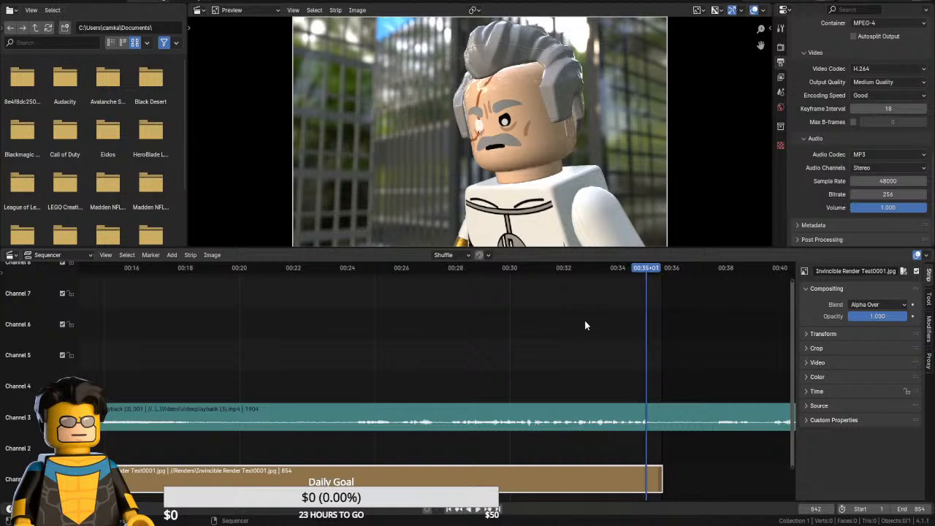
key(Left)
key(Left)
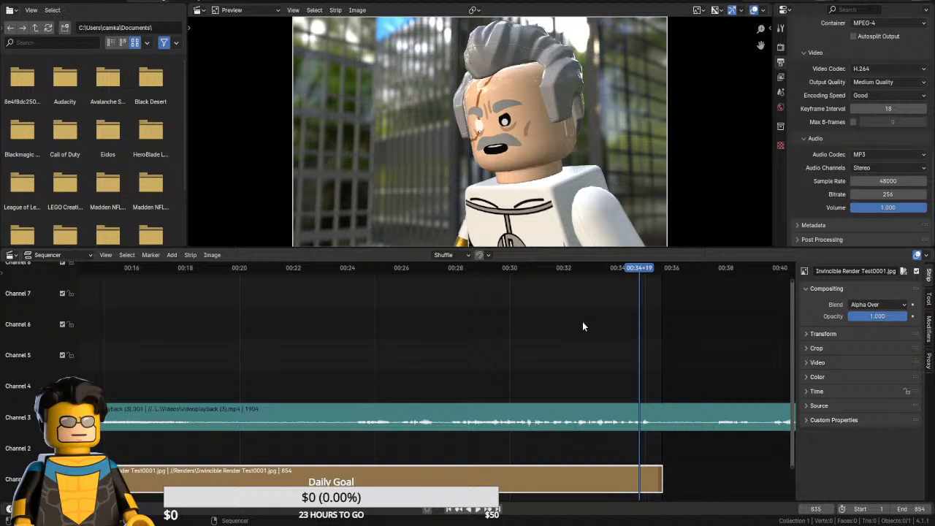
Save the editing file and reopen the recent file Invincible meets Conquest1.blend
click(14, 4)
click(36, 65)
click(17, 4)
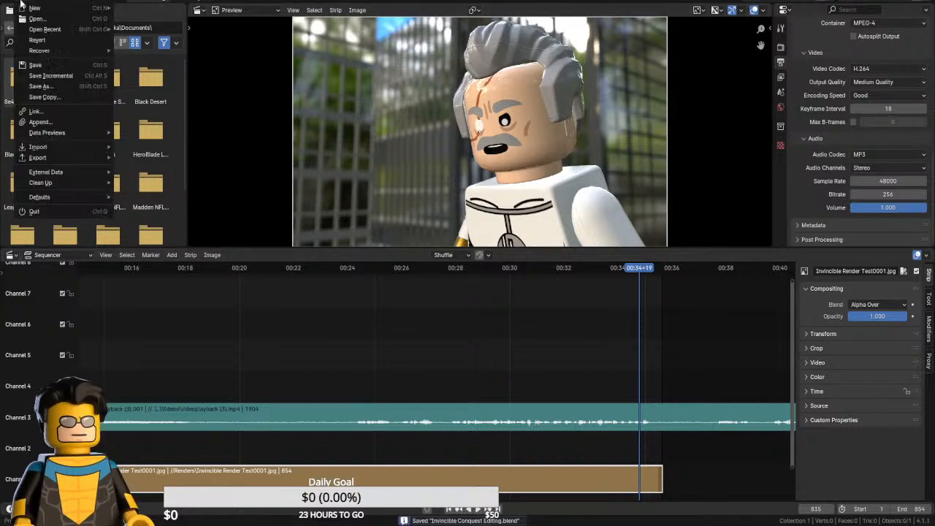
mouse_move(59, 30)
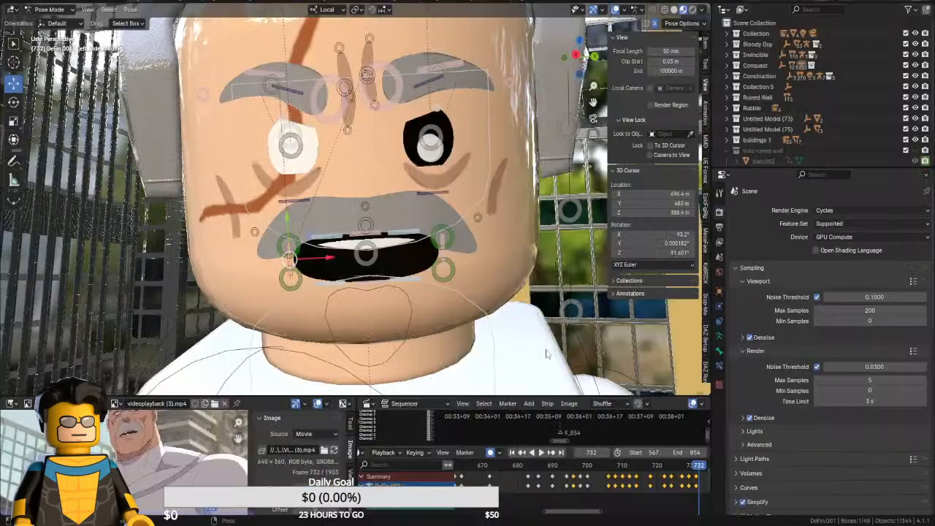
Move along the timeline to frames 831 to 834 and examine the mouth pose there against the audio and reference video
middle_drag(676, 475, 494, 479)
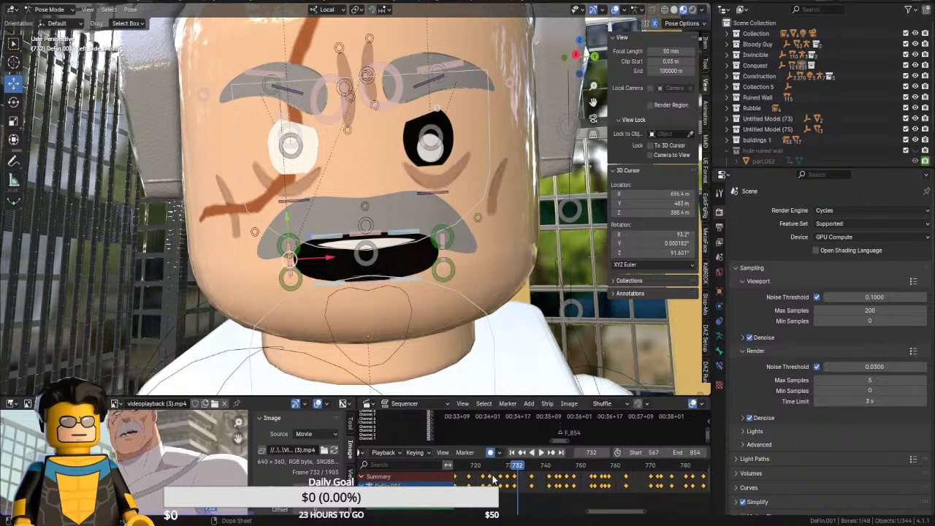
mouse_move(635, 474)
middle_down()
mouse_move(580, 473)
mouse_move(668, 471)
mouse_move(646, 470)
middle_up()
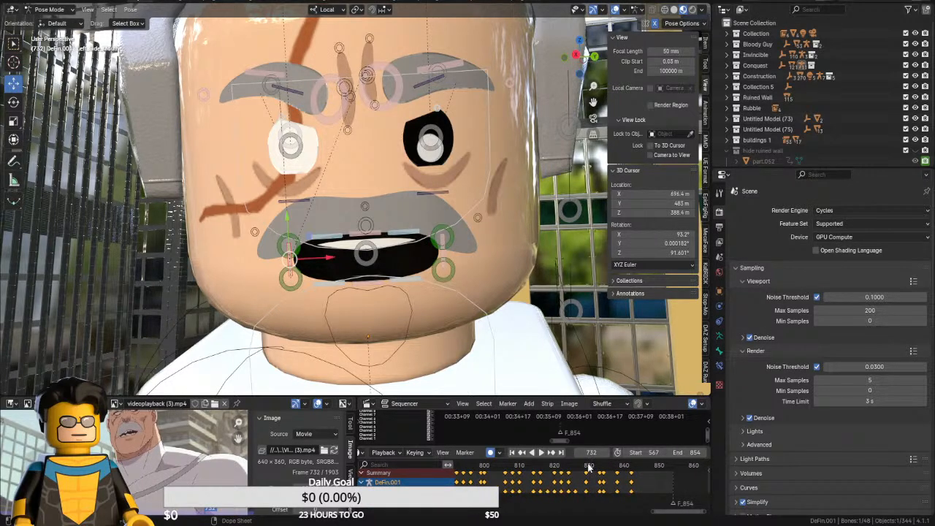
click(589, 466)
drag(593, 469, 596, 467)
key(space)
key(space)
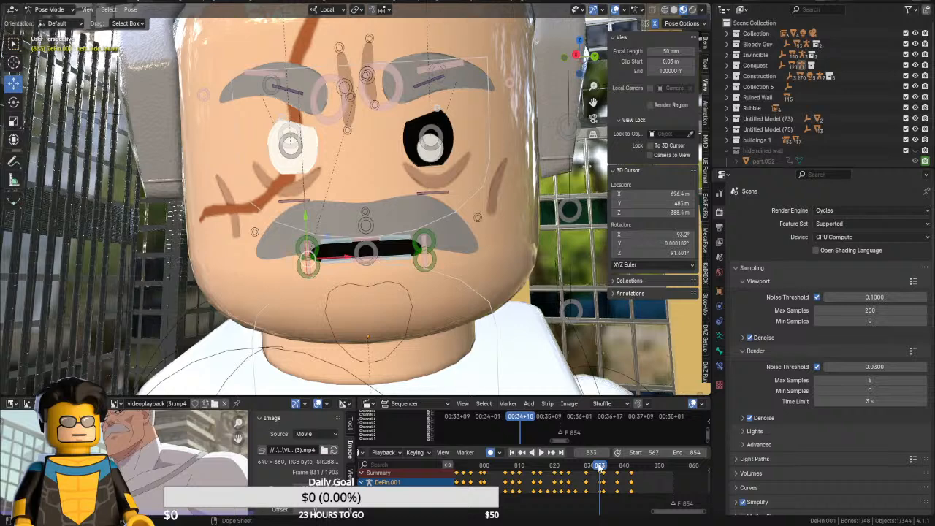
key(space)
key(space)
click(604, 467)
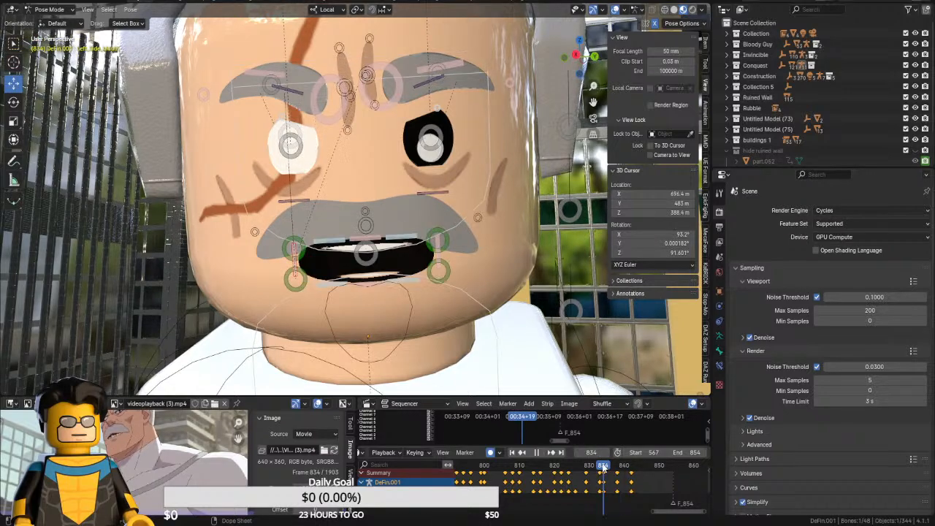
key(Left)
key(Left)
key(space)
key(space)
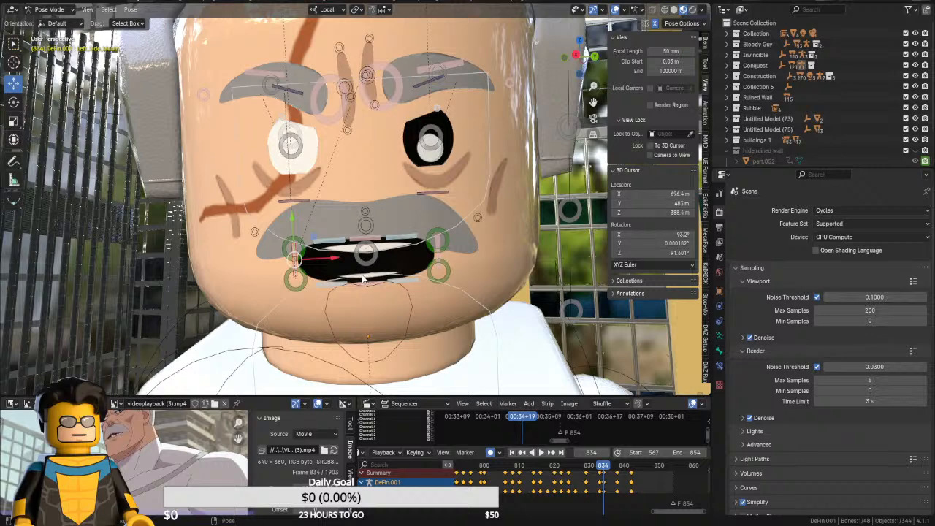
At frame 834, select the lower mouth and bottom teeth bones and move them down to open the mouth wider
click(370, 276)
shift+click(368, 287)
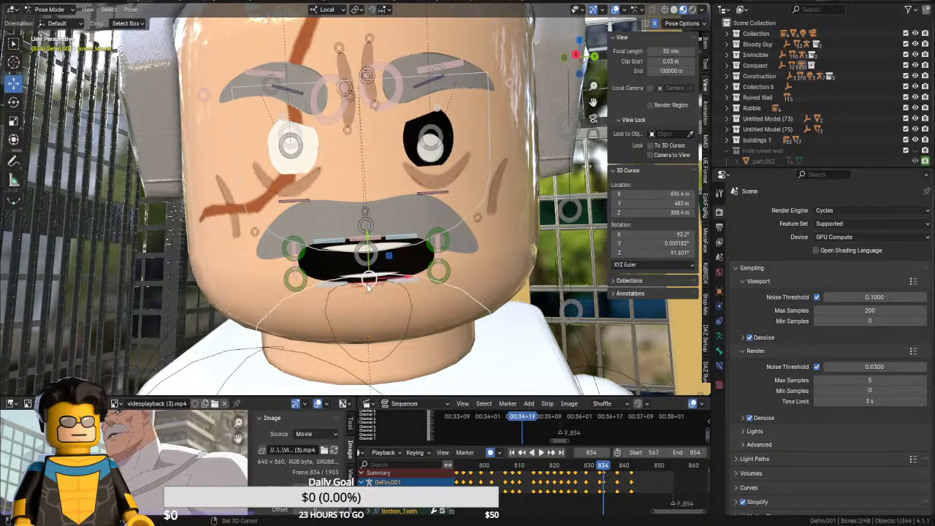
drag(372, 260, 370, 277)
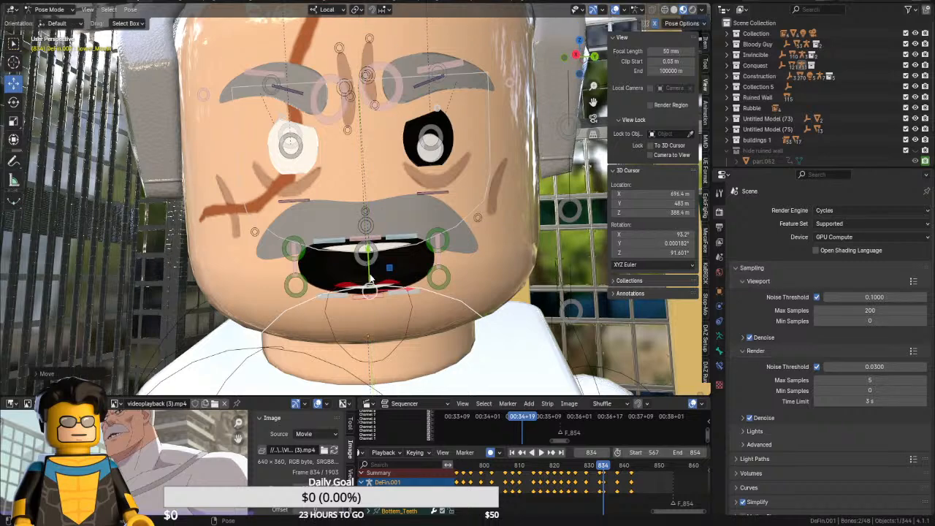
Step forward from frame 834 to frame 841 to check how the mouth closes
key(Right)
key(Right)
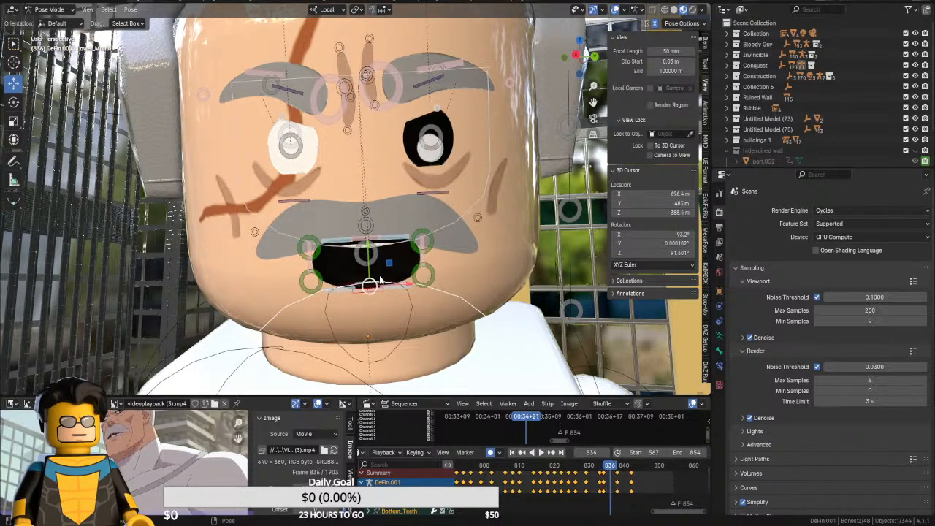
key(Right)
key(Right)
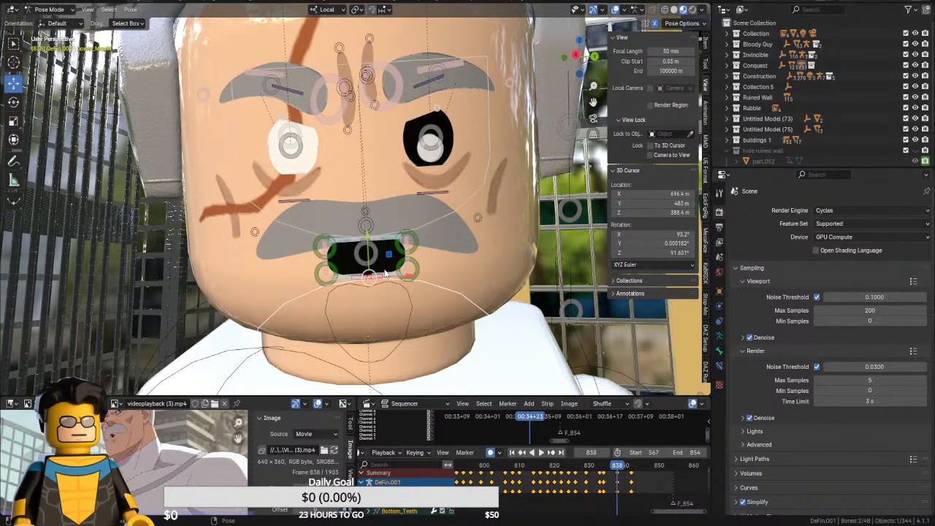
key(Right)
key(Right)
key(Right)
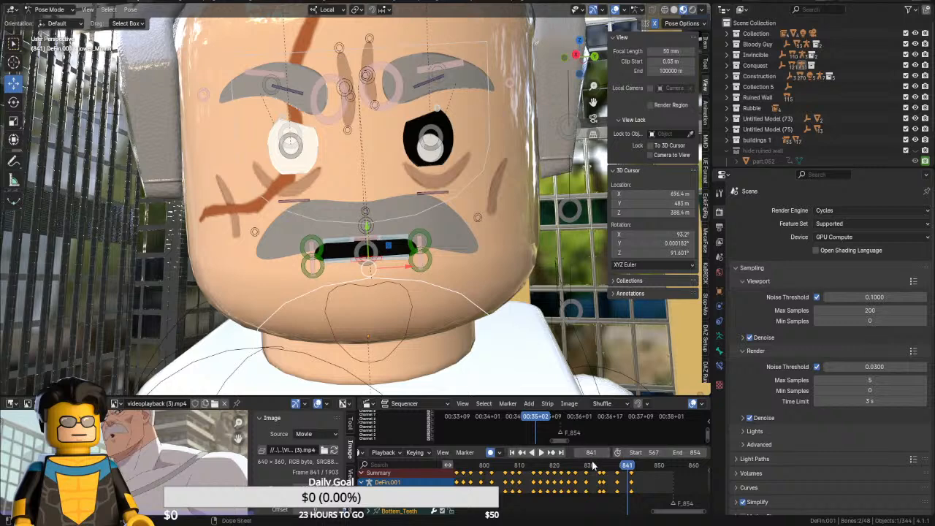
Replay the mouth movement from around frame 828 and stop on frame 833
key(shift+ctrl+space)
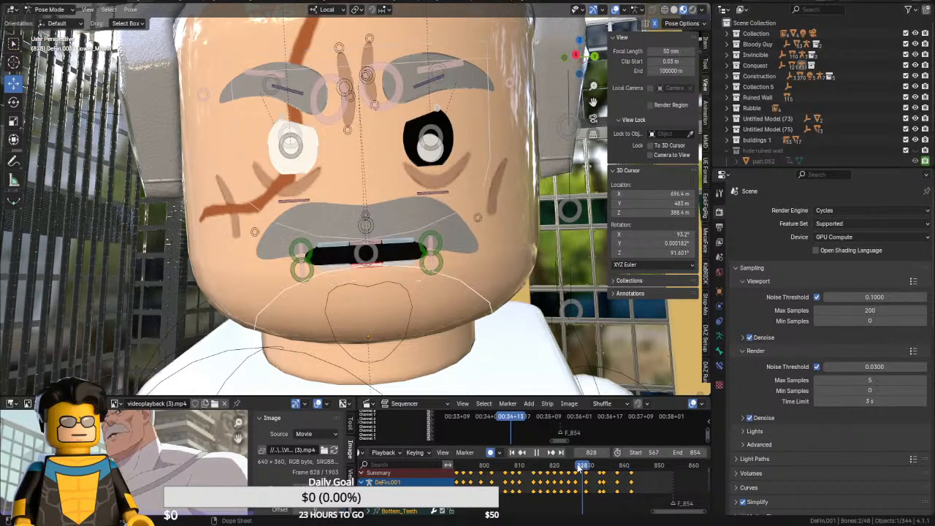
drag(581, 467, 601, 470)
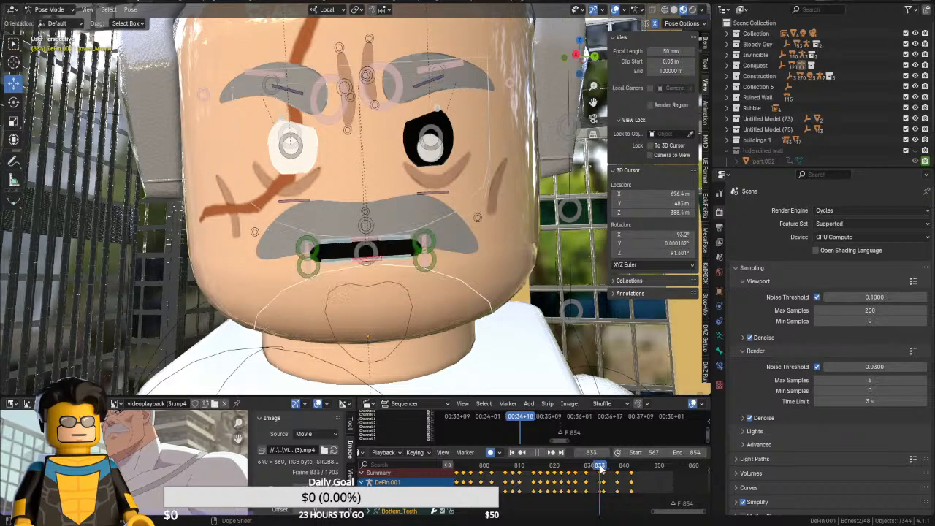
click(358, 269)
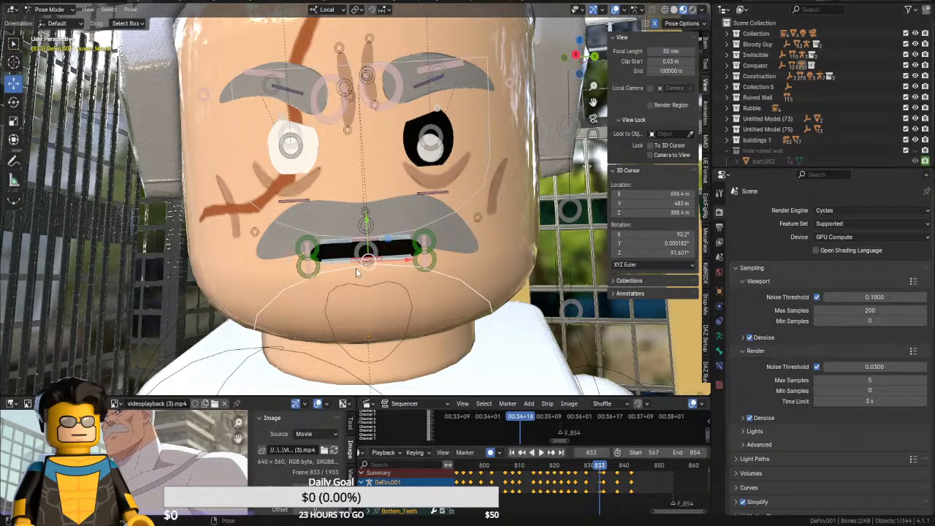
Select all bones, move their keyframes at frame 833 one frame earlier, and replay the mouth opening around frame 834
key(a)
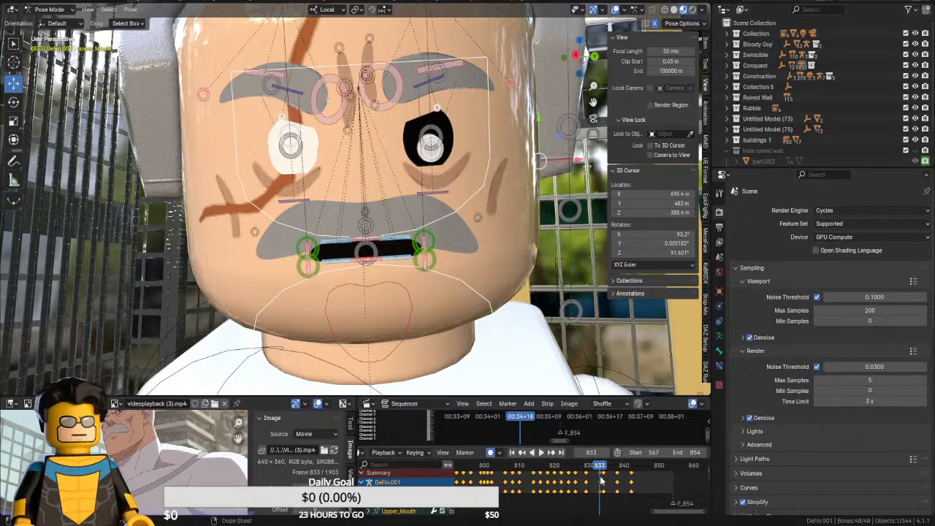
drag(596, 473, 604, 467)
key(space)
key(space)
key(space)
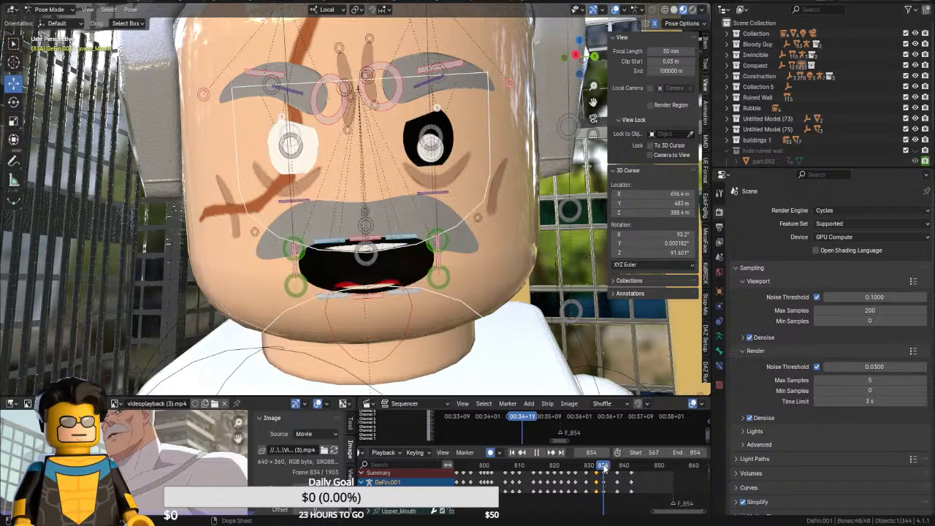
key(space)
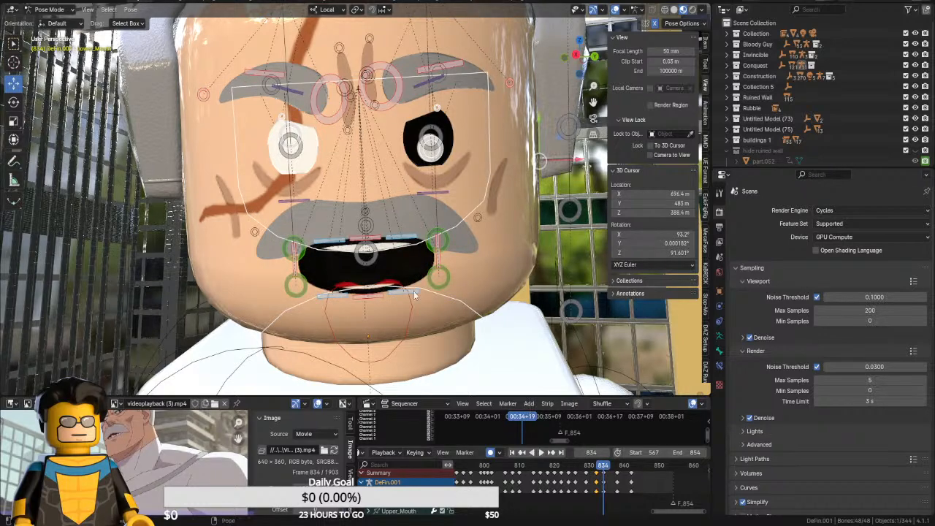
At frame 833, select the upper teeth bone and move it up inside the opening mouth
key(Left)
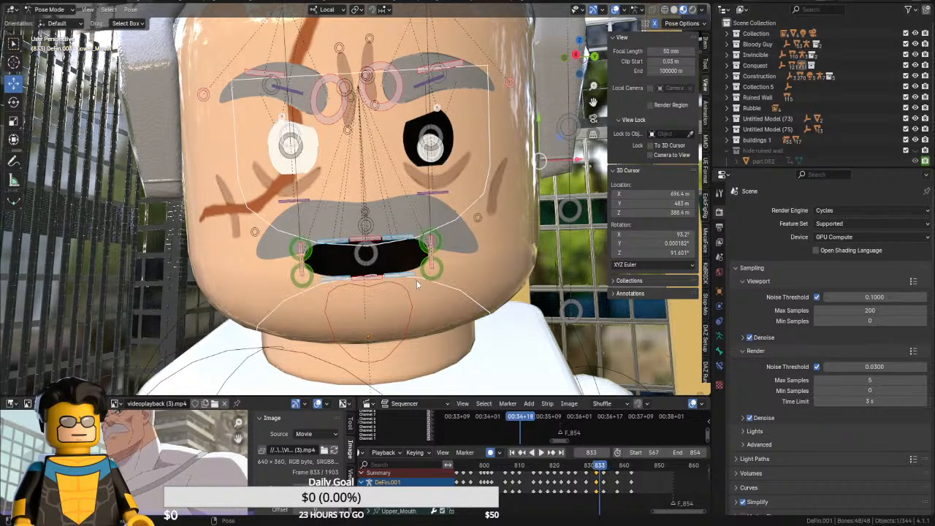
click(419, 280)
drag(371, 253, 371, 226)
key(Right)
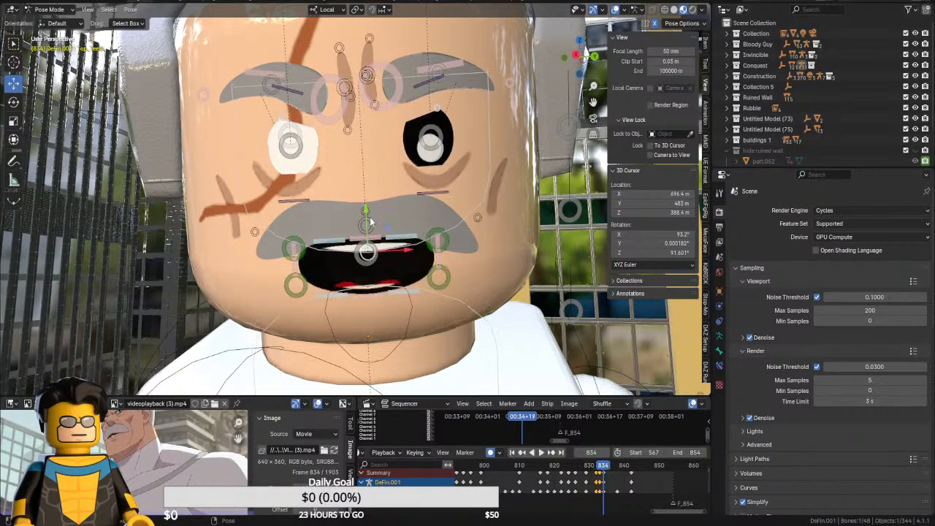
Step forward from frame 834 to frame 842 to check the mouth movement, and save the file
key(Right)
key(Right)
key(Right)
key(Right)
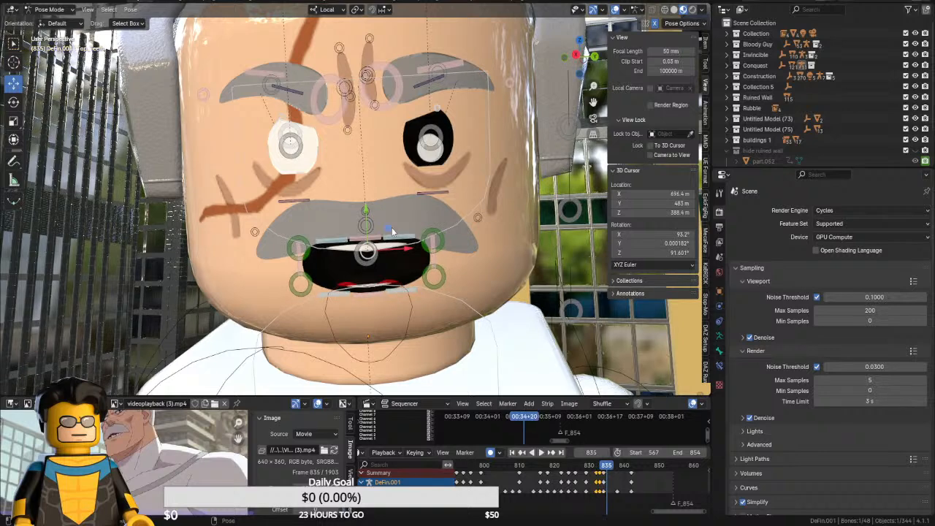
key(Right)
key(Right)
key(Right)
key(Right)
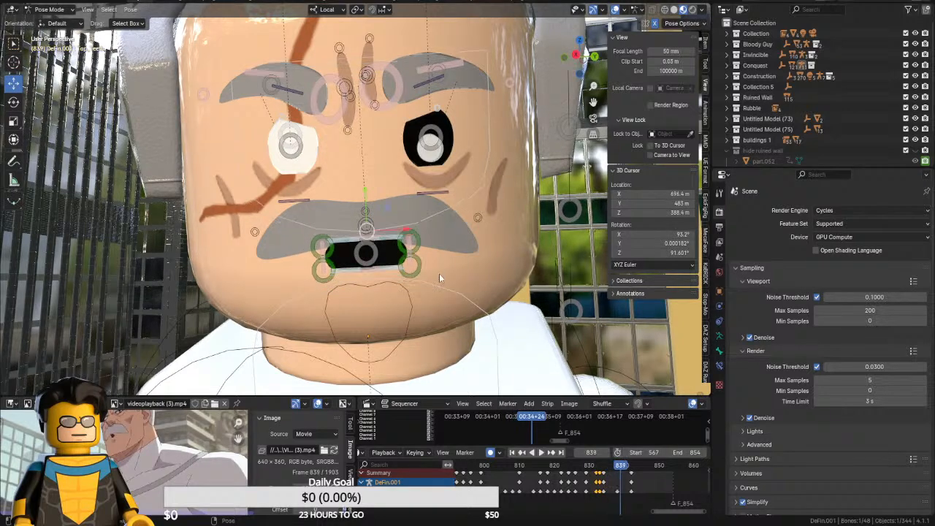
click(22, 4)
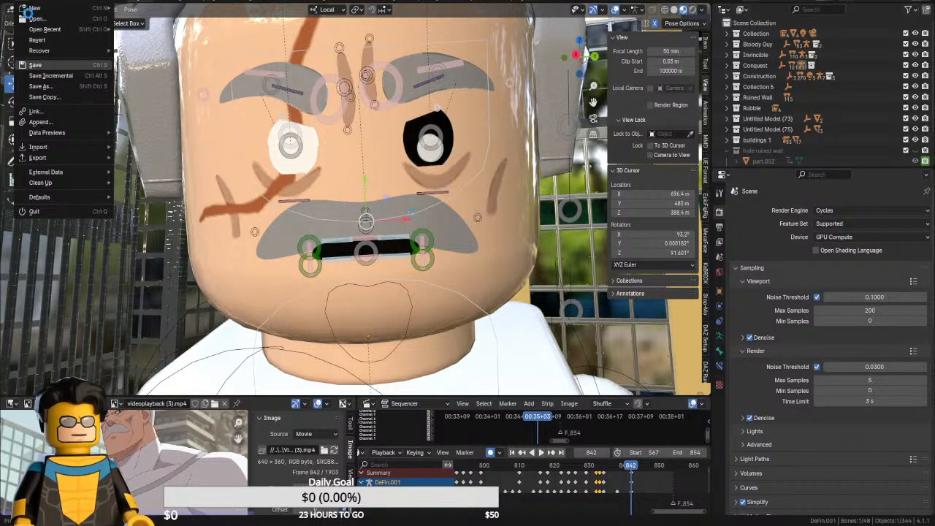
click(35, 65)
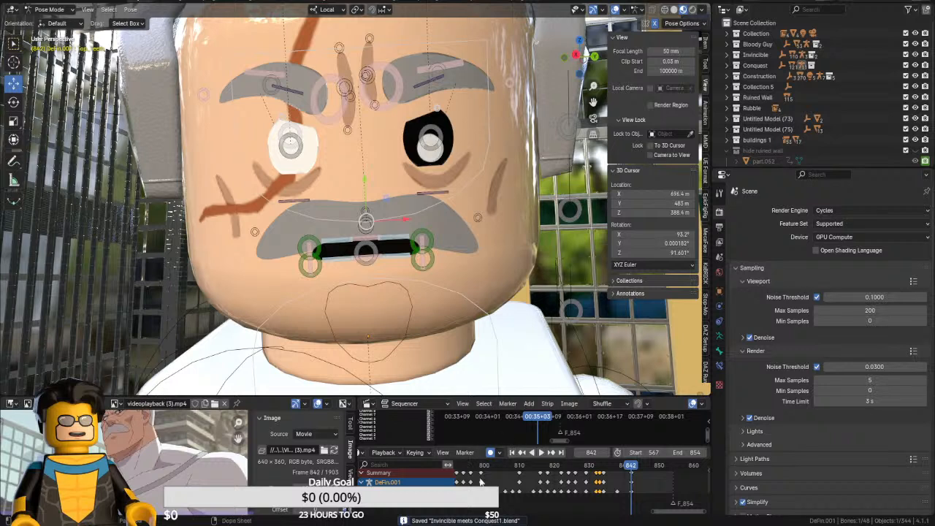
Go to frame 658, select the eyebrow and eye bones on the upper face, and delete their keyframes at frame 763
middle_drag(481, 482, 611, 490)
mouse_move(538, 479)
middle_down()
mouse_move(553, 475)
mouse_move(468, 477)
mouse_move(662, 504)
mouse_move(625, 499)
middle_up()
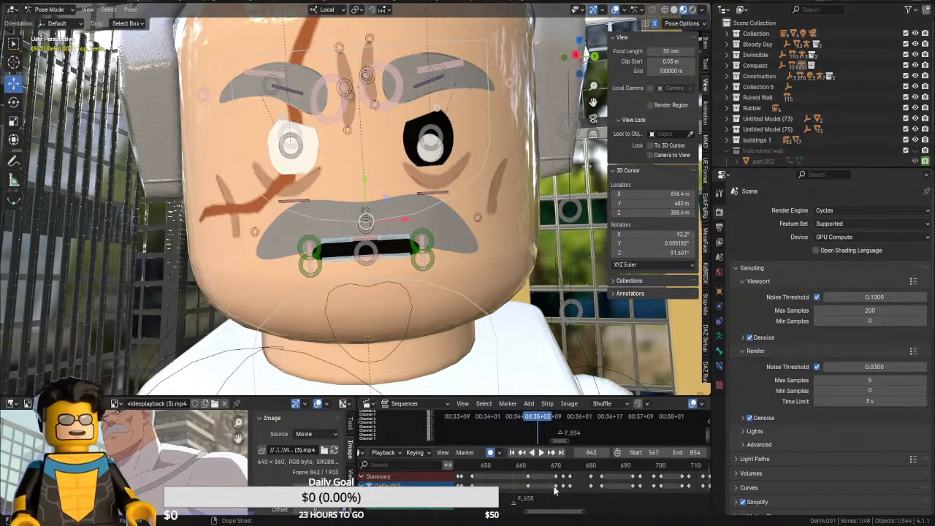
click(515, 466)
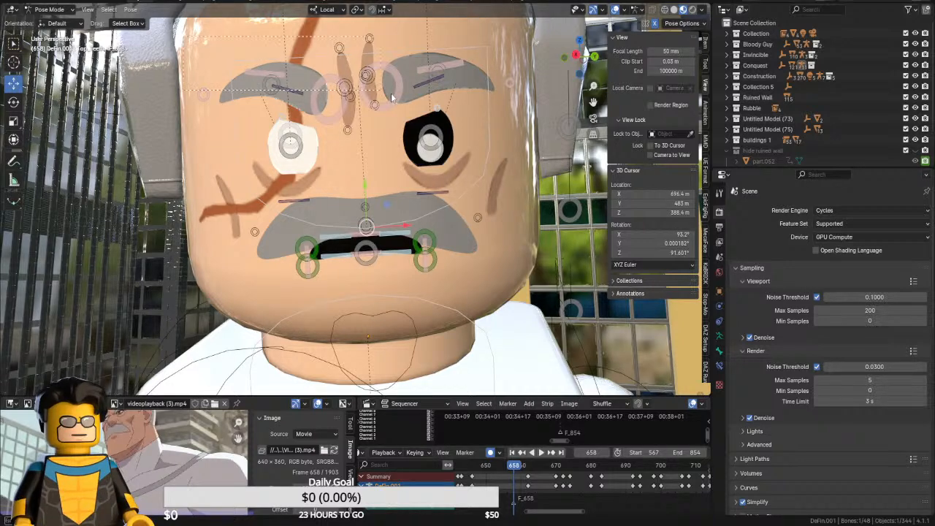
drag(392, 97, 470, 144)
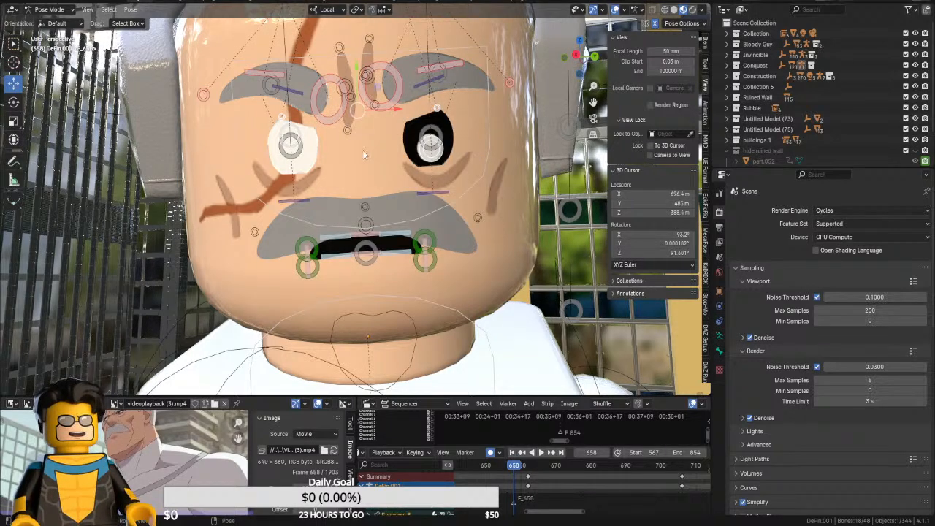
middle_drag(585, 493, 525, 465)
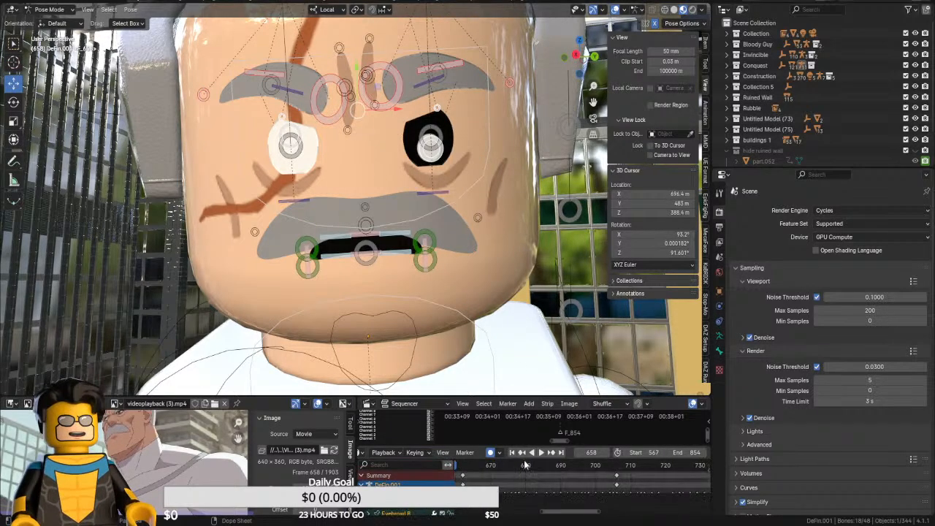
drag(528, 444, 528, 412)
mouse_move(515, 469)
middle_down()
mouse_move(636, 470)
mouse_move(502, 482)
mouse_move(519, 478)
middle_up()
drag(583, 453, 541, 439)
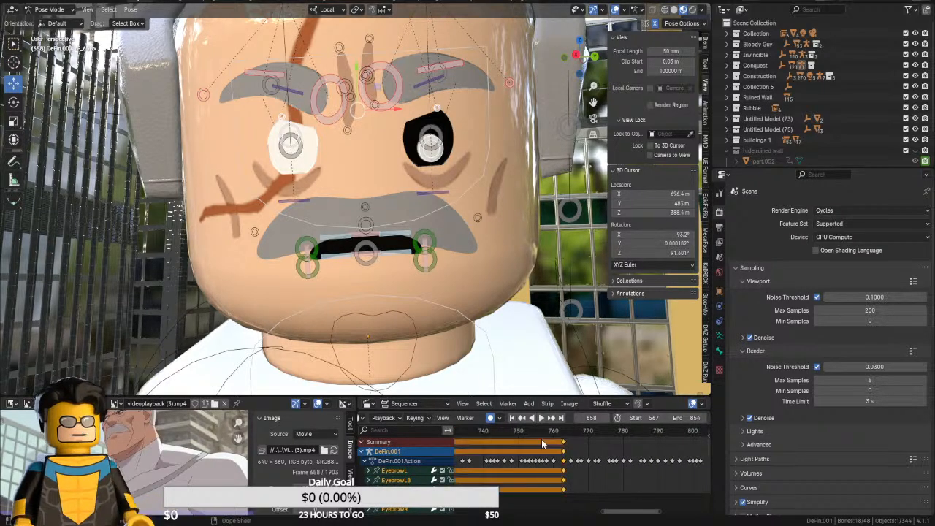
key(Delete)
Delete the selected eyebrow and eye bones' keyframes at frames 706 and 662, and keyframe their pose at frame 658
middle_drag(520, 453, 494, 467)
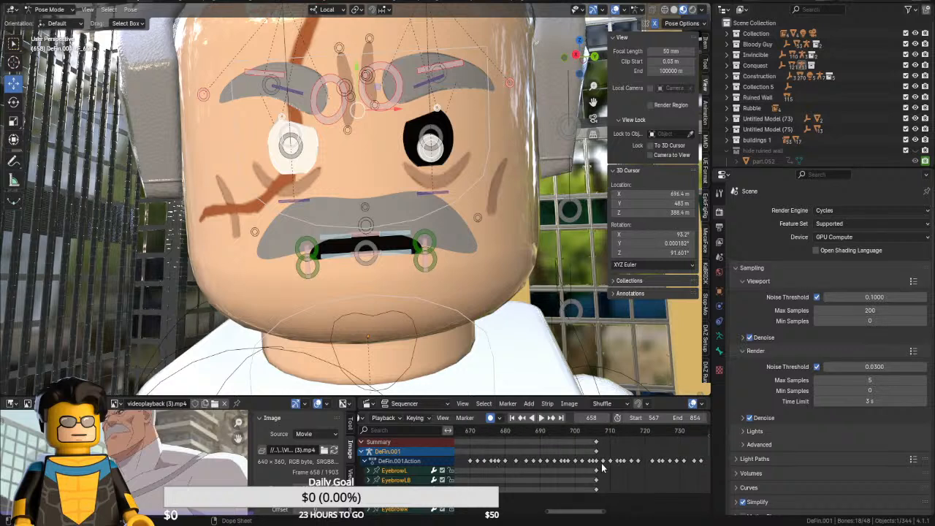
drag(610, 447, 565, 442)
key(Delete)
middle_drag(497, 455, 637, 452)
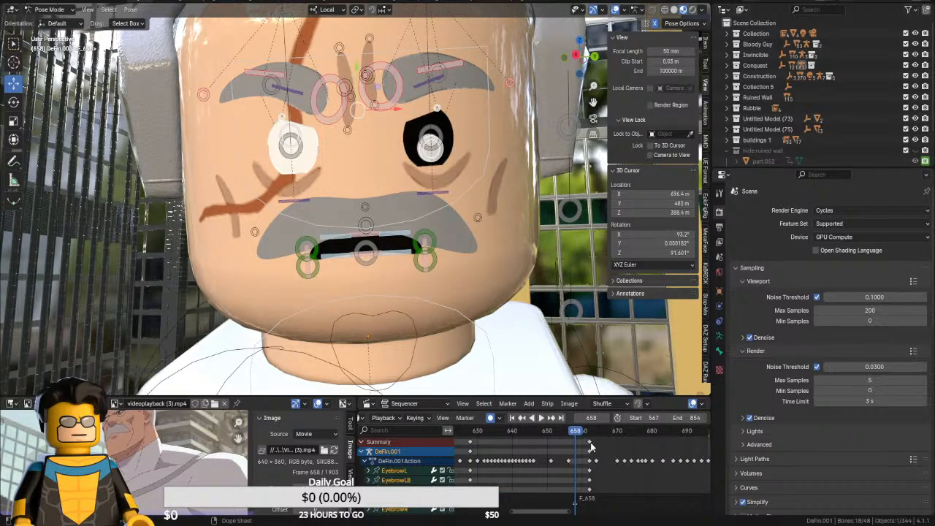
drag(600, 448, 579, 442)
key(Delete)
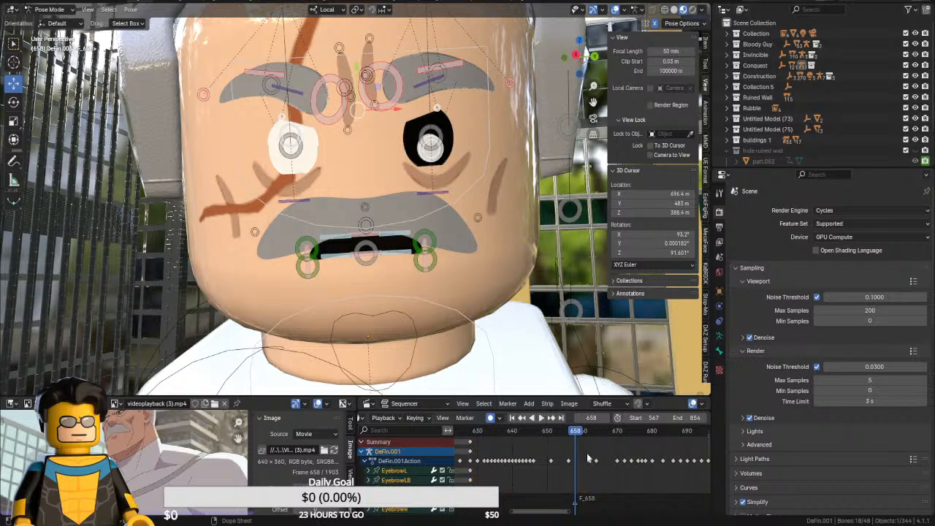
key(ctrl+z)
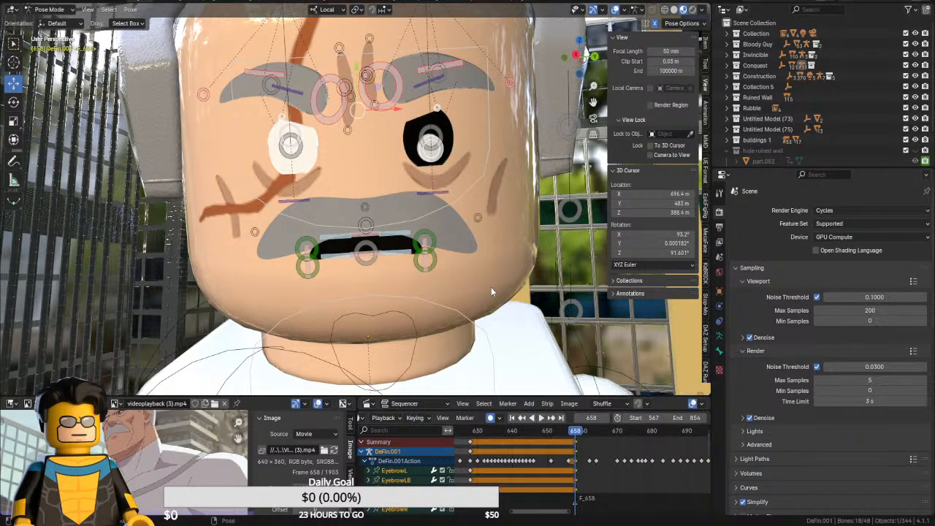
Select the left eye pupil bone and step forward from frame 658 to frame 677 to examine the face
key(Right)
key(Right)
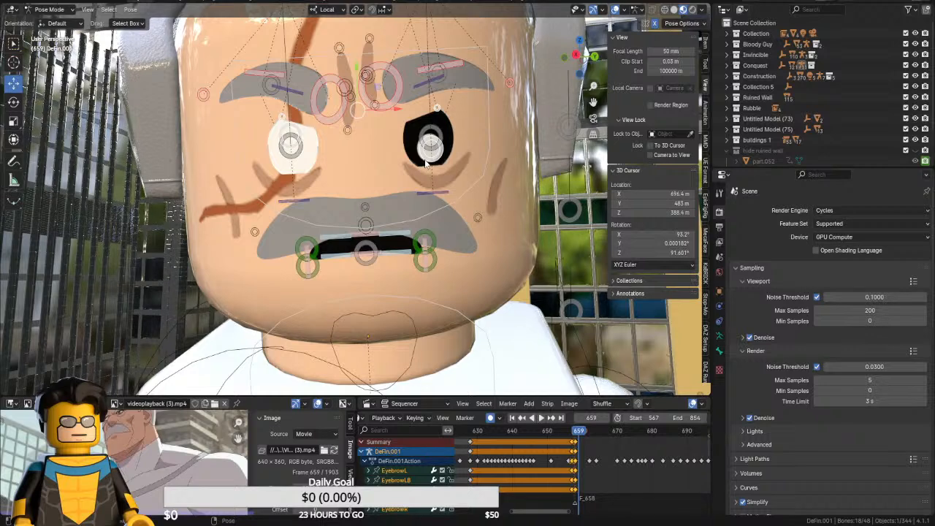
click(426, 162)
key(Right)
key(Right)
key(Right)
key(Right)
key(Right)
key(Right)
key(Right)
key(Right)
key(Right)
key(Right)
key(Right)
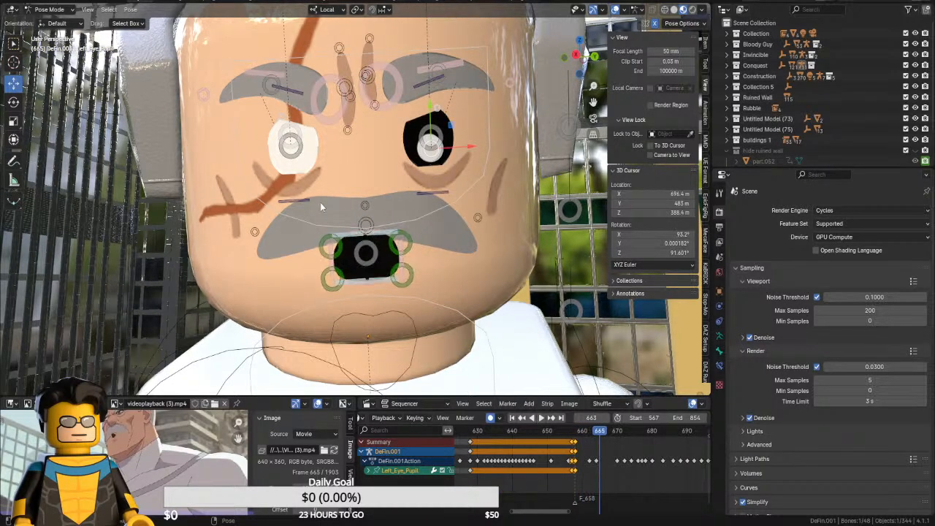
key(Right)
key(Right)
key(Right)
key(Right)
key(Right)
key(Right)
key(Right)
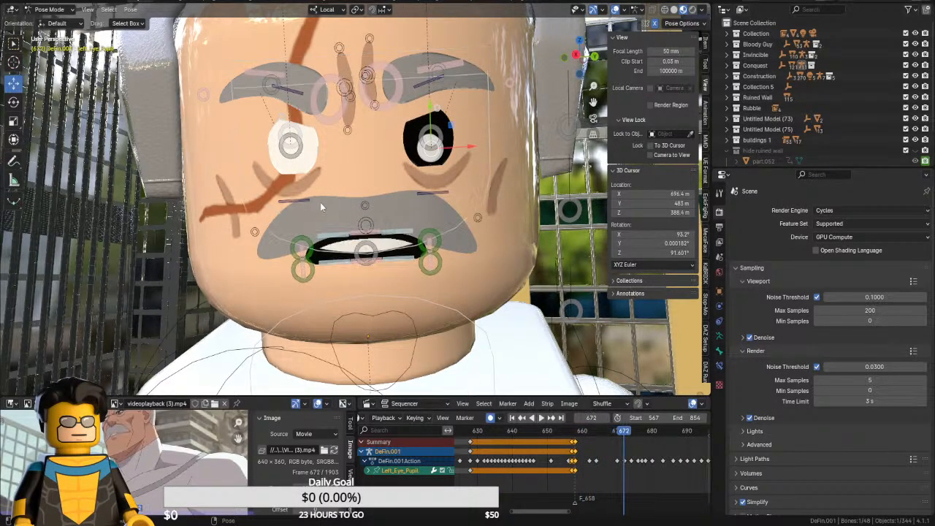
Enlarge the reference video area and step forward from frame 677 past frame 706 to examine the character's gaze
drag(249, 398, 248, 298)
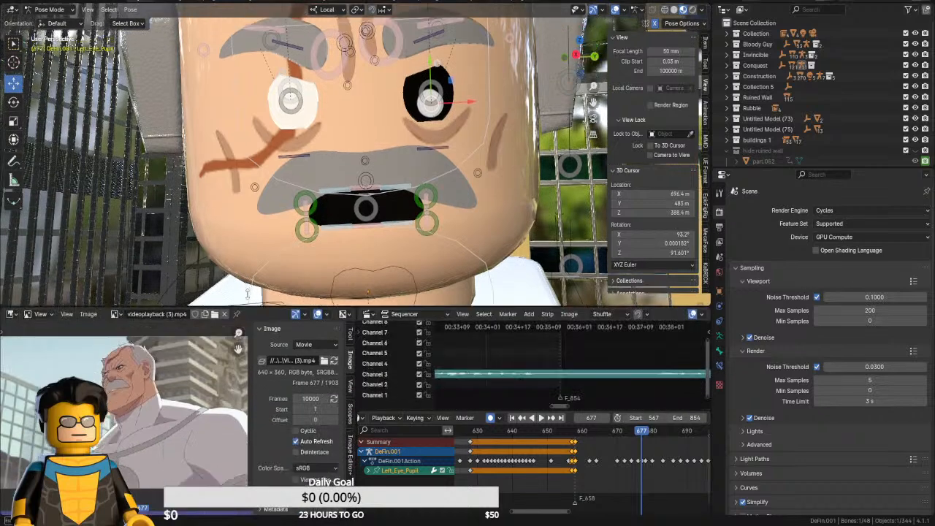
key(Right)
key(Right)
key(Right)
key(Right)
key(Right)
key(Right)
key(Right)
key(Right)
key(Right)
key(Right)
key(Right)
key(Right)
key(Right)
key(Right)
key(Right)
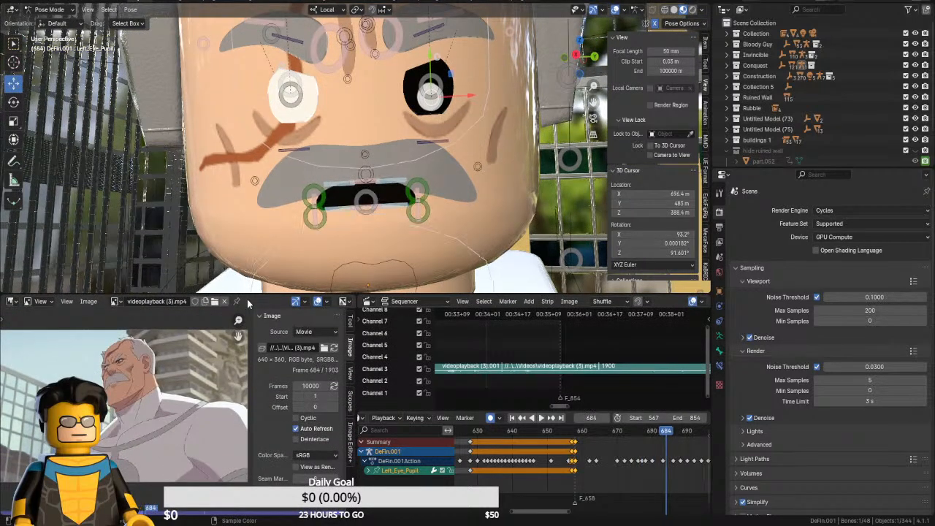
key(Right)
key(Right)
key(Right)
key(Right)
key(Right)
key(Right)
key(Right)
key(Right)
key(Right)
key(Right)
key(Right)
key(Right)
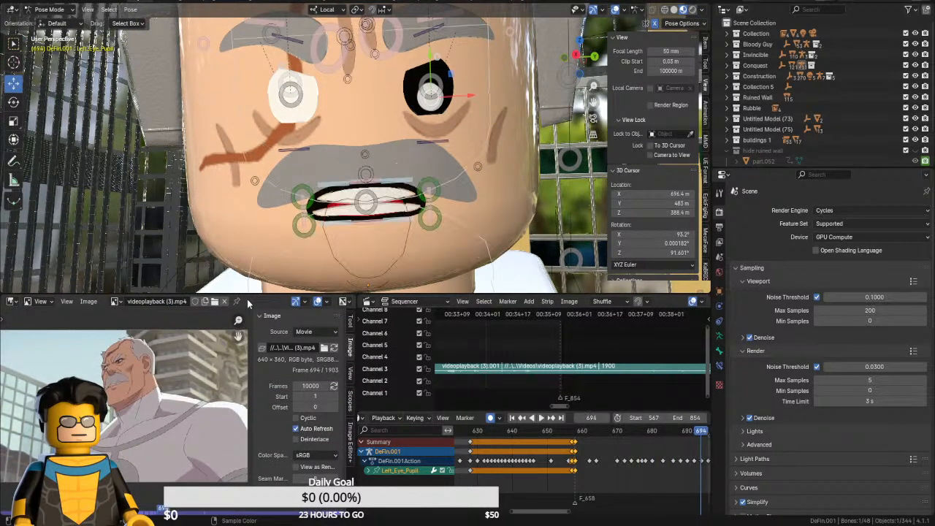
key(Right)
key(Right)
key(Right)
key(Right)
key(Right)
key(Right)
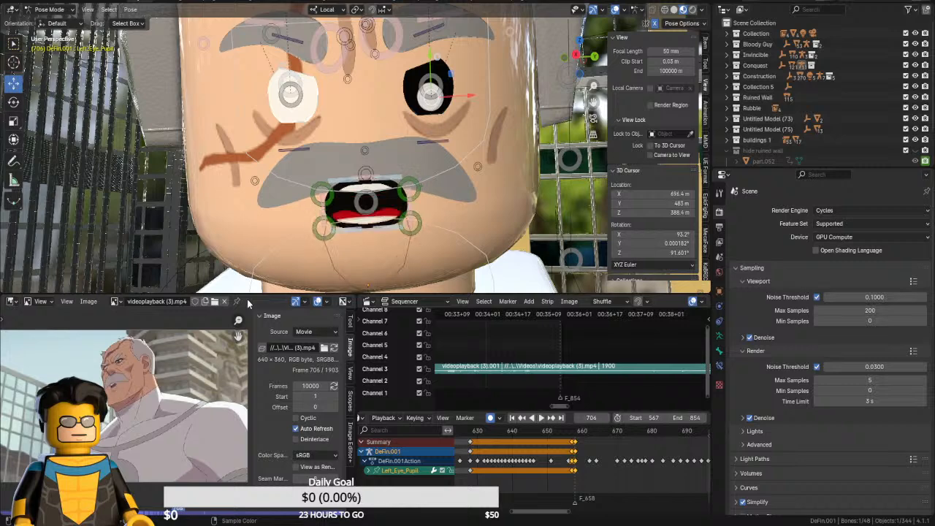
Step back to frame 707 and insert a keyframe for the left eye pupil there
key(Left)
key(Left)
key(Left)
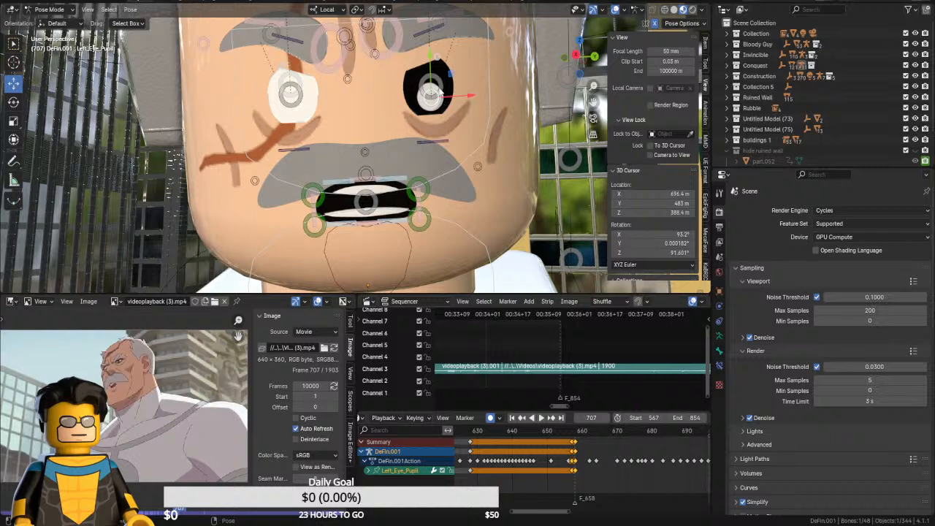
key(i)
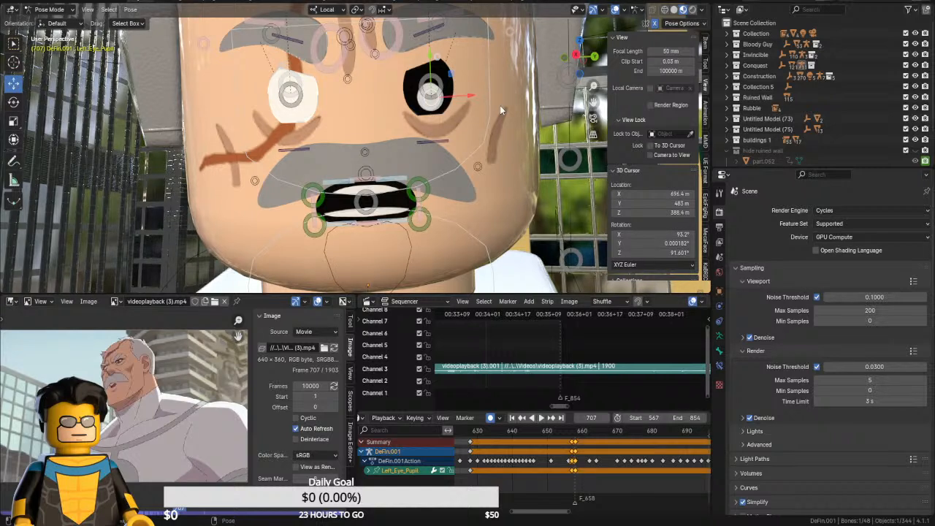
middle_drag(615, 470, 446, 457)
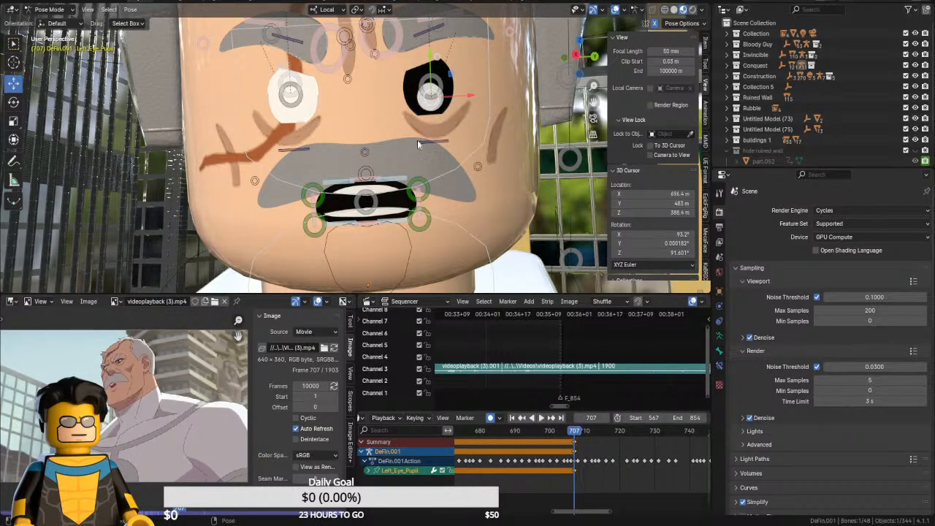
At frame 713, move the left eye pupil outward and slightly up to shift the gaze like the reference video
key(Right)
key(Right)
key(Right)
key(Right)
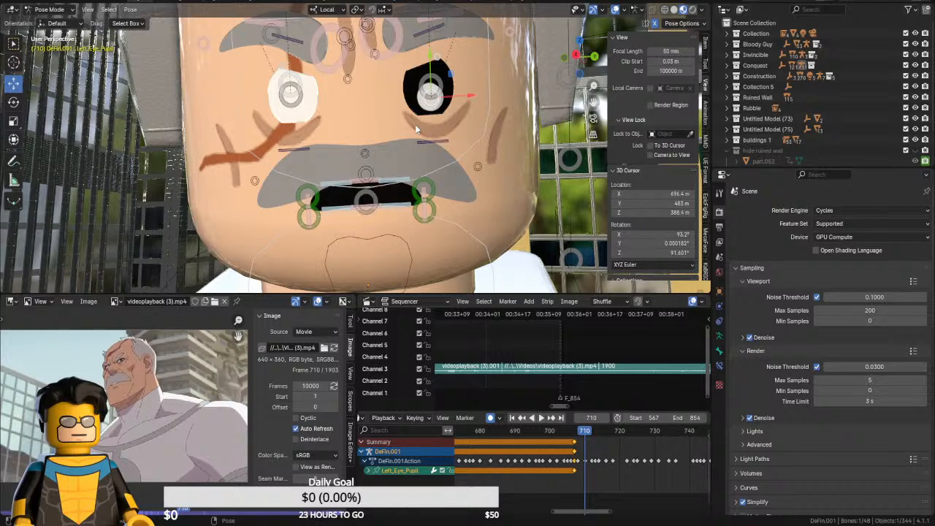
key(Right)
key(Right)
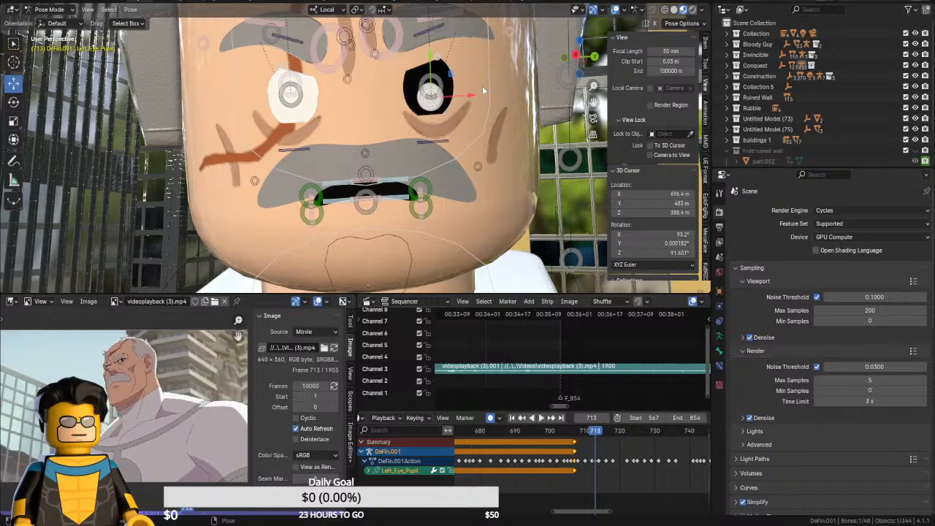
key(g)
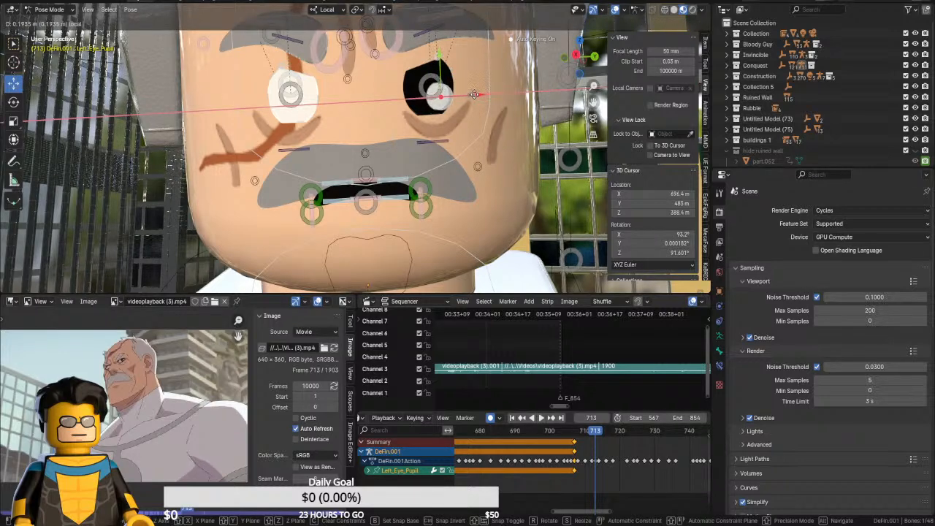
click(441, 71)
key(g)
click(444, 64)
key(g)
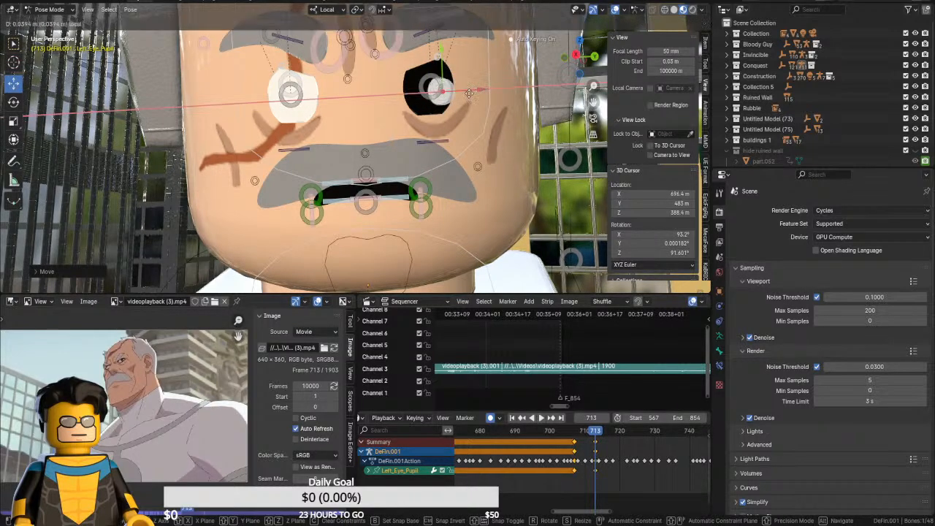
click(442, 66)
key(g)
key(y)
click(492, 114)
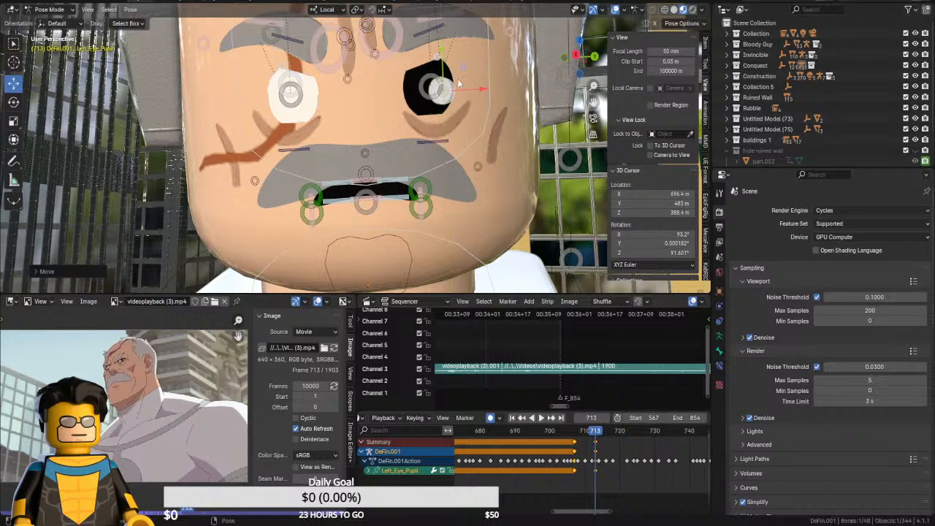
Step forward from frame 713 to frame 724 to compare the pupil pose with the reference video
key(Right)
key(Right)
key(Right)
key(Right)
key(Right)
key(Right)
key(Right)
key(Right)
key(Right)
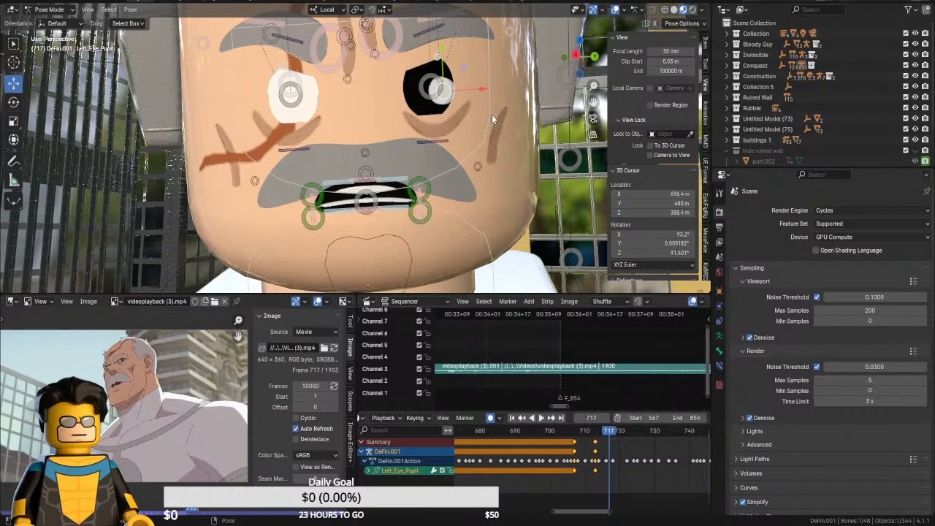
key(Right)
key(Right)
key(Right)
key(Right)
key(Right)
key(Right)
key(Right)
key(Right)
key(Right)
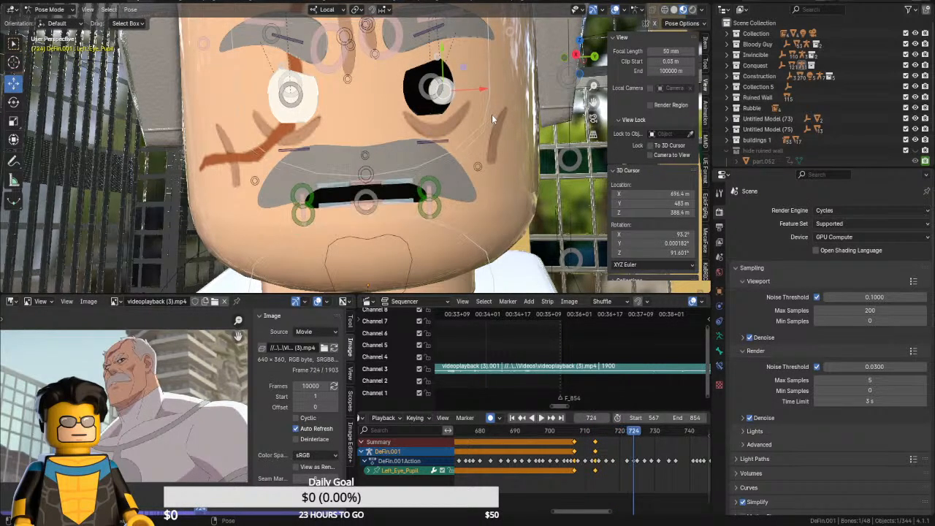
Step forward from frame 724 to frame 746 to examine how the character's gaze changes in the reference video
key(Right)
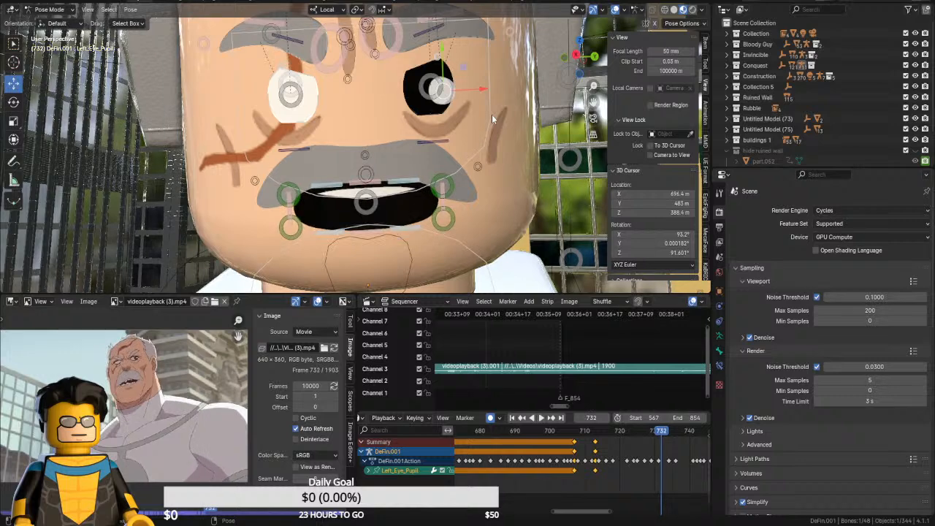
key(Right)
key(Right)
key(Right)
key(Right)
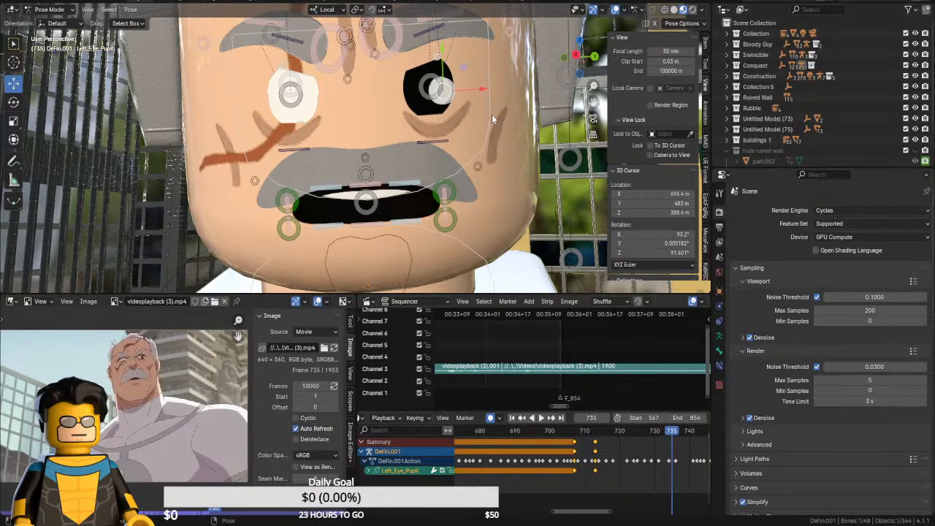
key(Right)
key(Right)
key(Right)
key(Right)
key(Right)
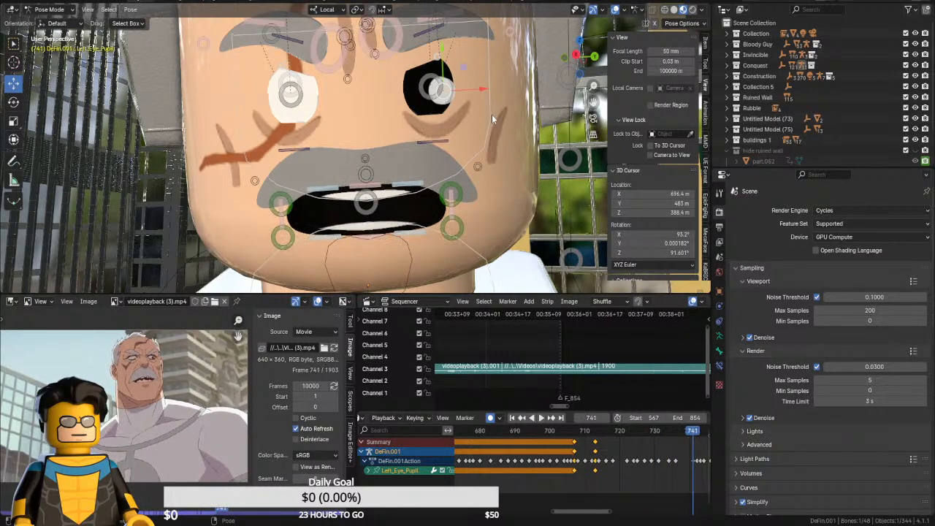
key(Right)
key(Right)
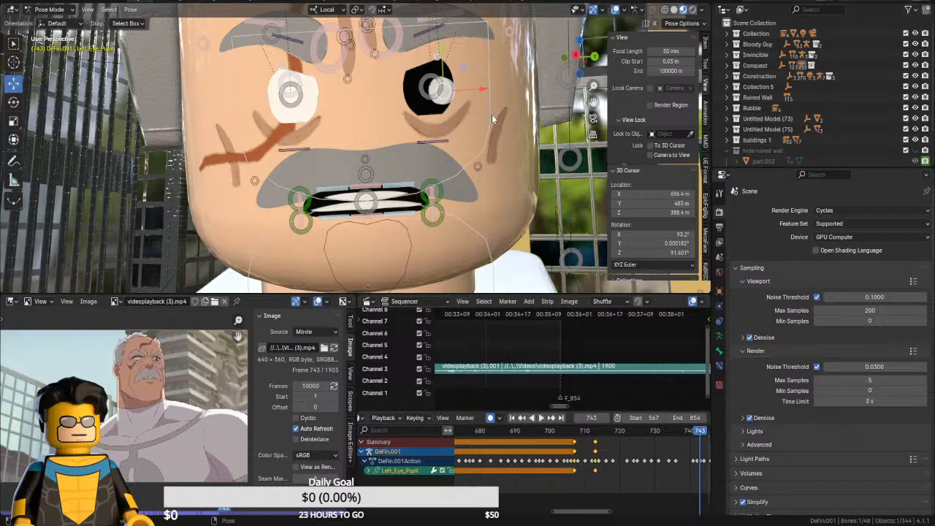
key(Right)
key(Right)
key(Right)
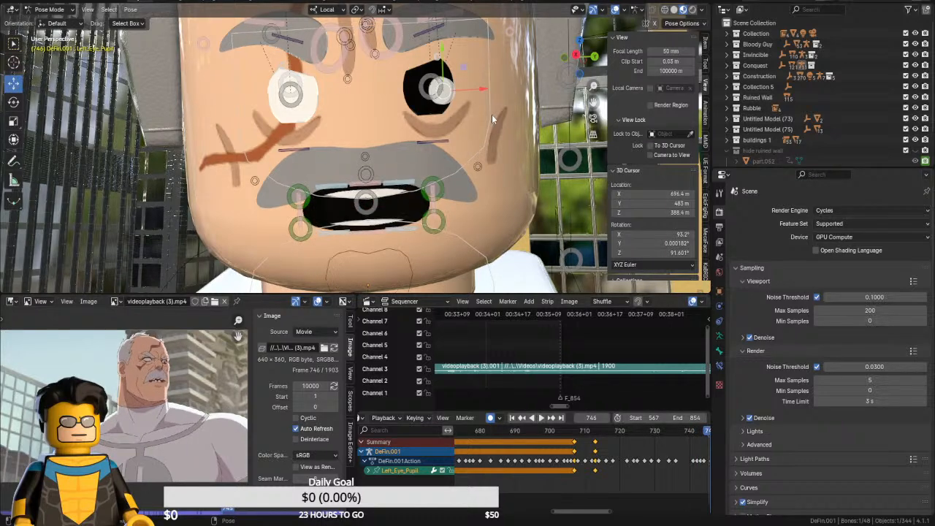
Go back to frame 739 and insert a keyframe holding the left eye pupil's current position
key(Left)
key(Left)
key(Left)
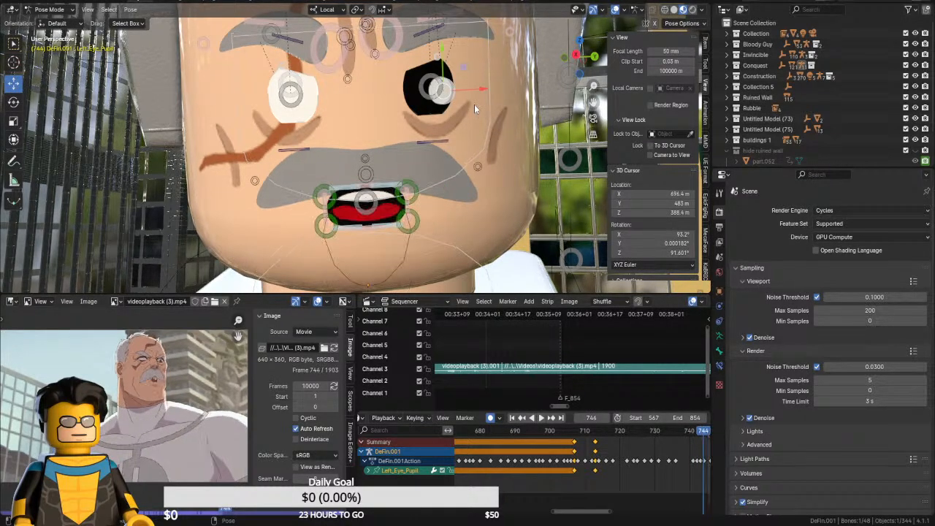
key(Left)
key(Left)
key(Left)
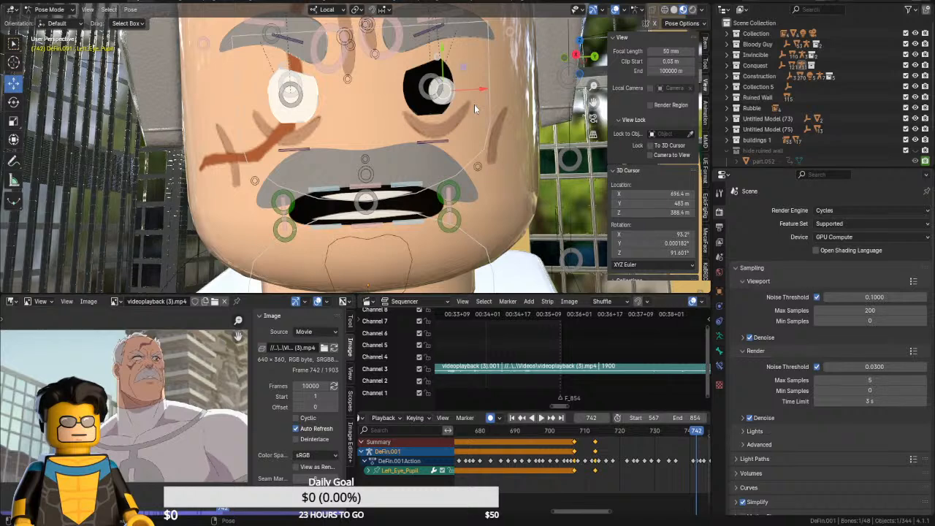
key(Left)
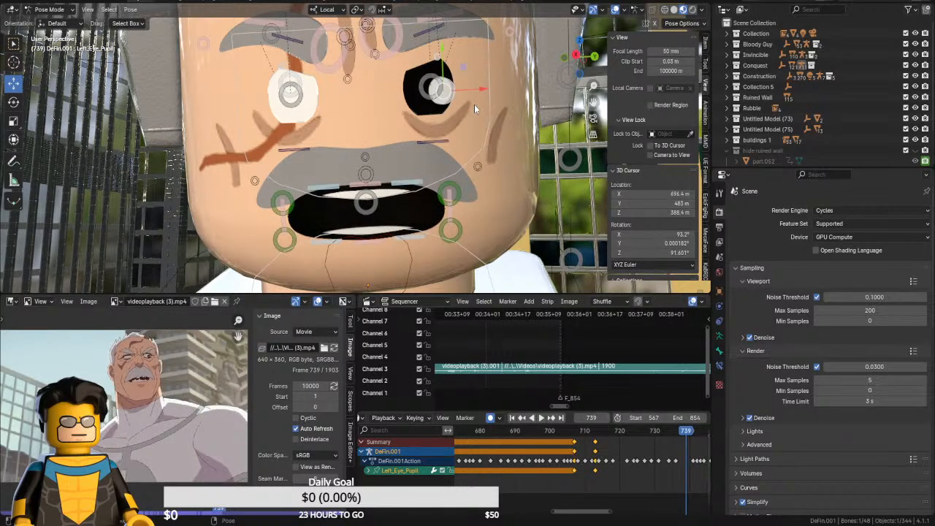
key(i)
Around frame 746, move the left eye pupil inward and down to follow the gaze in the reference video
key(Right)
key(Right)
key(Right)
key(Right)
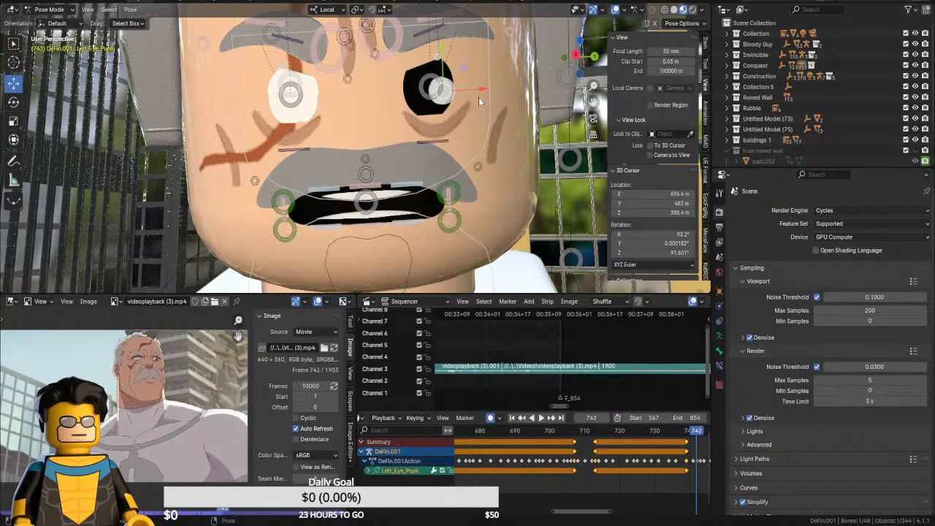
key(Right)
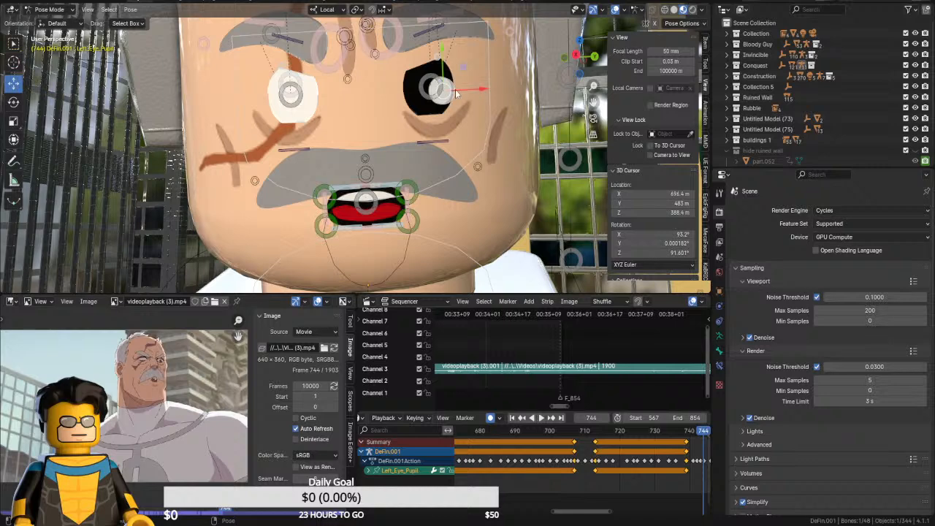
key(Right)
key(Right)
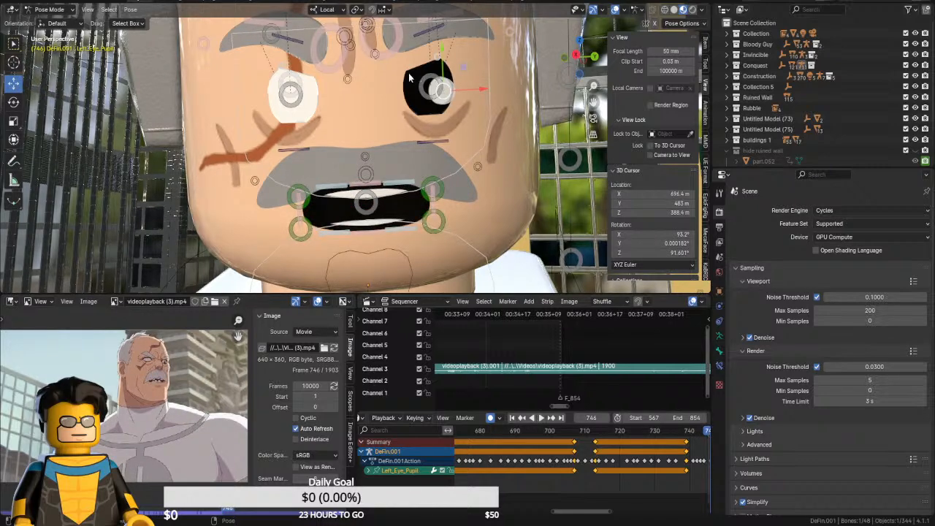
key(Right)
key(Right)
mouse_move(444, 62)
mouse_down()
mouse_move(450, 106)
mouse_move(441, 106)
mouse_move(434, 73)
mouse_up()
Step forward through the frames to 798, comparing the lowered pupil with the reference video to find the next gaze change
key(Right)
key(Right)
key(Right)
key(Right)
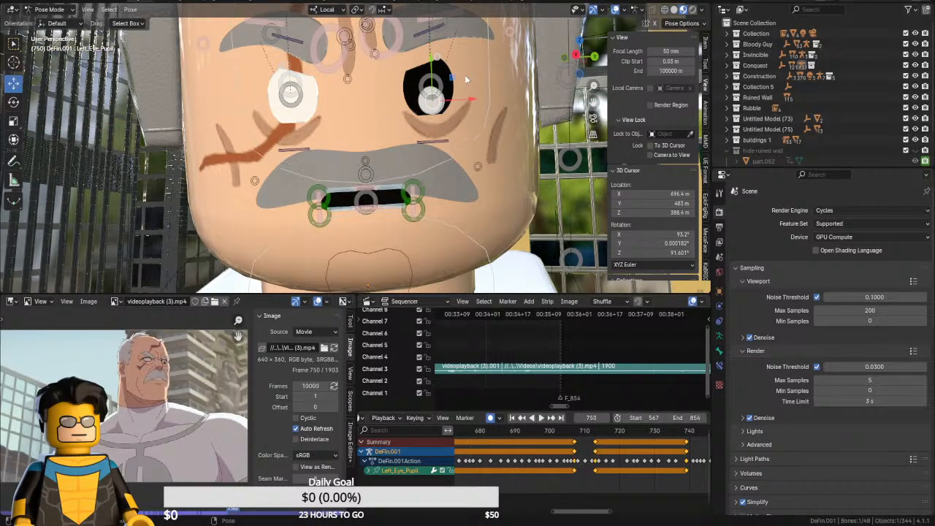
key(Right)
key(Right)
key(Right)
key(Right)
key(Right)
key(Right)
key(Right)
key(Right)
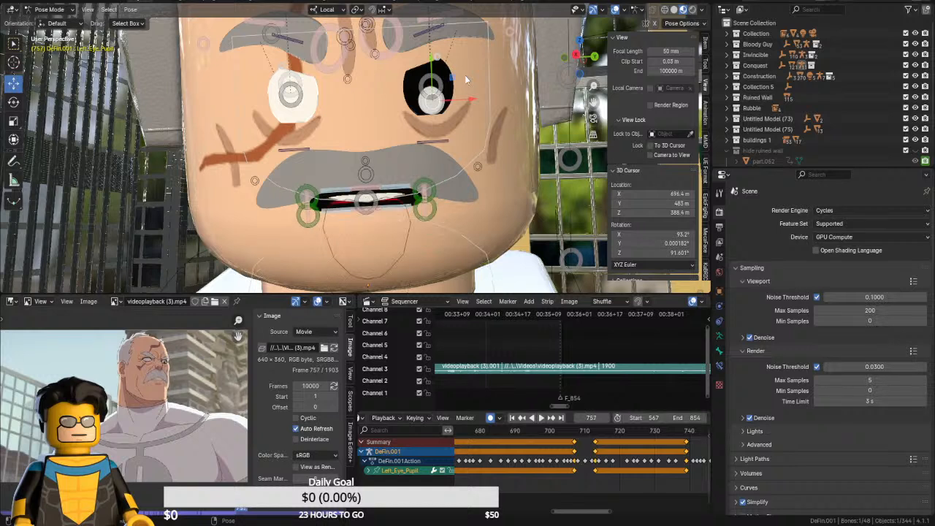
key(Right)
key(Right)
key(Right)
key(Right)
key(Right)
key(Right)
key(Right)
key(Right)
key(Right)
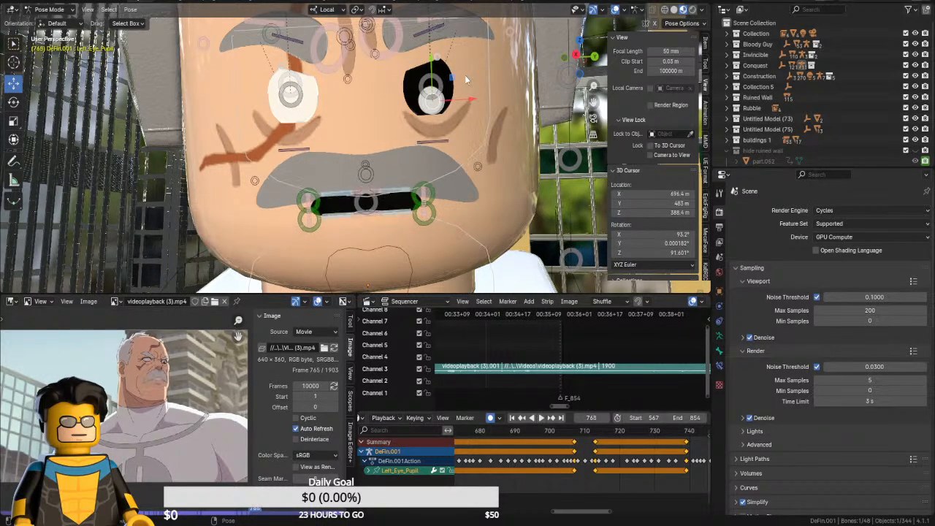
key(Right)
key(Right)
key(Right)
key(Right)
key(Right)
key(Right)
key(Right)
key(Right)
key(Right)
key(Right)
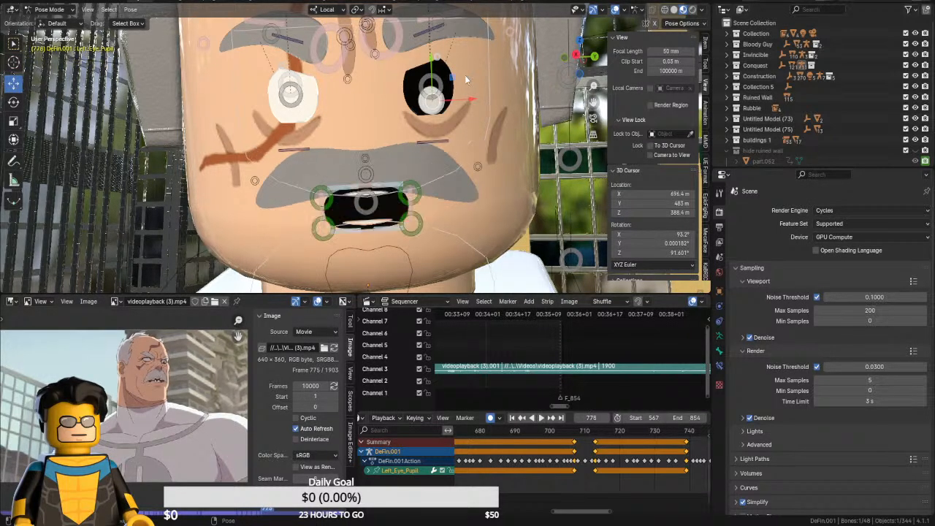
key(Right)
key(Right)
key(Right)
key(Right)
key(Right)
key(Right)
key(Right)
key(Right)
key(Right)
key(Right)
key(Right)
key(Right)
key(Right)
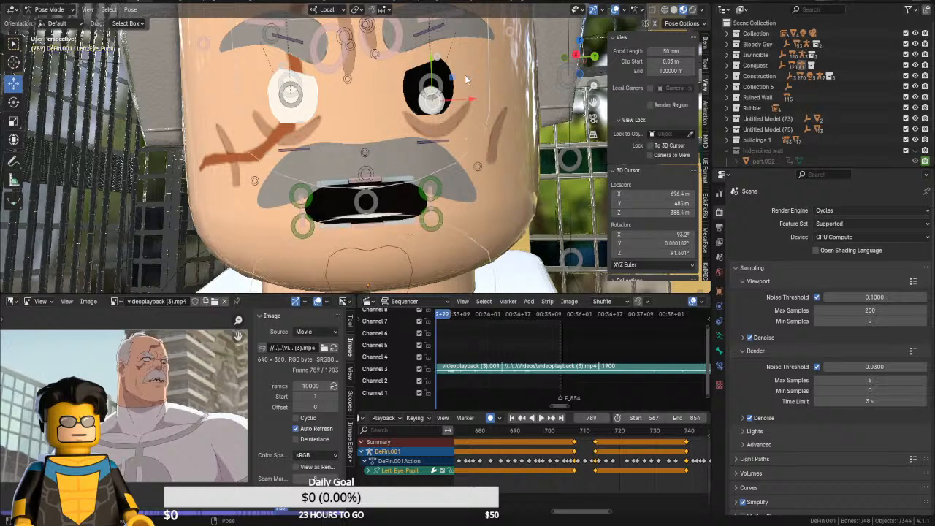
key(Right)
key(Right)
key(Right)
key(Right)
key(Right)
key(Right)
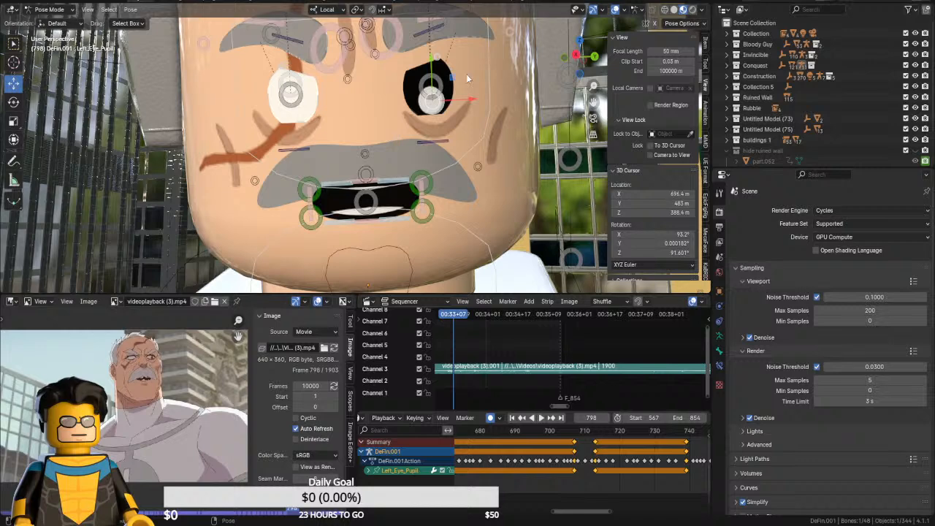
Step back to frame 795 and insert a keyframe holding the left eye pupil's pose
key(Left)
key(Left)
key(Left)
key(i)
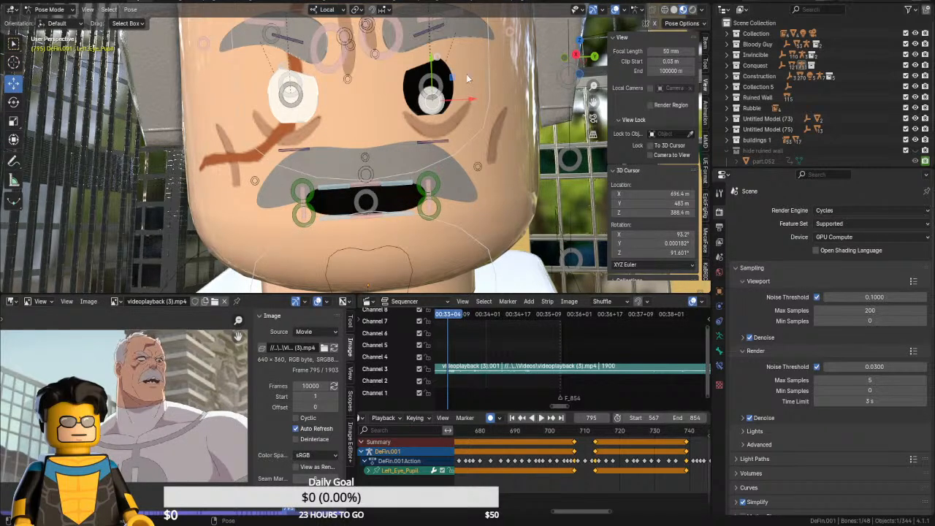
At frame 801, move the left eye pupil slightly outward and up to match the reference gaze
key(Right)
key(Right)
key(Right)
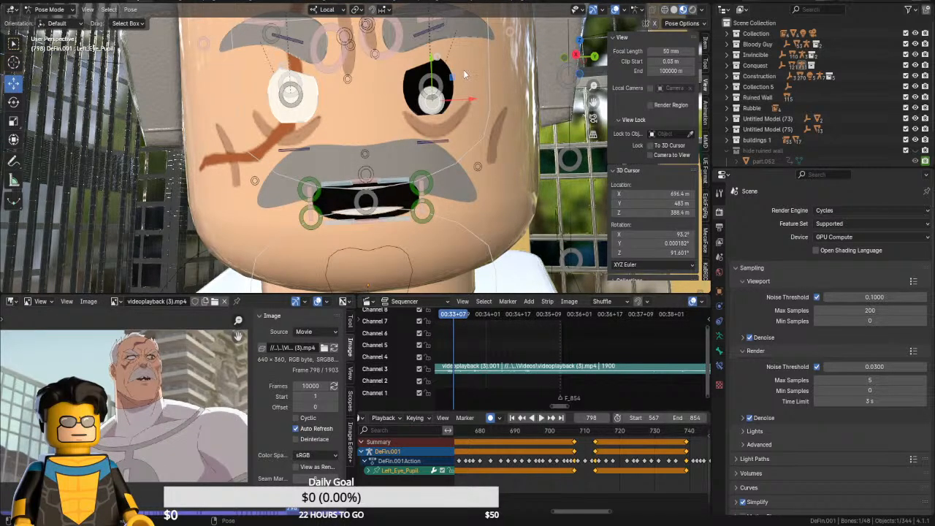
key(Right)
key(Right)
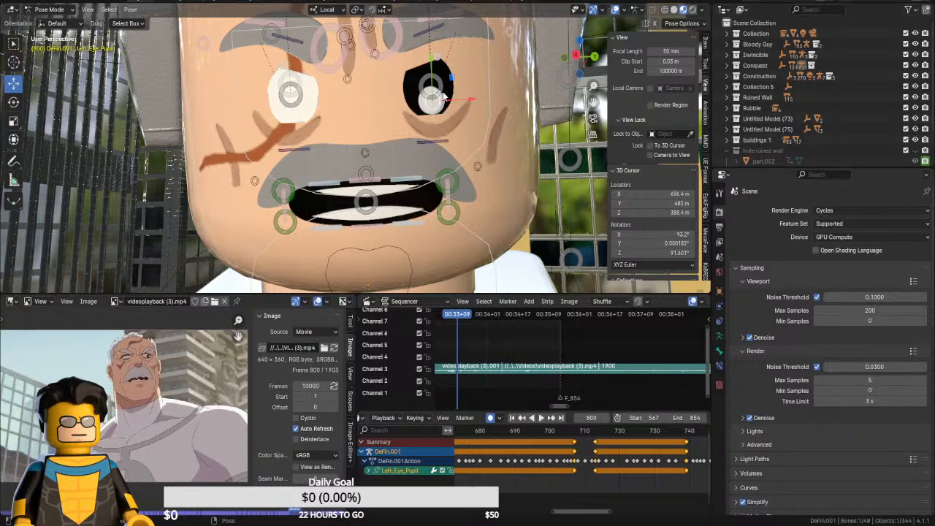
key(Right)
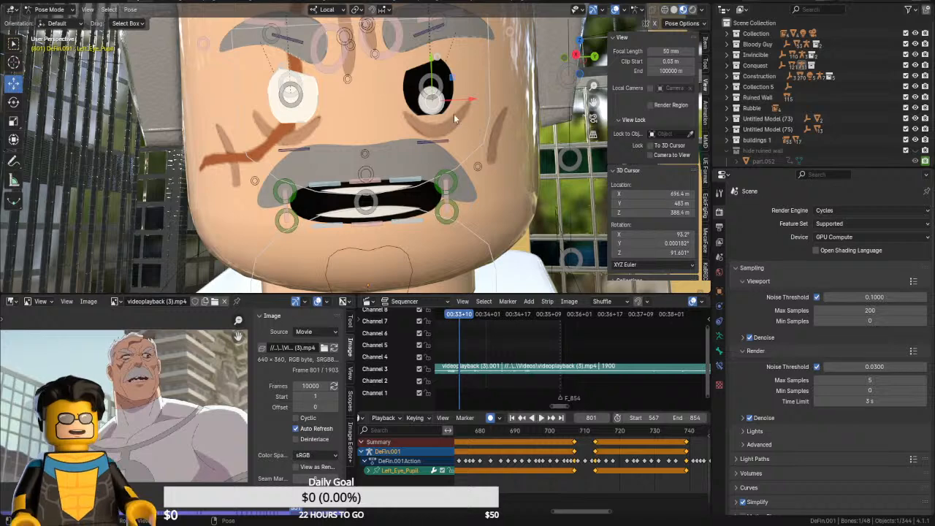
drag(469, 98, 477, 95)
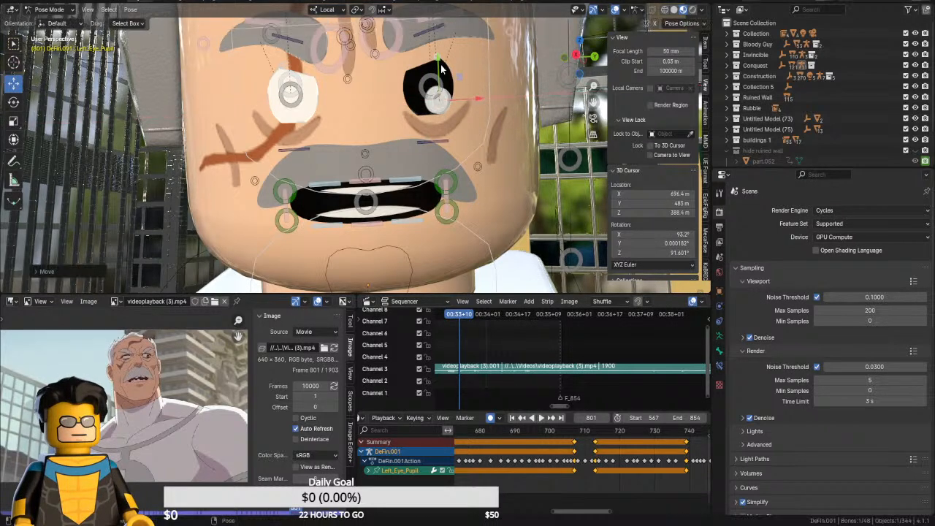
drag(440, 61, 440, 47)
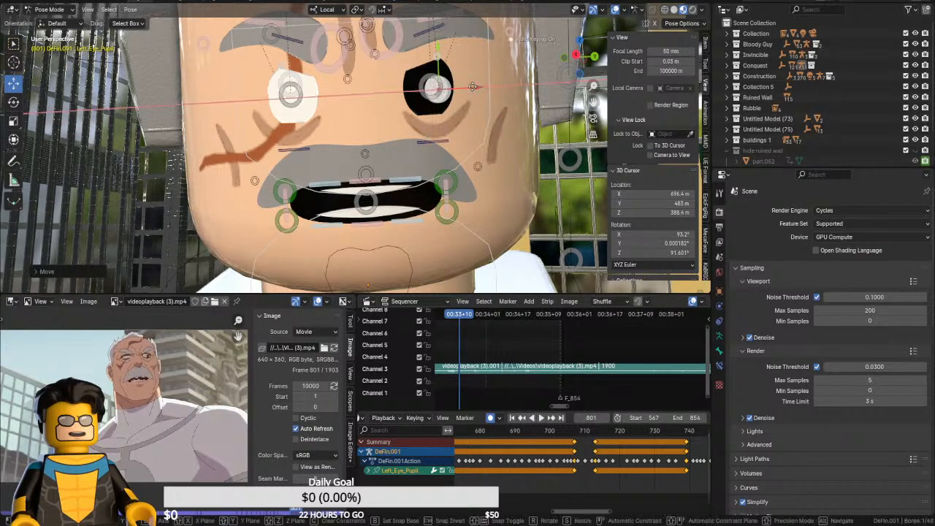
At frame 806, move the left eye pupil about 0.5 m inward along its local X axis
key(Right)
key(Right)
key(Right)
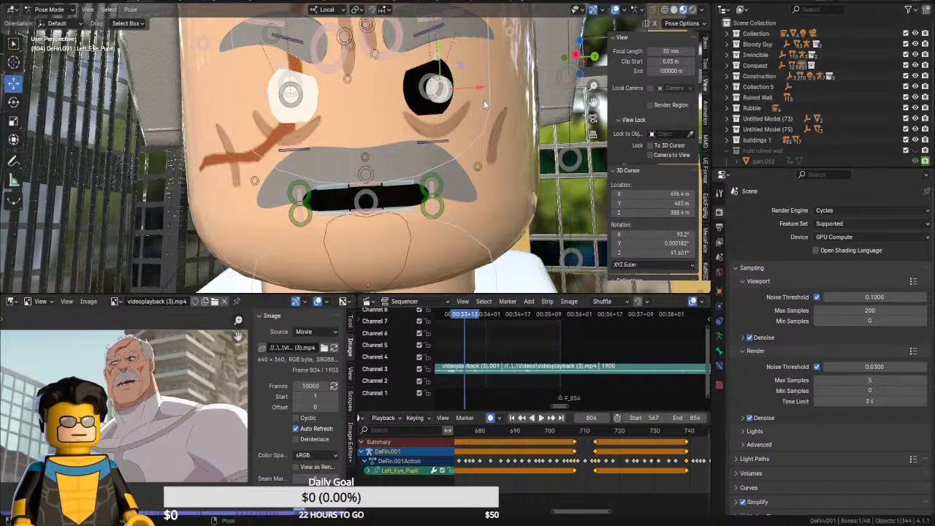
key(Right)
key(Right)
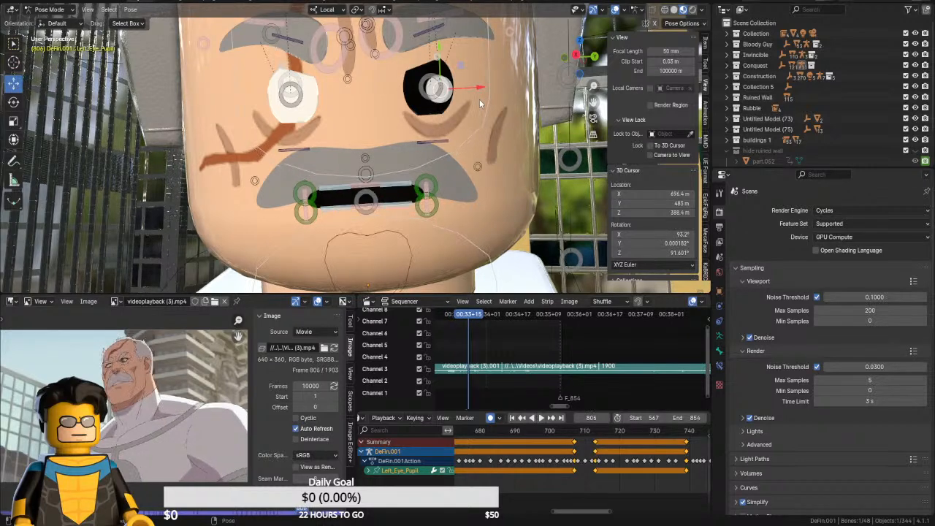
key(g)
key(x)
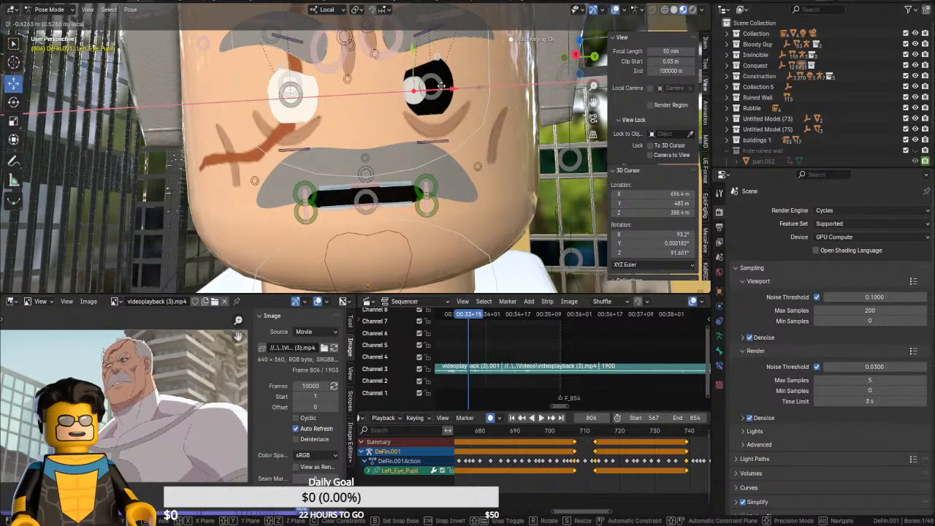
click(445, 89)
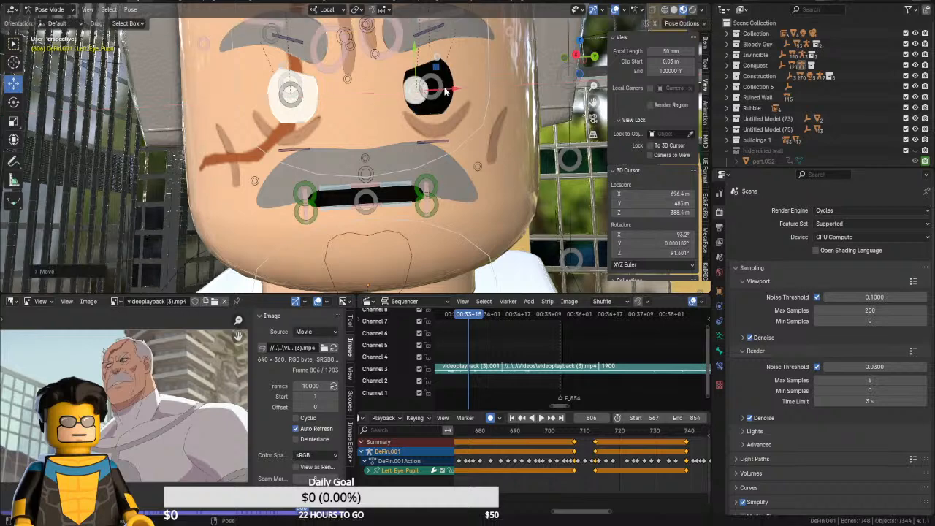
At frame 810, move the left eye pupil along its local X axis to the outer side of the eye
key(Right)
key(Right)
key(Right)
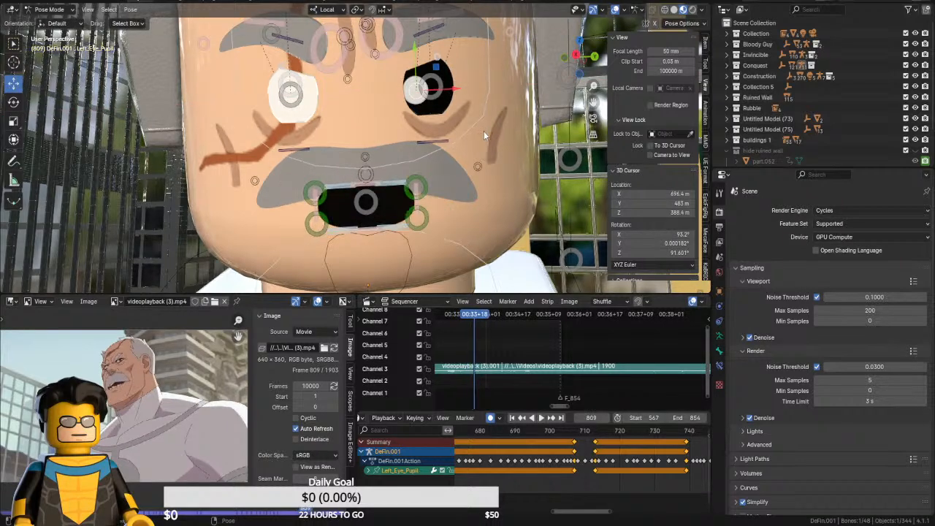
key(Right)
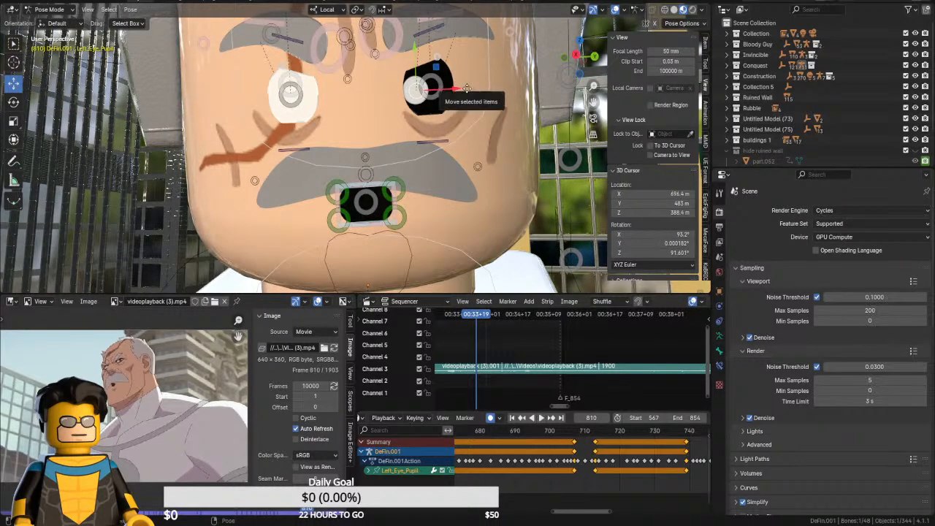
key(g)
key(x)
click(491, 88)
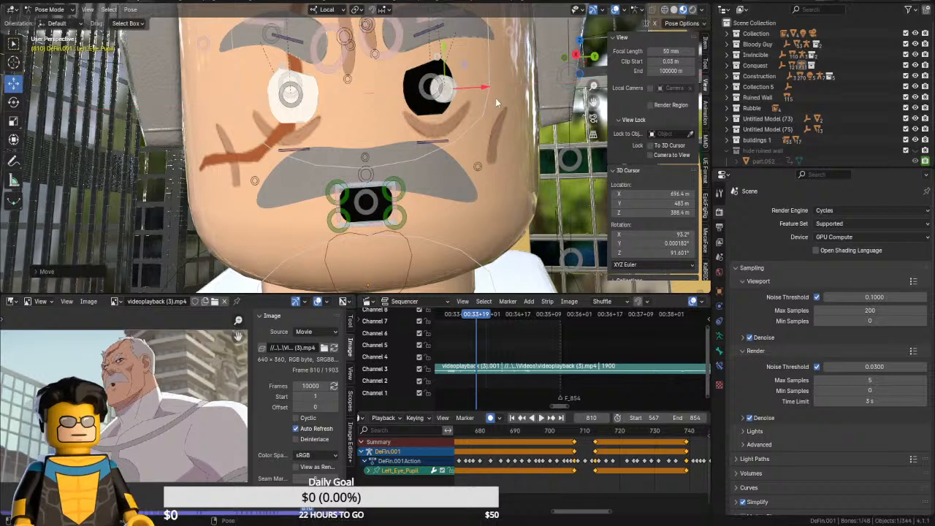
Play back the new eye motion past frame 810 and insert a left eye pupil keyframe at frame 835
ctrl+scroll(574, 434, right, 10)
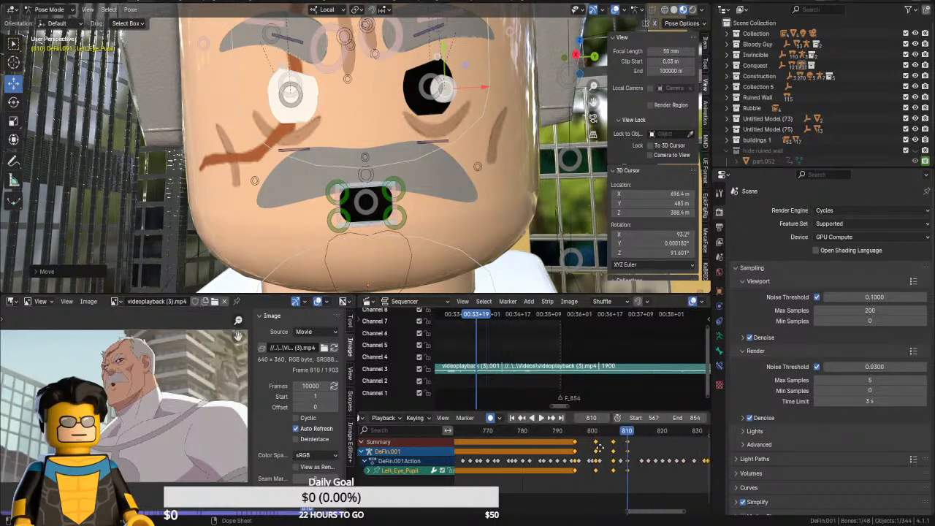
key(space)
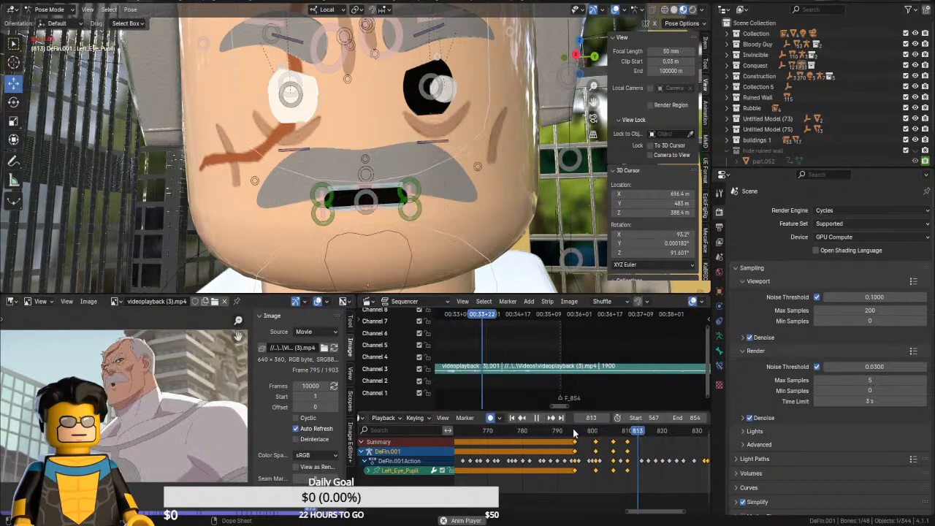
drag(575, 434, 656, 431)
middle_drag(619, 446, 535, 443)
key(space)
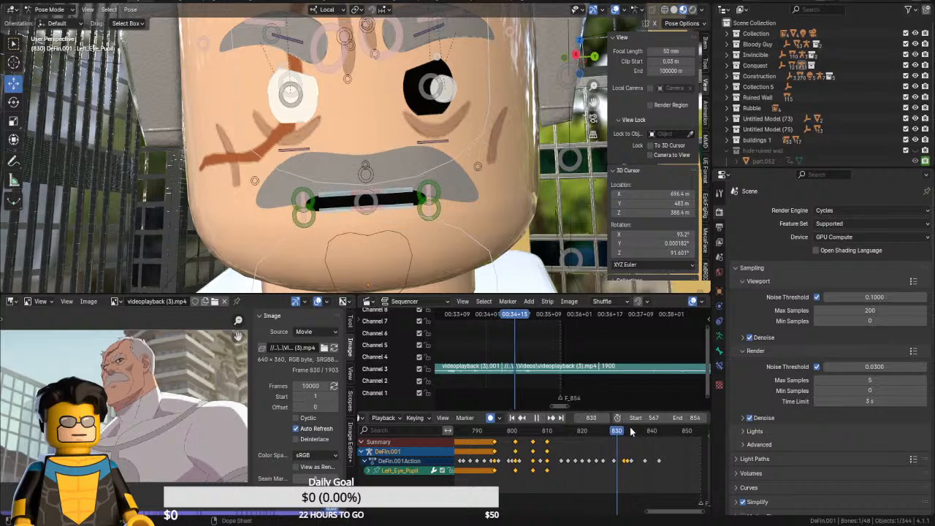
key(space)
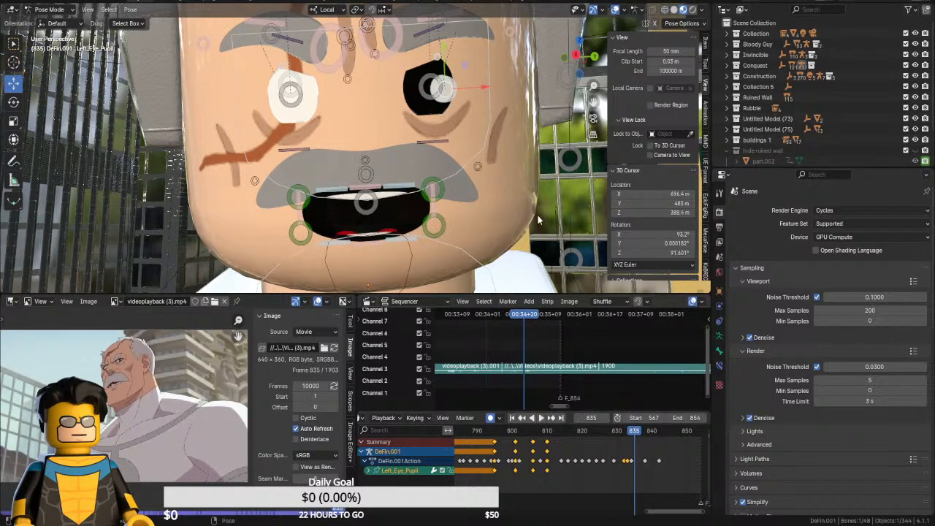
key(i)
key(space)
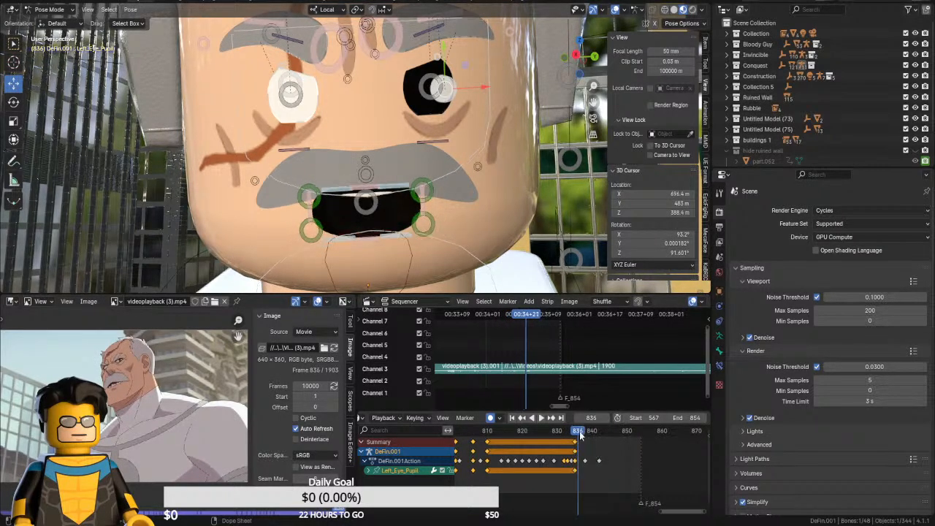
At frame 849, move the left eye pupil inward and down, and shift its preceding hold keyframe to frame 845
key(space)
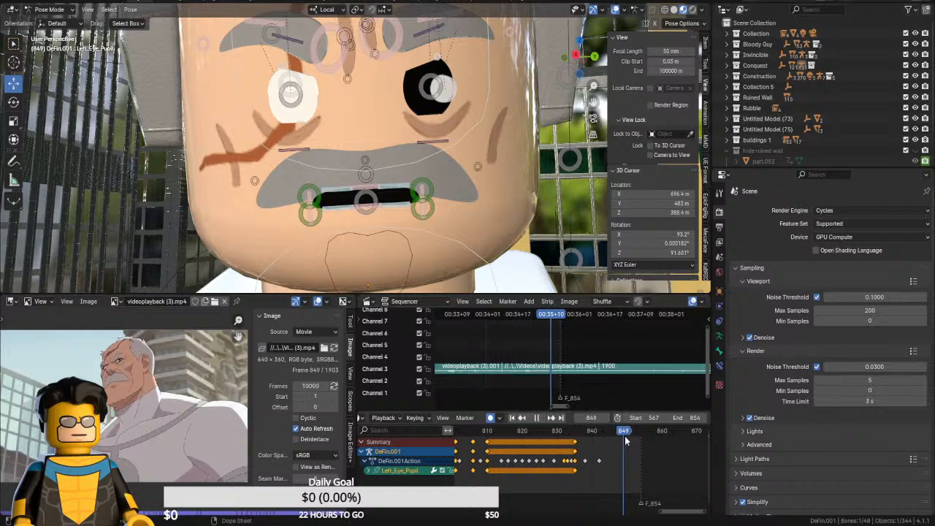
drag(481, 87, 466, 87)
drag(428, 56, 467, 99)
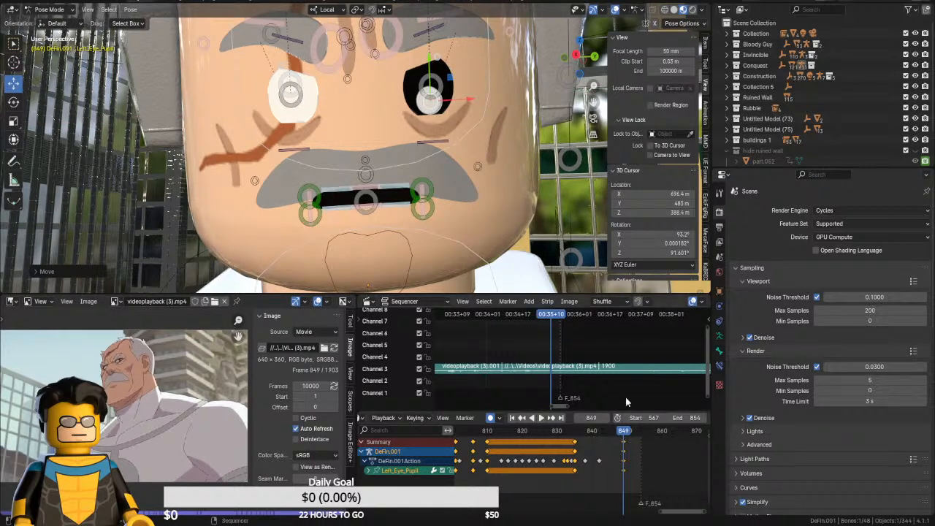
drag(580, 434, 611, 438)
Play back and scrub the left eye pupil motion from about frame 790 to the end, comparing it with the reference video
key(space)
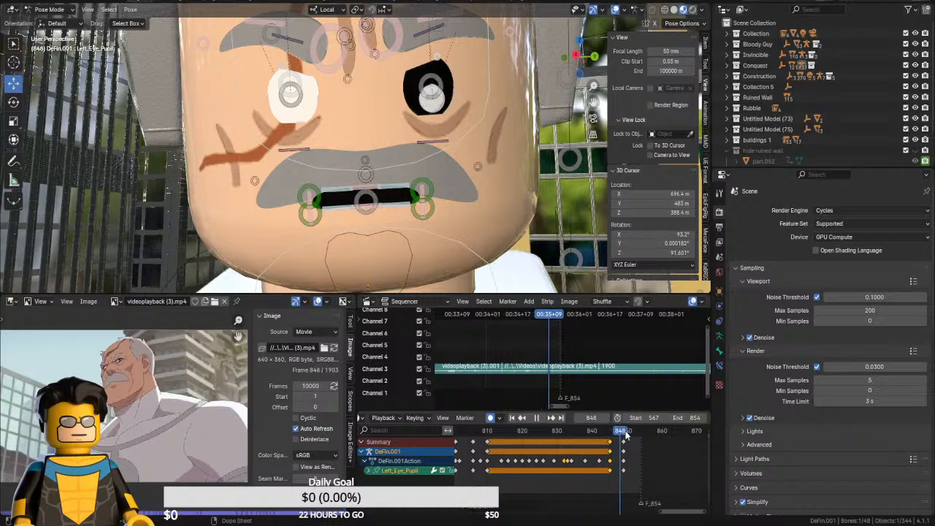
drag(637, 433, 644, 432)
ctrl+scroll(589, 435, left, 5)
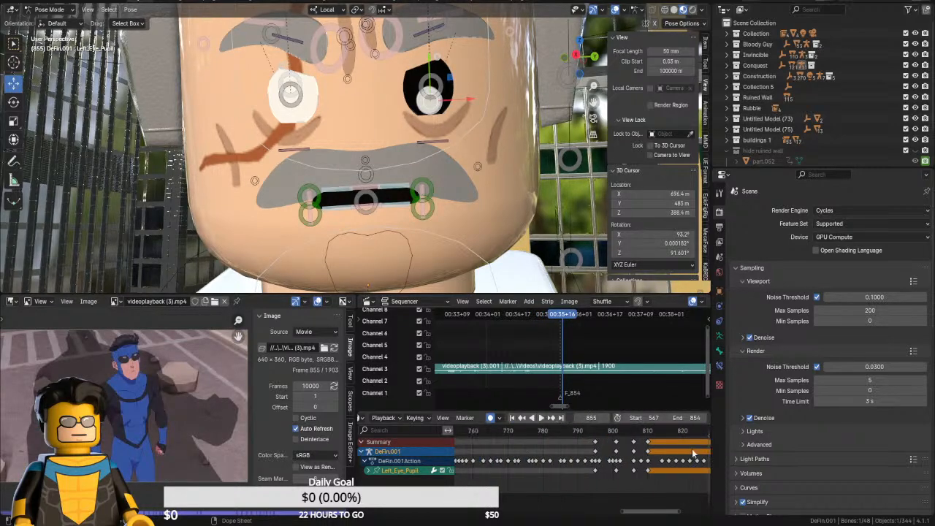
click(582, 432)
key(space)
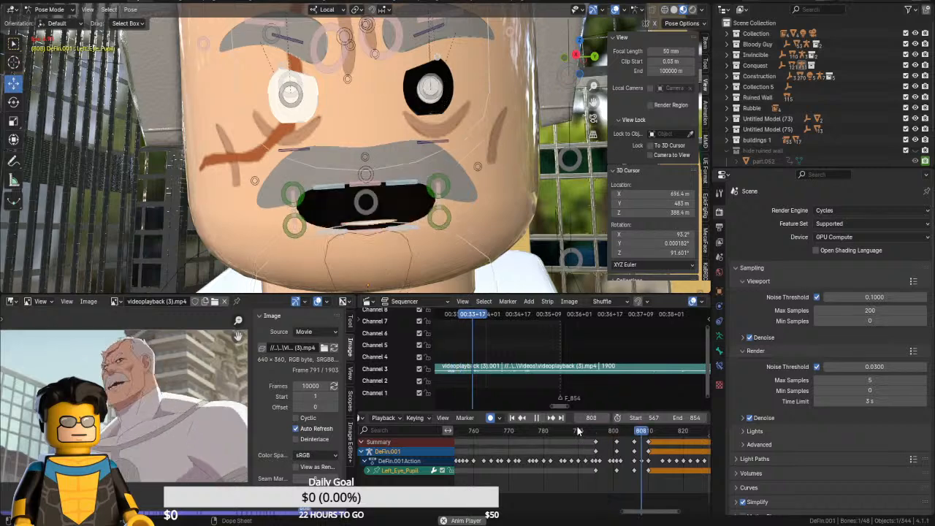
key(space)
click(595, 438)
click(596, 434)
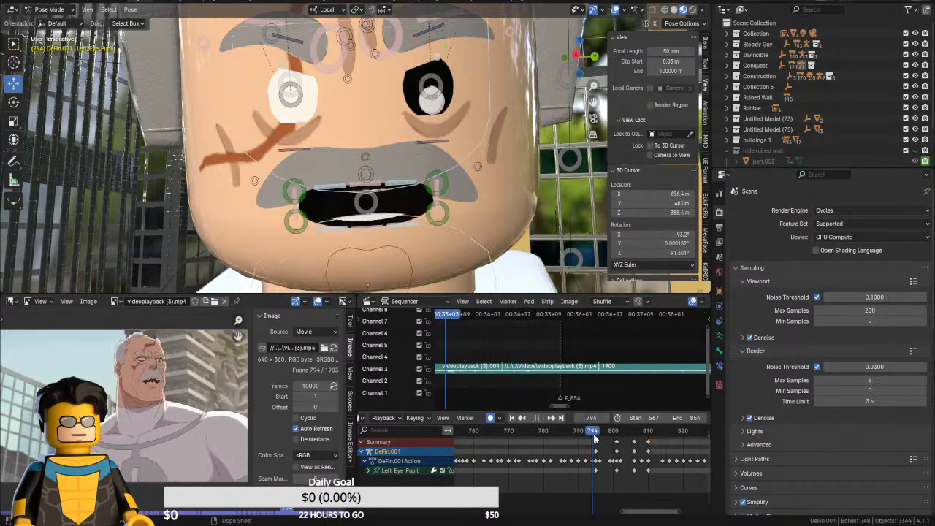
key(space)
key(space)
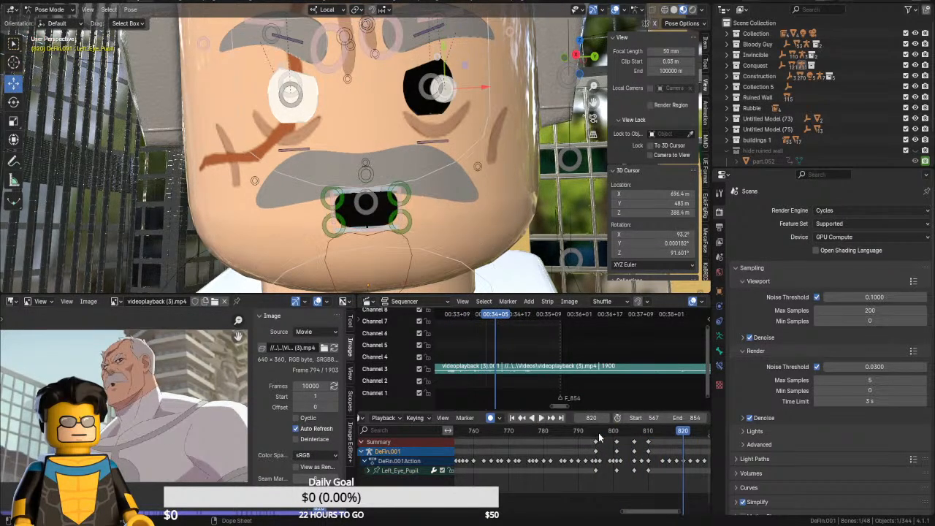
drag(597, 434, 624, 436)
Put the face rig back in Pose Mode and select the left eyebrow's EyebrowLM bone
key(ctrl+Tab)
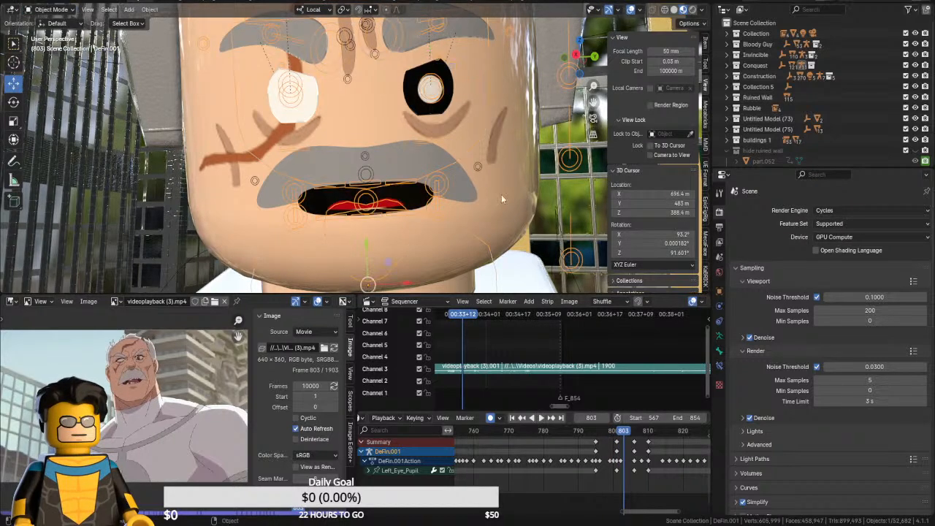
scroll(512, 218, down, 3)
scroll(489, 218, up, 2)
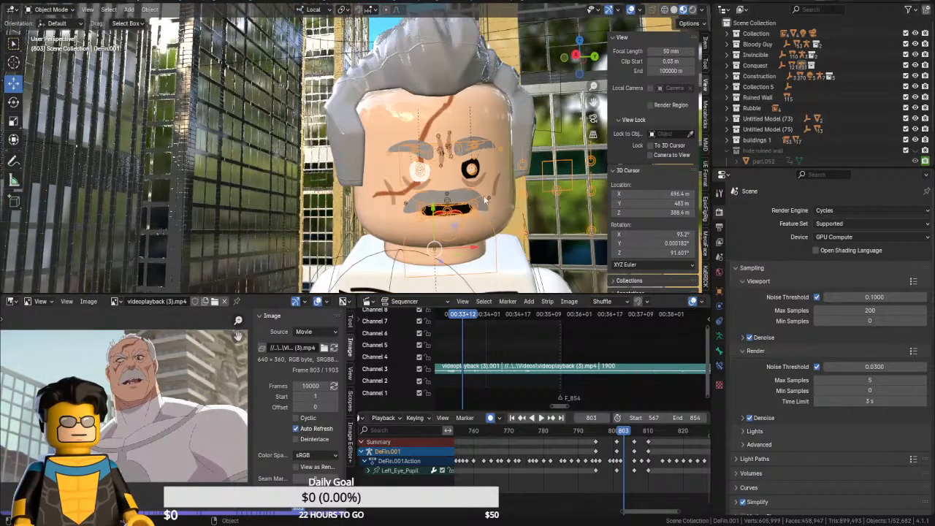
scroll(484, 198, up, 3)
click(49, 9)
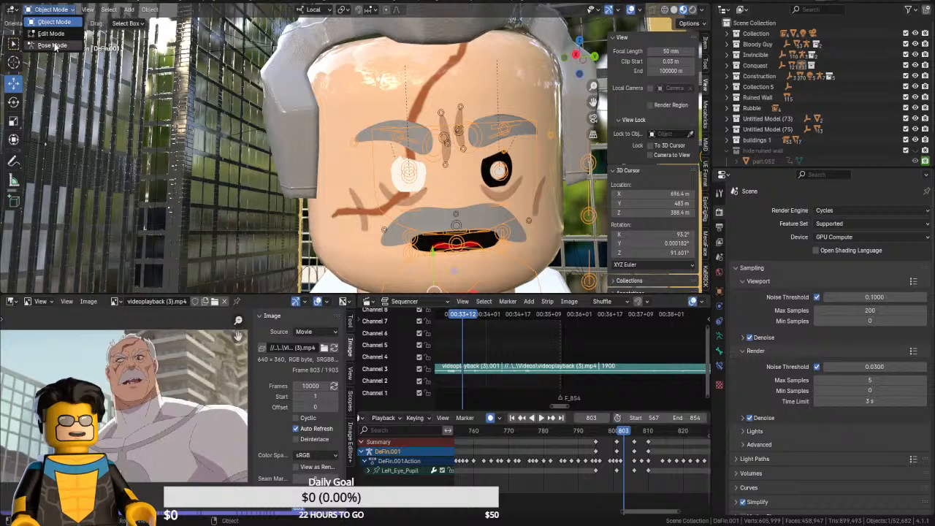
click(52, 45)
click(494, 134)
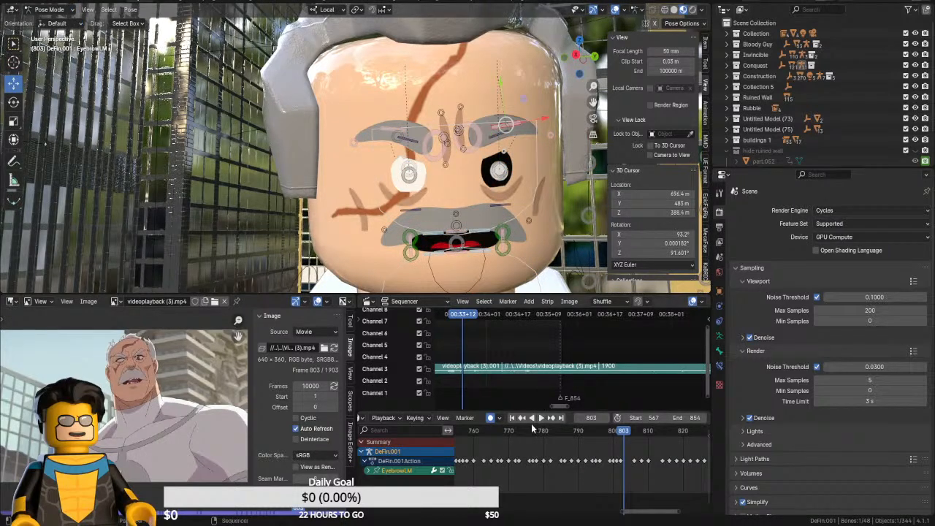
Play and scrub the shot from frame 658 to about 700 to examine the eyebrow movement in the reference video
ctrl+scroll(532, 430, left, 10)
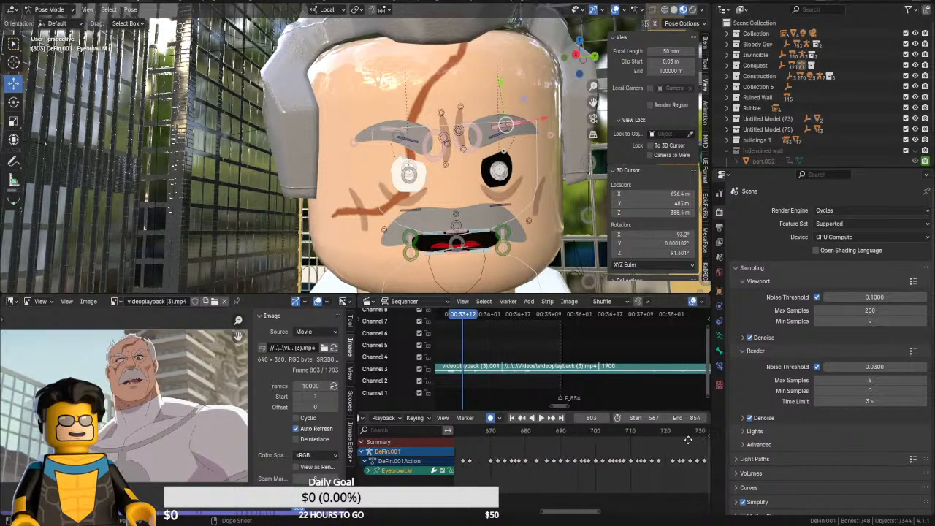
middle_drag(689, 440, 594, 443)
drag(587, 436, 630, 451)
middle_drag(629, 450, 705, 445)
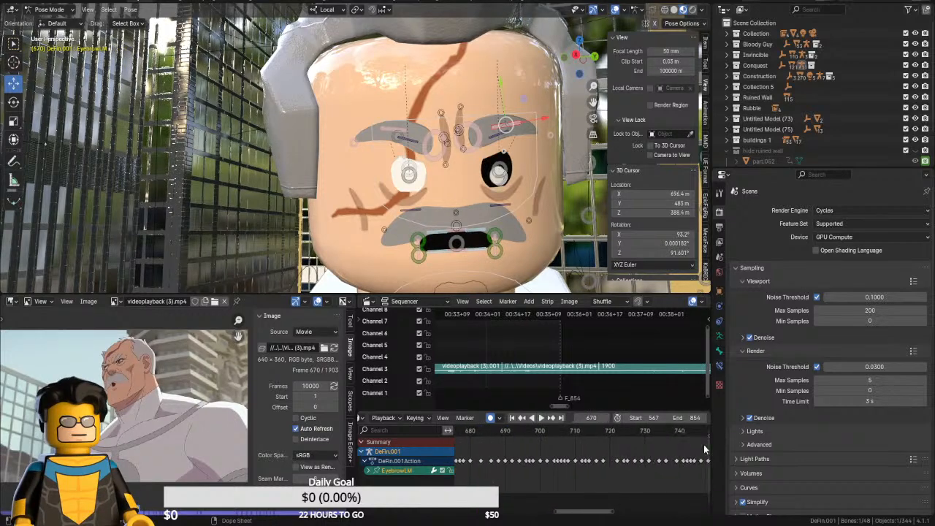
middle_drag(520, 450, 578, 454)
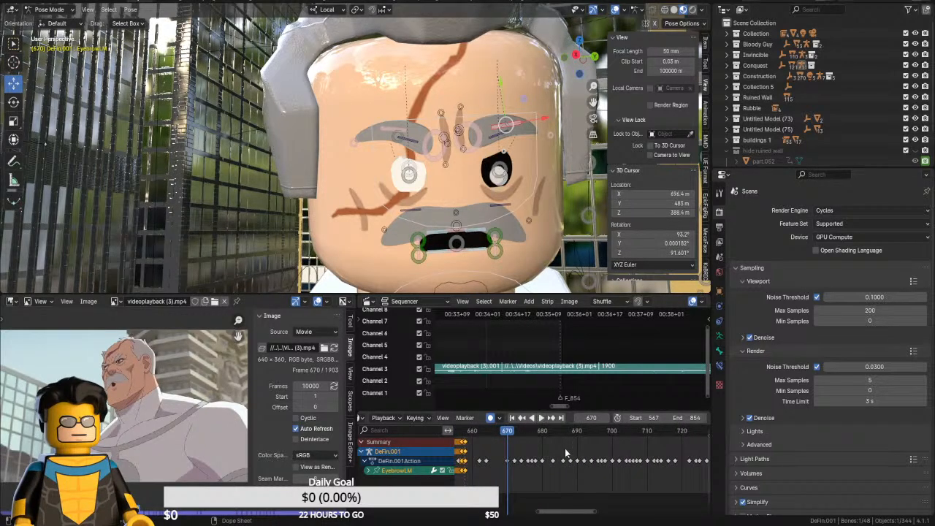
key(space)
key(space)
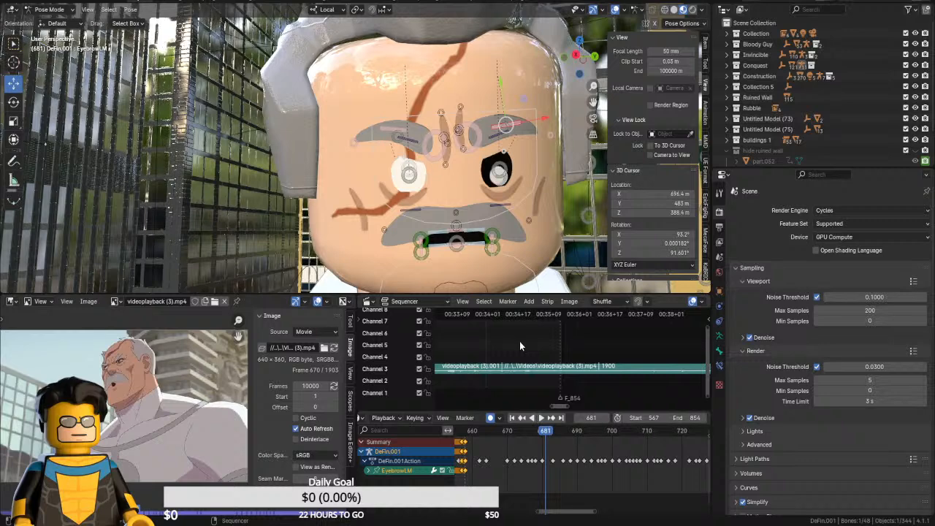
middle_drag(484, 479, 522, 461)
click(504, 434)
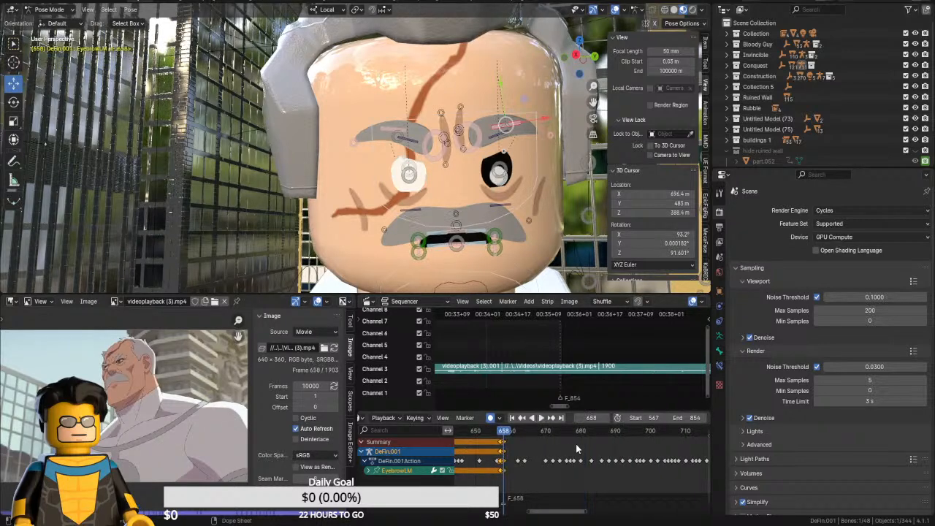
key(space)
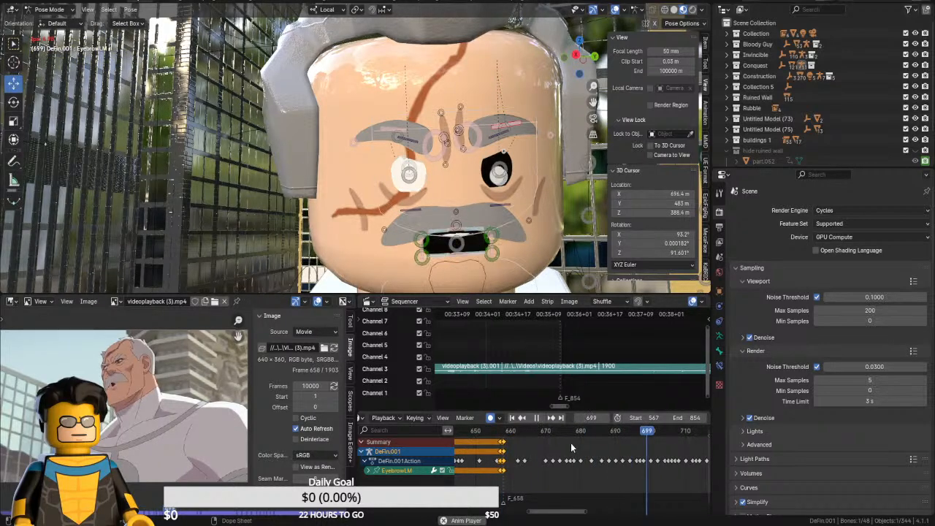
click(567, 432)
drag(567, 433, 600, 434)
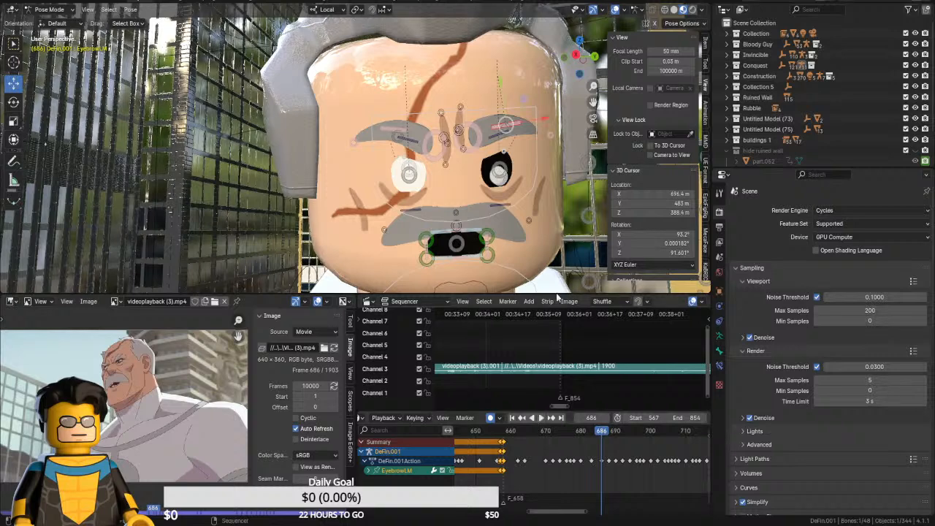
Insert a keyframe at frame 683 for both eyebrow bones, EyebrowLM and EyebrowRM
key(Left)
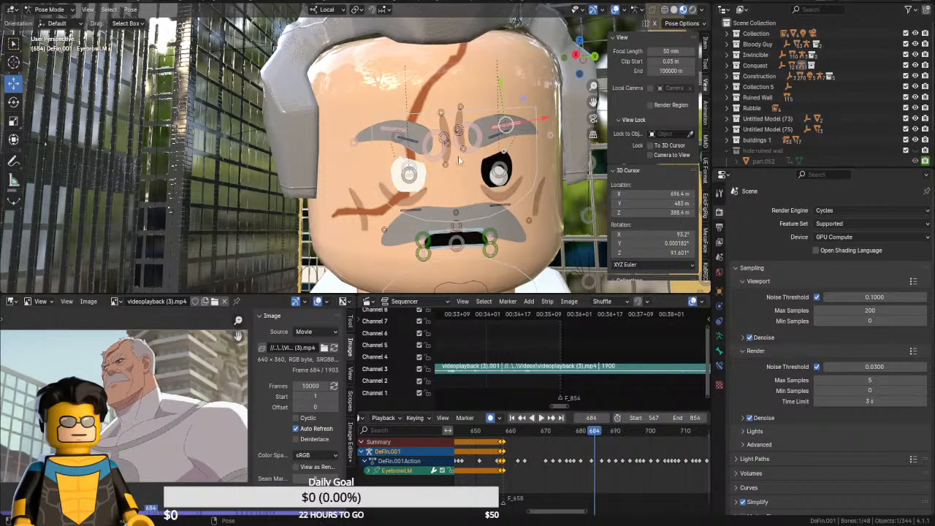
key(Left)
shift+click(404, 133)
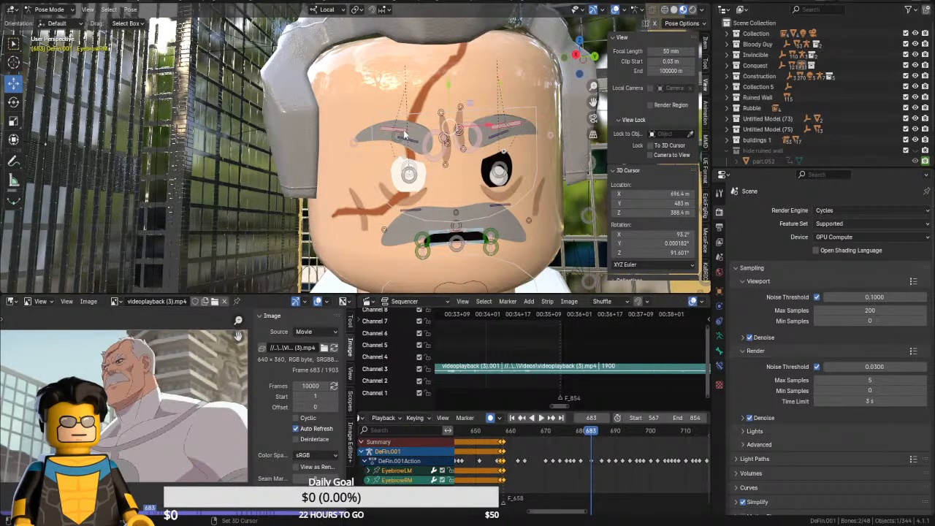
key(i)
At frame 688, raise both eyebrow bones about 0.14 m along their local Y axis
key(Right)
key(Right)
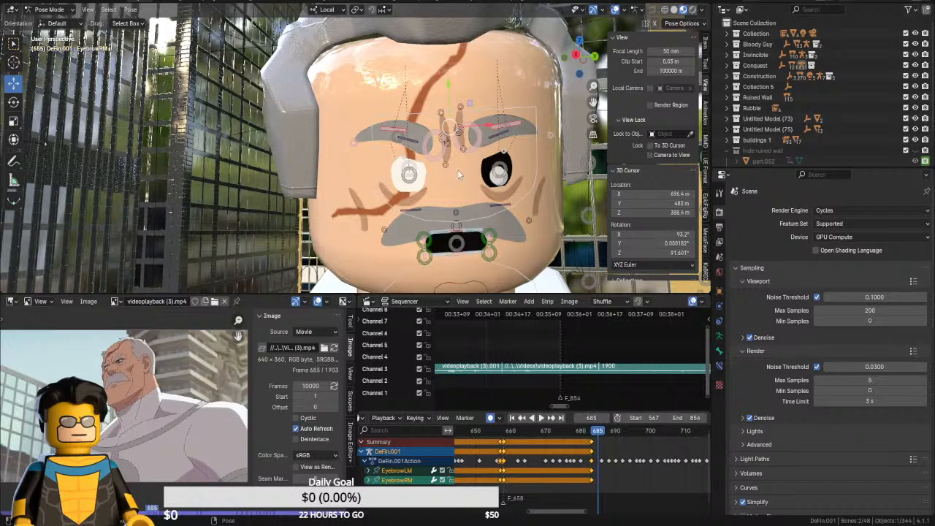
key(Right)
key(Right)
key(Right)
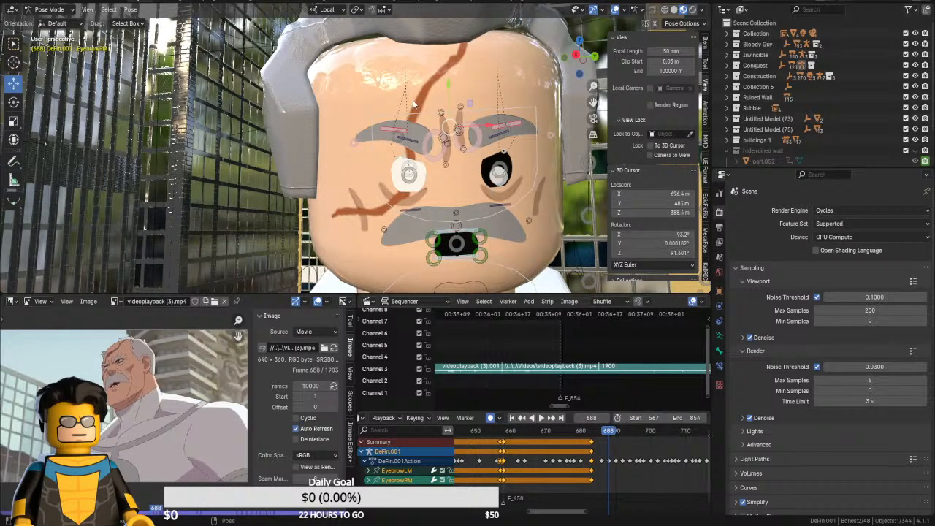
key(g)
key(y)
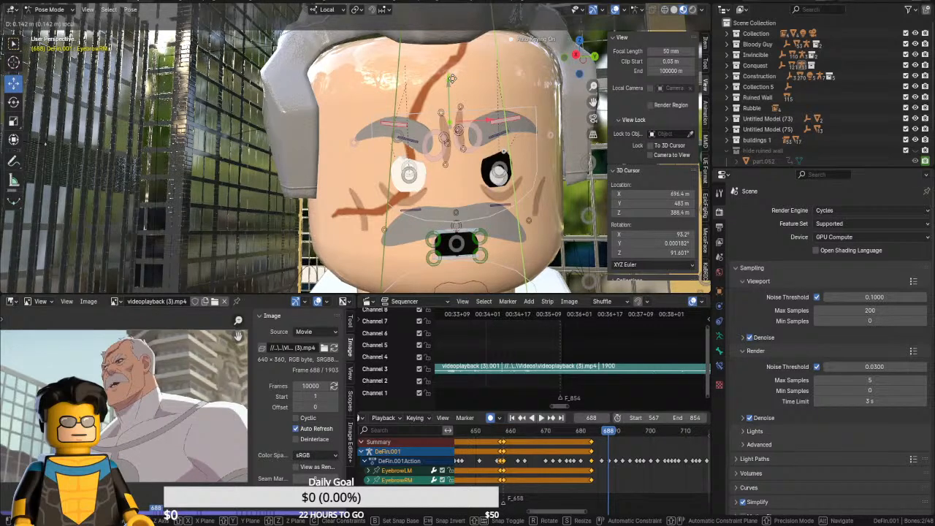
click(452, 78)
Key both eyebrows back at their resting position at frame 691 and shift the raise's starting keyframe to frame 686
key(Right)
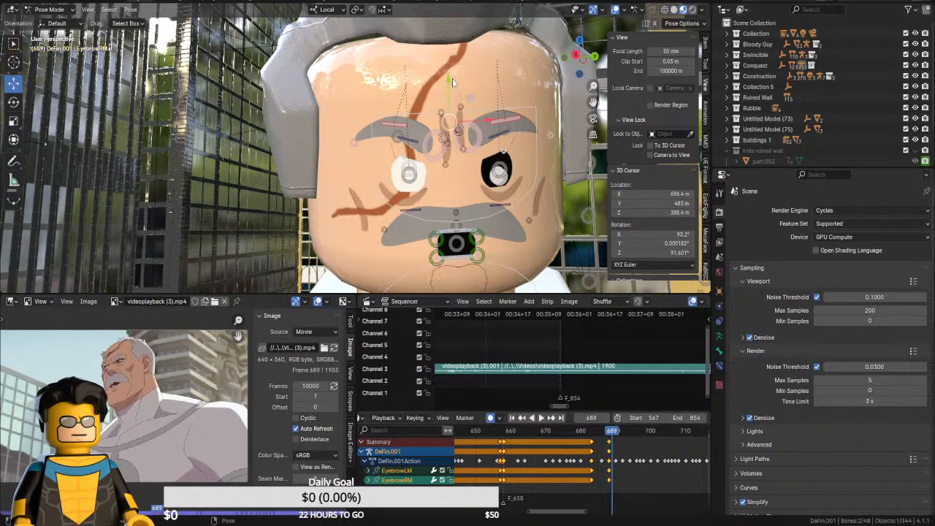
key(Right)
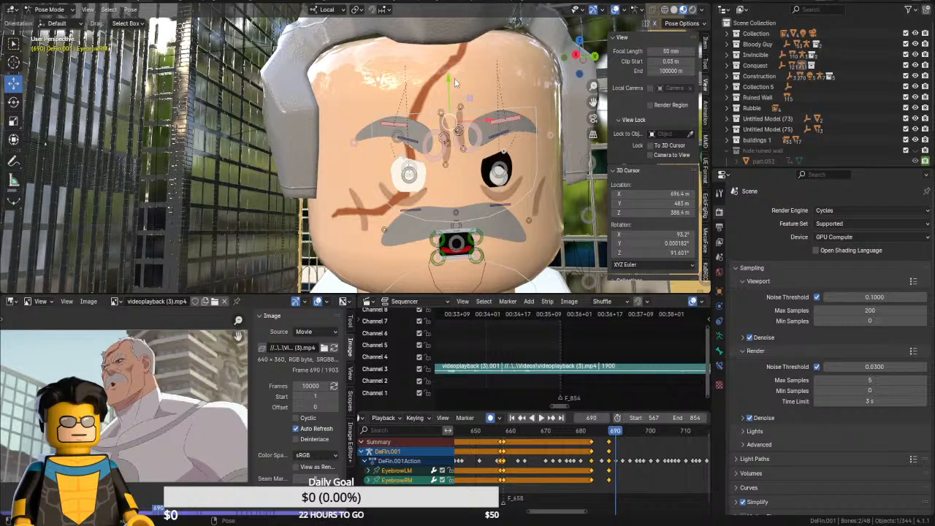
key(Right)
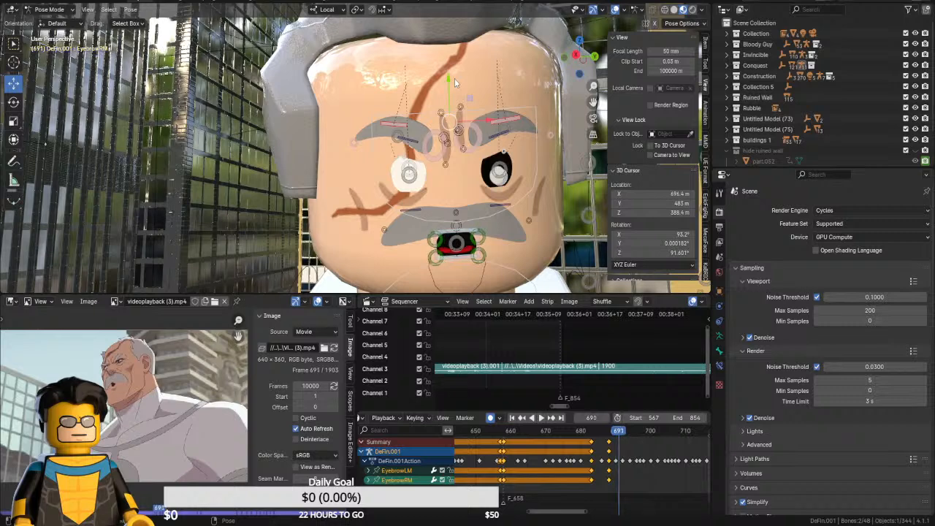
drag(591, 436, 650, 434)
click(592, 432)
click(592, 441)
Review the reference from frame 700 to about 719 and insert a keyframe at frame 707 for bones EyebrowL and EyebrowR
middle_drag(651, 434, 572, 448)
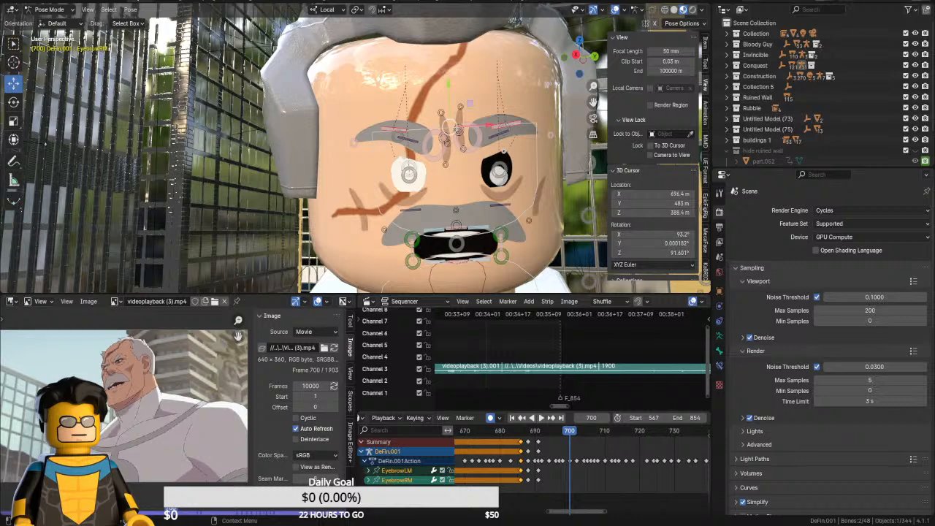
middle_drag(570, 439, 514, 439)
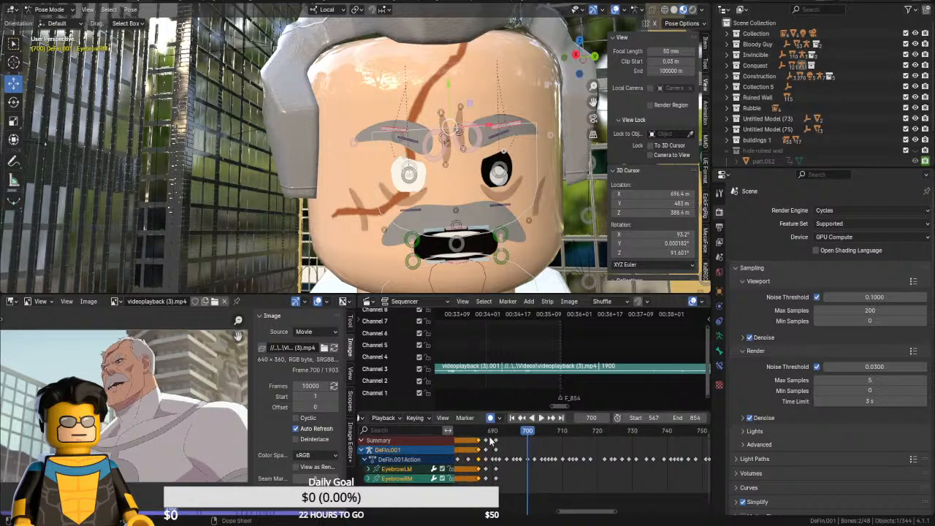
key(space)
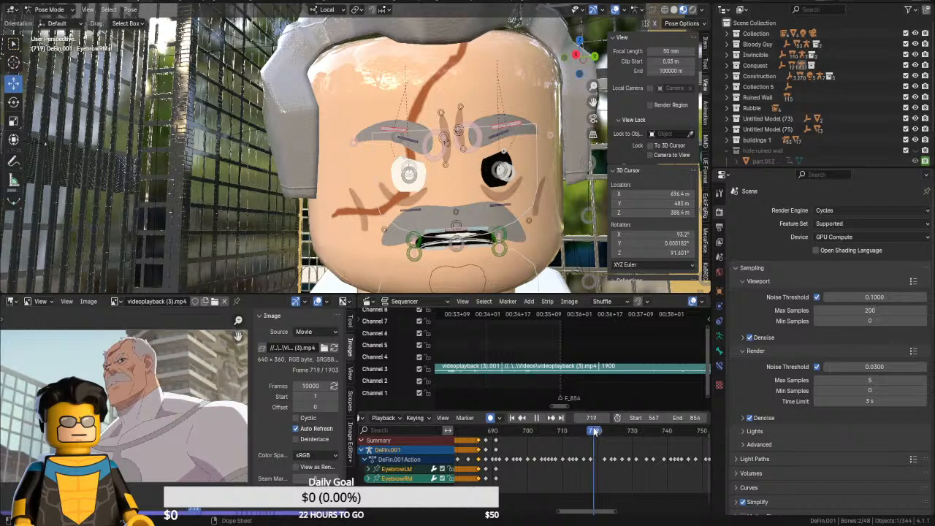
key(space)
drag(582, 431, 559, 431)
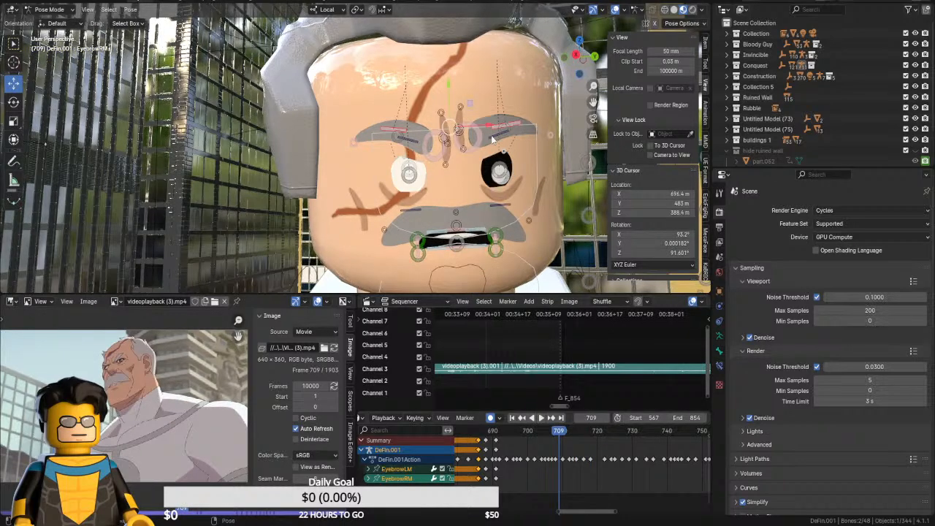
click(511, 132)
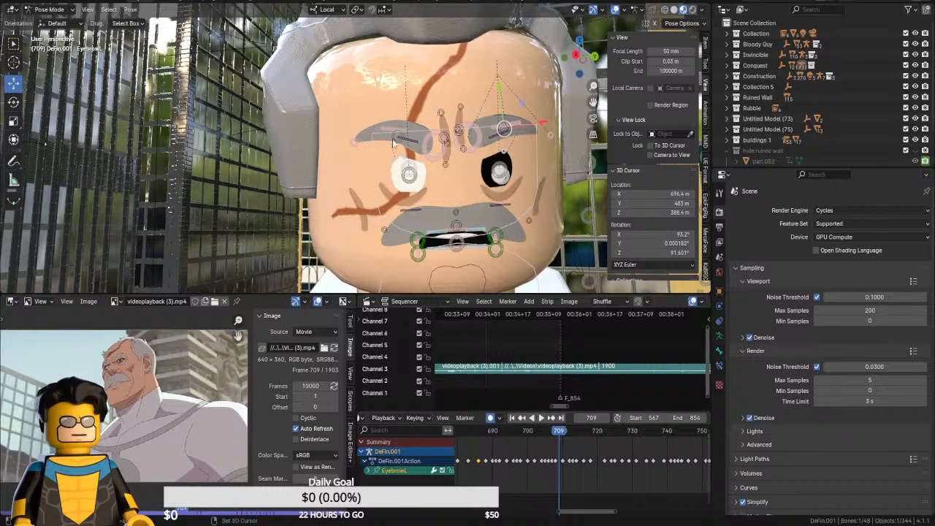
shift+click(503, 130)
key(Left)
key(Left)
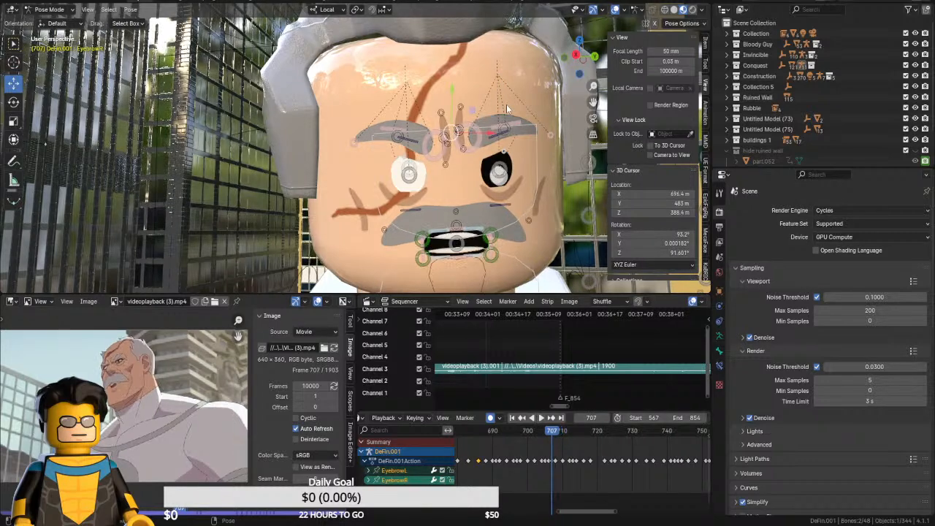
key(i)
At frame 714, raise the EyebrowL and EyebrowR bones slightly along their local Y axis
key(Right)
key(Right)
key(Right)
key(Right)
key(Right)
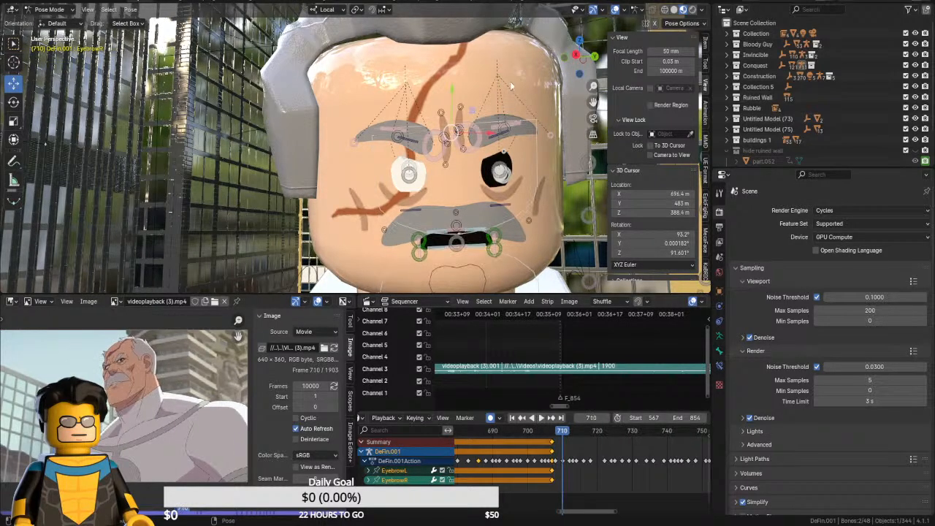
key(Right)
key(Right)
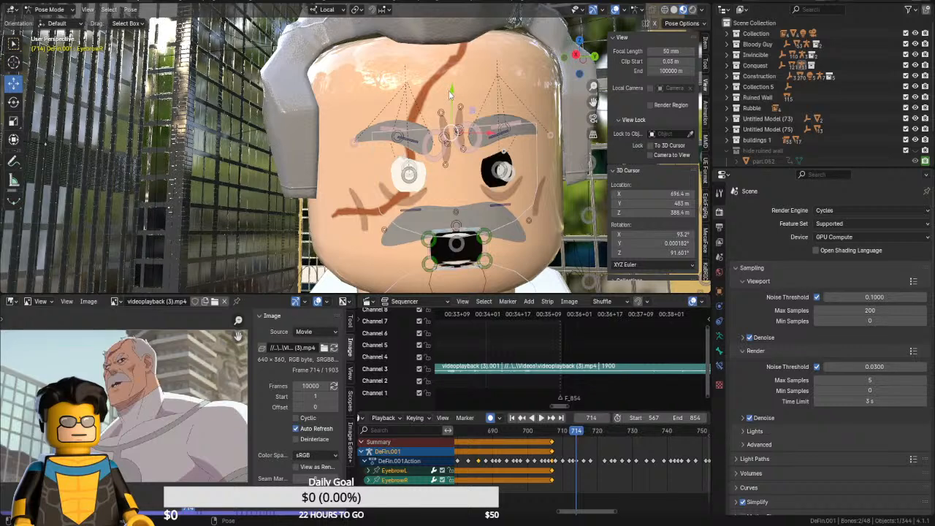
mouse_move(452, 90)
mouse_down()
mouse_move(459, 82)
mouse_move(466, 85)
mouse_move(454, 89)
mouse_move(464, 89)
mouse_up()
key(Right)
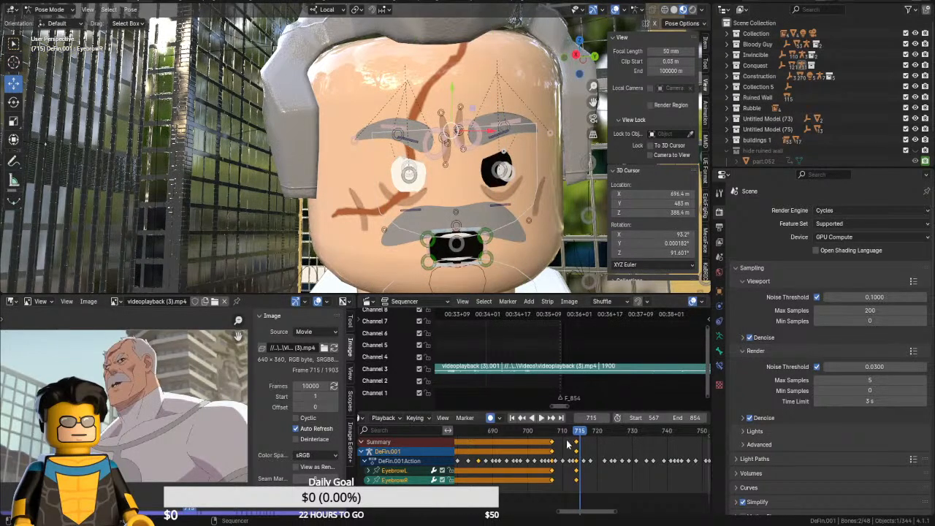
Shift the eyebrows' starting keyframe to frame 711 and raise both eyebrow bones slightly along their local Y axis at frame 722
drag(553, 444, 569, 440)
key(space)
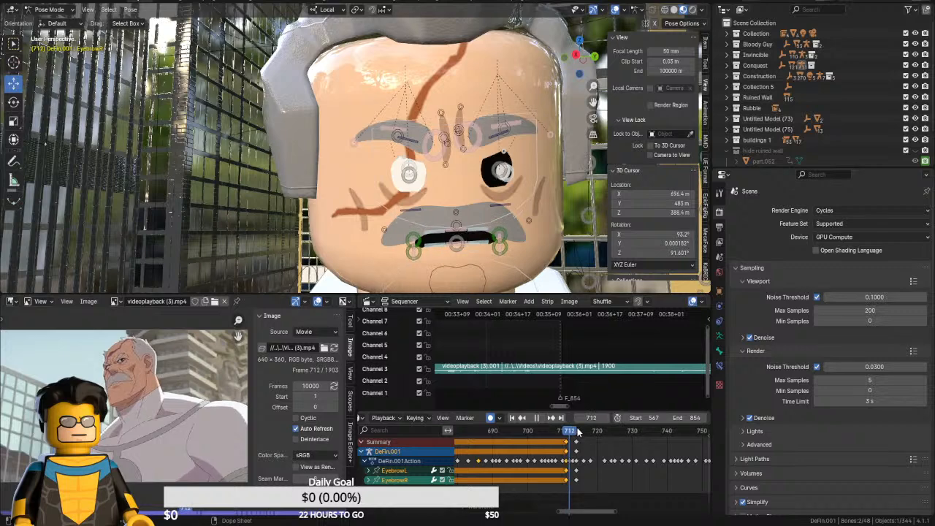
key(space)
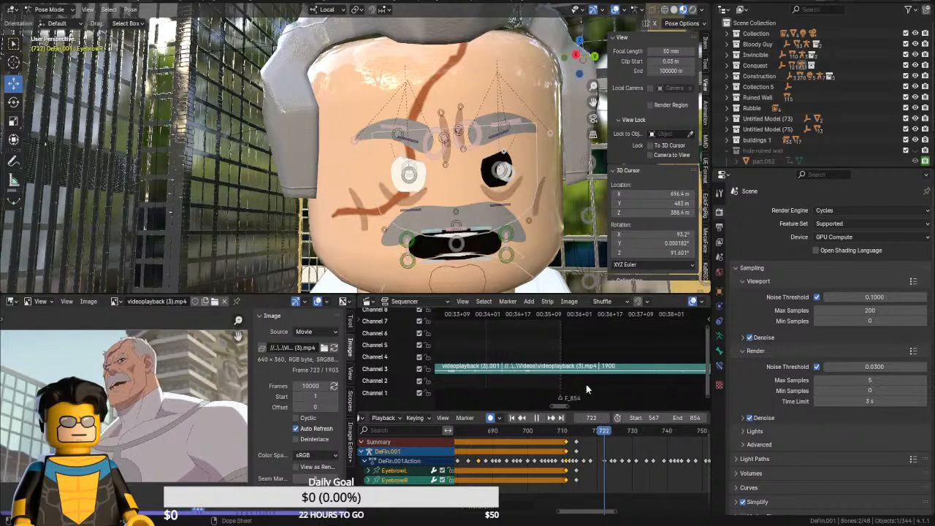
drag(454, 88, 454, 82)
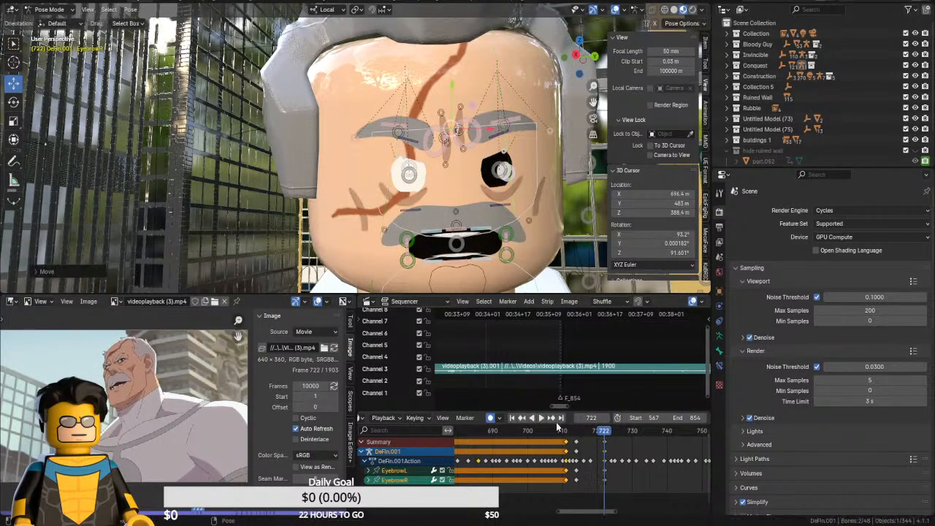
Duplicate the eyebrow keyframes from frame 711 to frame 730 so both brows return to their resting position
key(space)
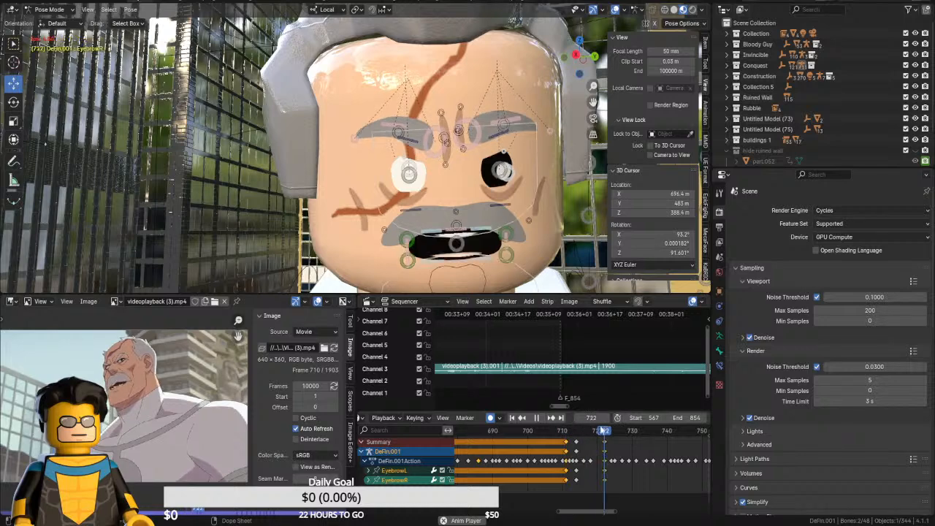
middle_drag(637, 457, 545, 455)
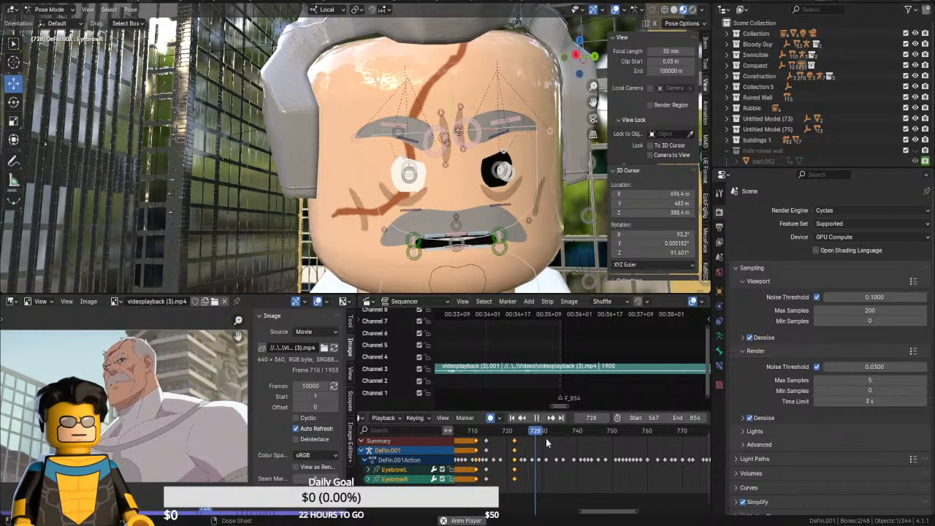
key(space)
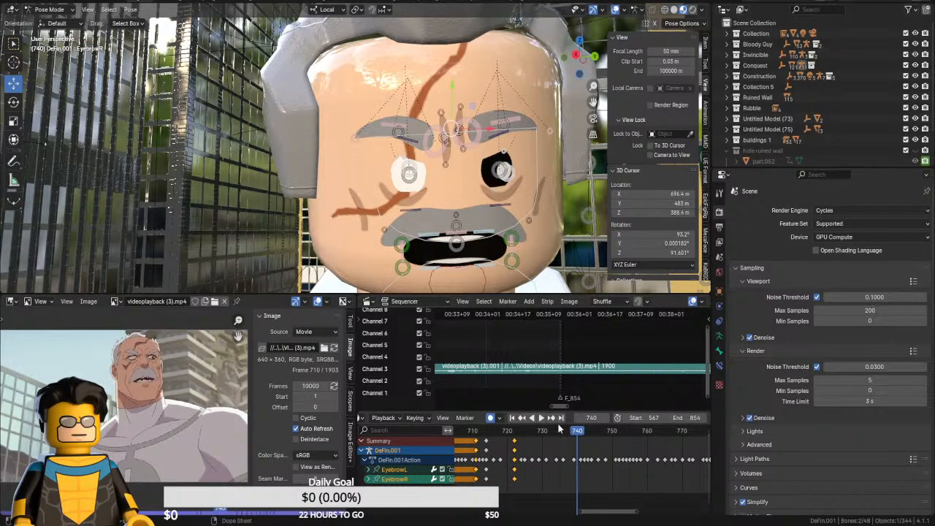
key(space)
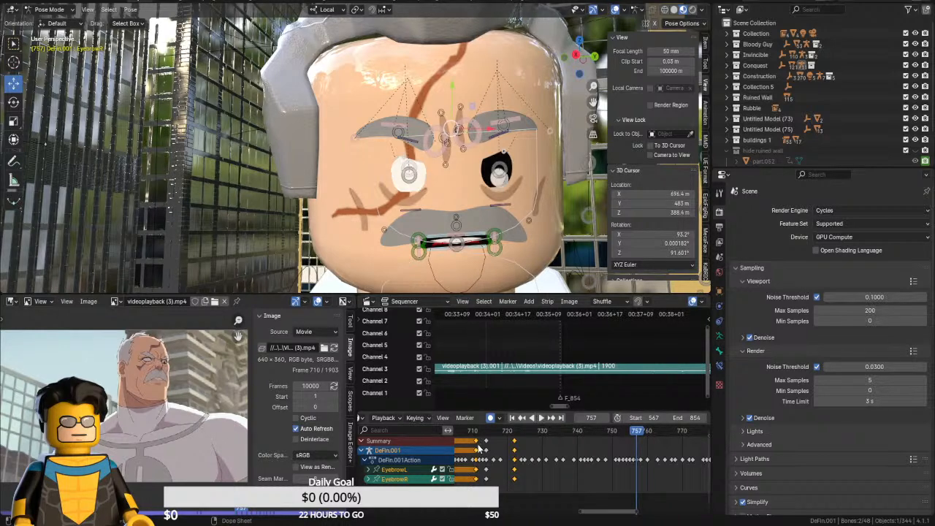
click(476, 442)
key(shift+d)
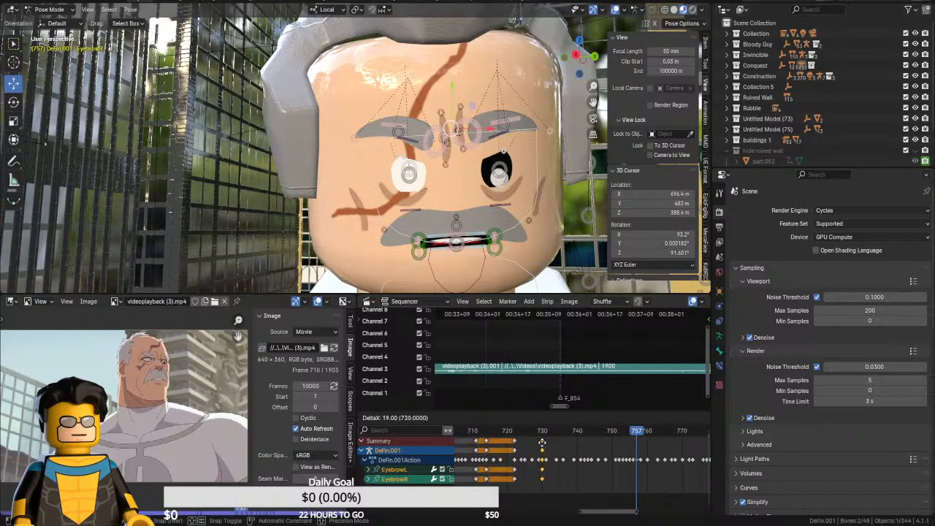
click(543, 443)
Review the eyebrow motion against the reference video from about frame 722 through to frame 854
click(512, 435)
key(space)
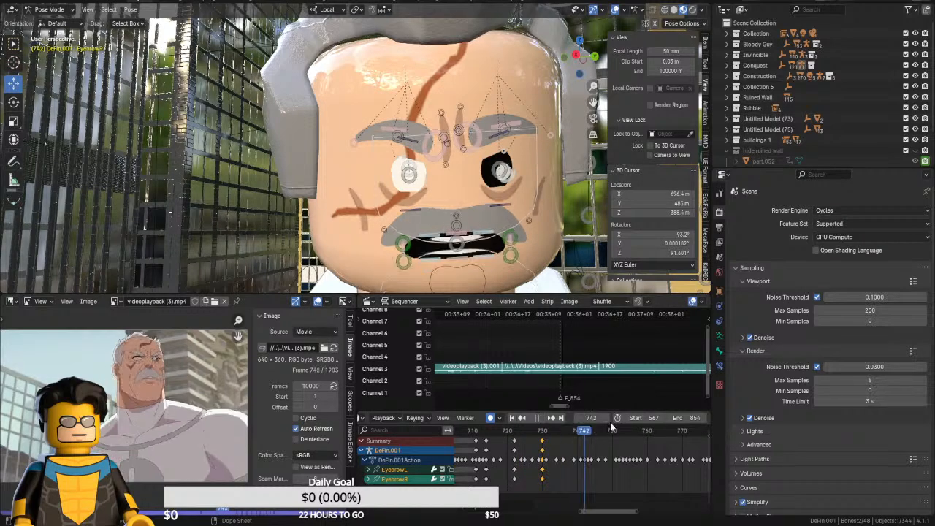
key(space)
middle_drag(564, 443, 465, 443)
key(space)
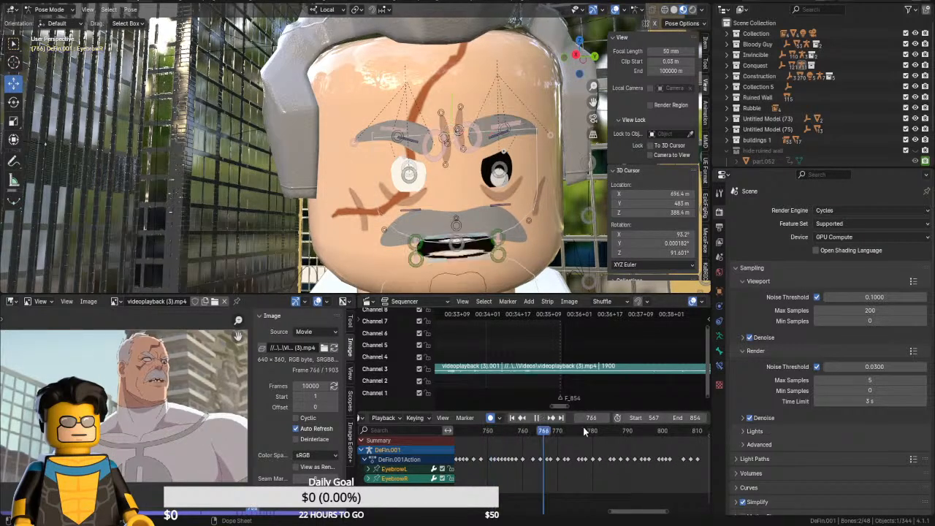
key(space)
middle_drag(559, 455, 440, 453)
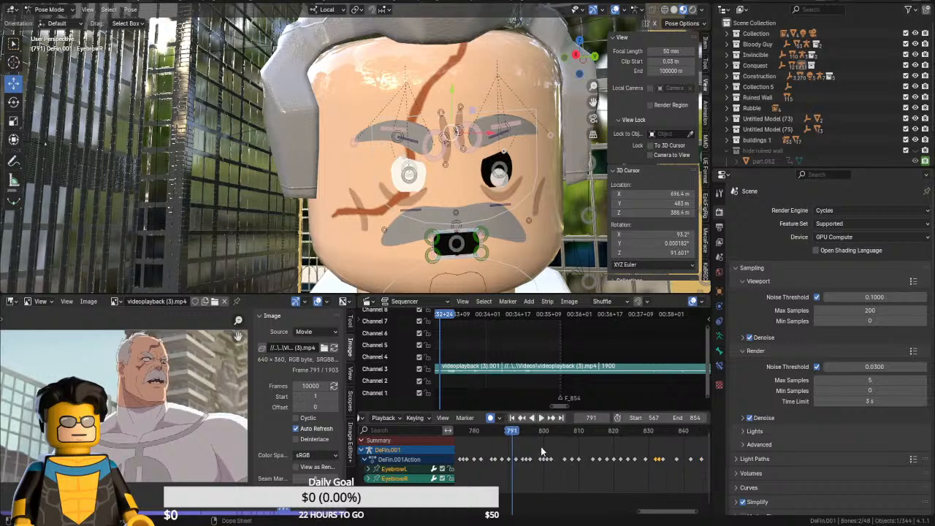
drag(516, 441, 647, 434)
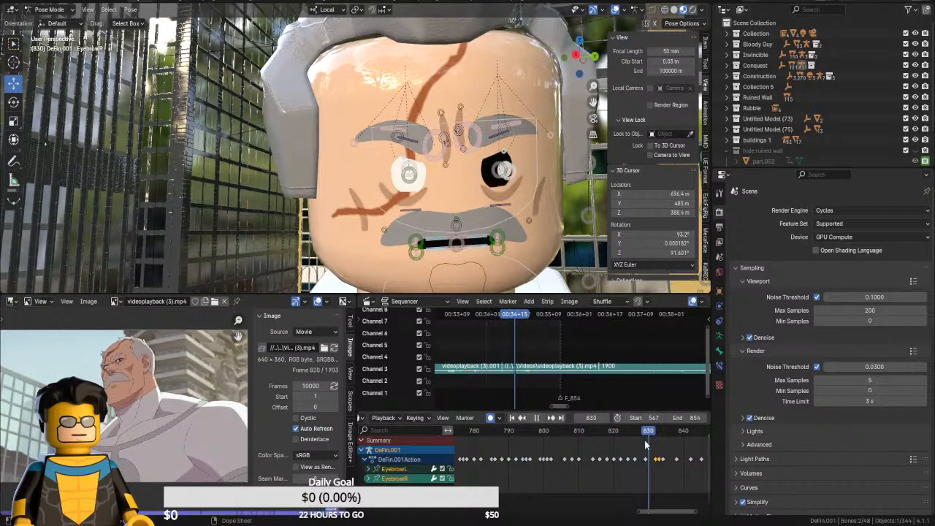
middle_drag(620, 442, 452, 448)
key(space)
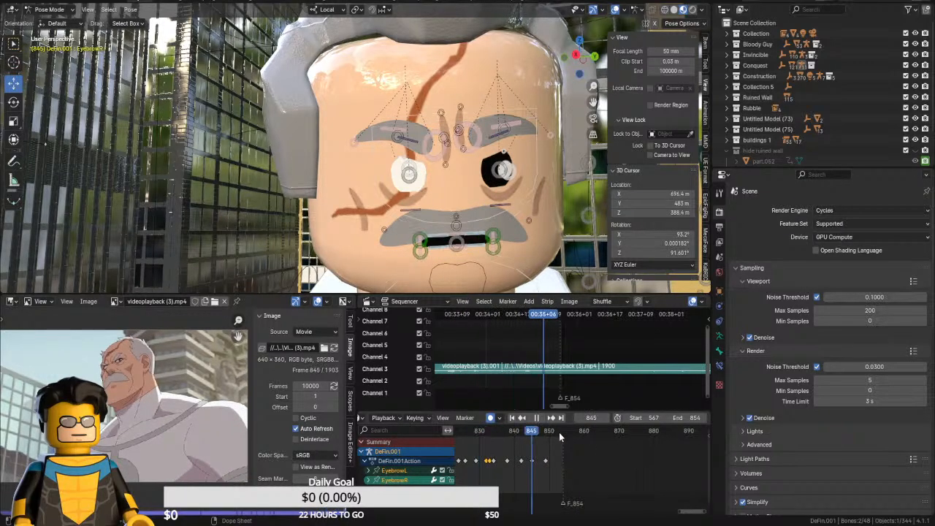
key(space)
key(Home)
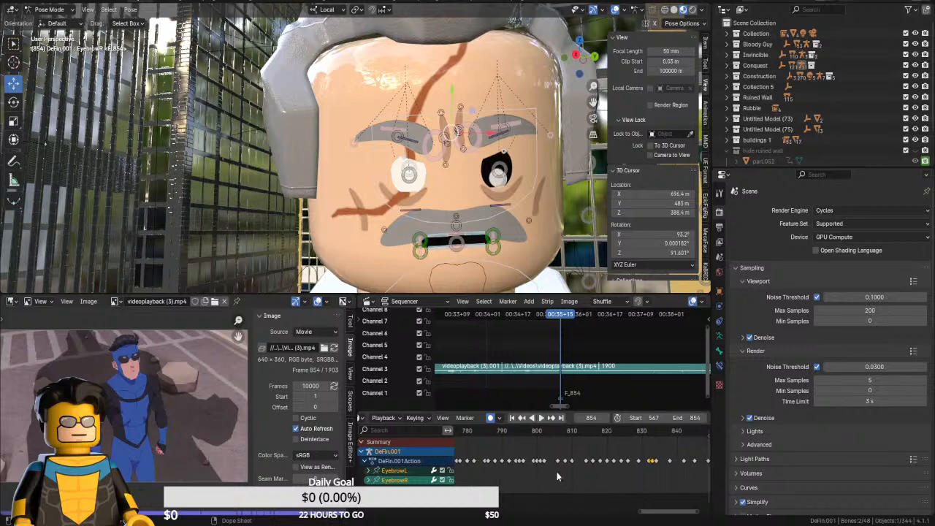
scroll(549, 472, up, 3)
scroll(516, 459, down, 3)
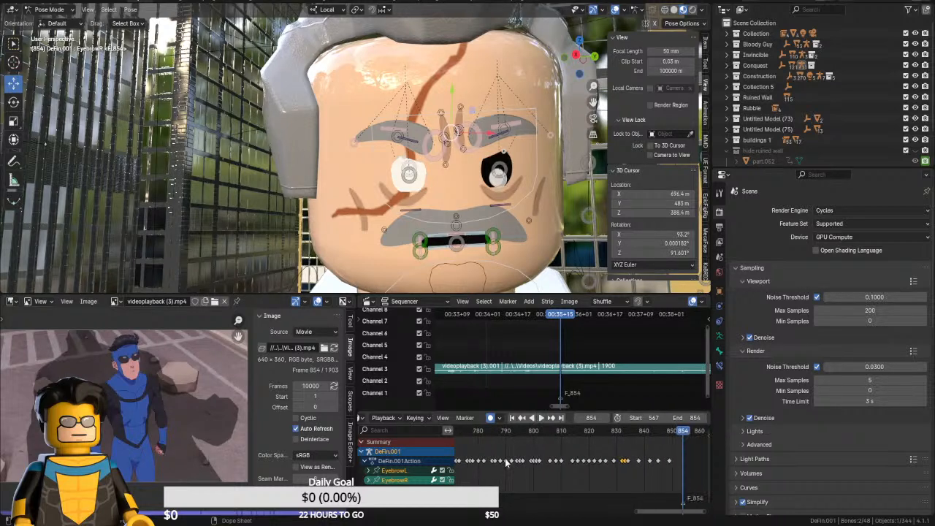
scroll(496, 465, down, 1)
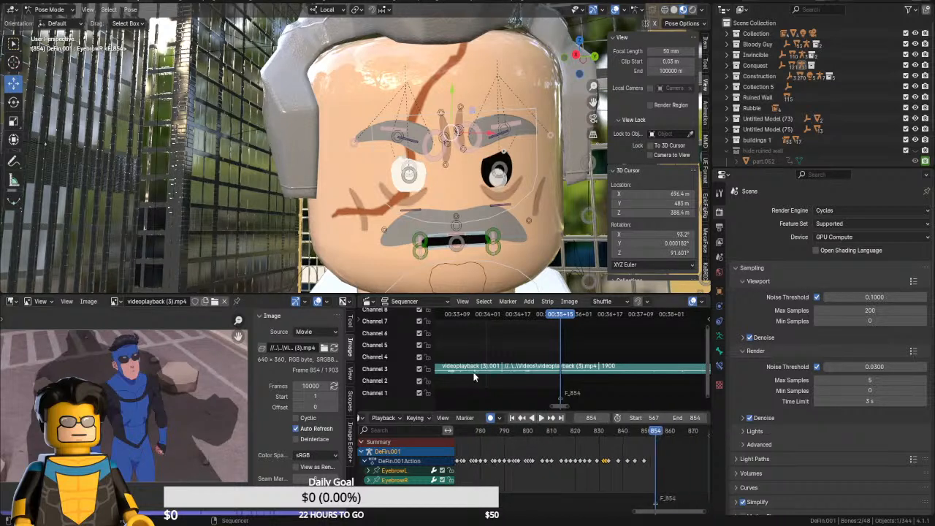
Switch from the face rig to the Conquest Rig and enter Pose Mode on its Head bone
click(45, 10)
click(49, 21)
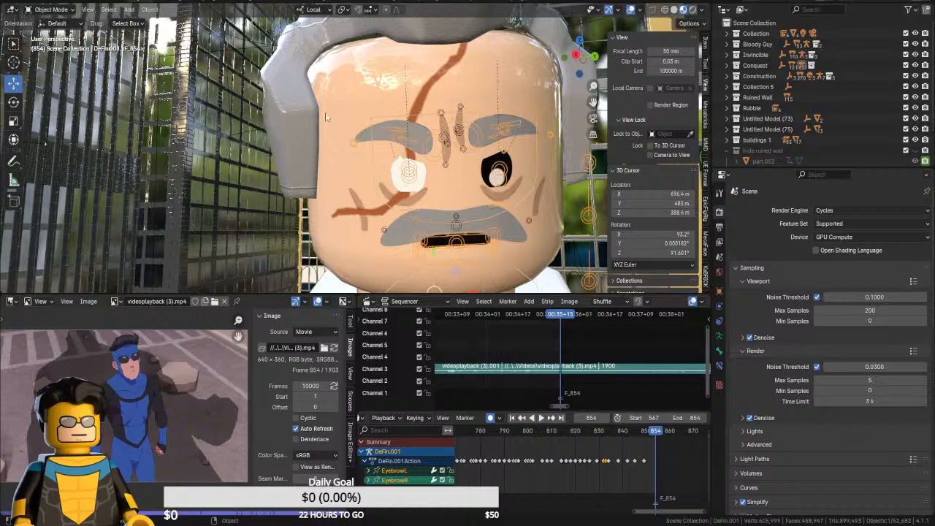
click(234, 40)
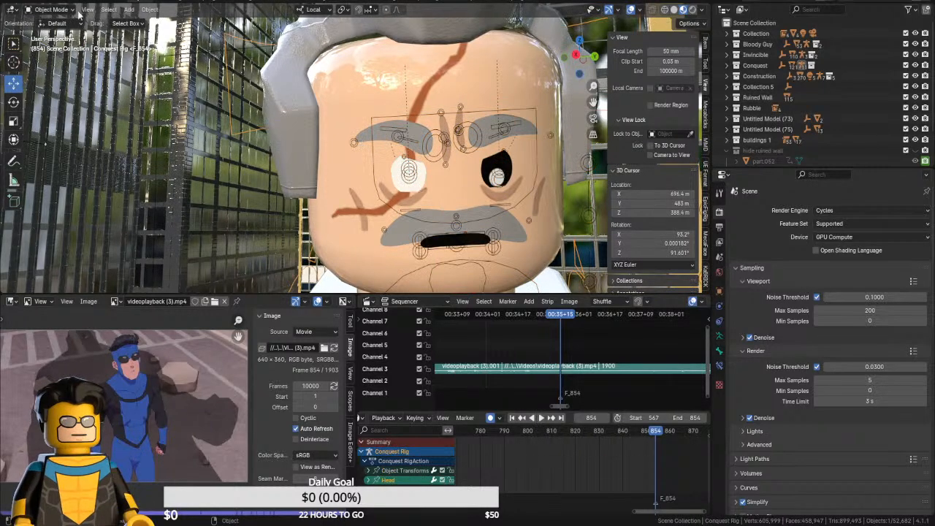
click(56, 9)
click(59, 47)
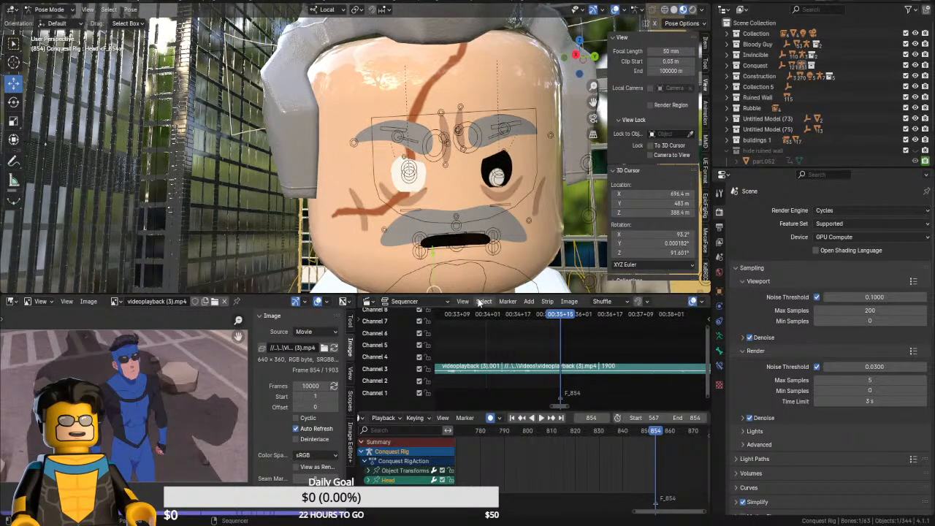
Enlarge the viewport and review the head against the reference between frames 658 and 691, viewing it from the side
drag(478, 295, 475, 325)
middle_drag(484, 439, 582, 450)
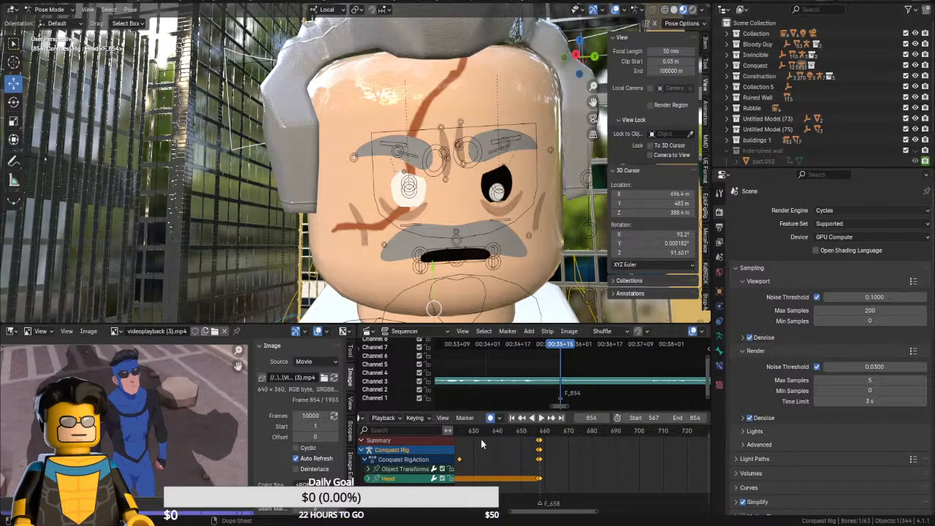
click(538, 432)
key(space)
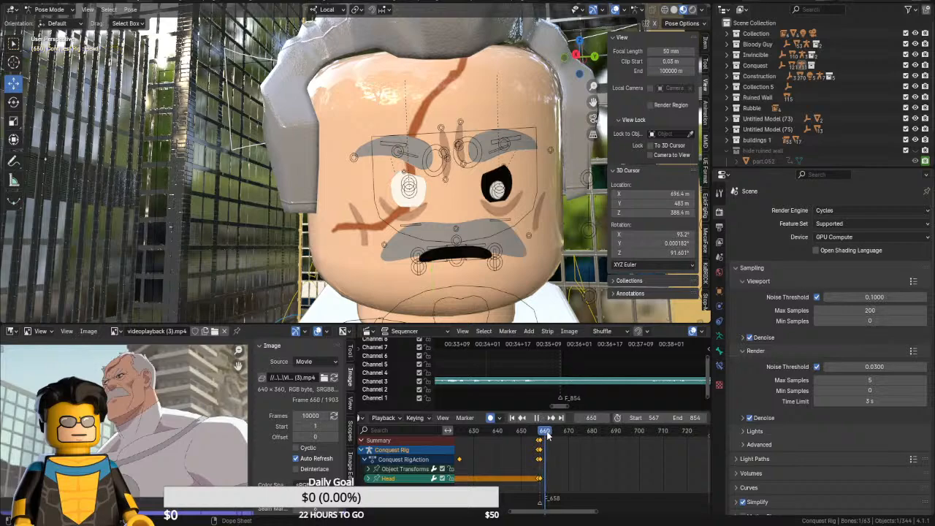
key(space)
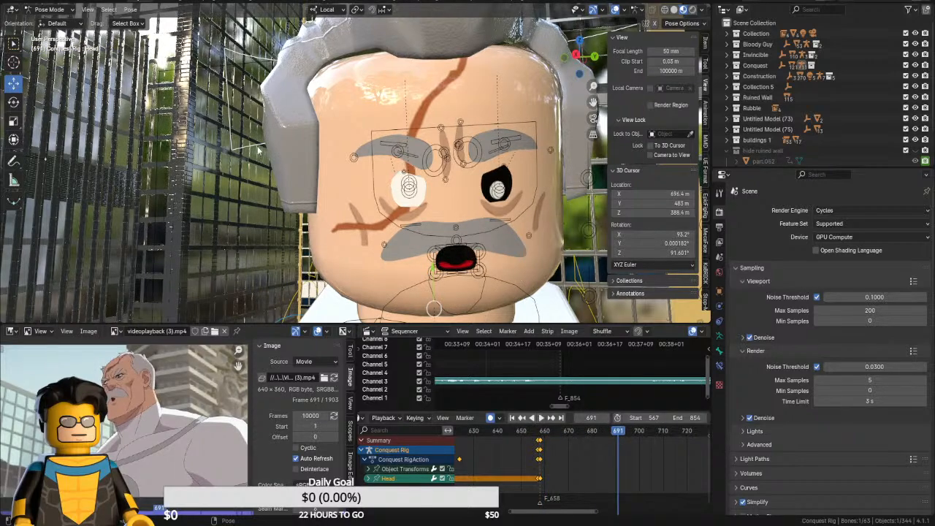
middle_drag(92, 62, 3, 121)
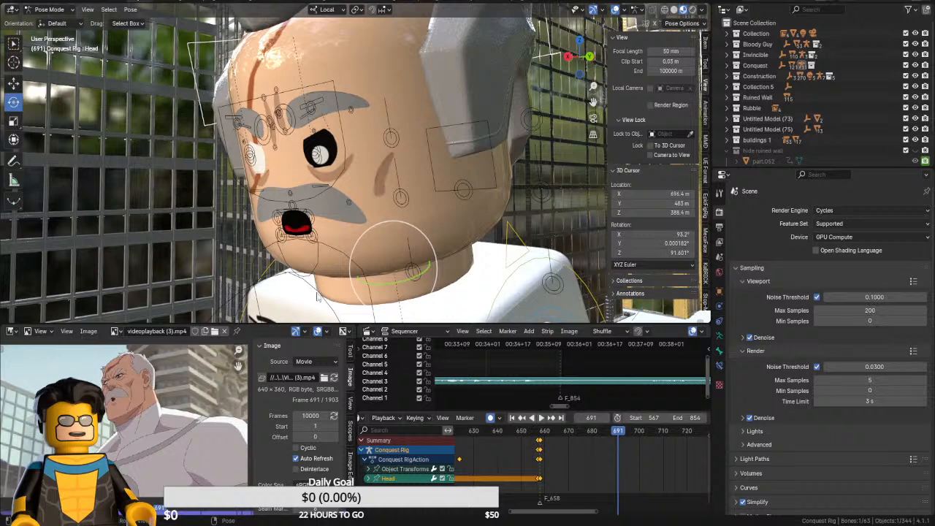
key(Left)
key(Left)
key(Left)
key(Left)
key(Left)
key(Left)
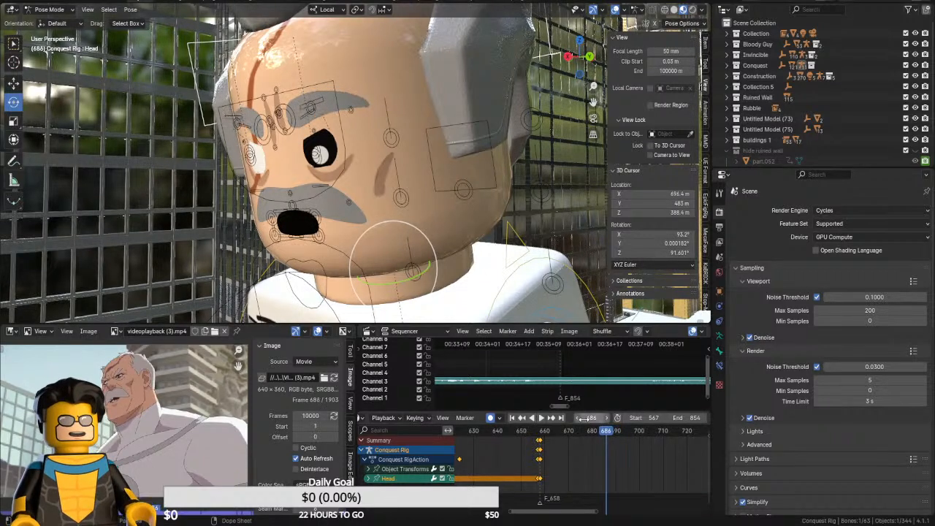
key(Left)
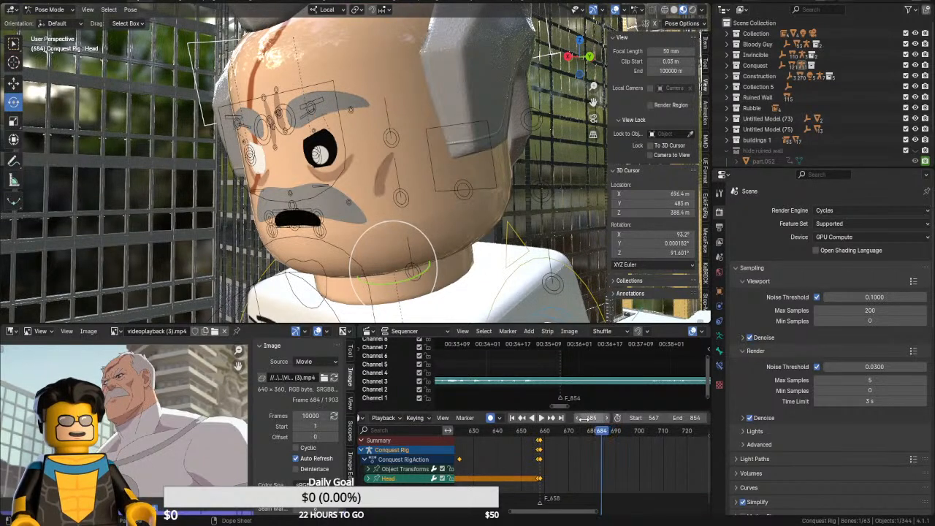
click(541, 434)
key(space)
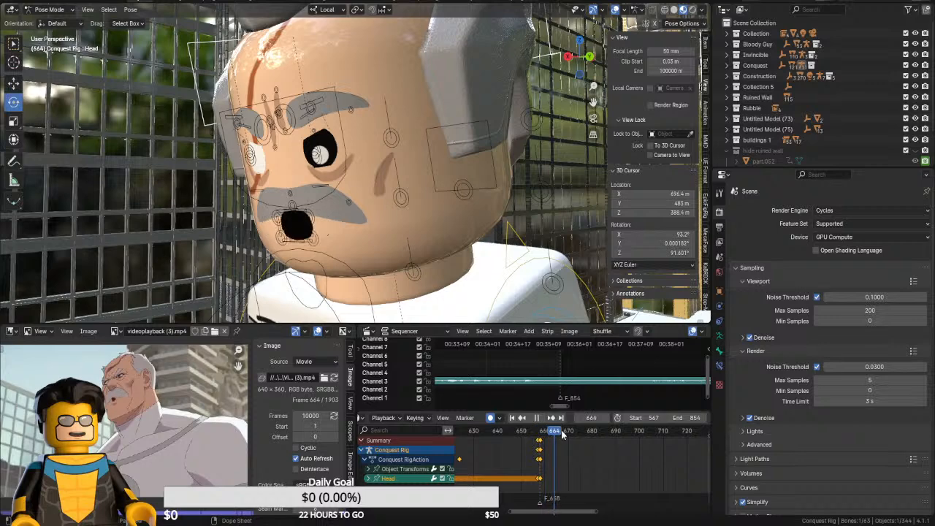
key(space)
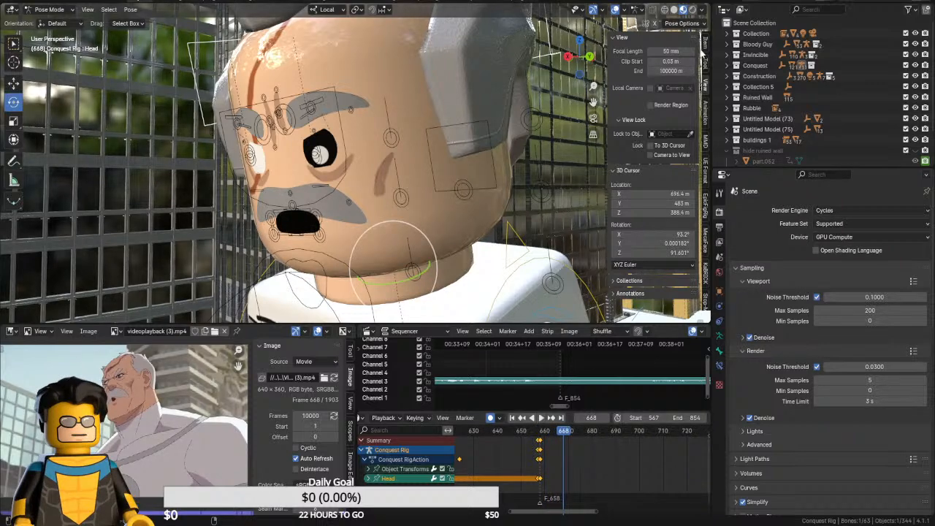
At frame 664, rotate the Head bone about its local Y axis to about 7.89°
click(704, 46)
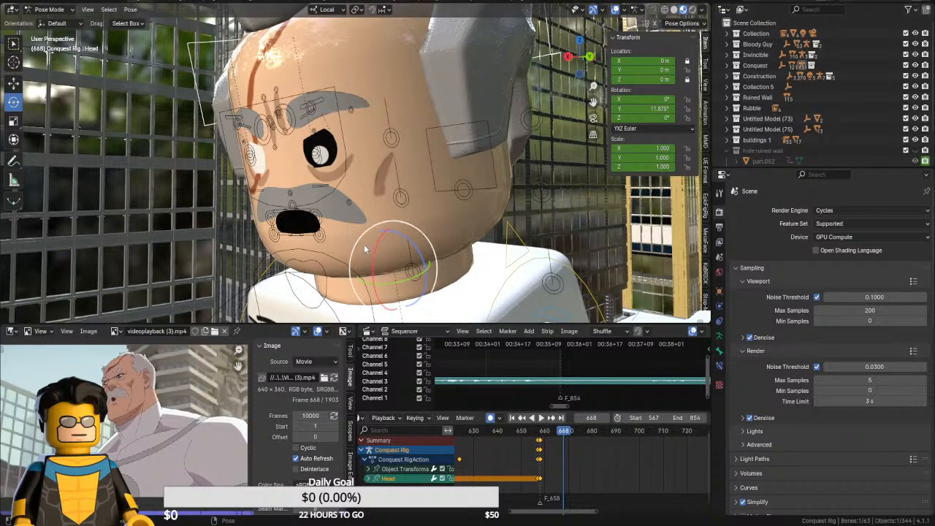
key(Left)
key(Left)
key(Left)
key(Left)
key(Left)
key(Left)
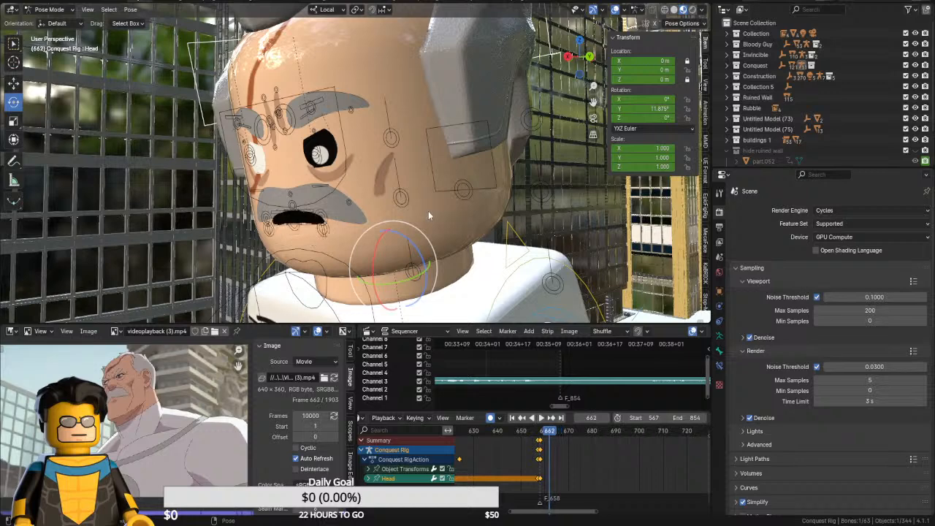
key(Left)
key(Left)
key(Left)
key(Right)
key(Right)
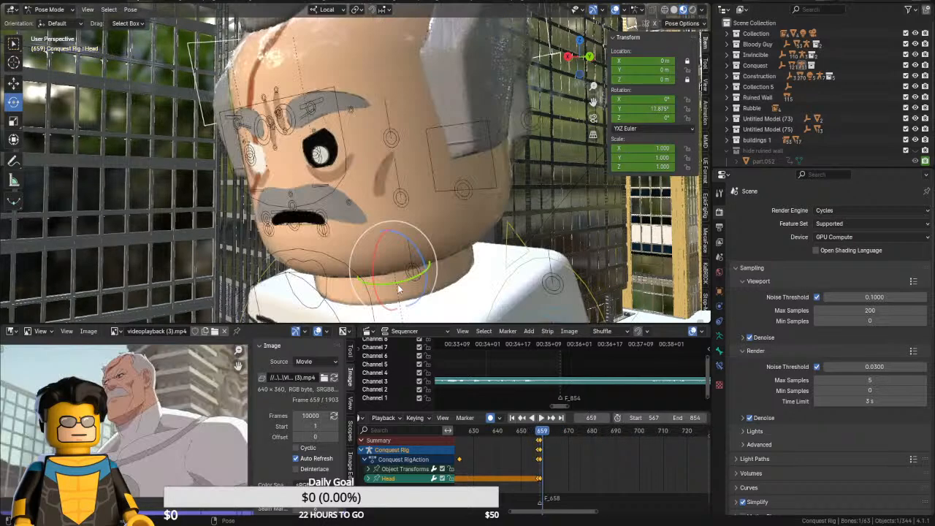
key(Right)
key(Right)
key(Right)
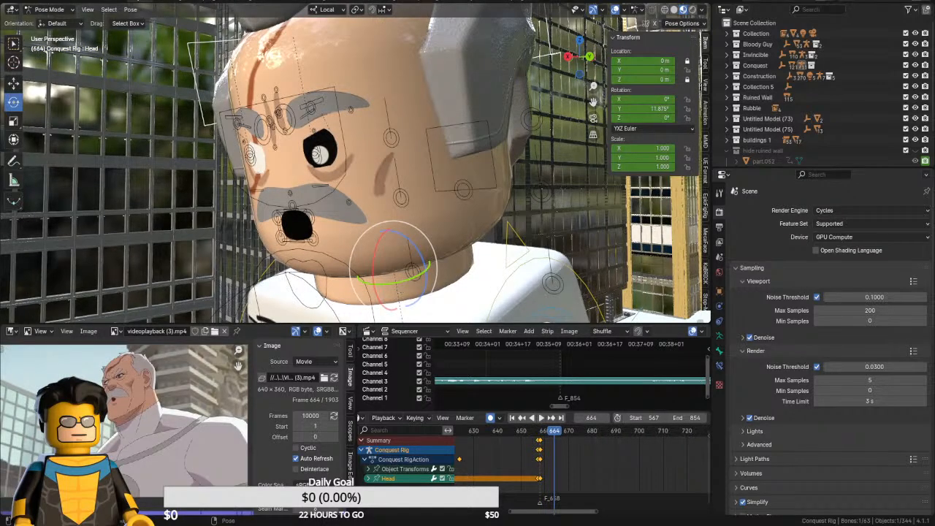
drag(393, 279, 394, 282)
At frame 669, tilt the Head bone about its local X axis to about -2.31°
key(Right)
key(Right)
key(Right)
key(Right)
key(Right)
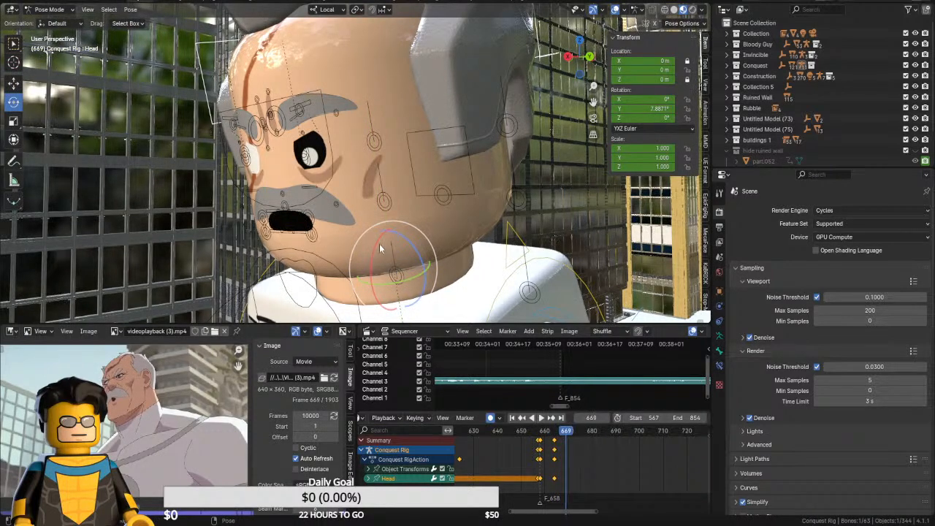
drag(380, 247, 380, 238)
Insert a keyframe at frame 678 that holds the Head bone's current pose
key(Right)
key(Right)
key(Right)
key(Right)
key(Right)
key(Right)
key(Right)
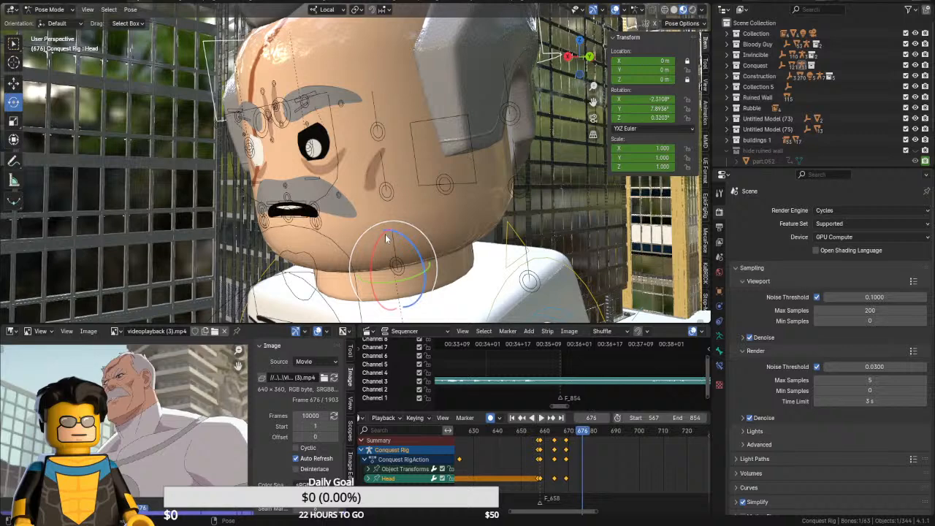
key(Right)
key(Right)
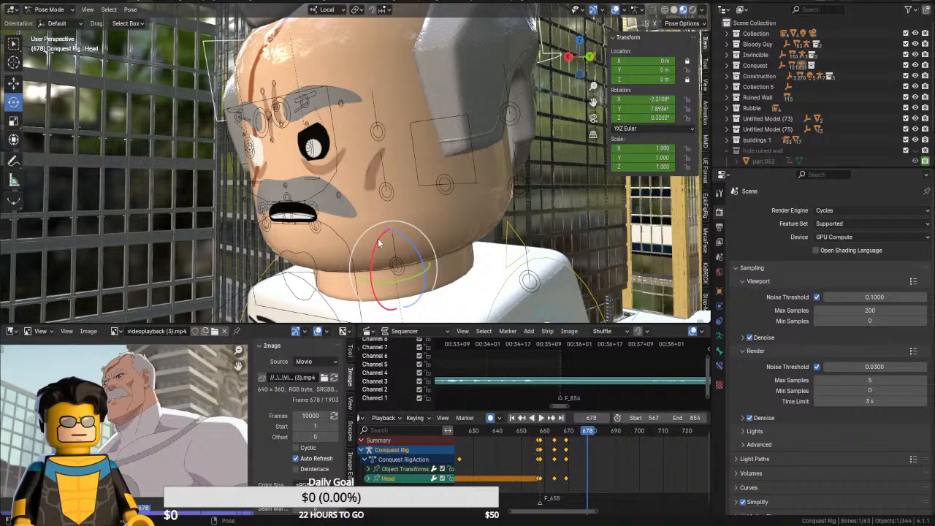
key(i)
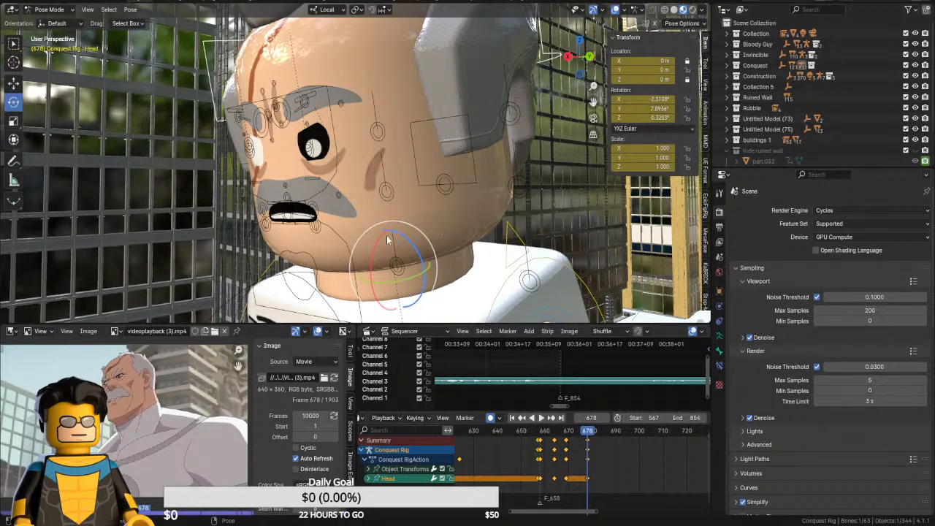
Tilt the Head bone about its local X axis to about -0.82° at frame 678 and about -2.09° at frame 686
drag(380, 240, 376, 246)
key(Right)
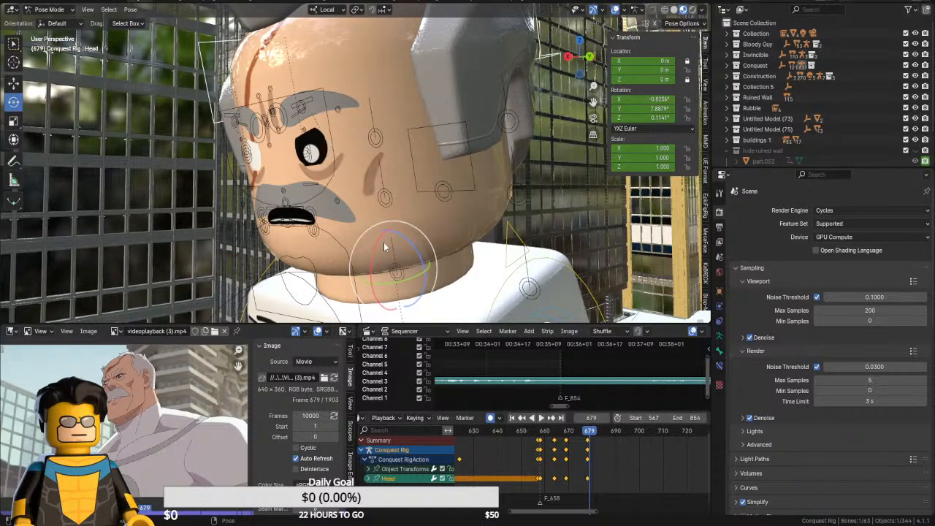
key(Right)
key(Right)
key(Right)
key(Right)
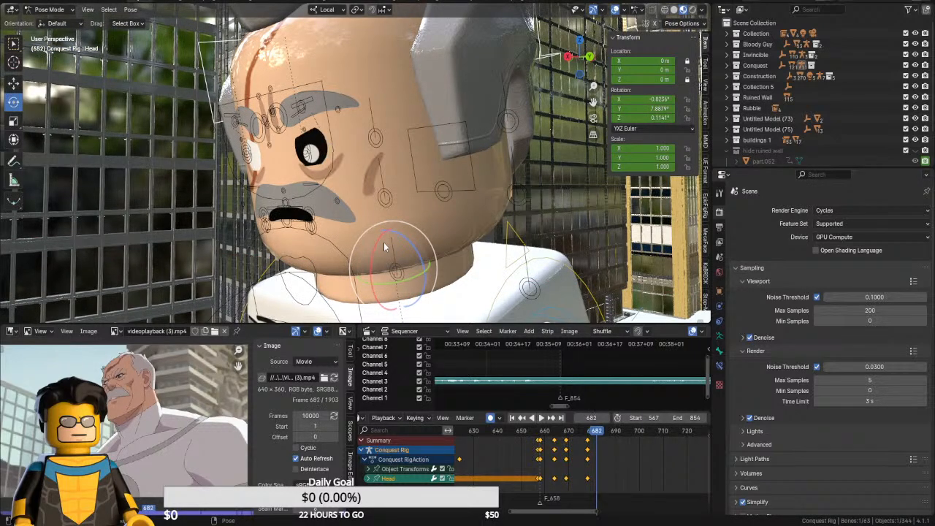
key(Right)
key(Right)
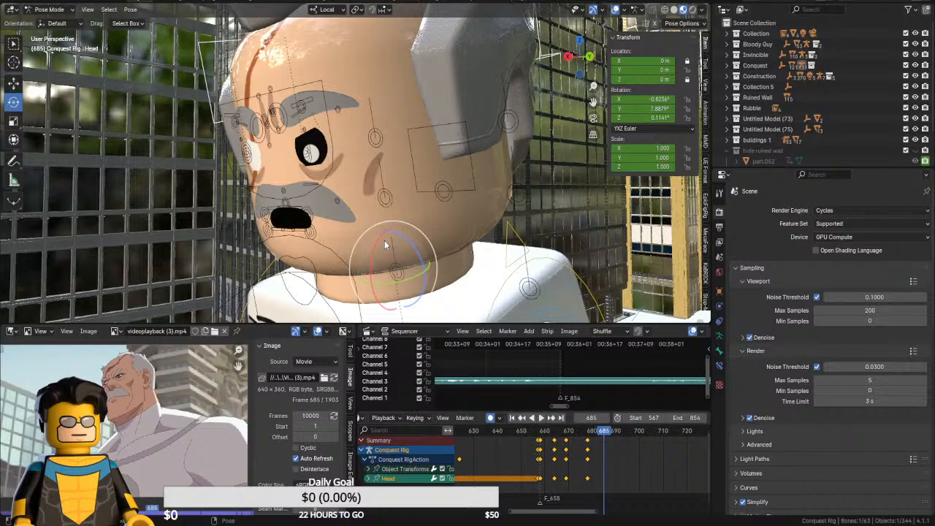
key(Right)
key(Right)
key(Left)
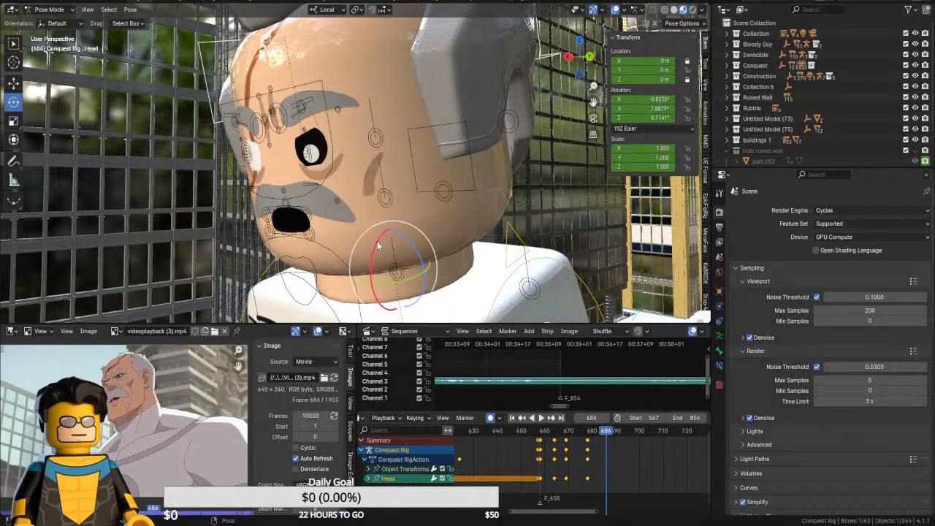
drag(379, 246, 379, 239)
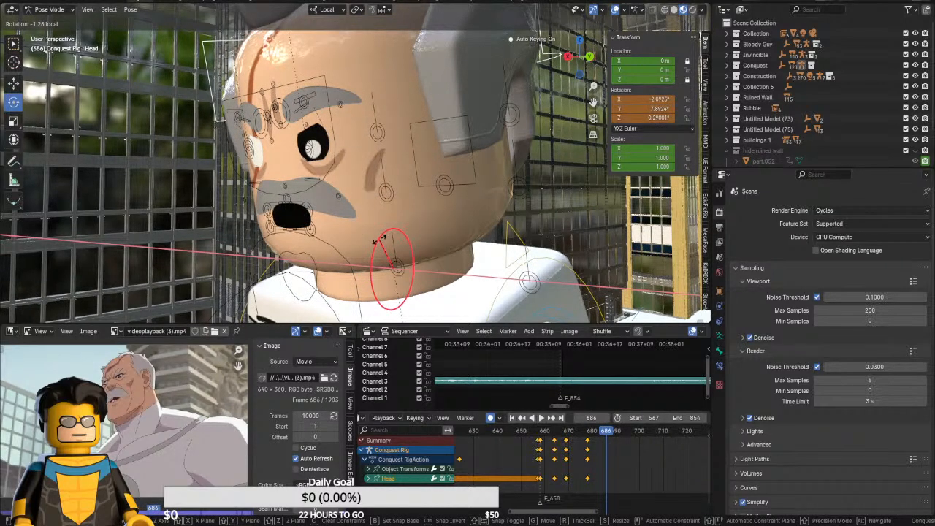
drag(380, 240, 380, 244)
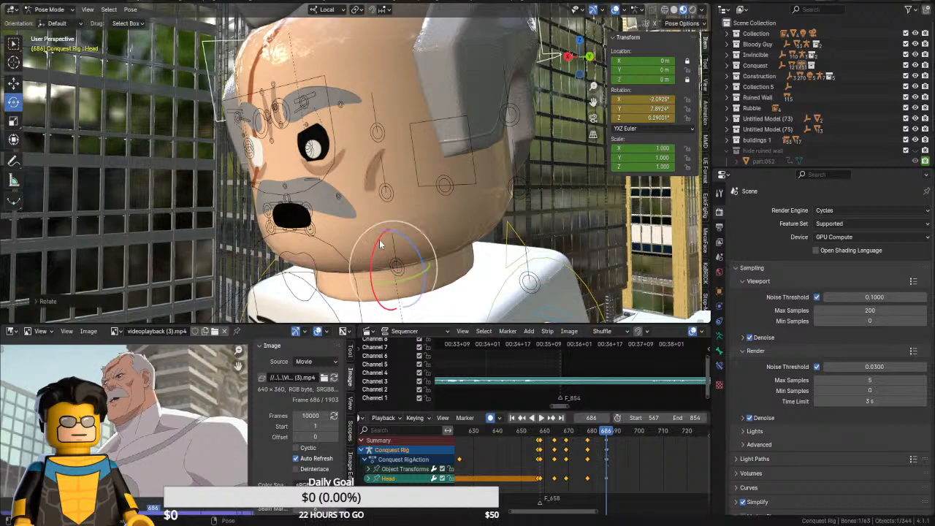
Duplicate the Head bone's frame 678 keyframe to frame 684 so the pose holds until just before frame 686
key(Left)
key(Left)
key(Left)
key(Left)
key(Left)
key(Right)
key(Right)
key(Right)
key(Right)
key(Right)
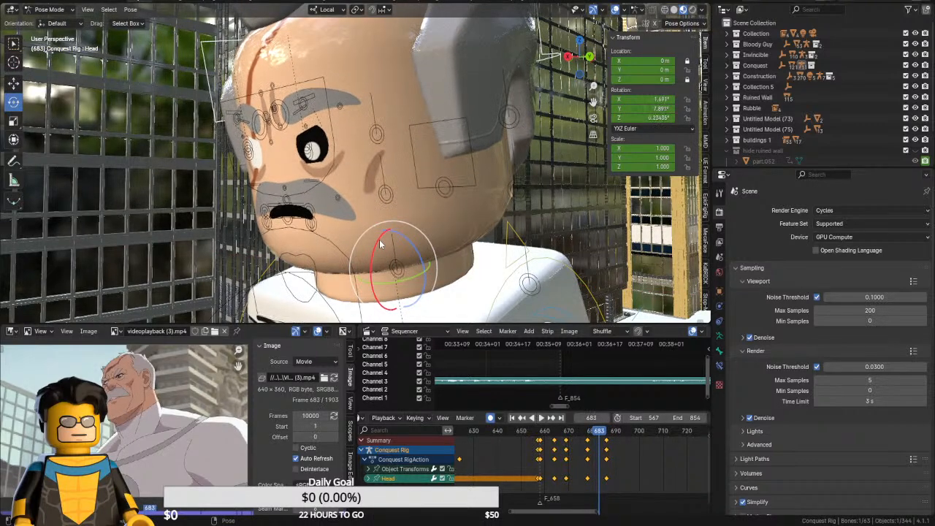
click(587, 441)
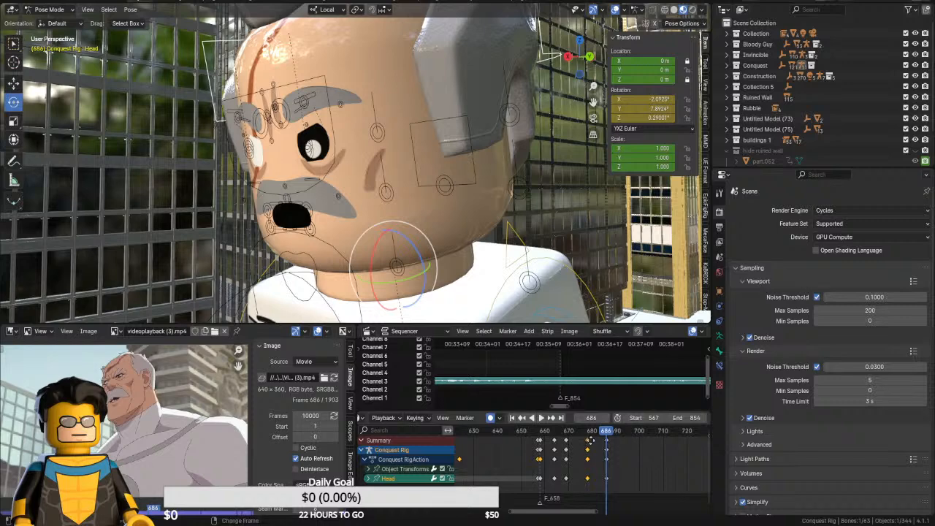
drag(591, 441, 629, 441)
click(601, 440)
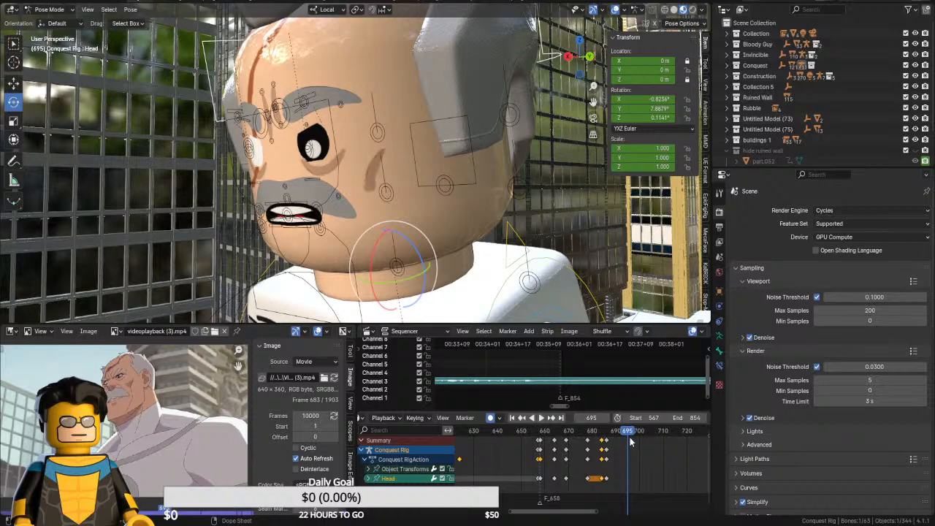
Play back the head motion up to frame 700 and rotate the Head bone there to key a new pose
key(ctrl+shift+space)
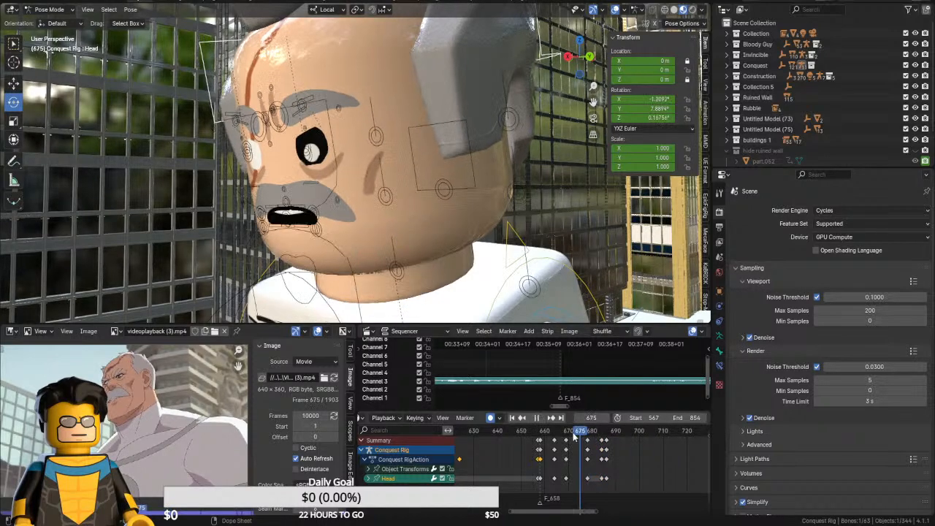
key(space)
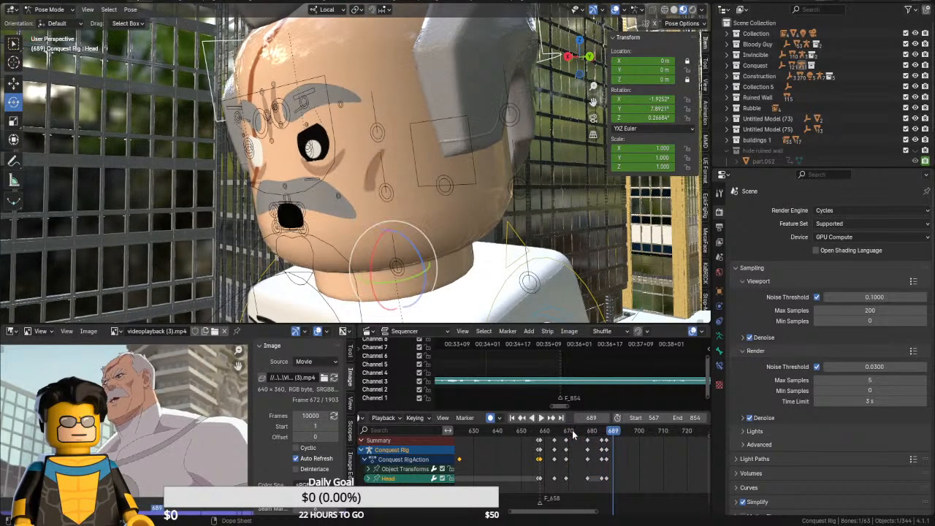
key(space)
key(space)
key(space)
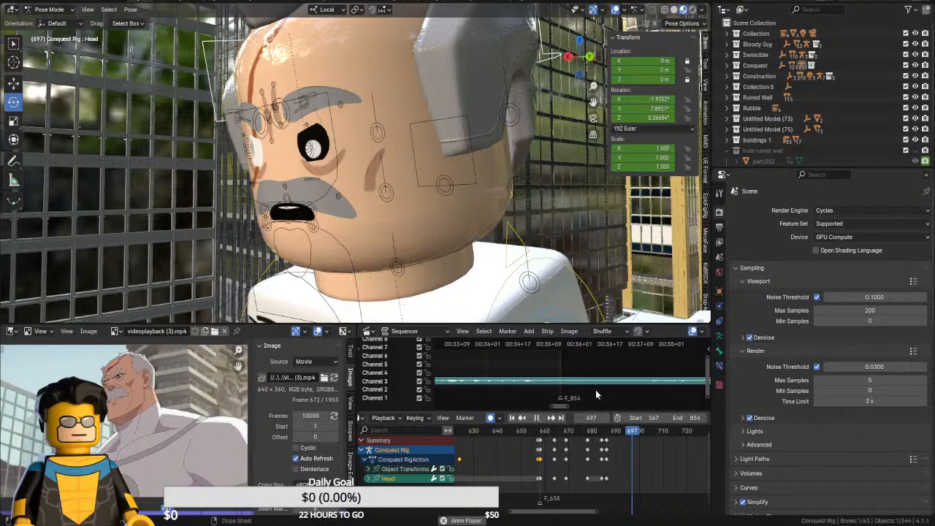
key(space)
key(space)
key(space)
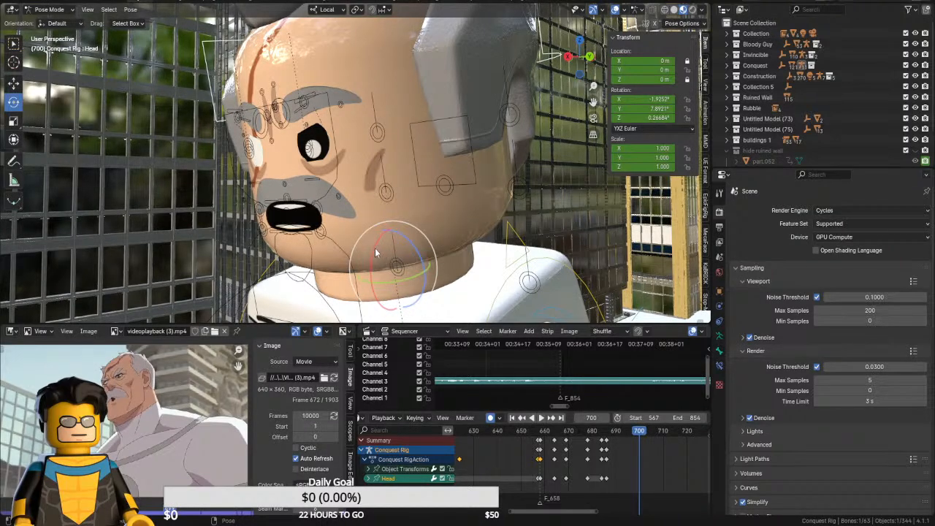
drag(375, 248, 407, 276)
At frame 717, freely rotate the Head bone to about 0.69° X, 11.64° Y and -0.62° Z
click(614, 434)
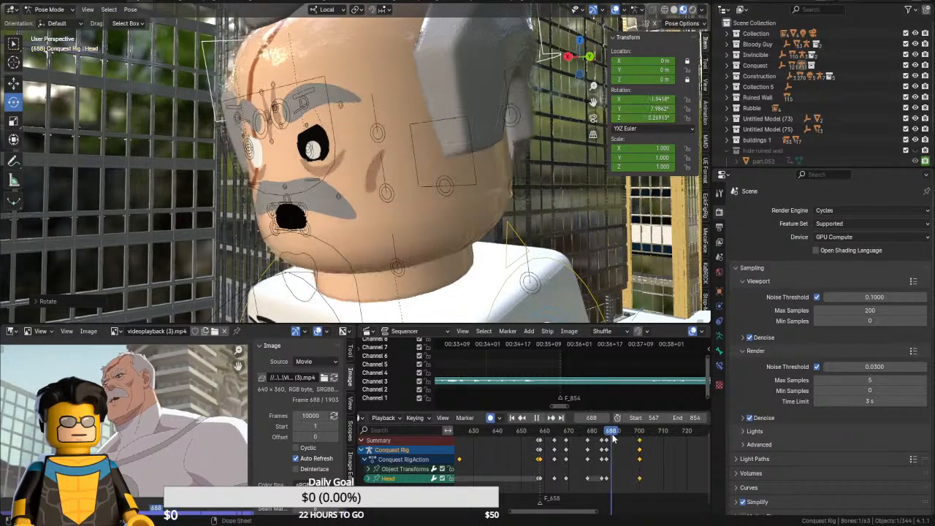
key(space)
key(space)
middle_drag(623, 471, 491, 456)
key(space)
key(space)
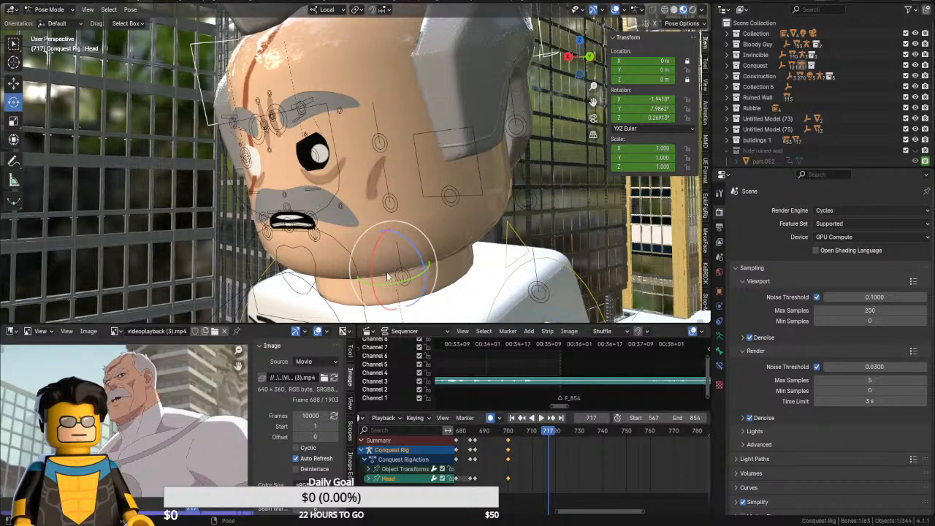
drag(388, 266, 406, 252)
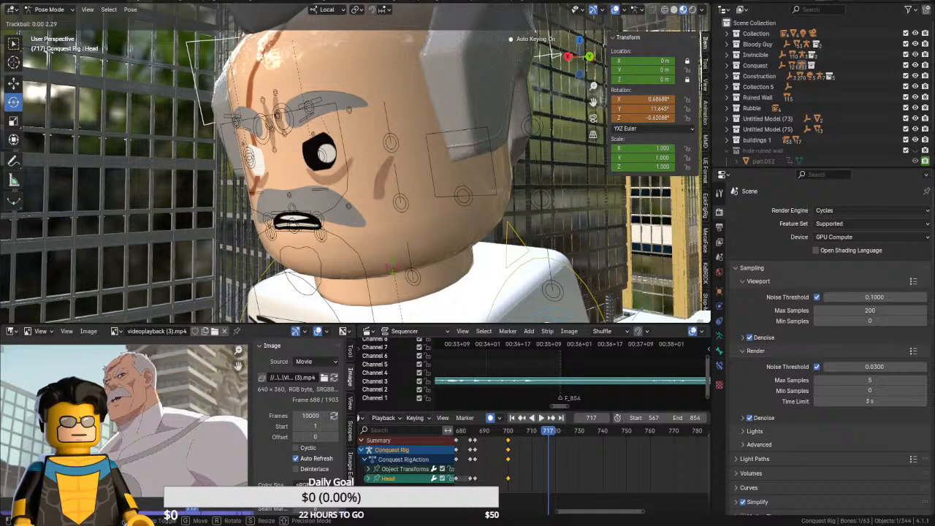
Play back from around frame 702 and insert a keyframe at frame 729 that holds the Head bone's pose
click(513, 431)
key(space)
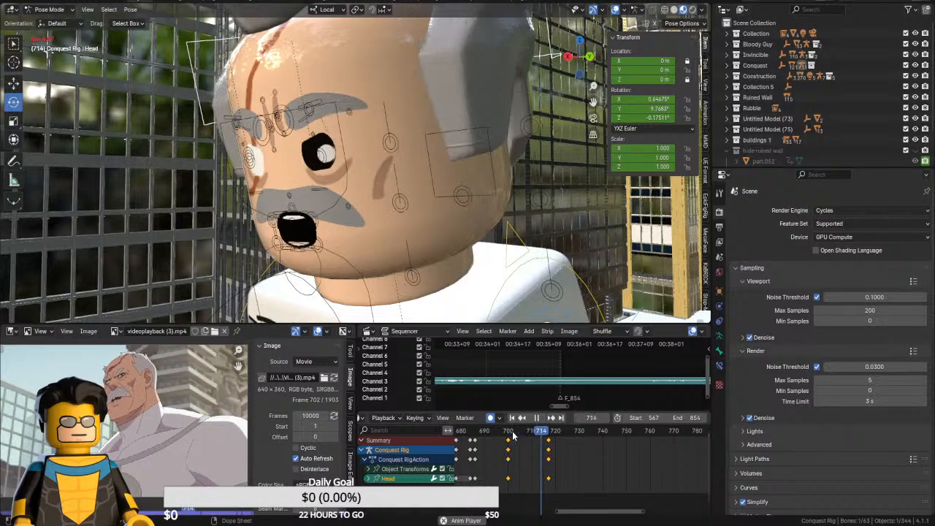
key(space)
key(space)
key(space)
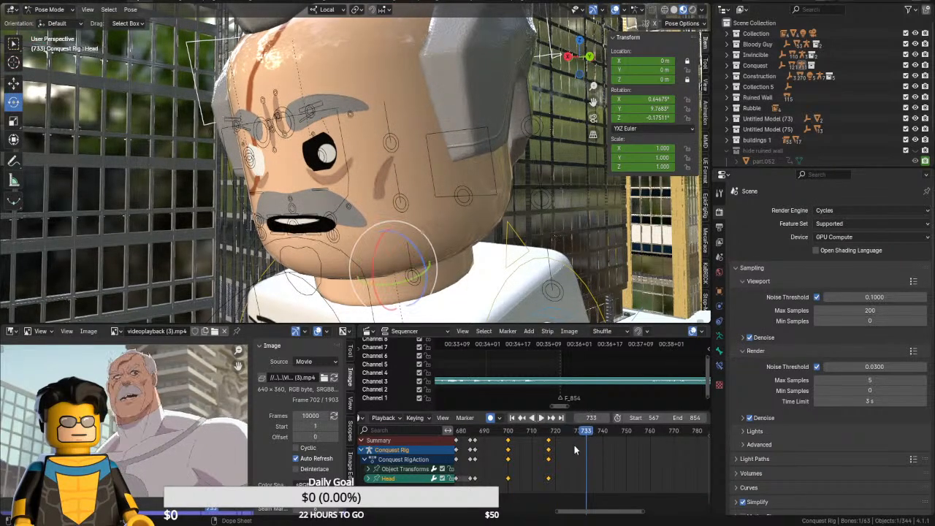
key(Left)
key(Left)
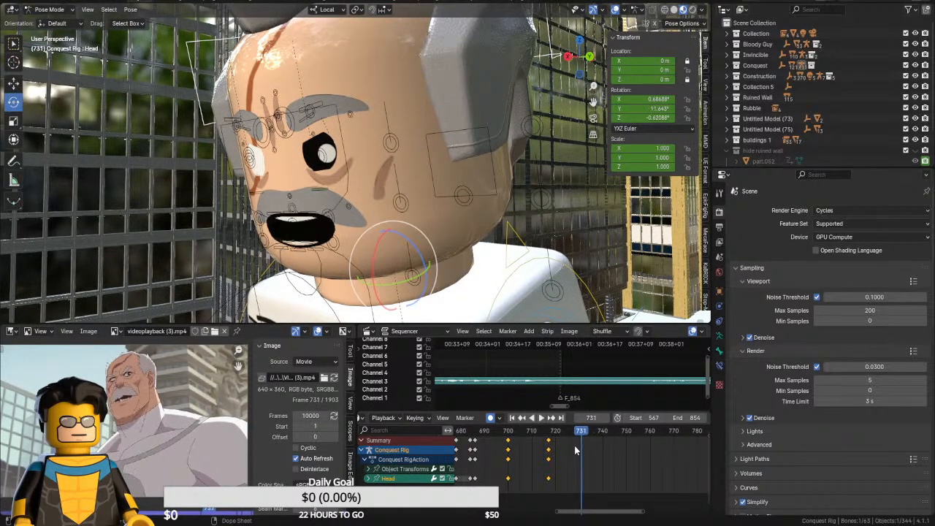
key(Left)
key(Left)
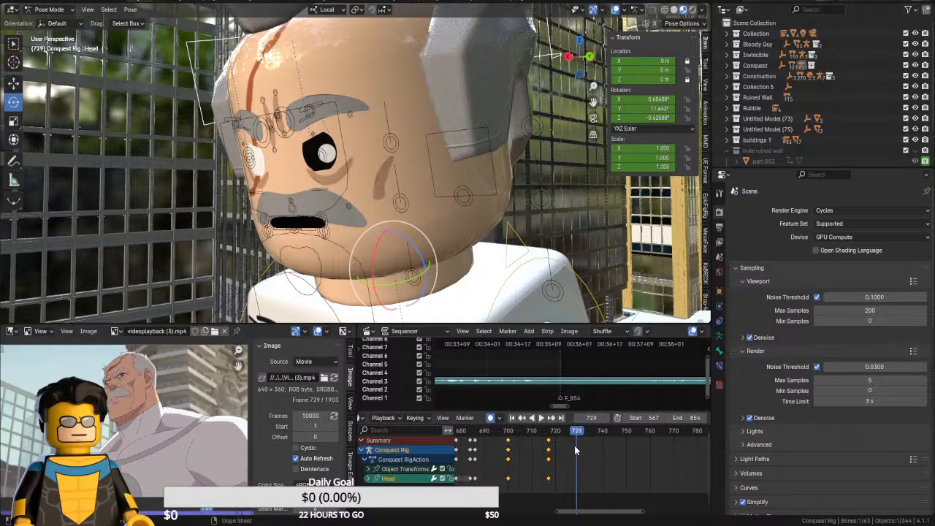
right_click(575, 445)
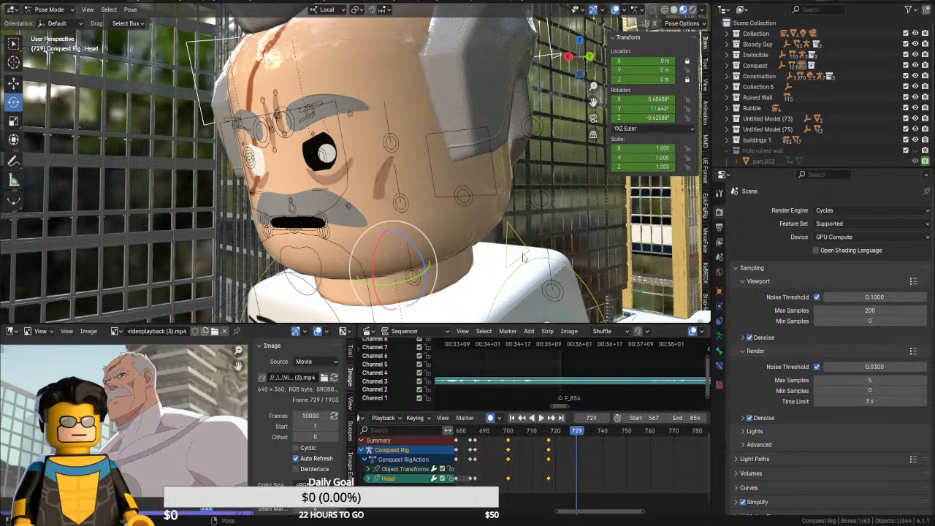
At frame 749, rotate the Head bone about its local Y axis to about 38.01°
key(Right)
key(Right)
key(Right)
key(Right)
key(Right)
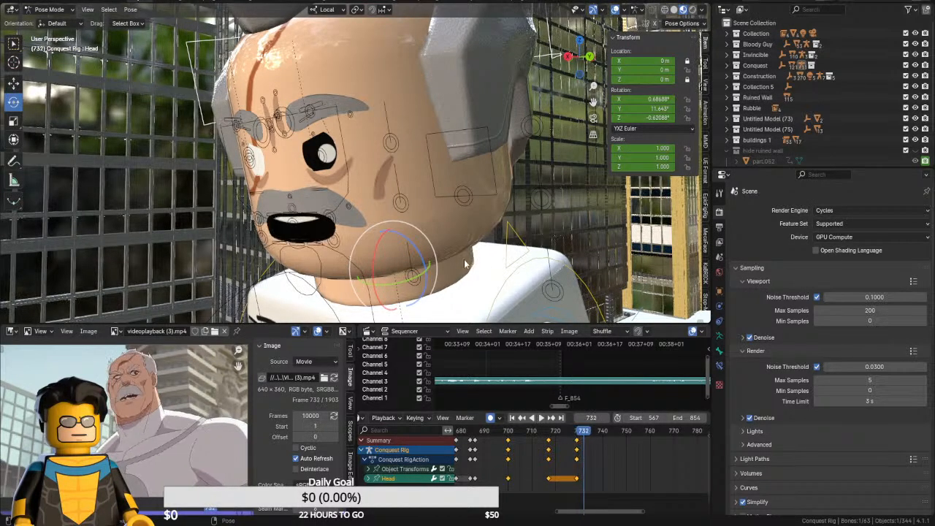
key(Right)
key(Right)
key(Right)
key(Right)
key(Right)
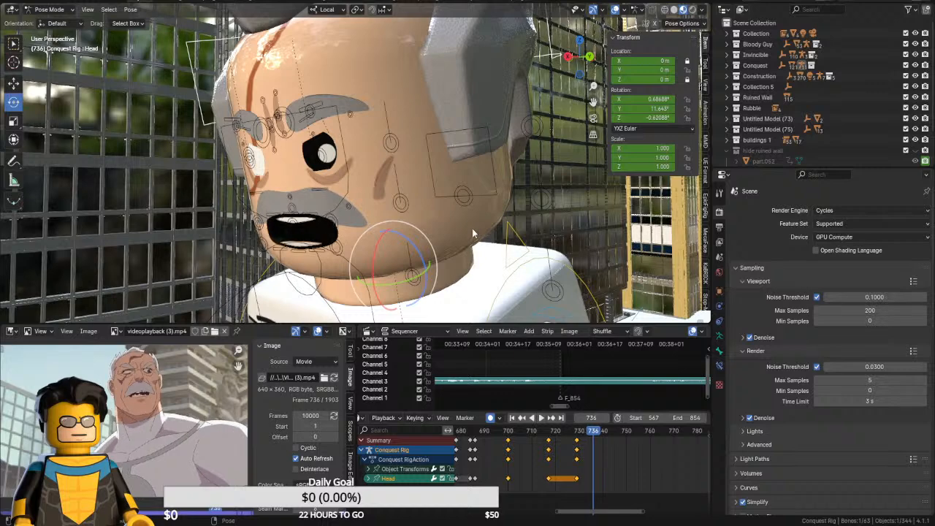
key(Right)
key(Right)
key(Right)
key(Right)
key(Right)
key(Right)
key(Right)
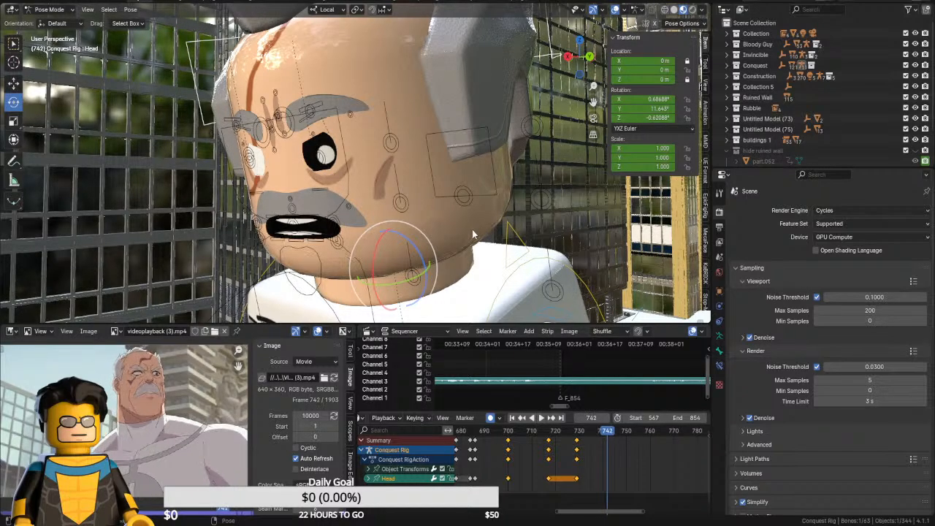
key(Right)
key(Right)
key(Right)
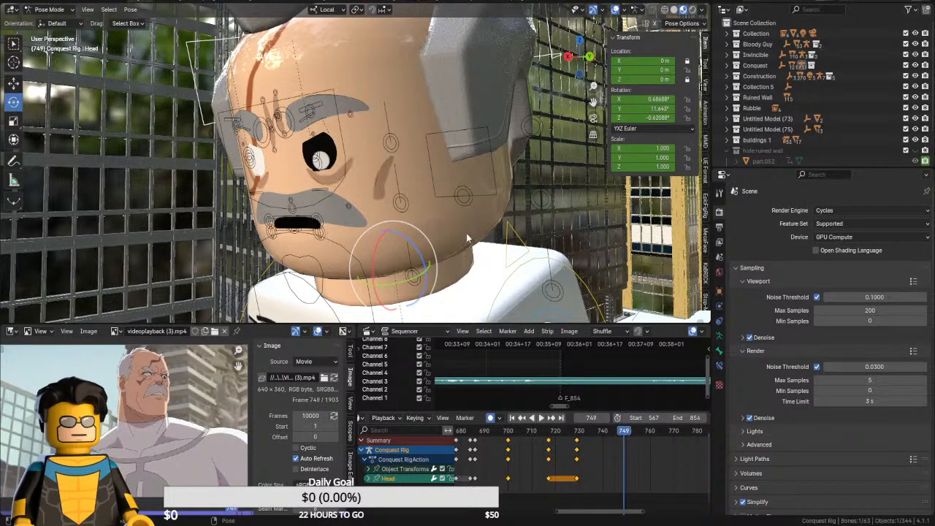
drag(395, 282, 400, 289)
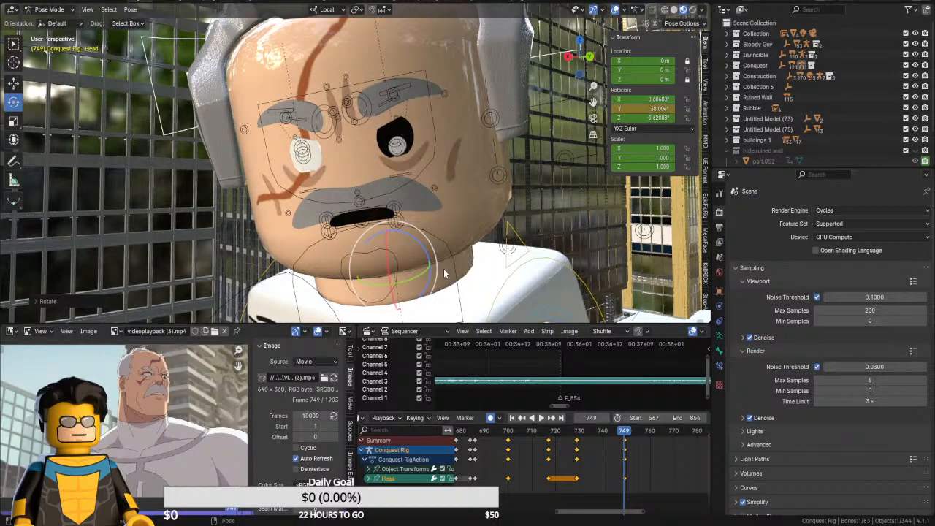
Select the MasterBone at the figure's feet and insert a keyframe holding its pose at frame 728
key(KP_0)
key(KP_0)
scroll(436, 258, down, 3)
scroll(437, 261, up, 1)
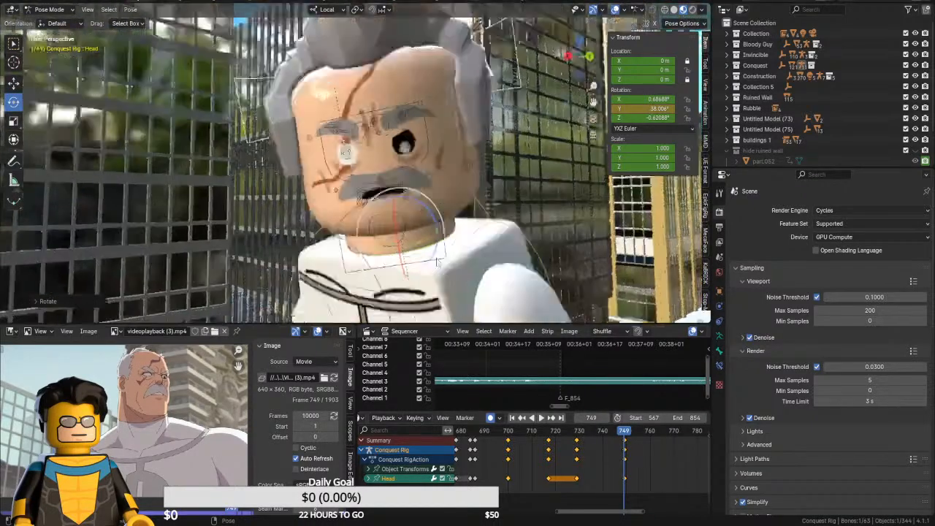
scroll(436, 261, up, 2)
middle_drag(420, 263, 360, 50)
scroll(429, 258, down, 4)
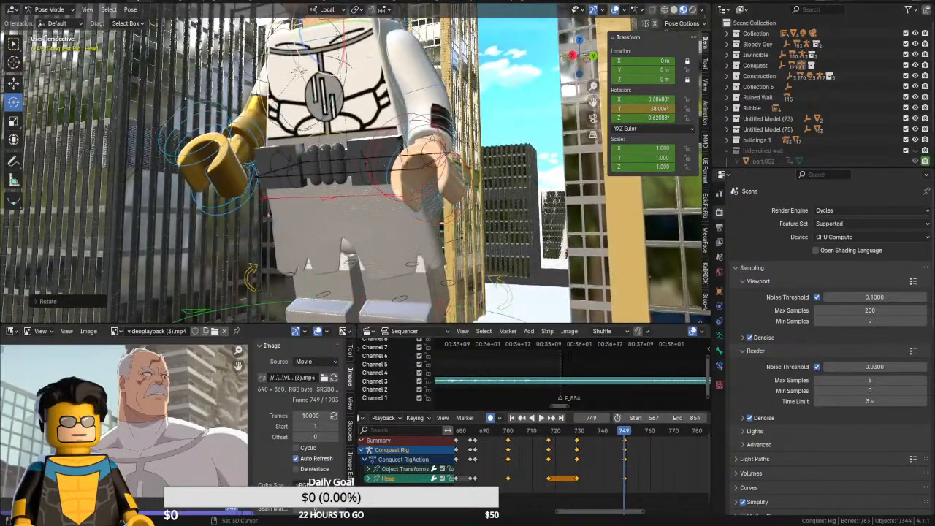
click(238, 307)
key(Left)
key(Left)
key(Left)
key(Left)
key(Left)
key(Left)
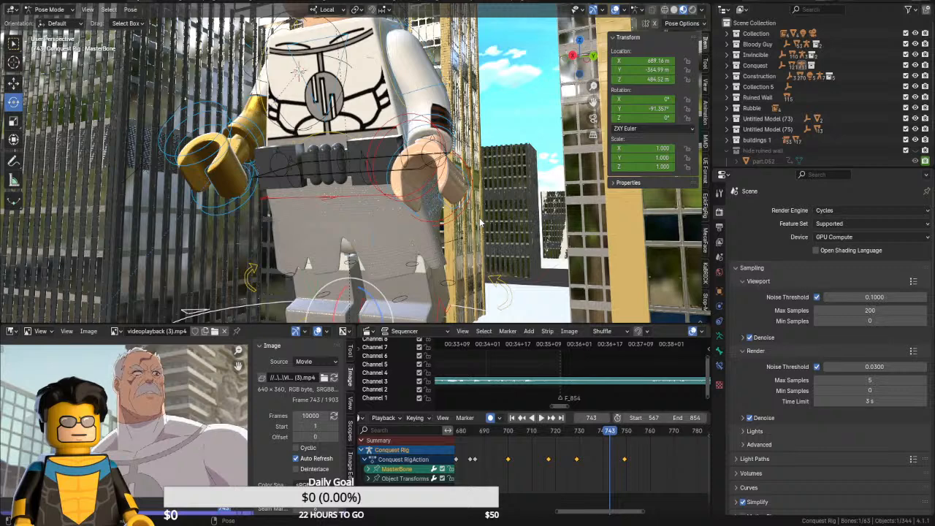
key(Left)
key(Left)
key(Left)
key(Left)
key(Left)
key(Left)
key(Left)
key(Left)
key(Left)
key(Left)
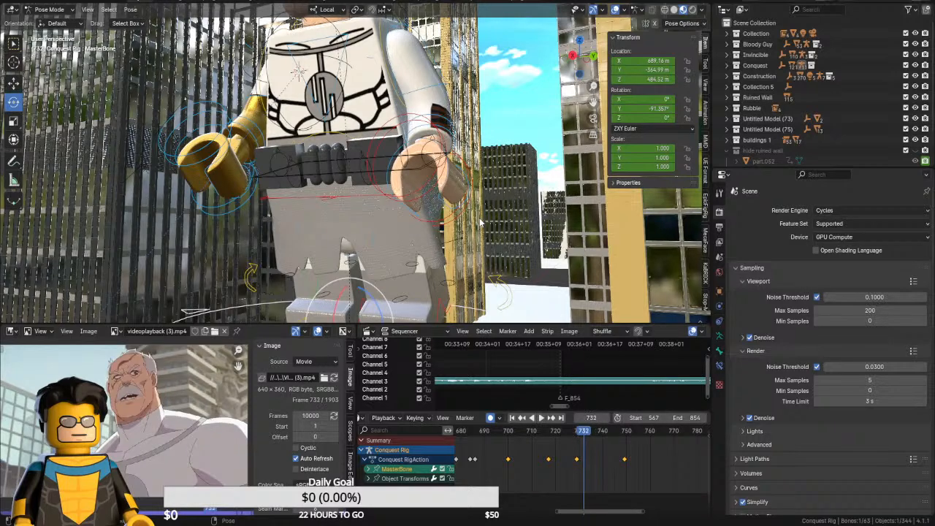
key(Left)
key(Left)
key(Left)
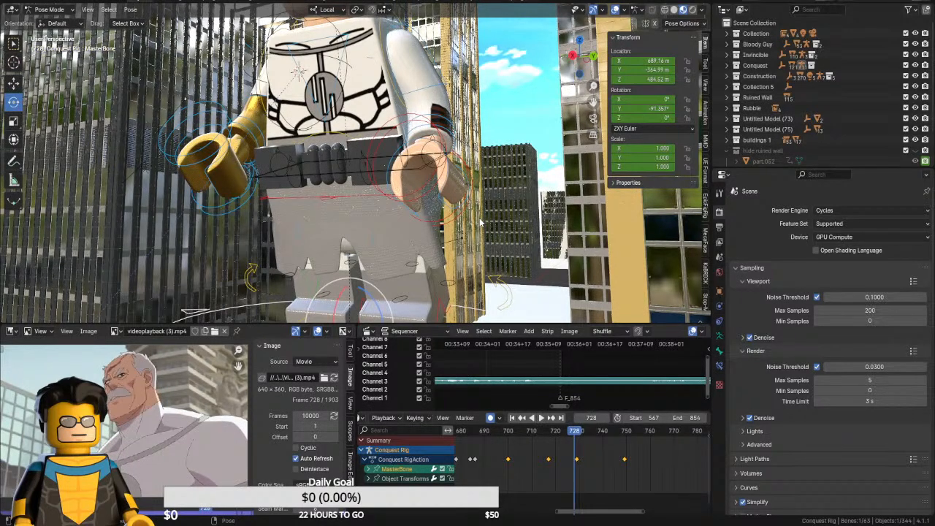
key(i)
At frame 750, rotate the MasterBone about its local Y axis to about -99.5°
key(Right)
key(Right)
key(Right)
key(Right)
key(Right)
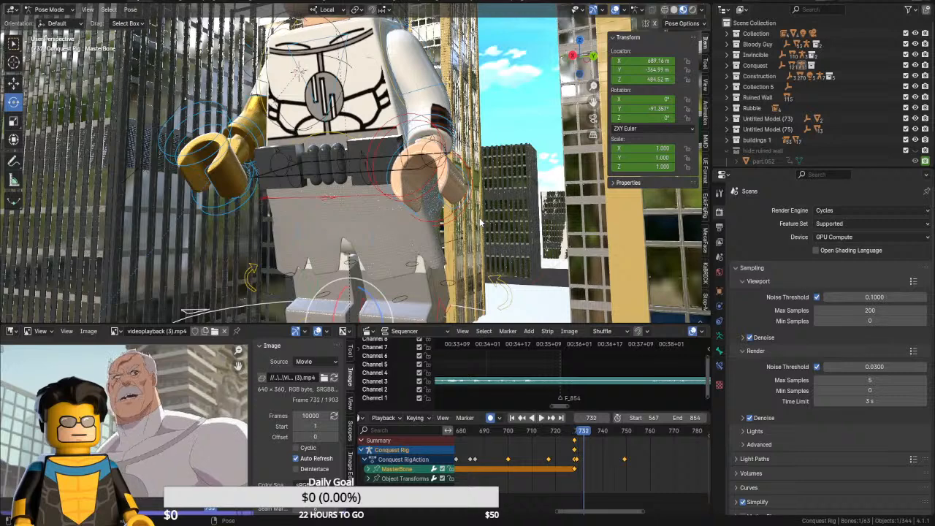
key(Right)
key(Right)
key(Right)
key(Right)
key(Right)
key(Right)
key(Right)
key(Right)
key(Right)
key(Right)
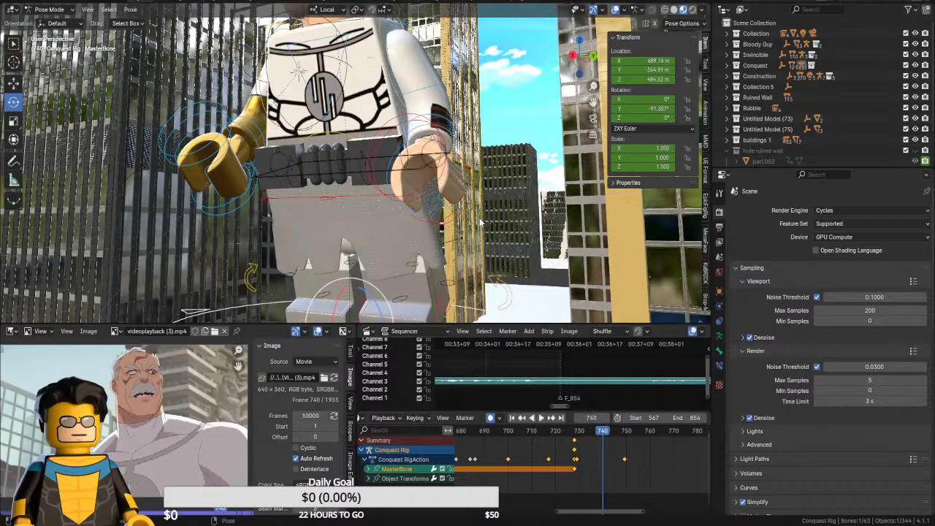
key(Right)
key(Right)
key(Right)
key(Right)
key(Right)
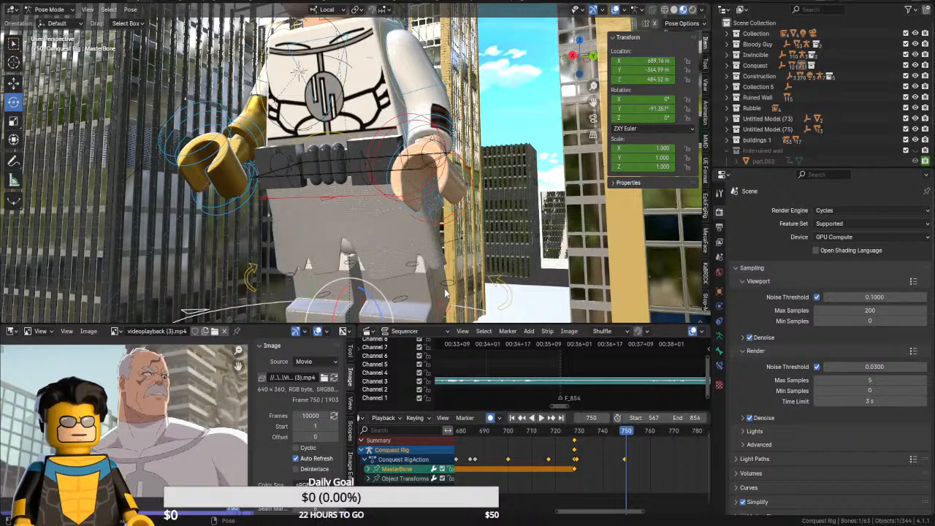
shift+middle_drag(447, 287, 430, 221)
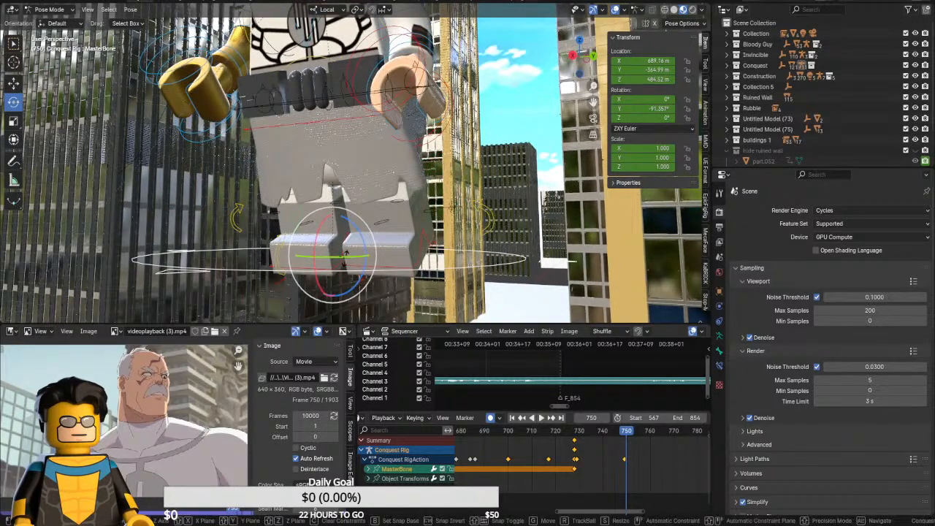
drag(344, 263, 353, 257)
In camera view, turn the MasterBone further about its local Y axis to about -120.98° at frame 750
key(KP_0)
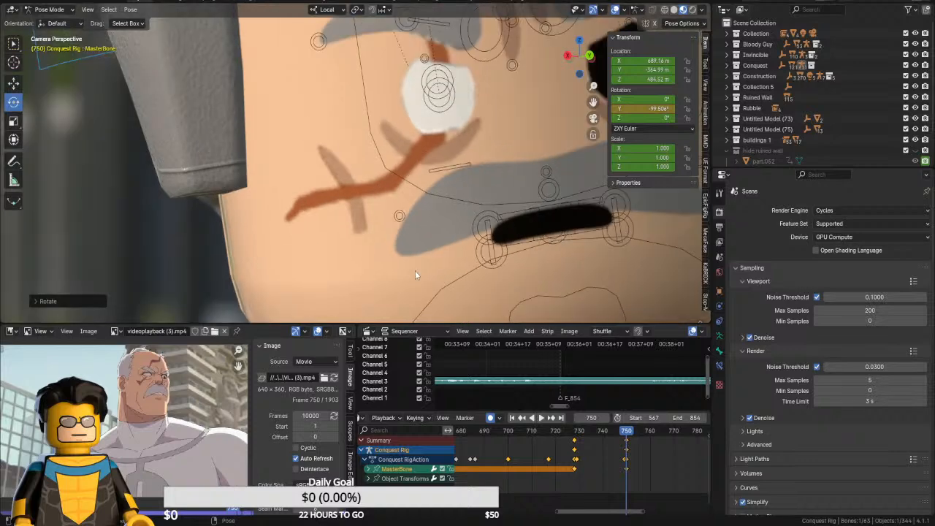
scroll(417, 272, down, 4)
scroll(421, 275, up, 1)
scroll(422, 275, down, 8)
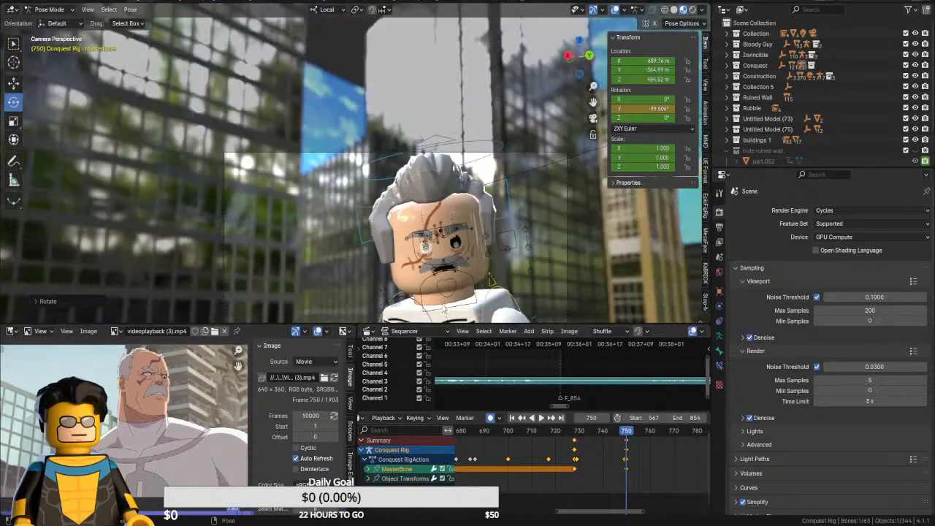
shift+middle_drag(442, 289, 401, 113)
scroll(416, 203, down, 3)
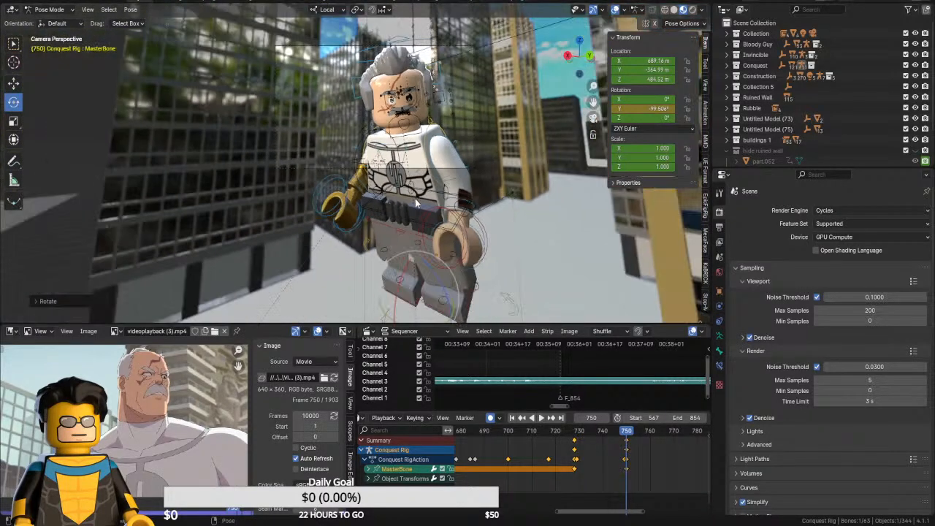
middle_drag(415, 198, 415, 298)
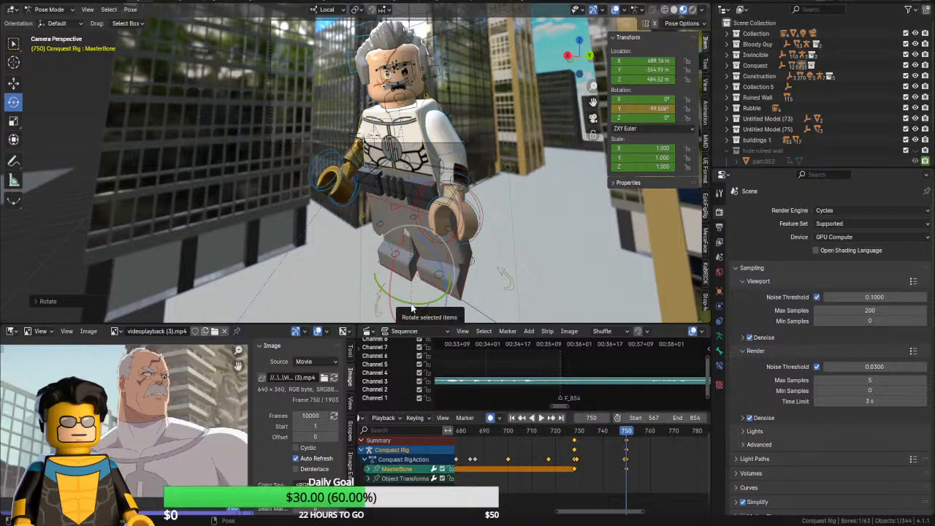
key(r)
key(y)
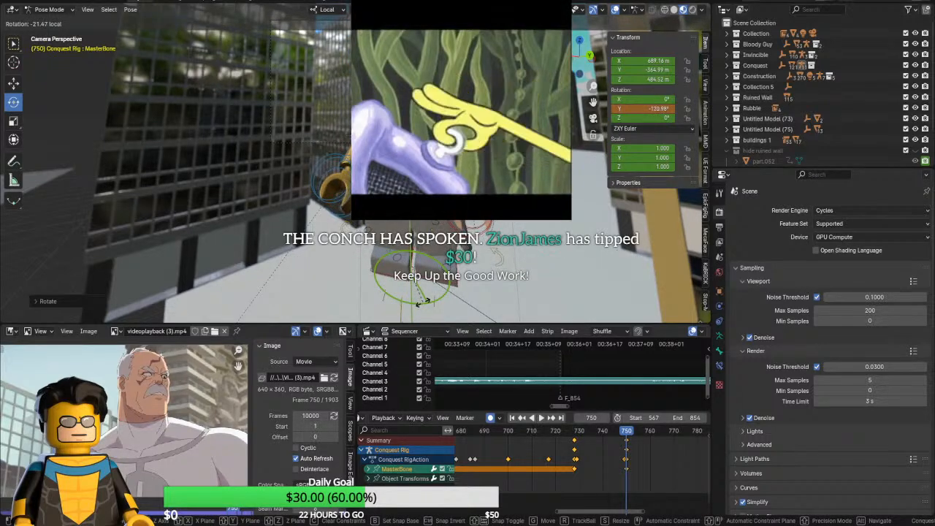
click(424, 302)
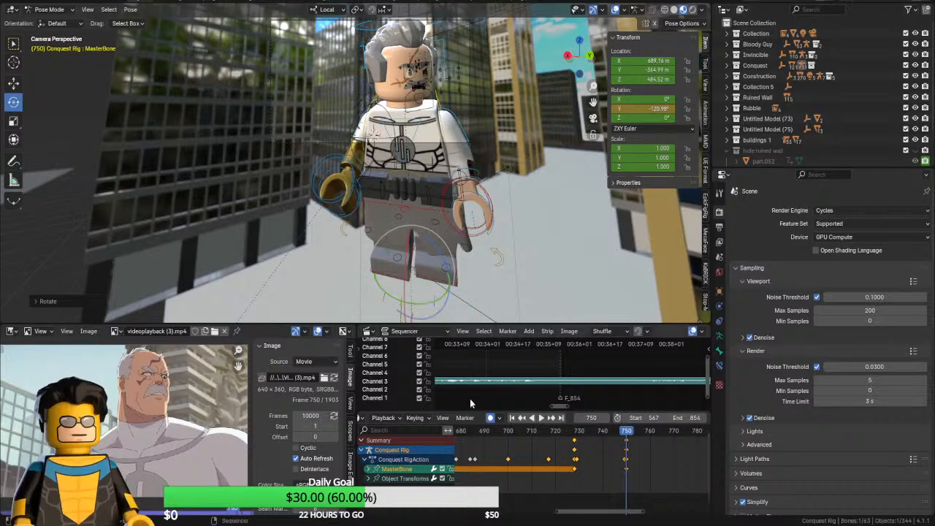
Play back the body turn from frame 728 to check its timing against the reference video
click(578, 431)
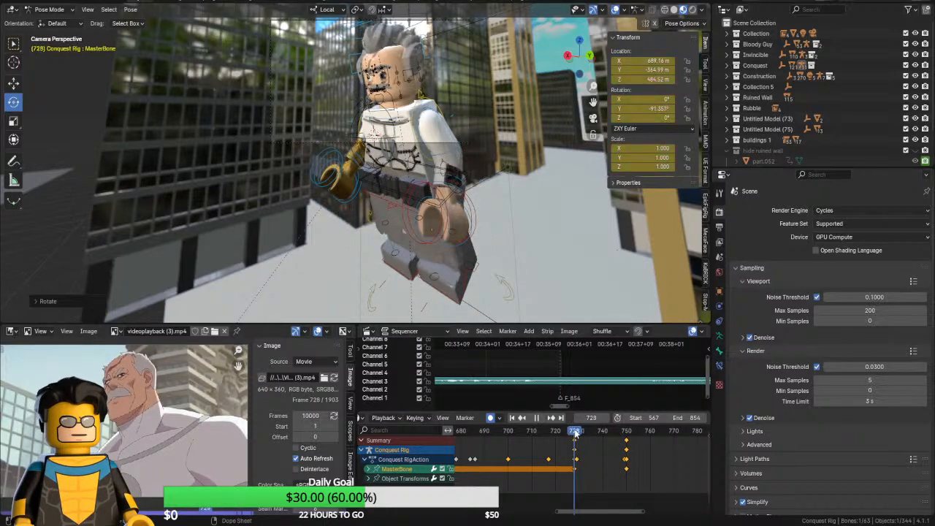
key(space)
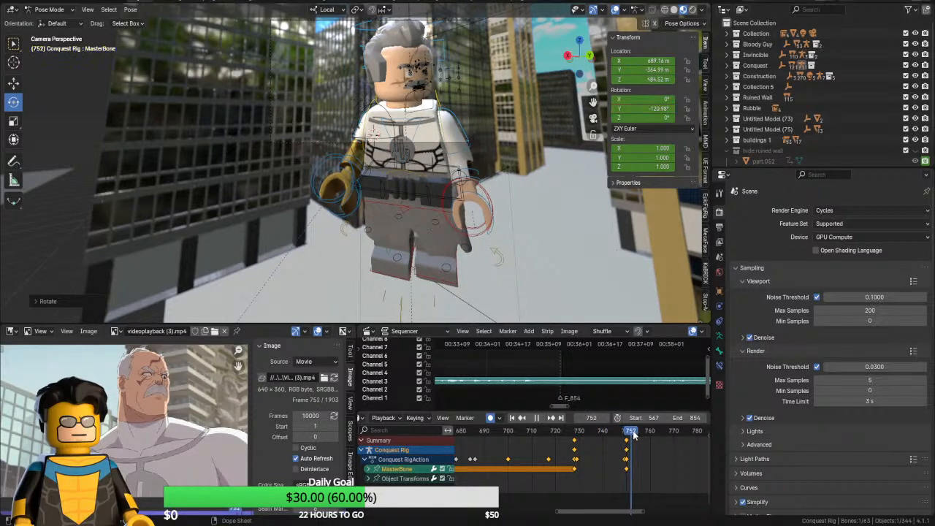
key(space)
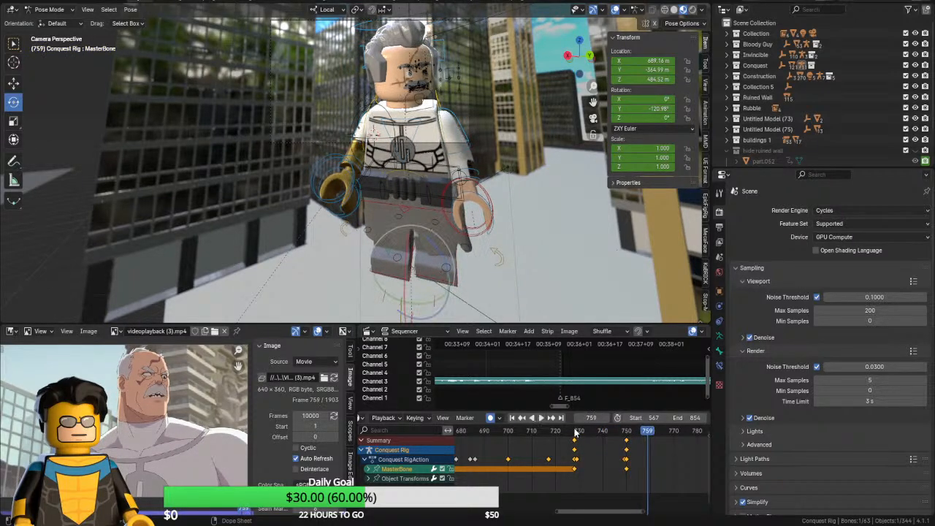
click(577, 431)
key(space)
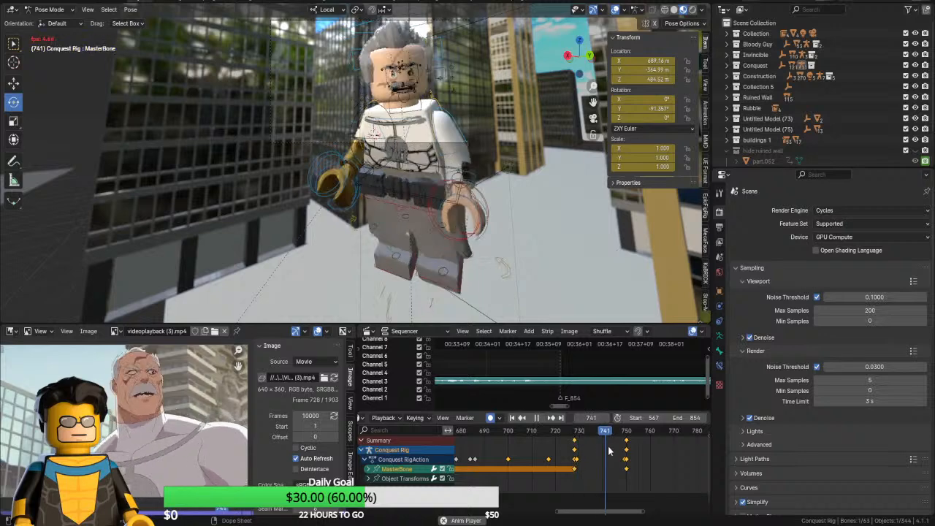
Around frame 766, rotate the MasterBone about its local Y axis to about -115.63°
key(space)
middle_drag(611, 477, 549, 466)
drag(419, 303, 551, 401)
Play back from frame 723, and at frame 764 tilt the Head bone to about 1.96° X, 38.03° Y and -1.60° Z
key(space)
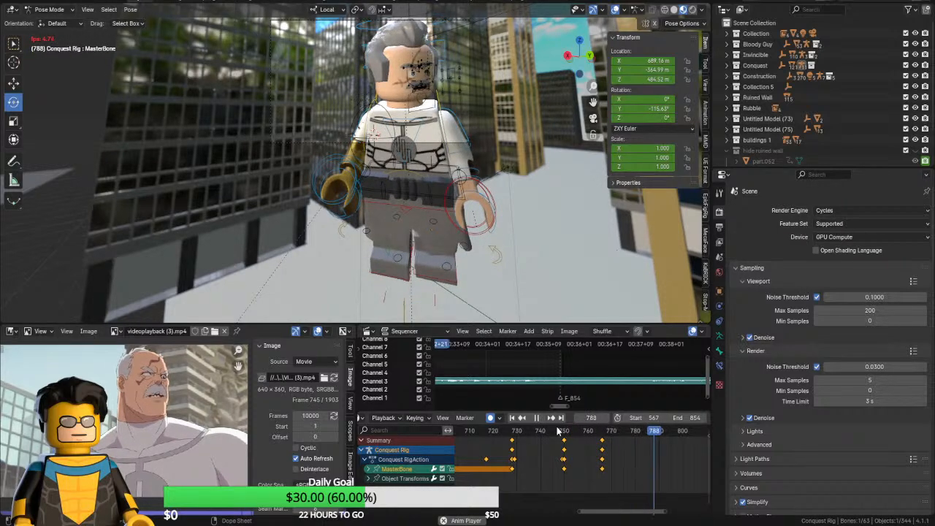
key(space)
click(446, 68)
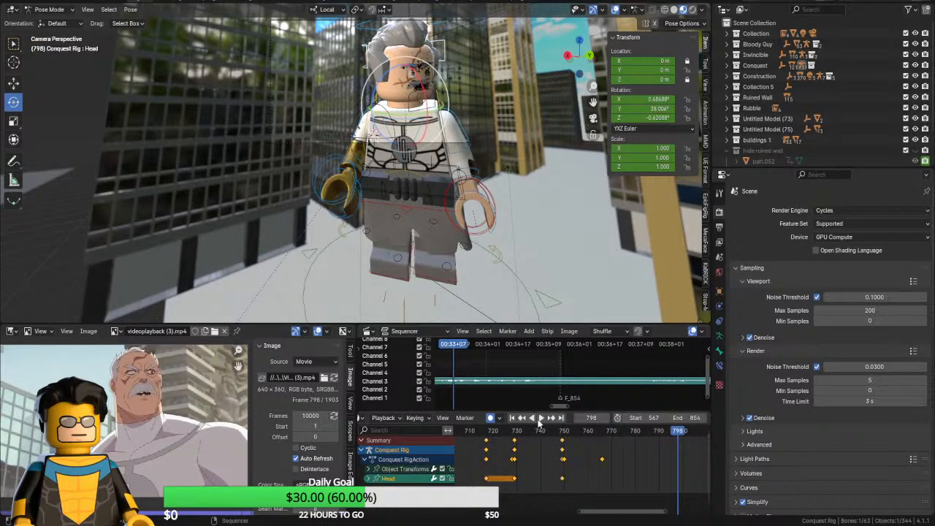
click(501, 434)
key(space)
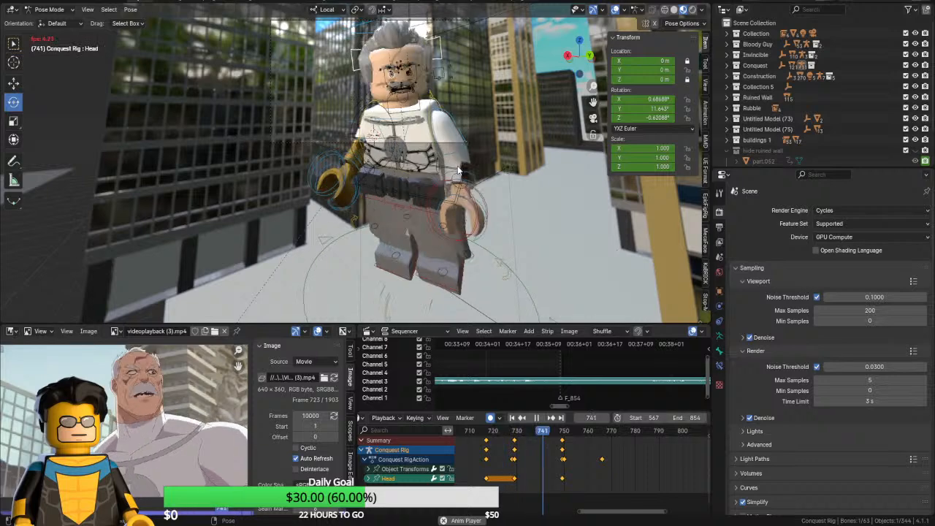
key(space)
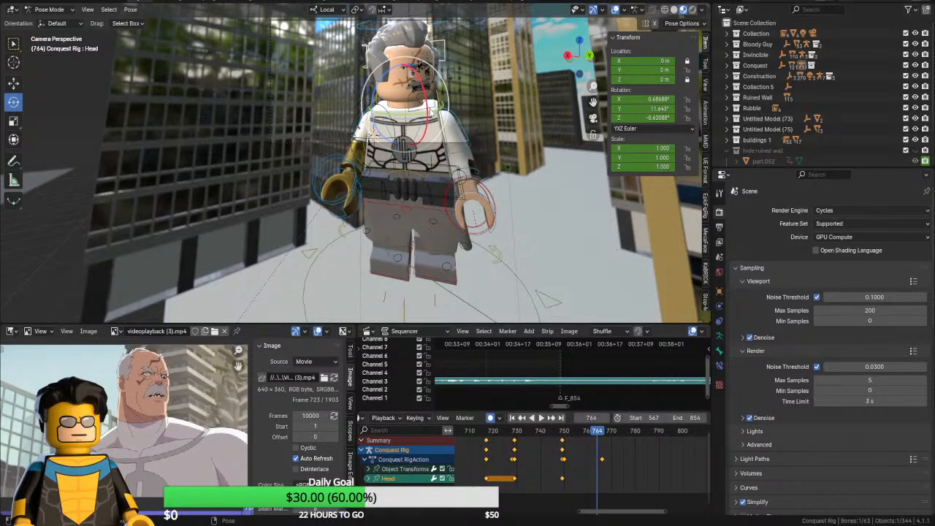
drag(421, 86, 423, 88)
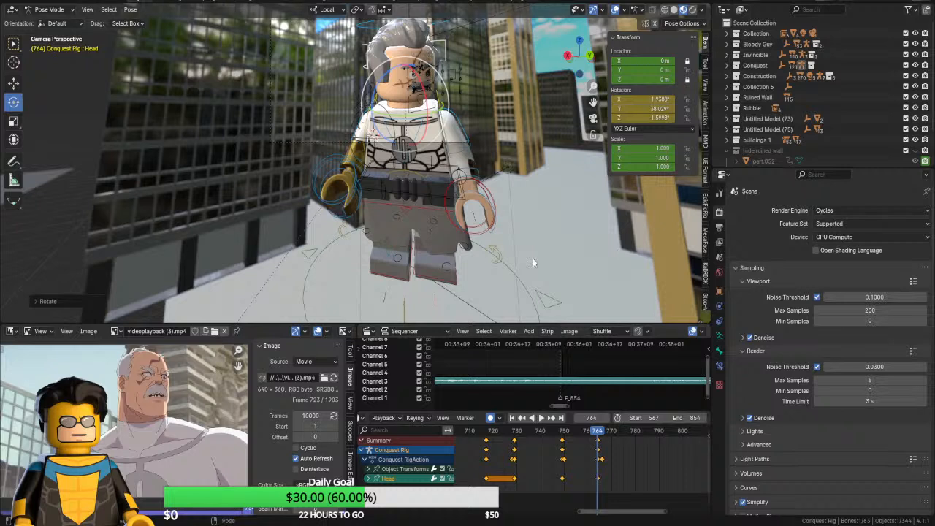
At frame 770, rotate the Head bone about its local X axis to about 4.13°
key(Right)
key(Right)
key(Right)
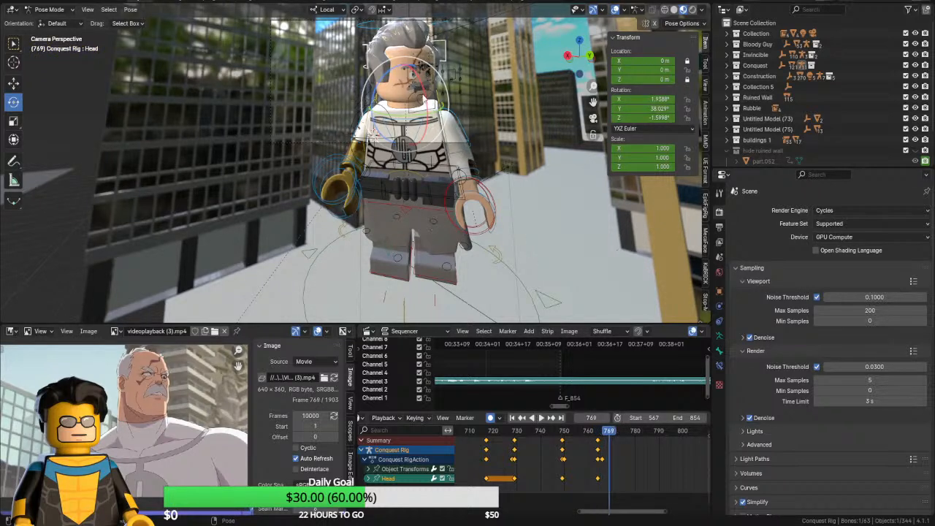
key(Right)
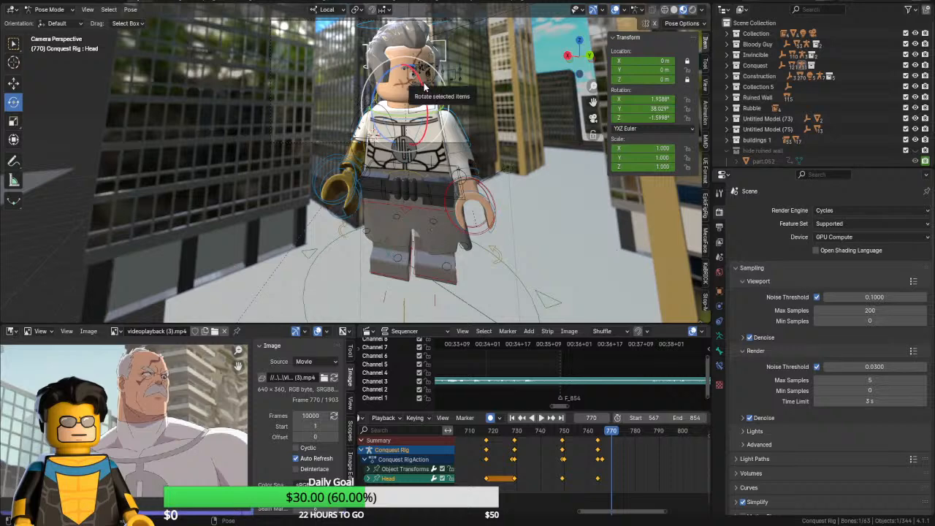
key(r)
key(x)
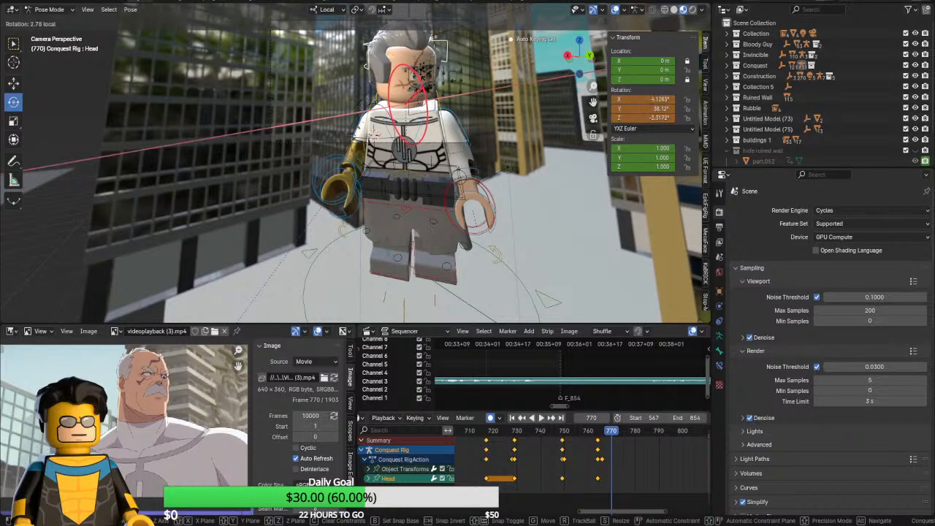
click(427, 86)
At frame 773, rotate the Head bone back about its local X axis to about 0.75°
key(Right)
key(Right)
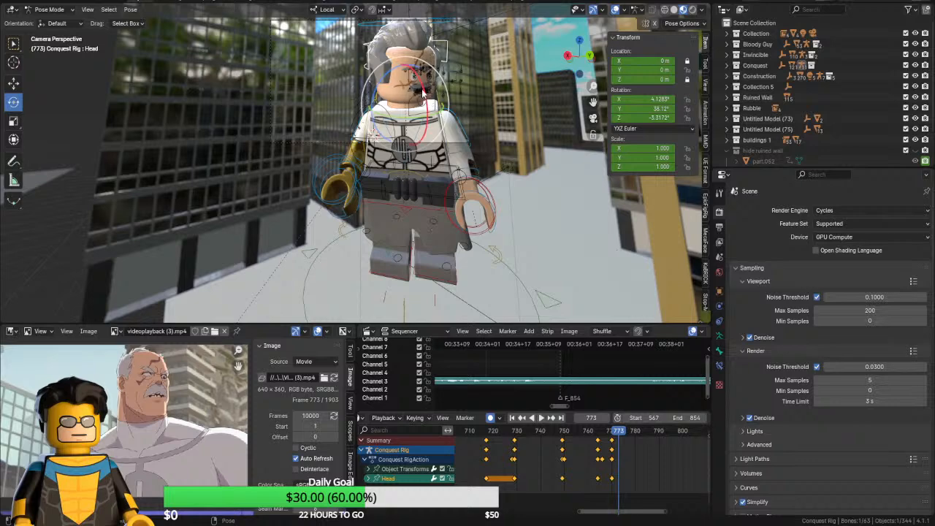
key(r)
key(x)
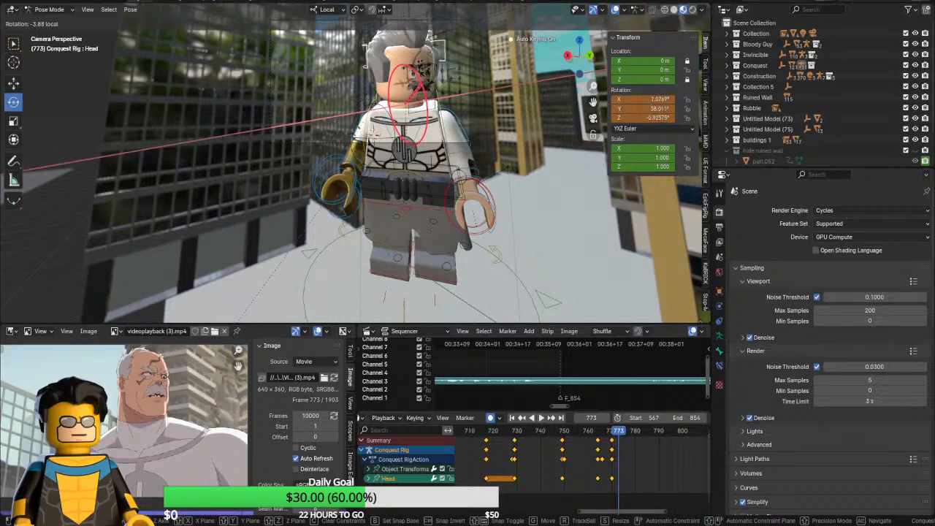
click(428, 81)
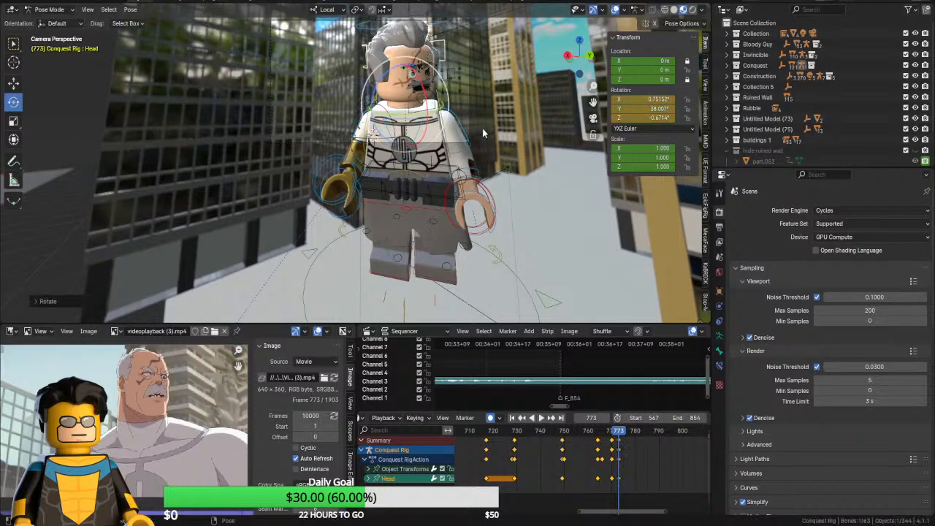
Step back through the newest Head keyframes and play back the head nod from frame 765
key(Left)
key(Left)
key(Left)
key(Right)
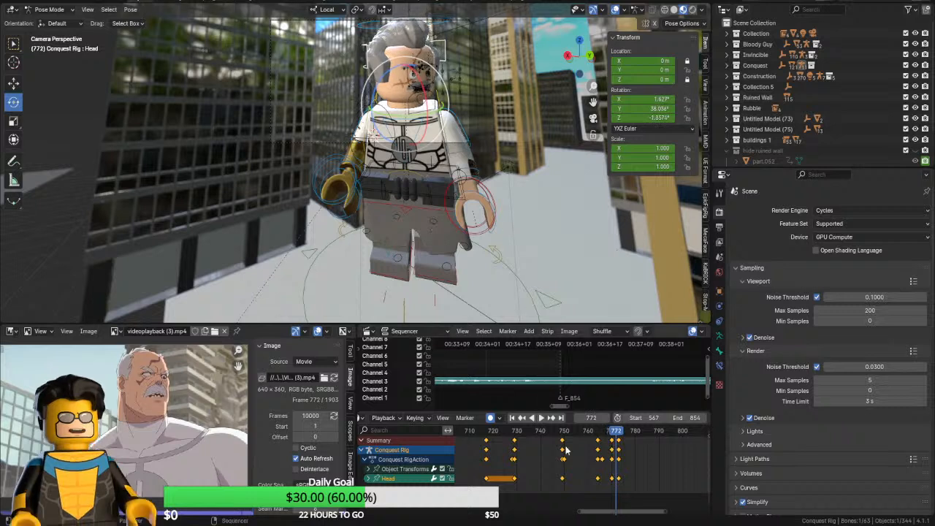
click(600, 431)
key(space)
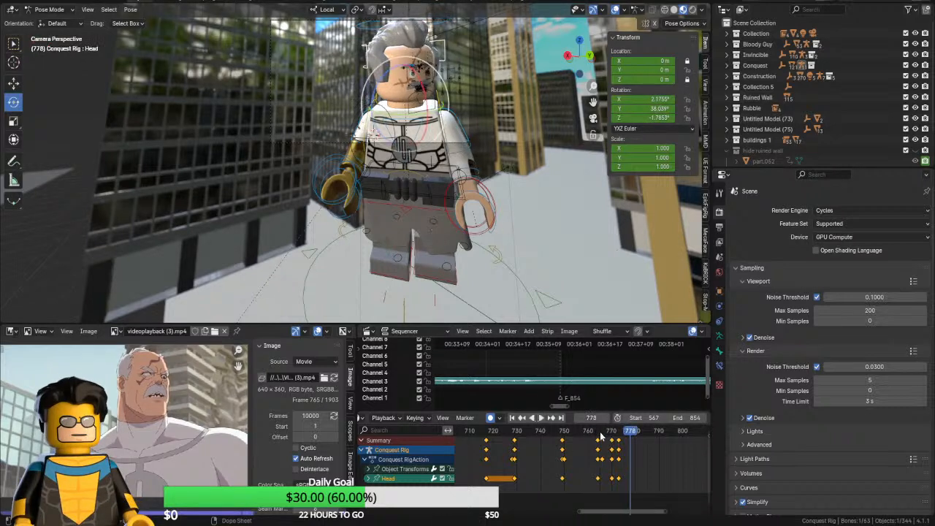
At frame 786, freely rotate the Head bone to about 0.73° X, 37.44° Y and -0.60° Z and keyframe it
middle_drag(635, 469, 591, 468)
key(space)
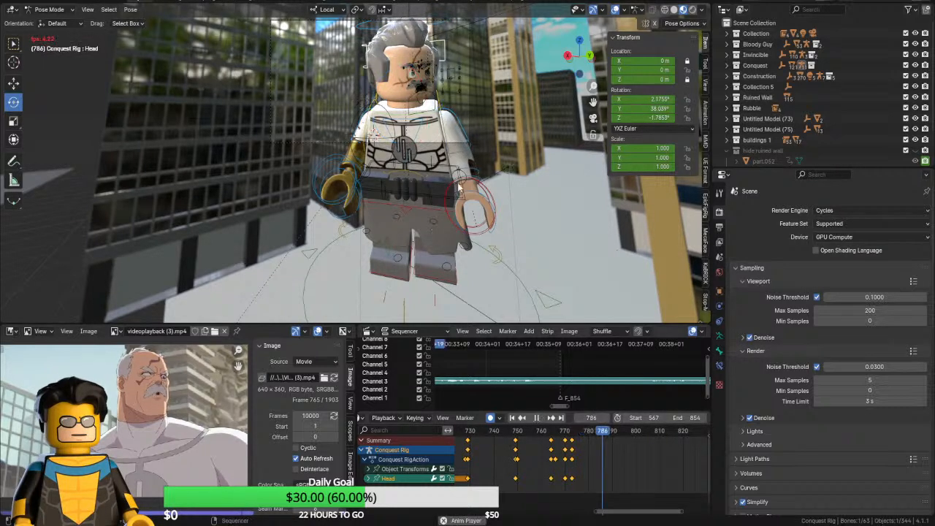
key(space)
key(r)
key(r)
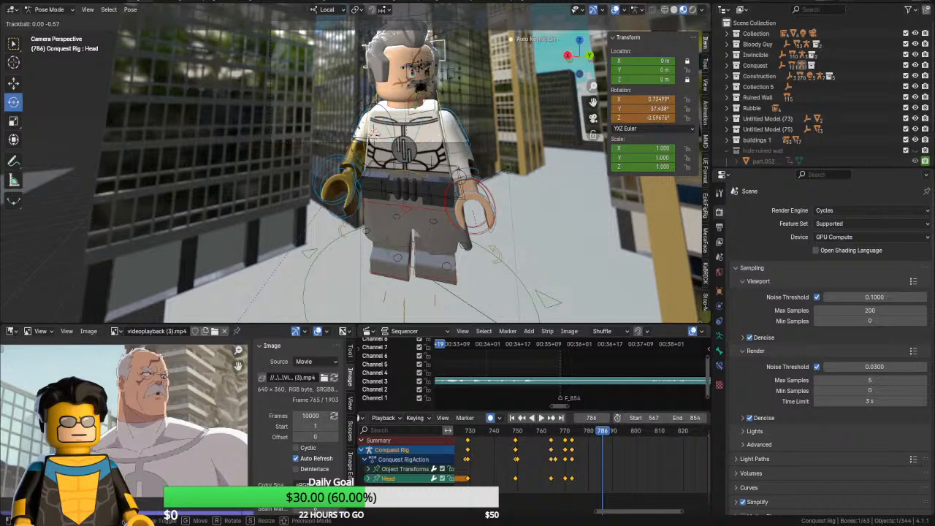
click(582, 456)
key(i)
Play back the head motion from frame 774 to compare it with the reference video
click(575, 432)
key(space)
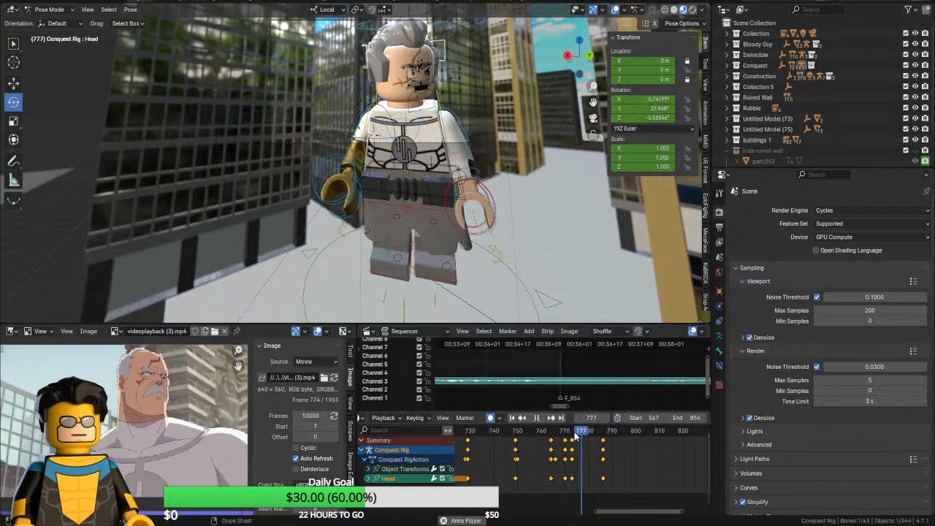
key(space)
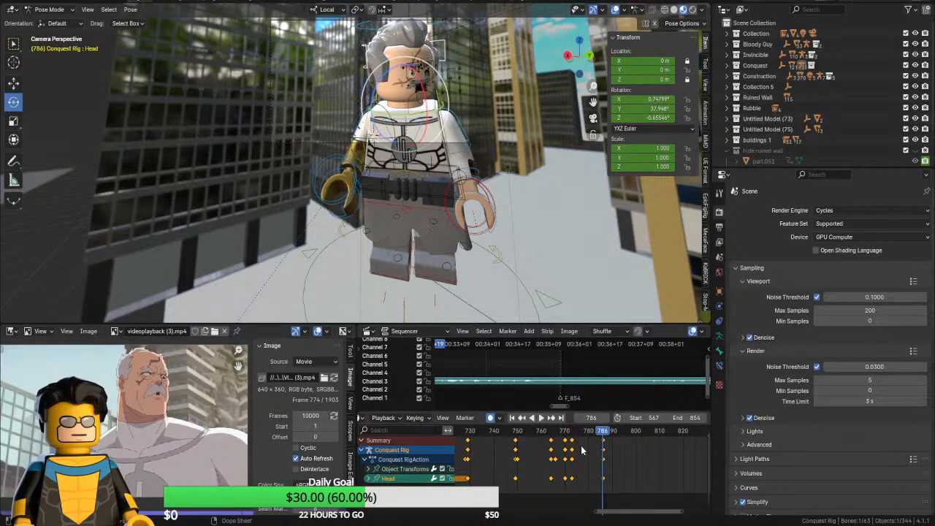
key(space)
key(space)
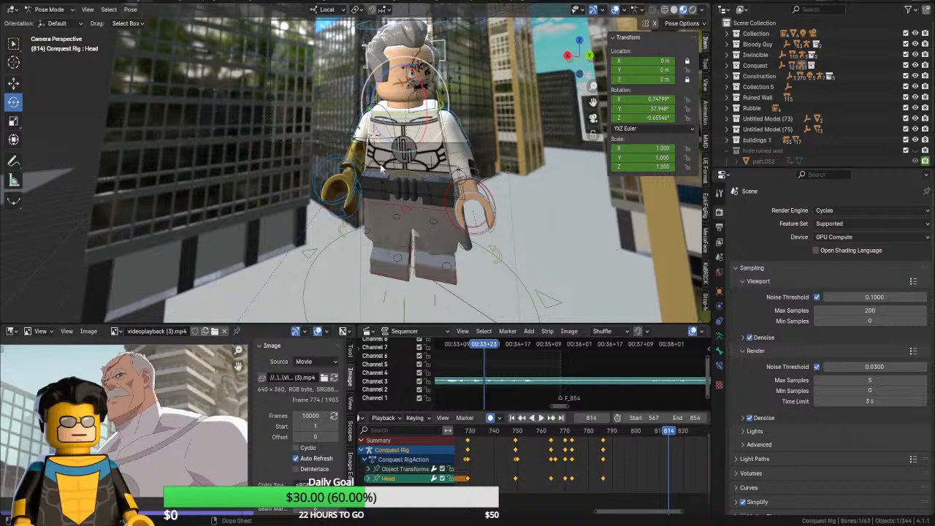
key(r)
key(r)
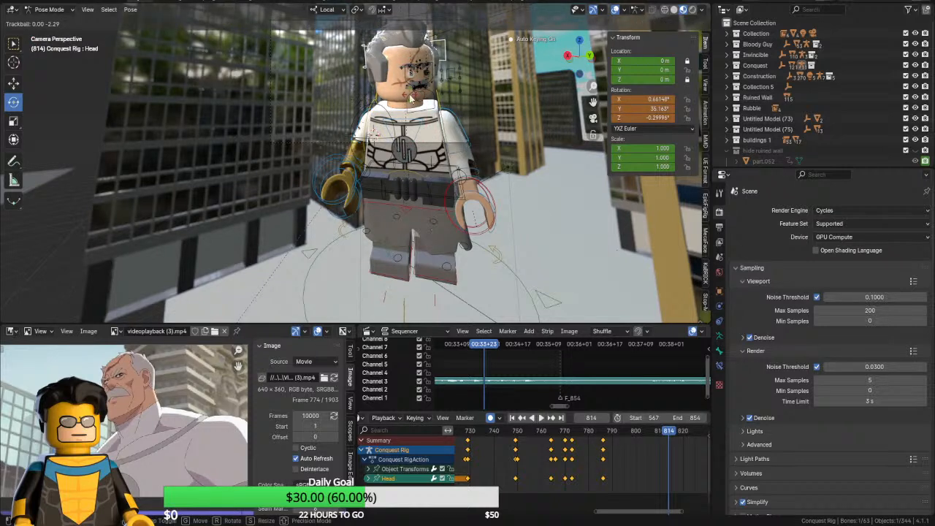
right_click(411, 99)
Play back from around frame 787 and stop at frame 800 to compare the head pose with the reference
click(606, 433)
key(space)
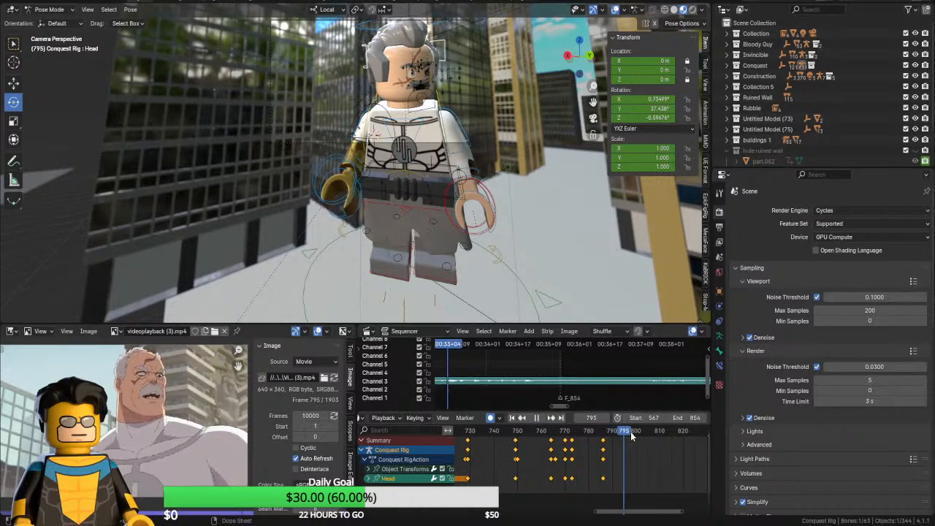
key(space)
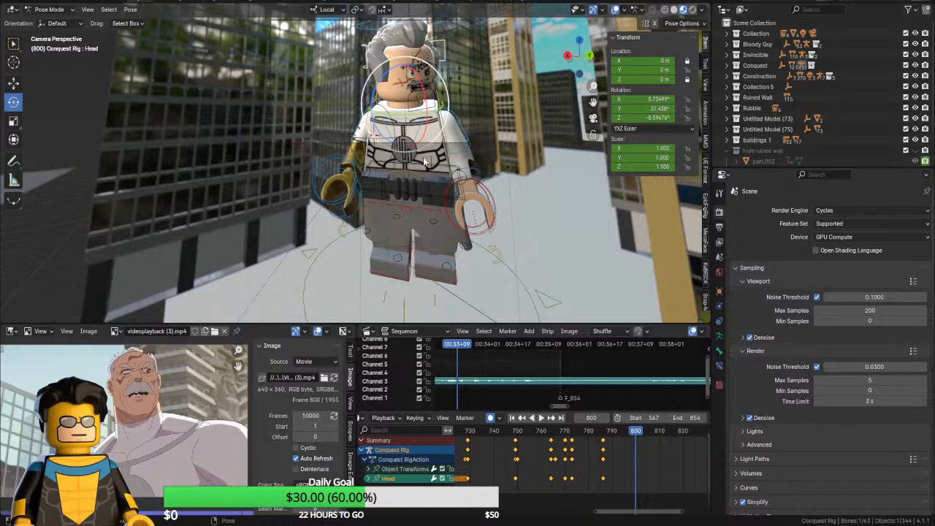
Select the MasterBone, compare the surrounding frames with the reference, and insert a hold keyframe for it at frame 795
click(511, 275)
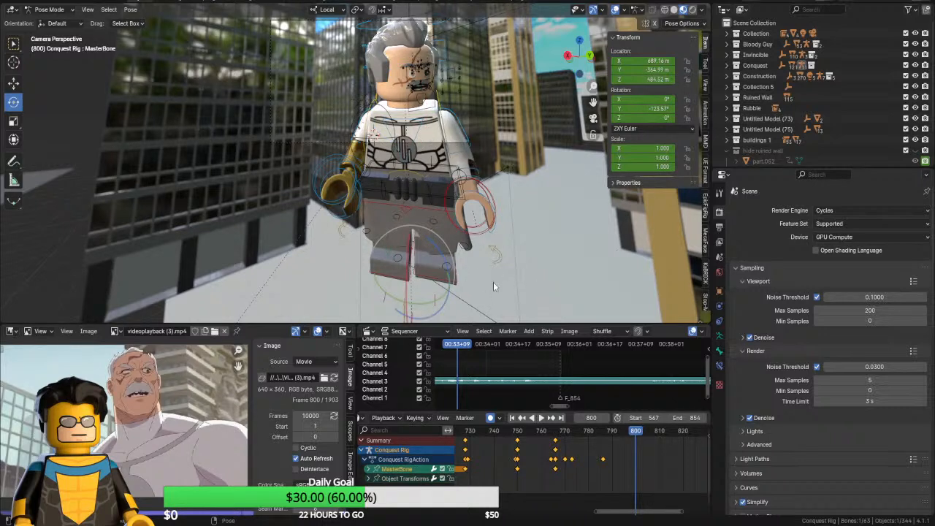
key(Left)
key(Left)
key(Left)
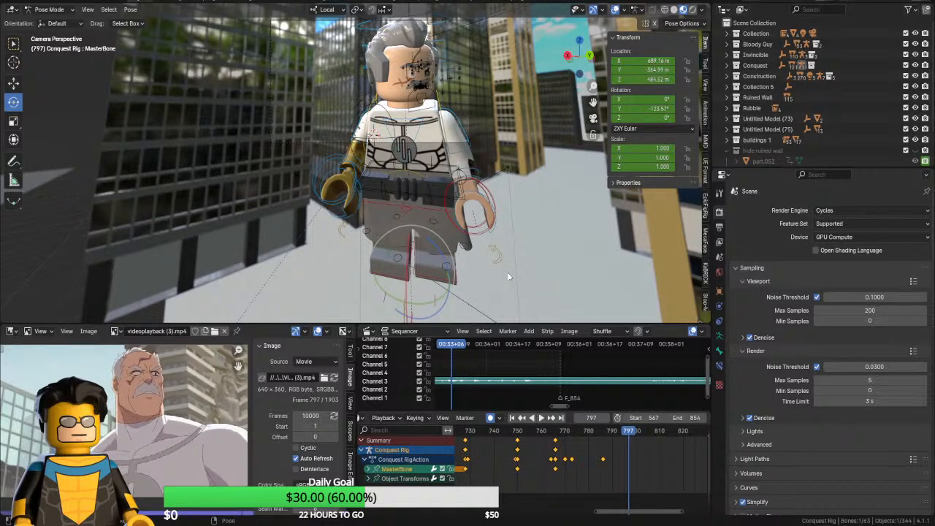
key(Left)
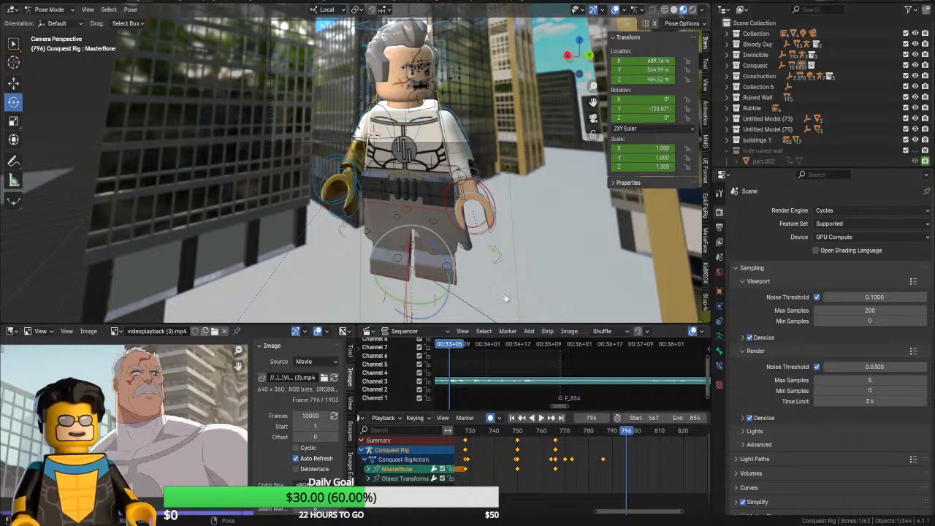
drag(561, 437, 632, 432)
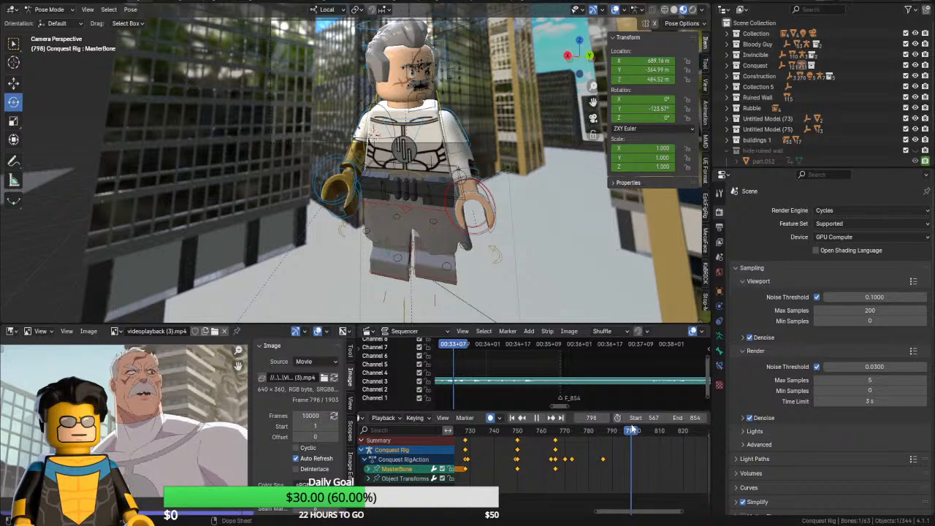
key(Left)
key(Left)
key(Left)
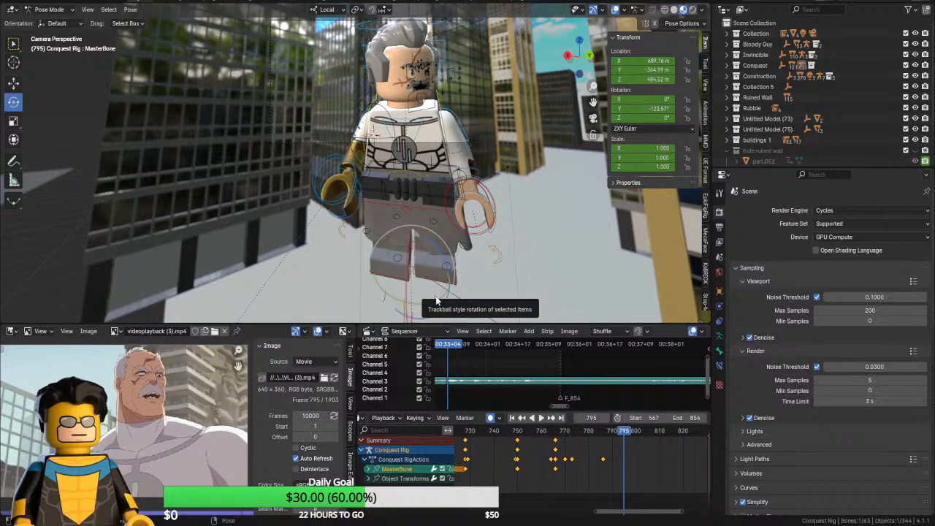
Duplicate the MasterBone keyframe from frame 728 to frame 810 to turn the body back
key(Right)
key(Right)
key(Right)
key(Right)
key(Right)
key(Right)
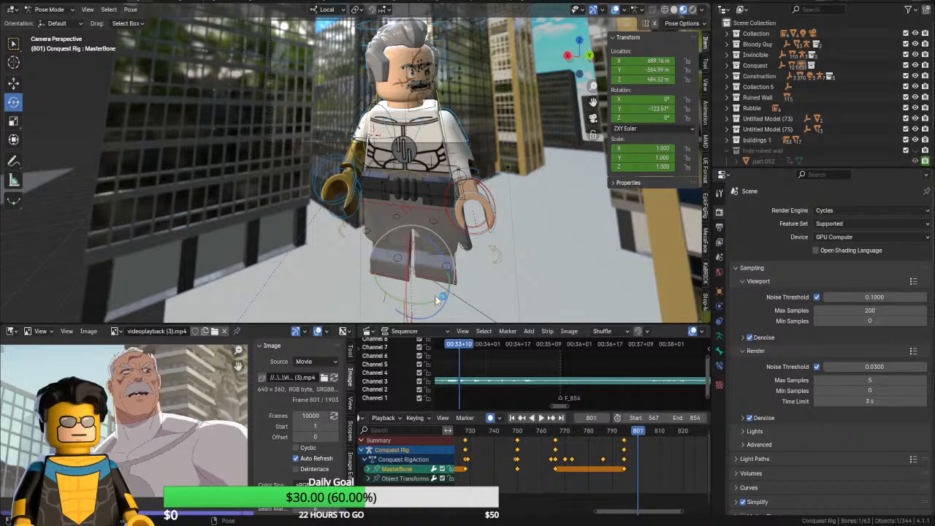
key(Right)
key(Right)
key(Right)
key(Right)
key(Right)
key(Right)
key(Right)
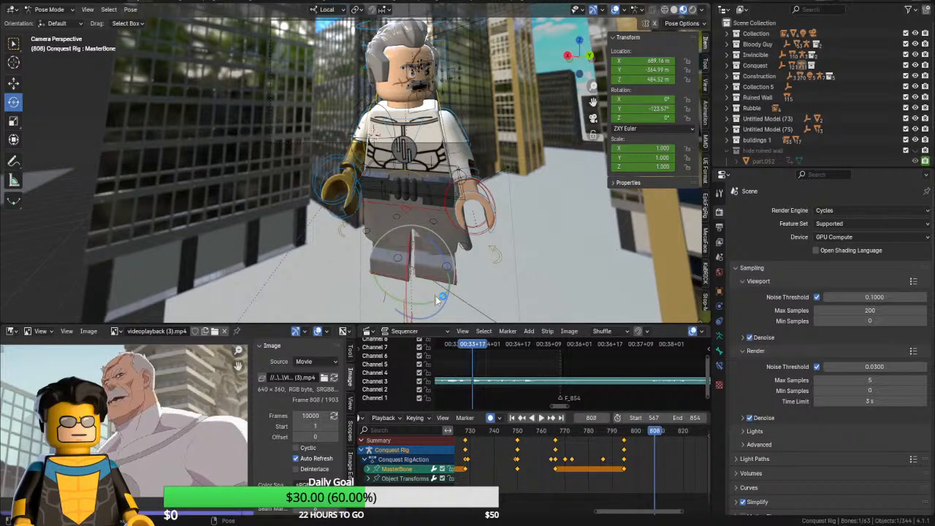
key(Right)
key(Right)
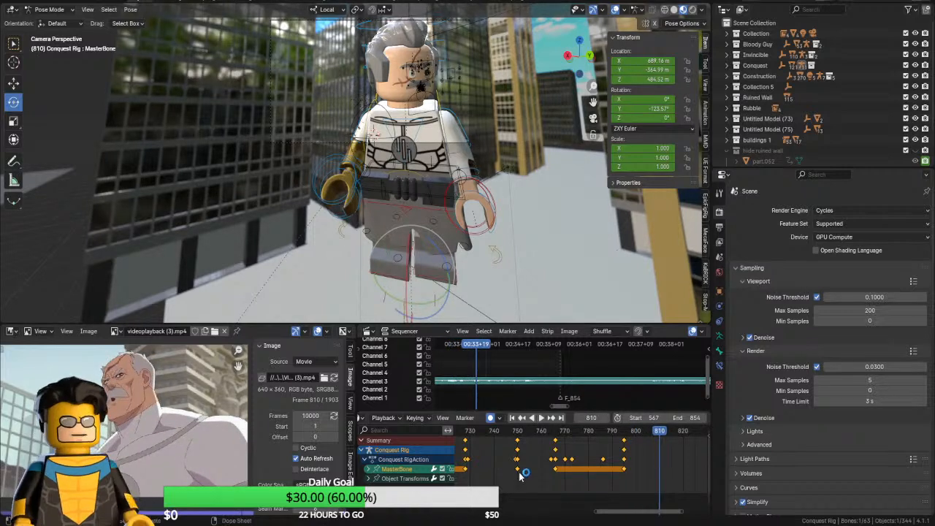
ctrl+scroll(520, 471, left, 4)
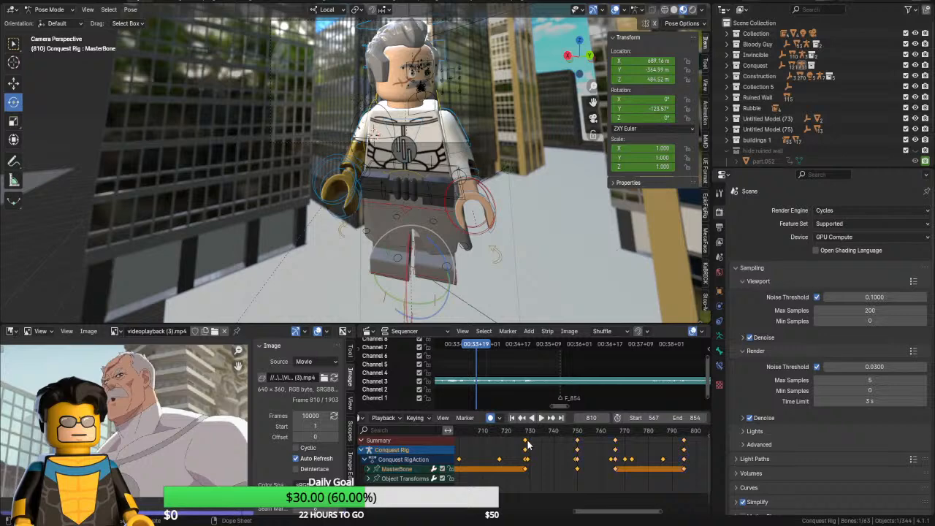
click(527, 441)
middle_drag(609, 454, 543, 458)
key(shift+d)
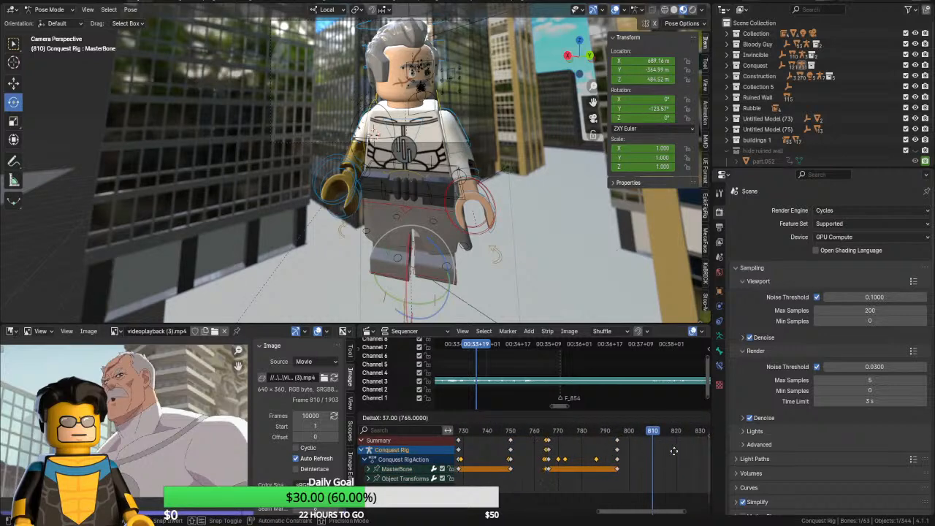
click(516, 451)
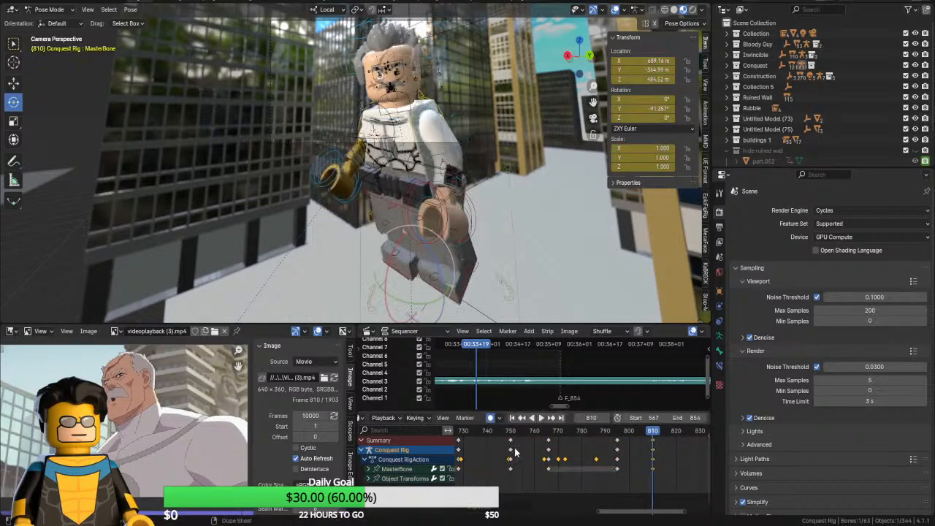
Select the Head bone and insert a hold keyframe for it at frame 797
click(432, 62)
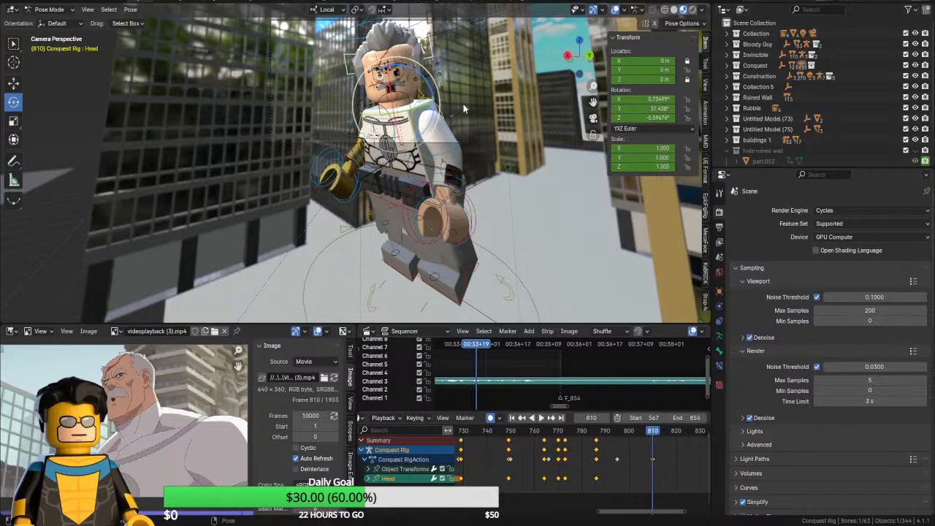
key(Left)
key(Left)
key(Left)
key(Left)
key(Left)
key(Left)
key(Left)
key(Left)
key(Left)
key(Left)
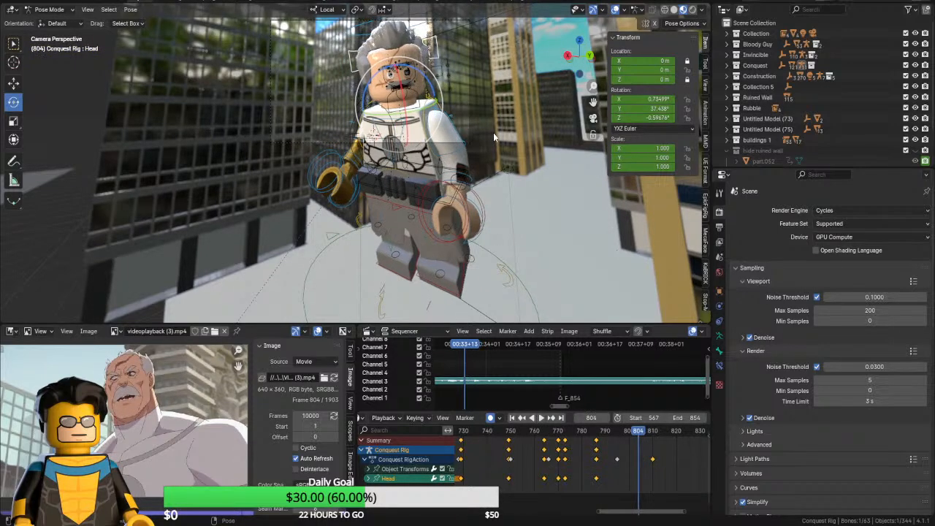
key(Left)
key(Left)
key(Left)
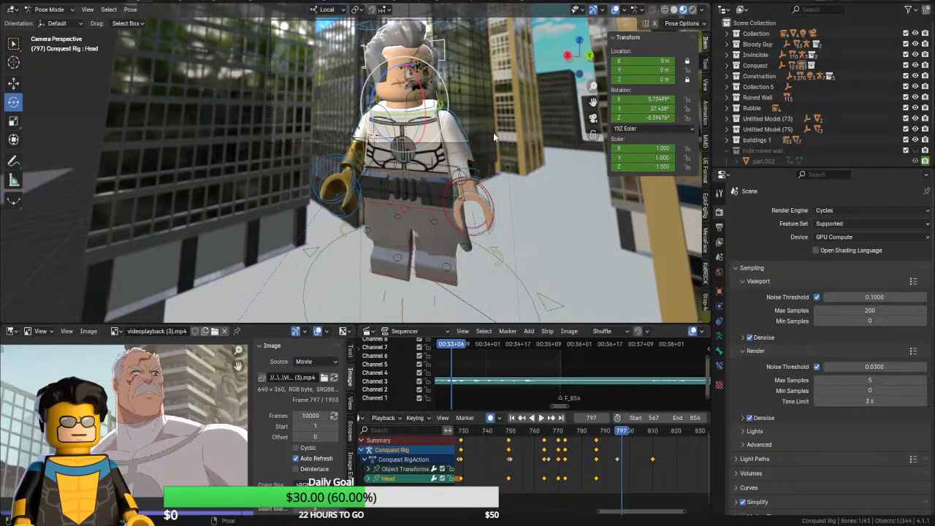
key(i)
Duplicate the Head keyframe from about frame 729 to frame 809 to turn the head with the body
key(Right)
key(Right)
key(Right)
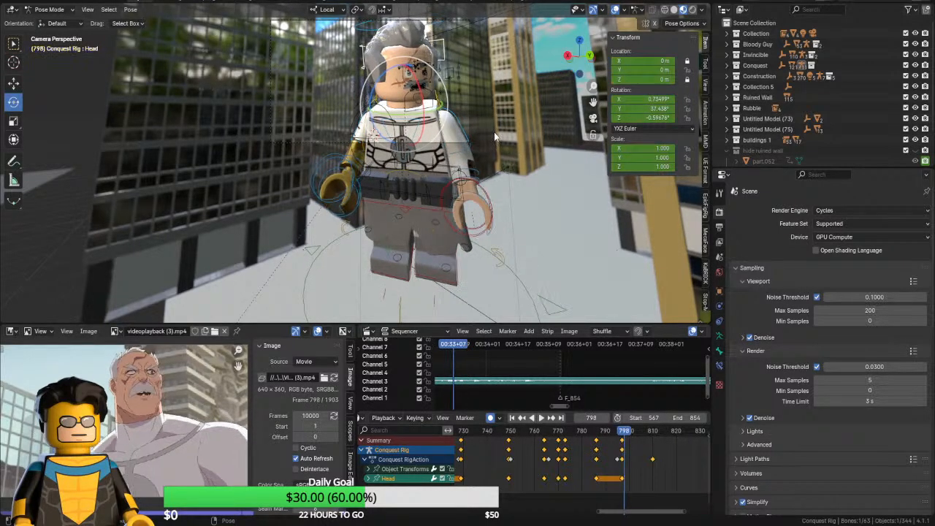
key(Right)
key(Right)
key(Right)
key(Right)
key(Right)
key(Right)
key(Right)
key(Right)
key(Right)
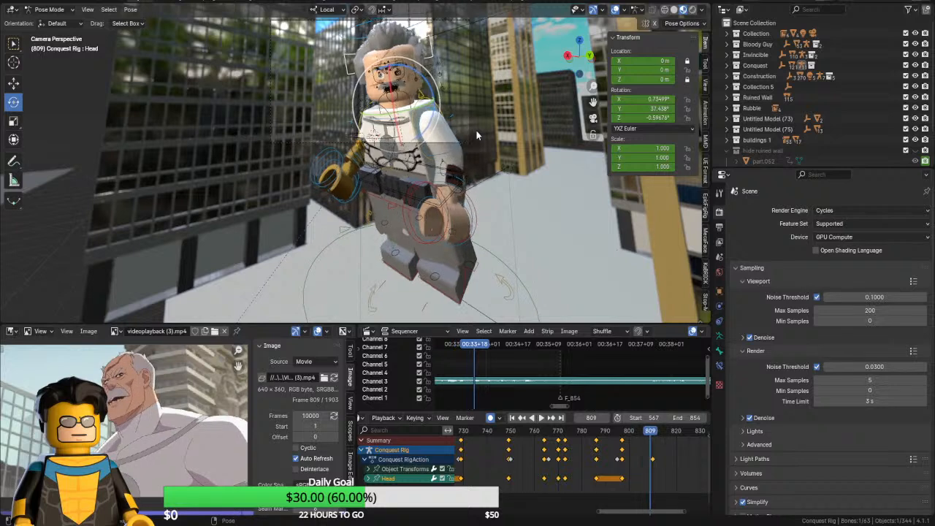
mouse_move(499, 454)
middle_down()
mouse_move(533, 468)
mouse_move(629, 446)
mouse_move(498, 447)
middle_up()
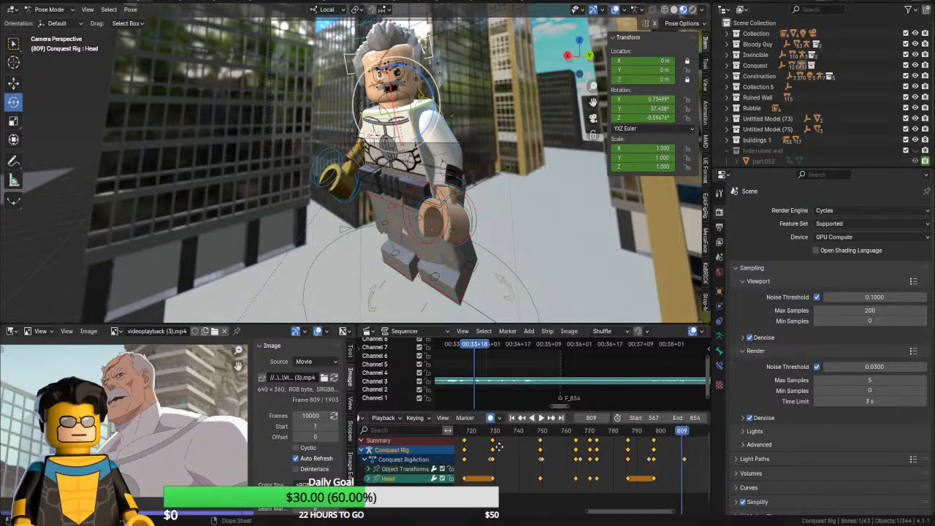
drag(493, 444, 691, 455)
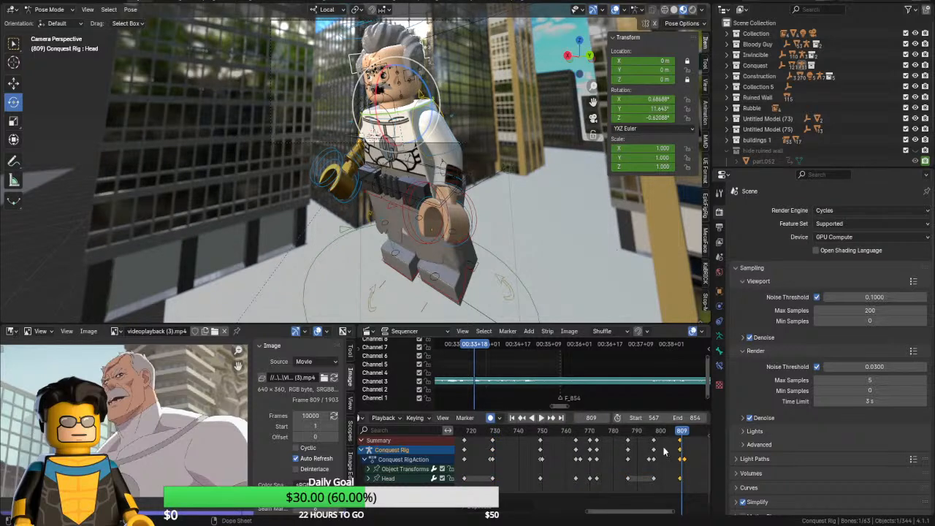
Play back the body and head turn from around frame 795 to frame 822 against the reference video
middle_drag(654, 449, 603, 447)
drag(604, 431, 595, 431)
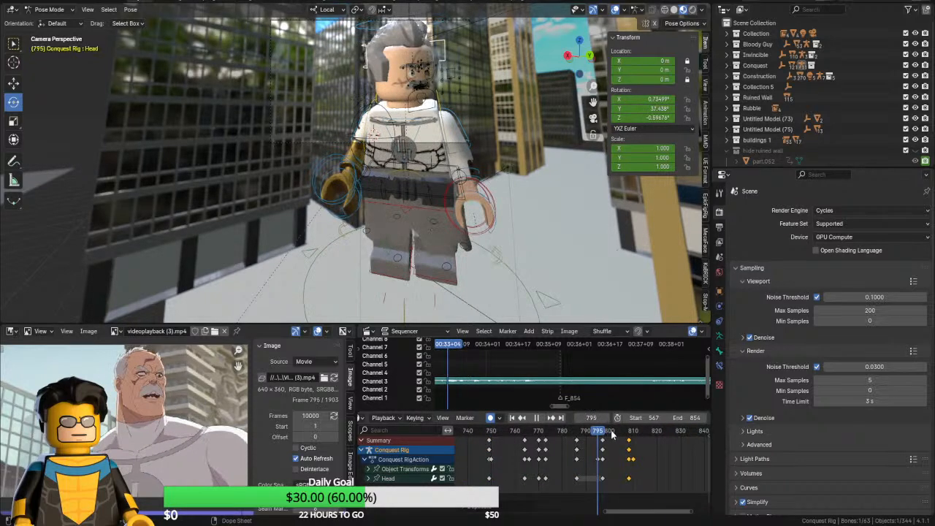
key(space)
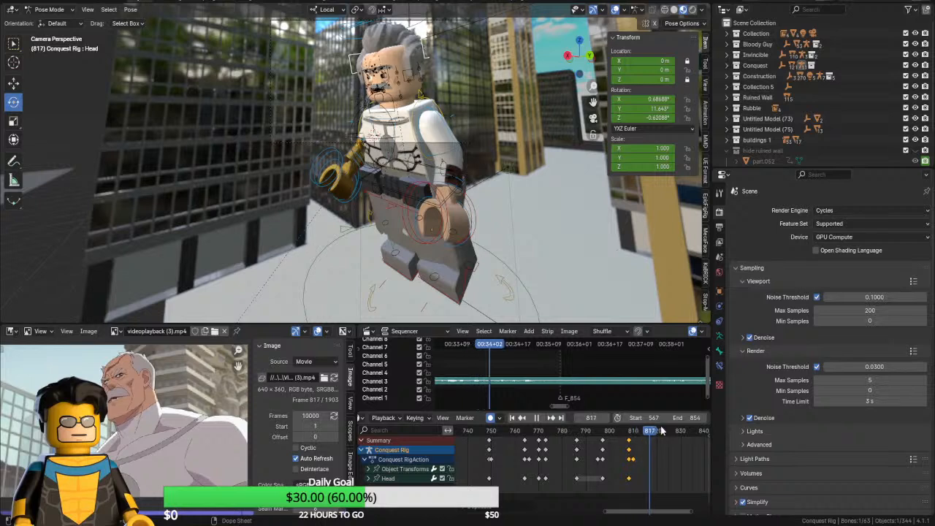
key(space)
At frame 822, rotate the MasterBone around its local Y axis to about -103.5°, keyframe it, and play back the motion
middle_drag(629, 455, 589, 456)
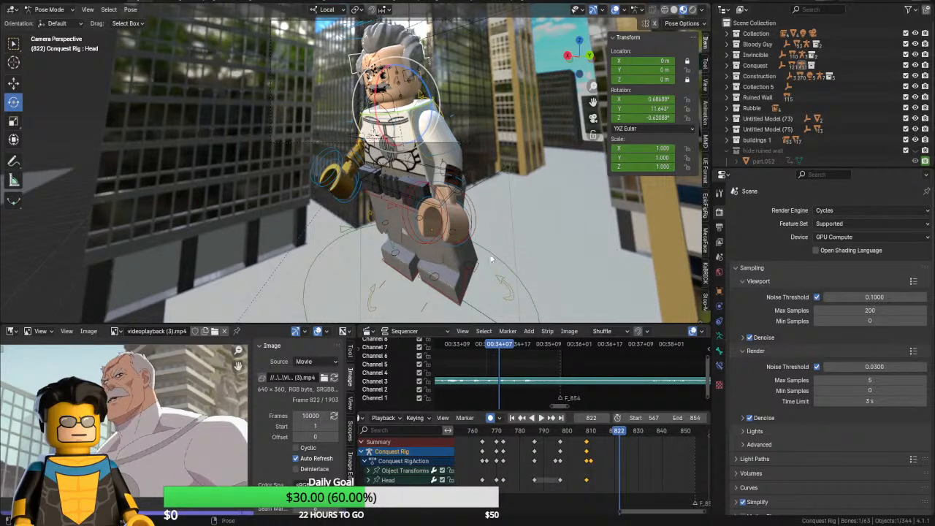
click(505, 282)
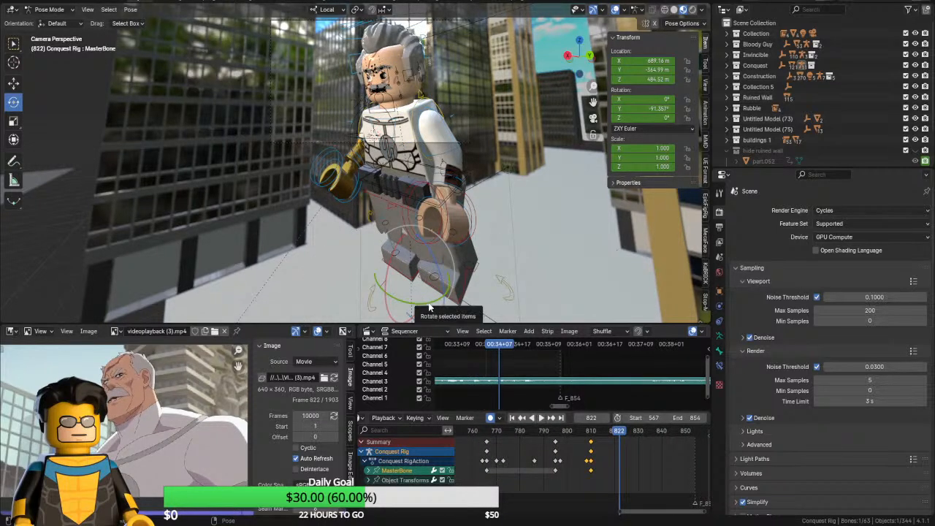
drag(428, 302, 427, 304)
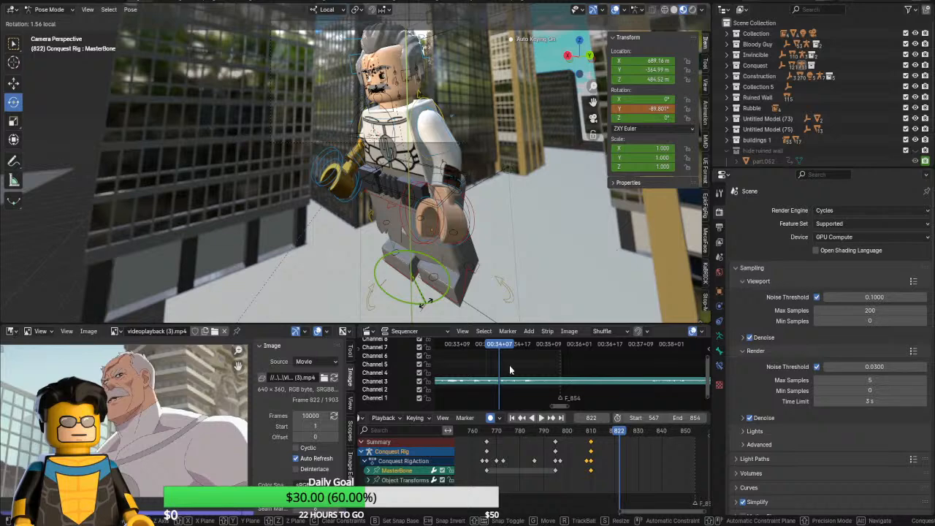
drag(510, 370, 534, 391)
key(space)
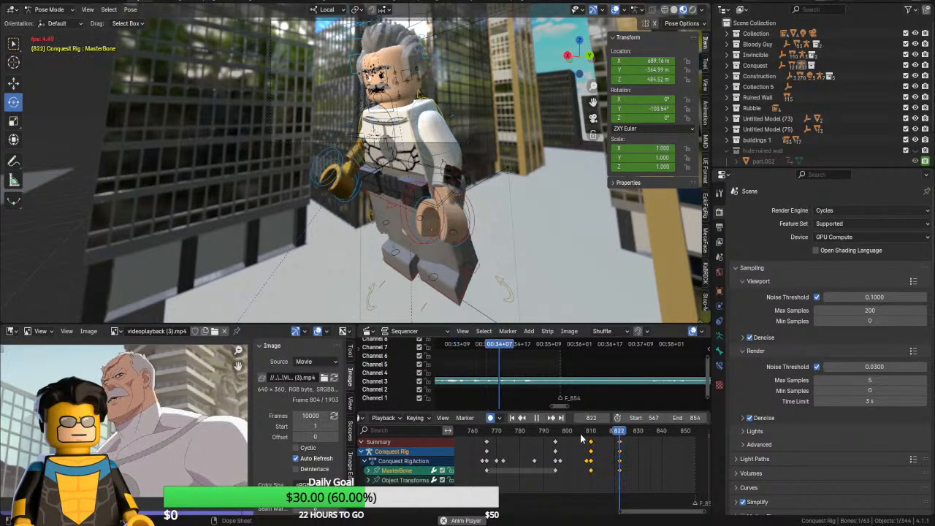
key(space)
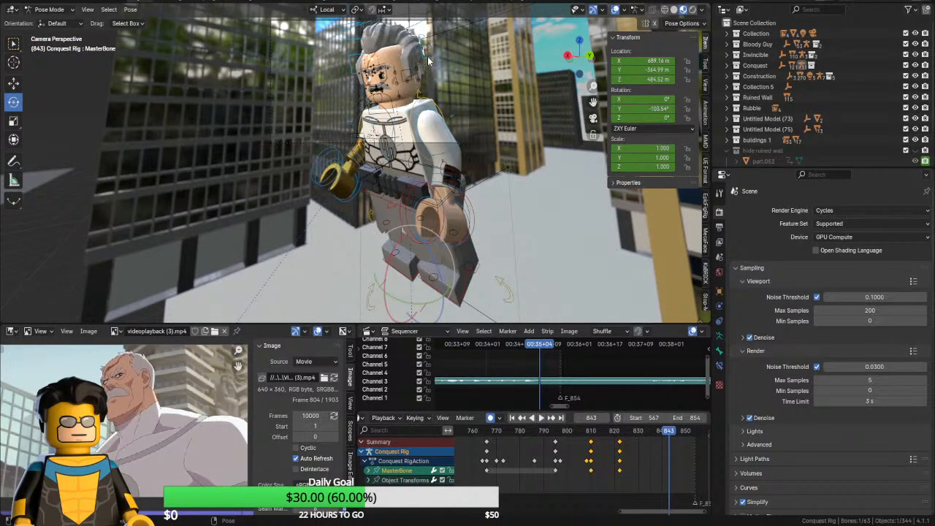
At frame 821, freely rotate the Head bone to about 0.52° X, 9.95° Y and -0.33° Z and keyframe it
click(427, 63)
click(599, 431)
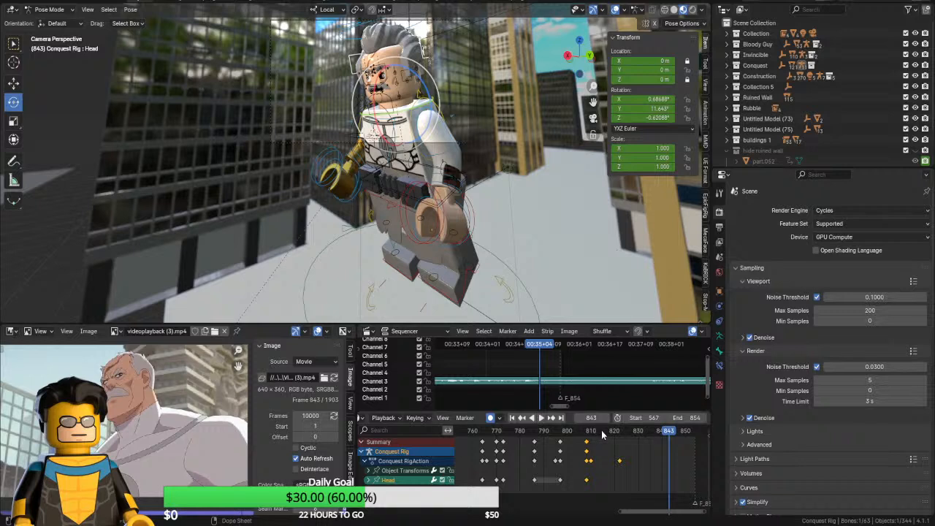
key(Right)
key(Right)
key(Right)
key(Right)
key(Right)
key(Right)
key(Right)
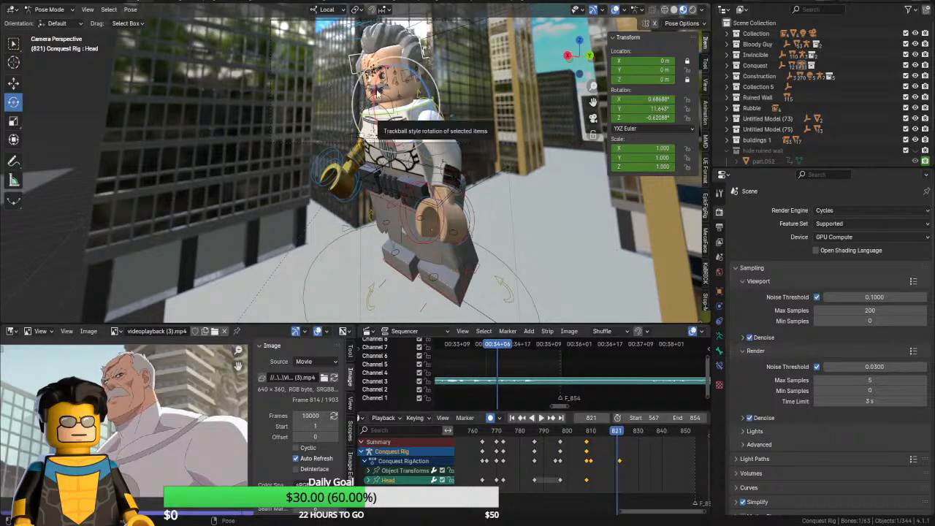
key(r)
key(r)
click(381, 93)
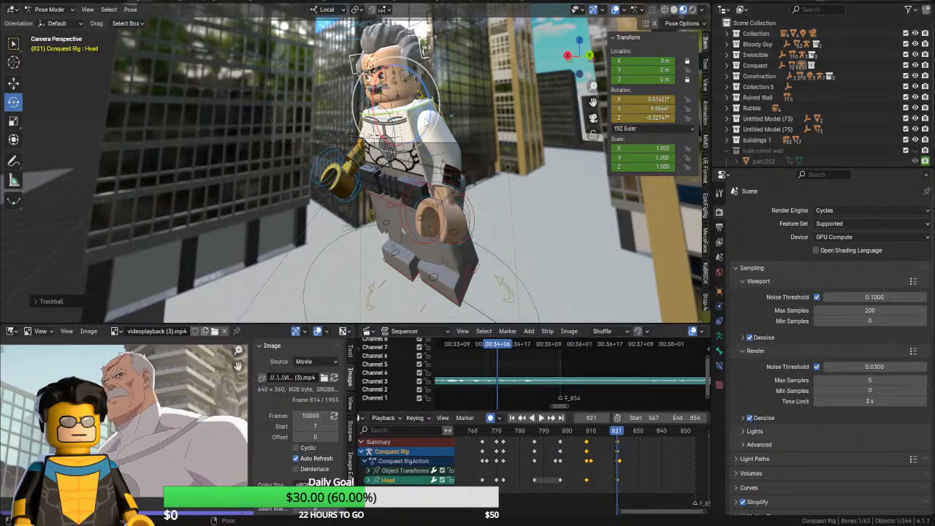
At frame 831, rotate the Head bone around its local X axis to about 2.75° X and keyframe it
key(Right)
key(Right)
key(Right)
key(Right)
key(Right)
key(Right)
key(Right)
key(Right)
key(Right)
key(Right)
key(Right)
key(Right)
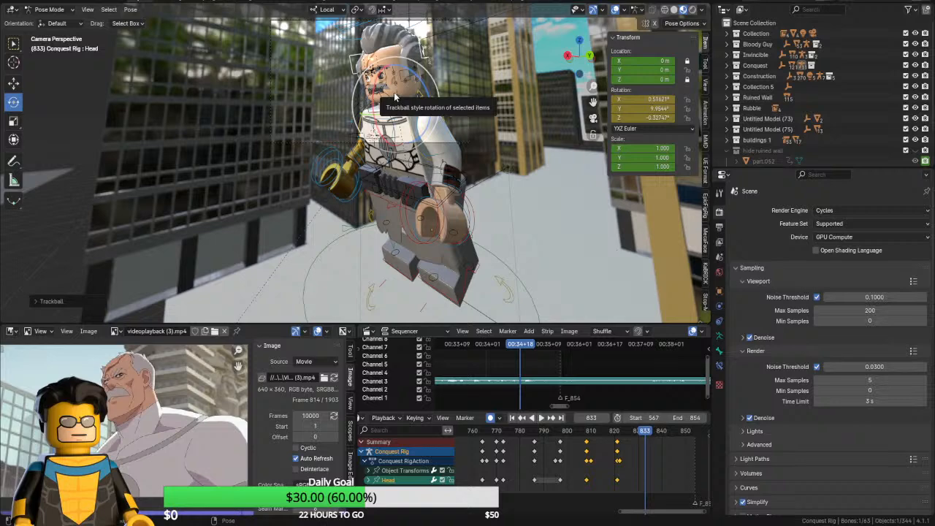
key(Left)
key(Left)
key(r)
key(x)
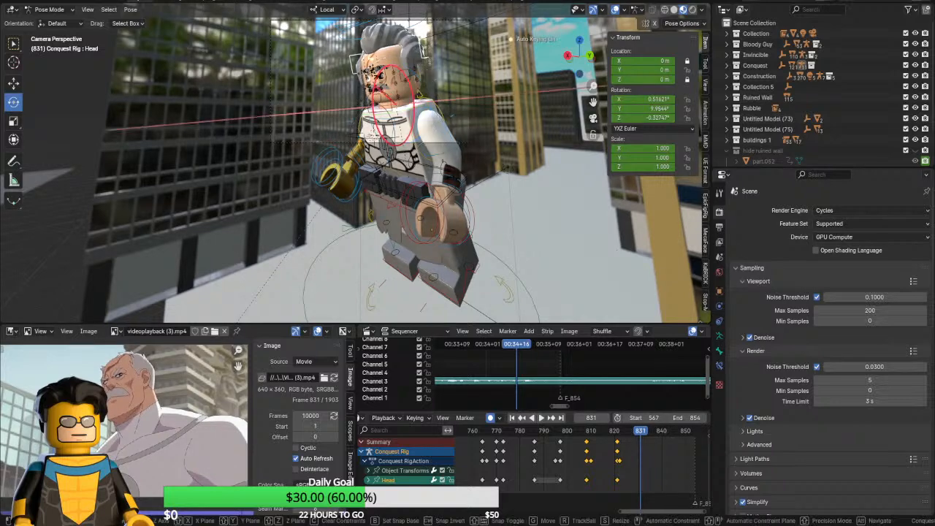
click(386, 83)
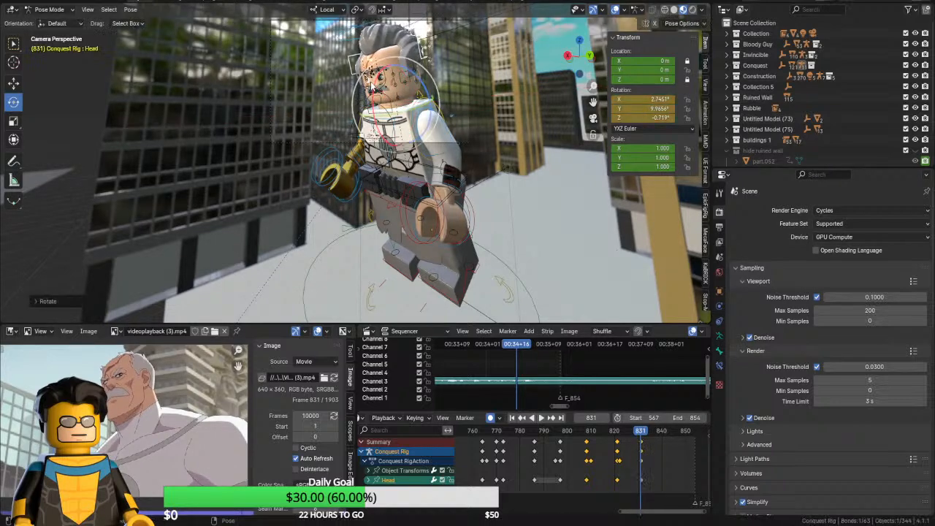
At frame 834, rotate the Head bone around its local X axis to about -2.23° X and keyframe it
key(Right)
key(Right)
key(Right)
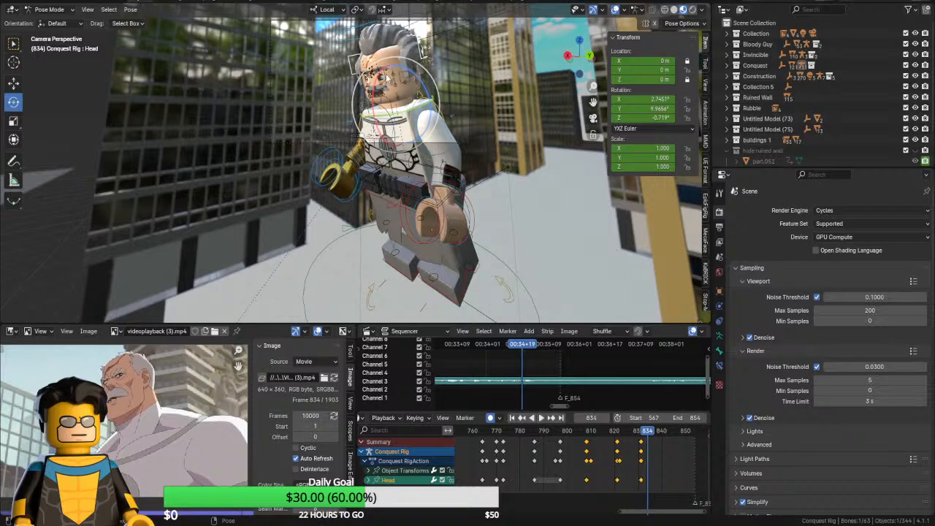
key(r)
key(x)
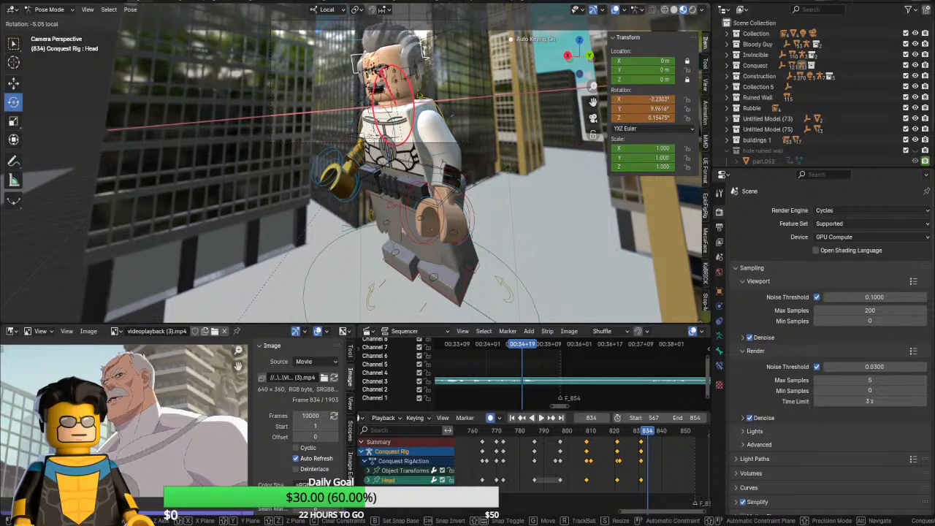
click(381, 74)
At frame 839, rotate the Head bone around its local X axis to about 2.49° X and keyframe it
key(Right)
key(Right)
key(Right)
key(Right)
key(Right)
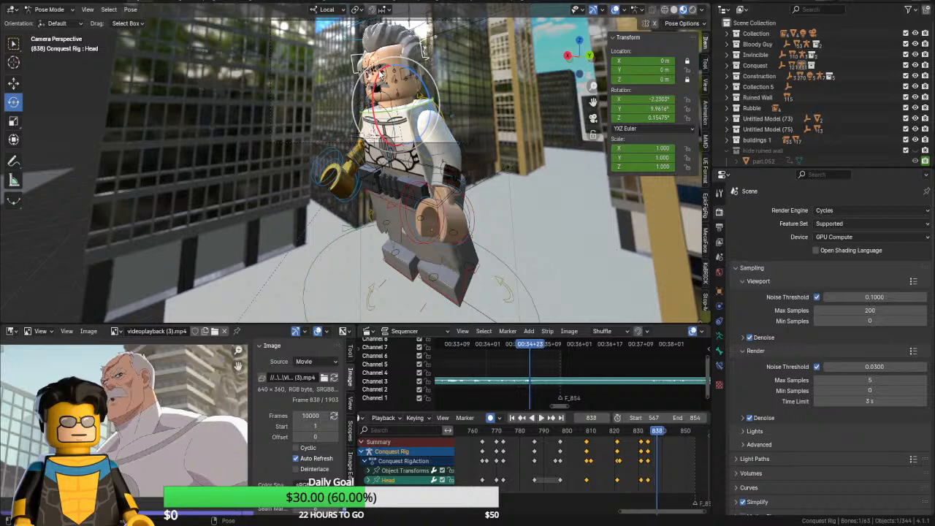
key(r)
key(x)
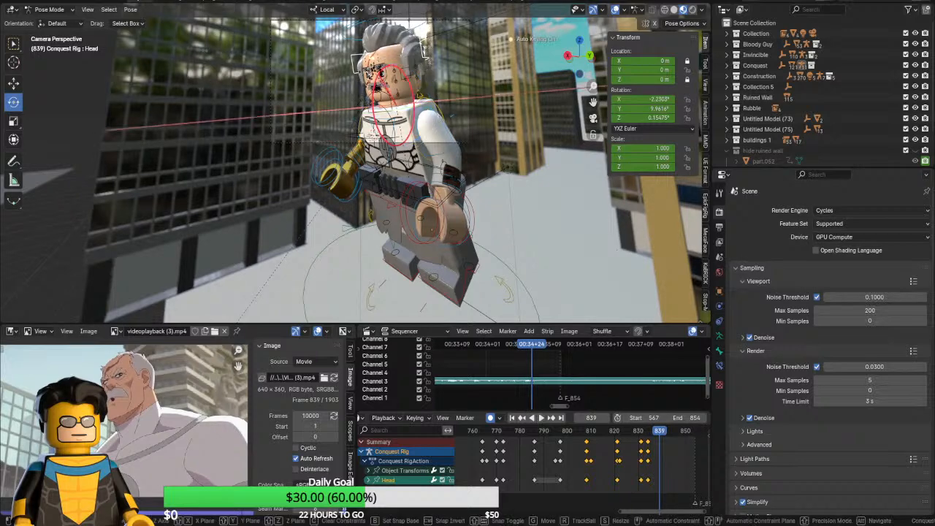
click(375, 79)
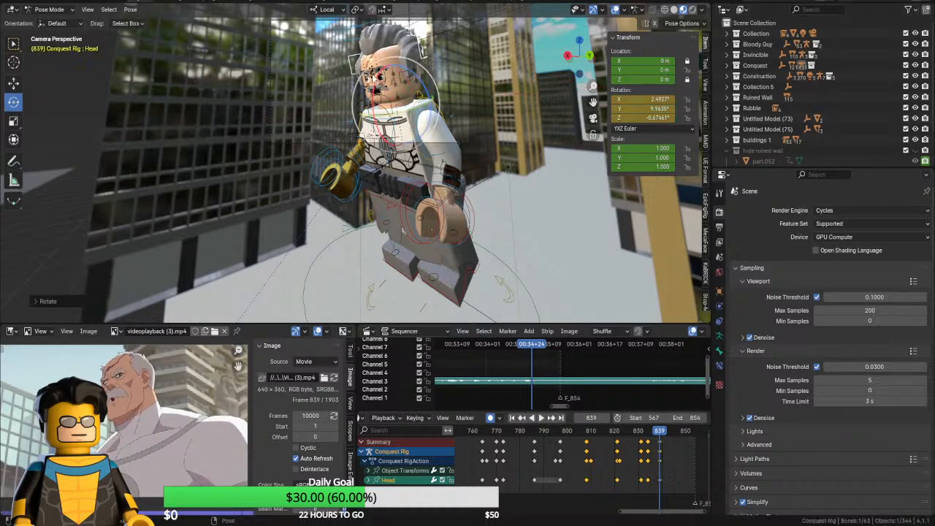
Advance to frame 848, switch the Conquest Rig to Object Mode and save the file
key(Right)
key(Right)
key(Right)
key(Right)
key(Right)
key(Right)
key(Right)
key(Right)
key(Right)
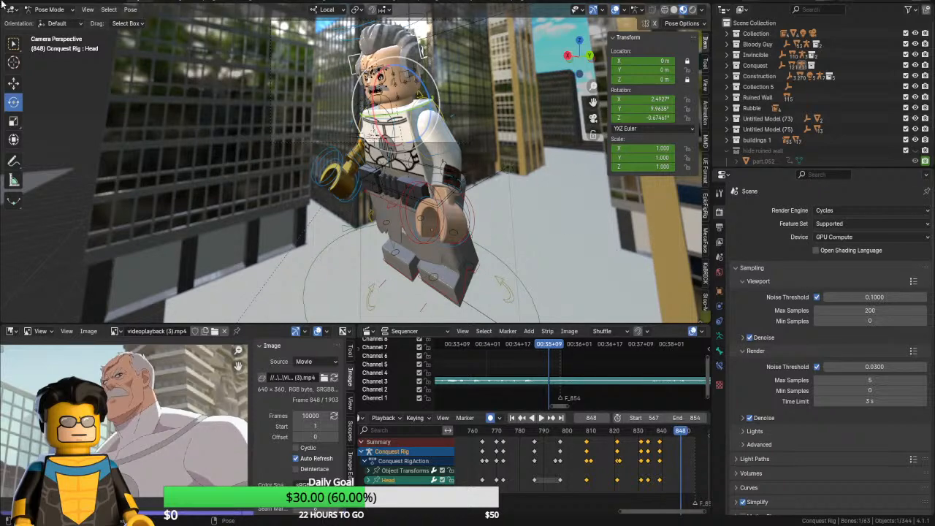
click(36, 9)
click(54, 22)
key(F4)
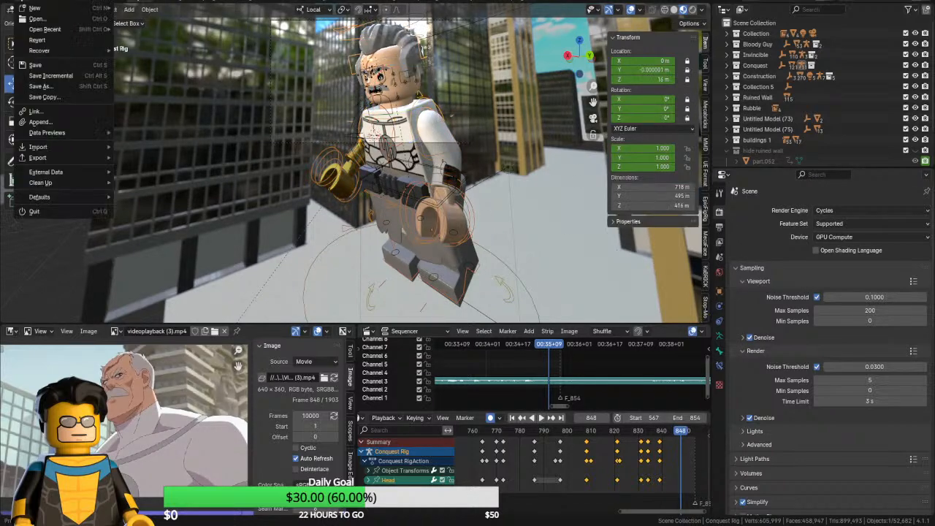
key(ctrl+s)
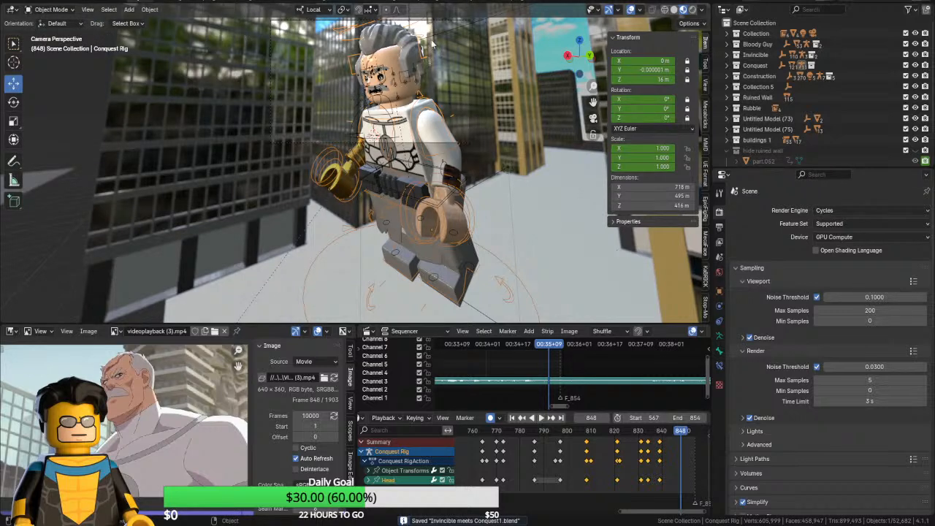
Hide the viewport gizmos and overlays, and start a viewport render of the animation
click(607, 9)
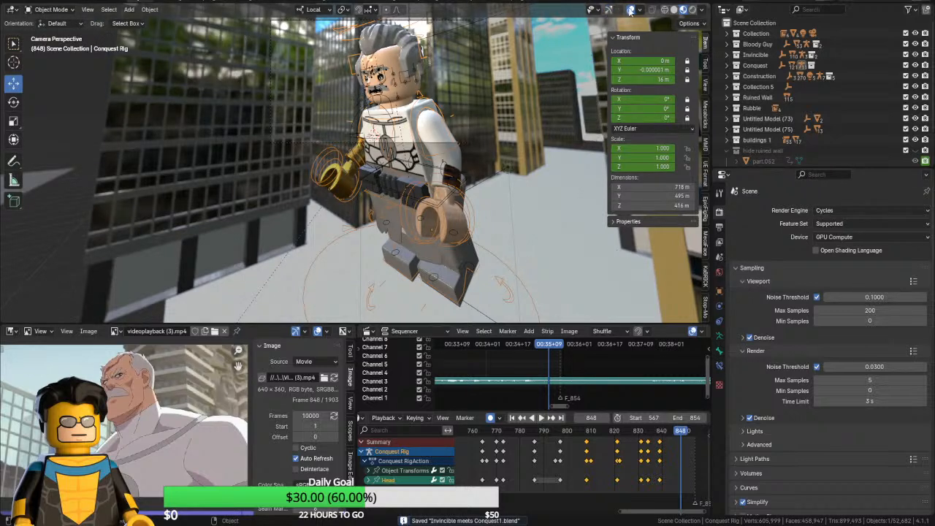
click(630, 10)
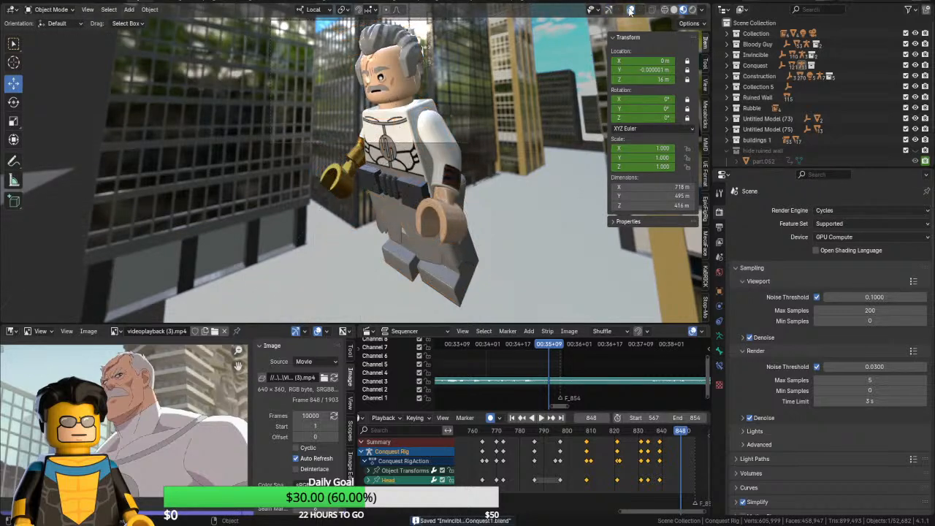
click(87, 9)
click(119, 224)
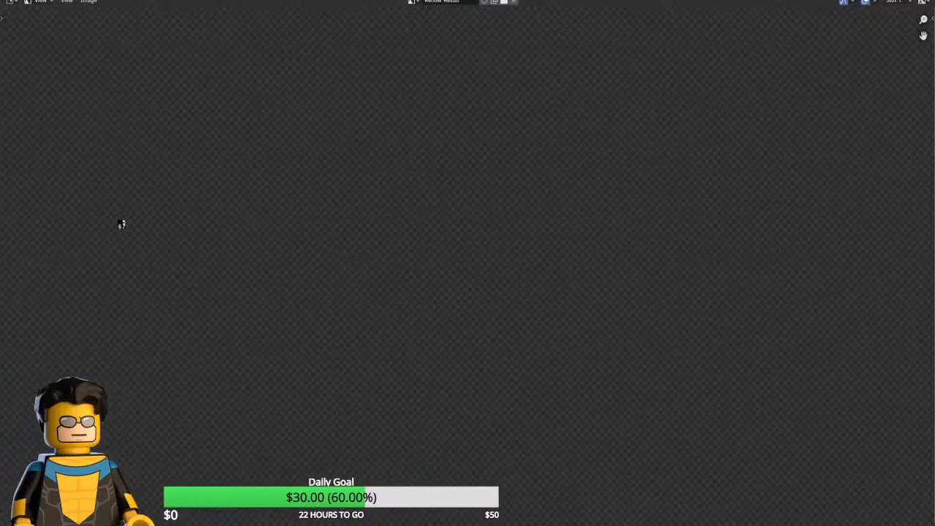
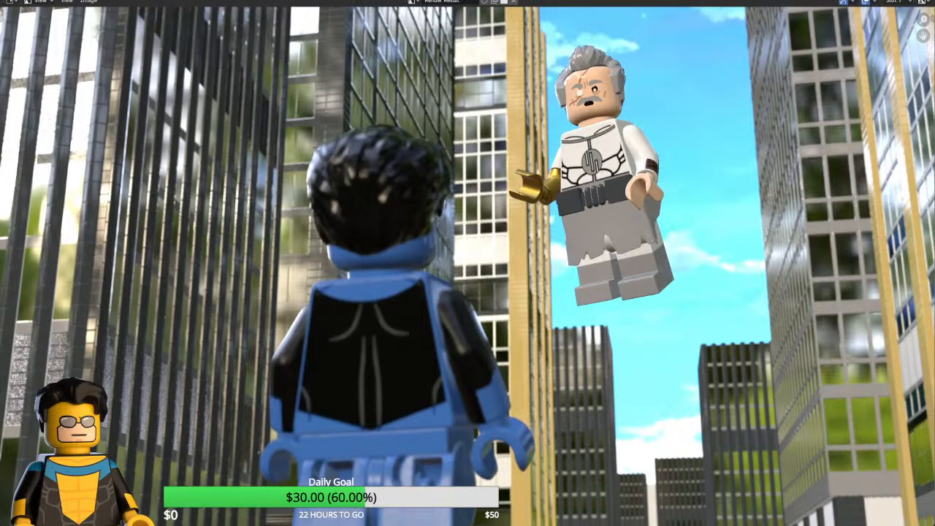
Switch to Mecabricks in the web browser and browse the full gallery of renderings
drag(934, 172, 603, 0)
scroll(365, 271, down, 2)
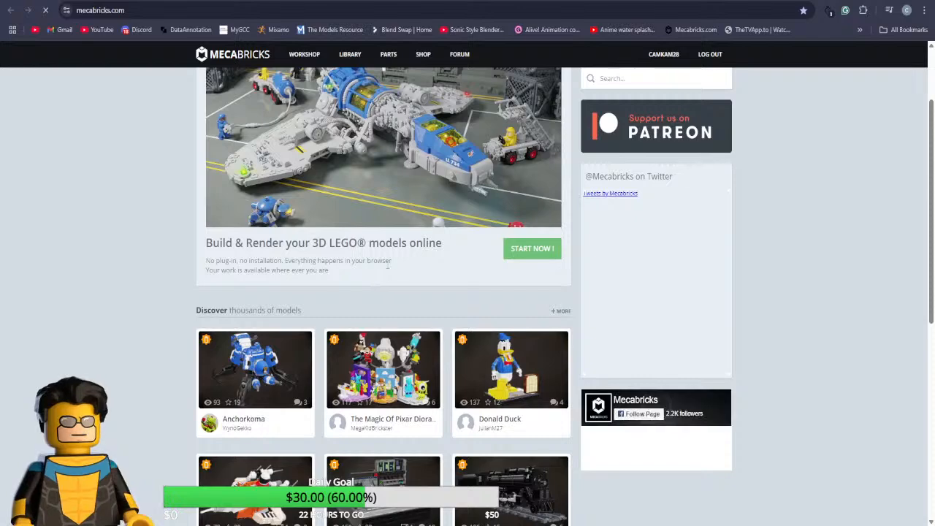
scroll(398, 274, down, 2)
scroll(399, 274, down, 3)
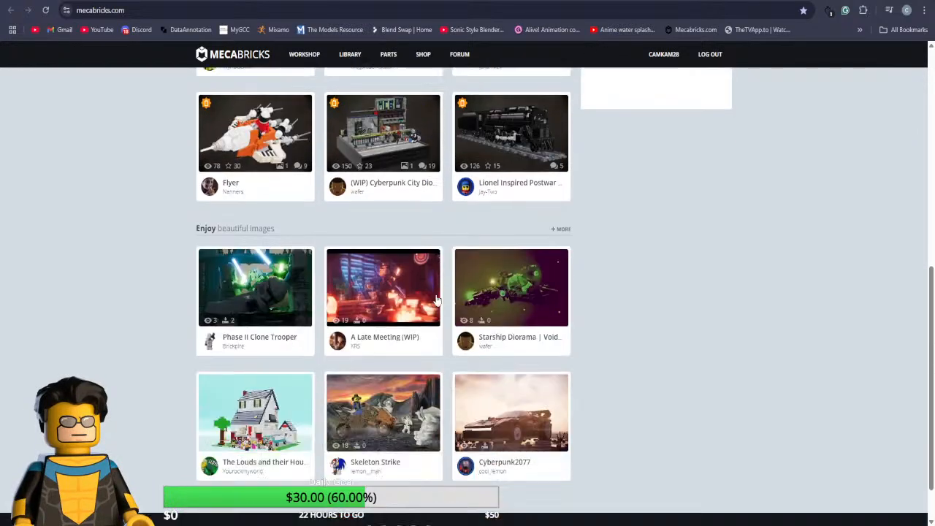
click(561, 218)
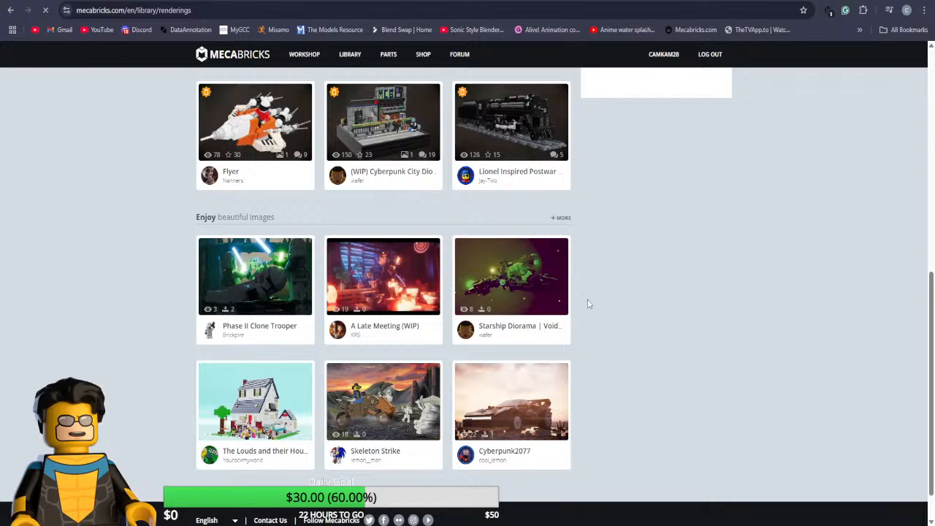
scroll(589, 304, down, 3)
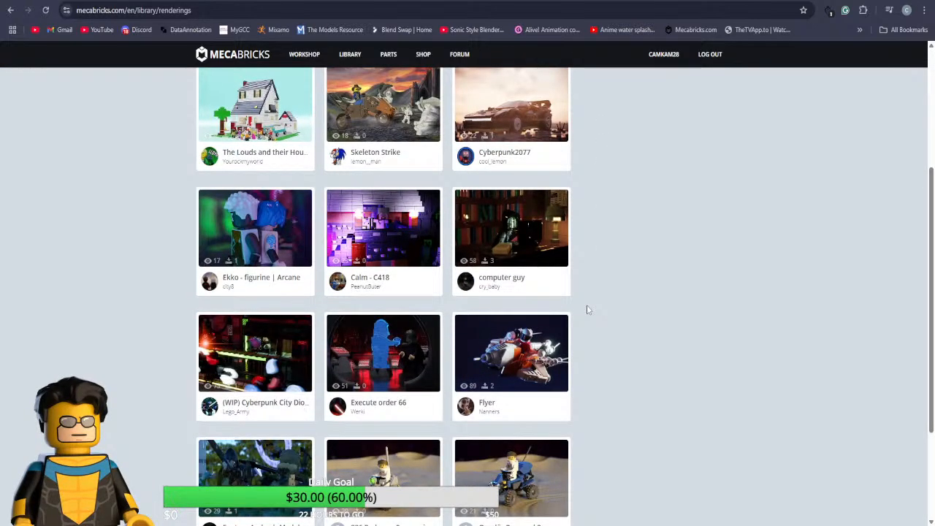
scroll(587, 310, down, 1)
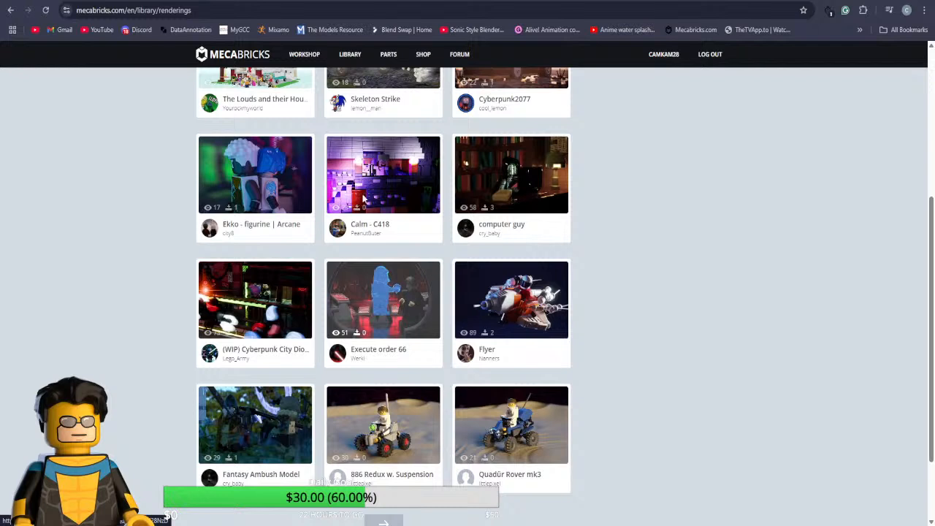
Open the Execute order 66 rendering, like the model, switch to its 3D view and close the page
click(368, 308)
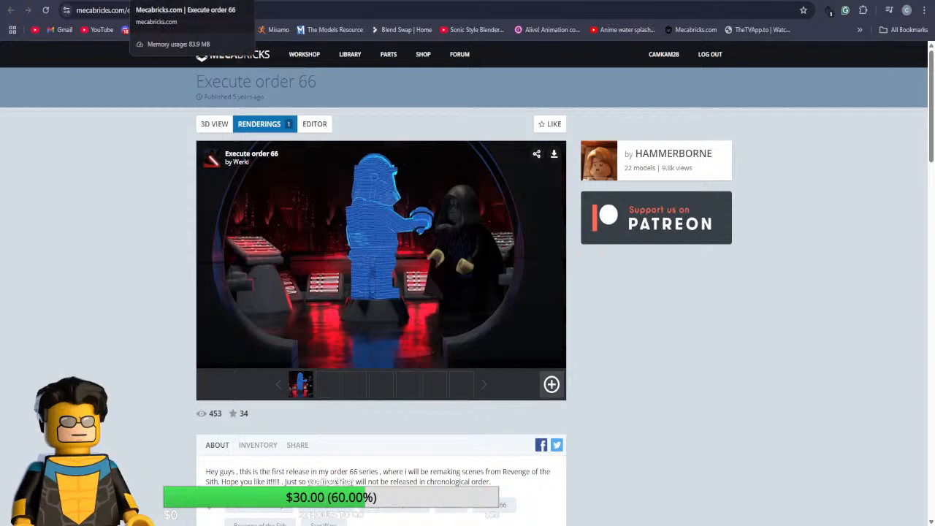
click(214, 125)
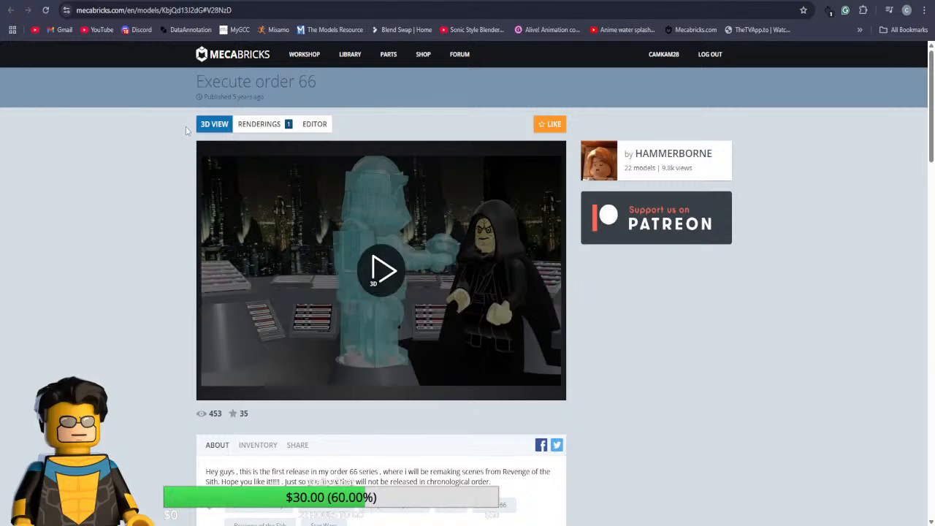
key(ctrl+w)
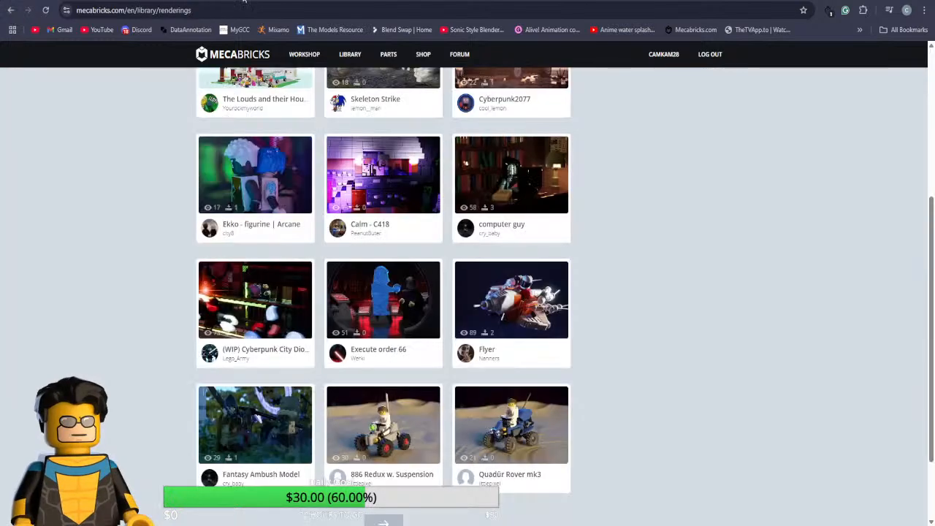
Look through the renderings on pages 2 to 4 of the Mecabricks gallery
scroll(192, 285, up, 1)
scroll(191, 285, down, 1)
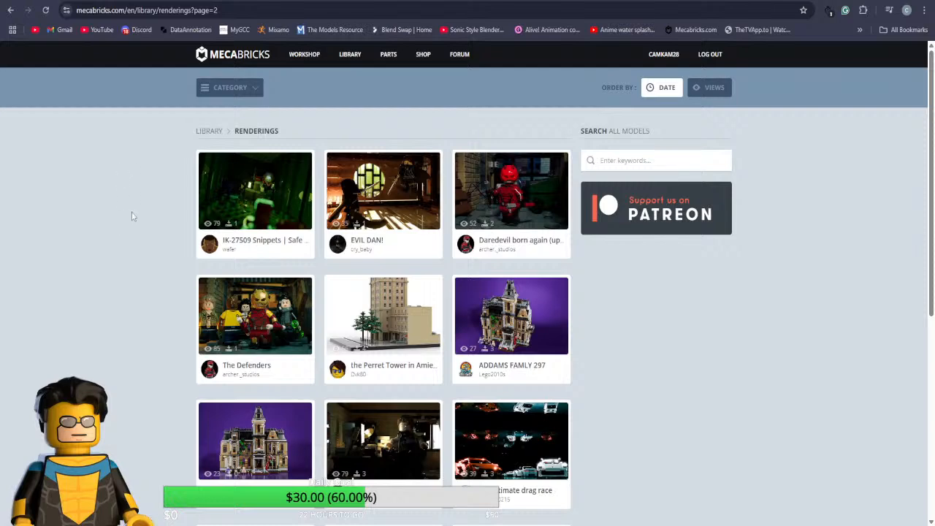
scroll(249, 284, down, 2)
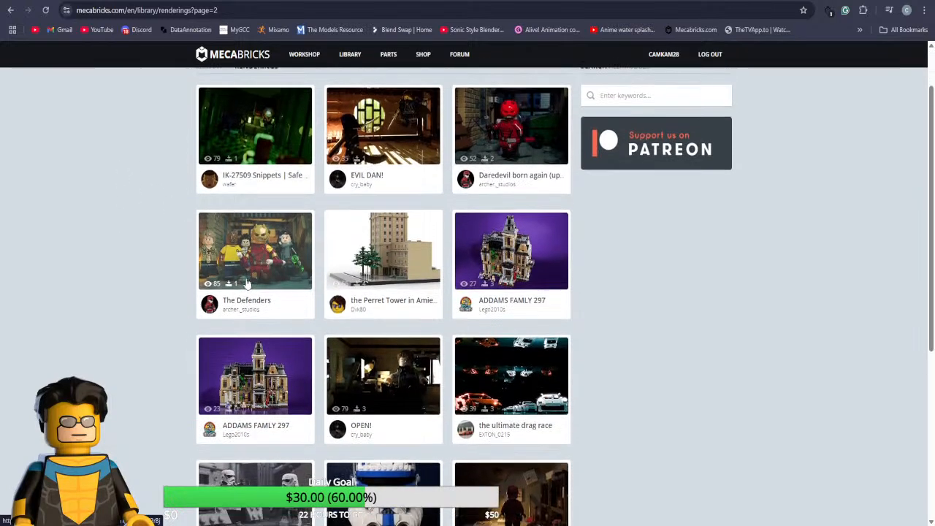
scroll(249, 283, down, 2)
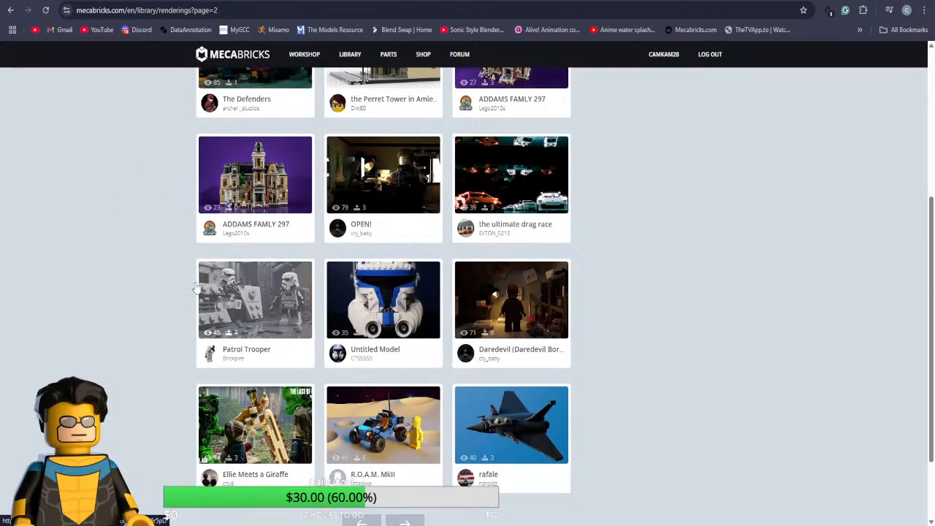
scroll(168, 319, down, 1)
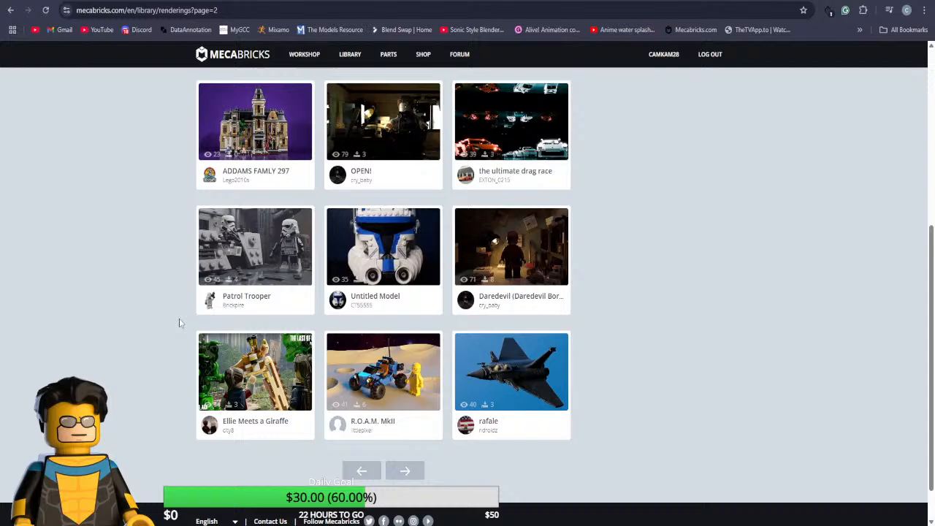
click(408, 470)
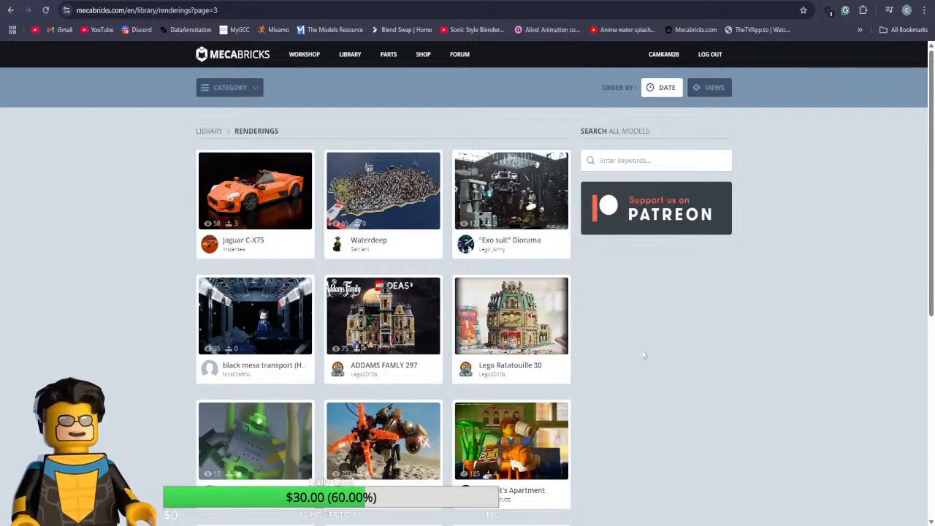
scroll(574, 332, down, 1)
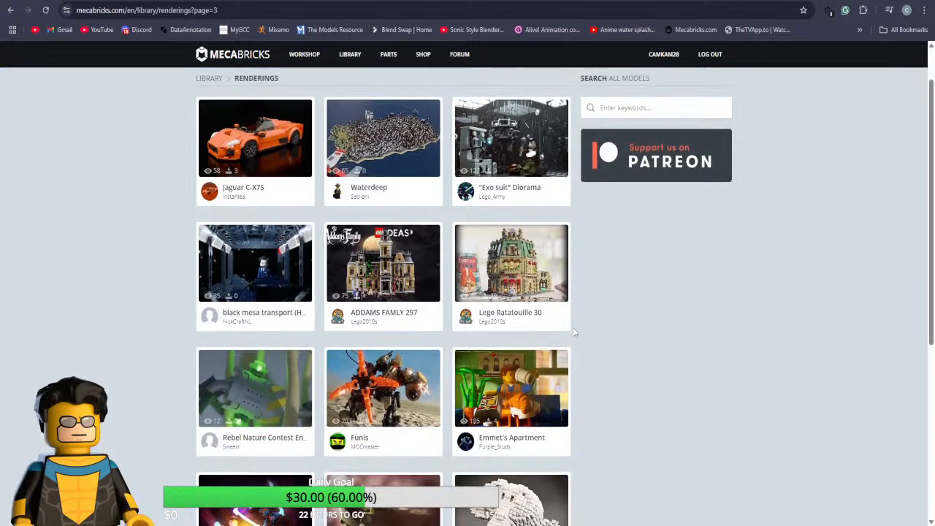
scroll(575, 333, down, 4)
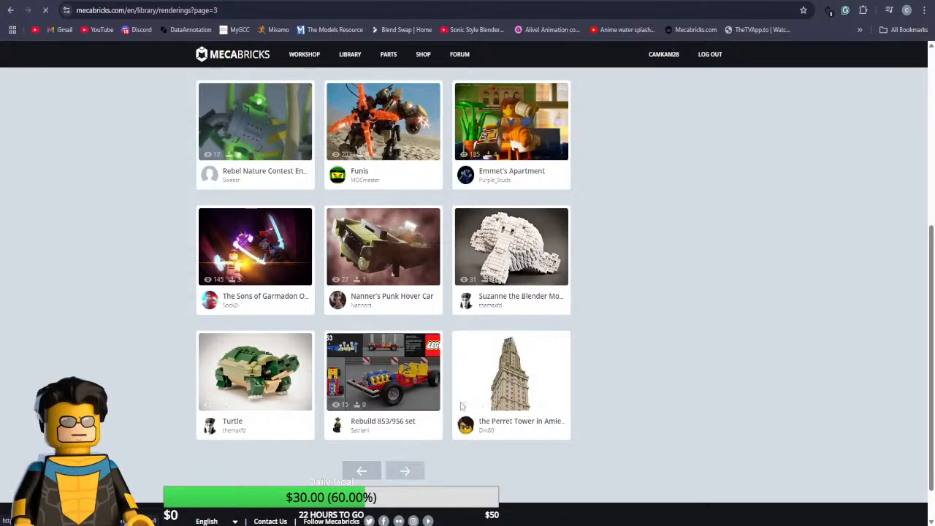
scroll(594, 330, down, 2)
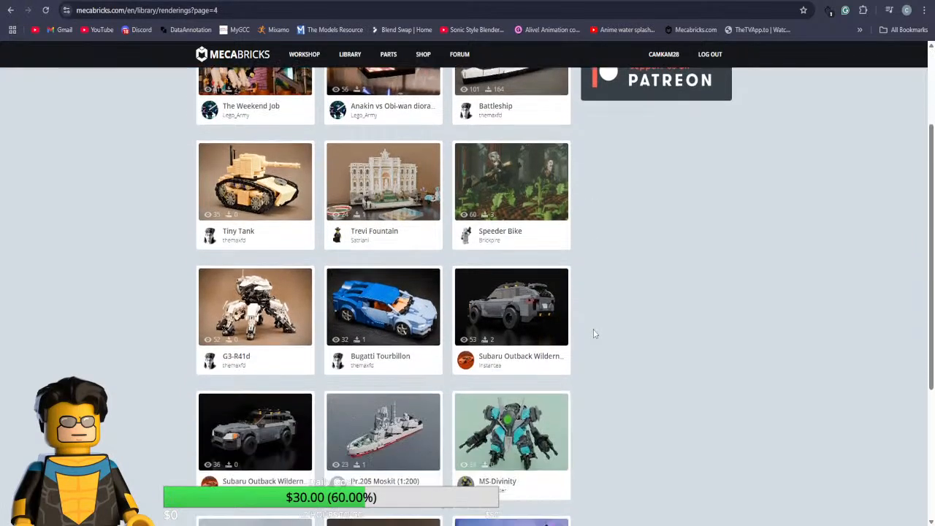
scroll(594, 333, down, 1)
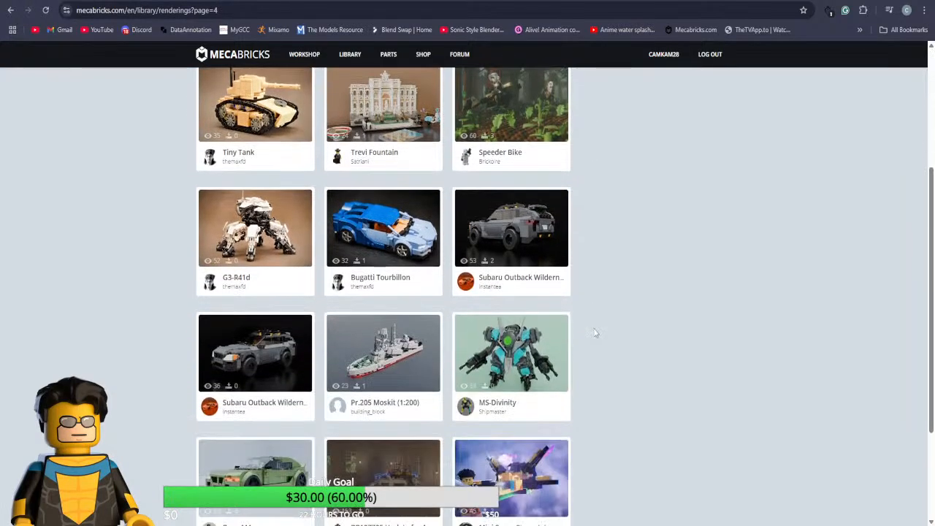
Open and like the Trevi Fountain model, inspect it in 3D against its rendering, and return to the gallery
click(431, 139)
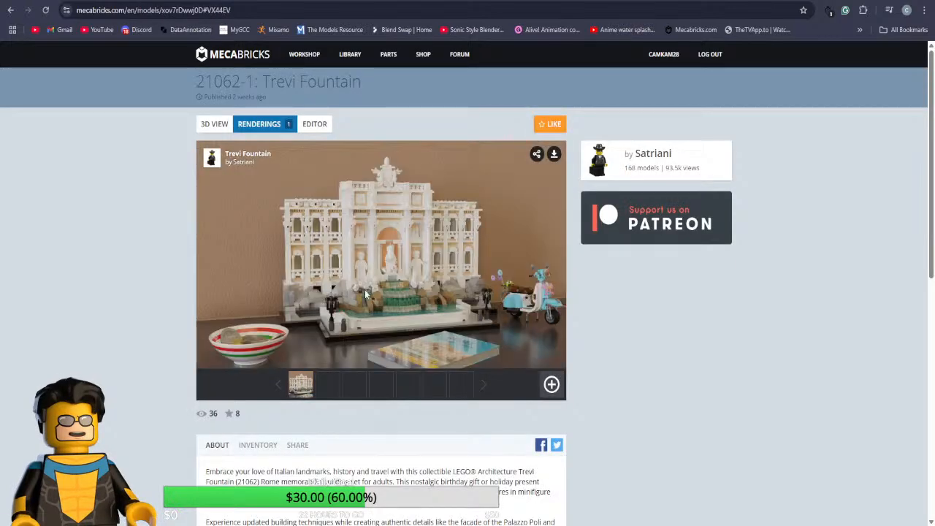
click(214, 124)
click(414, 278)
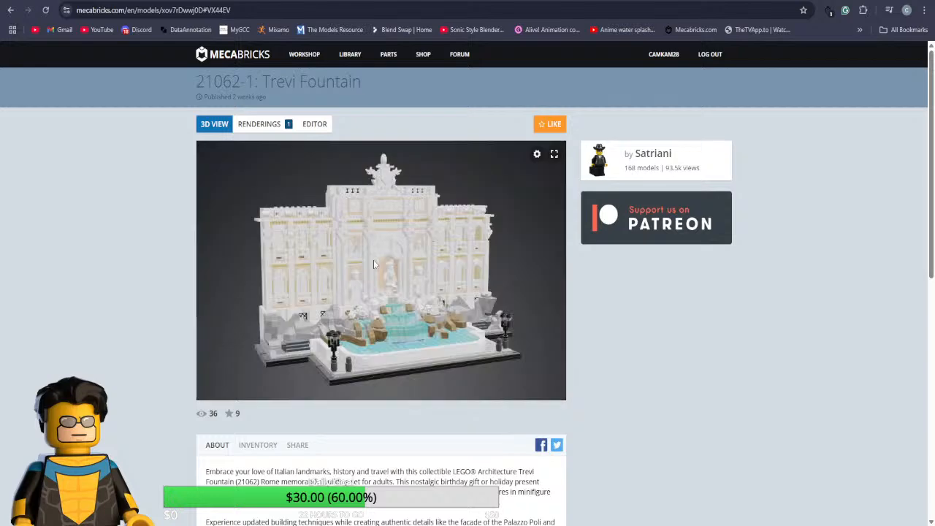
scroll(386, 288, up, 5)
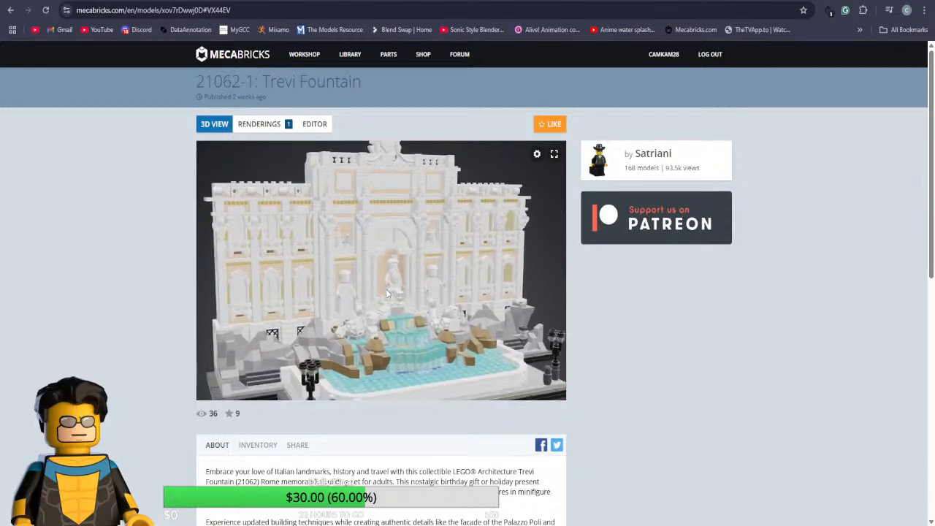
drag(411, 307, 422, 330)
click(276, 124)
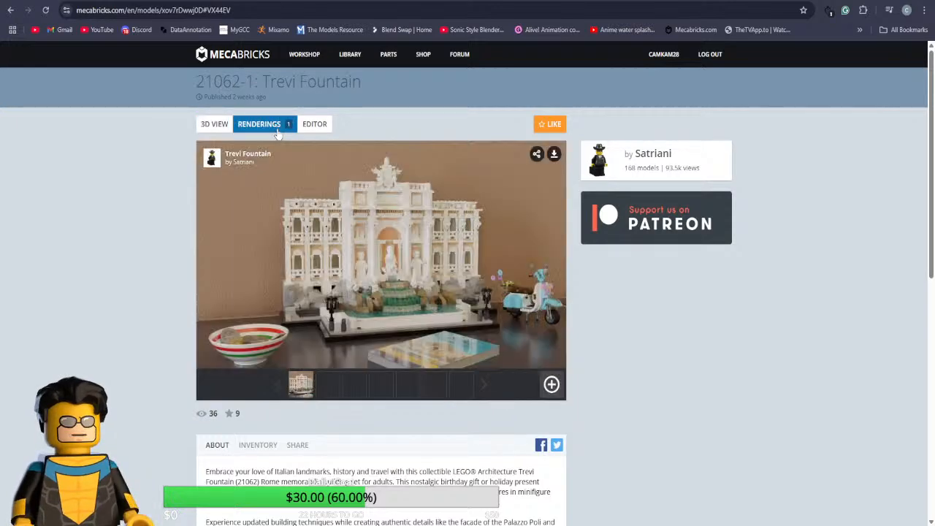
click(10, 9)
Look through the remaining renderings on page 4 and continue to page 5
scroll(538, 348, down, 1)
scroll(539, 348, down, 1)
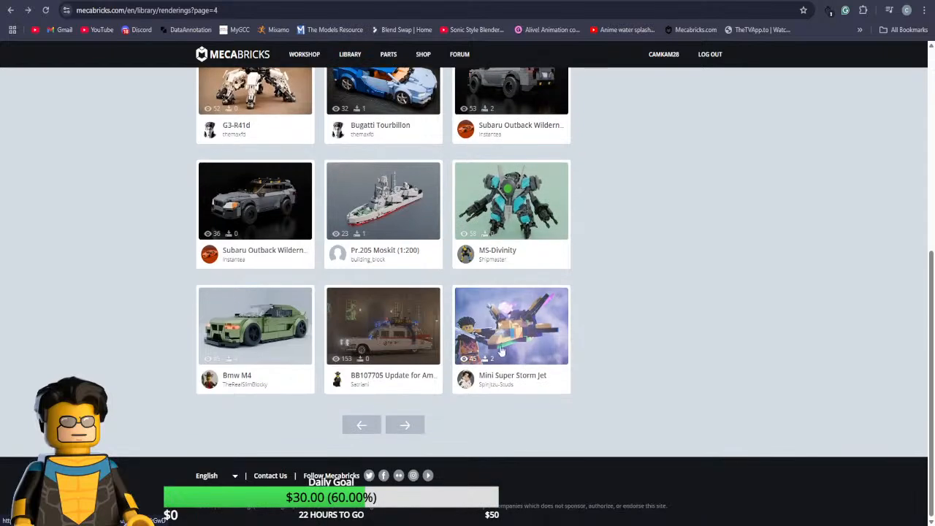
click(392, 425)
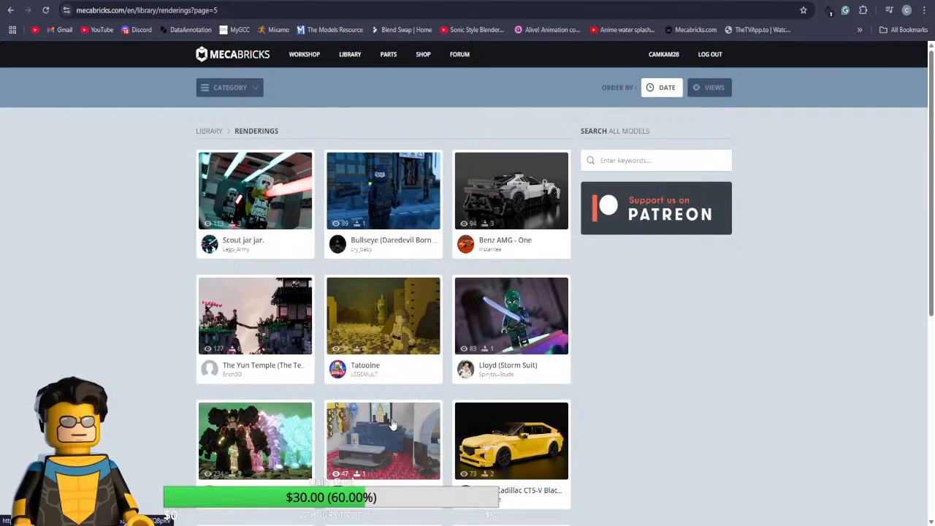
scroll(169, 273, down, 2)
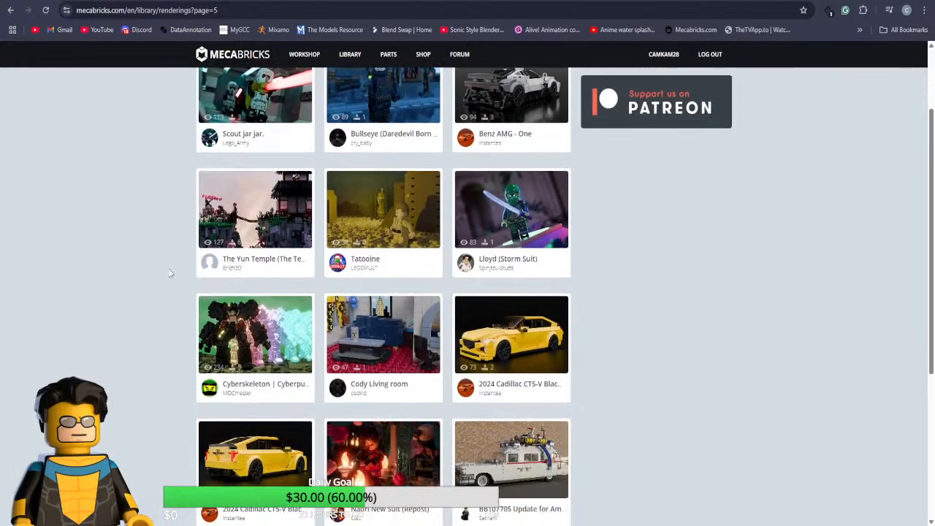
Check the current frame in the Blender Render window, and return to the Mecabricks library page in the browser
mouse_move(297, 524)
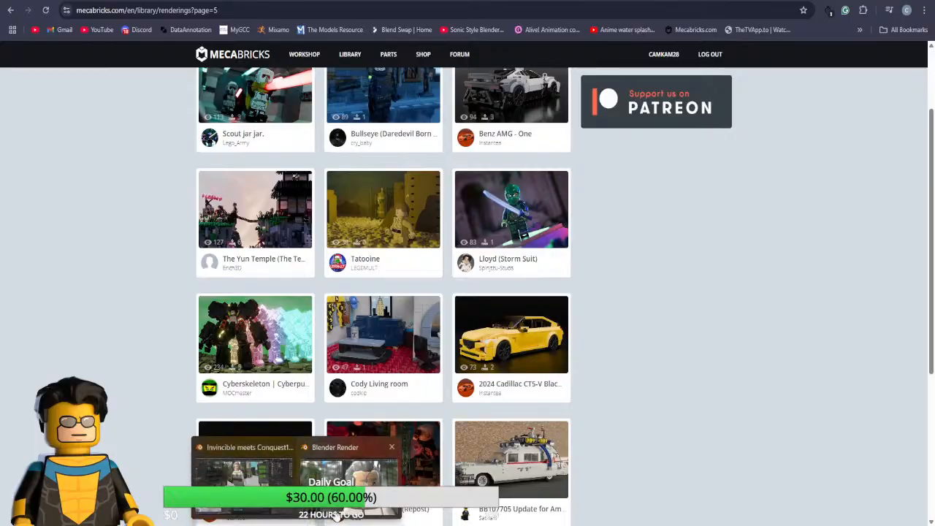
click(348, 469)
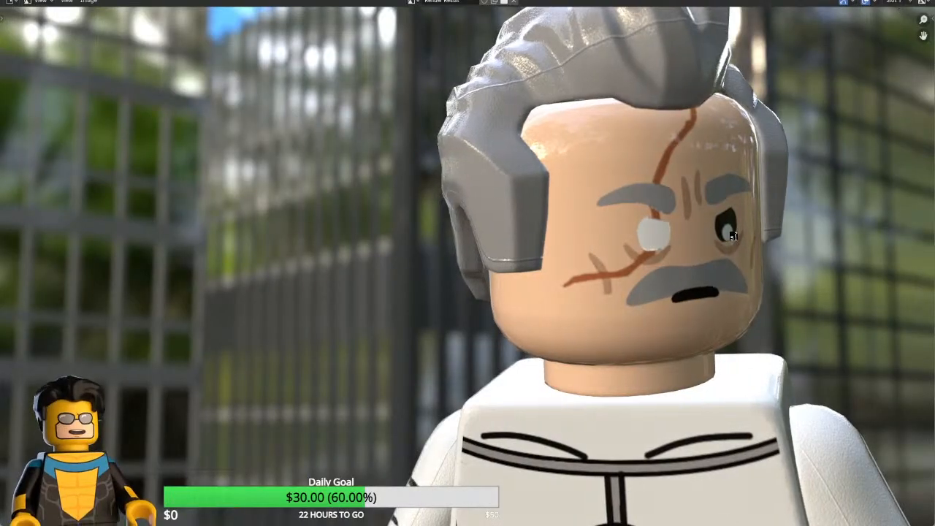
mouse_move(153, 524)
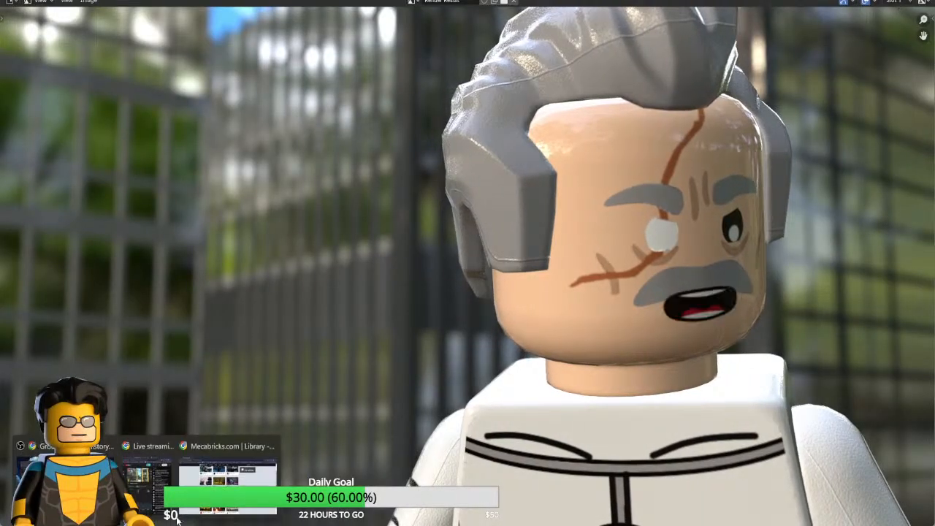
click(230, 475)
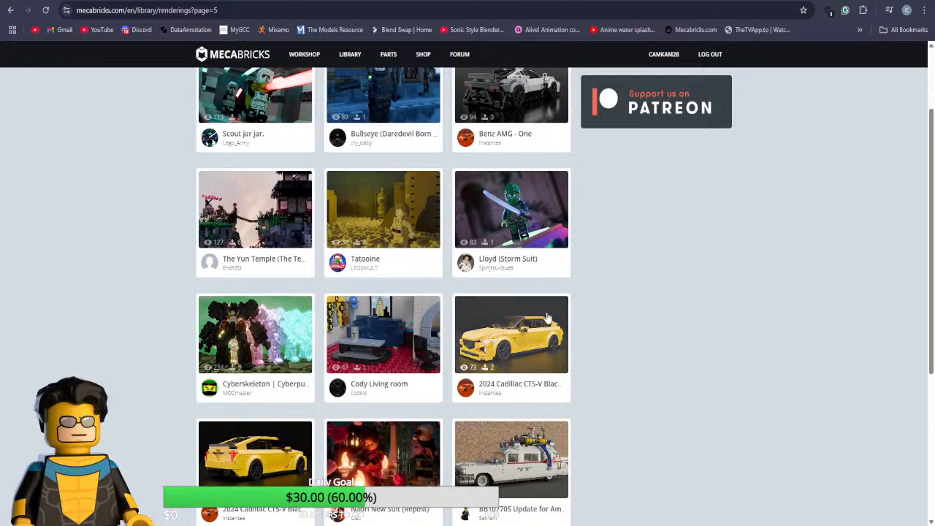
Look through the community renderings on pages 5 and 6 of the Mecabricks library
scroll(526, 362, down, 2)
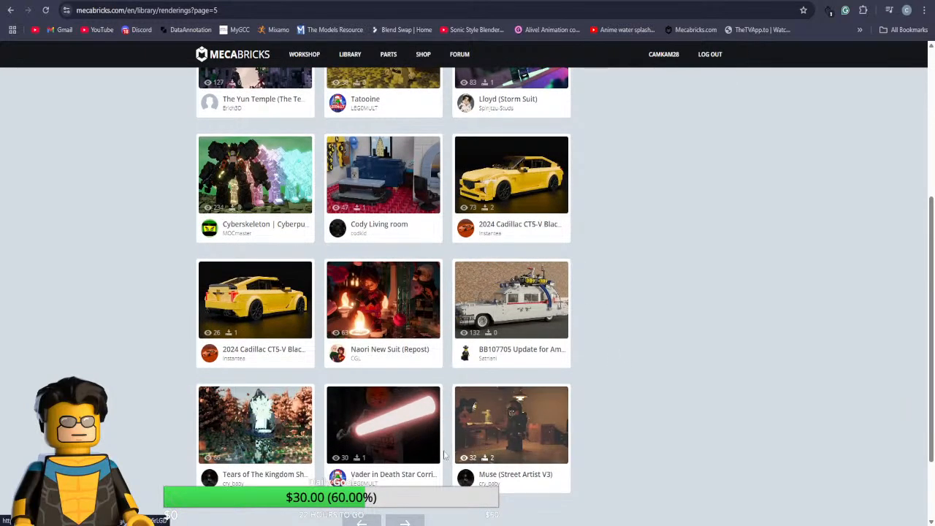
scroll(431, 460, up, 1)
scroll(442, 456, down, 2)
click(413, 431)
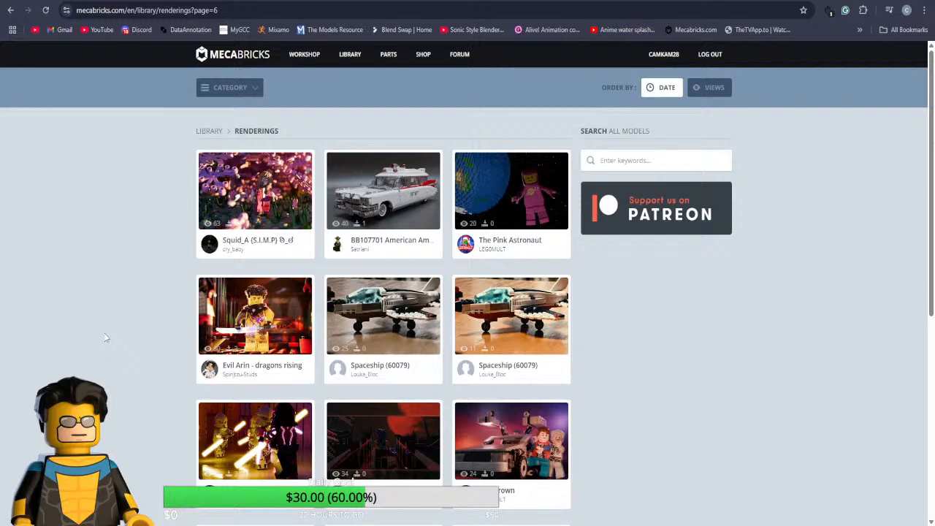
scroll(117, 333, down, 2)
scroll(173, 340, down, 1)
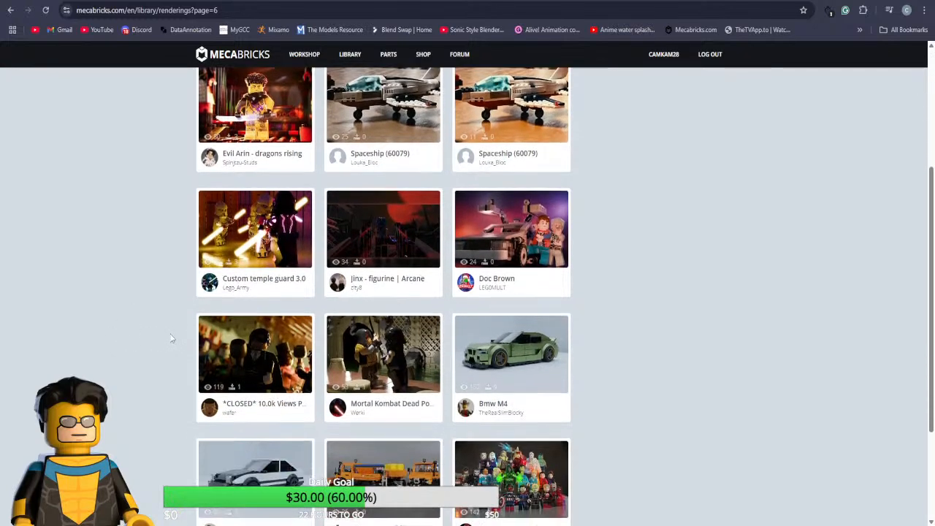
scroll(156, 346, up, 1)
scroll(178, 359, down, 3)
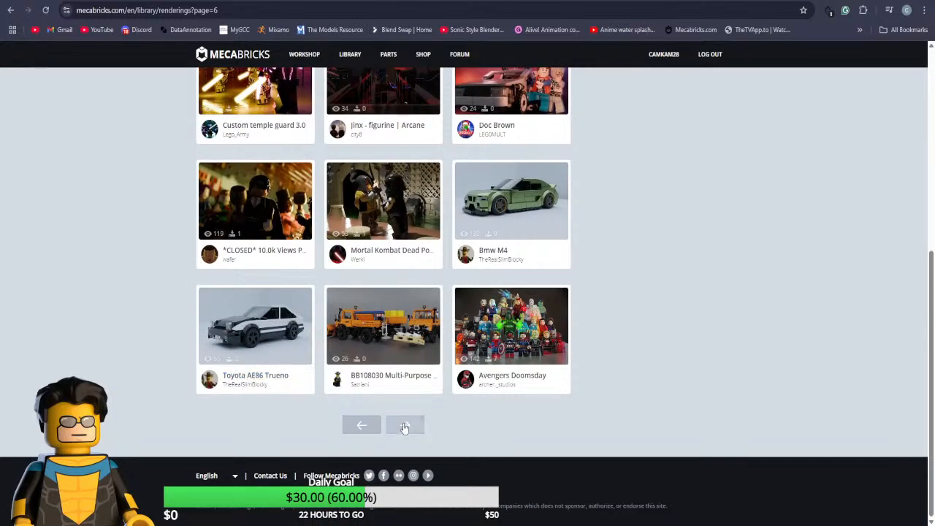
Look through the community renderings on pages 7 and 8 of the Mecabricks library
click(405, 428)
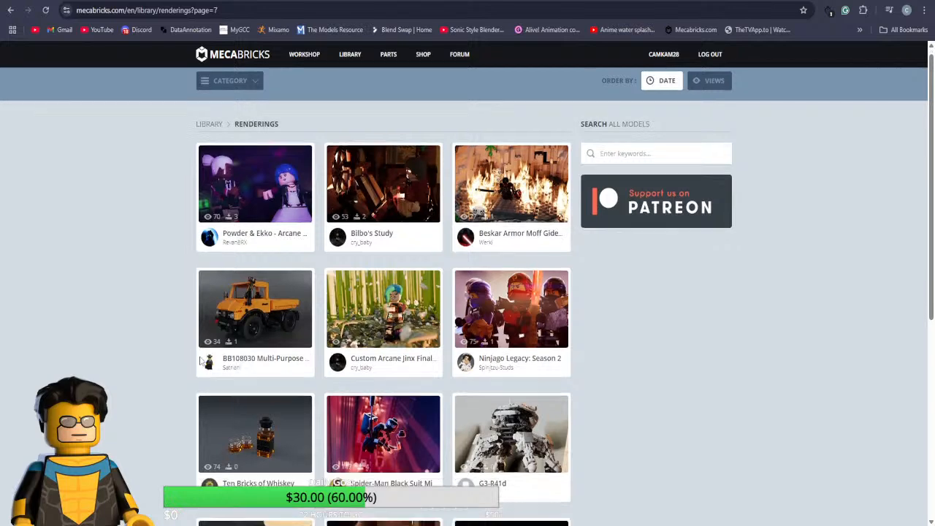
scroll(202, 362, down, 1)
scroll(202, 362, down, 2)
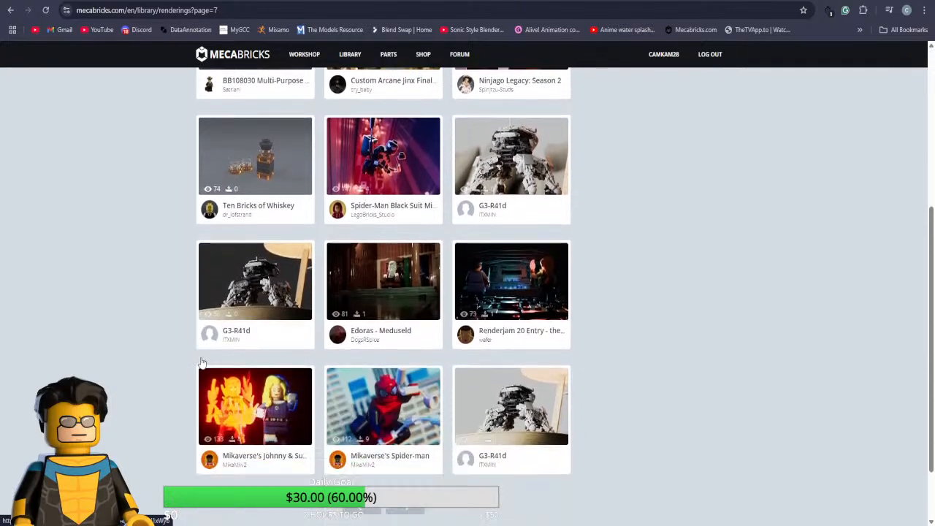
scroll(422, 444, down, 1)
click(405, 426)
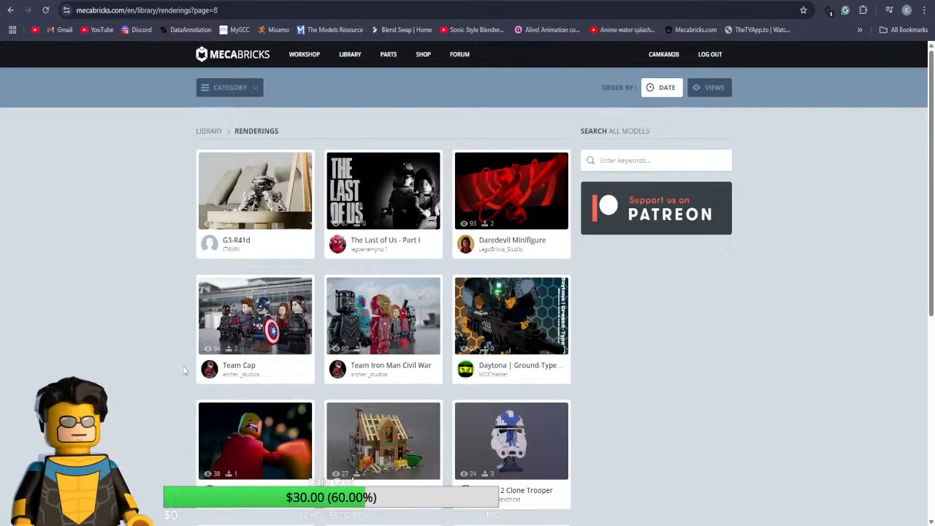
scroll(186, 370, down, 3)
scroll(189, 373, down, 2)
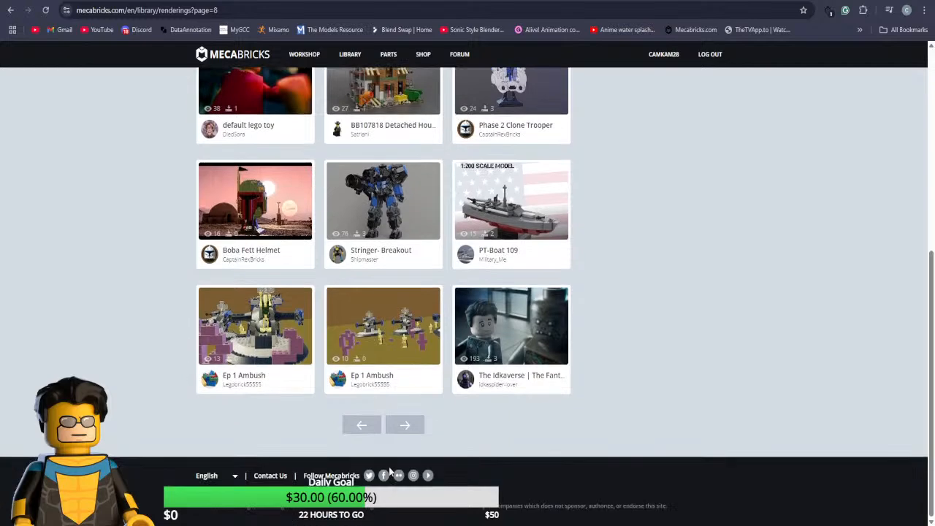
Look through the renderings on pages 9 and 10 of the Mecabricks library, and advance to page 11
click(406, 425)
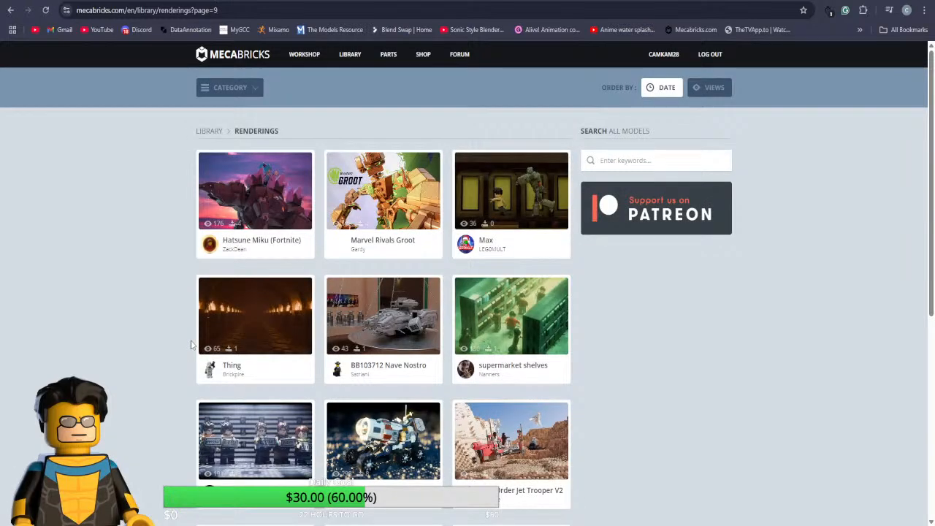
scroll(191, 345, down, 3)
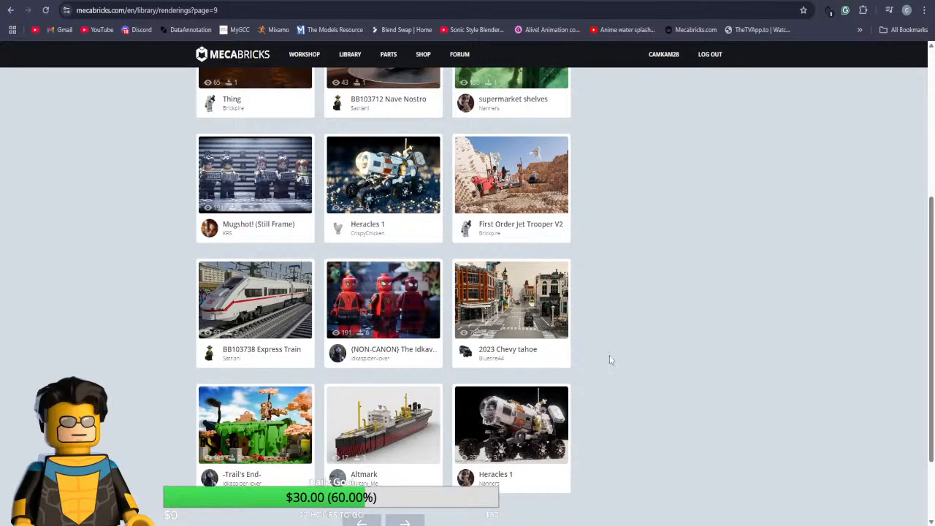
scroll(429, 402, down, 2)
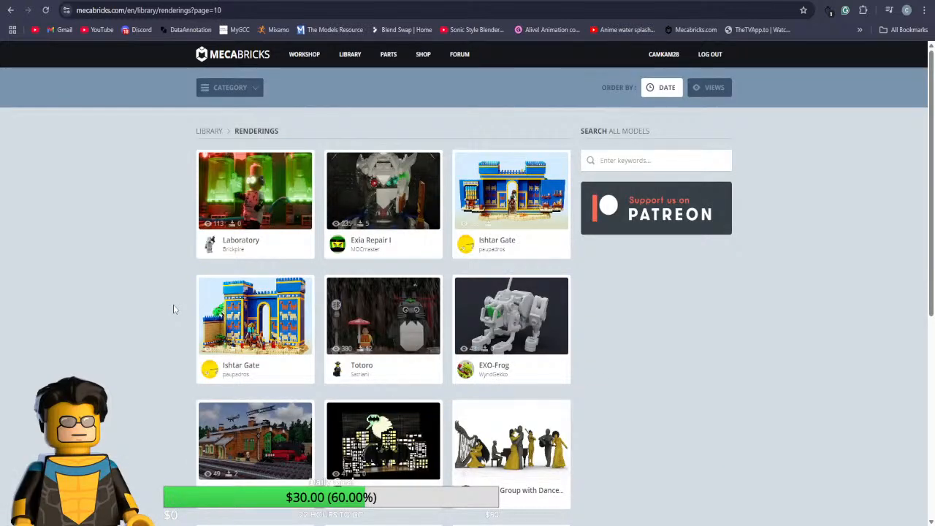
scroll(175, 308, down, 3)
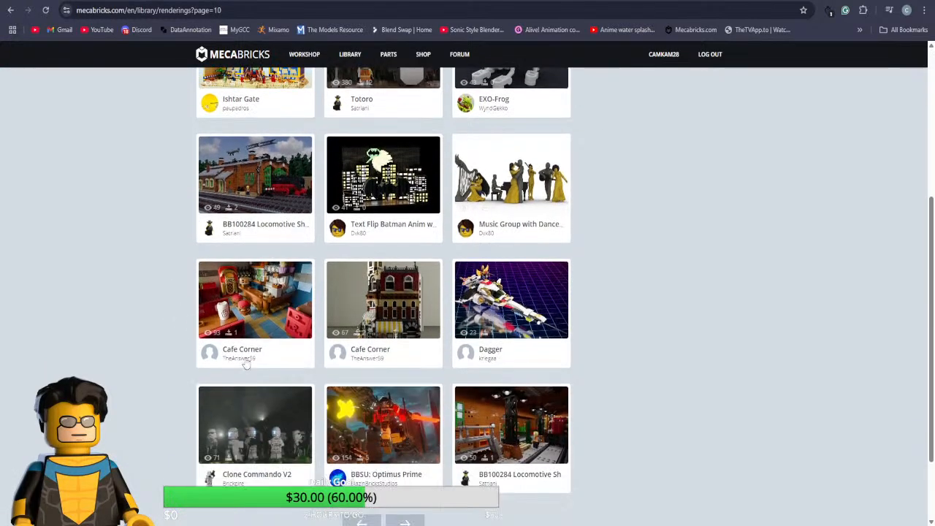
scroll(246, 366, down, 2)
click(412, 471)
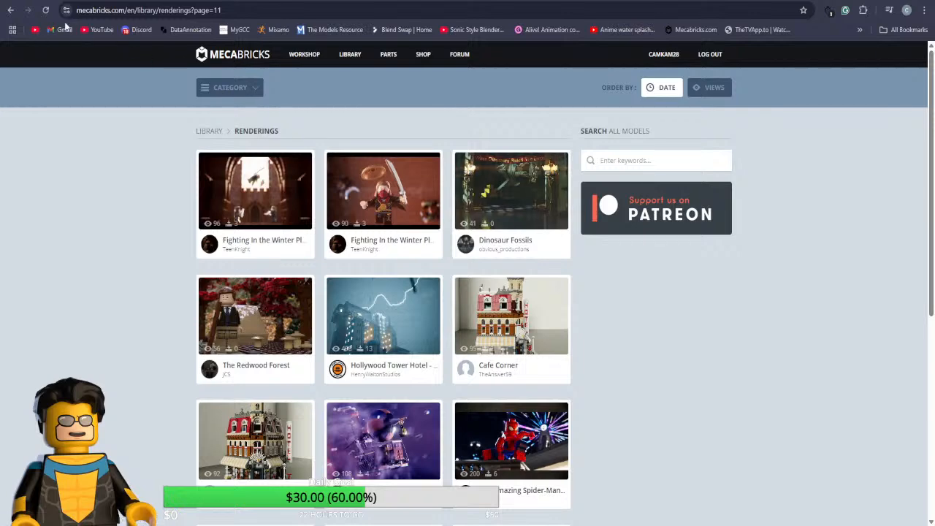
Go to YouTube and search for "tower of terror lego"
click(95, 30)
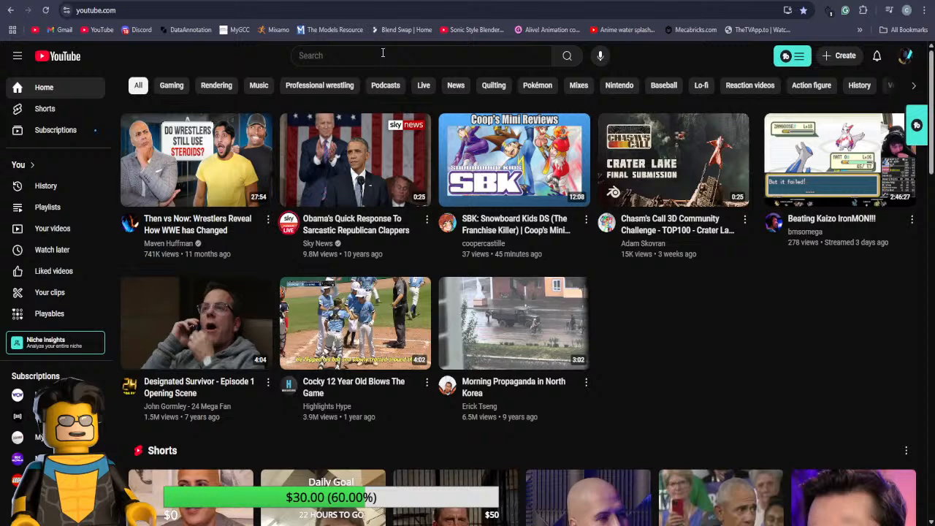
click(383, 53)
text(towe)
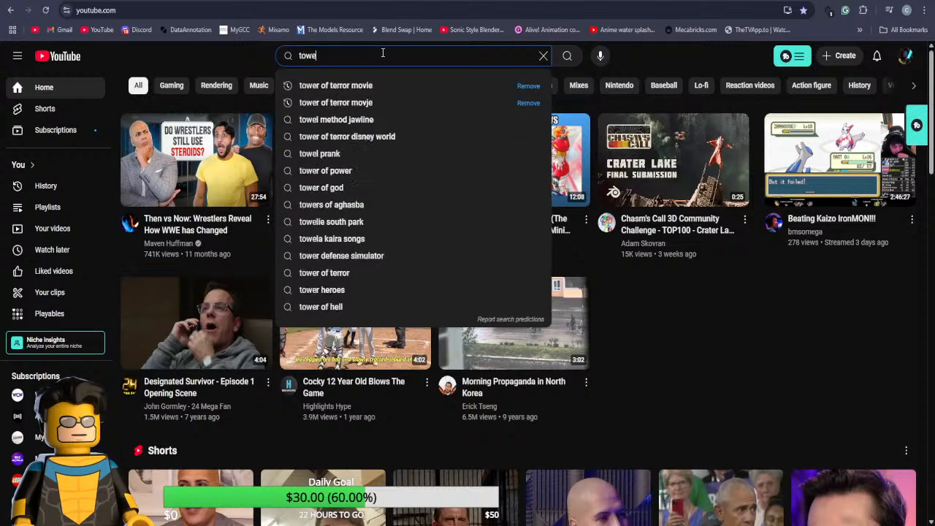
text(r of terror lego)
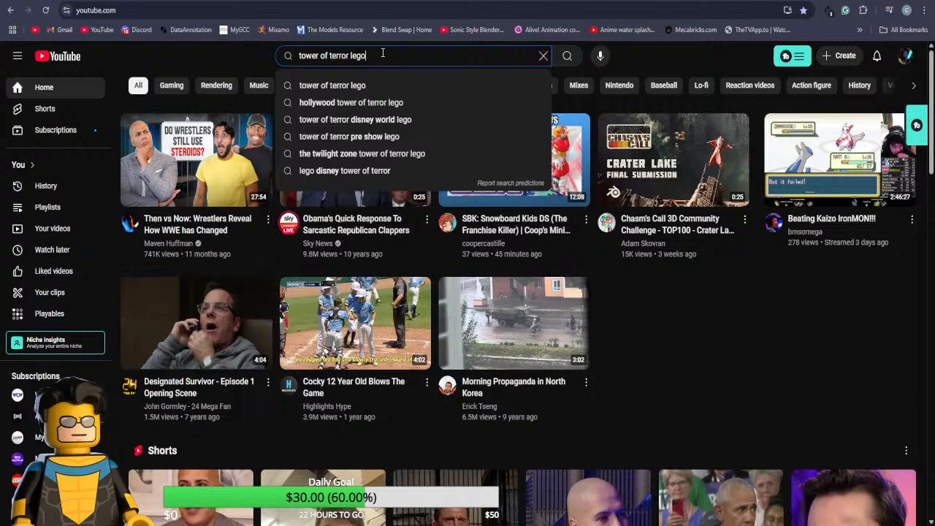
key(Return)
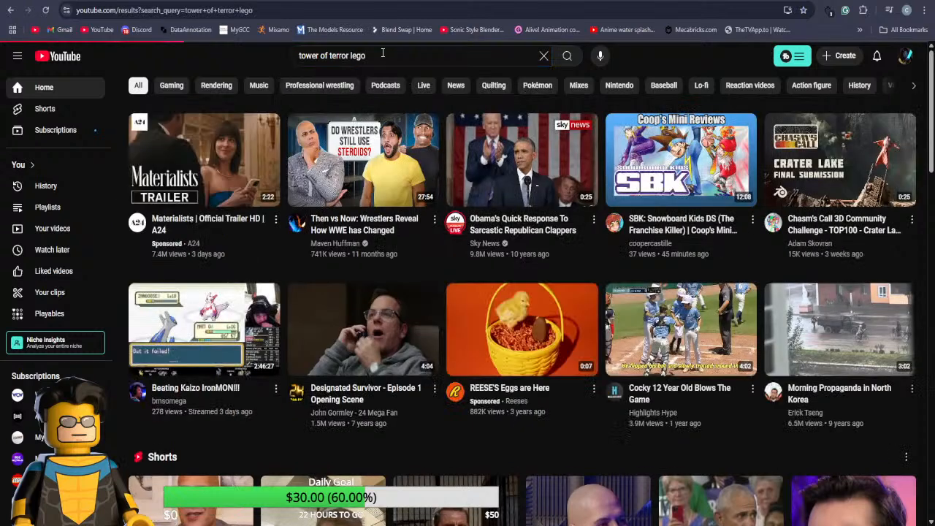
Play "LEGO Twilight Zone TOWER OF TERROR: Pre-Show | Lego Animation" in full screen, and leave full screen when finished
scroll(452, 314, down, 2)
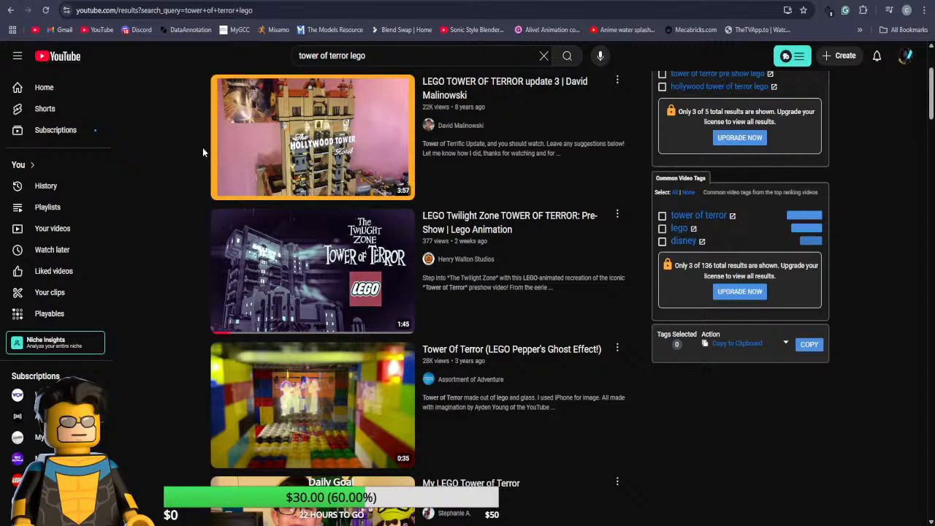
click(381, 310)
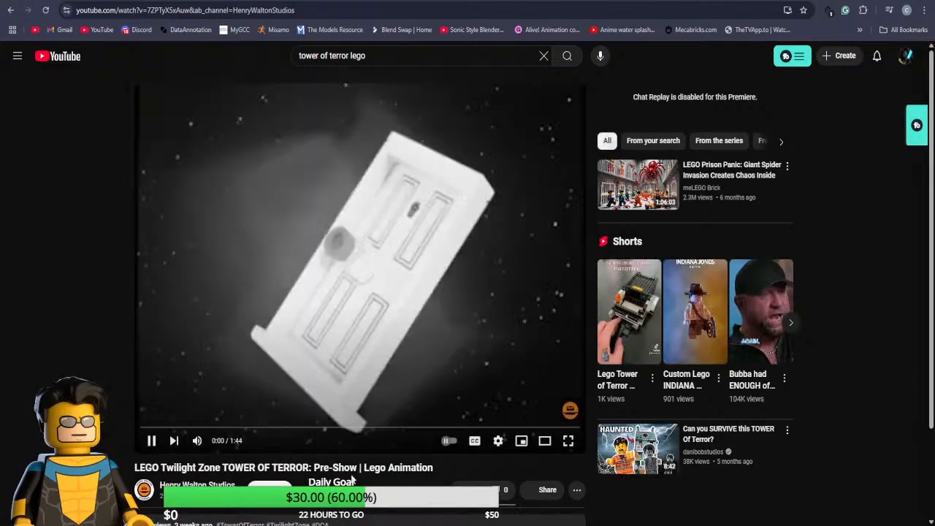
click(568, 441)
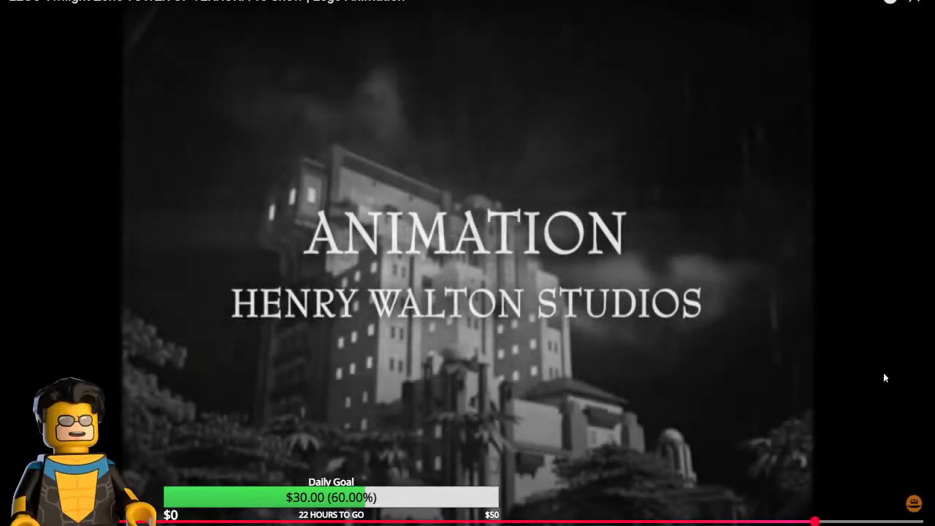
click(913, 510)
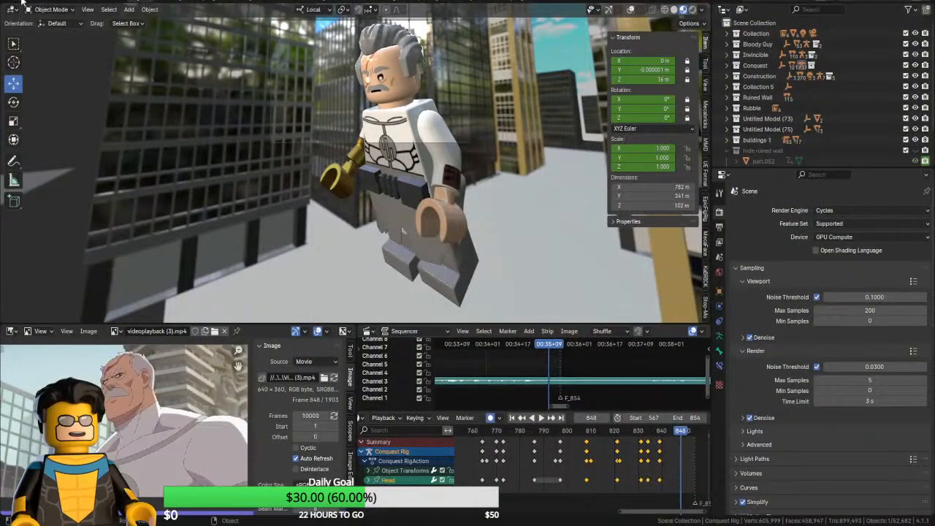
Switch to Blender, open the recent file Invincible Conquest Editing.blend, and scrub the sequence to review the rendered frames, ending at 00:30+20
click(22, 3)
mouse_move(44, 29)
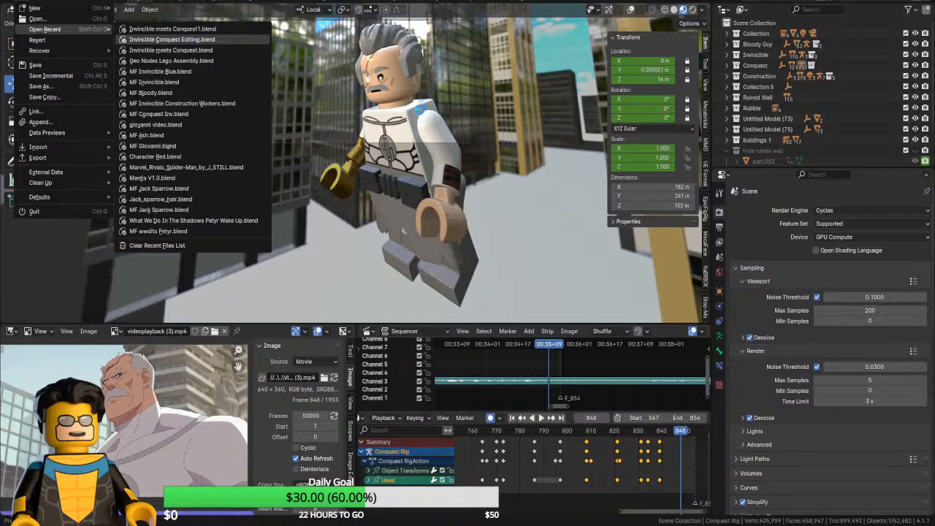
click(171, 40)
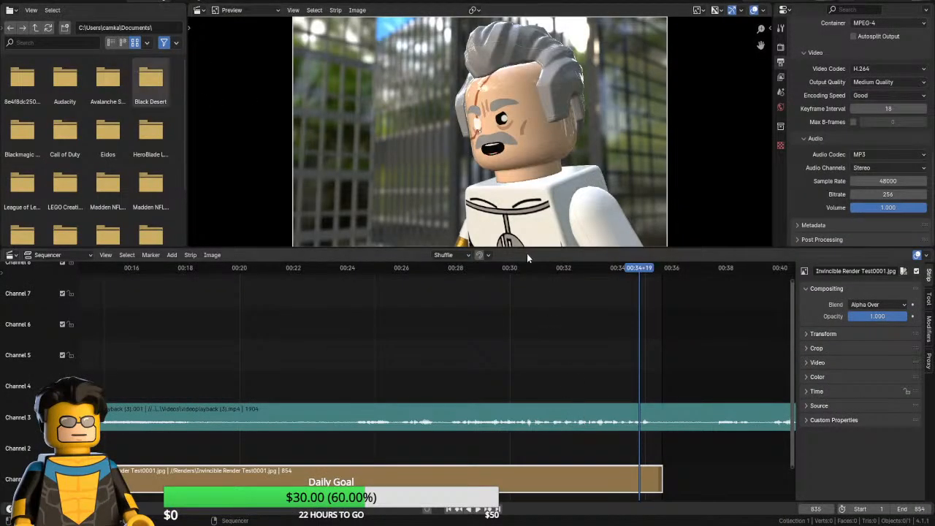
drag(523, 267, 613, 292)
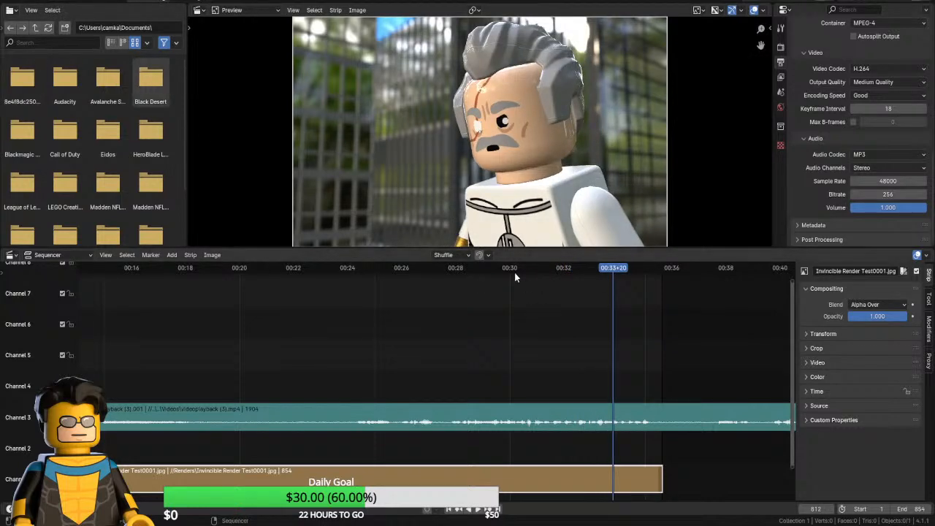
drag(455, 270, 533, 268)
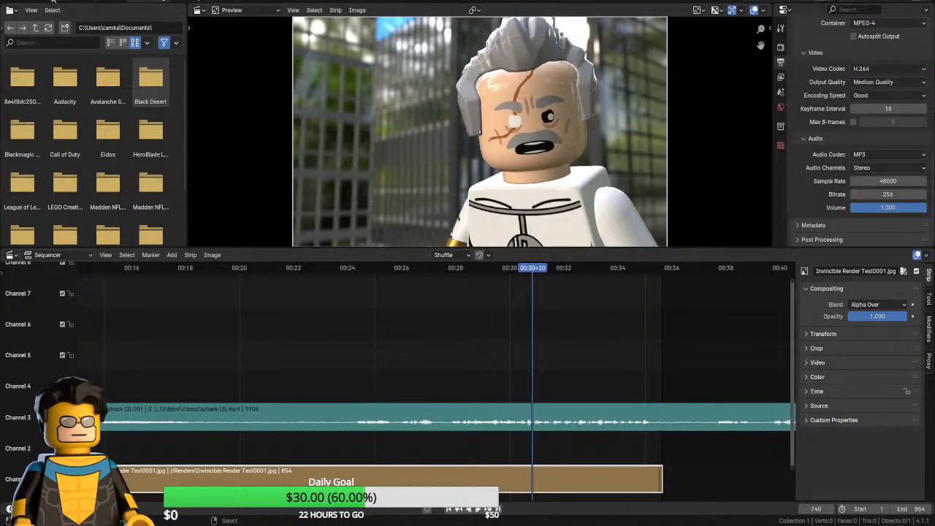
Render the edited sequence as an animation
click(53, 4)
click(95, 20)
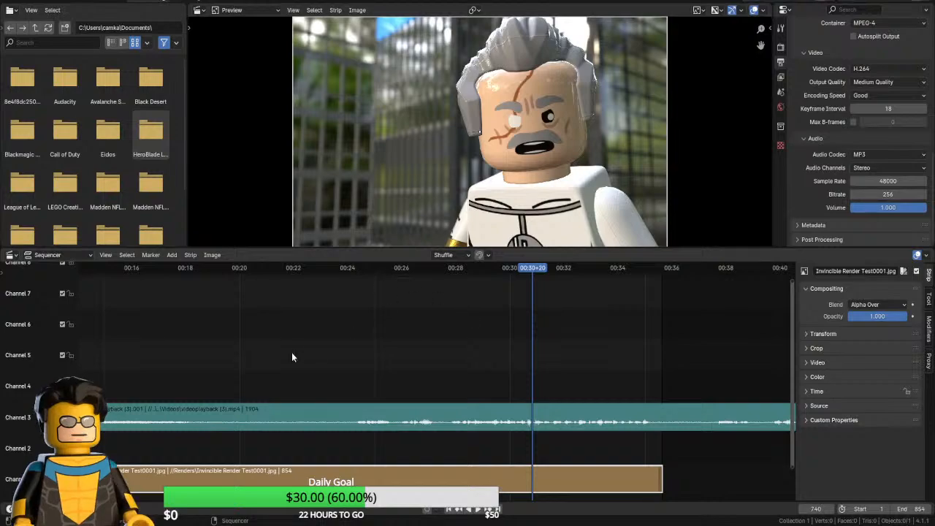
scroll(269, 269, left, 3)
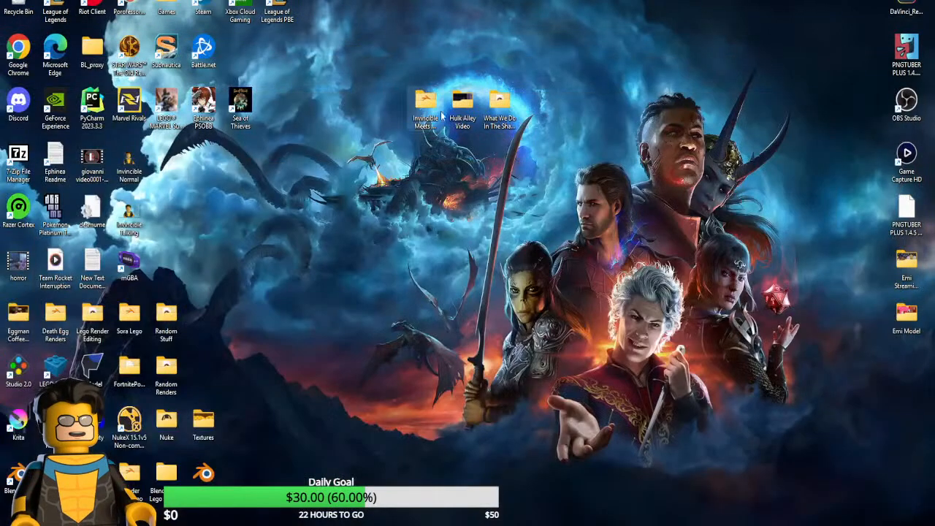
Open the Renders folder inside the Invincible meets Conquest project folder, watch the rendered video, and close the player and folder
double_click(440, 114)
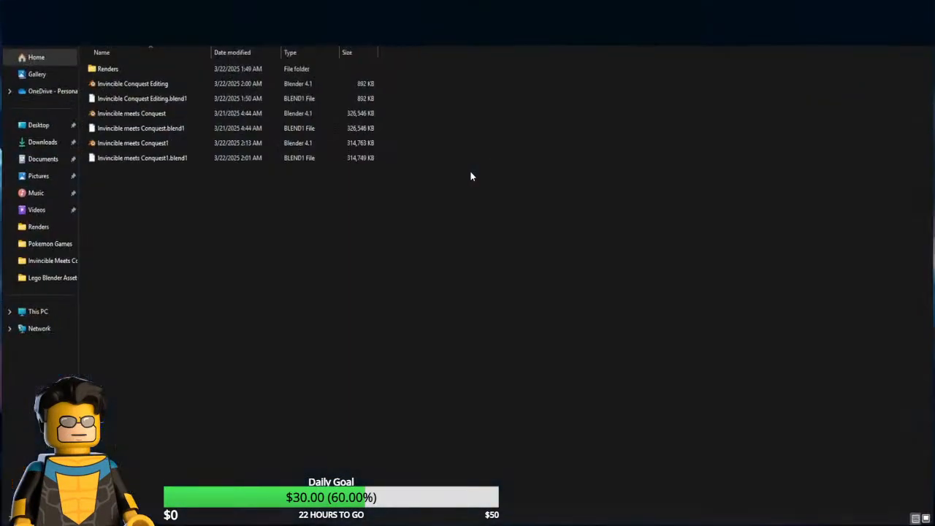
double_click(121, 67)
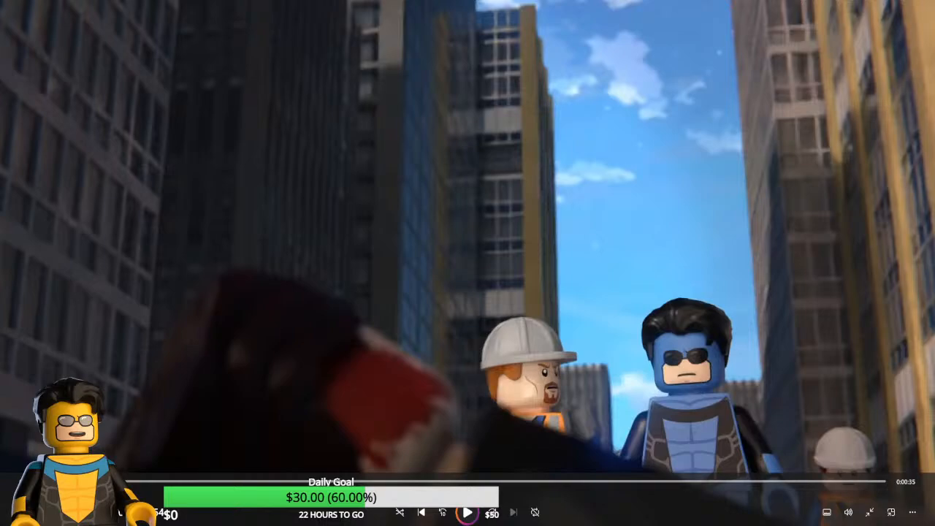
click(870, 513)
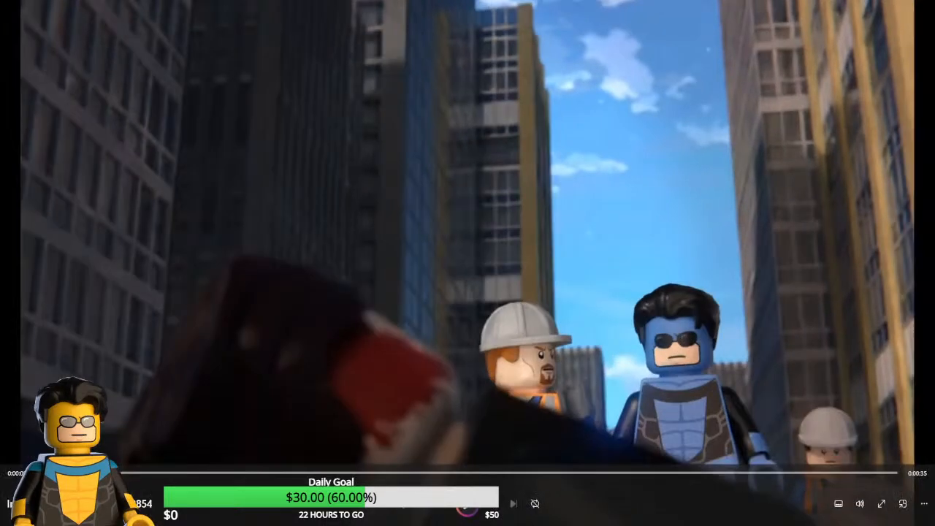
click(924, 2)
click(924, 2)
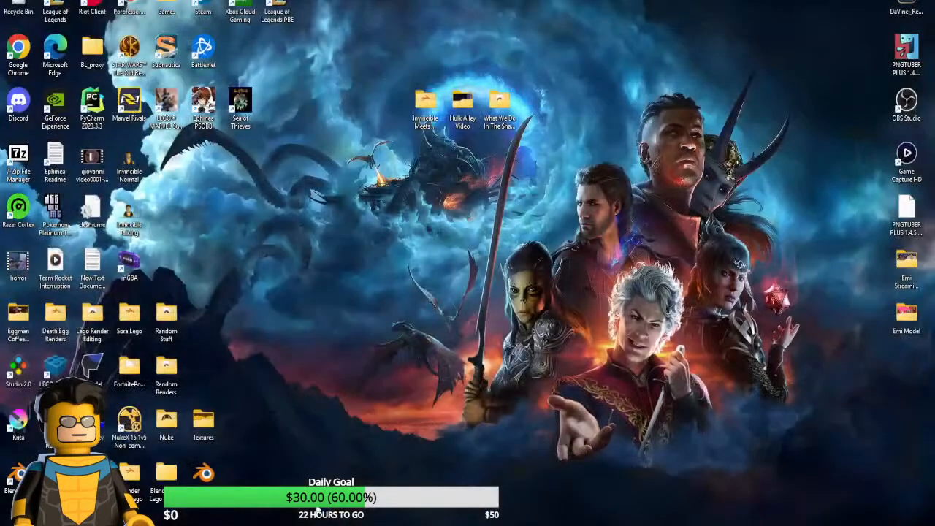
Switch to Blender and open the Conquest animation scene from the recent files, discarding changes to Invincible Conquest Editing.blend
click(320, 524)
drag(638, 50, 636, 0)
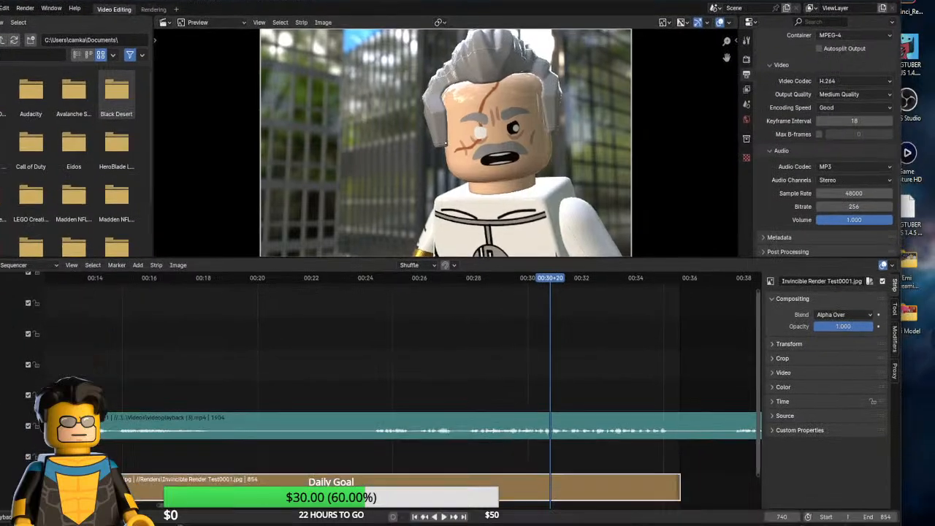
double_click(228, 2)
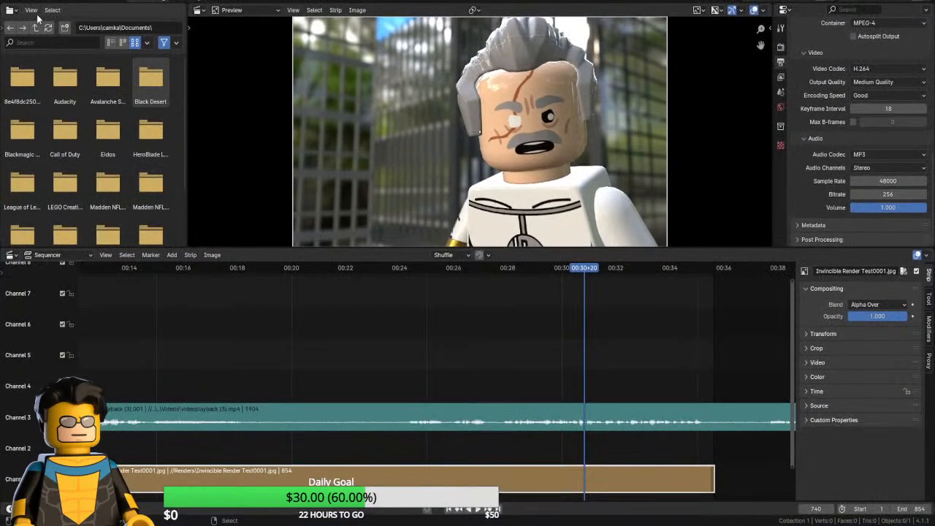
click(25, 2)
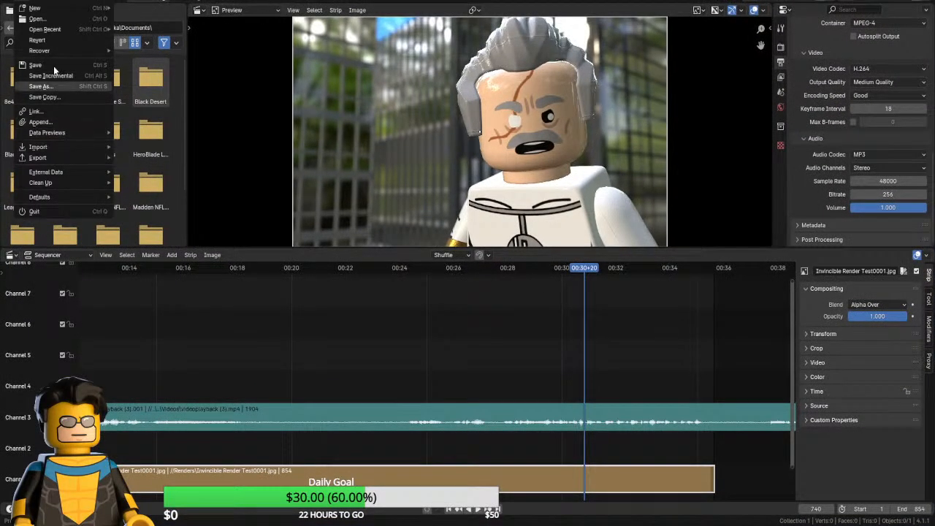
mouse_move(63, 30)
click(159, 42)
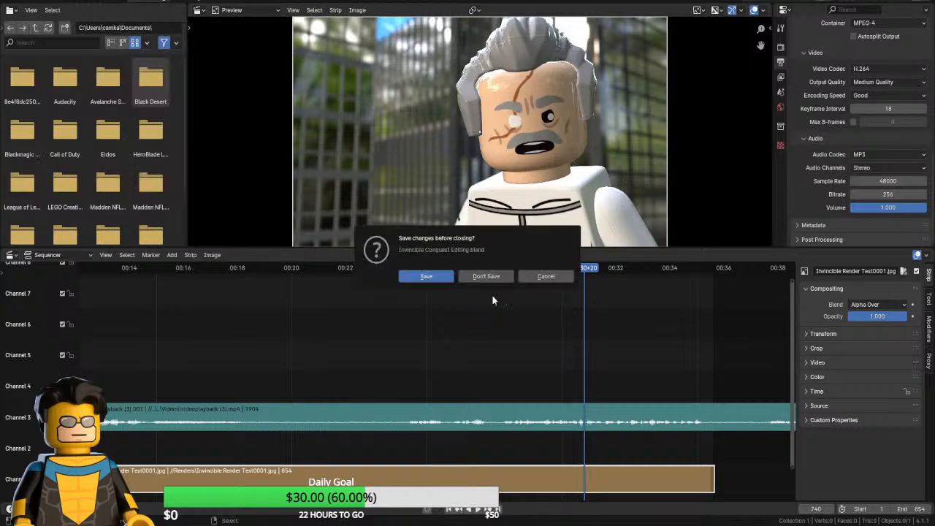
click(475, 282)
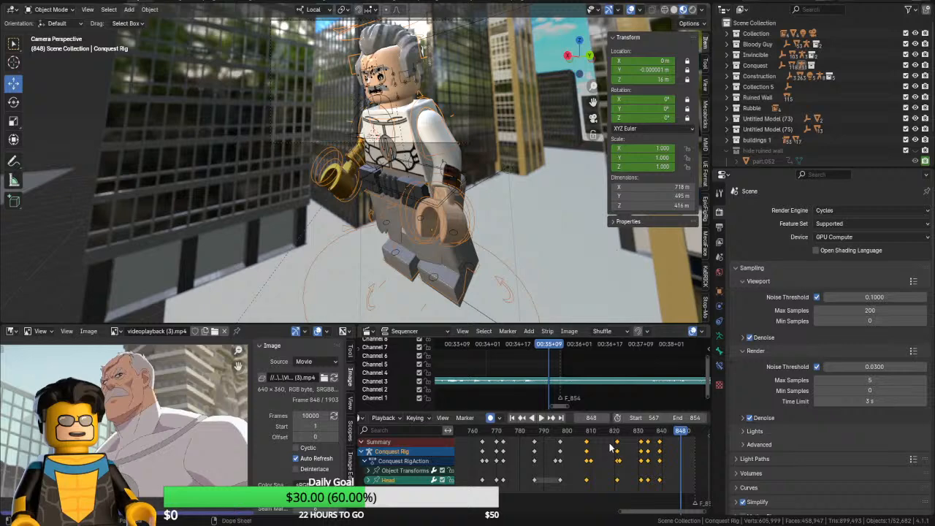
Switch the Conquest Rig to Pose Mode and adjust the Head bone's rotation at frame 834
drag(603, 435, 583, 434)
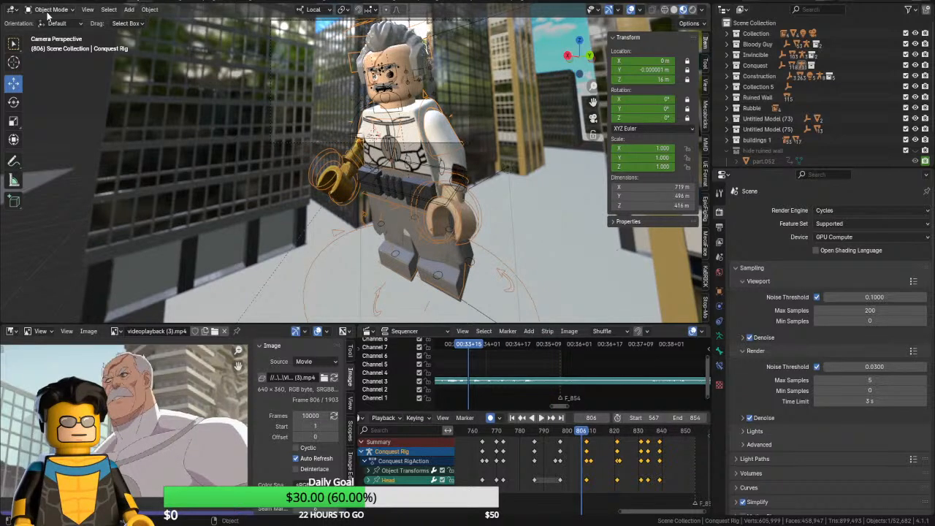
click(52, 45)
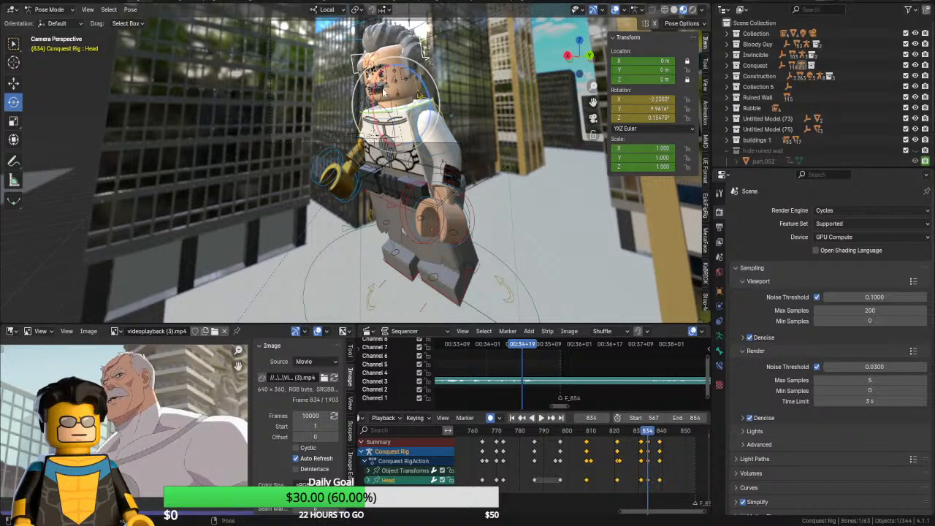
drag(377, 86, 378, 81)
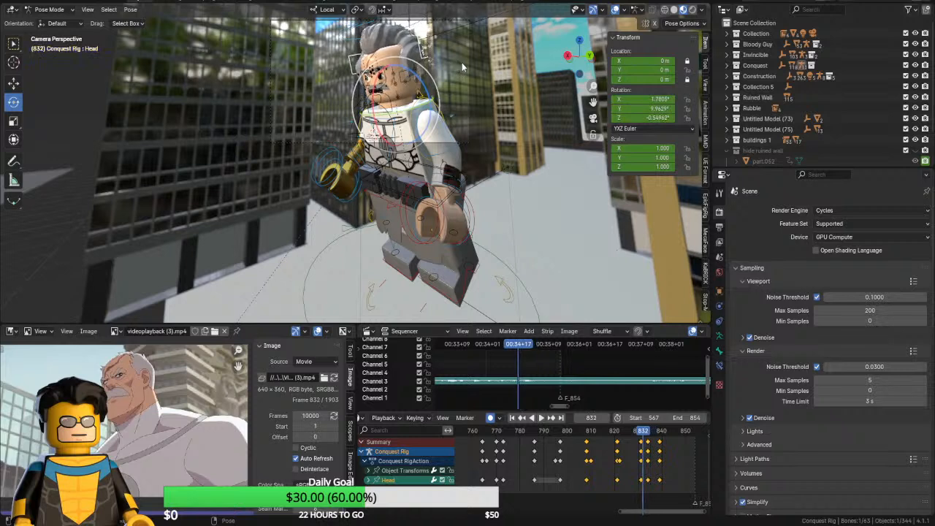
Rotate the Head bone slightly around frame 838 and move that final head keyframe to about frame 846
key(Right)
key(Right)
key(Right)
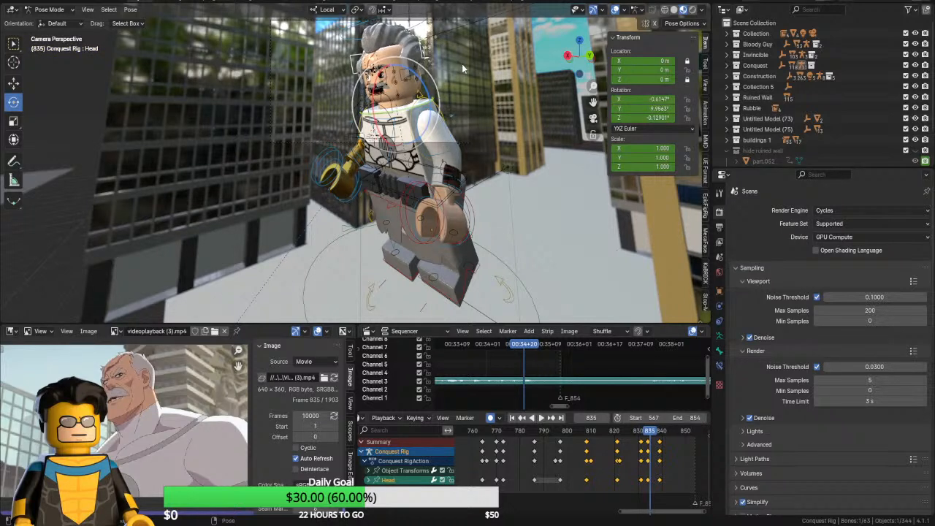
key(Right)
key(Right)
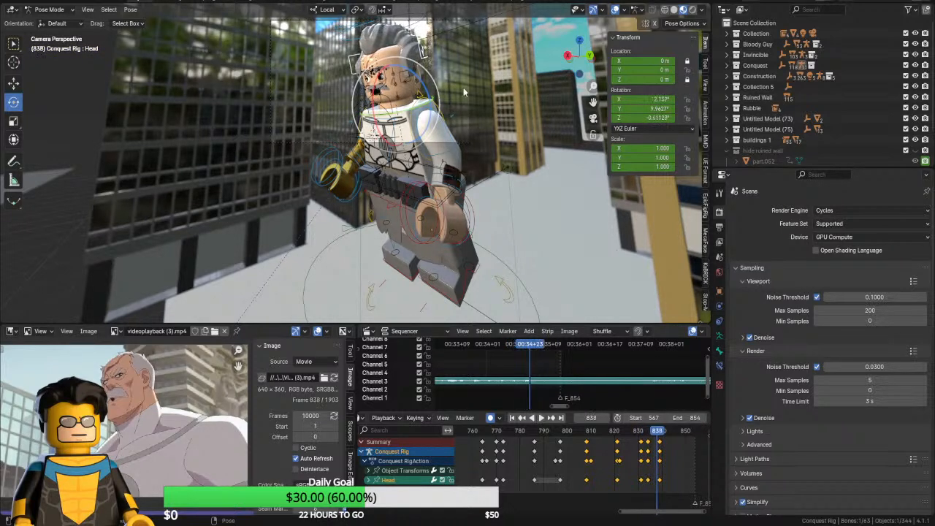
drag(378, 82, 381, 77)
mouse_move(660, 440)
mouse_down()
mouse_move(636, 432)
mouse_move(658, 433)
mouse_up()
key(g)
click(658, 440)
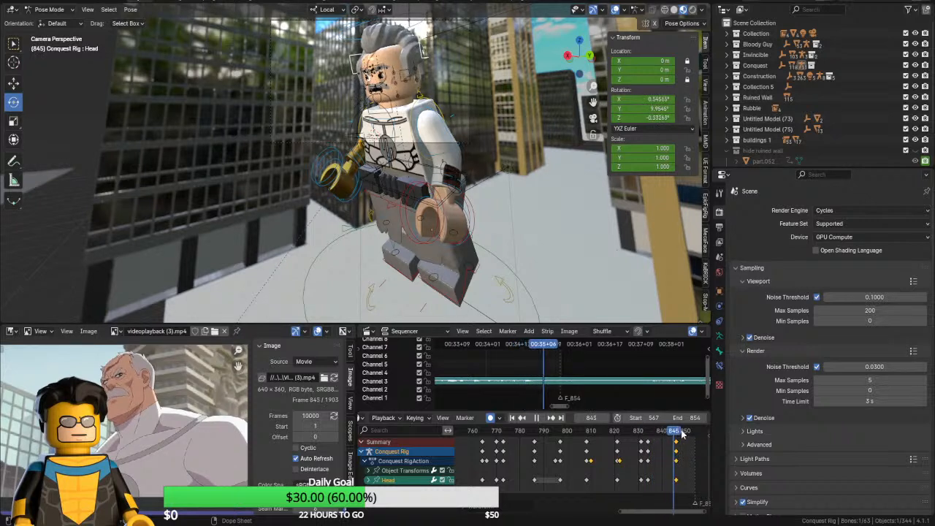
Play and scrub back through the head animation, and rotate the Head bone slightly at frame 778 to key it
key(space)
middle_drag(594, 468, 655, 465)
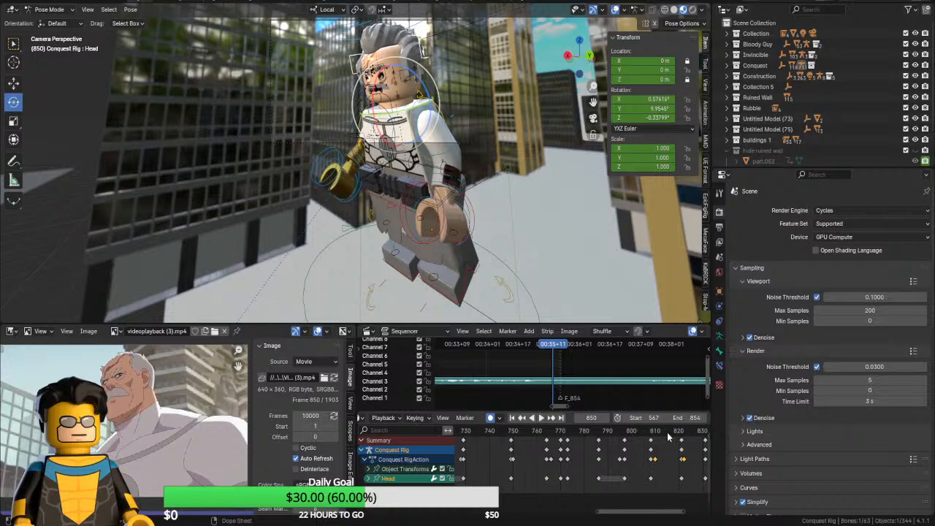
drag(668, 436, 544, 440)
key(space)
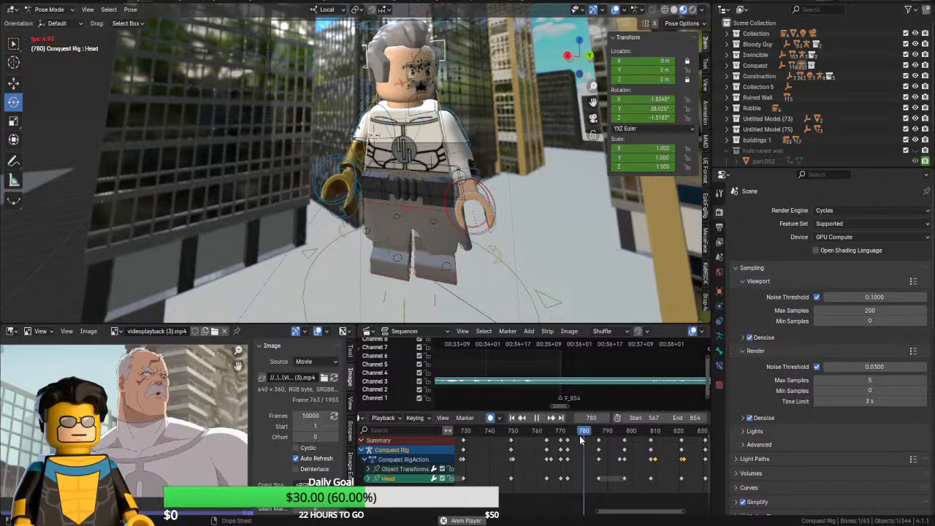
click(565, 435)
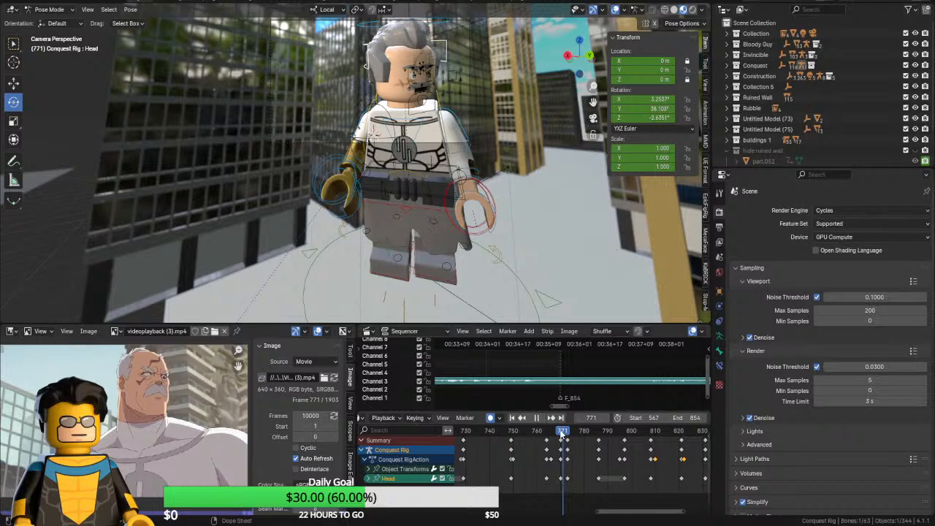
drag(562, 433, 574, 436)
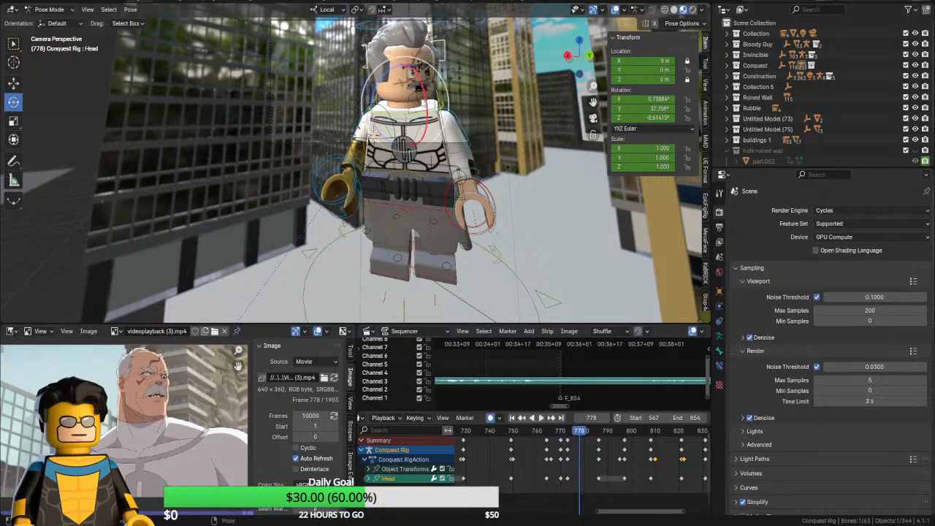
drag(425, 93, 419, 88)
Play back the animation from about frame 760 to check the adjusted head movement
key(space)
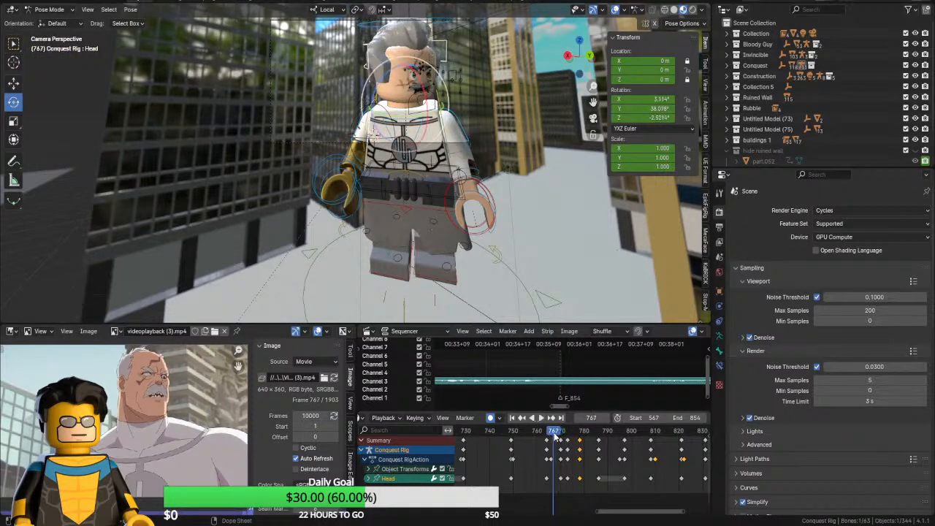
key(space)
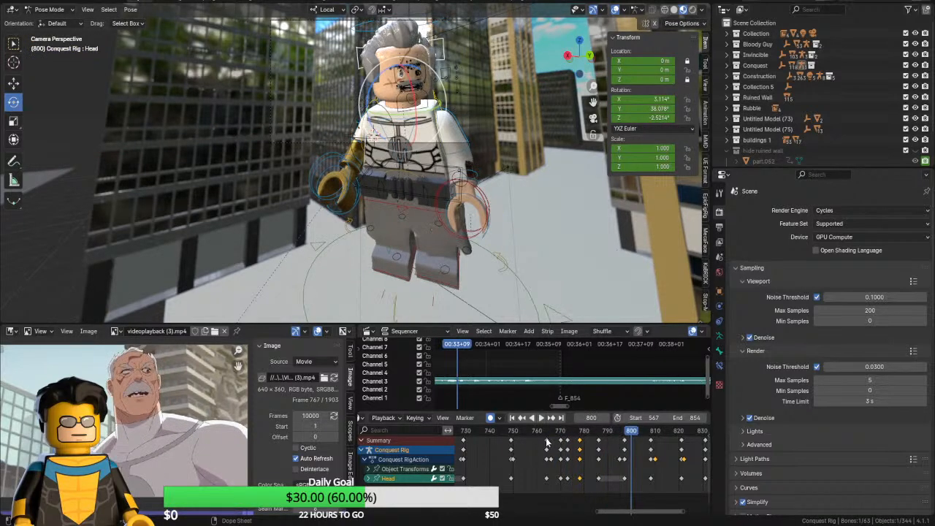
click(538, 431)
key(space)
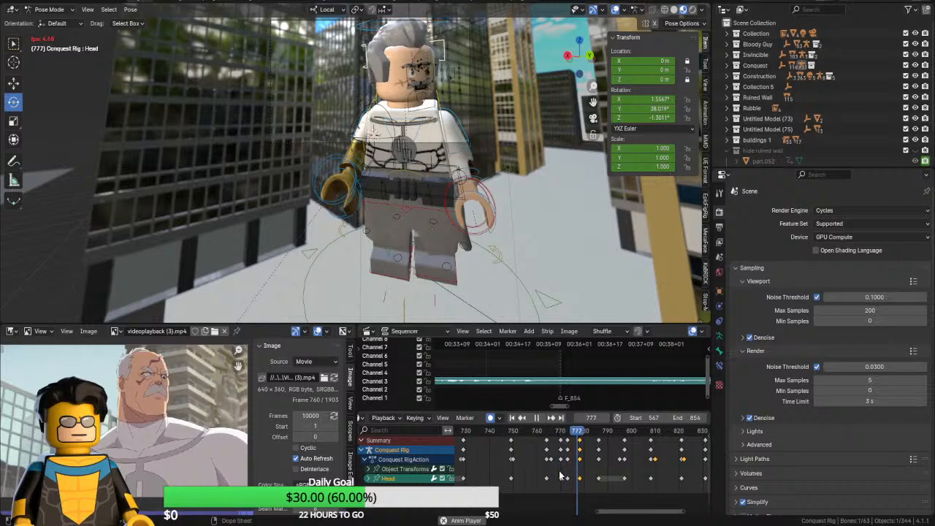
key(space)
Switch the viewport to solid shading and exclude every collection except Invincible and Conquest
click(675, 10)
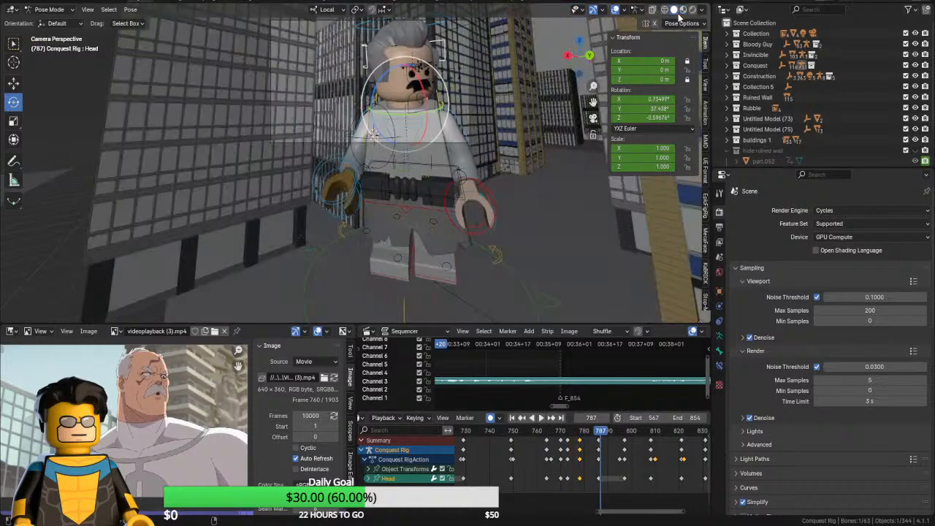
click(906, 35)
click(906, 45)
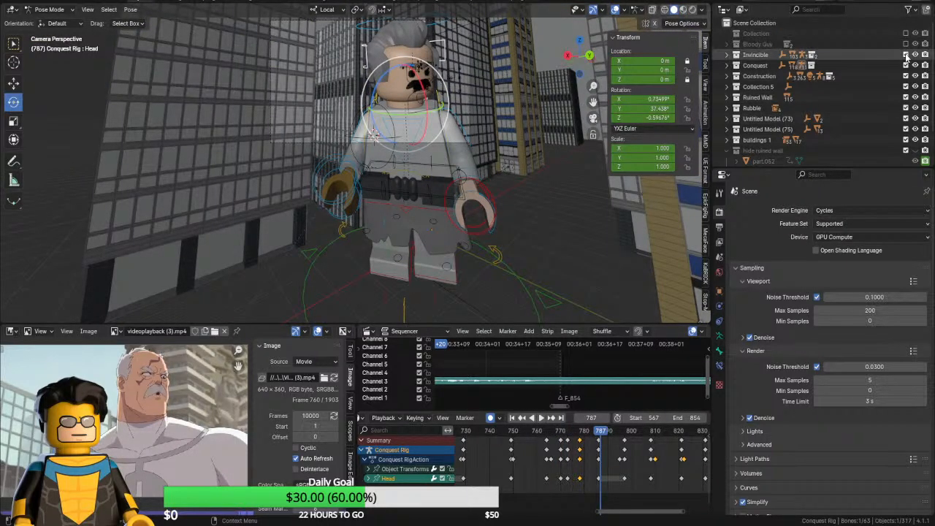
click(906, 55)
click(907, 65)
click(906, 76)
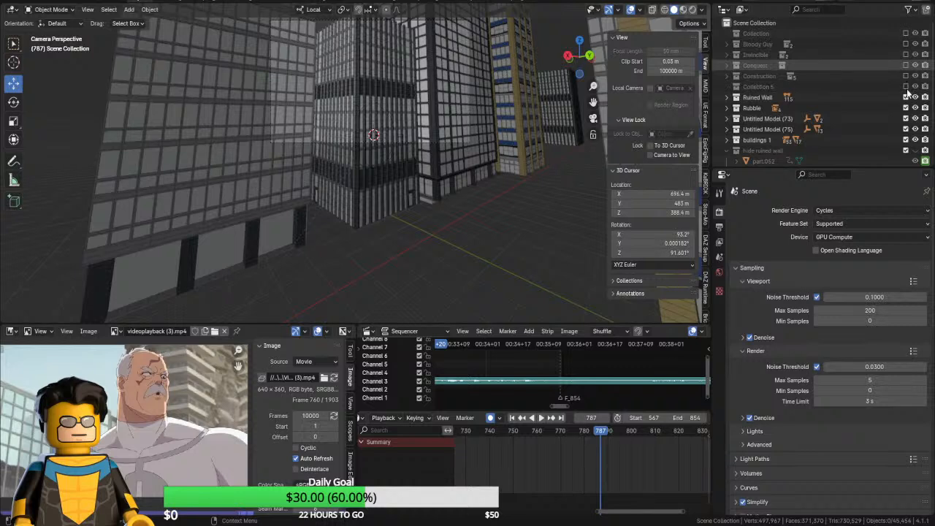
click(906, 129)
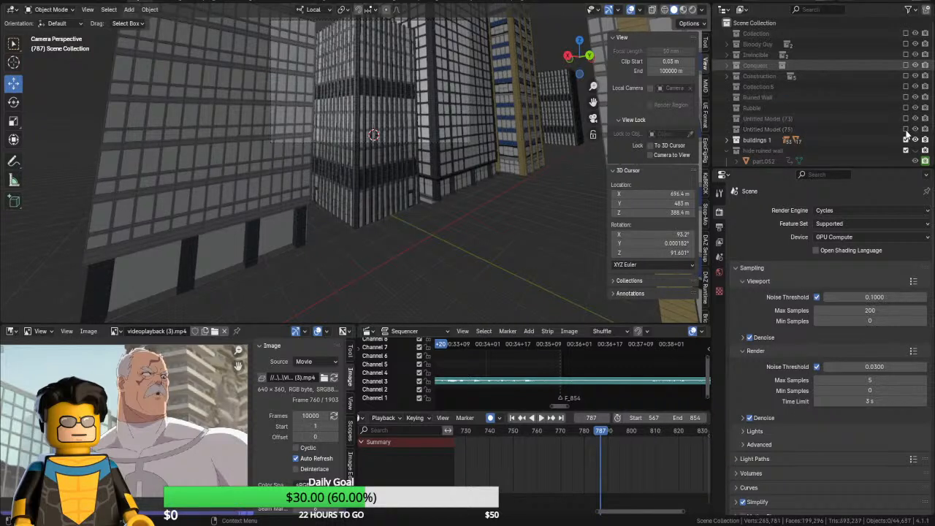
click(907, 139)
click(906, 150)
click(906, 55)
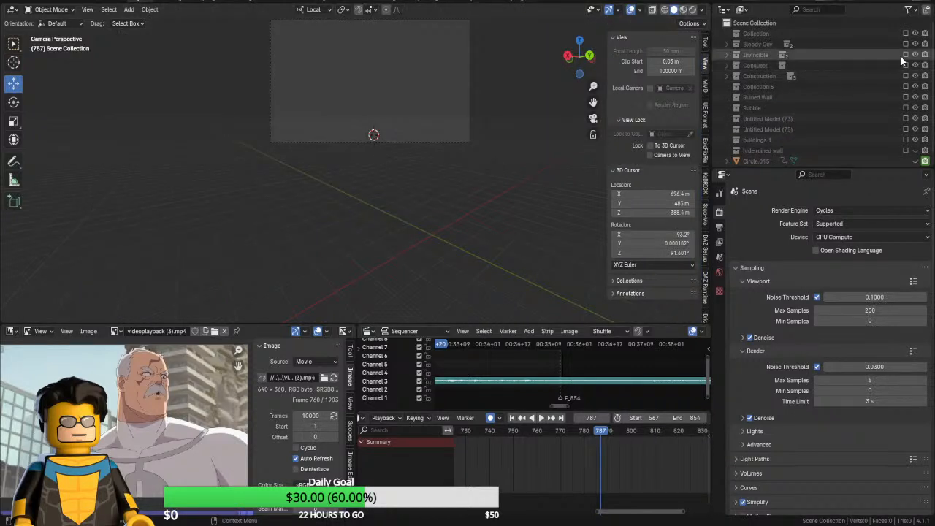
click(906, 66)
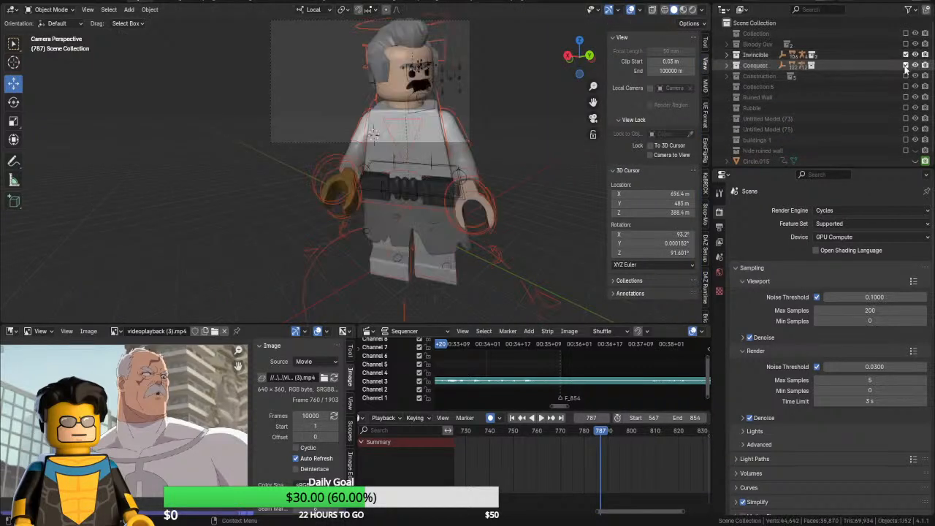
Replay Conquest's animation from frames 736, 757 and 770 to review the timing of the head movement
click(565, 432)
key(space)
key(space)
click(480, 437)
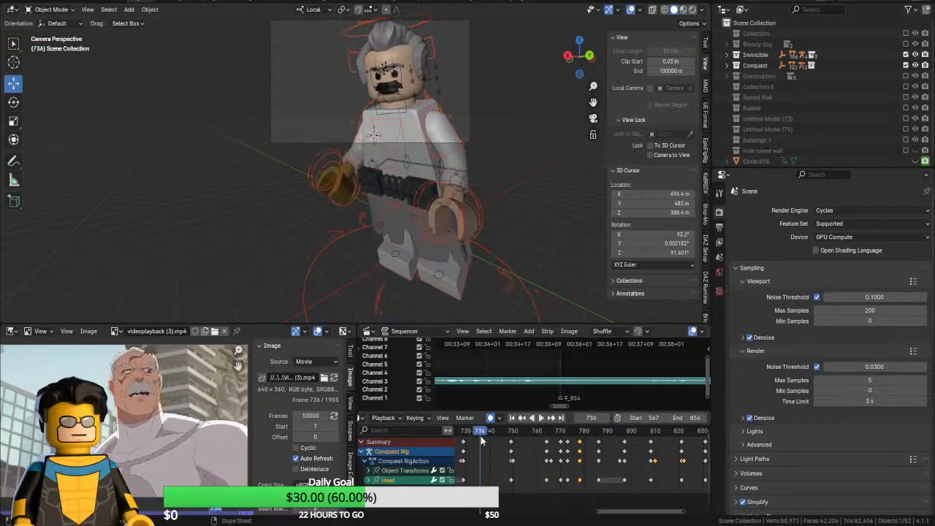
key(space)
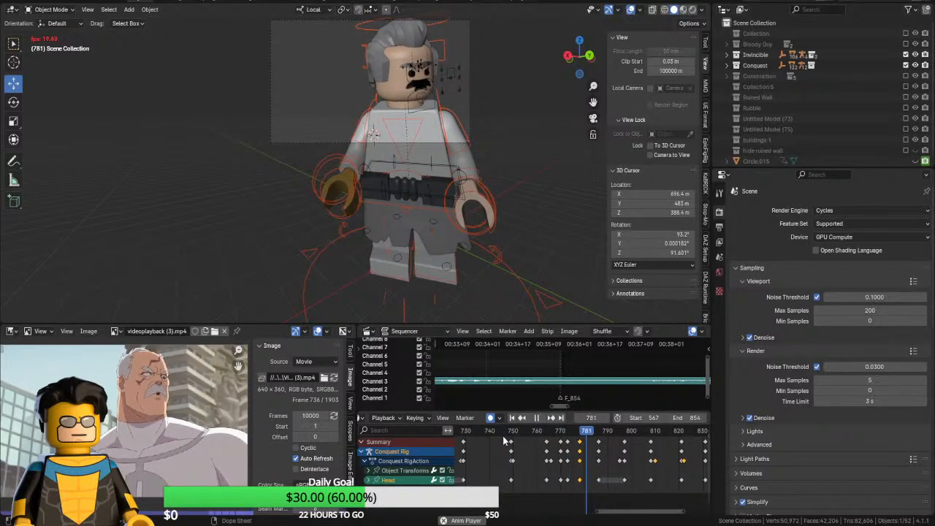
key(space)
click(529, 437)
key(space)
key(space)
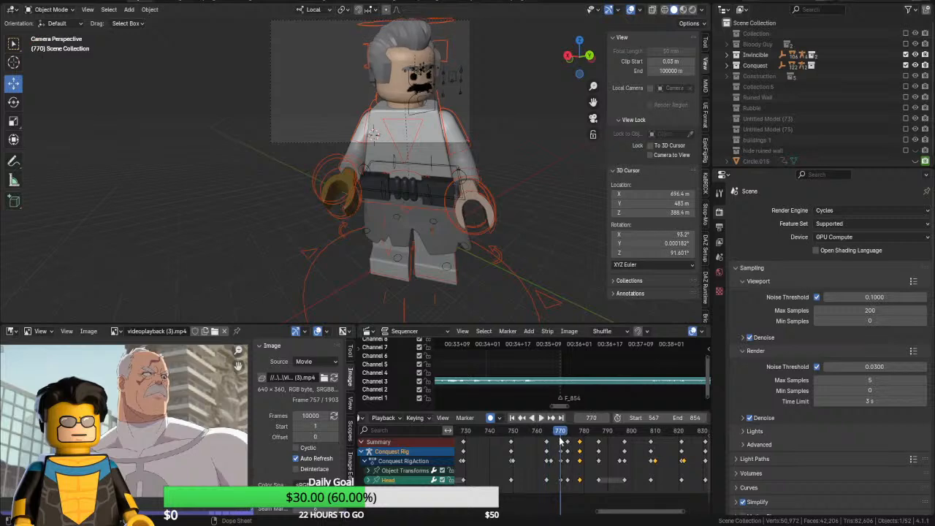
key(space)
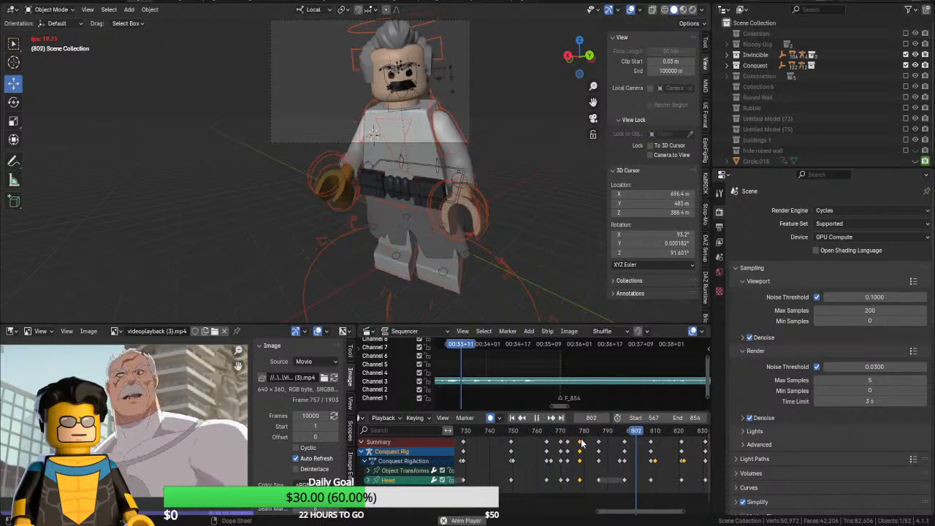
Play Conquest's earlier head animation from frame 666 and stop it at frame 759
middle_drag(502, 458, 478, 457)
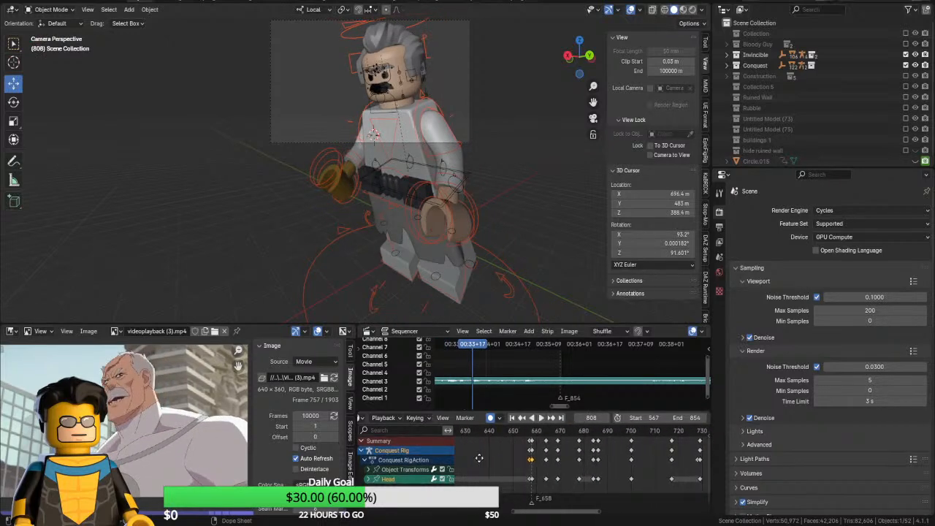
click(552, 435)
key(space)
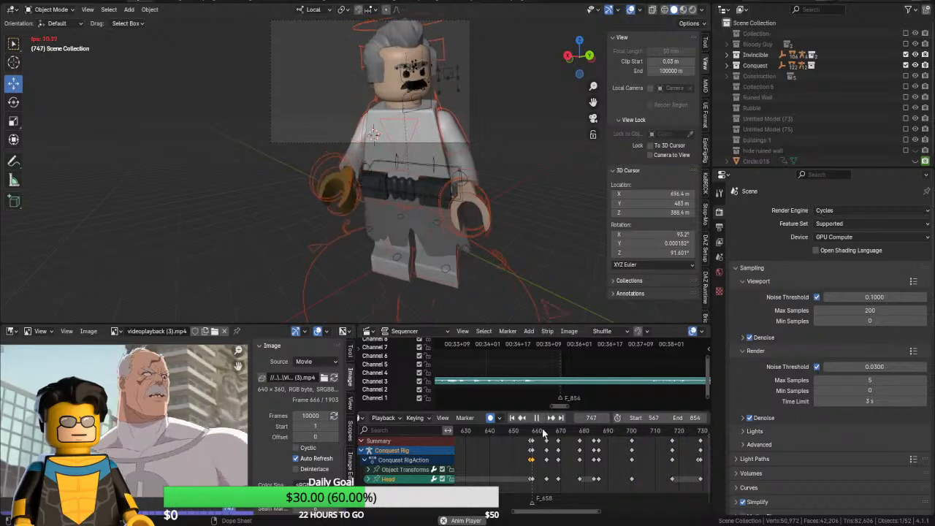
click(540, 418)
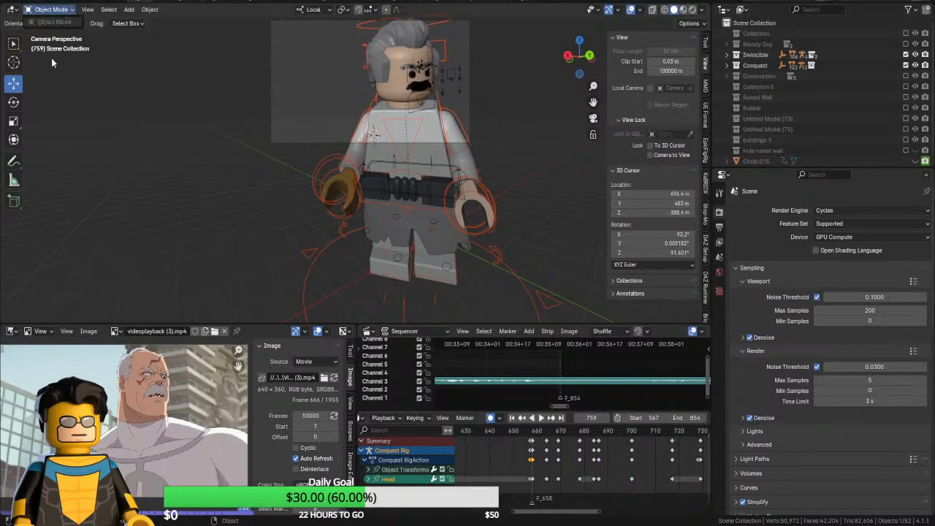
Select the Conquest Rig and switch it to Pose Mode
click(366, 45)
click(51, 9)
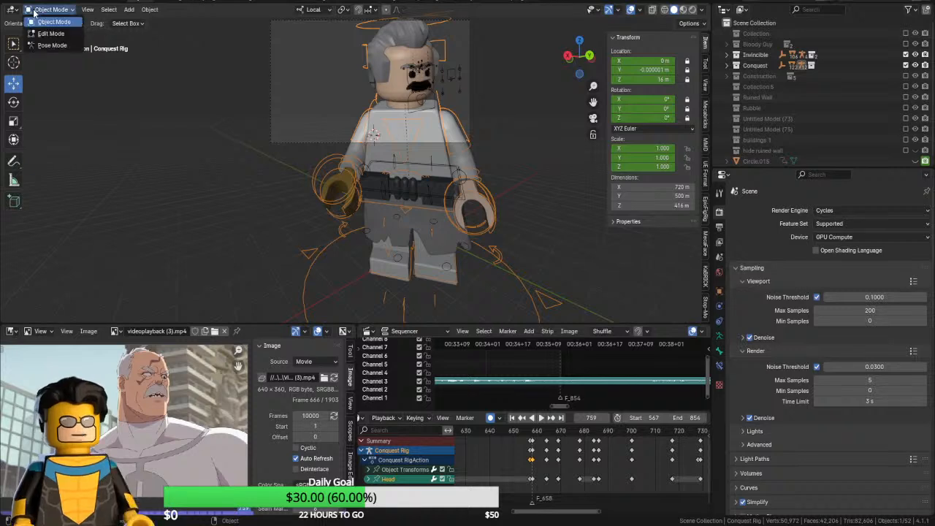
click(47, 42)
Step through Conquest's head animation frame by frame from frame 675 to 722, comparing it with the reference video
click(572, 431)
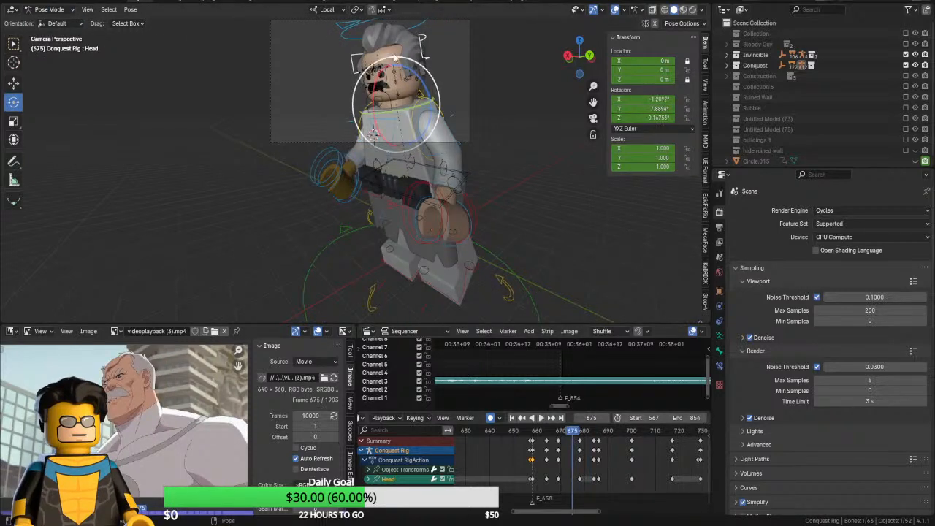
key(Right)
key(Right)
key(Right)
key(Right)
key(Right)
key(Right)
key(Right)
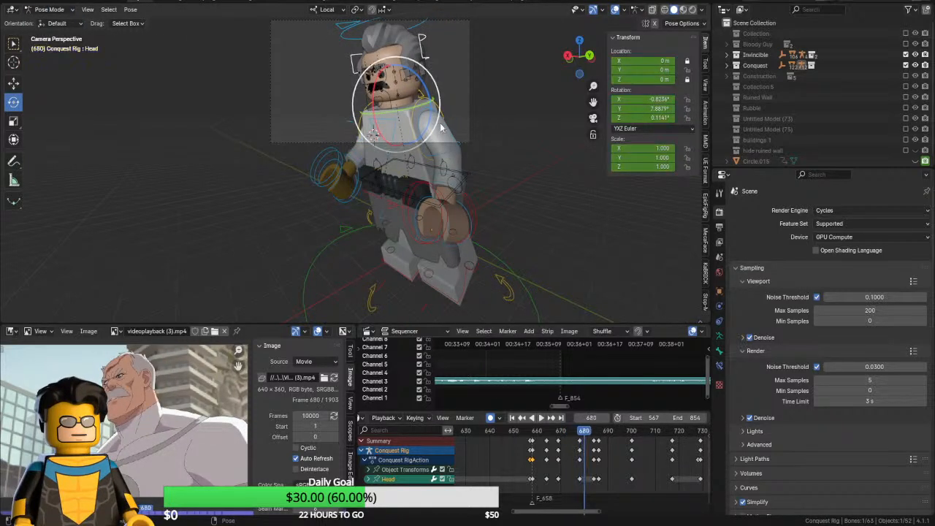
key(Right)
key(Right)
key(Right)
key(Right)
key(Right)
key(Right)
key(Right)
key(Right)
key(Right)
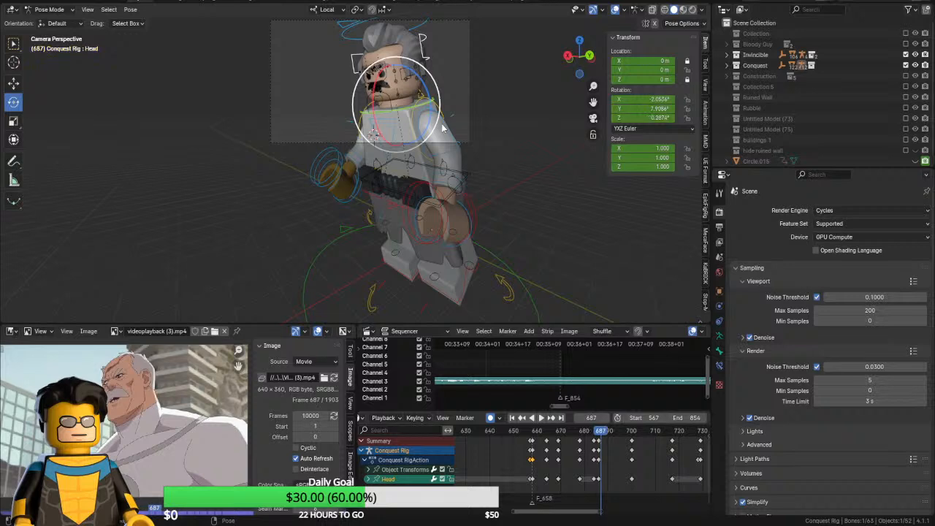
key(Right)
key(Right)
key(Right)
key(Right)
key(Right)
key(Right)
key(Right)
key(Right)
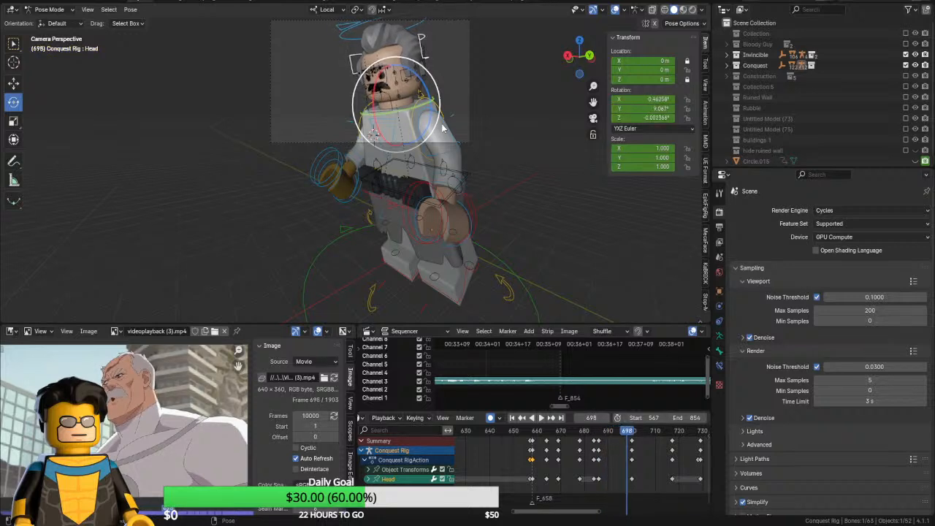
key(Right)
key(Right)
key(Right)
key(Right)
key(Right)
key(Right)
key(Right)
key(Right)
key(Right)
key(Right)
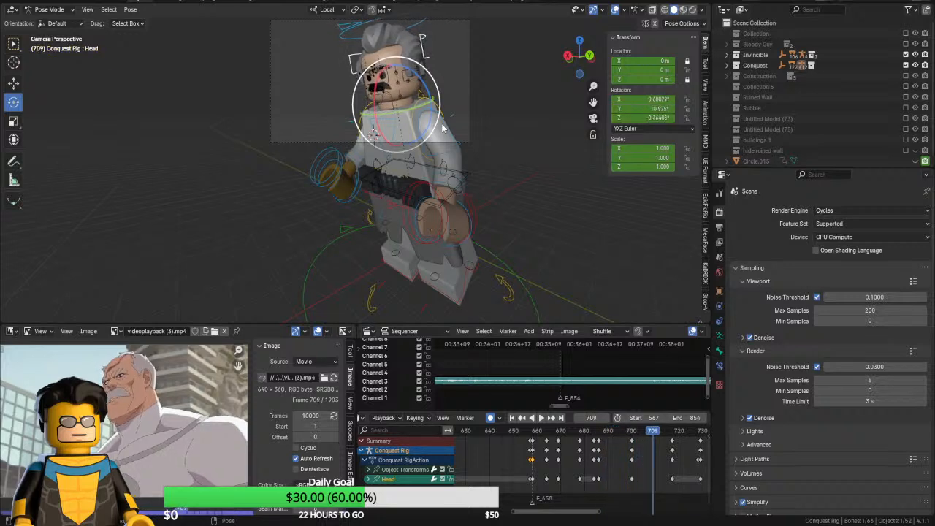
key(Right)
key(Right)
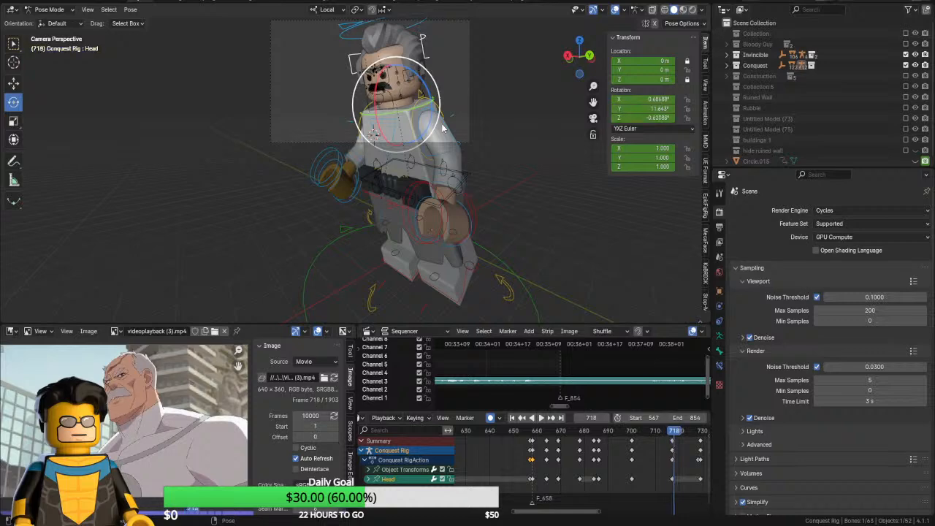
key(Right)
scroll(634, 475, down, 1)
middle_drag(630, 473, 526, 473)
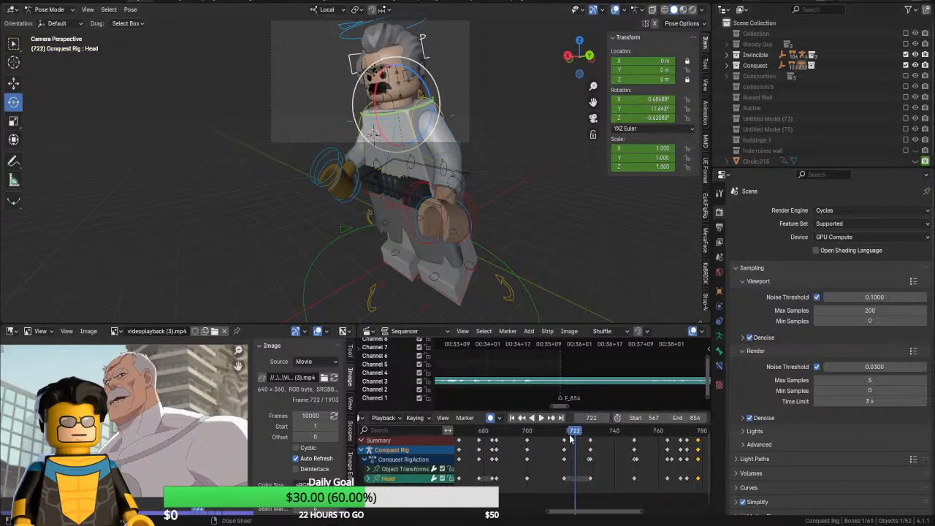
Replay Conquest's head turn around frame 729 and move the keyframes at frame 749 to frame 742
mouse_move(574, 435)
mouse_down()
mouse_move(621, 434)
mouse_move(584, 433)
mouse_up()
key(space)
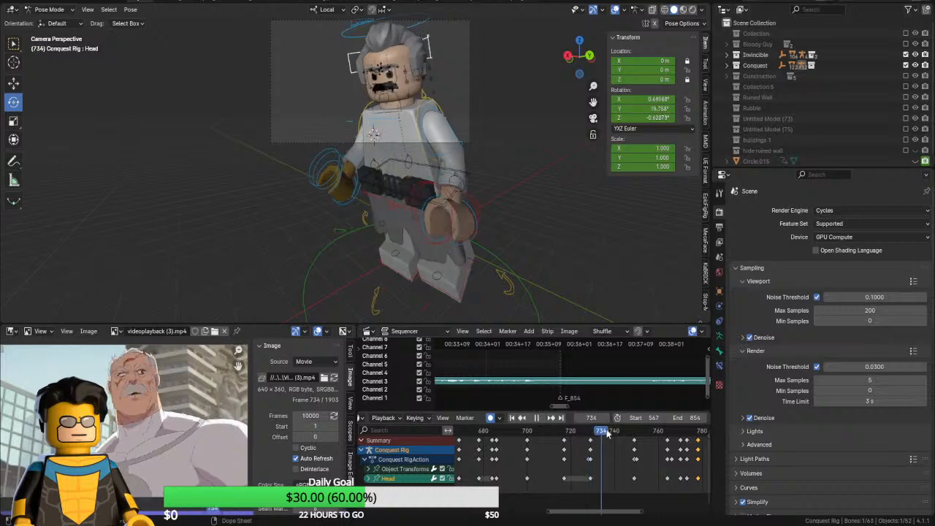
mouse_move(593, 432)
mouse_down()
mouse_move(633, 435)
mouse_move(583, 439)
mouse_up()
alt+click(634, 440)
key(space)
Move Conquest's keyframes at frame 729 to frame 725 and replay the head turn to check its timing
click(591, 437)
alt+click(591, 441)
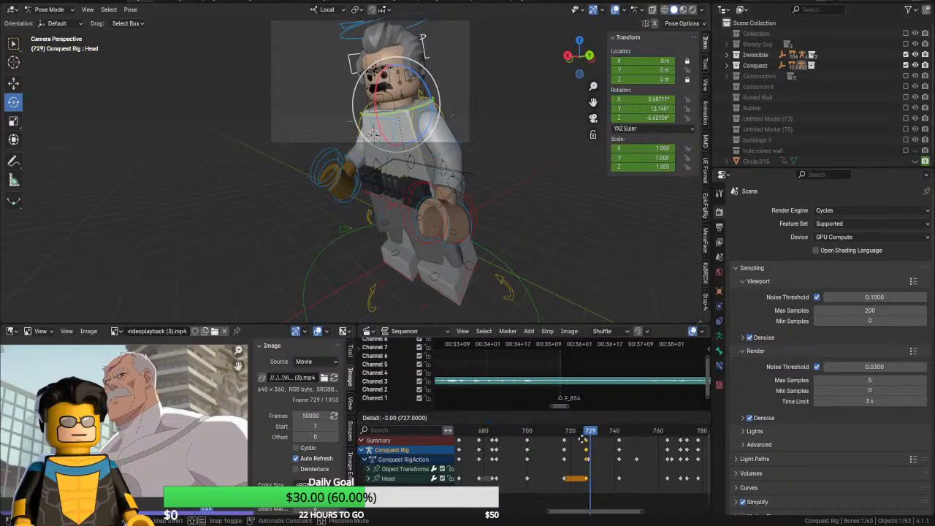
click(581, 439)
click(576, 432)
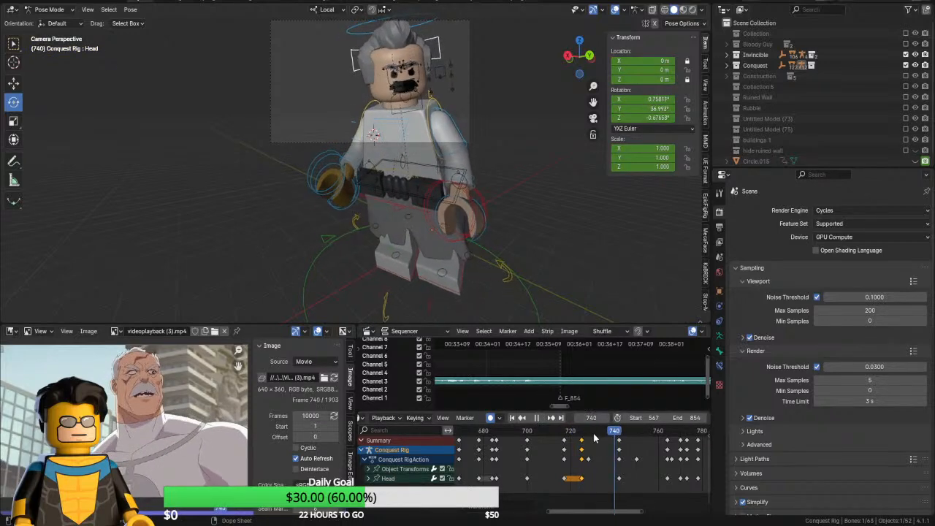
key(space)
click(581, 433)
key(space)
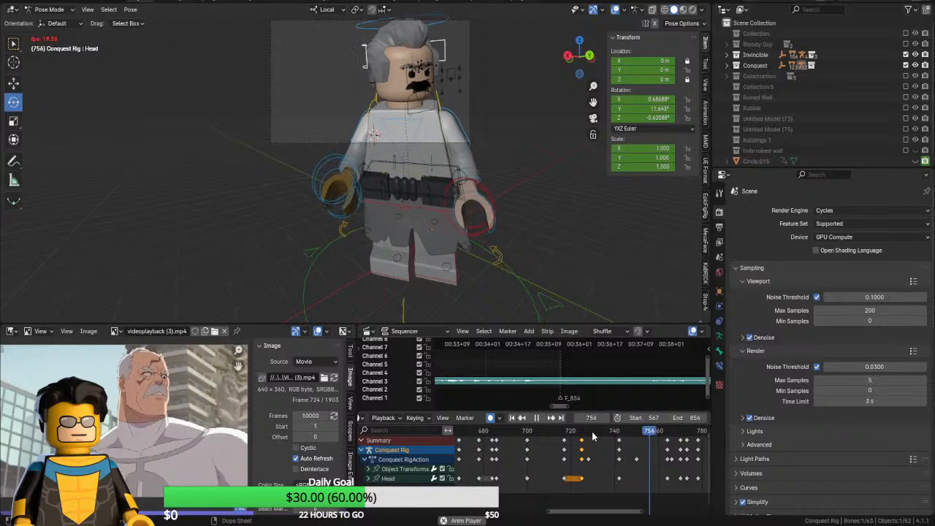
key(space)
Tilt Conquest's Head bone at frame 770, comparing the pose with neighbouring frames and refining the tilt
middle_drag(652, 440, 613, 442)
click(619, 435)
drag(624, 439, 641, 439)
drag(428, 95, 431, 99)
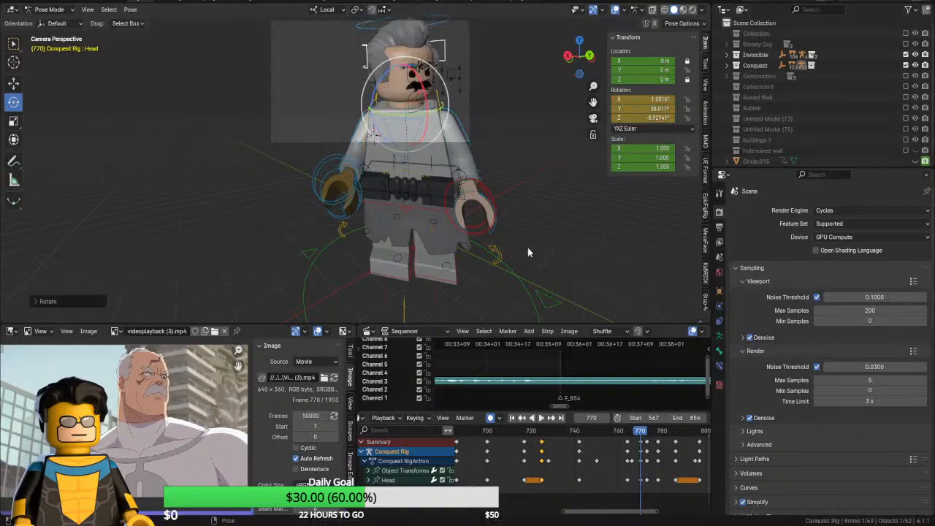
key(Right)
key(Right)
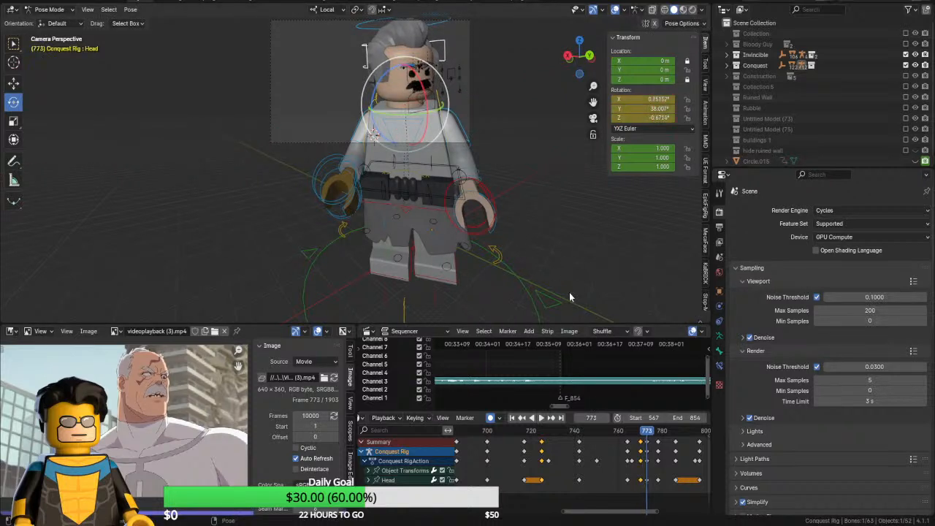
key(Left)
key(Left)
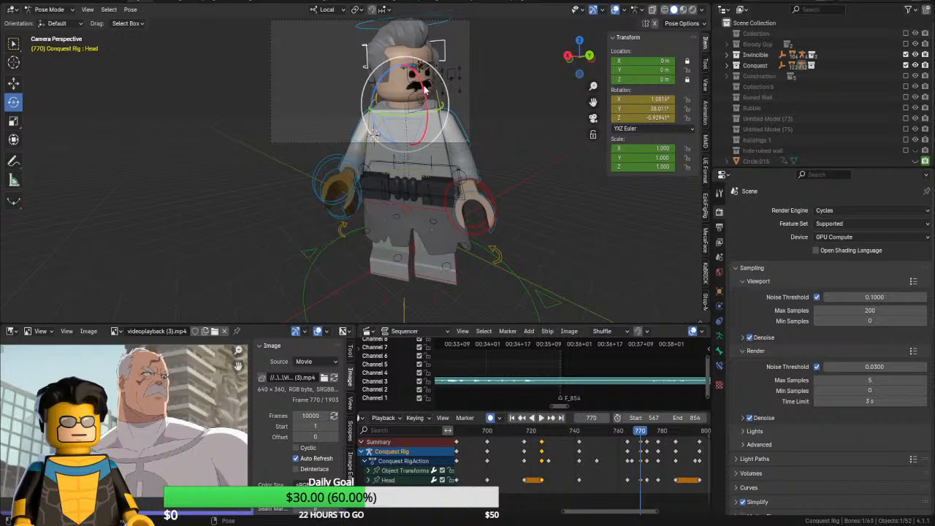
drag(424, 89, 437, 102)
key(Left)
key(Left)
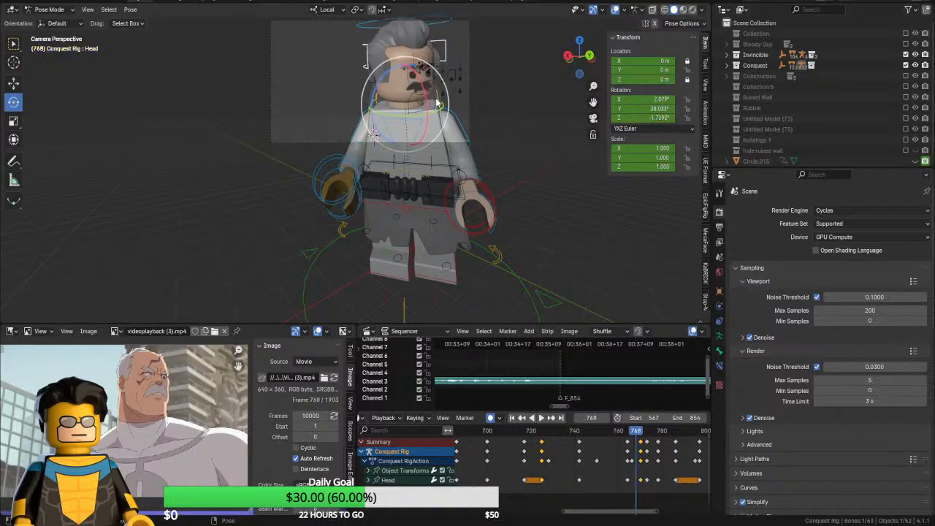
Replay Conquest's head animation from frame 768 and again from frame 706 through the looping frame range to review the motion
key(space)
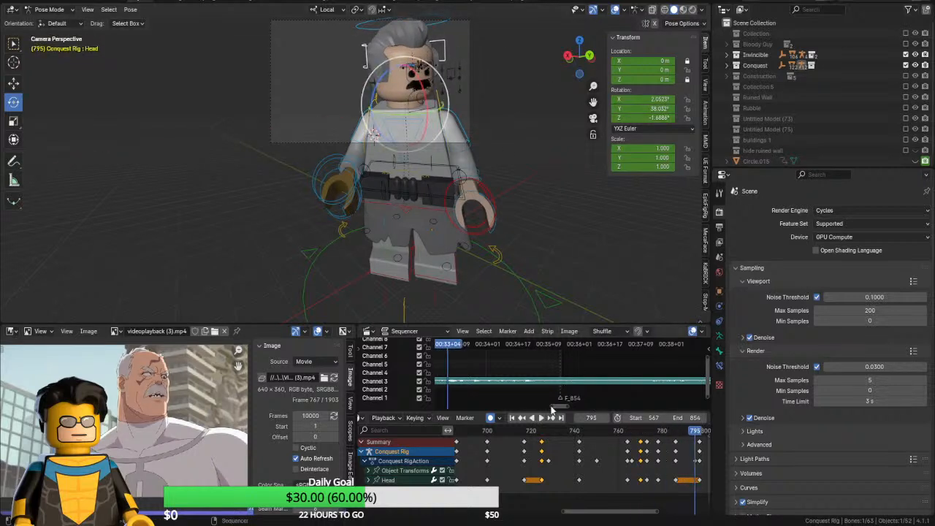
click(500, 431)
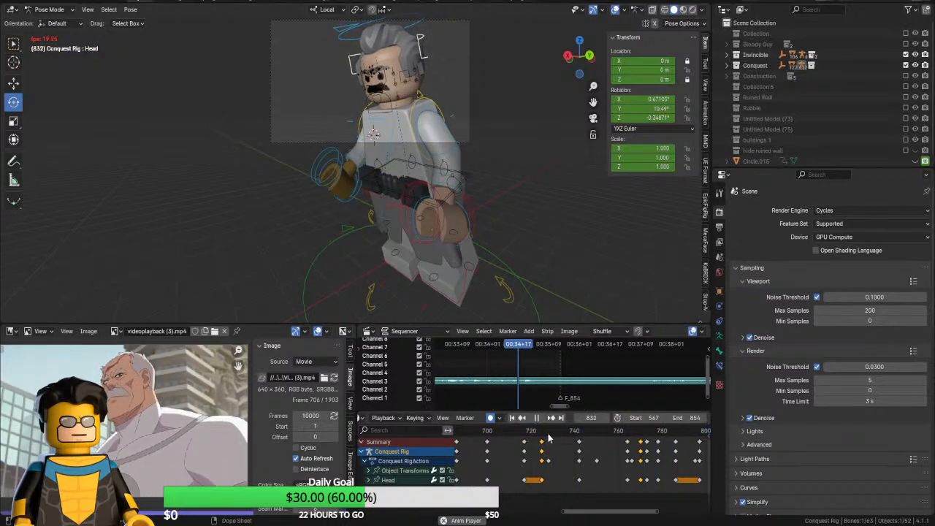
key(space)
middle_drag(650, 471, 606, 471)
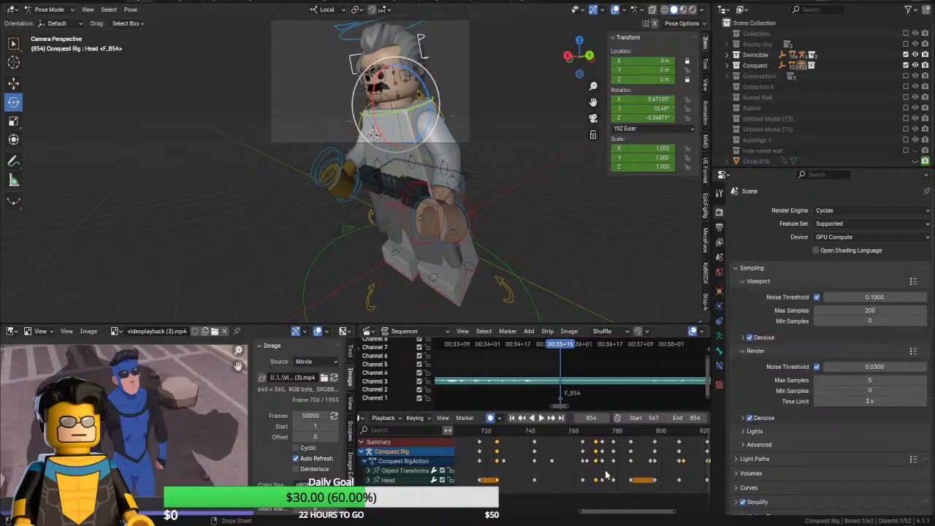
key(space)
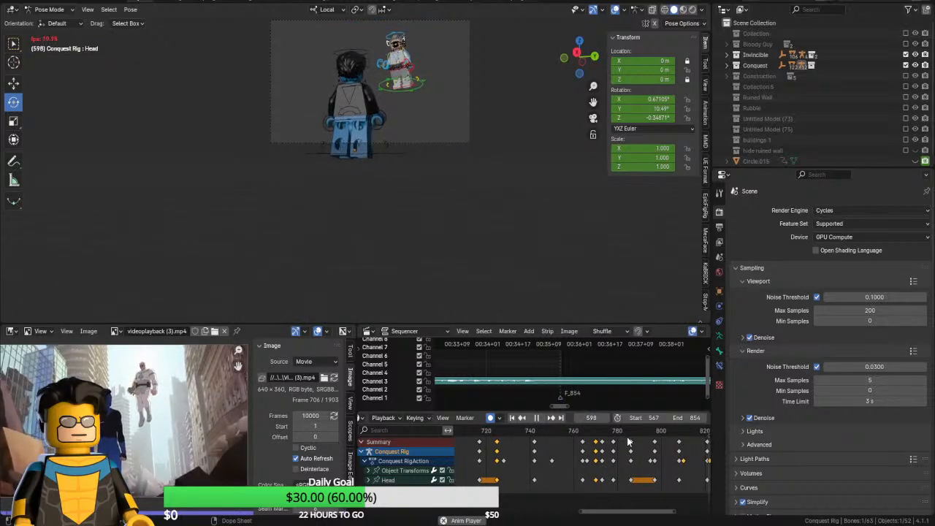
key(space)
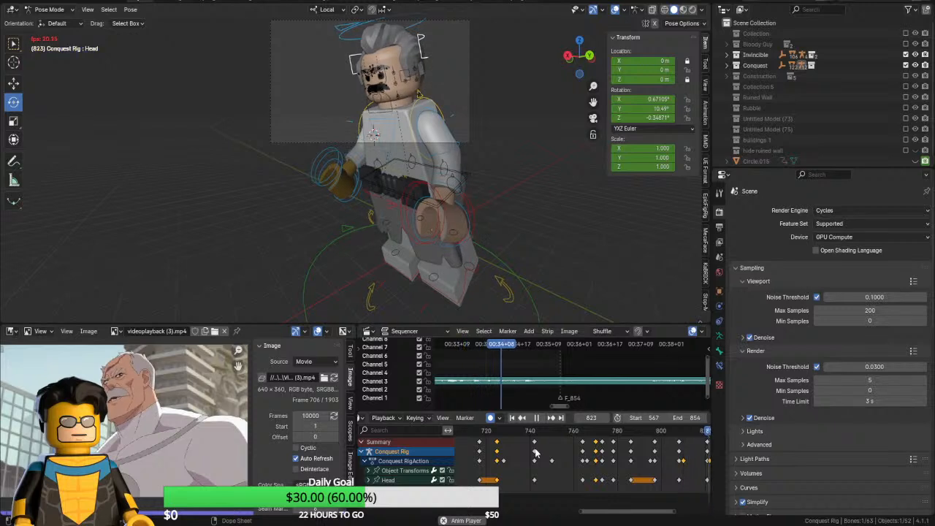
key(space)
Tilt Conquest's Head bone at frame 839 to an X rotation of about -2.2°
middle_drag(626, 444, 610, 458)
drag(549, 444, 567, 440)
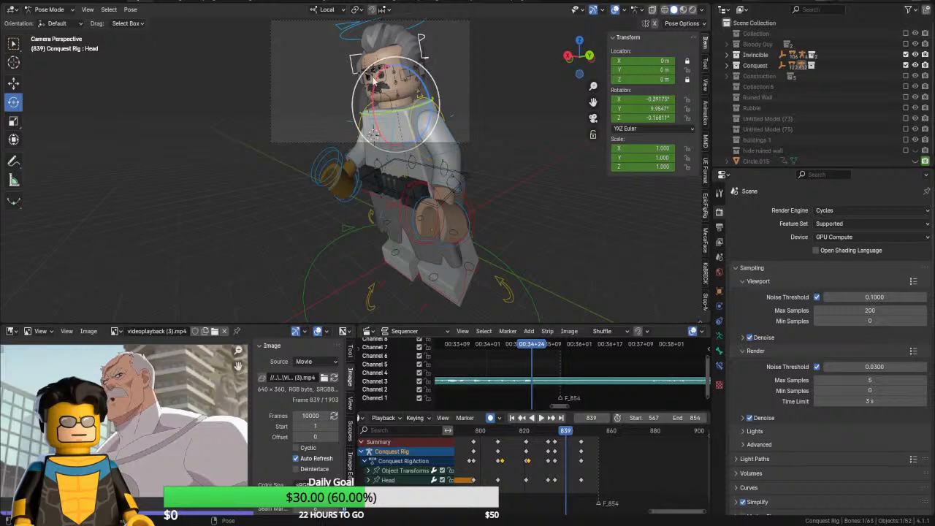
drag(379, 82, 382, 92)
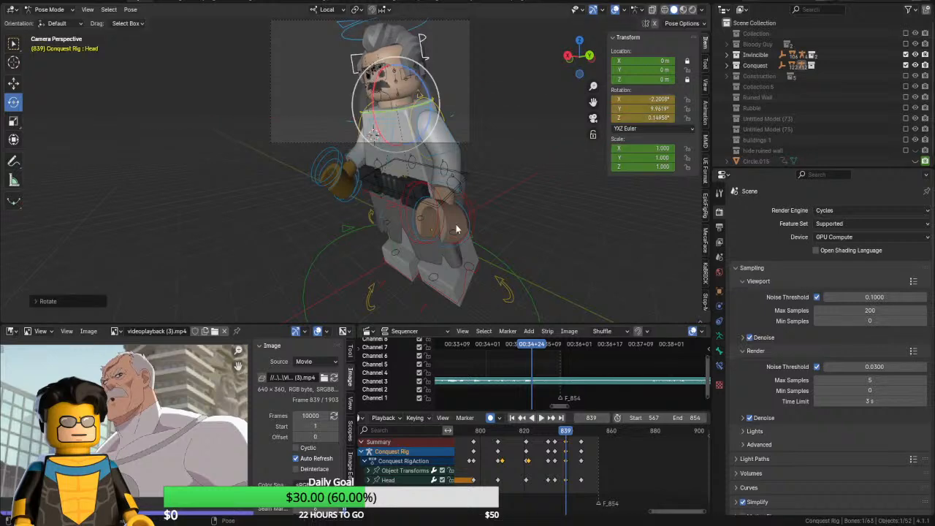
Replay the end of the shot from frame 828 and save the Blender file
click(542, 438)
key(space)
key(space)
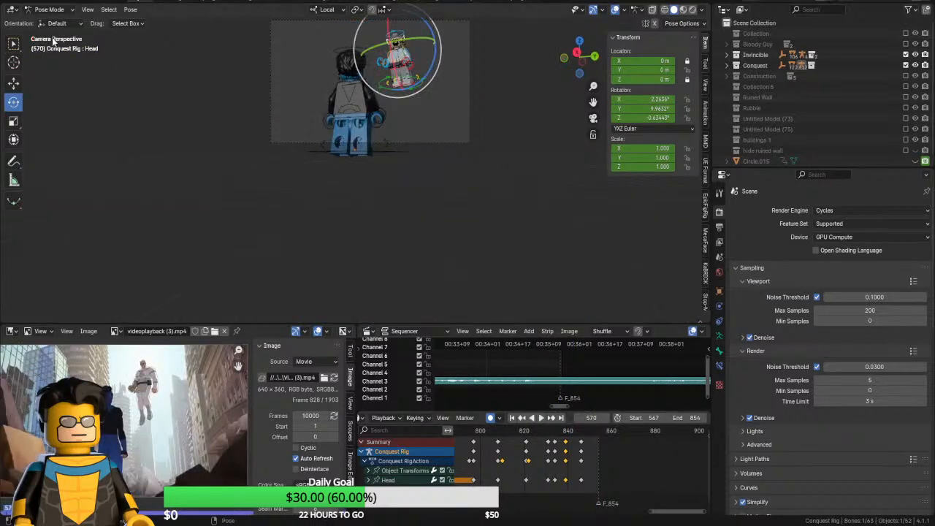
click(17, 3)
click(40, 64)
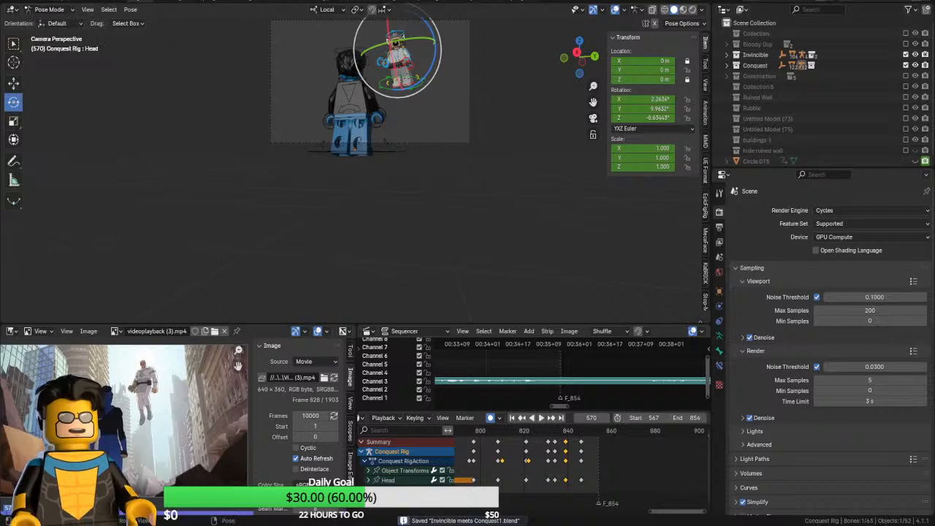
Re-enable all excluded collections from Collection through buildings 1, leaving hide ruined wall excluded
click(906, 33)
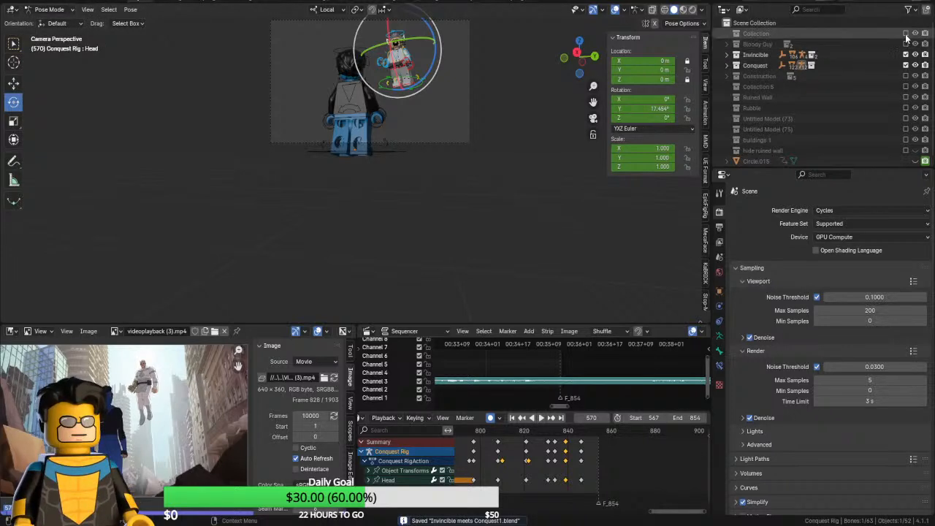
click(906, 44)
click(906, 76)
click(906, 86)
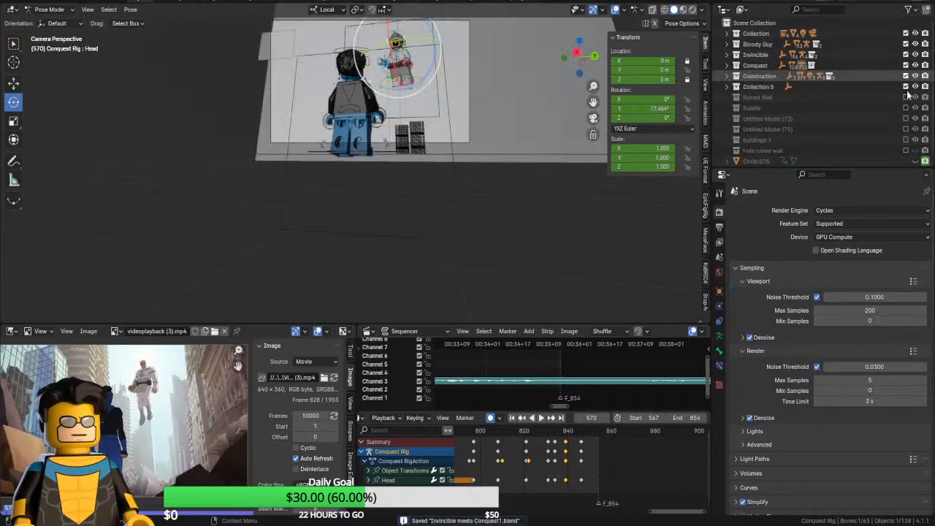
click(906, 98)
click(906, 107)
click(906, 119)
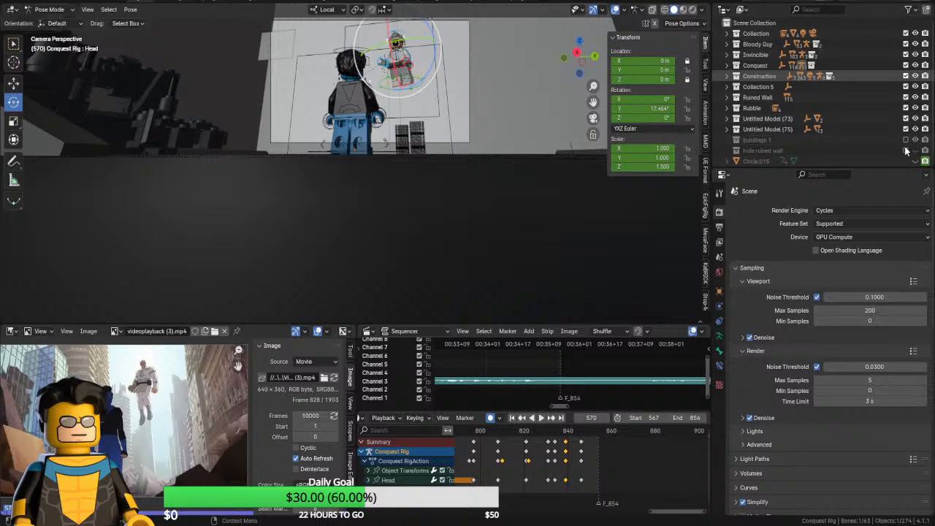
click(906, 140)
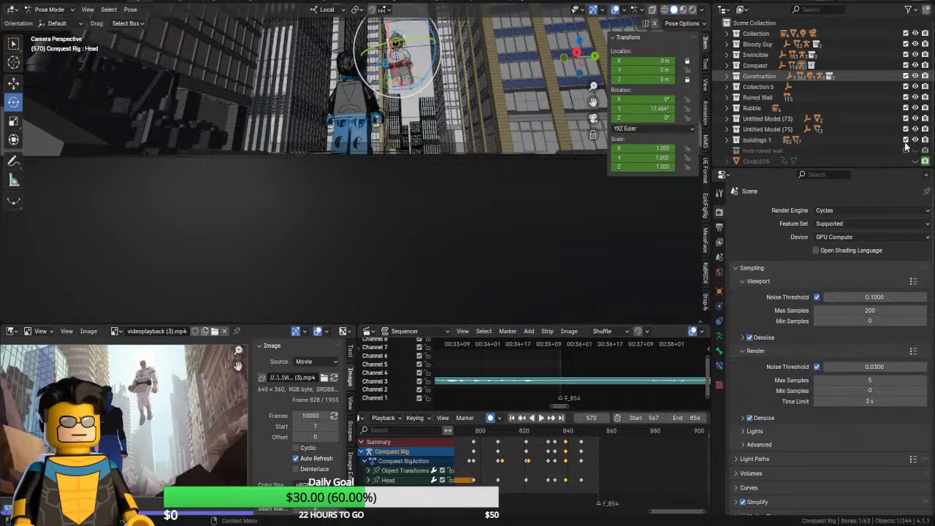
Hide the viewport gizmos and overlays and render the viewport animation with Material Preview shading
click(594, 9)
click(615, 9)
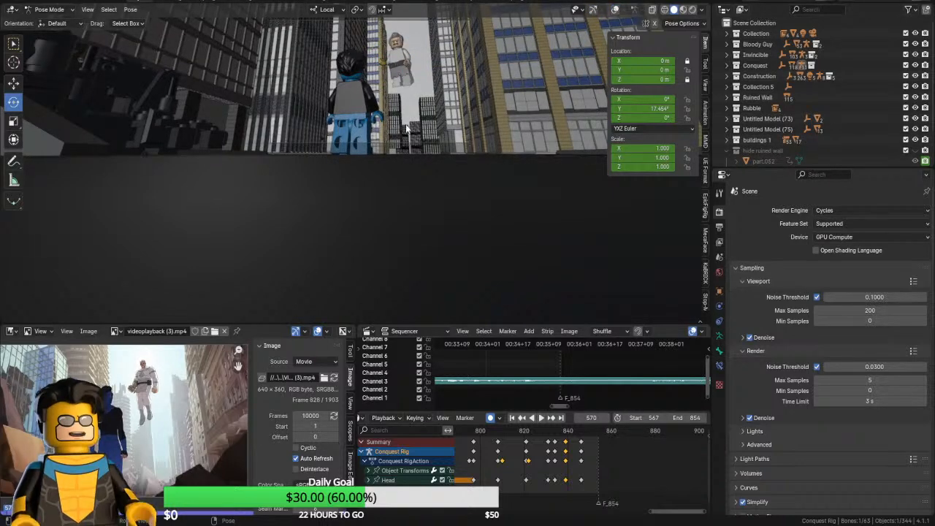
click(87, 9)
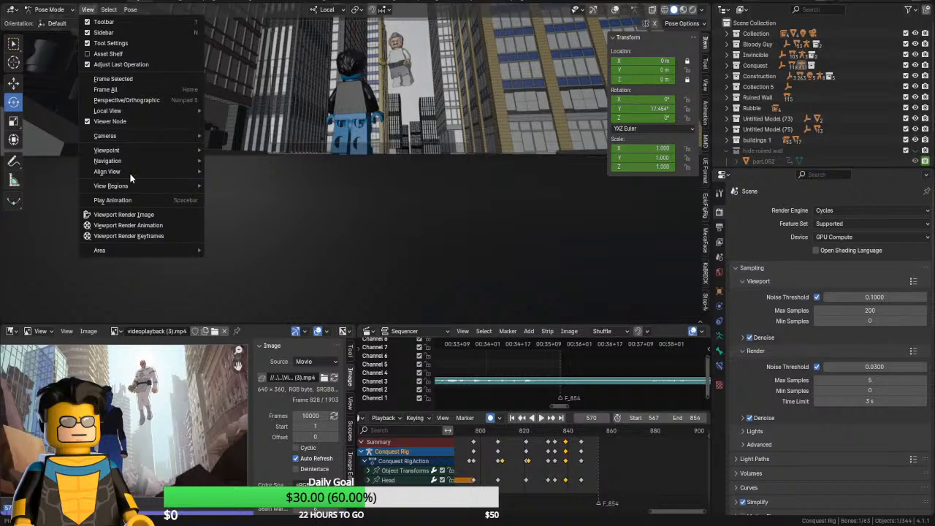
click(130, 228)
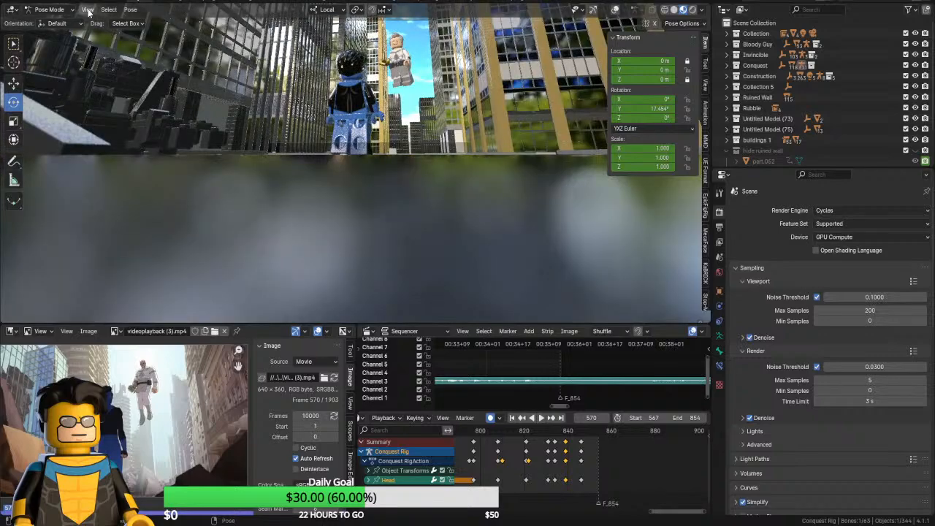
click(88, 9)
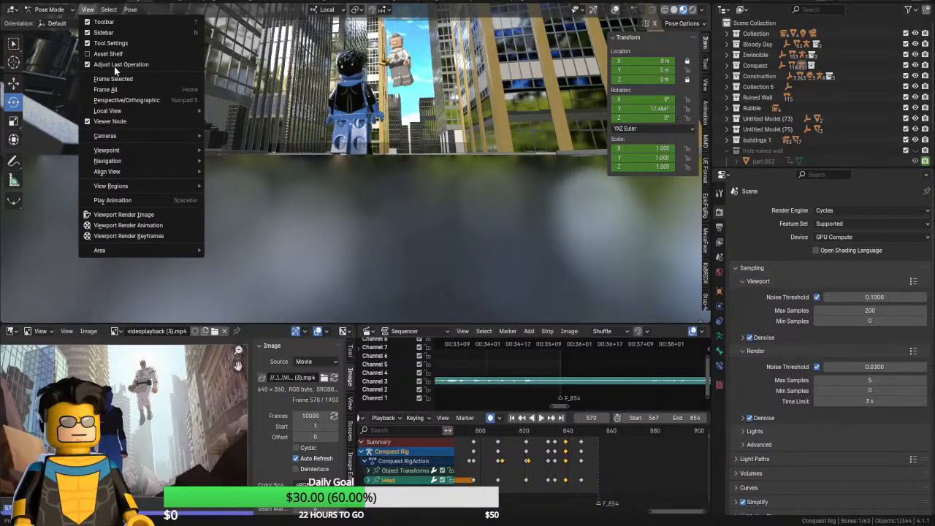
click(122, 225)
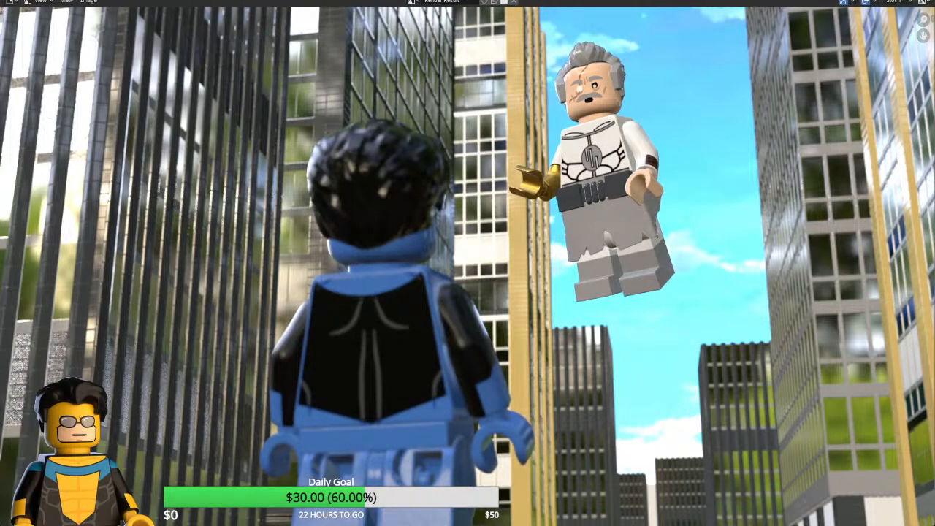
Switch to the Mecabricks website in the browser and look through the featured models on its home page
drag(934, 220, 578, 0)
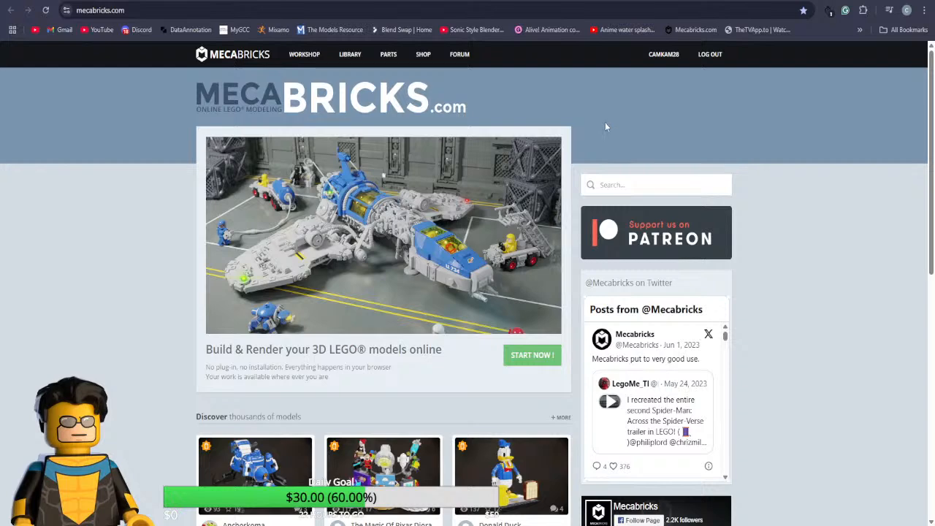
scroll(799, 254, down, 4)
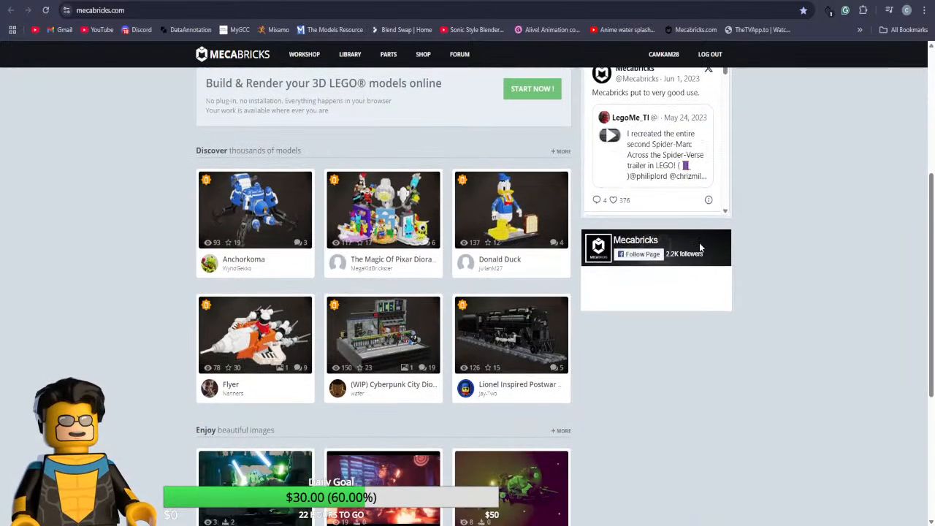
Examine the rest of the Mecabricks home page, including the Discover models and the Enjoy images
scroll(700, 252, down, 3)
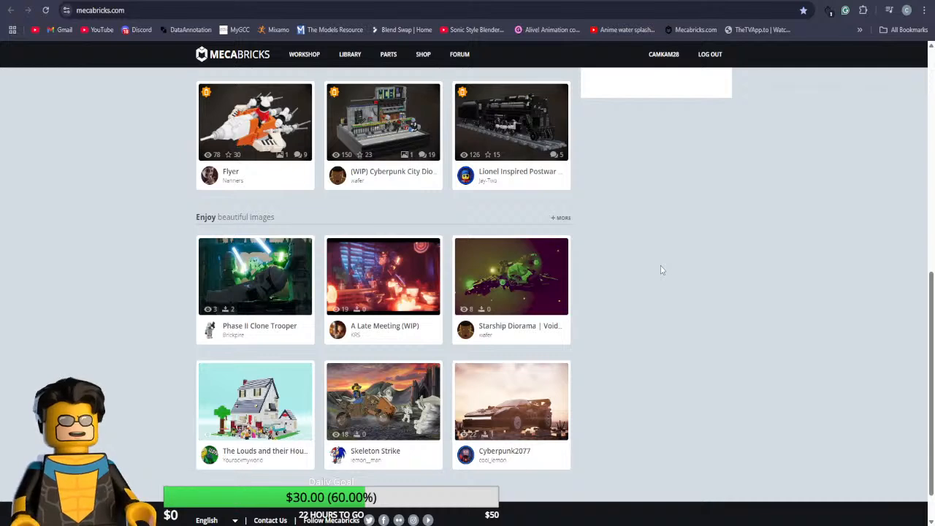
scroll(619, 273, down, 1)
scroll(635, 328, up, 3)
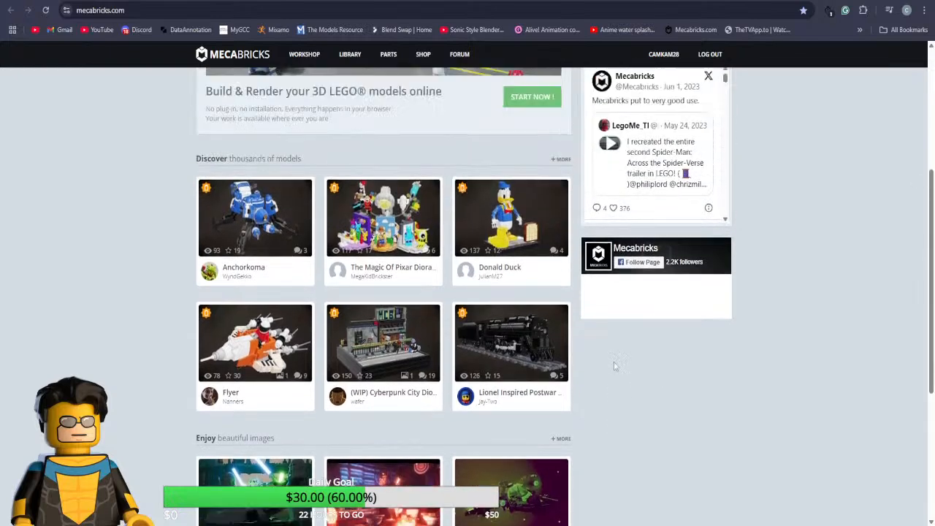
scroll(614, 361, up, 2)
scroll(796, 236, down, 1)
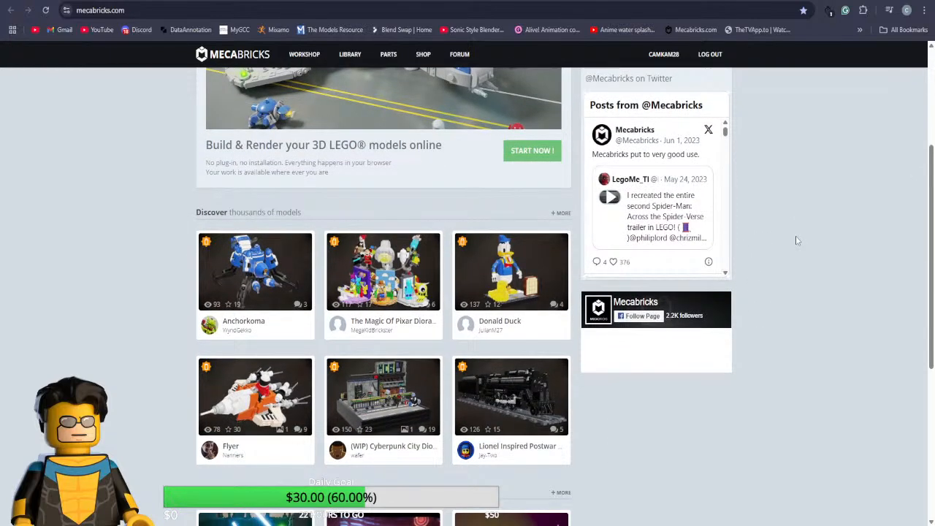
scroll(807, 241, up, 2)
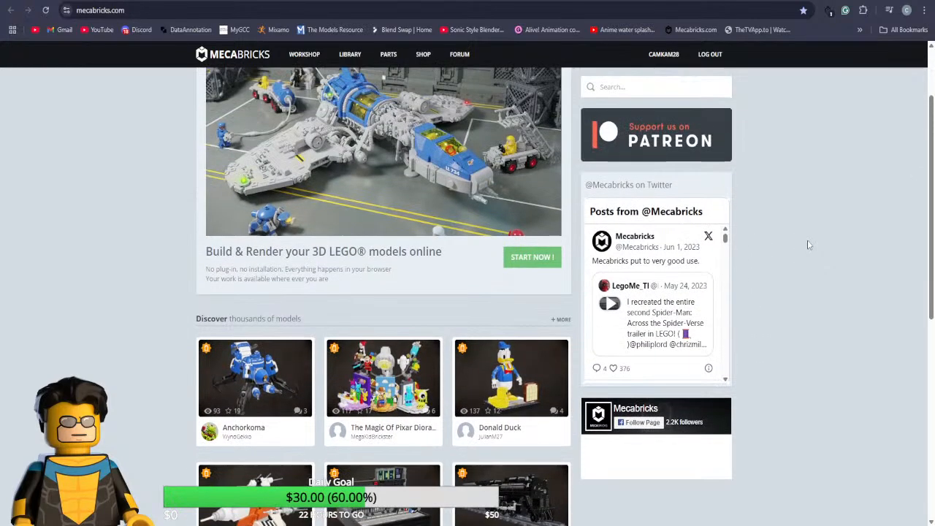
scroll(808, 240, up, 2)
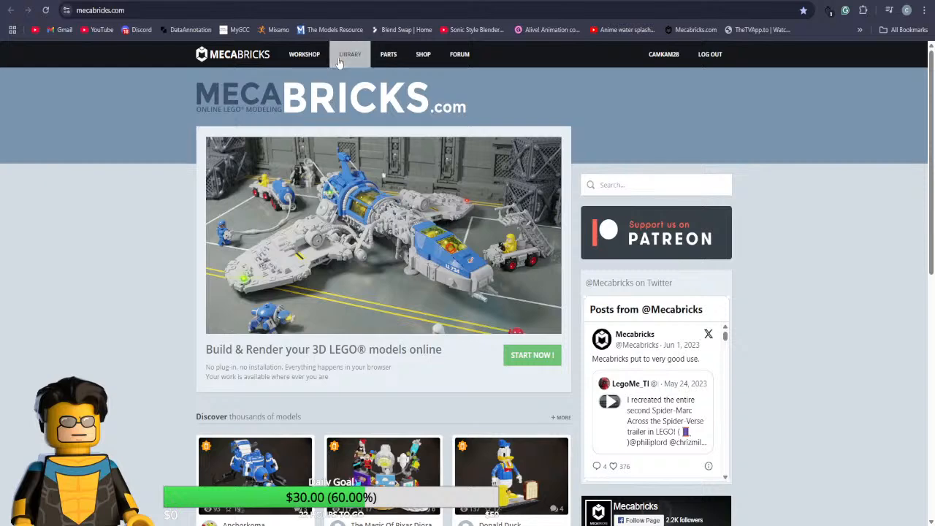
Open the Mecabricks model library and look through its selection up to page 3
click(341, 59)
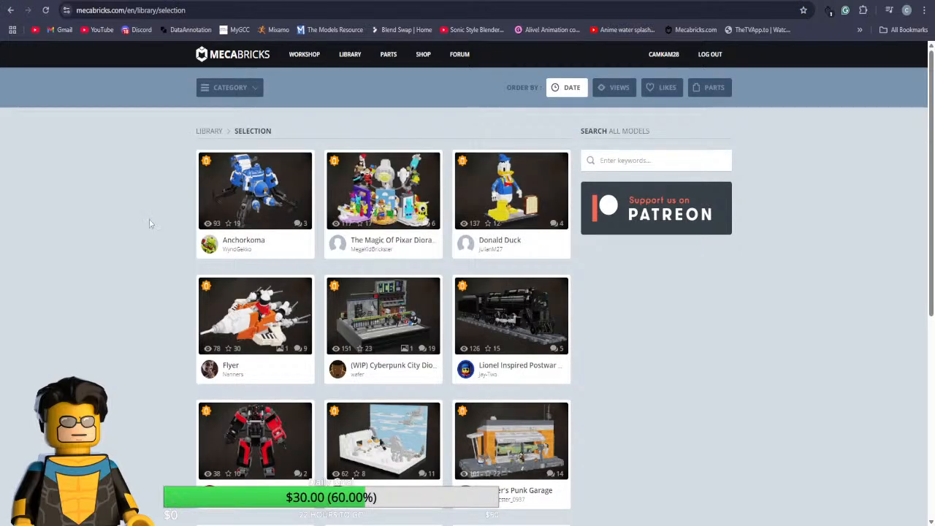
scroll(168, 238, down, 5)
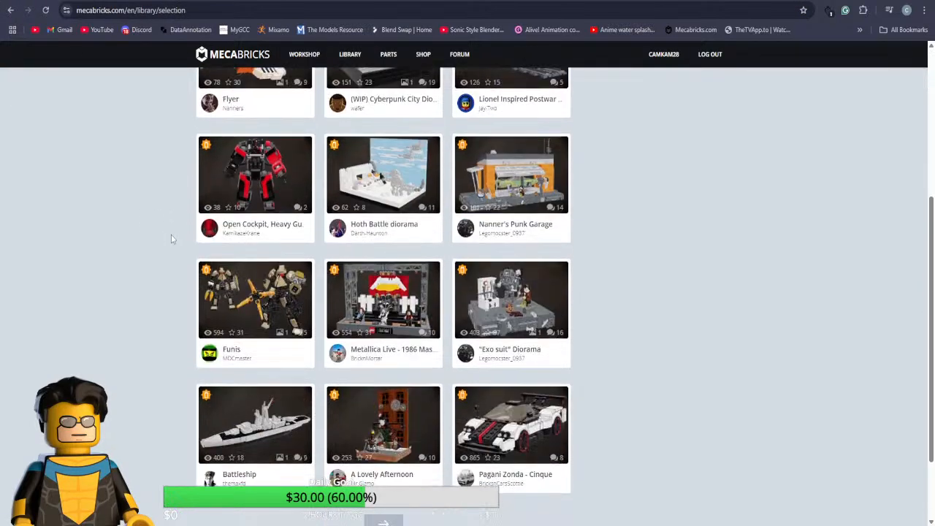
scroll(169, 231, down, 1)
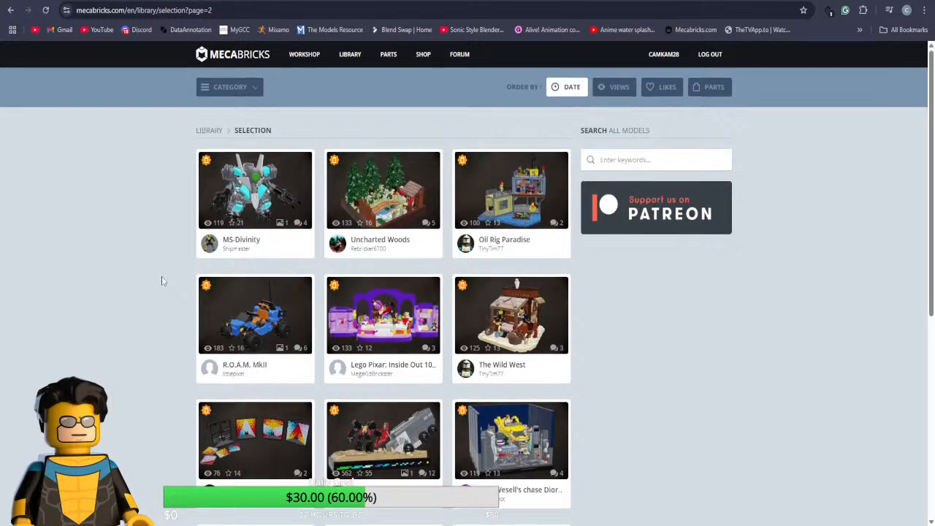
scroll(162, 281, down, 3)
scroll(161, 277, down, 3)
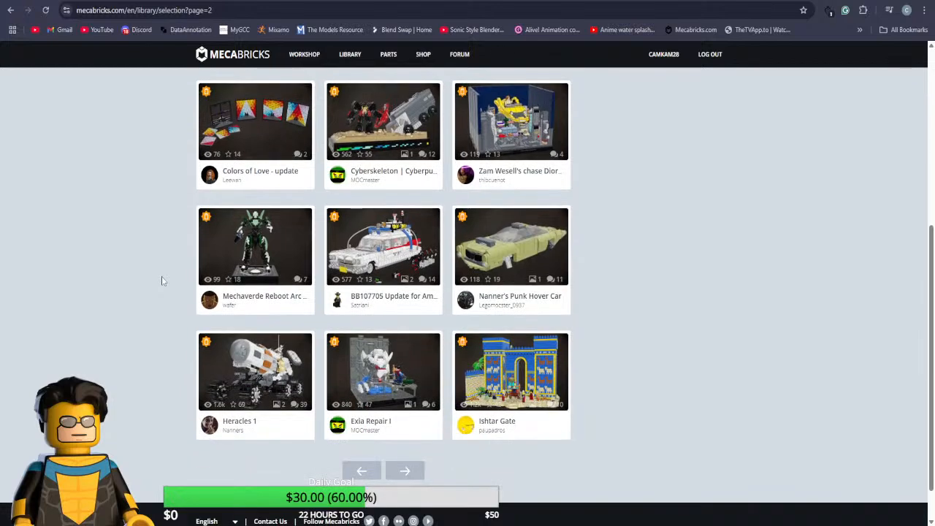
click(407, 471)
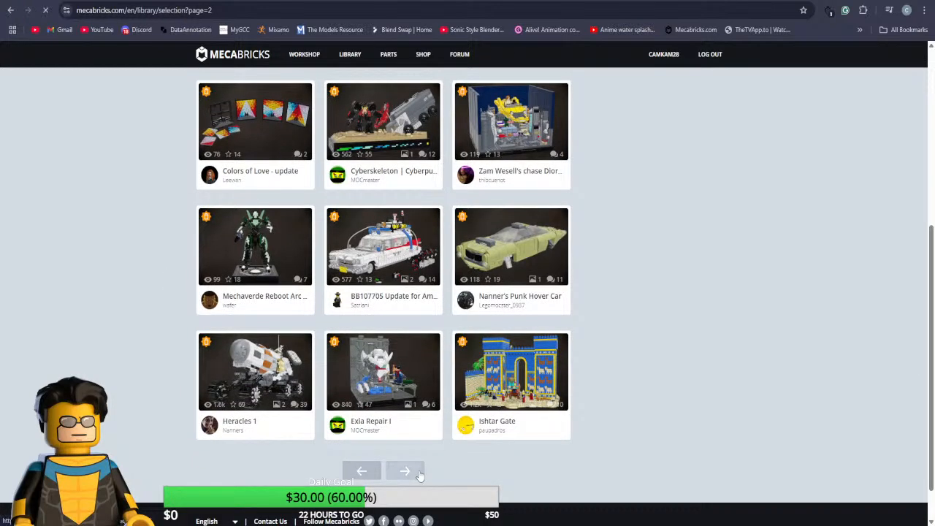
scroll(58, 289, down, 1)
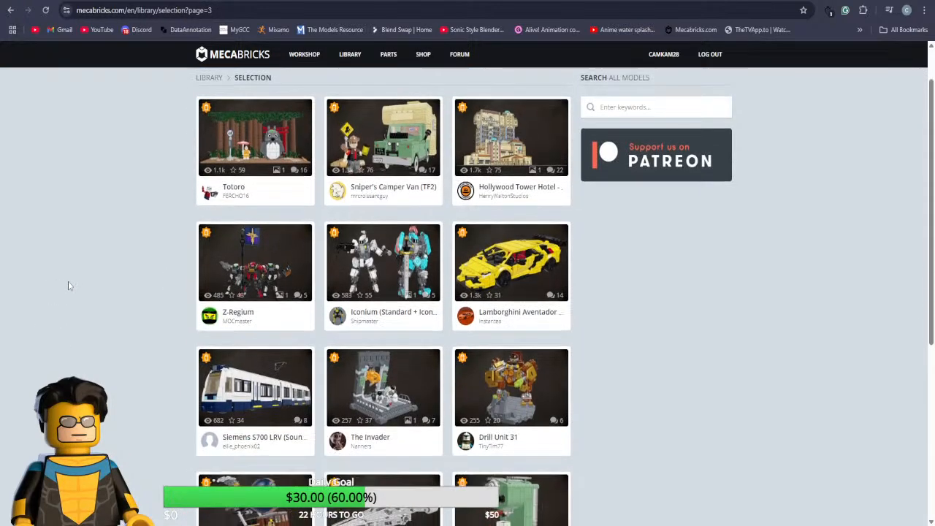
Inspect the Hollywood Tower Hotel model's rendering and 3D view, and return to the library selection
click(469, 166)
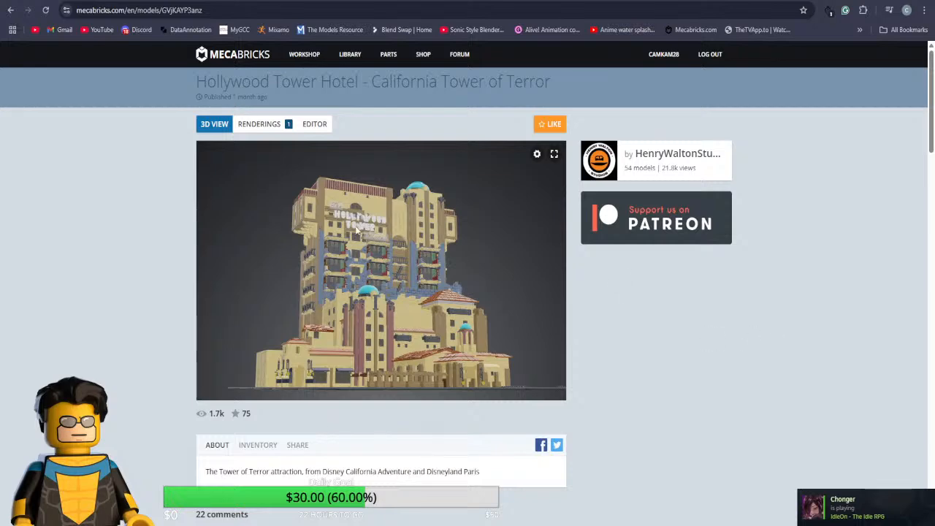
click(275, 125)
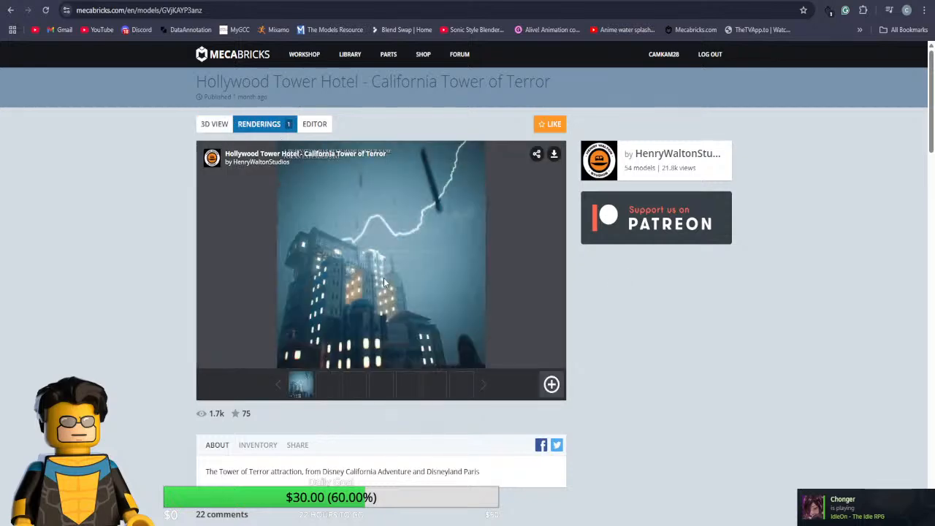
click(218, 126)
mouse_move(397, 294)
mouse_down()
mouse_move(430, 295)
mouse_move(418, 312)
mouse_move(322, 307)
mouse_move(410, 305)
mouse_move(394, 298)
mouse_up()
click(10, 11)
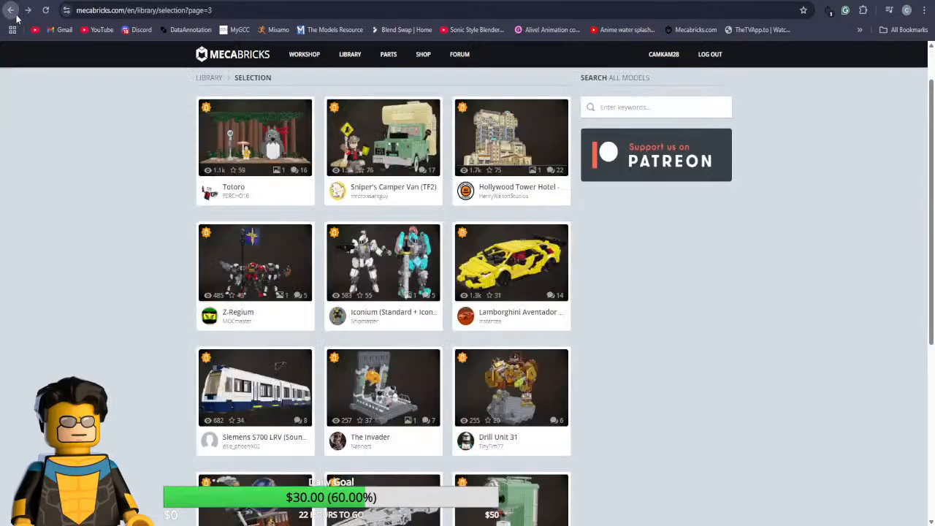
Look through the models on pages 3 and 4 of the library selection and continue to page 5
scroll(585, 380, down, 1)
scroll(563, 371, up, 2)
scroll(439, 387, down, 4)
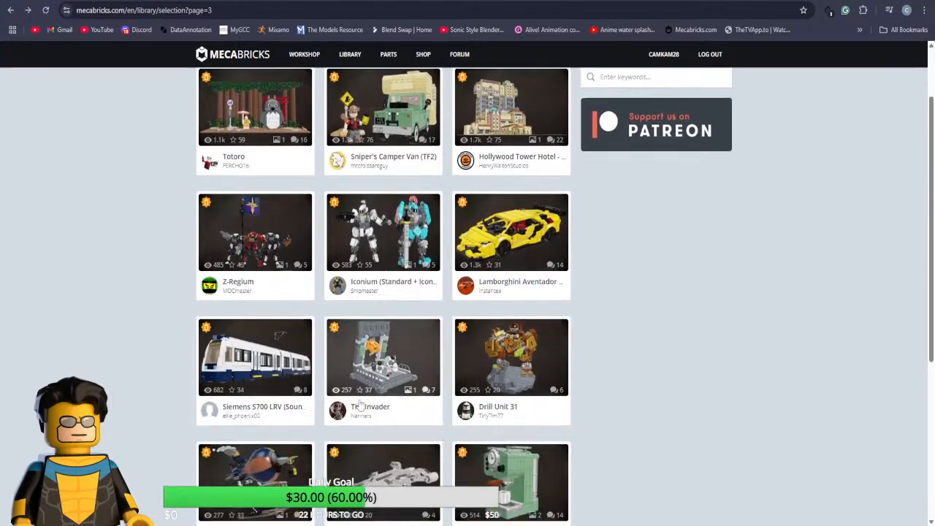
scroll(395, 400, up, 2)
scroll(400, 397, down, 3)
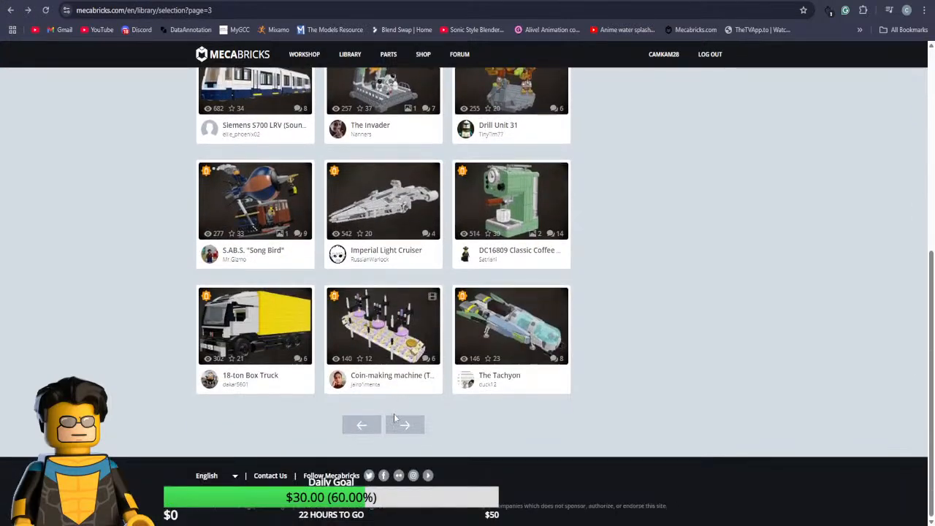
click(395, 424)
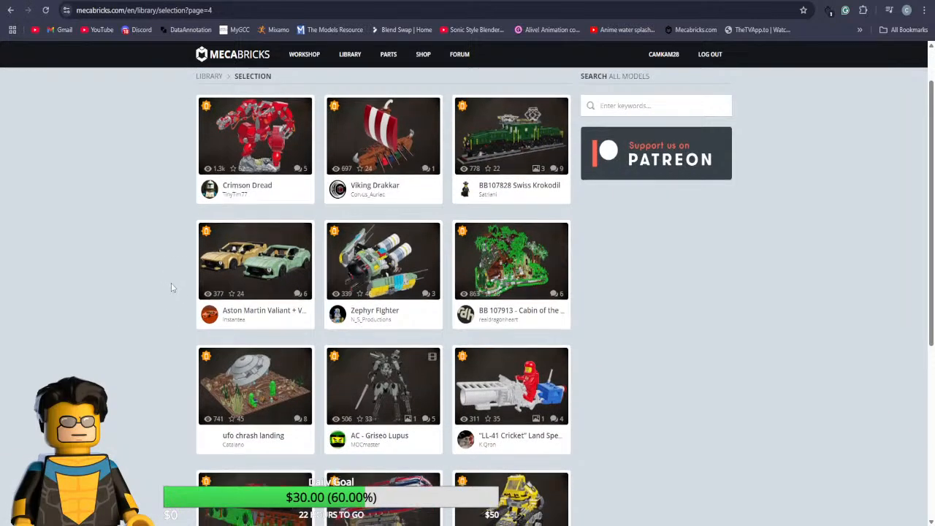
scroll(173, 290, down, 4)
scroll(197, 288, down, 3)
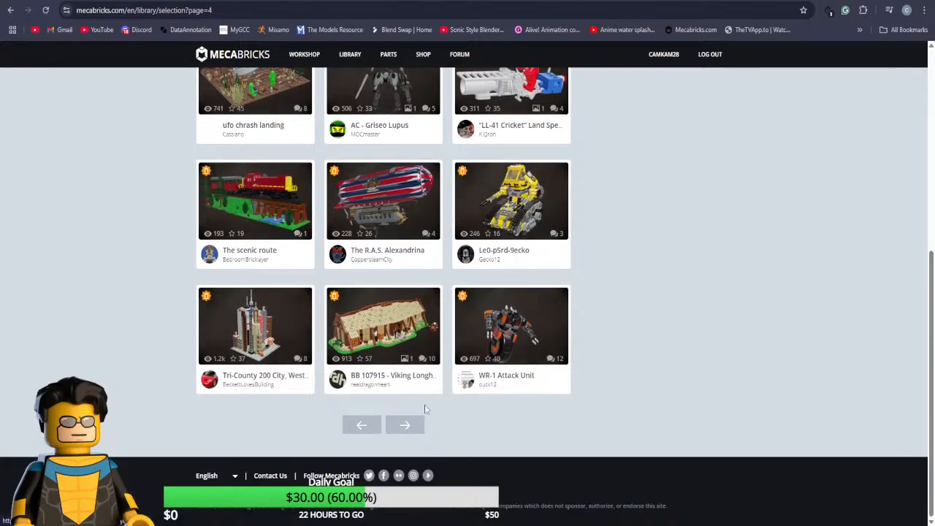
click(408, 424)
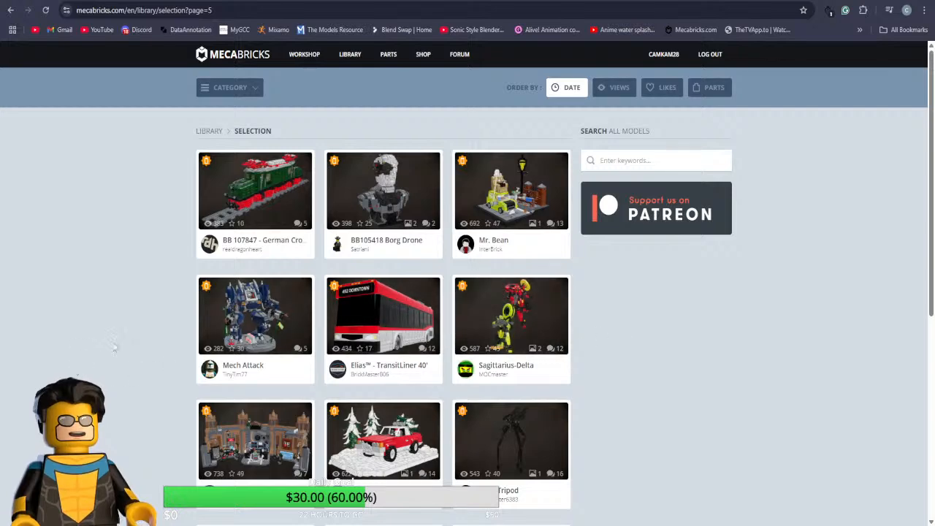
Browse the library selection models from page 5 through page 9 and open page 10
scroll(189, 336, down, 5)
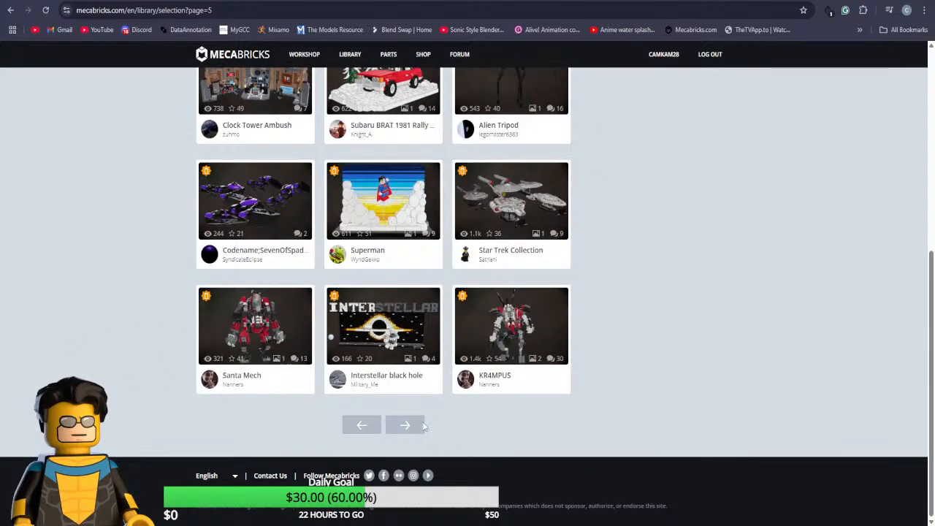
click(410, 425)
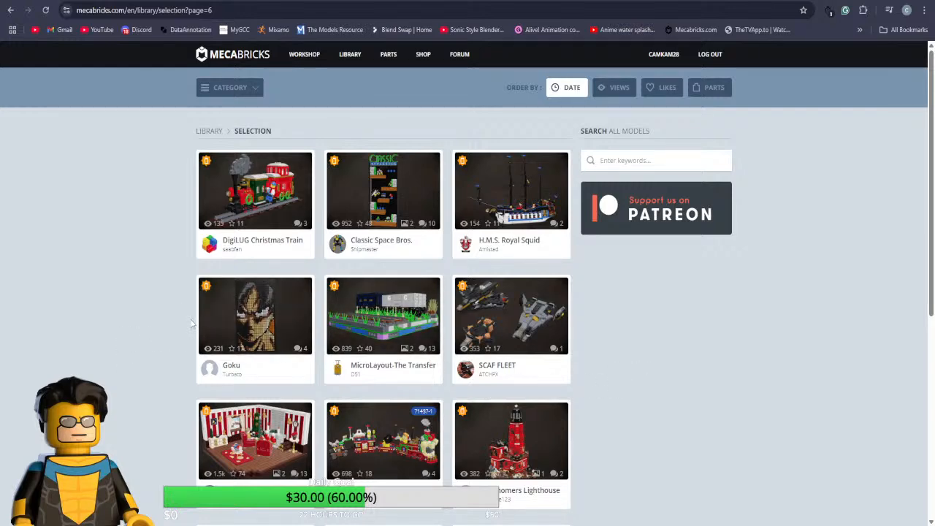
scroll(226, 330, down, 3)
scroll(226, 331, down, 2)
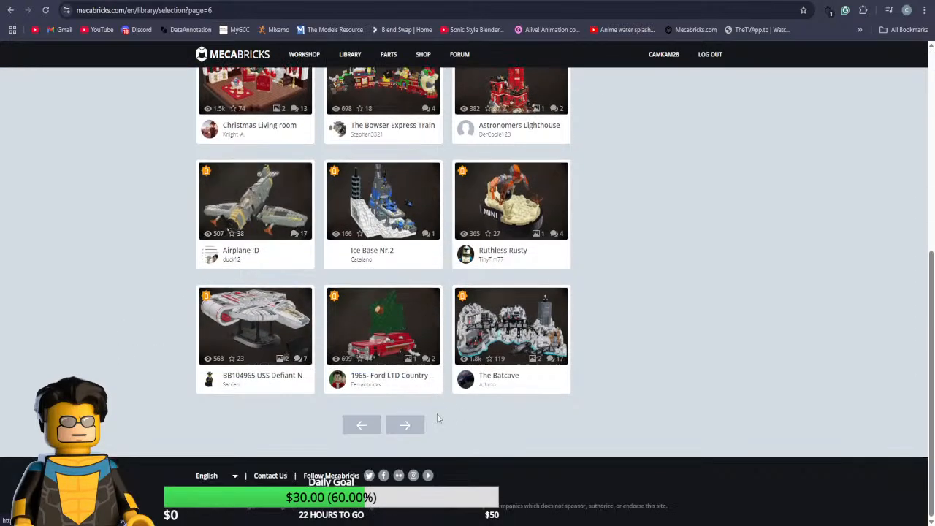
click(406, 425)
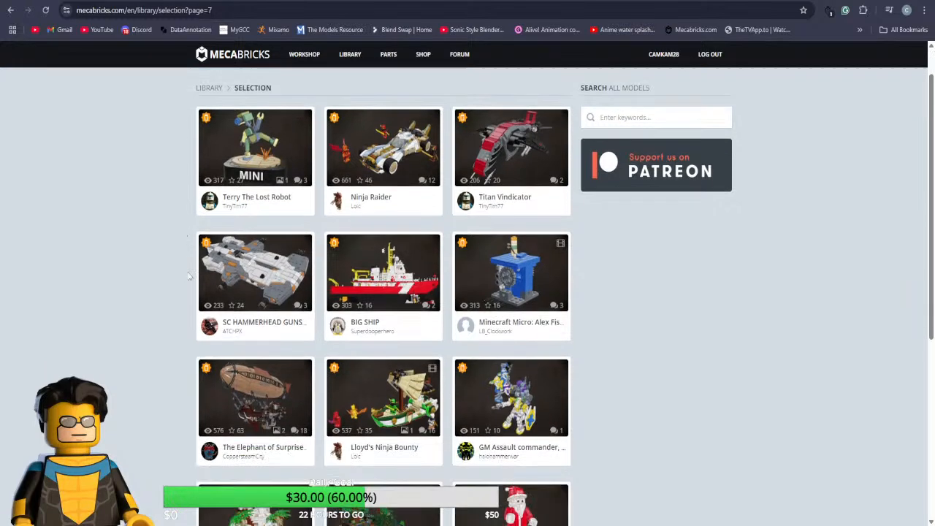
scroll(191, 275, down, 2)
scroll(194, 277, down, 2)
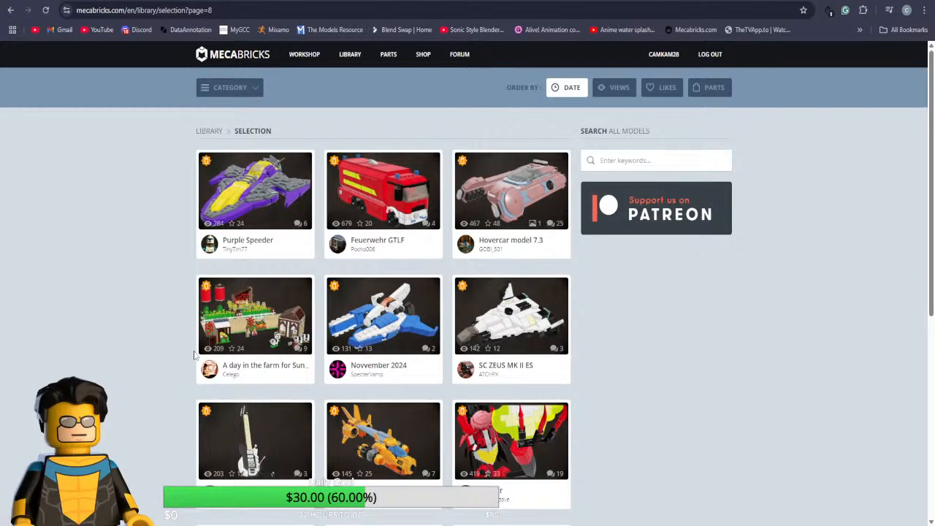
scroll(183, 356, down, 4)
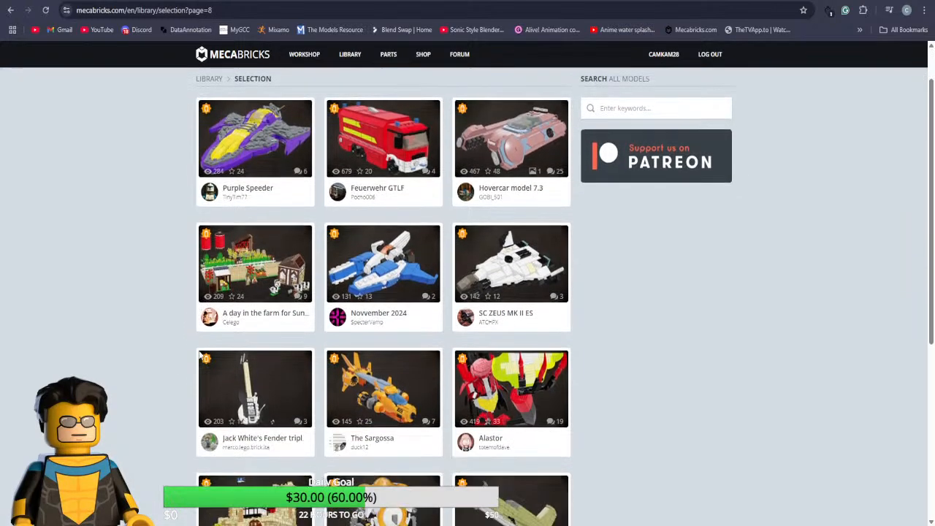
scroll(203, 354, down, 4)
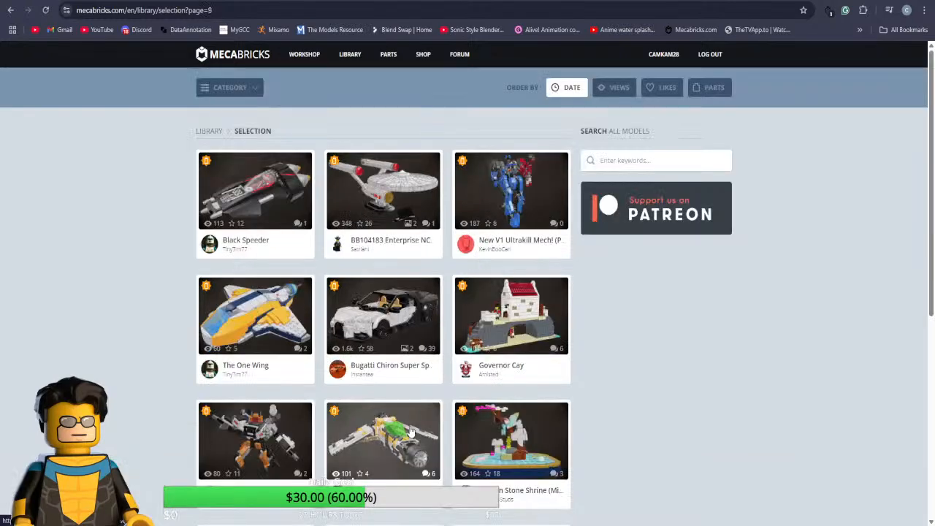
scroll(612, 336, down, 8)
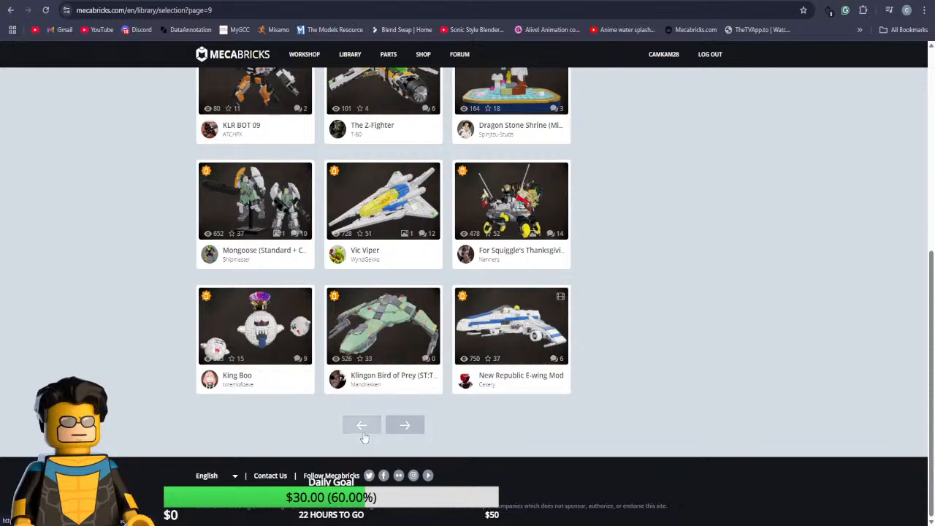
click(405, 424)
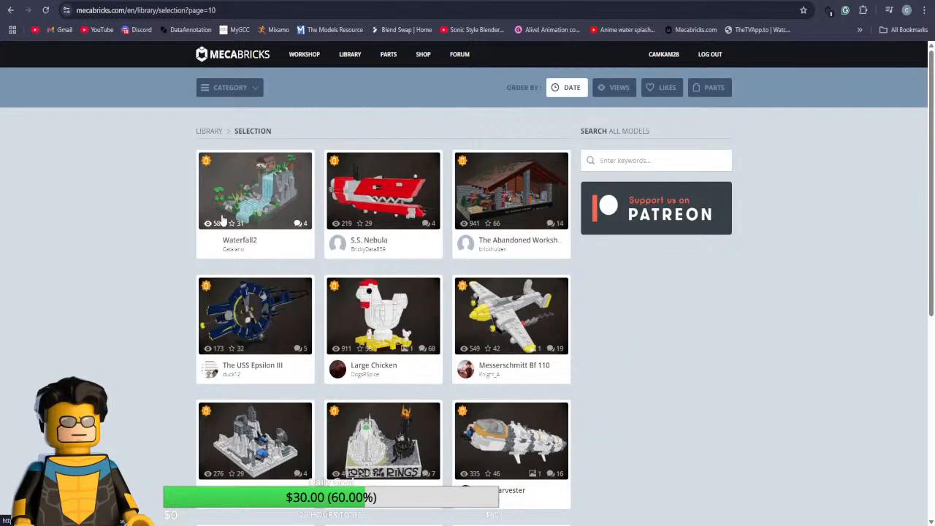
Go to rebrickable.com, open its page for finding MOCs, and look over the hottest MOCs
click(250, 17)
text(rebrickable.com)
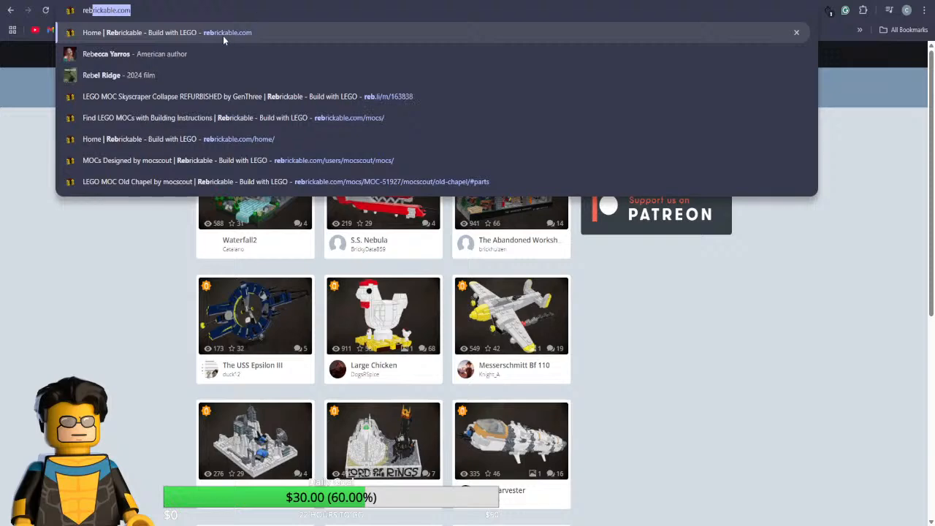
key(Return)
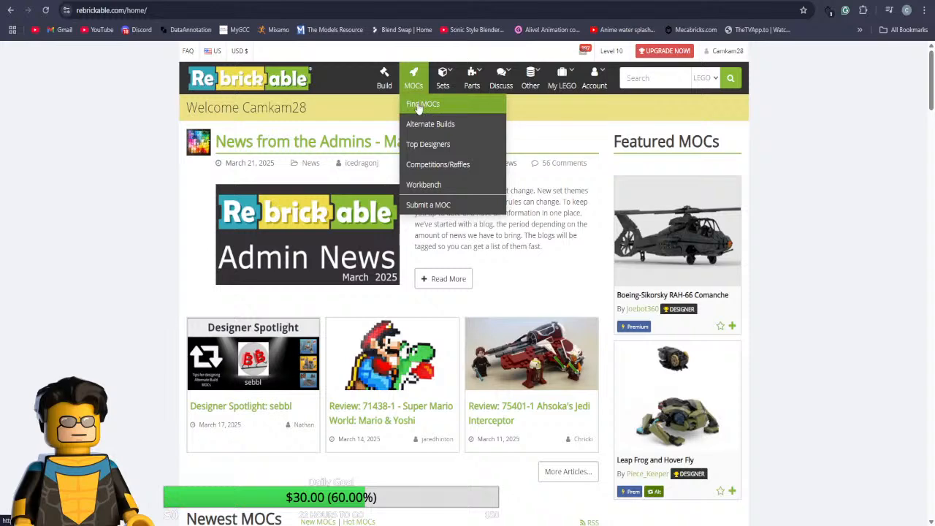
click(414, 101)
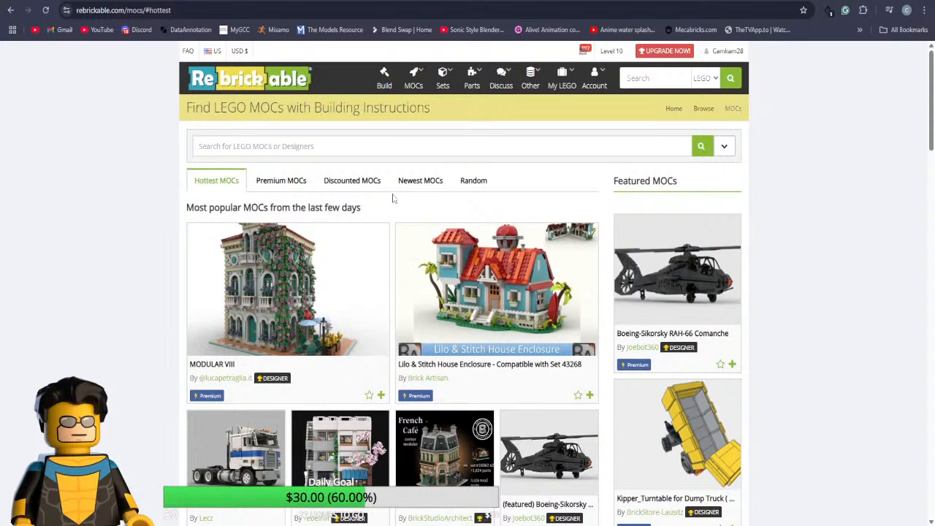
scroll(200, 282, down, 3)
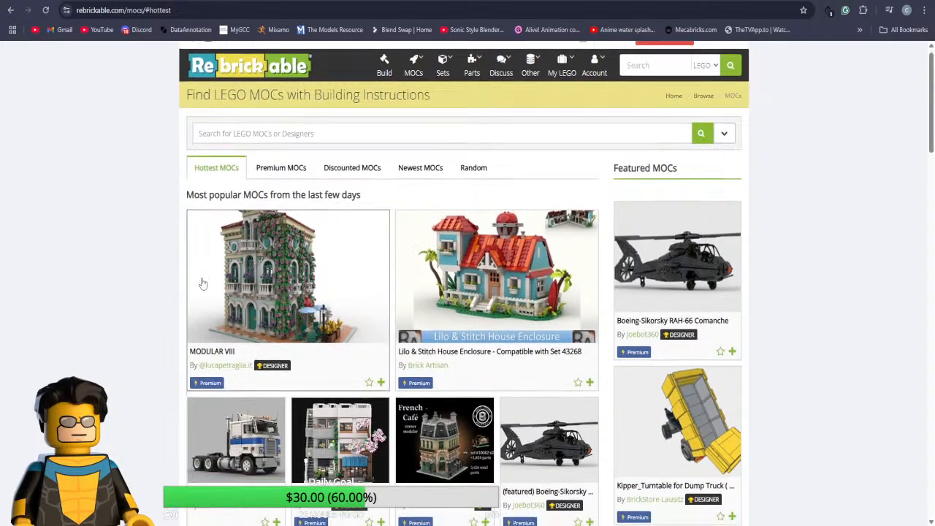
scroll(208, 285, up, 2)
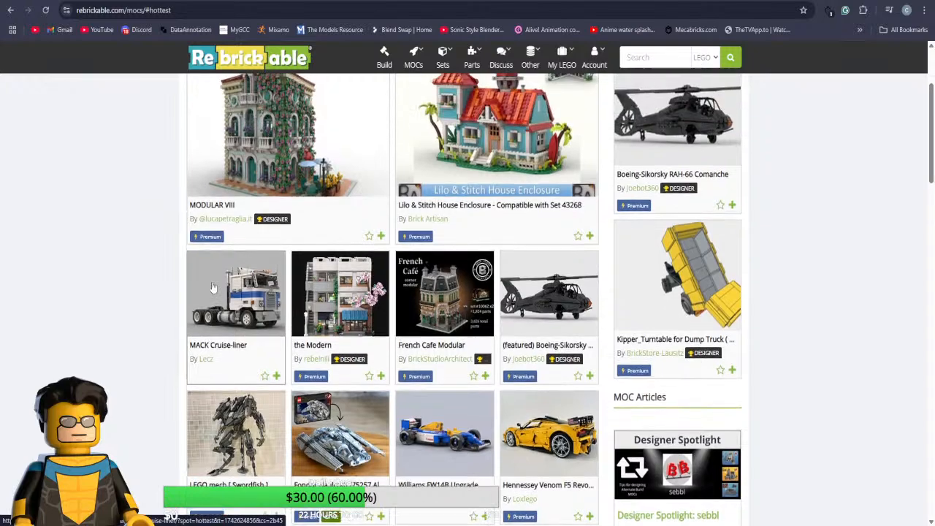
Exclude premium MOCs in the advanced search filters and search for free MOCs only
scroll(208, 285, up, 2)
click(725, 146)
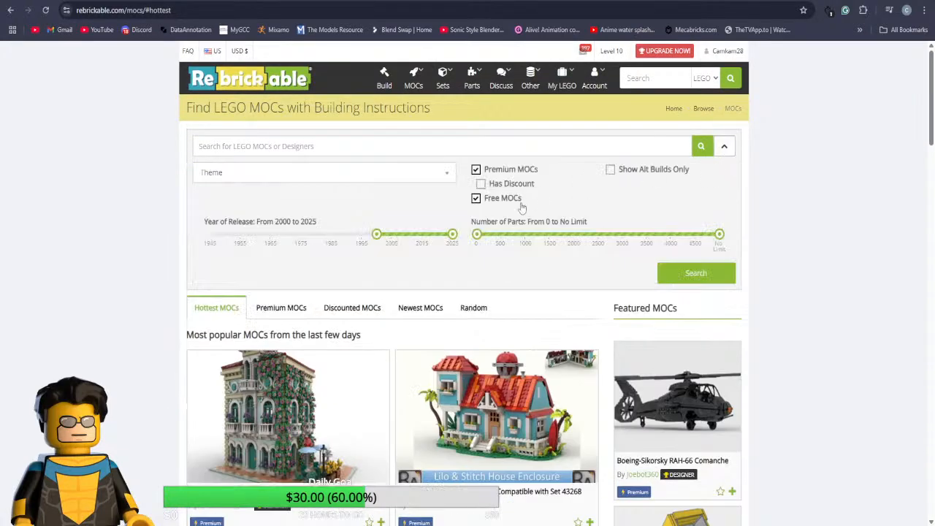
click(488, 174)
click(683, 272)
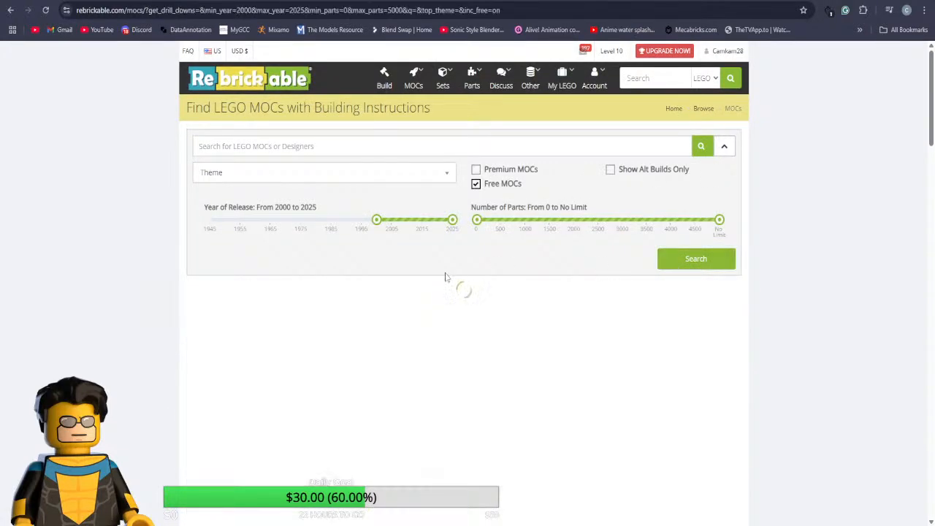
Collapse the advanced search filters and switch to the newest MOCs, returning to the hottest MOCs list
scroll(142, 316, down, 1)
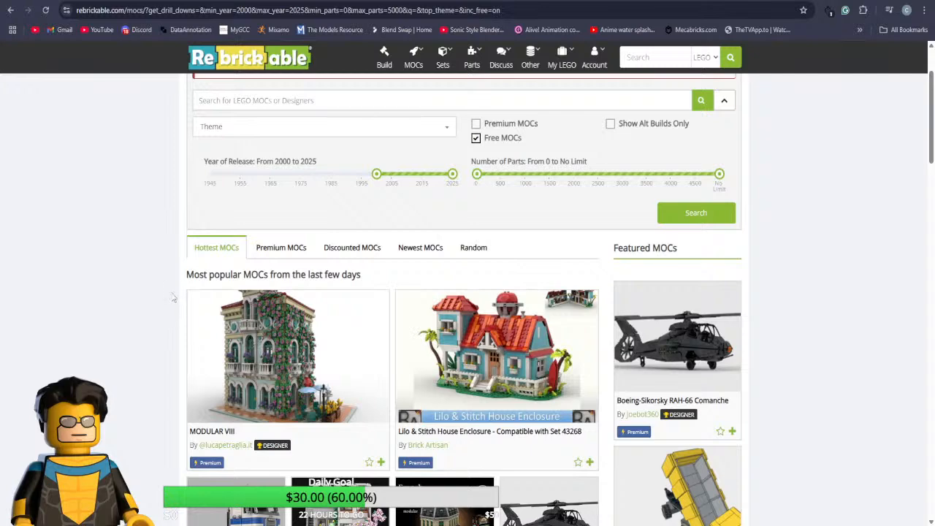
scroll(238, 171, up, 3)
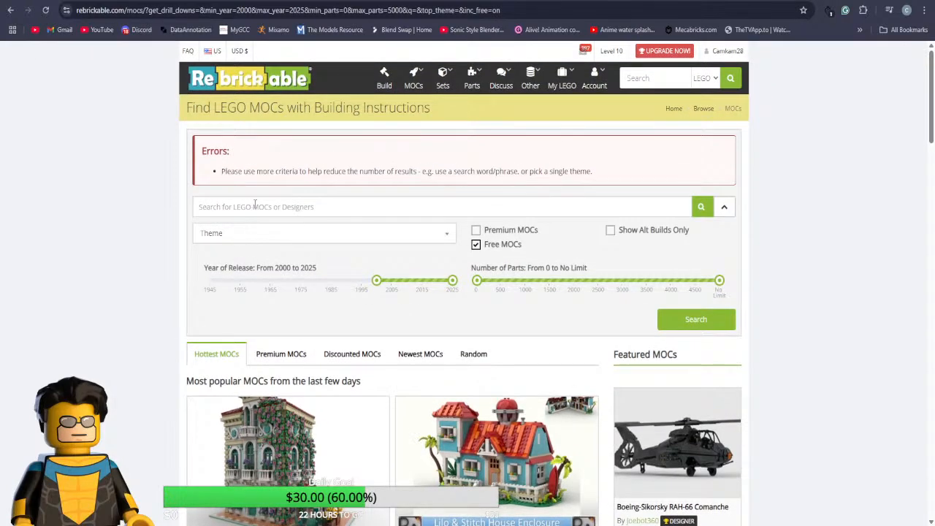
click(725, 208)
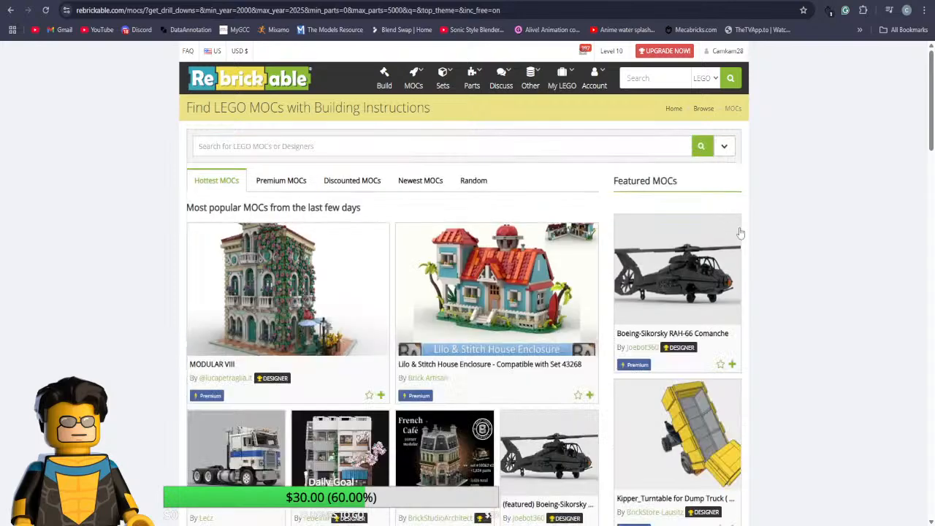
click(435, 188)
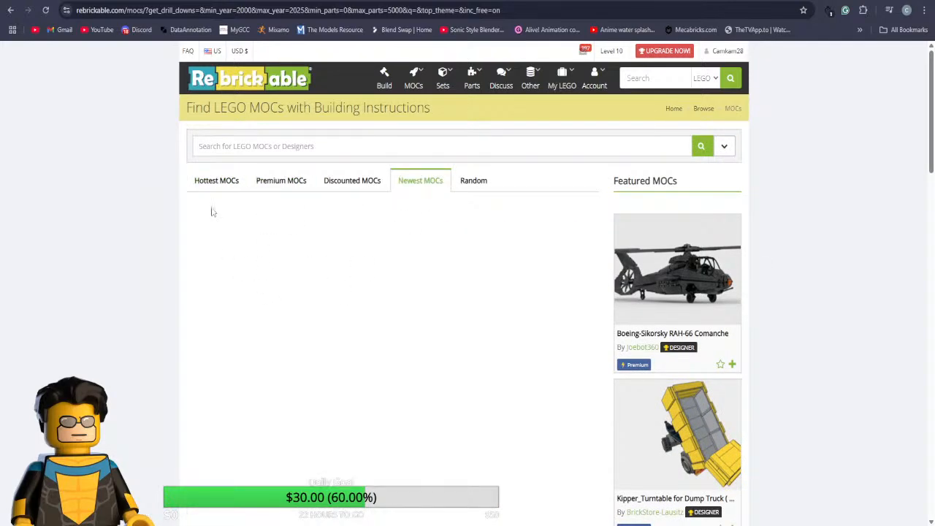
click(217, 181)
Look through the first page of the hottest MOCs and continue to the second page
scroll(279, 356, down, 1)
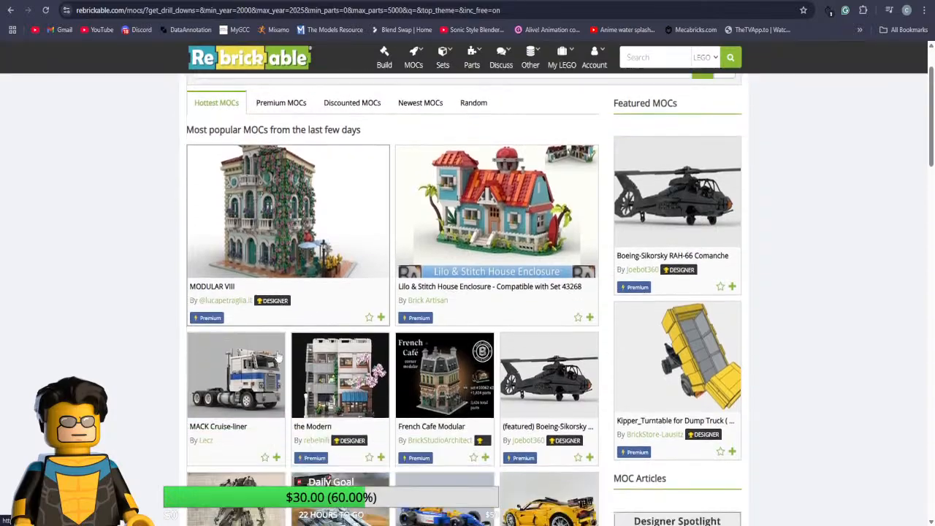
scroll(279, 356, down, 5)
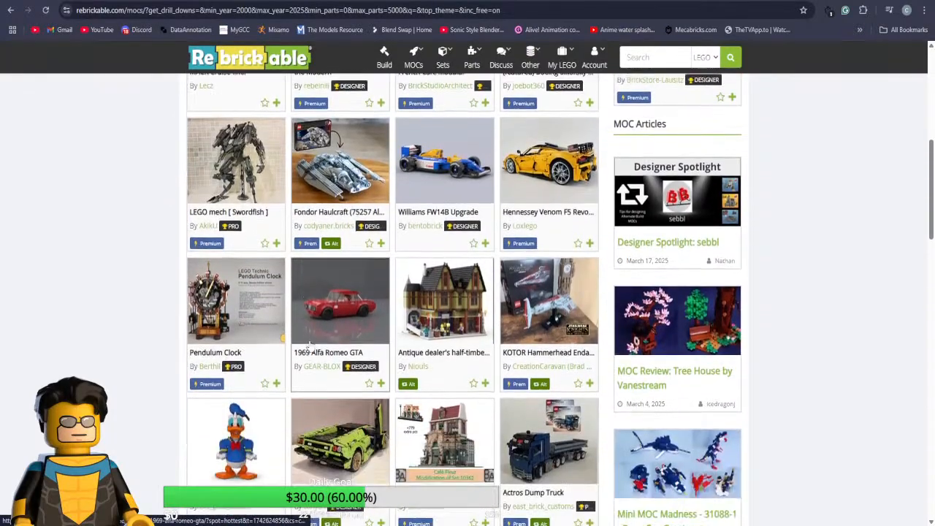
scroll(314, 343, down, 5)
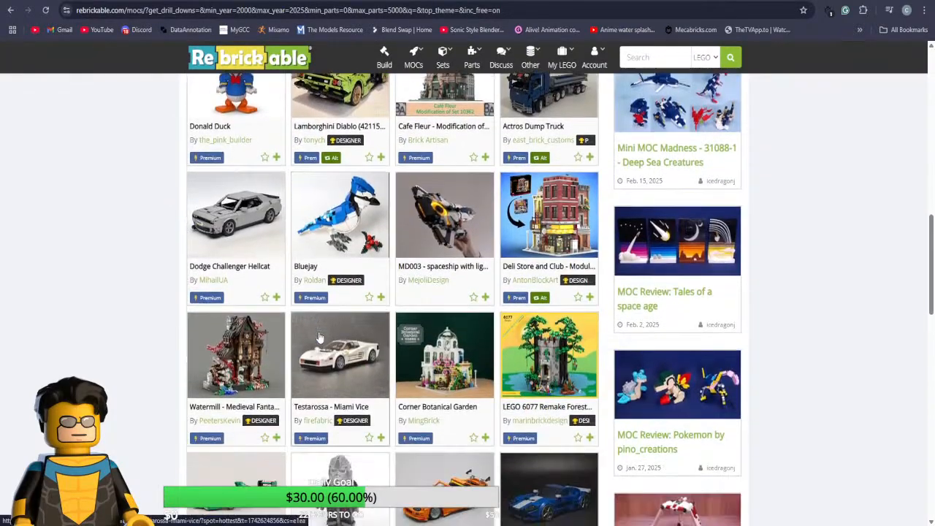
scroll(319, 336, down, 1)
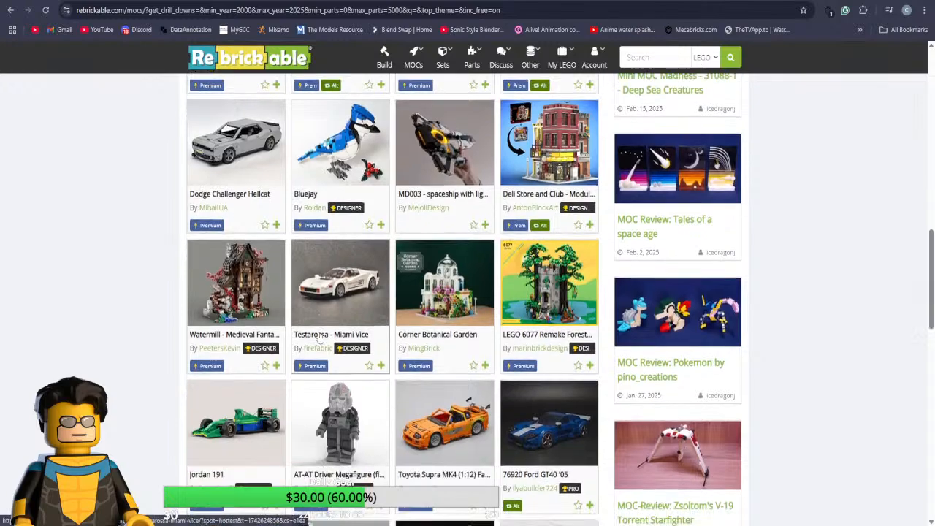
scroll(320, 337, down, 3)
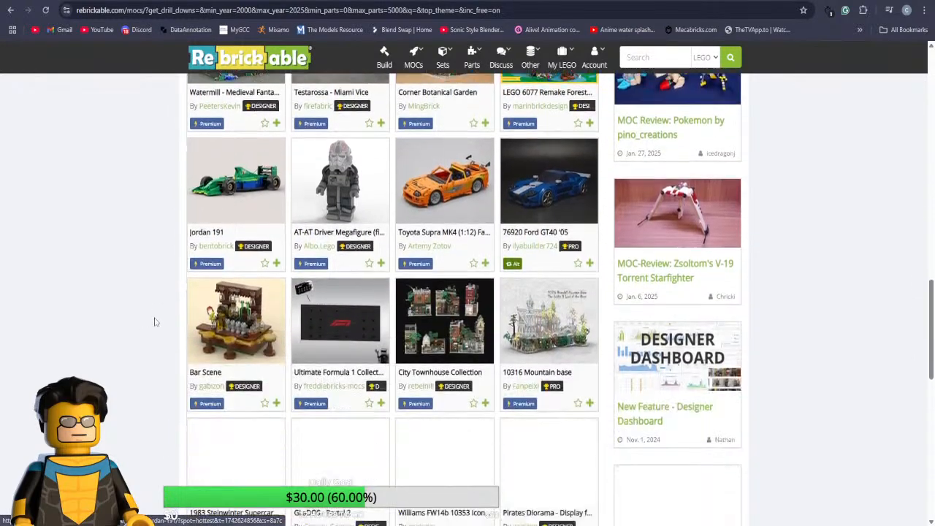
scroll(154, 321, down, 3)
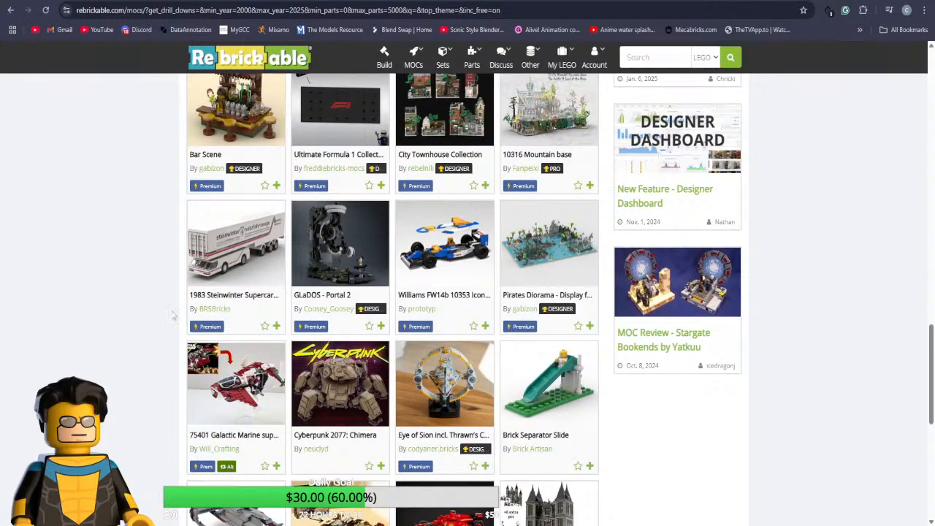
scroll(214, 310, up, 1)
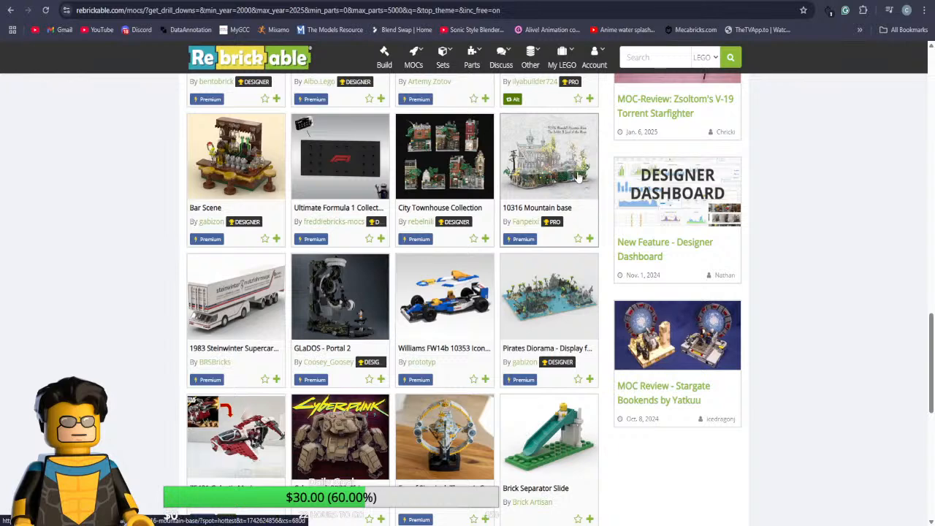
scroll(480, 311, down, 2)
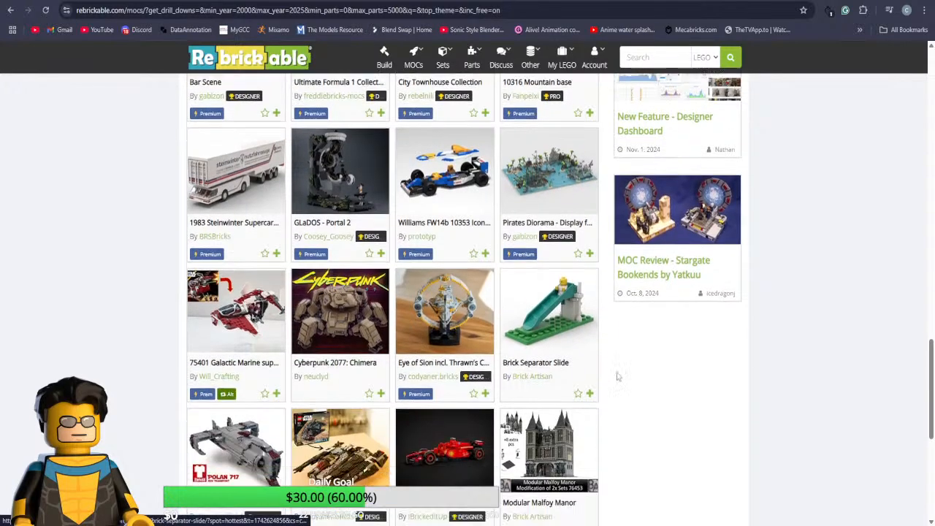
scroll(619, 376, down, 1)
scroll(619, 377, down, 3)
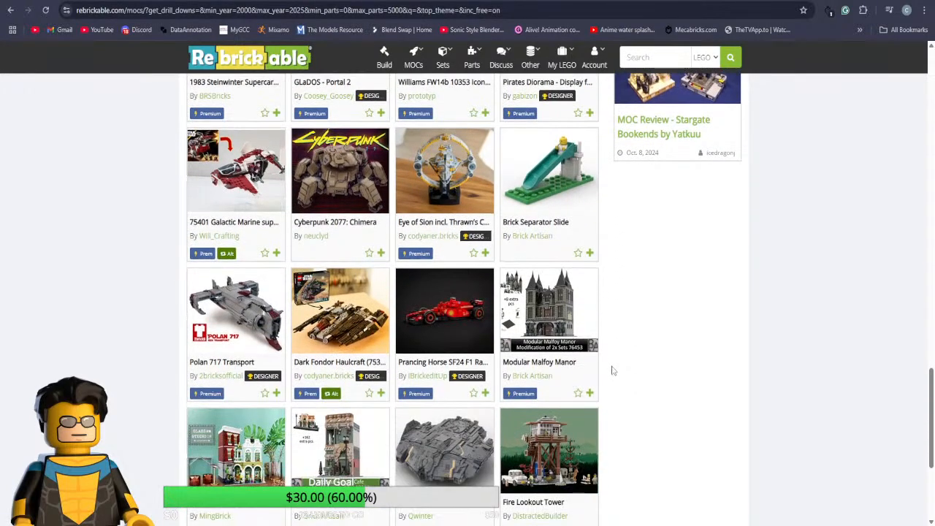
scroll(613, 368, down, 2)
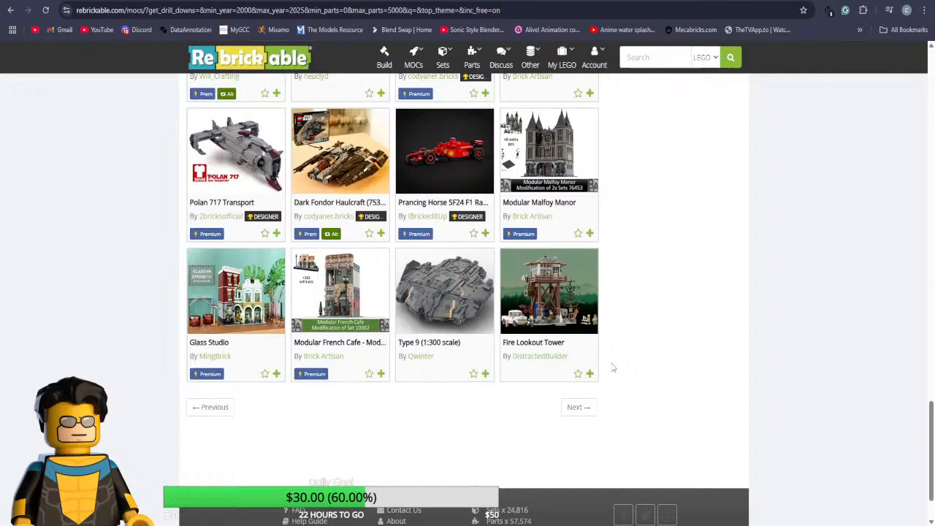
click(577, 407)
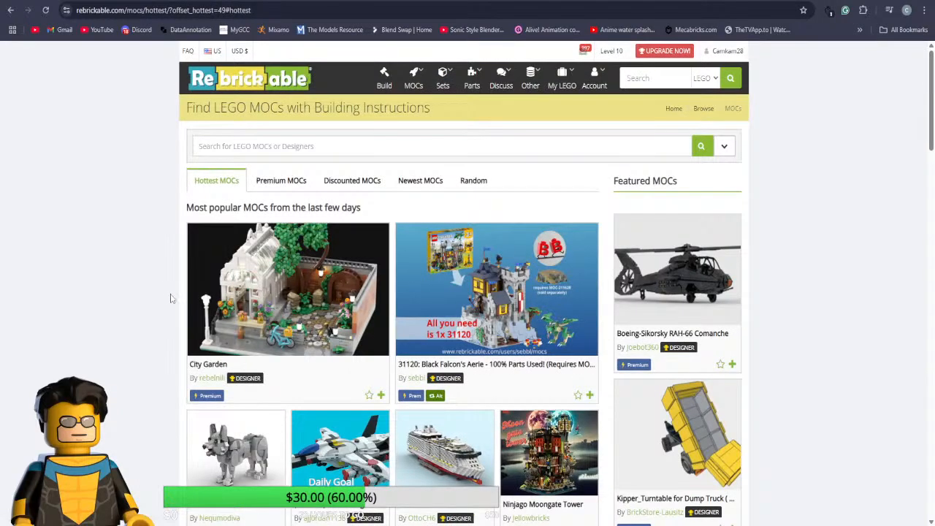
Browse the second page of the hottest MOCs and open the third page
scroll(172, 296, down, 2)
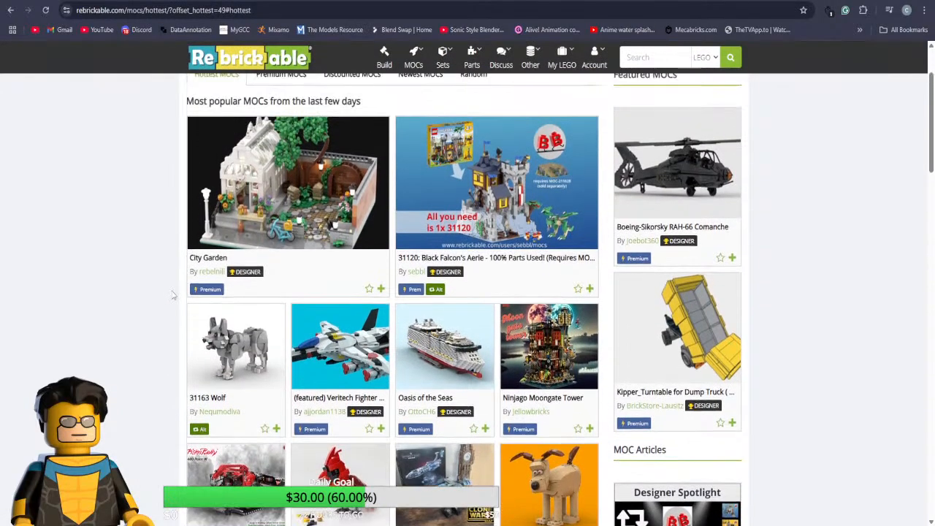
scroll(174, 295, down, 5)
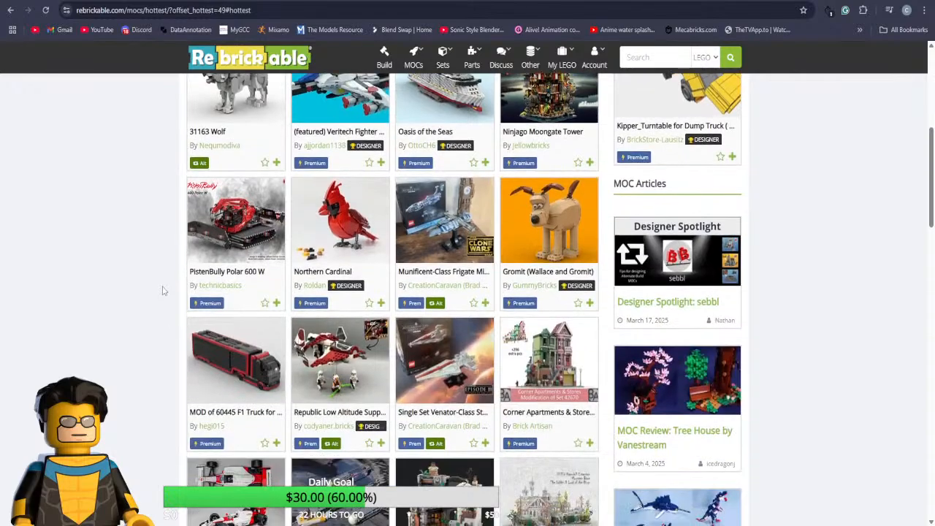
scroll(163, 288, down, 4)
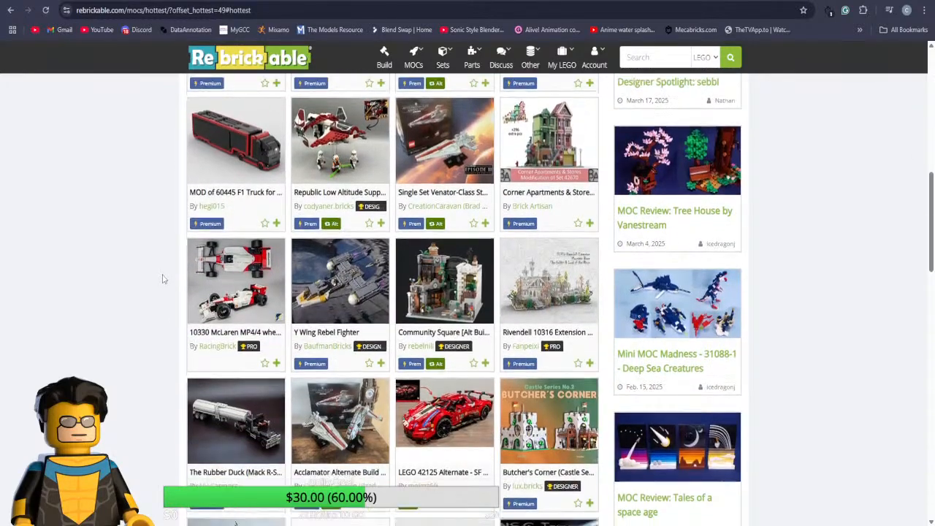
scroll(164, 278, down, 2)
scroll(164, 279, down, 7)
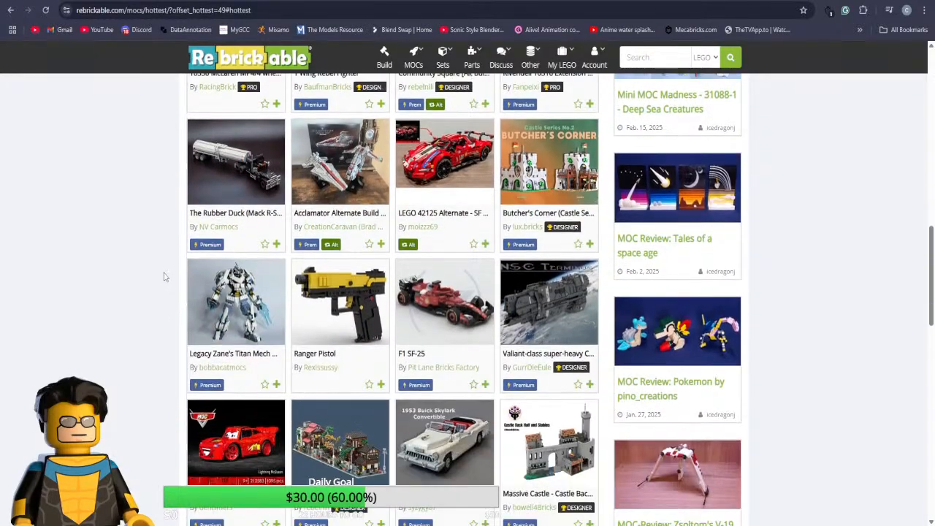
scroll(165, 277, down, 4)
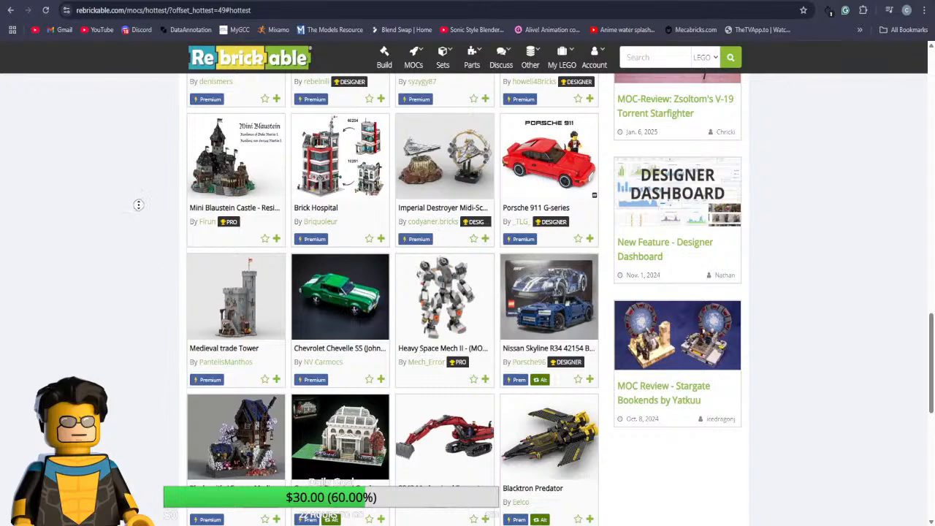
scroll(139, 224, down, 4)
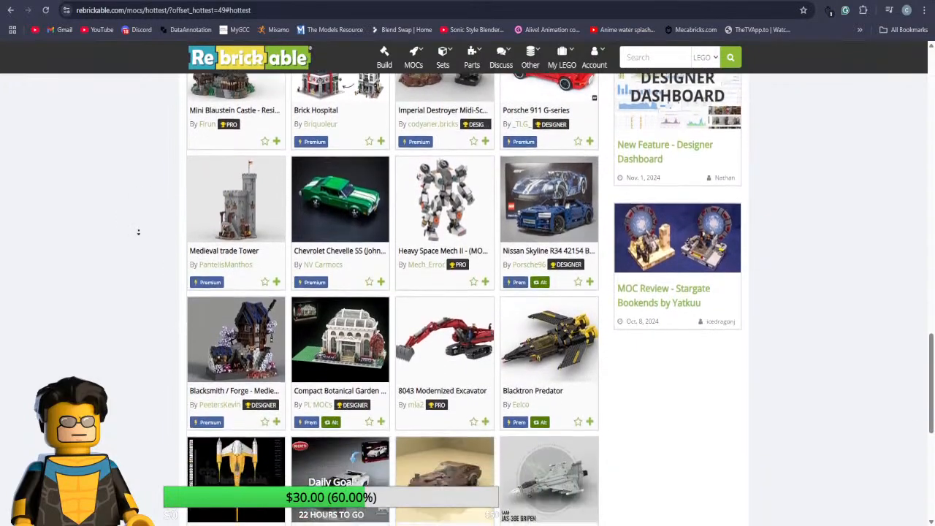
scroll(136, 241, down, 5)
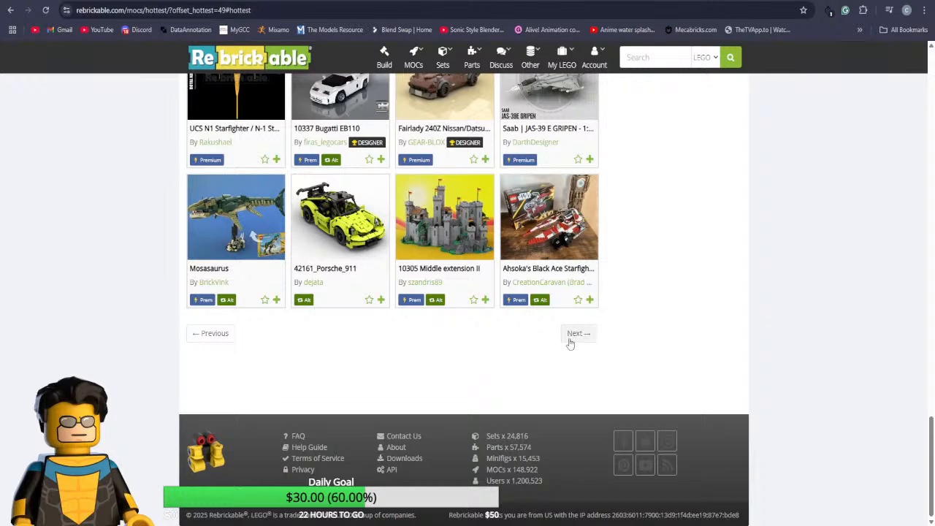
click(576, 333)
Look over the third page of the hottest MOCs and open the Lothlórien mini craft model
scroll(135, 255, down, 3)
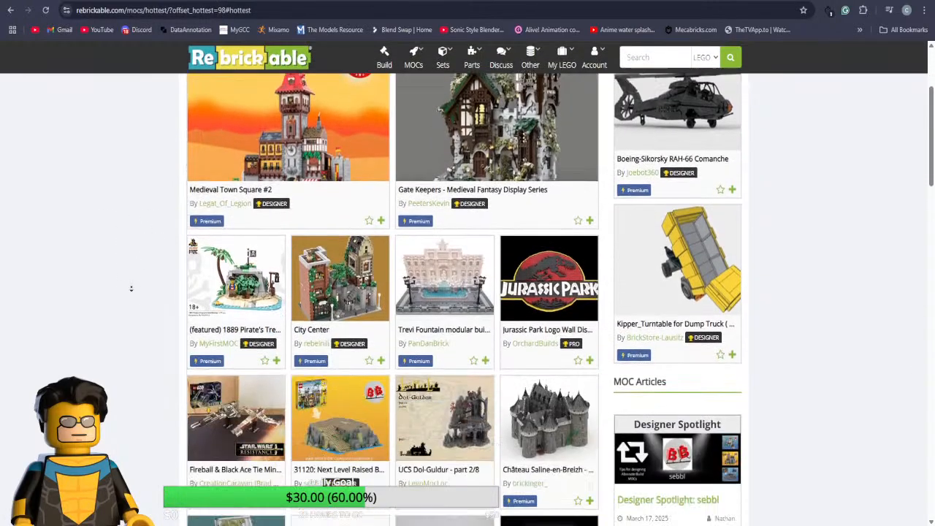
scroll(132, 288, down, 1)
middle_click(143, 235)
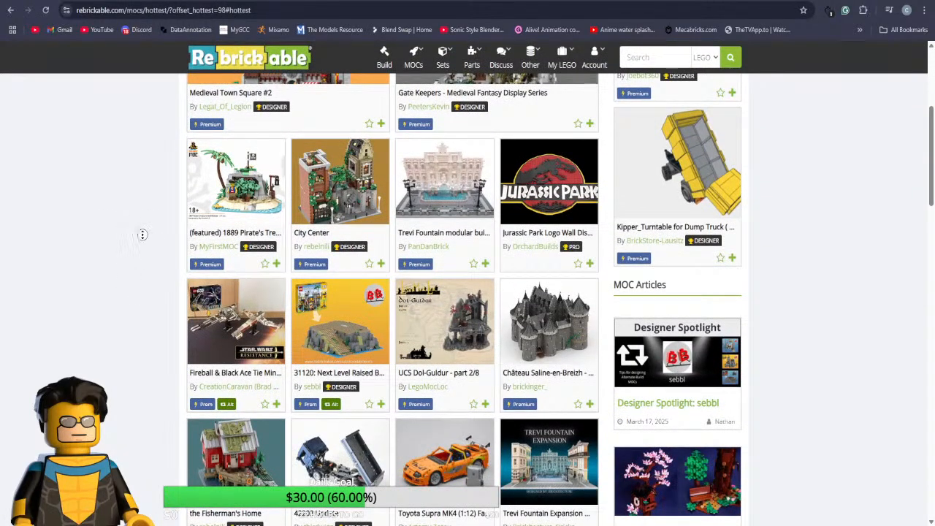
middle_click(143, 249)
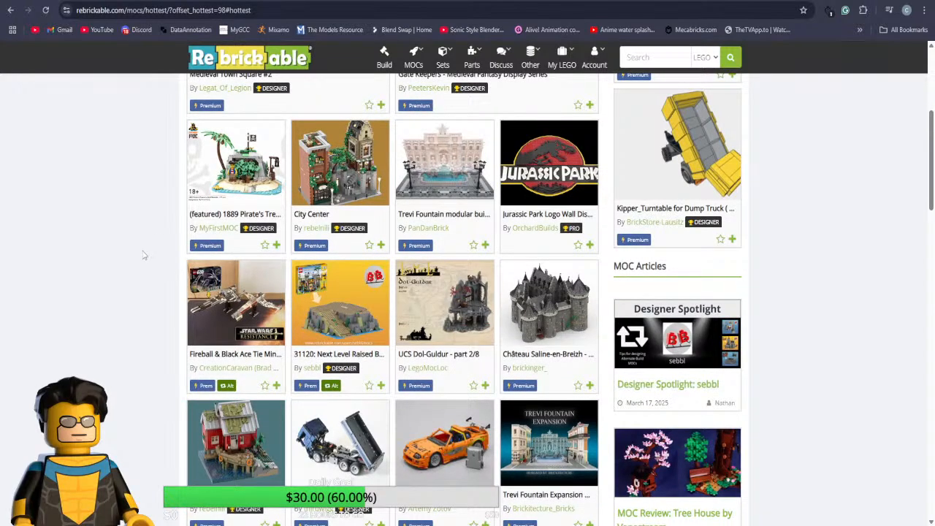
scroll(147, 329, down, 5)
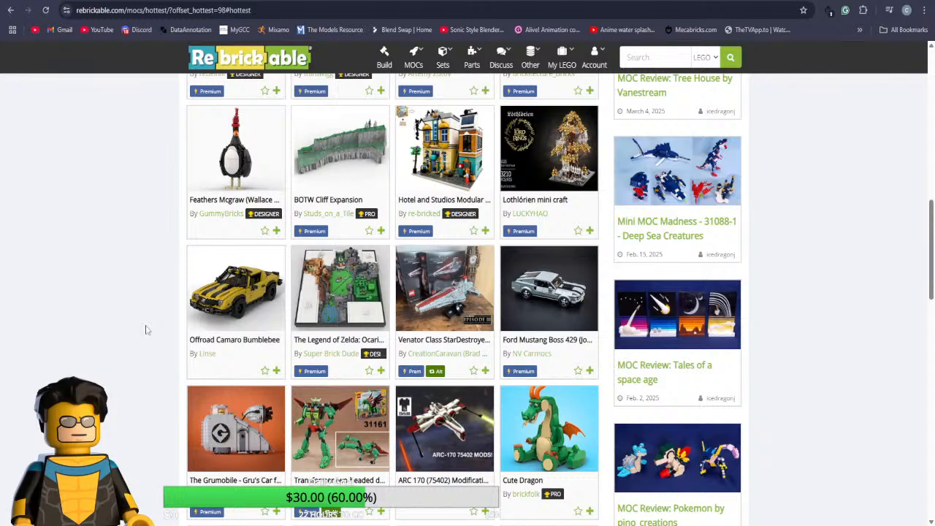
click(549, 153)
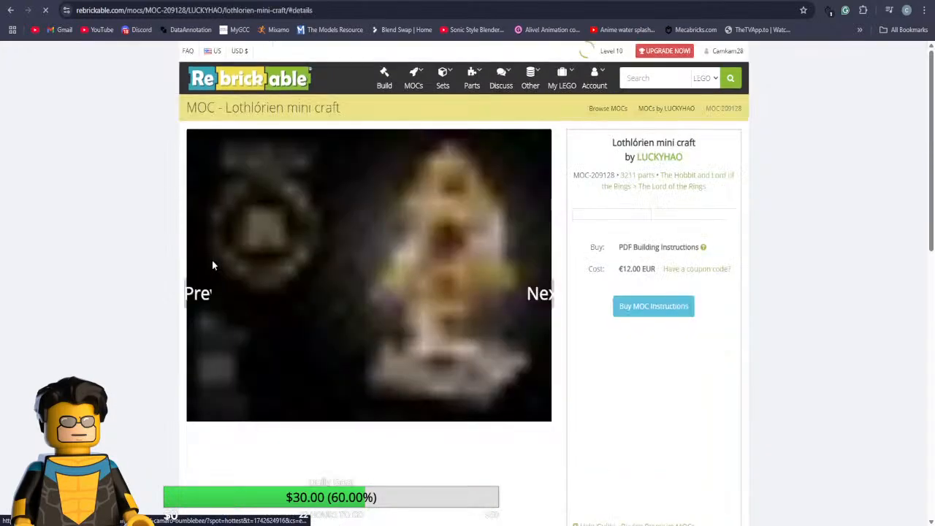
Examine the Lothlórien mini craft's second, third and fourth gallery images, its purchase options and its description
scroll(121, 263, down, 1)
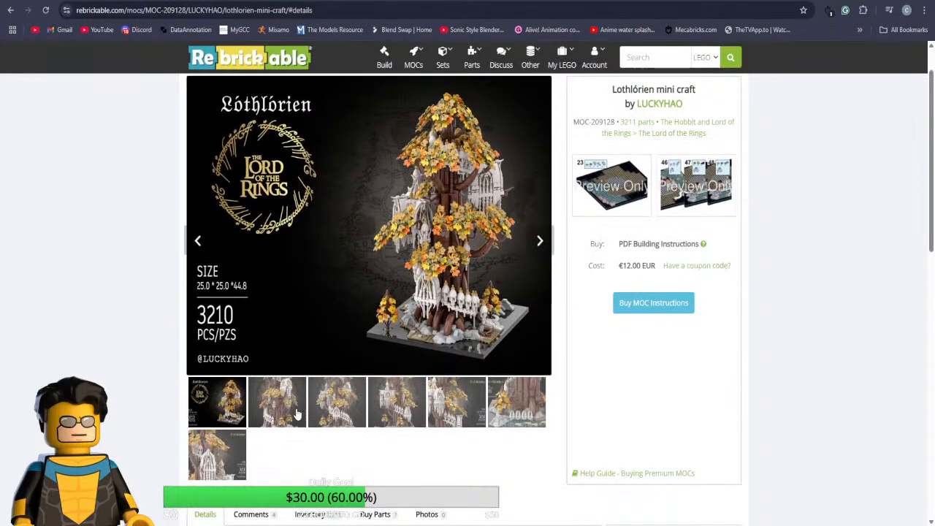
click(293, 415)
click(338, 411)
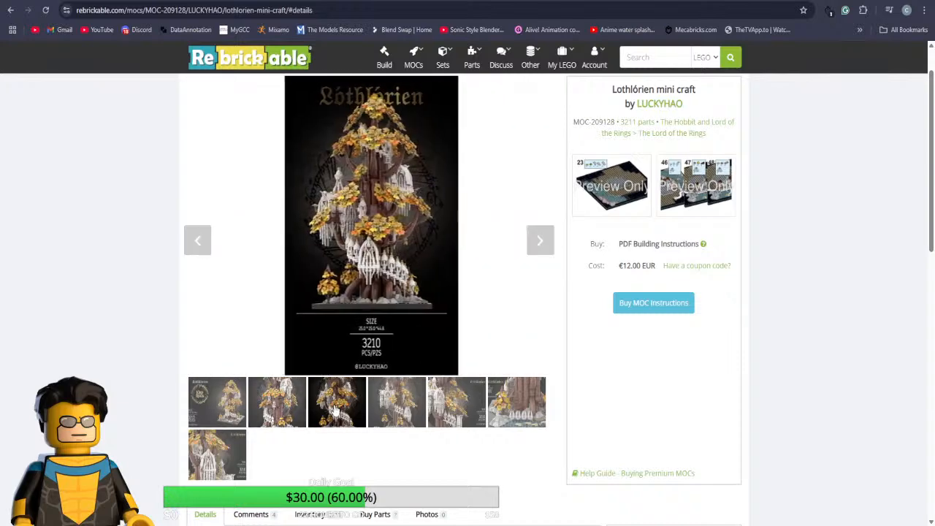
click(389, 409)
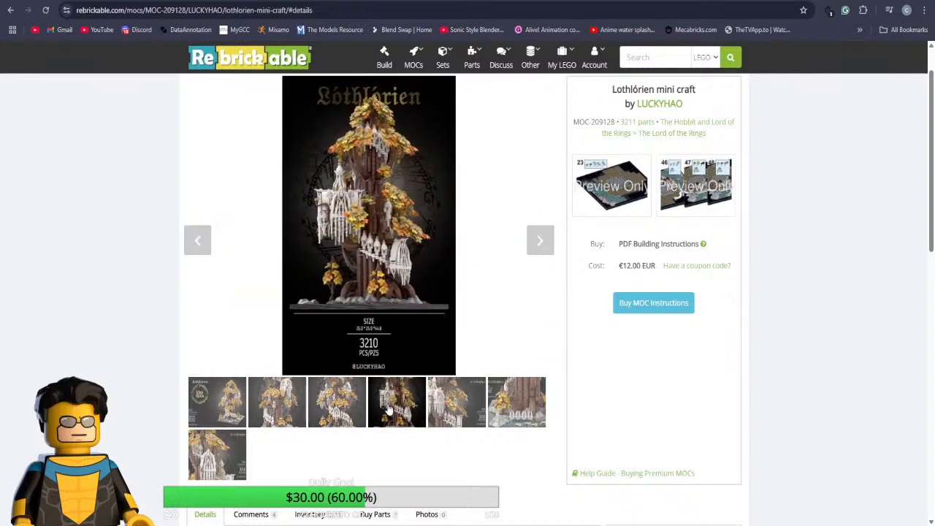
scroll(633, 378, down, 3)
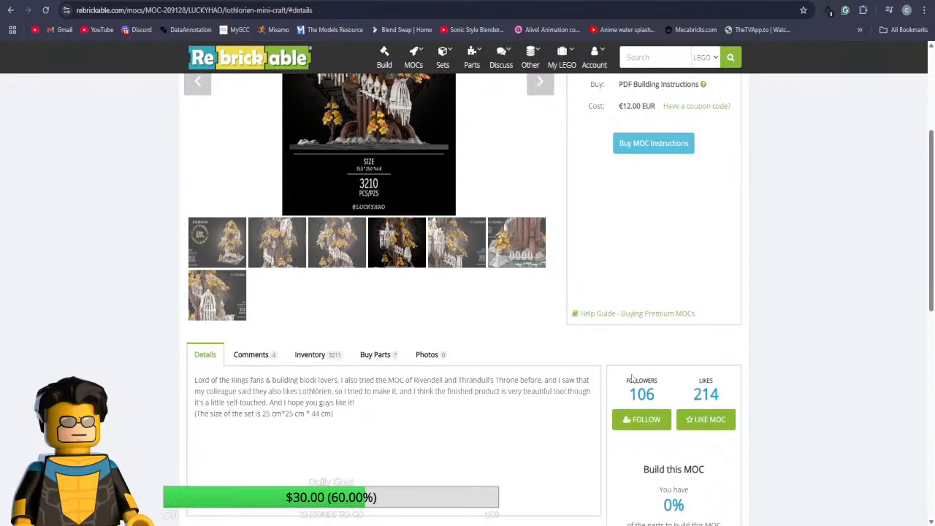
scroll(627, 367, up, 1)
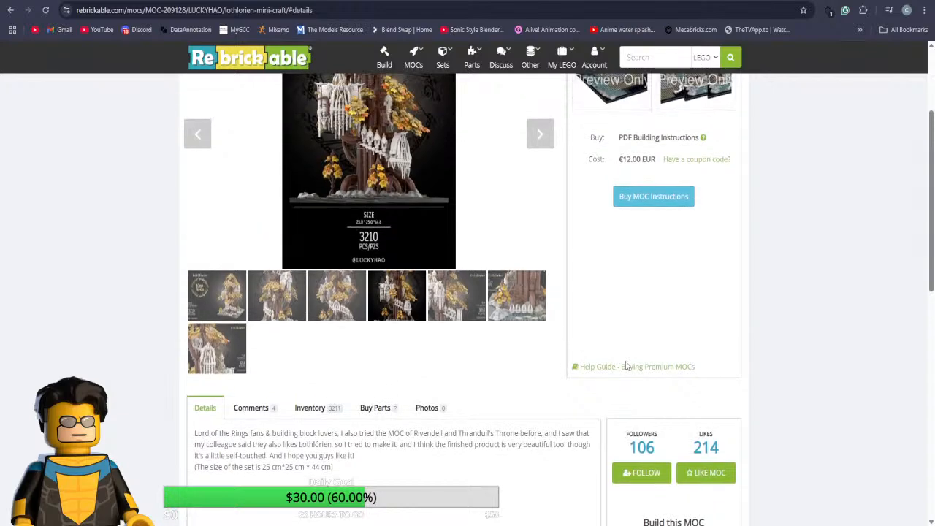
scroll(626, 366, up, 1)
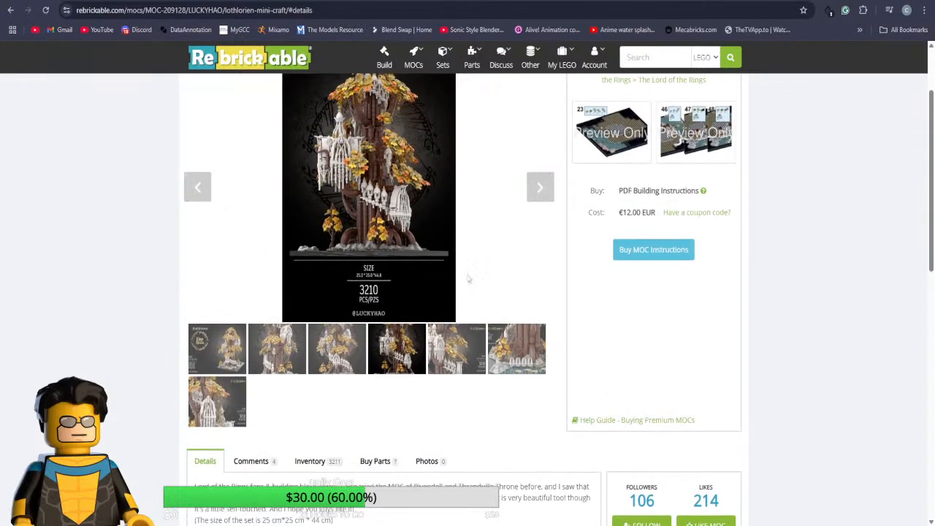
Return to the MOC overview from the Lothlórien page and search the MOCs for "lord of the rings"
click(10, 10)
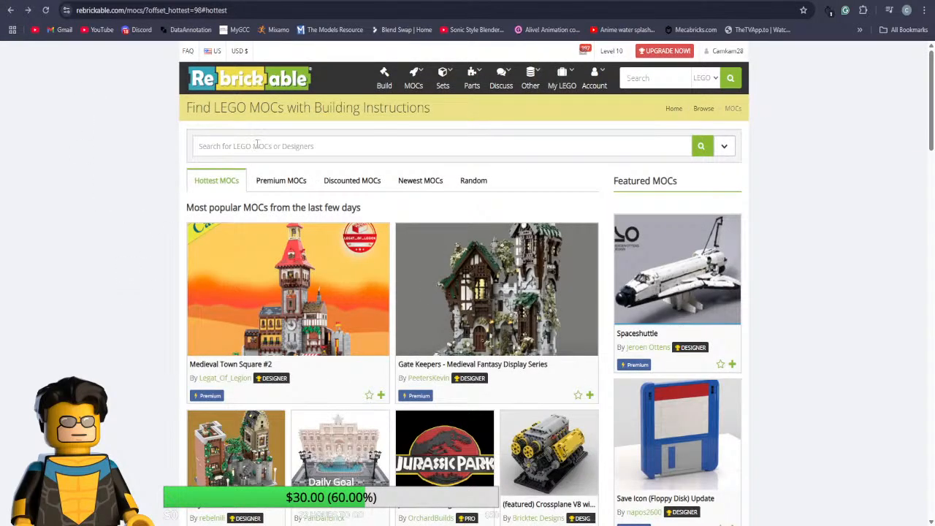
click(258, 144)
text(lro)
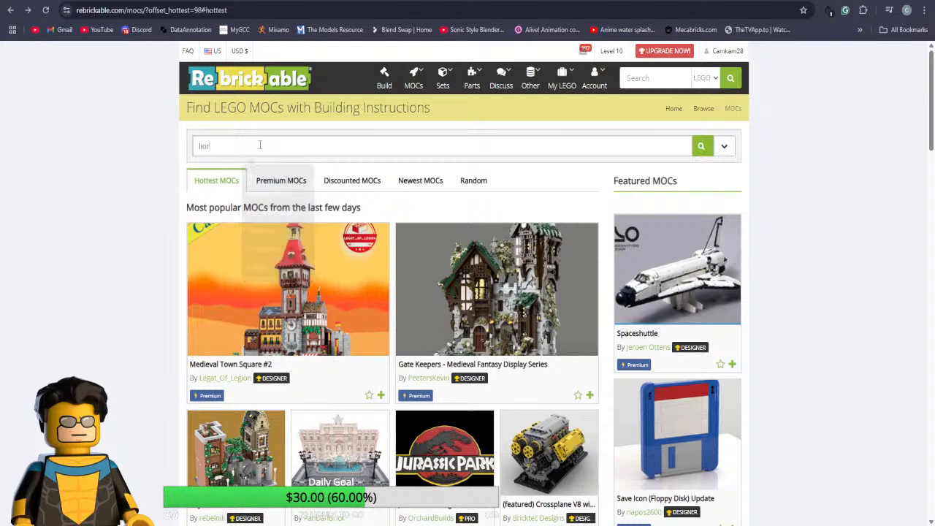
key(BackSpace)
key(BackSpace)
text(ord of the rings)
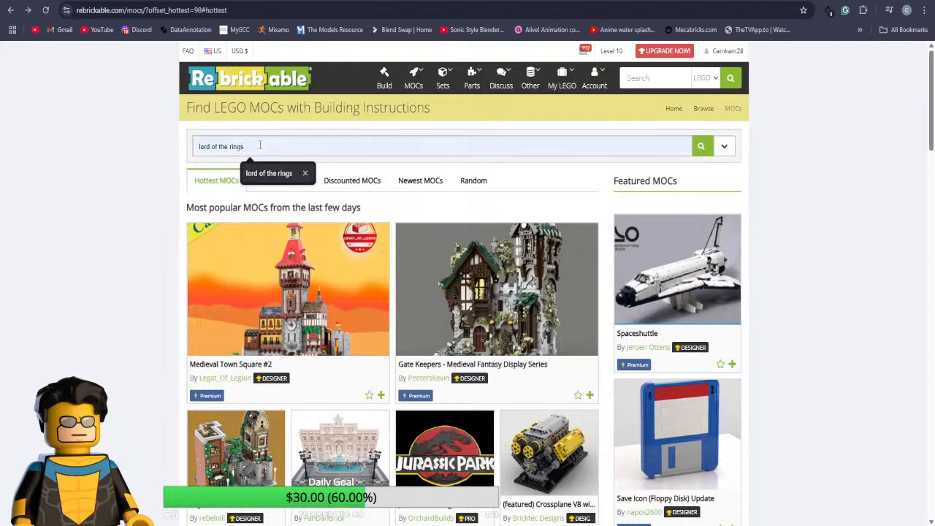
click(269, 173)
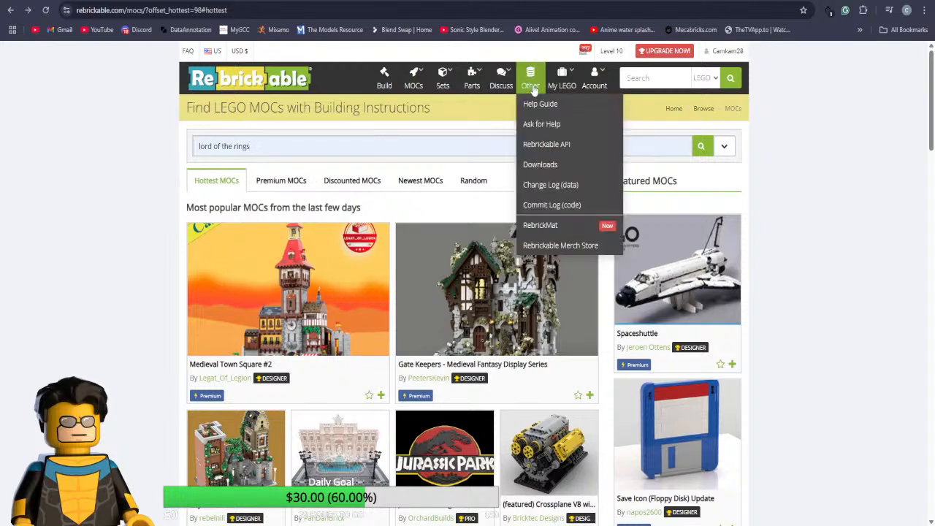
click(700, 145)
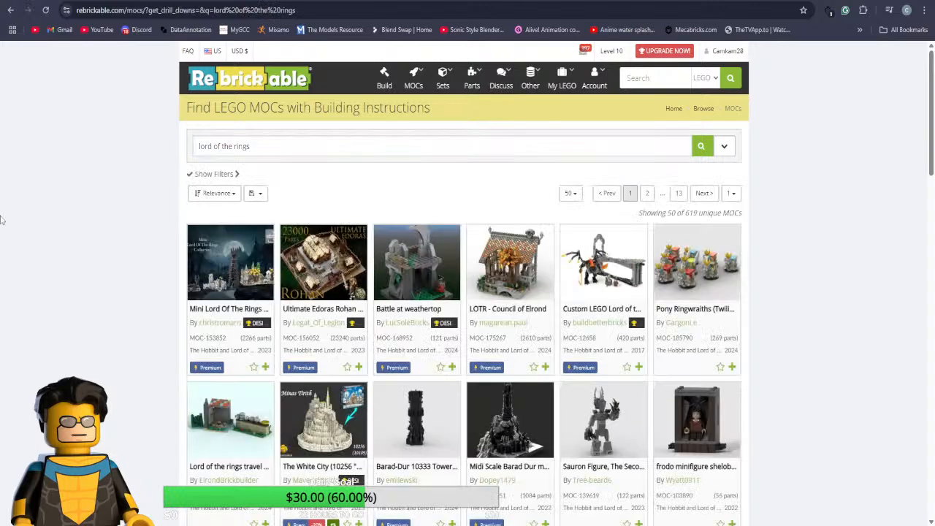
Look over the first search results and restrict the lord of the rings search to free MOCs, leaving out premium ones
scroll(80, 269, down, 2)
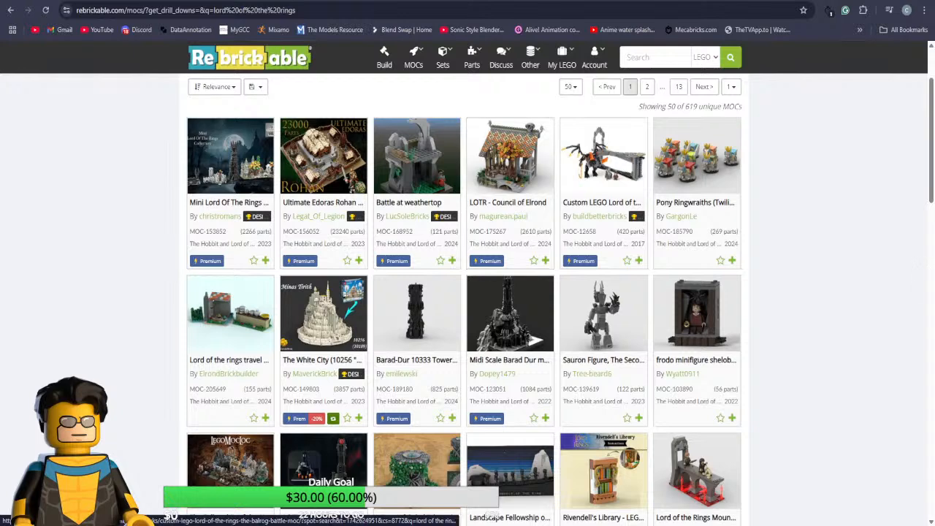
scroll(855, 246, down, 1)
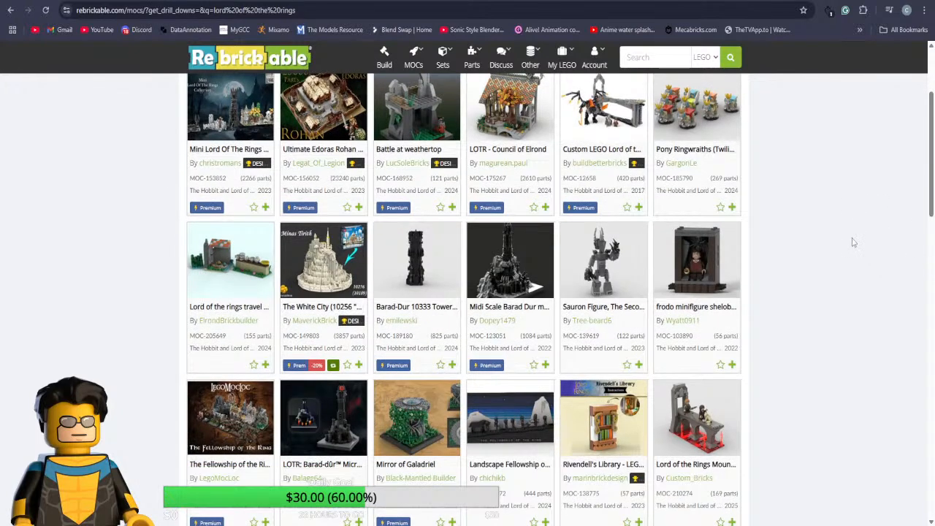
scroll(852, 242, up, 3)
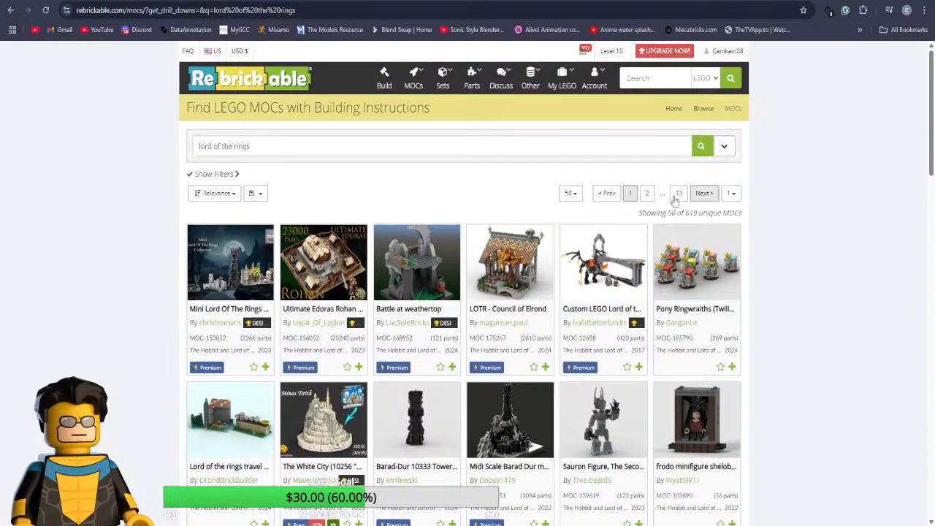
click(724, 146)
click(476, 169)
click(687, 259)
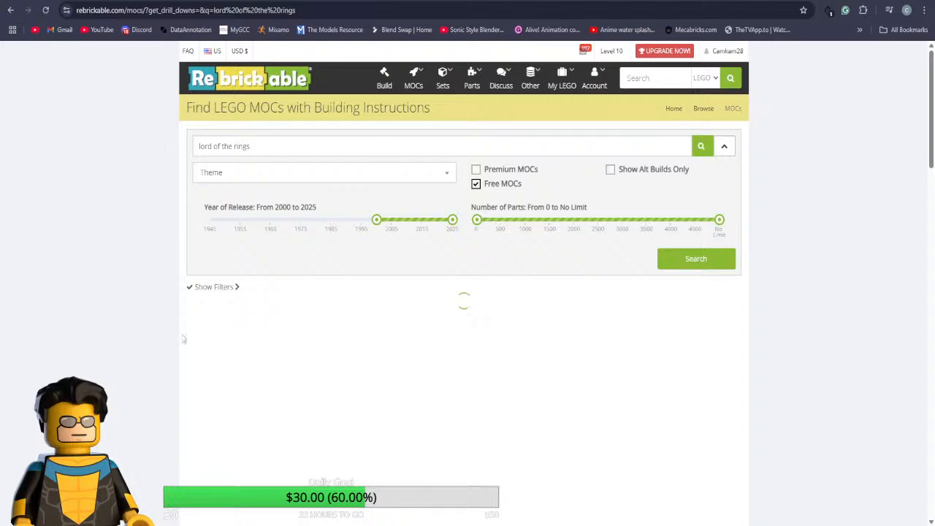
Open the LOTR - Oliphaunt model, examine its picture, instructions file and description, and close its page
scroll(144, 266, down, 3)
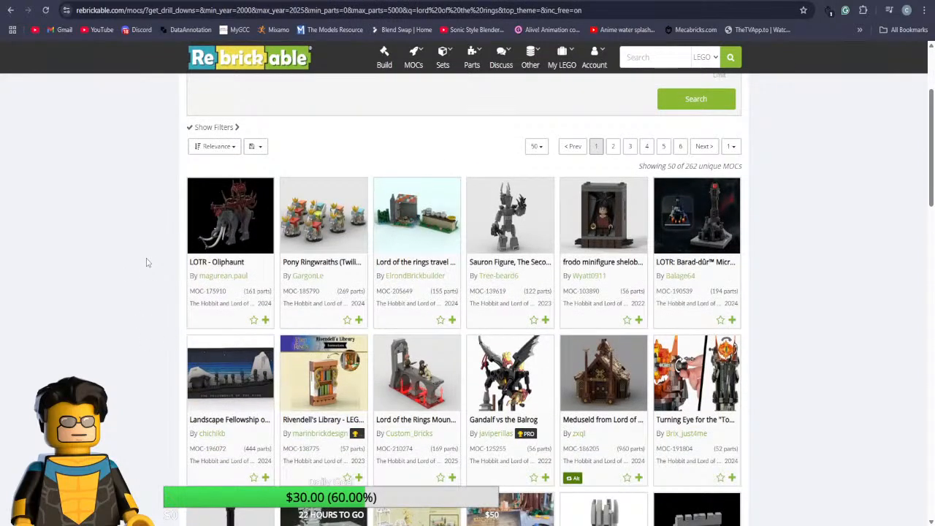
click(228, 241)
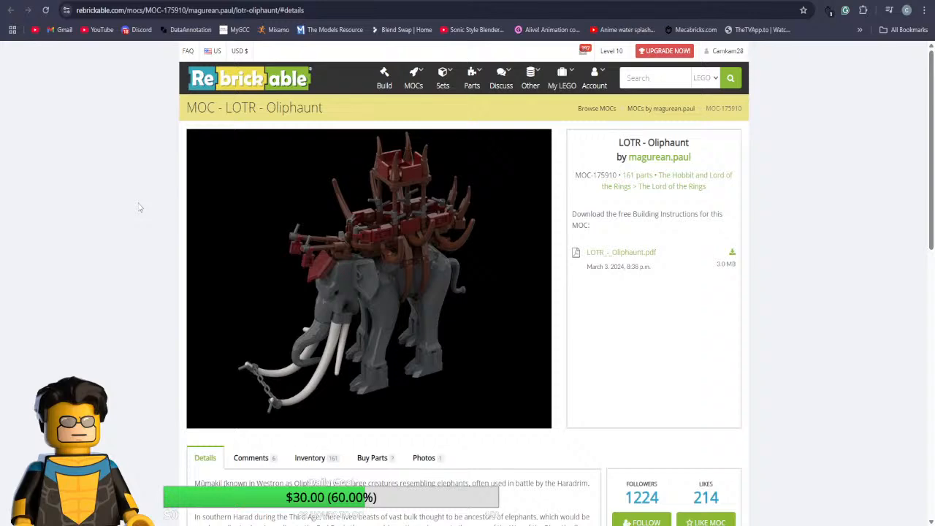
scroll(141, 208, down, 2)
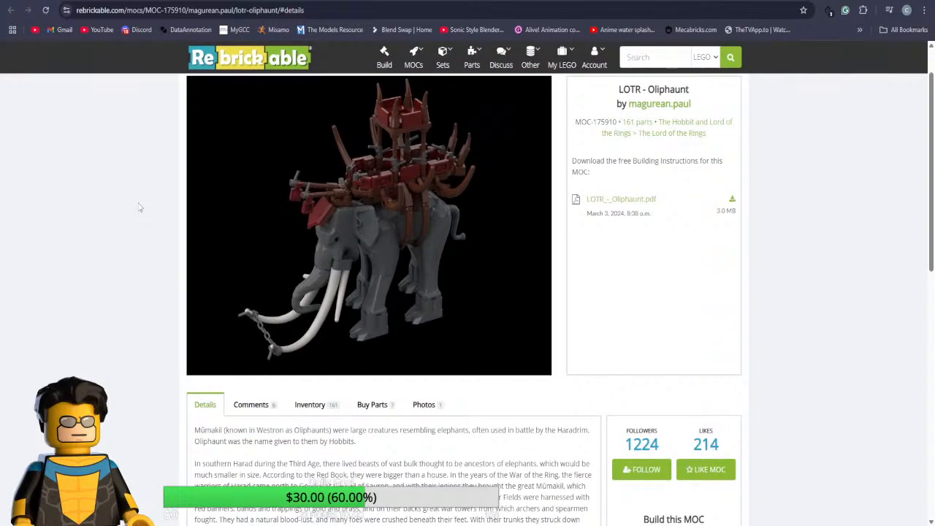
scroll(141, 211, up, 2)
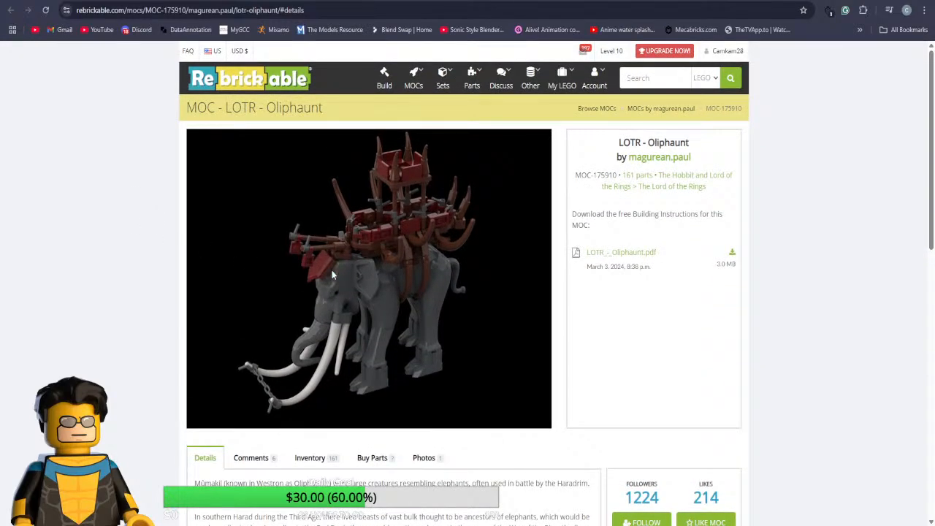
scroll(332, 275, down, 1)
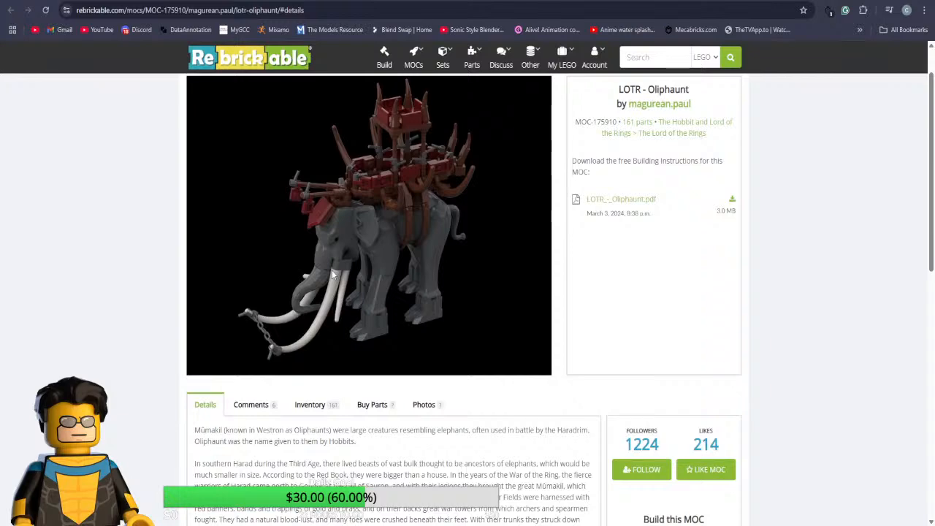
click(244, 0)
Browse the first page of free lord of the rings MOCs and open the UCS Style Ent model
scroll(171, 288, down, 1)
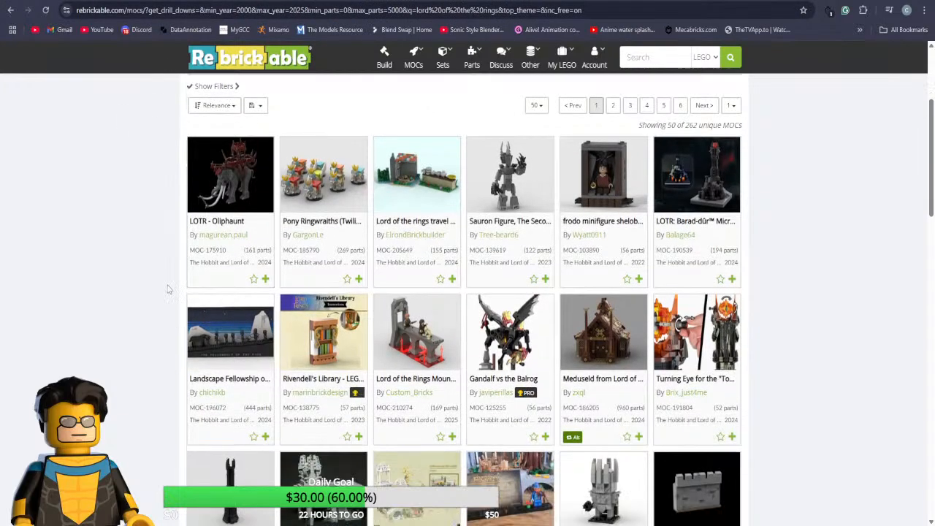
scroll(169, 287, down, 2)
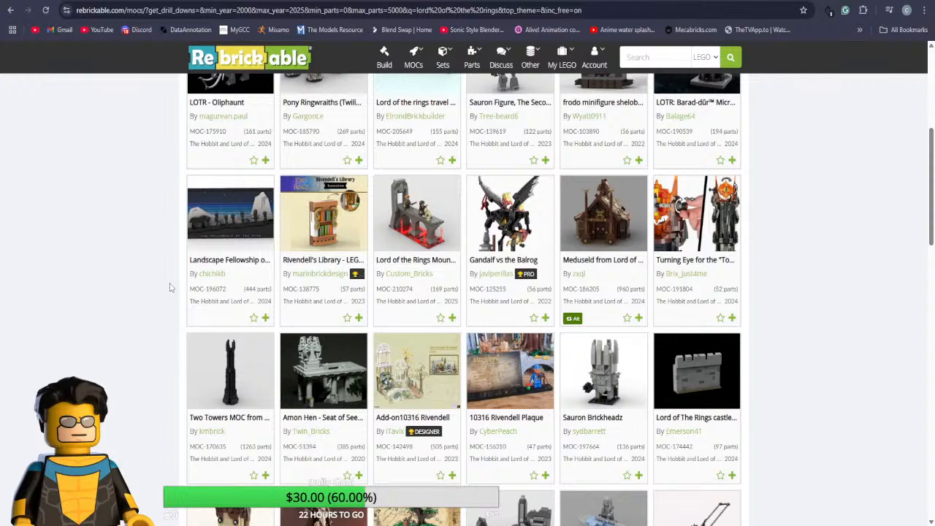
scroll(169, 287, down, 4)
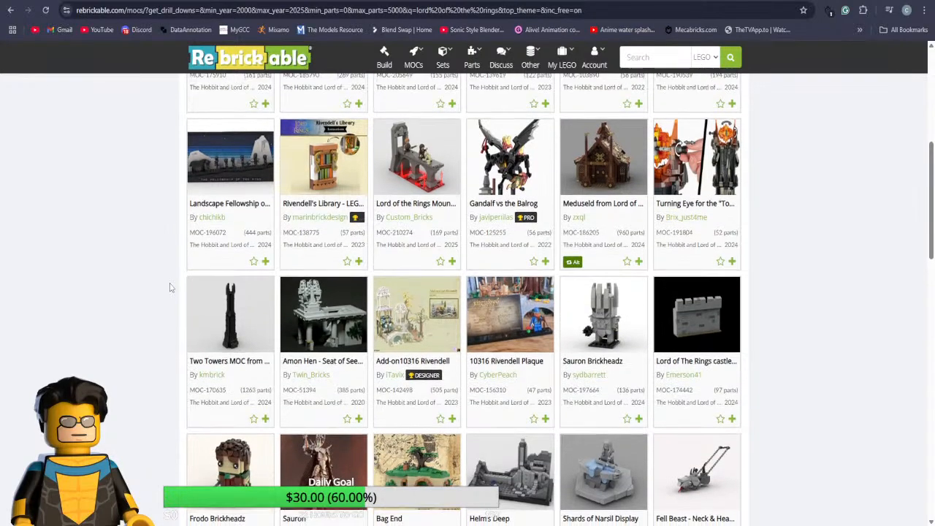
scroll(169, 287, down, 6)
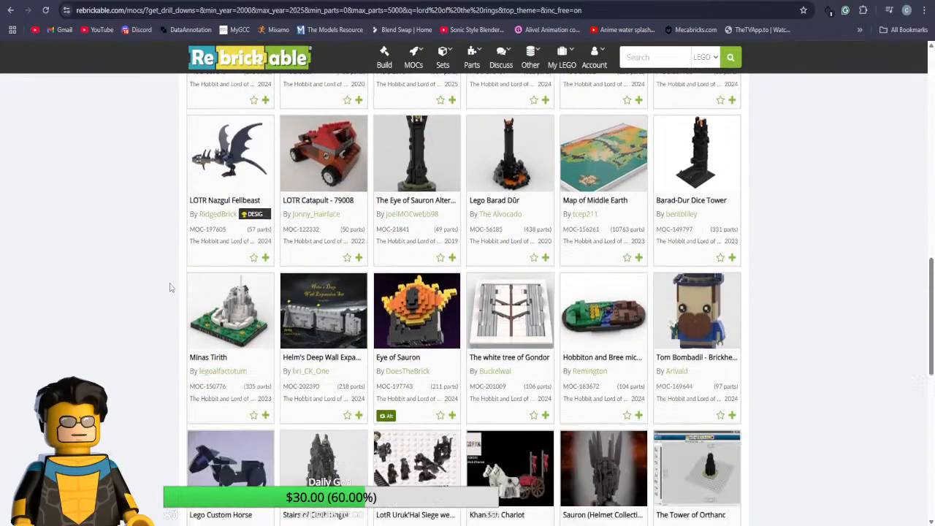
scroll(170, 287, down, 2)
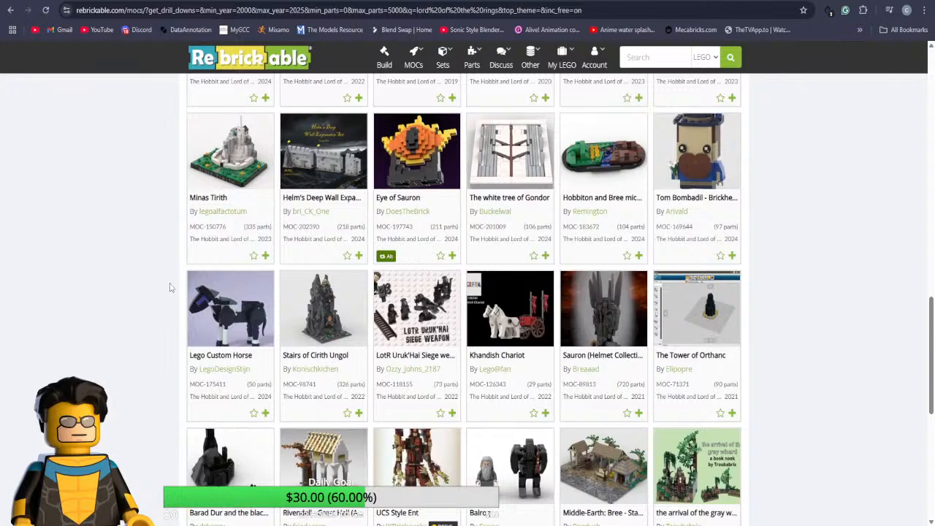
scroll(170, 287, down, 5)
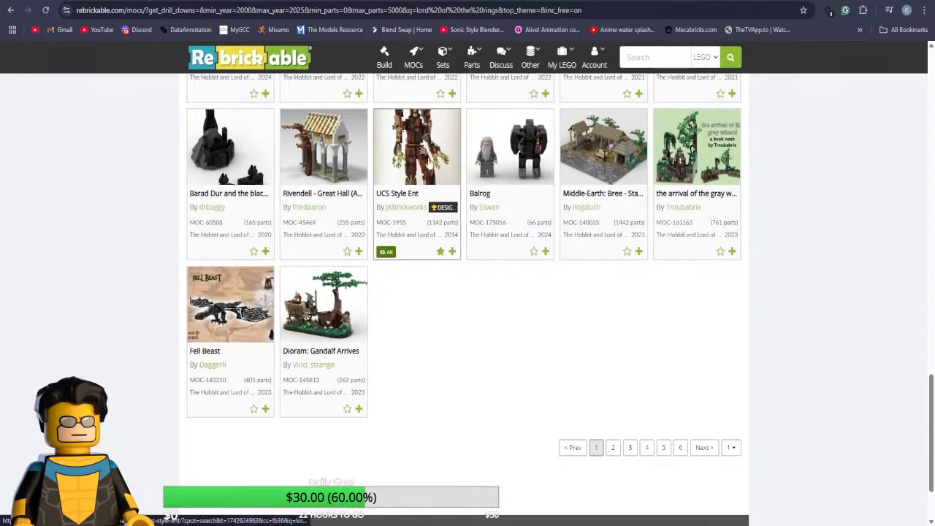
click(418, 177)
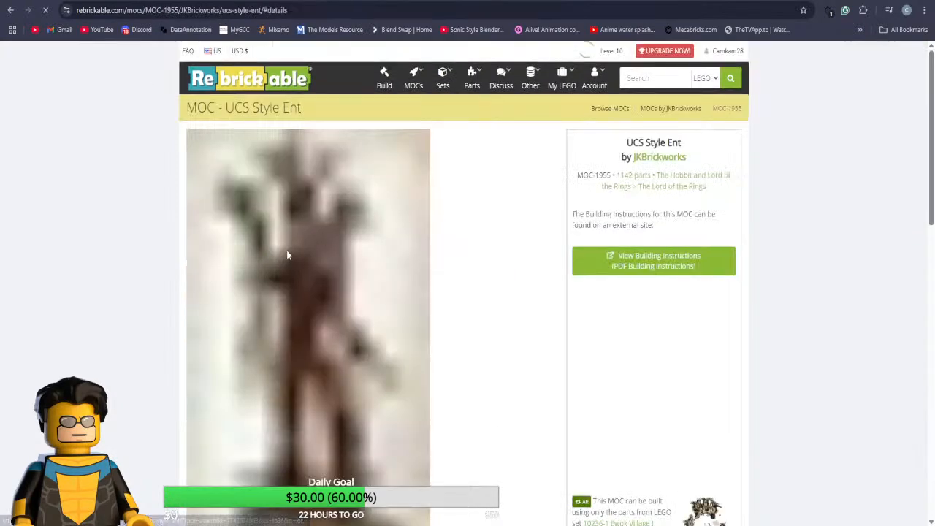
Examine the UCS Style Ent's picture, return to the search results and open their second page
scroll(357, 265, down, 2)
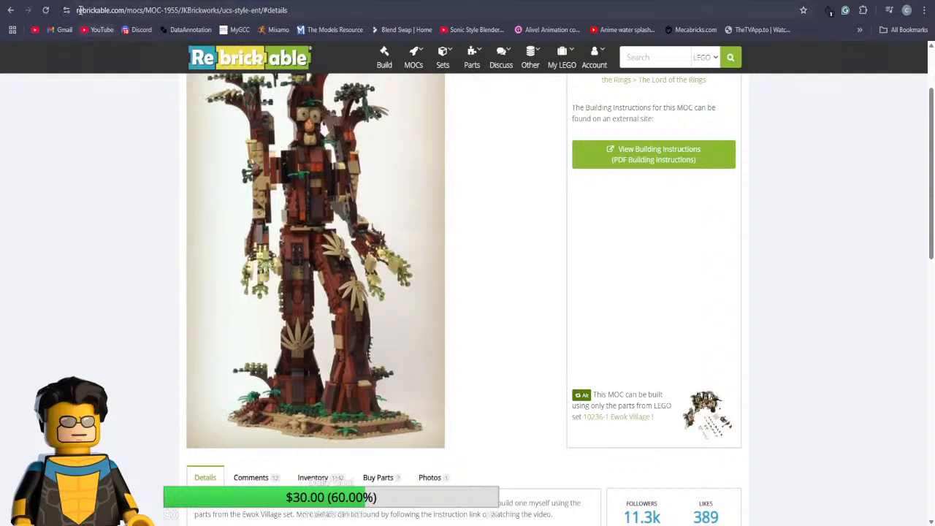
key(alt+Left)
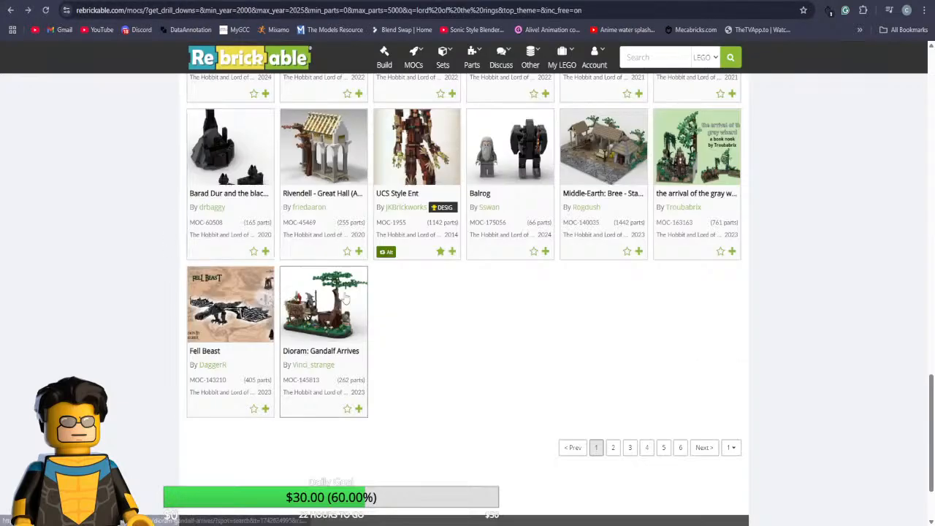
click(614, 448)
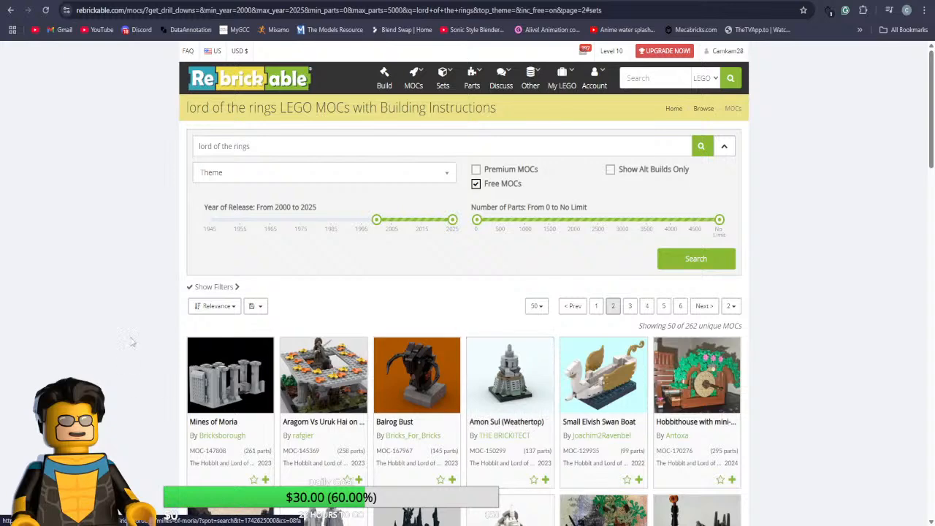
Browse the second page of free lord of the rings MOCs down to its end and open the third page
scroll(133, 339, down, 2)
scroll(138, 340, down, 5)
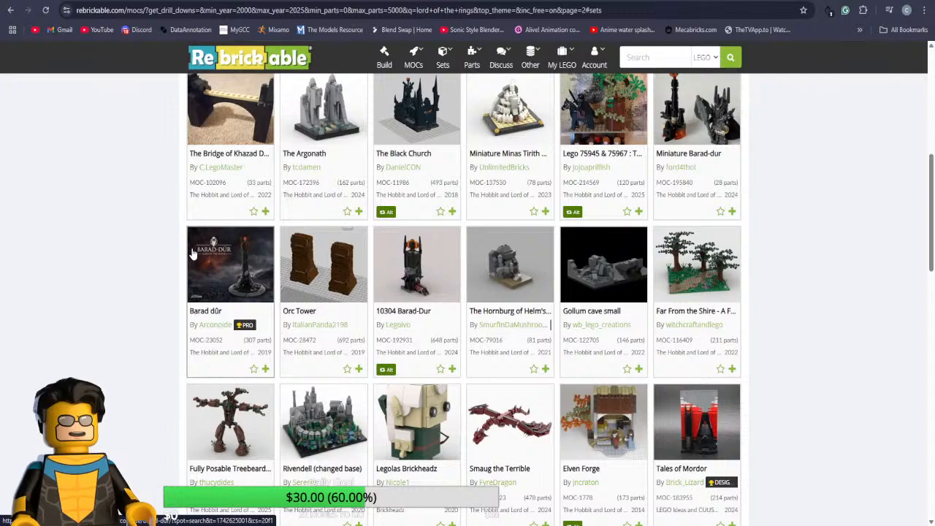
scroll(176, 259, down, 1)
scroll(176, 259, down, 5)
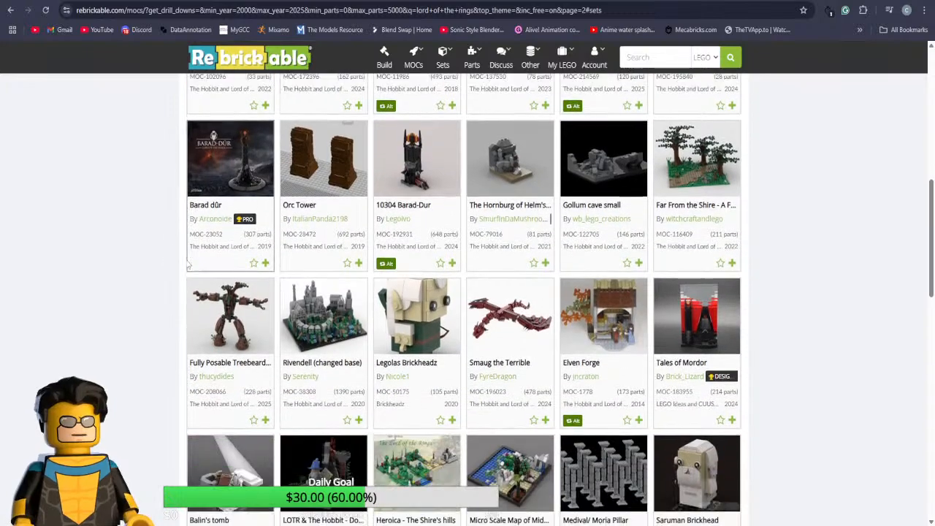
scroll(785, 303, down, 2)
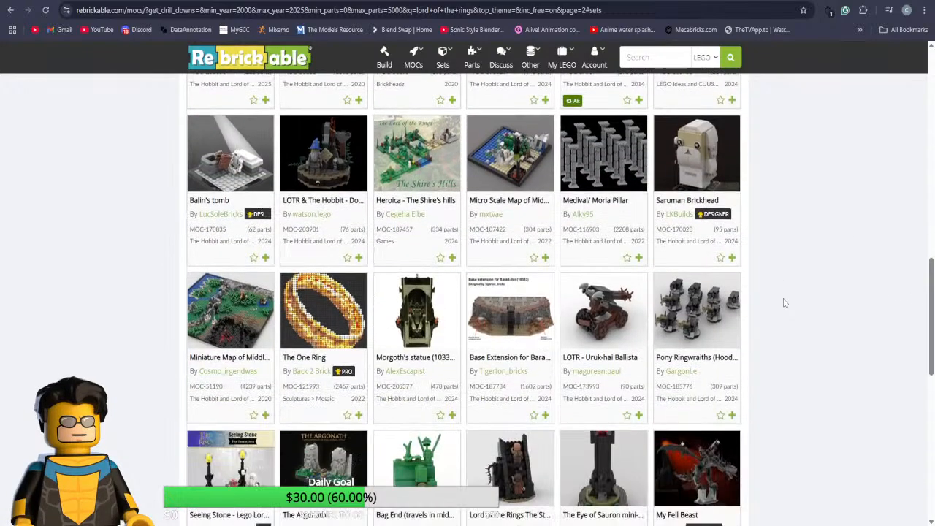
scroll(785, 302, down, 3)
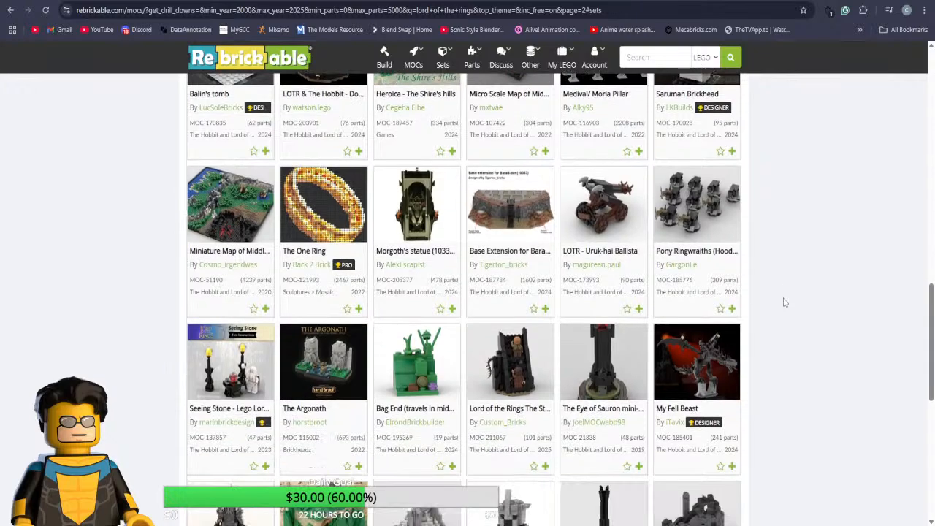
scroll(785, 302, down, 5)
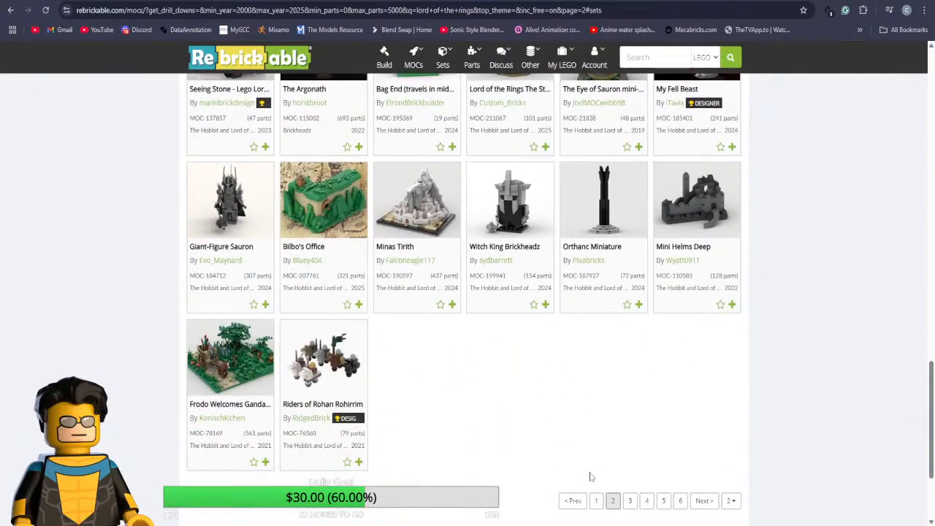
click(630, 501)
Browse the third page of free lord of the rings MOCs for usable models
scroll(163, 263, down, 6)
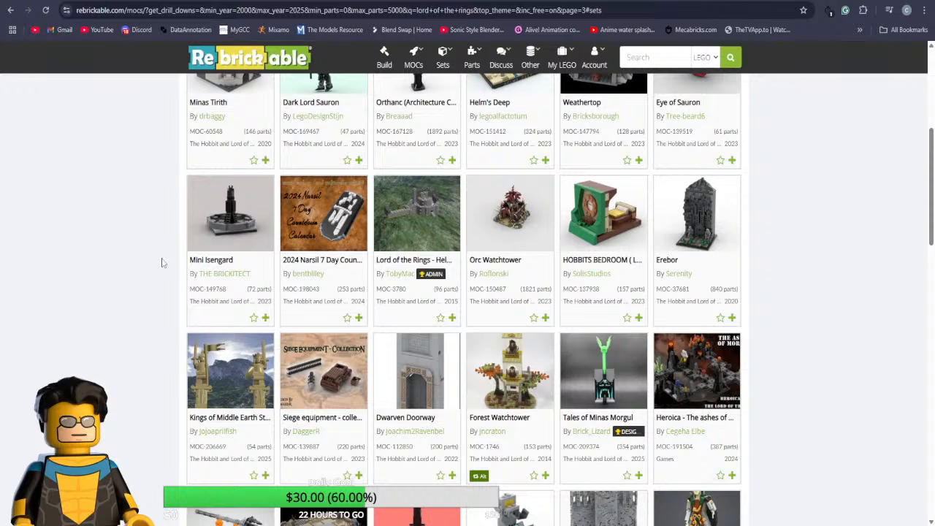
scroll(163, 263, down, 3)
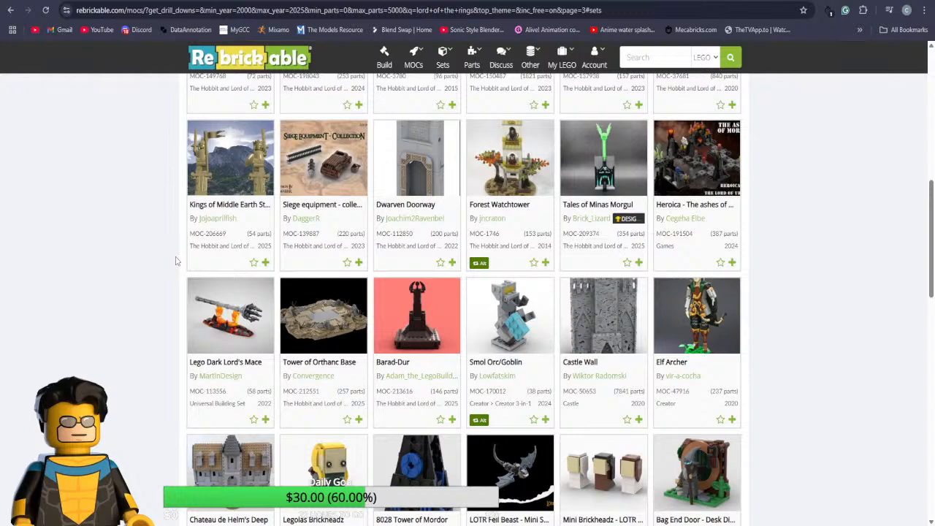
scroll(176, 261, down, 5)
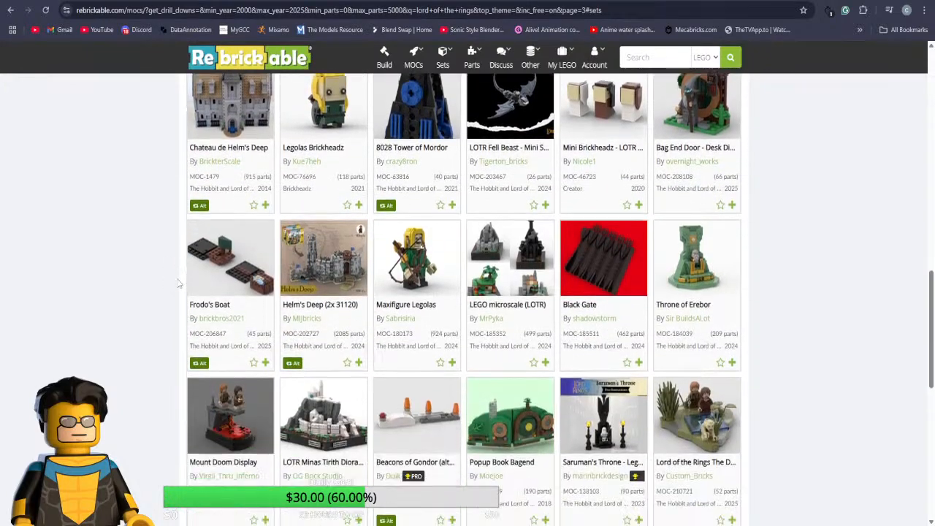
scroll(177, 284, down, 3)
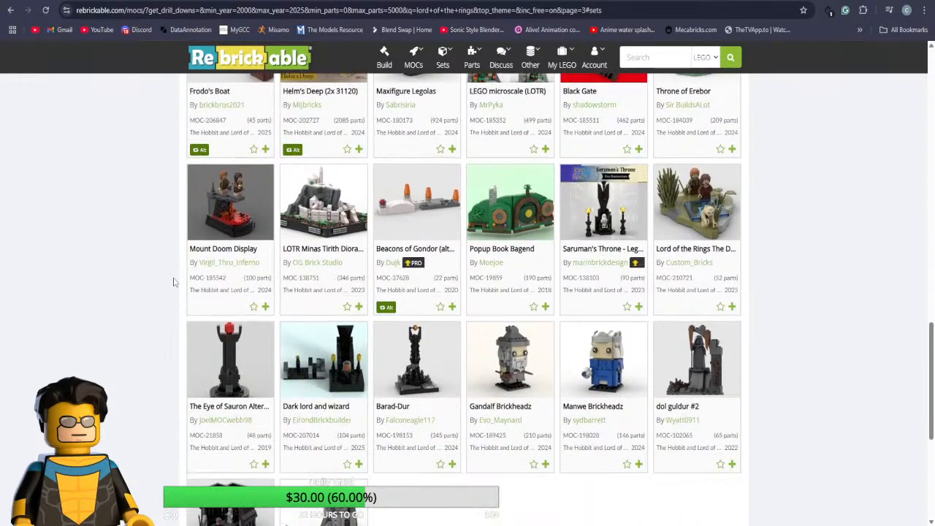
scroll(176, 280, down, 1)
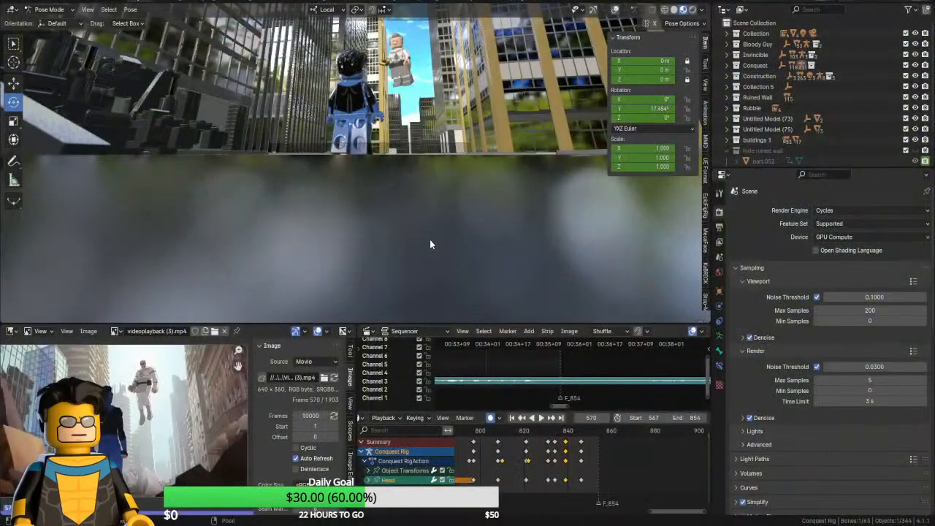
Save the animation file and open the recent file Invincible Conquest Editing.blend
key(F4)
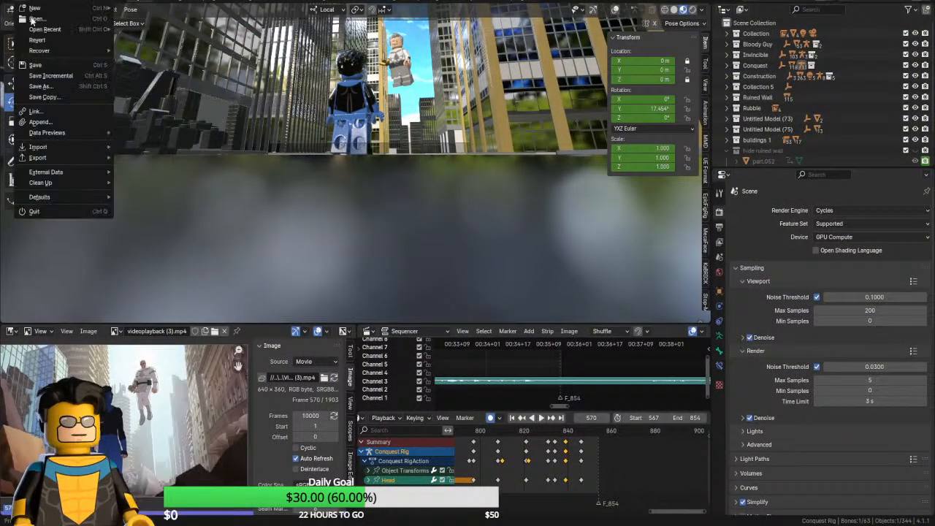
click(46, 65)
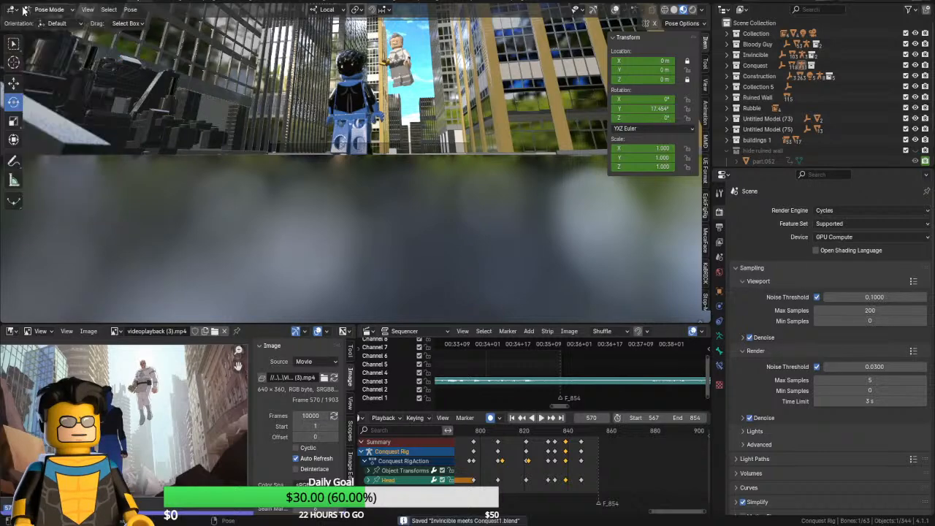
key(F4)
mouse_move(51, 30)
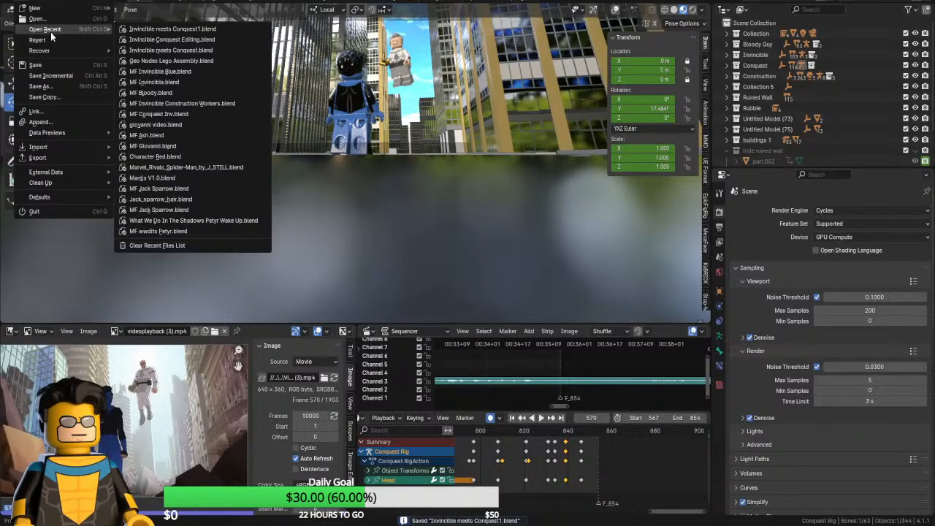
click(173, 39)
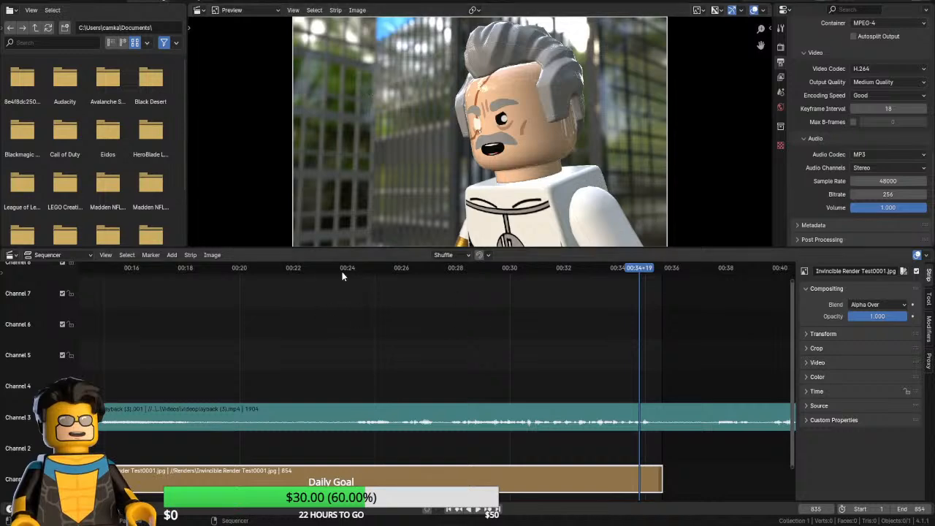
Render the edited sequence as an animation
click(63, 2)
click(76, 18)
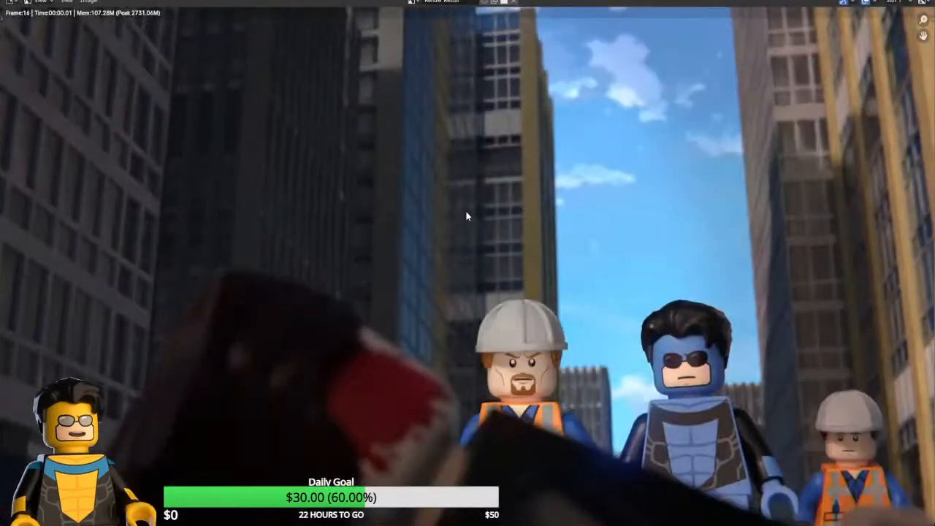
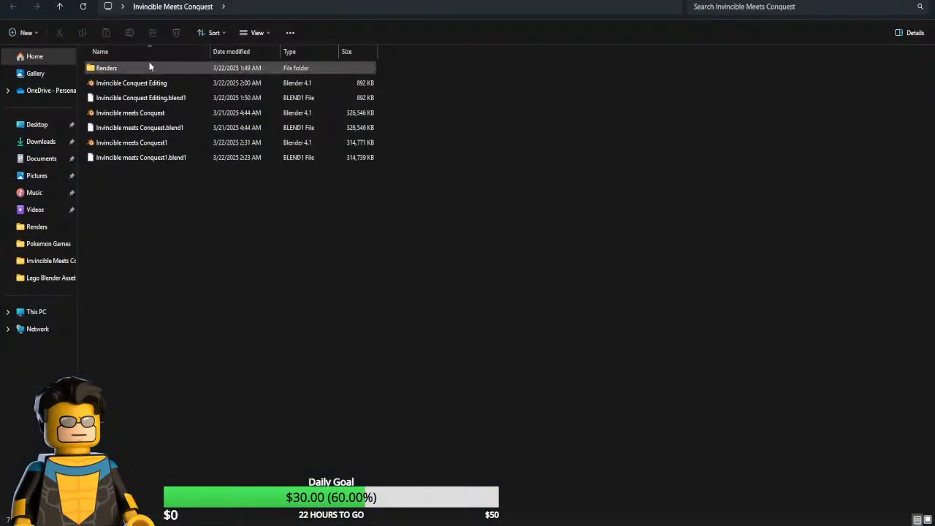
Open the Renders folder in the file explorer, play Invincible Render Final0001-0854 and leave the full-screen view
double_click(151, 68)
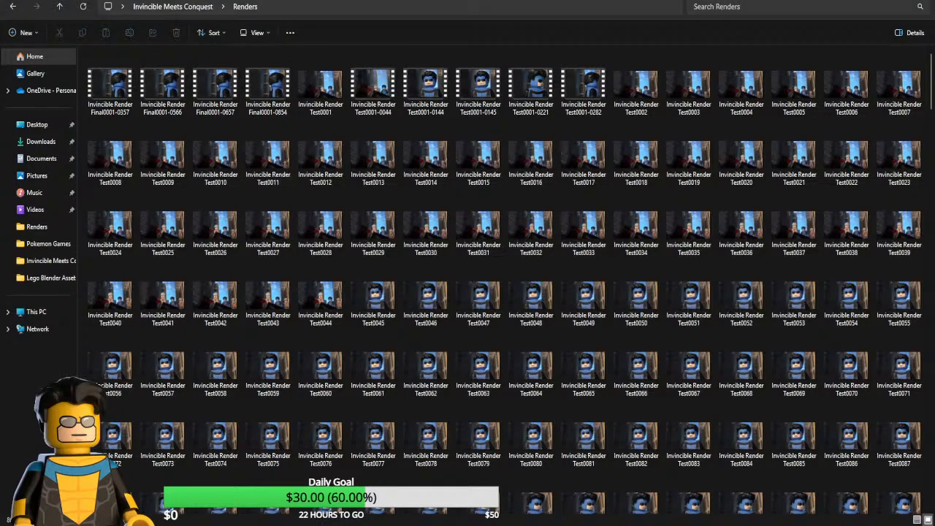
double_click(260, 94)
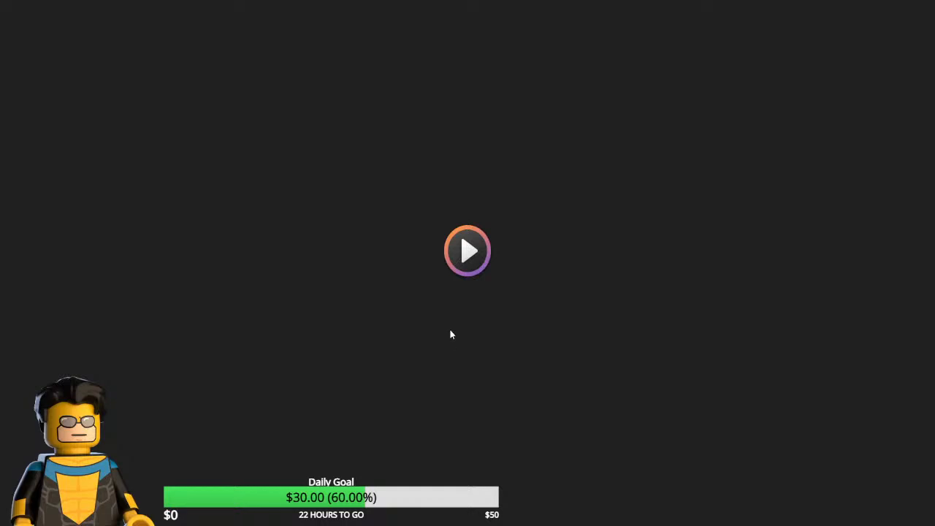
click(450, 335)
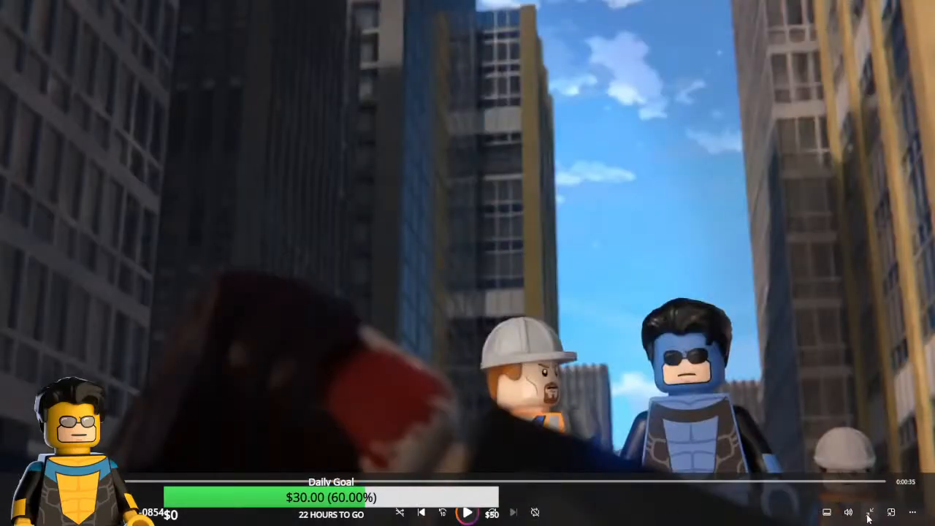
click(870, 514)
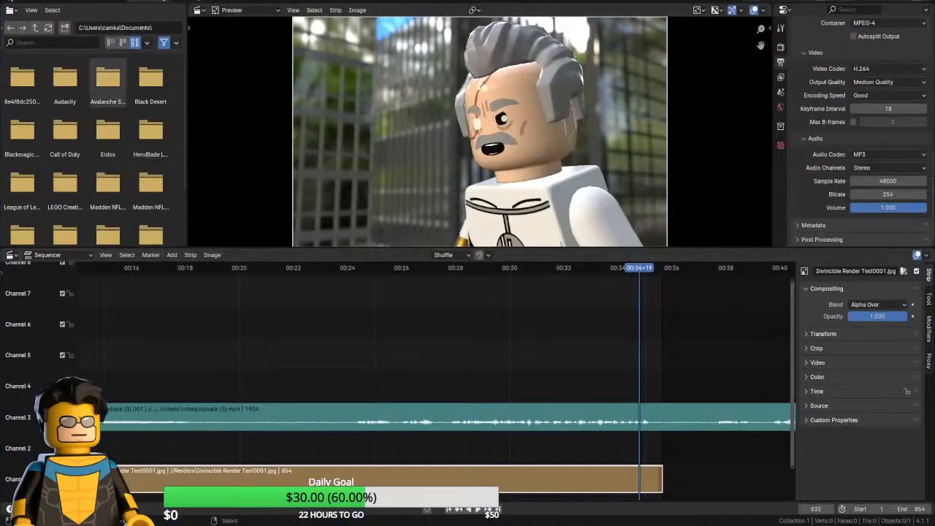
Return to Blender, save the edit incrementally as Invincible Conquest Editing1.blend and save it once more
click(9, 9)
click(33, 67)
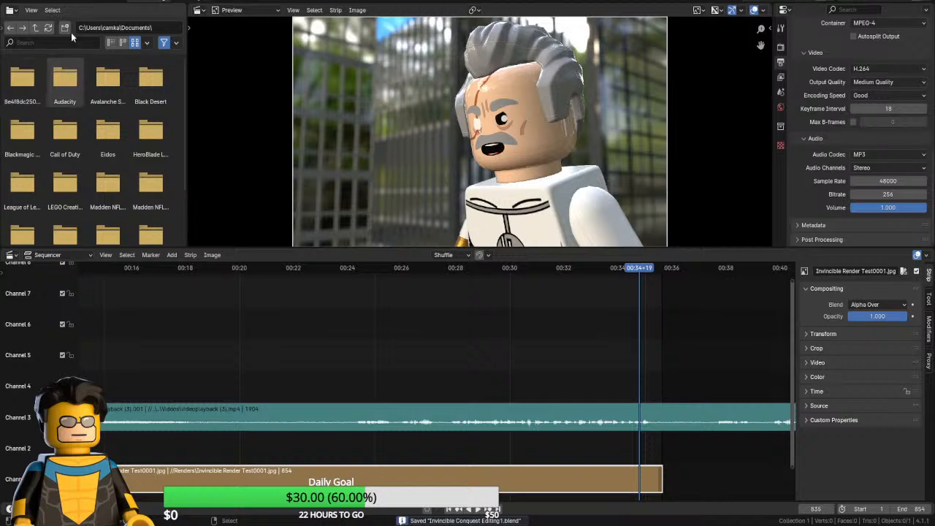
click(21, 0)
click(32, 63)
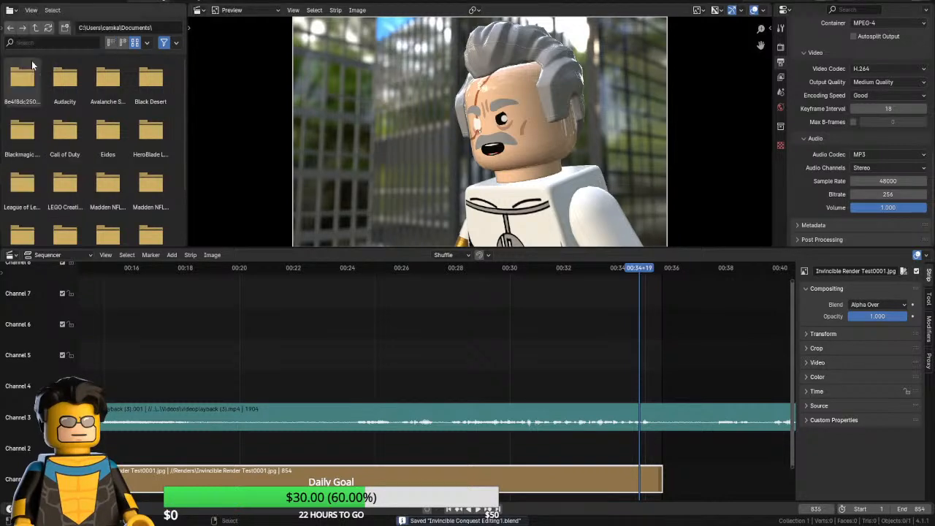
Reopen the recent animation file Invincible meets Conquest1.blend
click(21, 1)
mouse_move(44, 29)
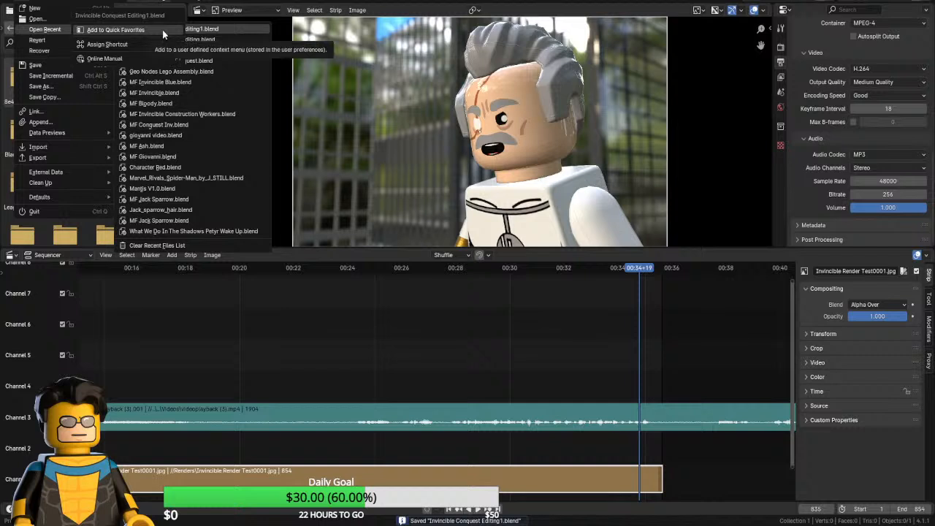
click(20, 3)
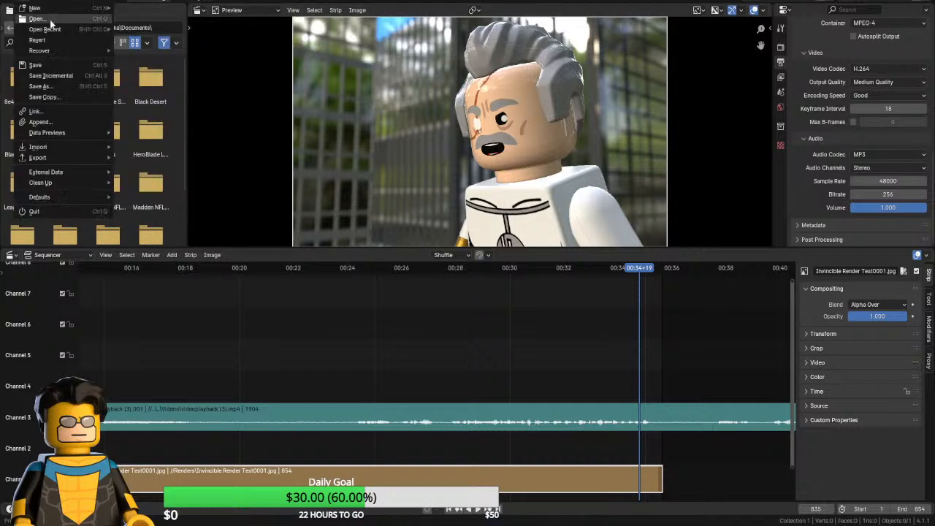
mouse_move(44, 29)
click(201, 54)
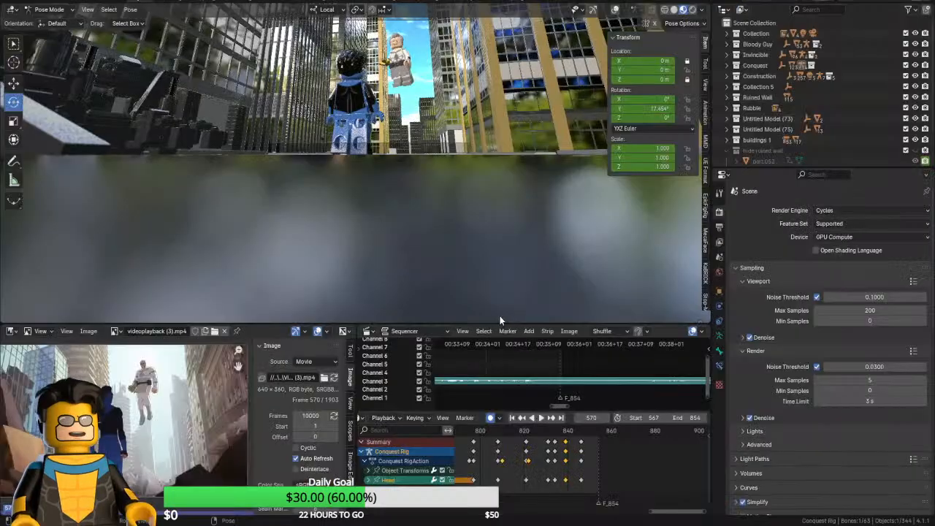
Play Conquest's hovering shot from about frame 668 to frame 697
middle_drag(612, 455, 688, 456)
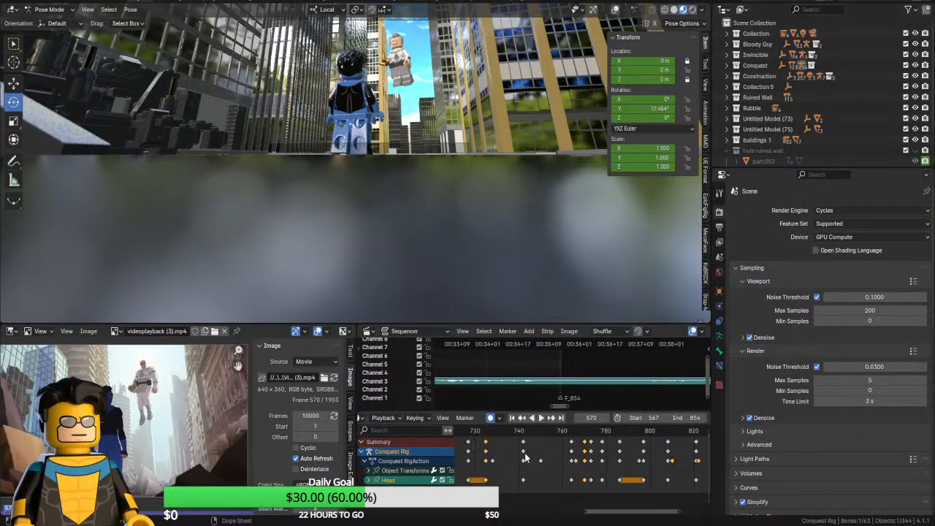
middle_drag(492, 450, 695, 466)
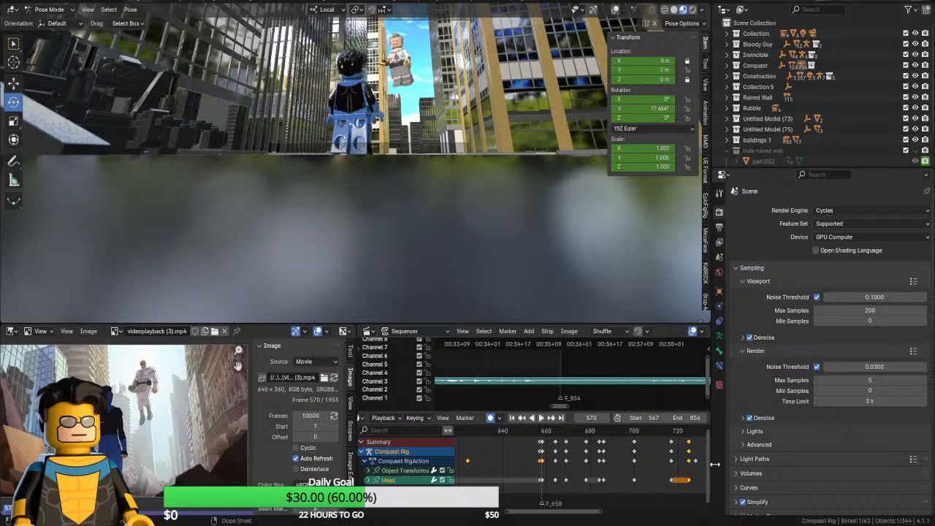
click(564, 433)
key(space)
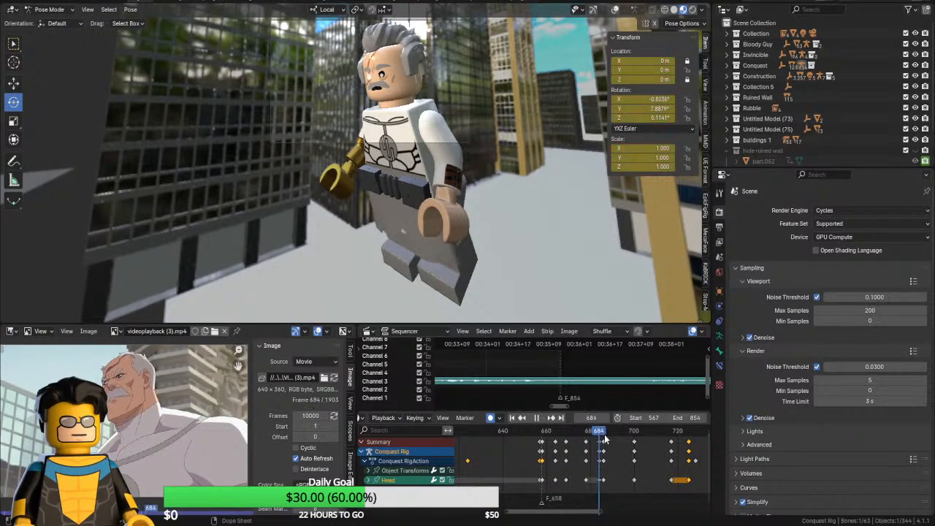
key(space)
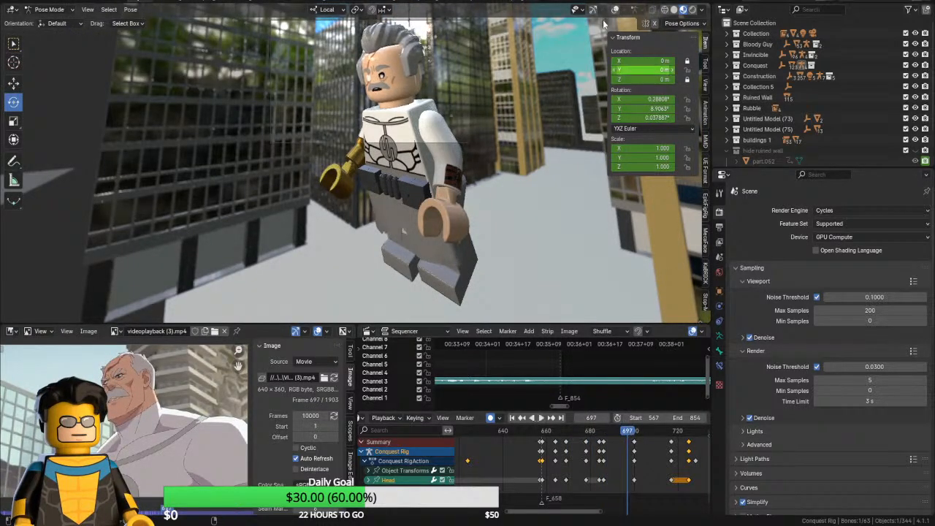
Turn on the viewport gizmos and overlays and continue playing Conquest's shot to about frame 754
drag(616, 10, 593, 9)
middle_drag(650, 438, 585, 435)
key(space)
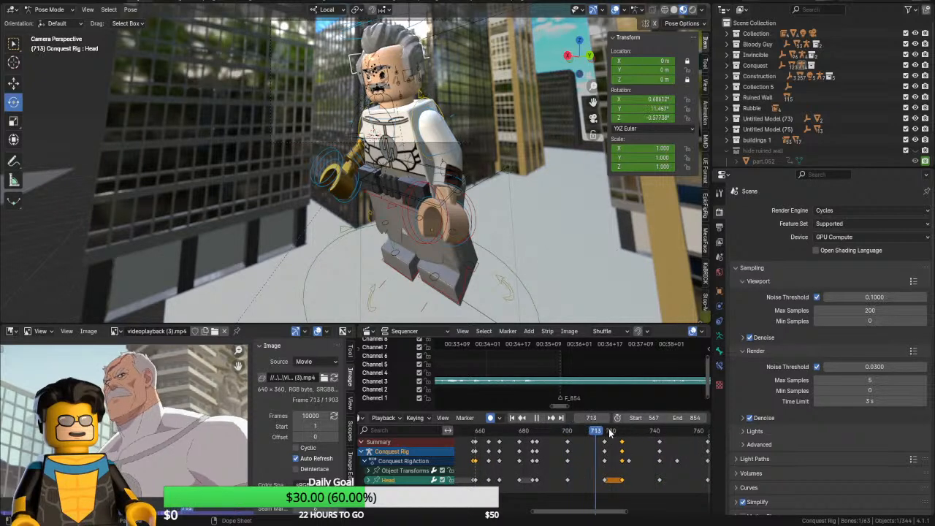
key(space)
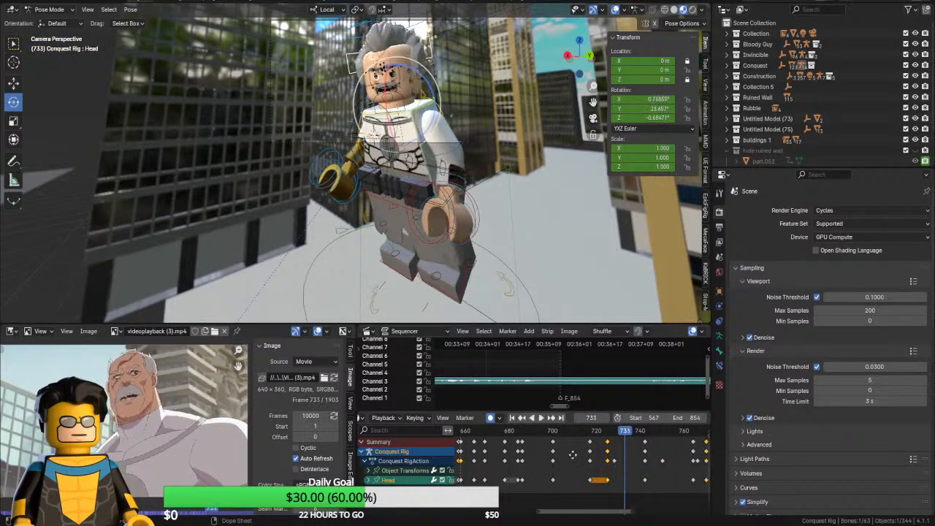
middle_drag(629, 433, 520, 432)
key(space)
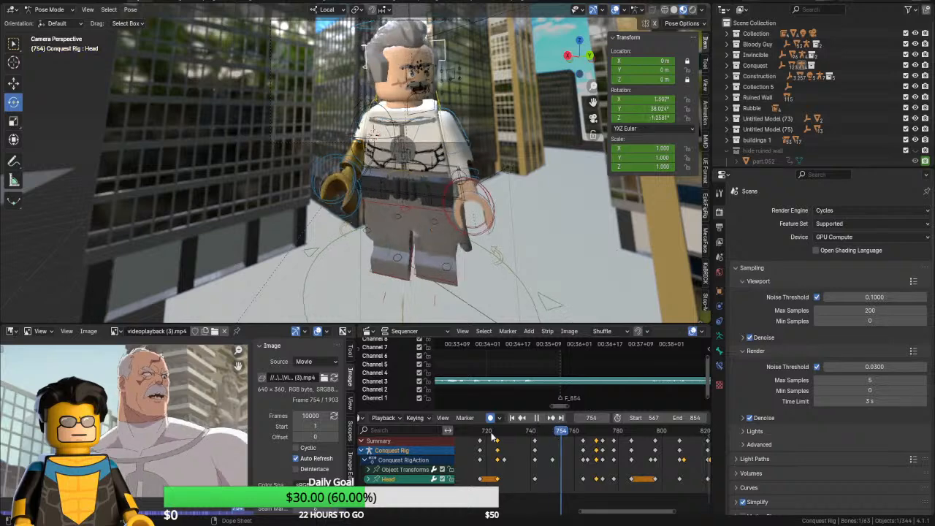
key(space)
Replay the shot from about frame 663 and rotate Conquest's Head bone slightly at frame 672
click(491, 433)
middle_drag(462, 440, 670, 444)
click(572, 433)
key(space)
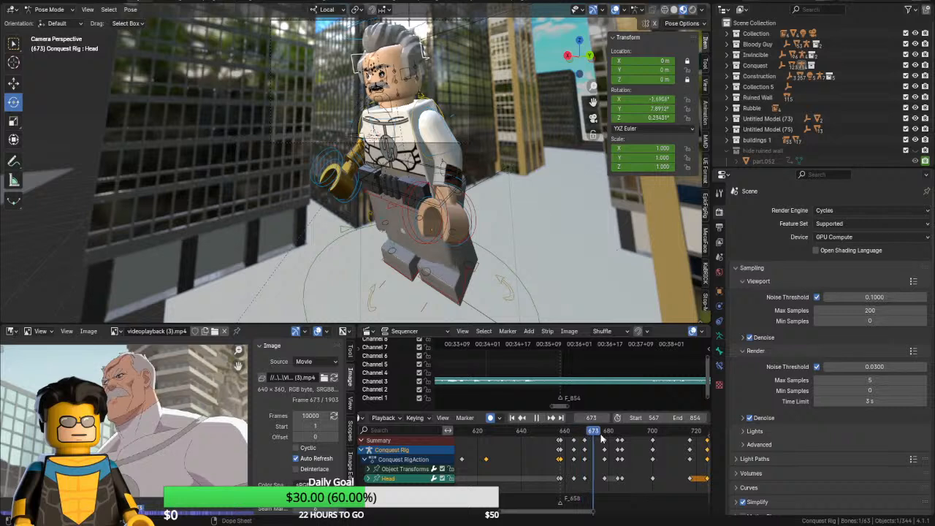
drag(609, 437, 595, 434)
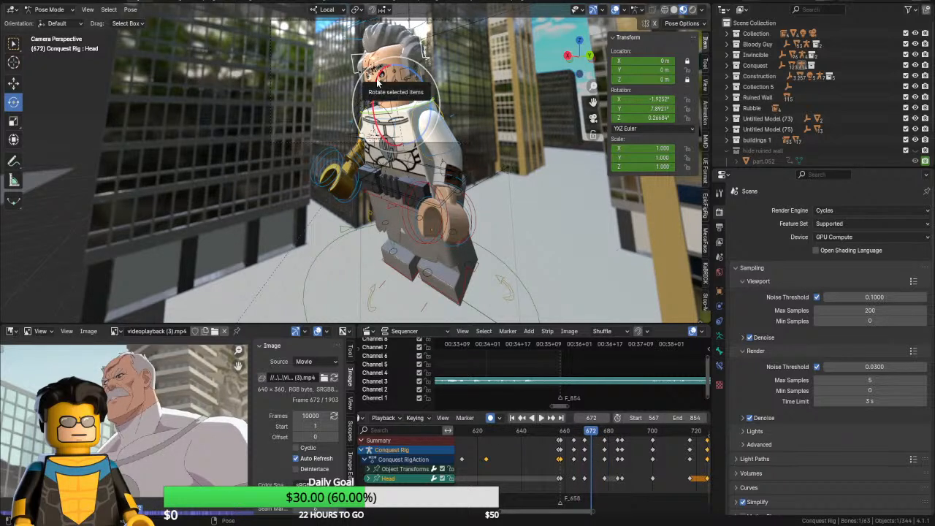
drag(377, 83, 377, 86)
Step back 15 frames from frame 672 and play Conquest's head motion through to frame 686
key(Left)
key(Left)
key(Left)
key(Left)
key(Left)
key(Left)
key(Left)
key(Left)
key(Left)
key(Left)
key(Left)
key(Left)
key(Left)
key(Left)
key(Left)
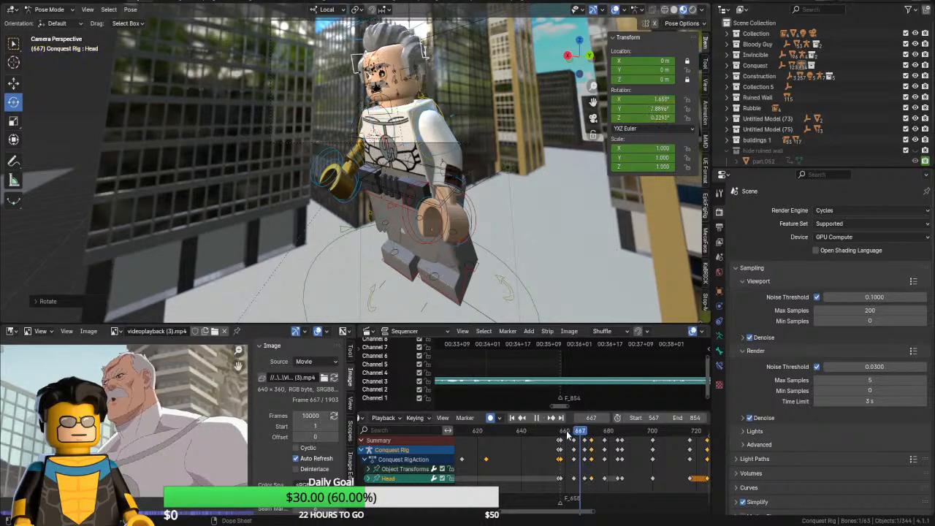
key(space)
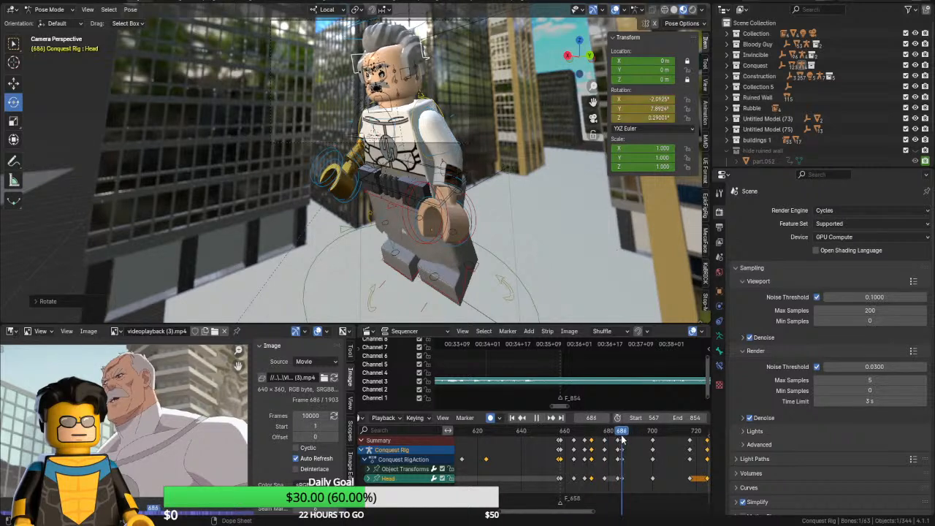
Move the head keyframe at frame 686 four frames later to frame 690 and replay the motion
drag(622, 437, 622, 440)
key(g)
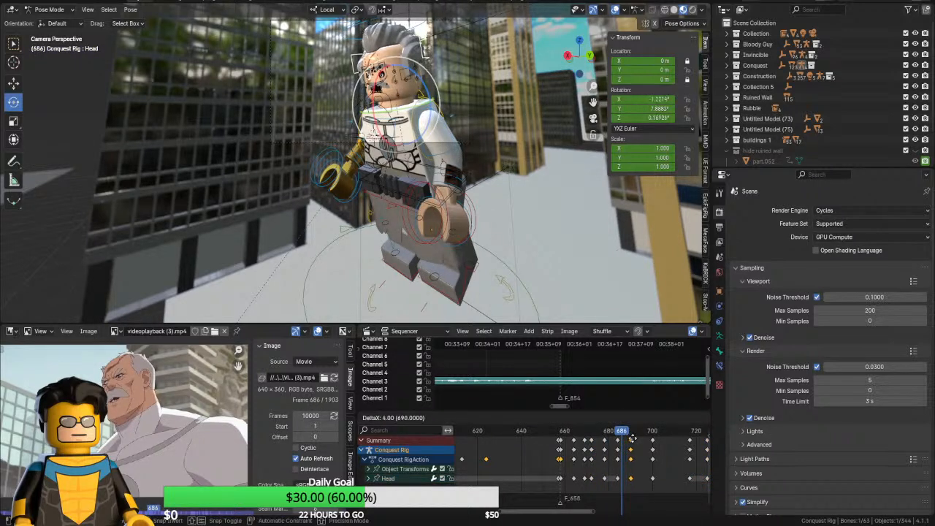
click(632, 438)
key(space)
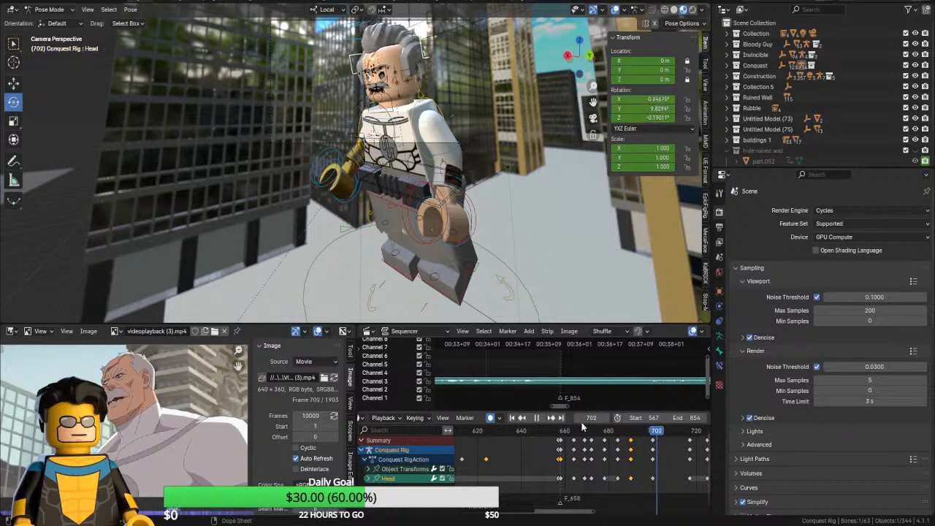
key(space)
Save the animation file and switch the viewport to wireframe shading
key(F4)
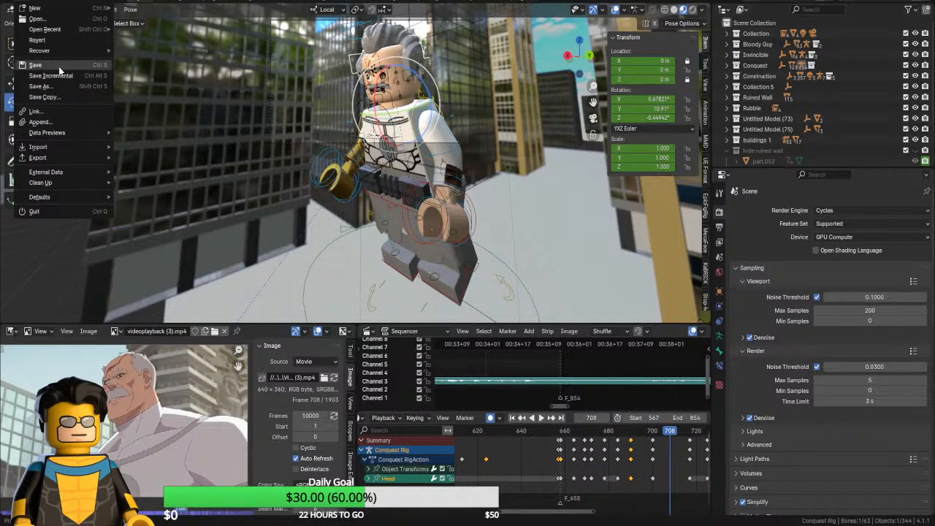
click(35, 65)
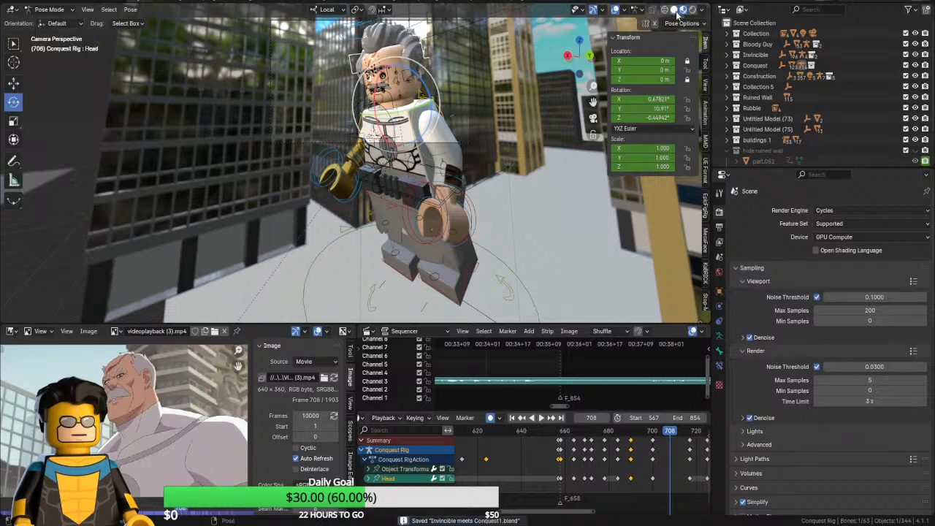
click(665, 10)
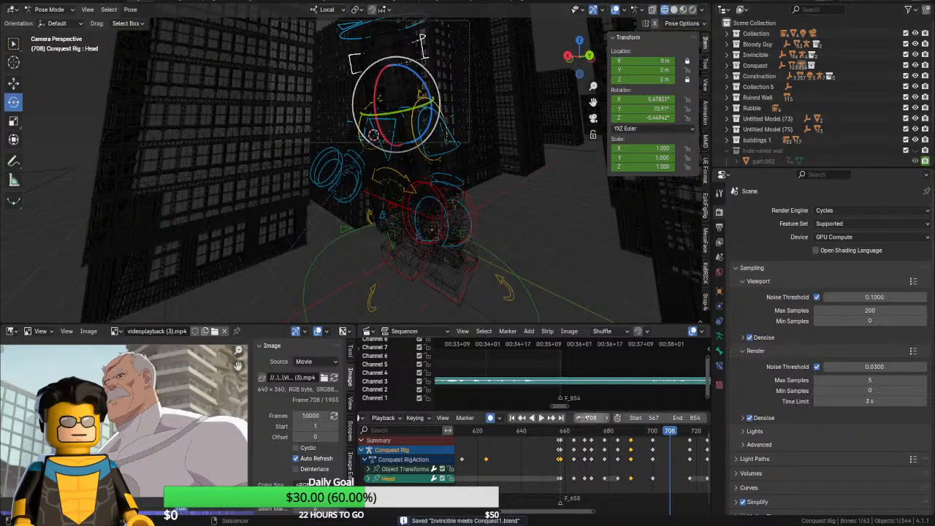
Replay the head motion and rotate Conquest's Head bone to about -1.15° on X at frame 695
click(575, 434)
key(space)
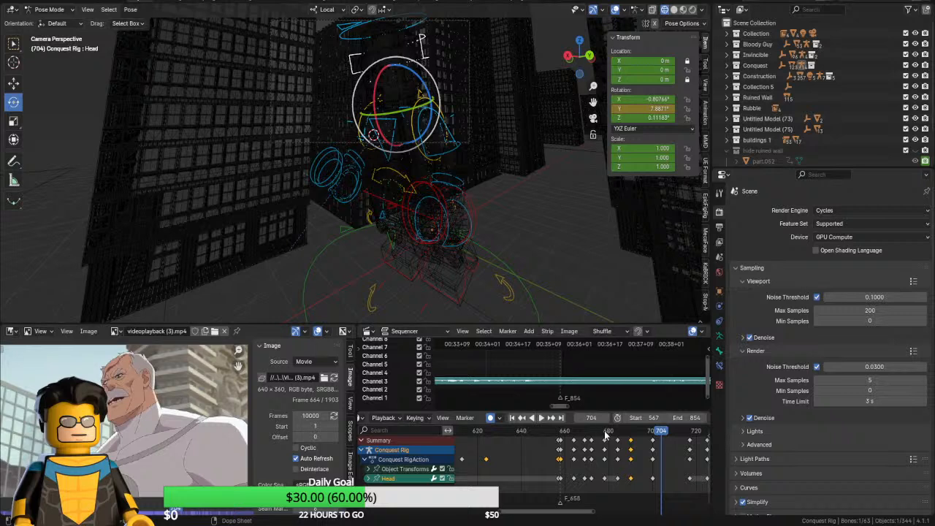
drag(606, 436, 633, 437)
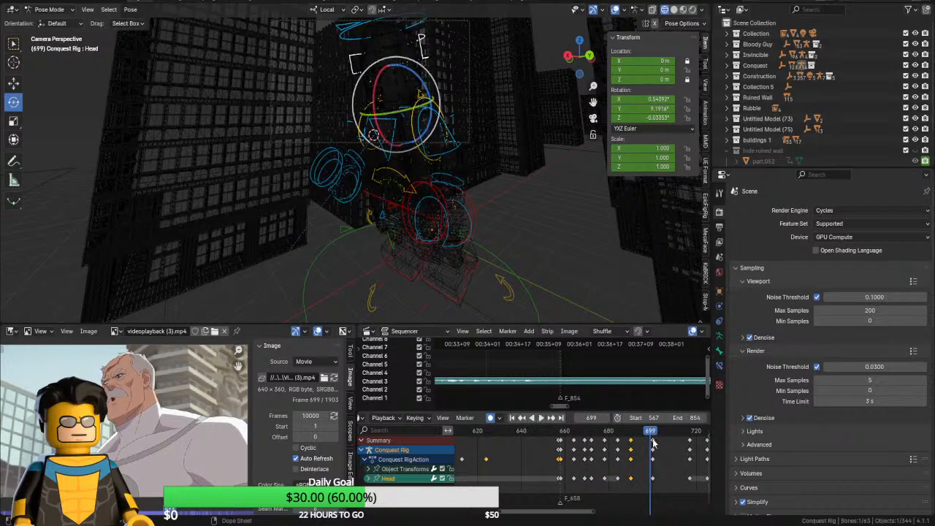
key(space)
drag(653, 432, 643, 433)
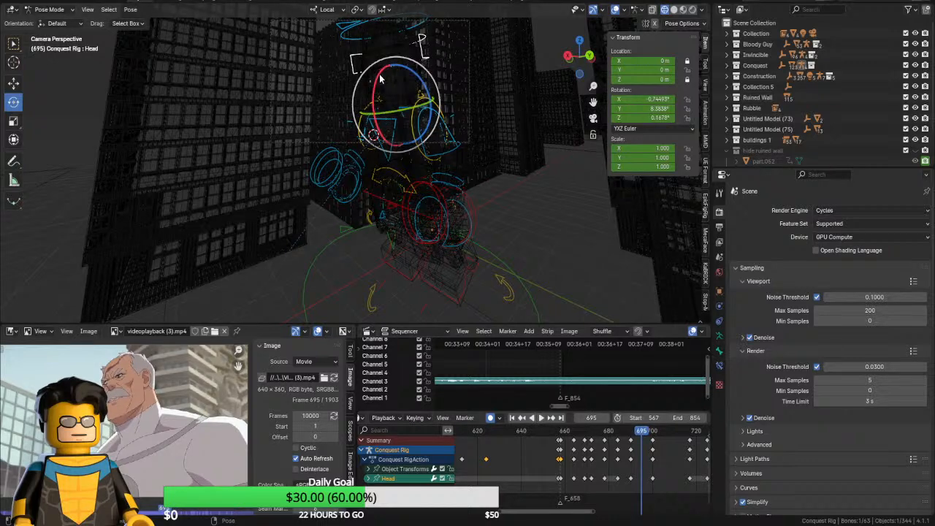
drag(380, 77, 380, 78)
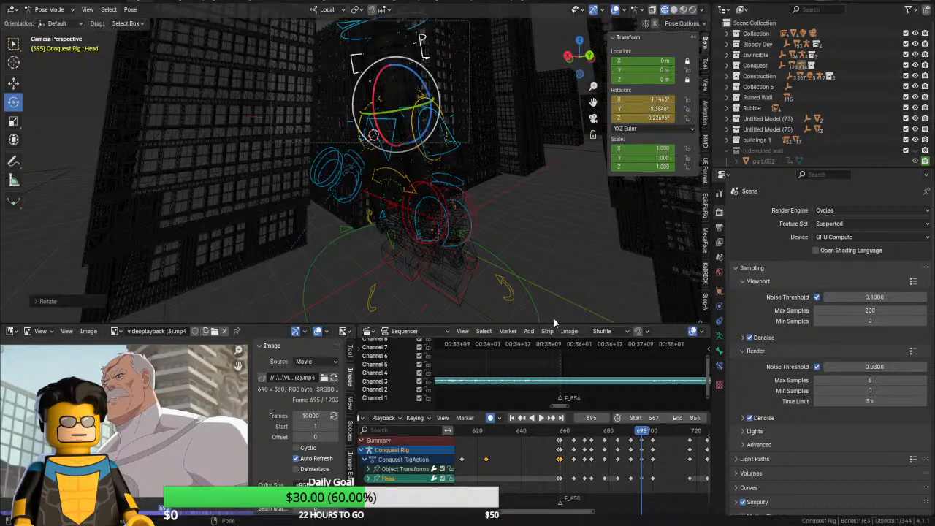
Move the head keyframe at frame 700 eight frames later to about frame 708 and replay Conquest's head motion
click(625, 432)
key(space)
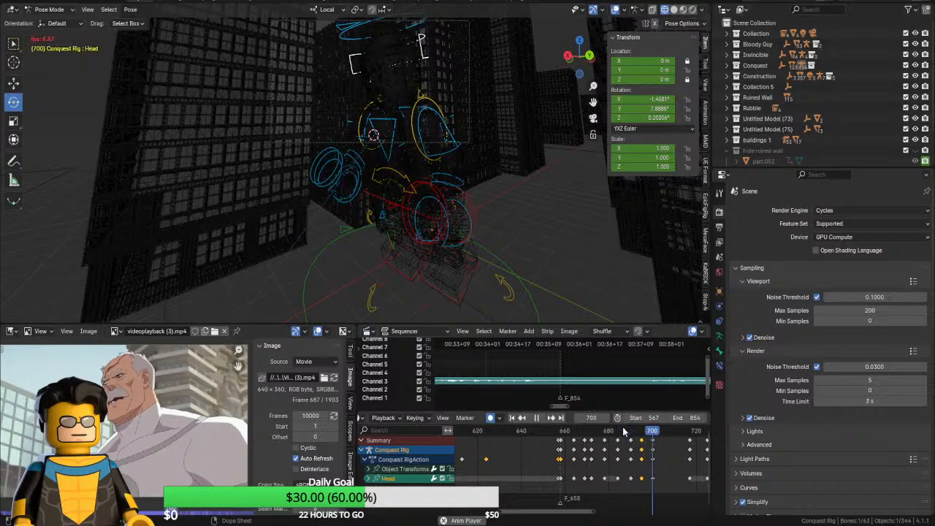
key(space)
key(g)
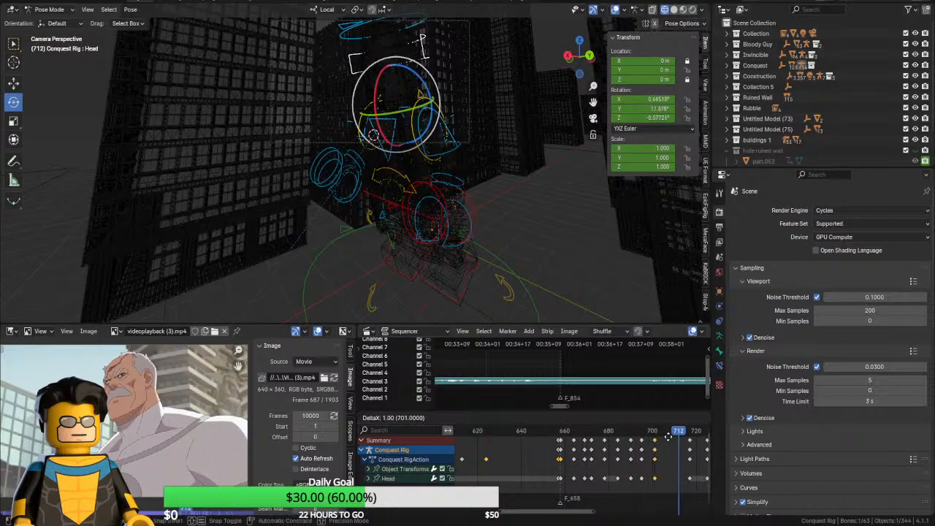
click(649, 437)
key(space)
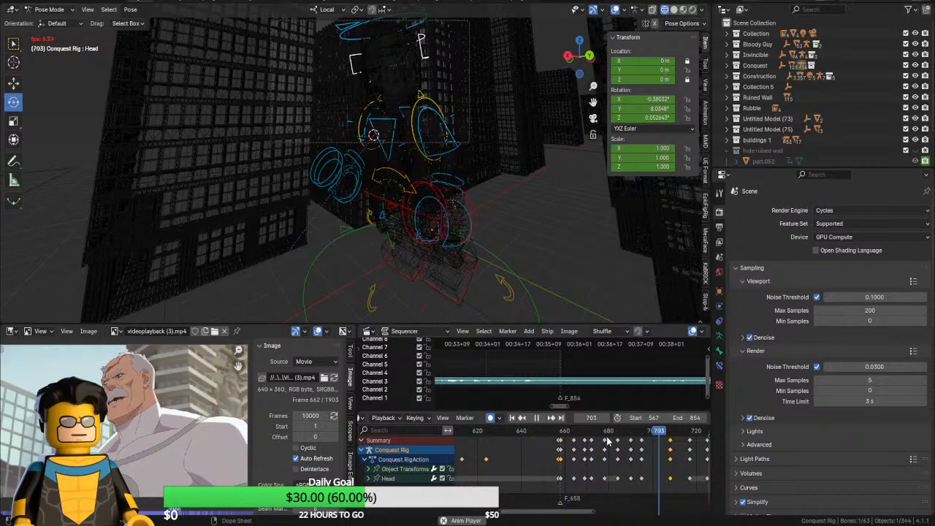
key(space)
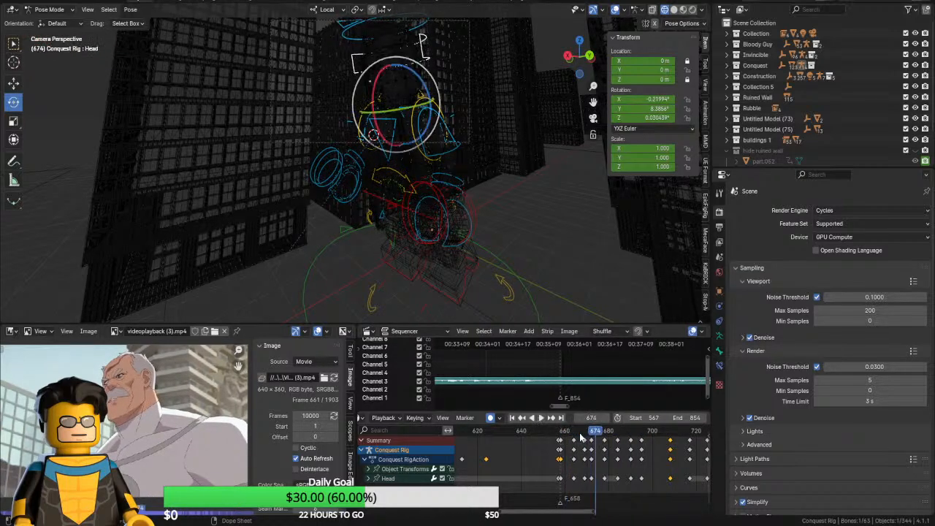
key(space)
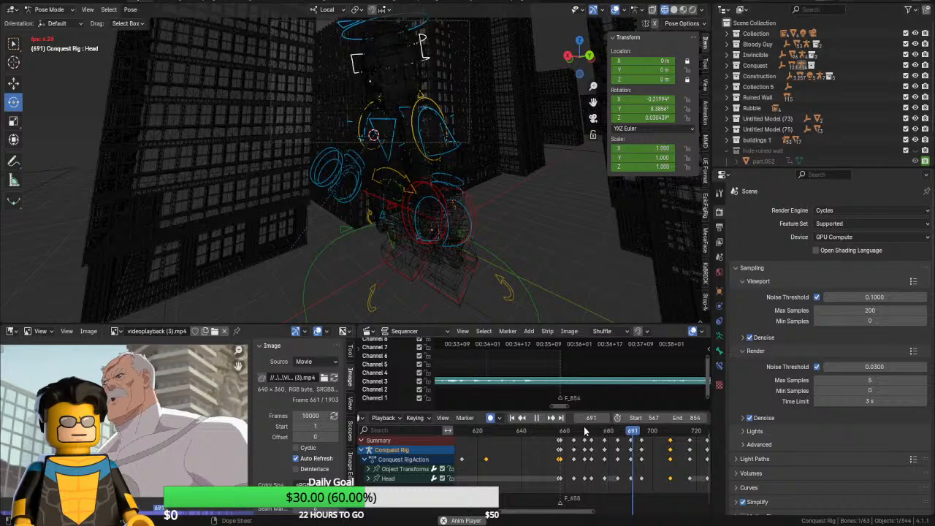
key(space)
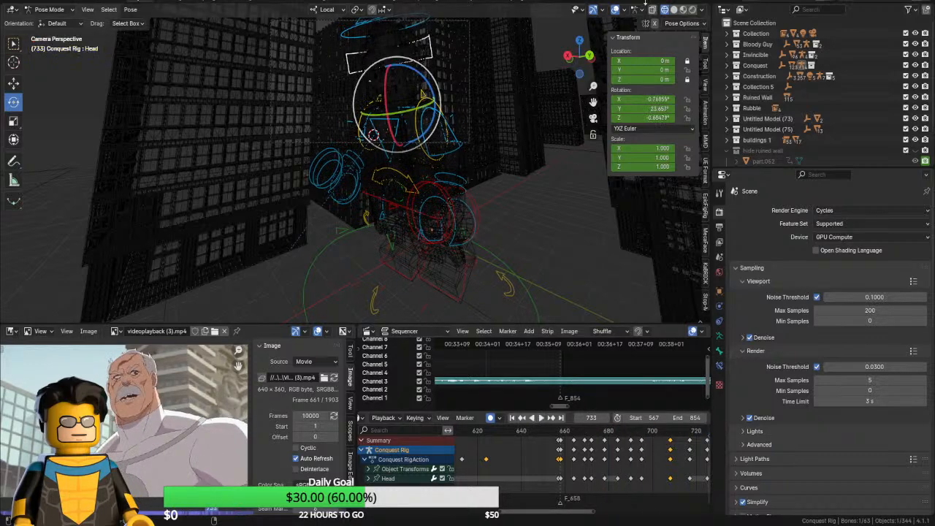
Switch the viewport to solid shading and play Conquest's animation from frame 659
click(674, 10)
key(space)
key(space)
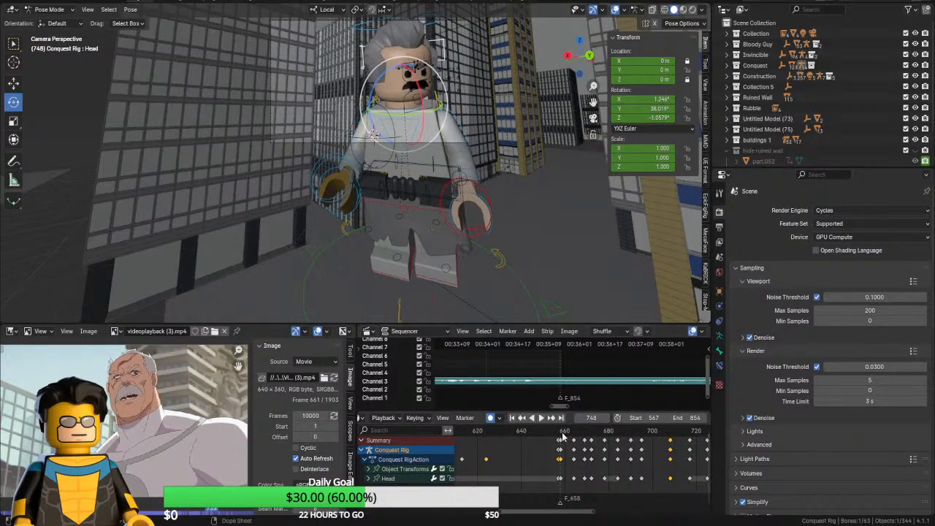
click(563, 432)
key(space)
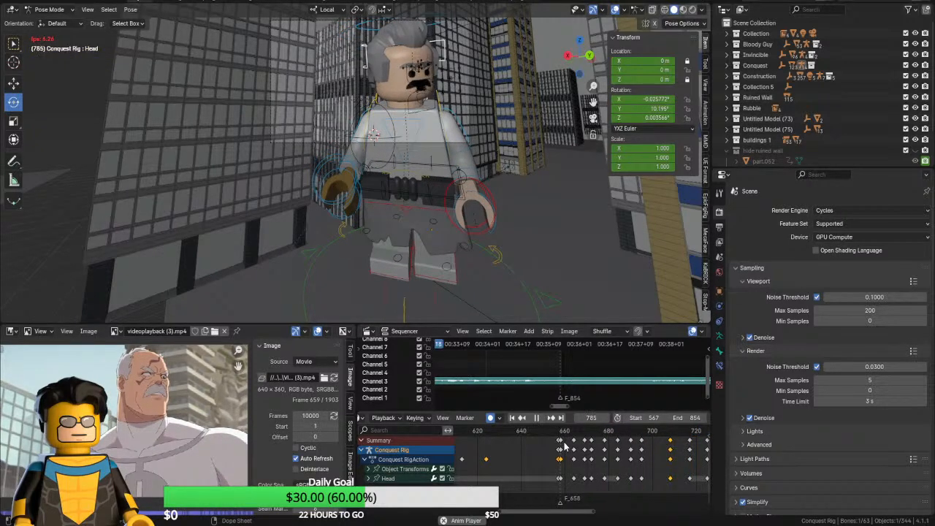
key(space)
middle_drag(601, 446, 442, 447)
key(space)
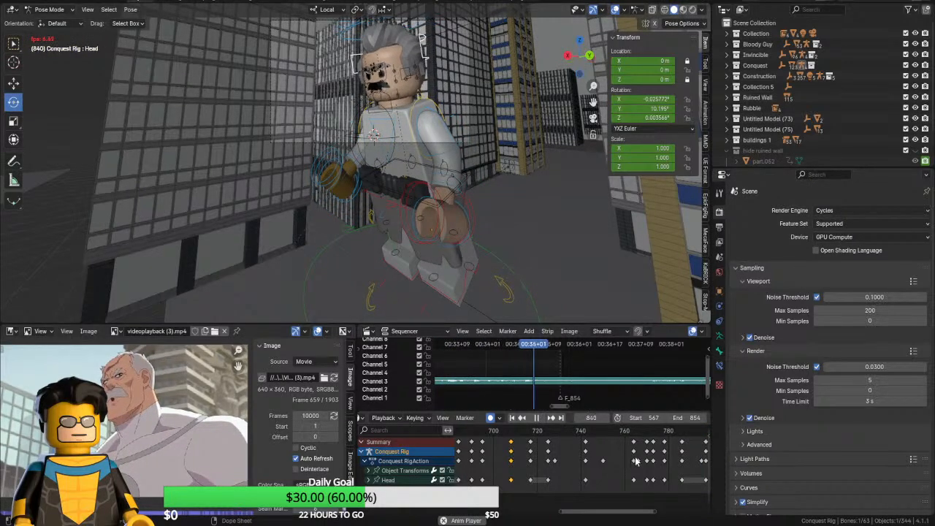
Check the cut to the next shot at frame 854 and step back to frame 853
middle_drag(514, 456, 621, 455)
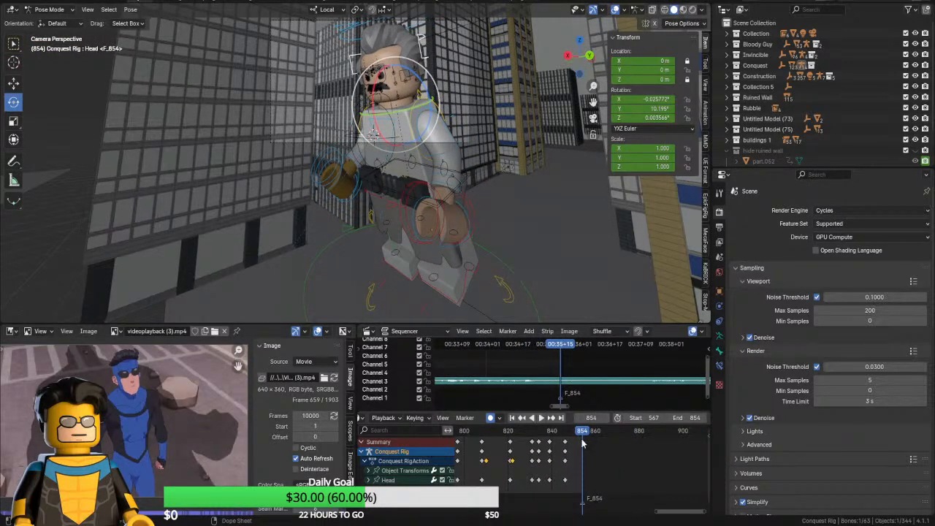
key(space)
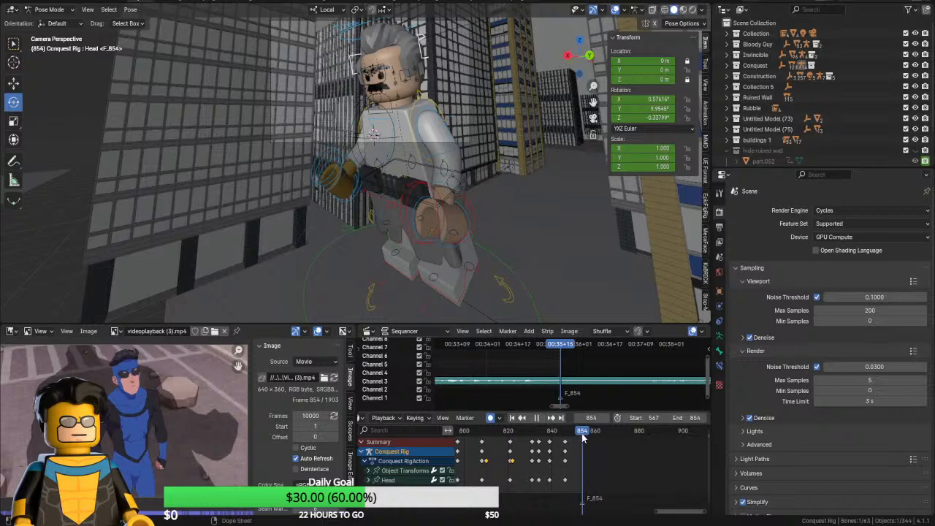
key(space)
key(Left)
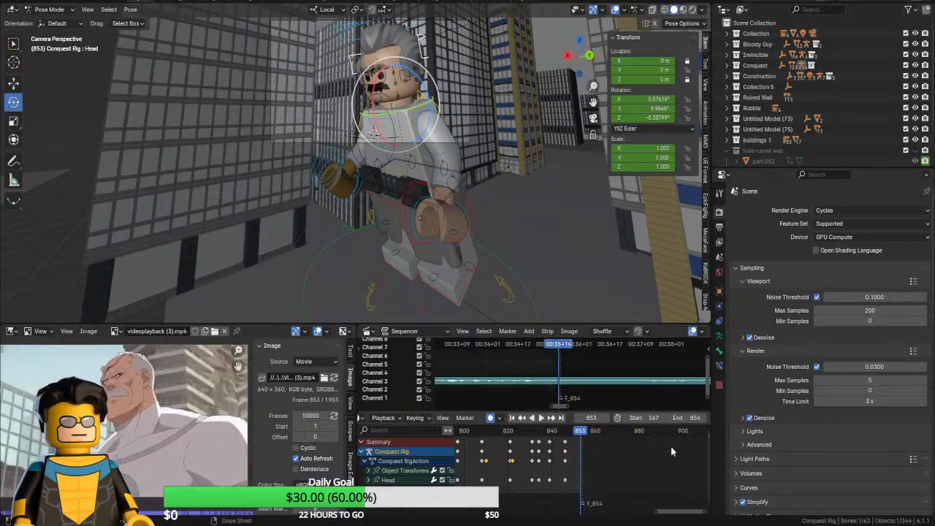
Select the camera in Object Mode, keyframe its transforms at frame 853, and advance to frame 854
click(48, 9)
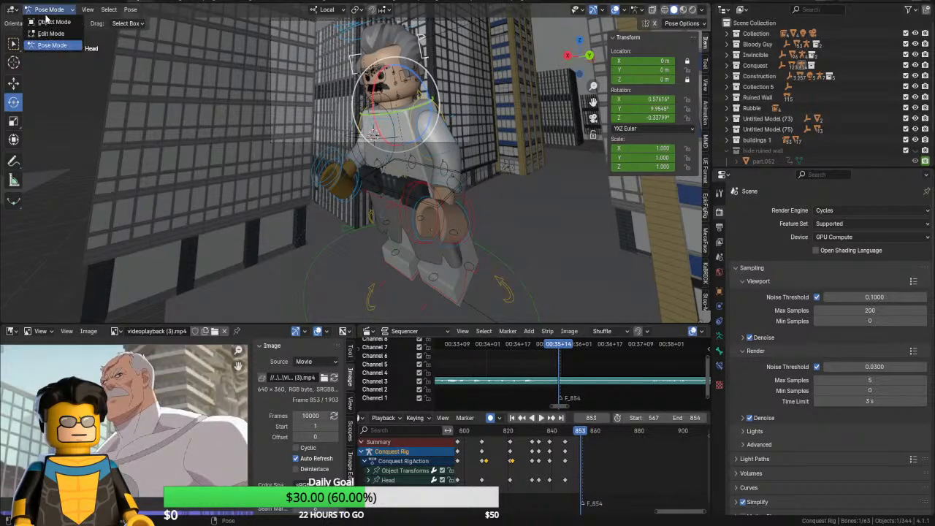
click(43, 28)
click(305, 144)
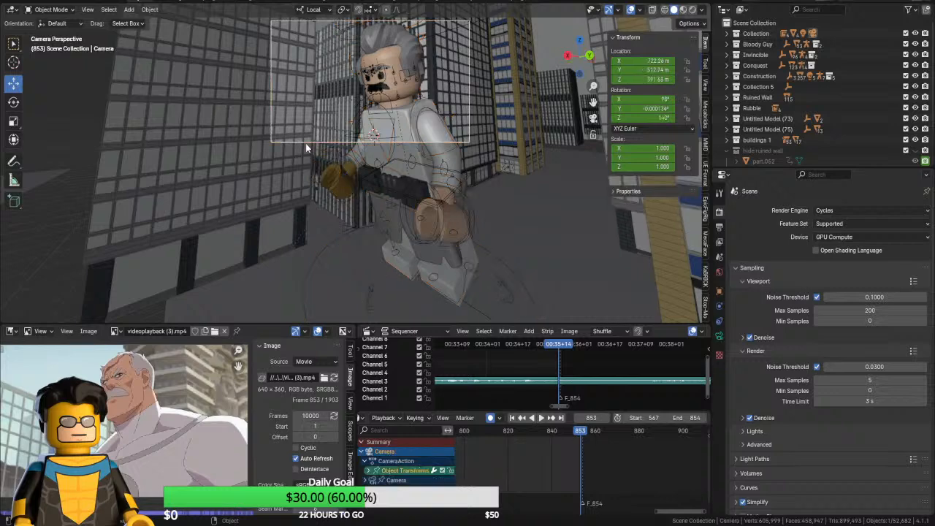
key(Right)
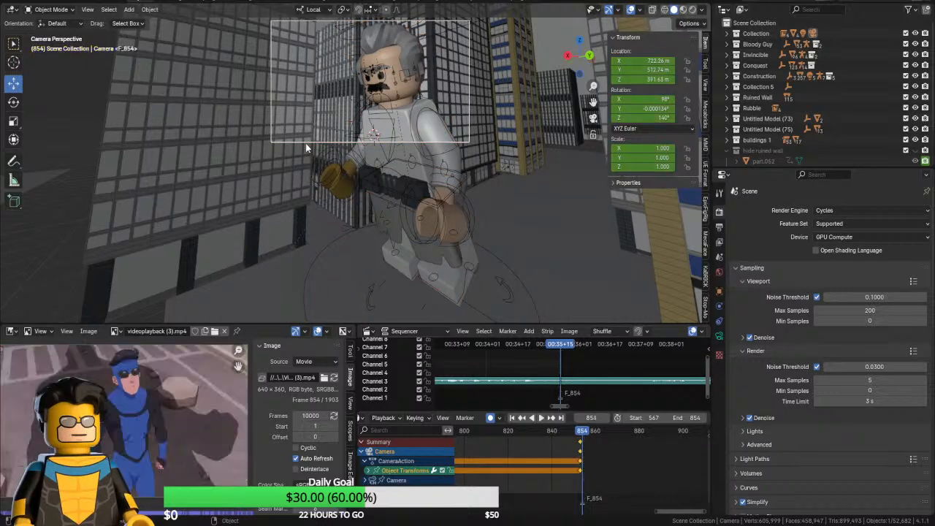
Lock the camera to the view and reframe it at frame 854 on the blue-suited Invincible standing on the road
click(706, 85)
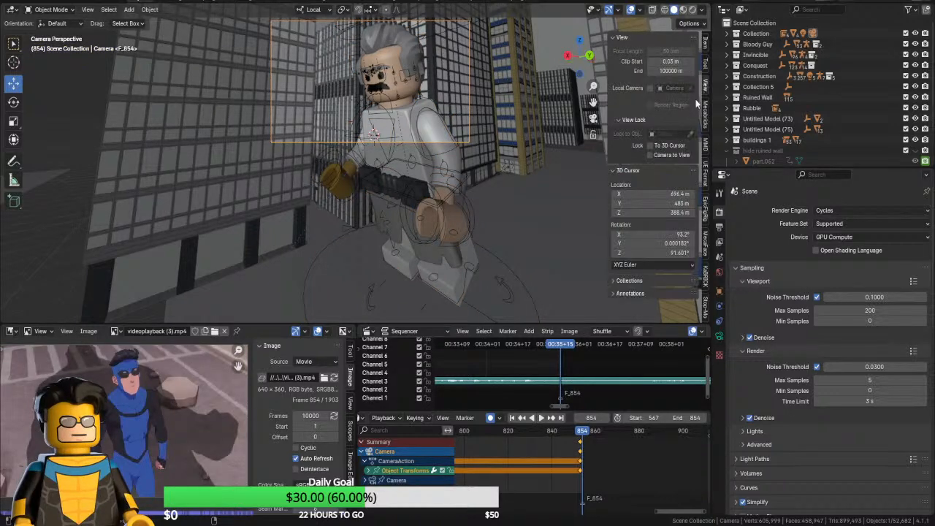
click(650, 155)
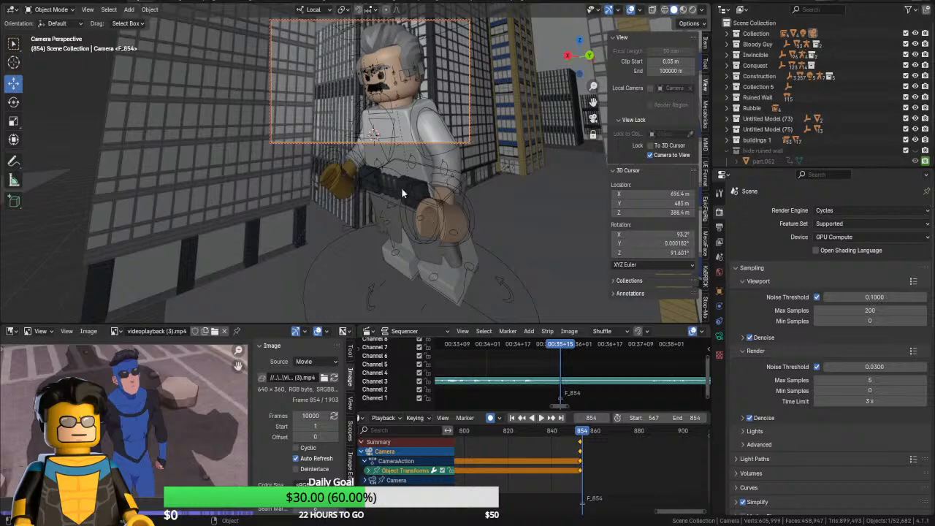
middle_drag(403, 187, 273, 215)
scroll(274, 214, down, 1)
shift+middle_drag(332, 220, 368, 105)
scroll(448, 100, up, 2)
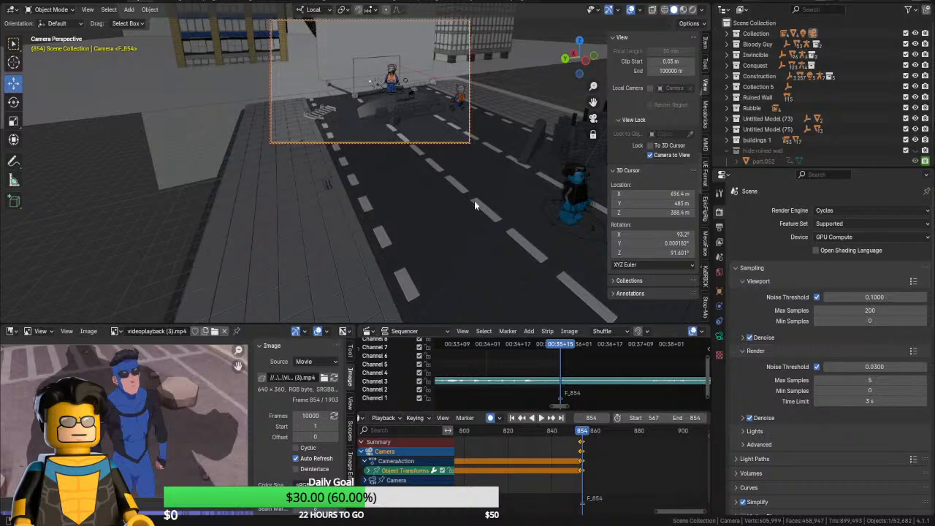
shift+middle_drag(474, 200, 433, 183)
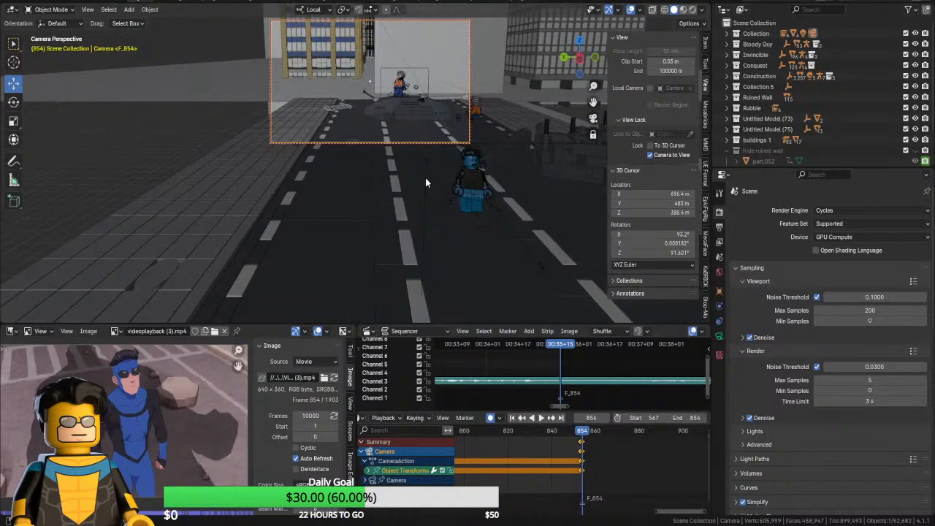
middle_drag(426, 183, 375, 113)
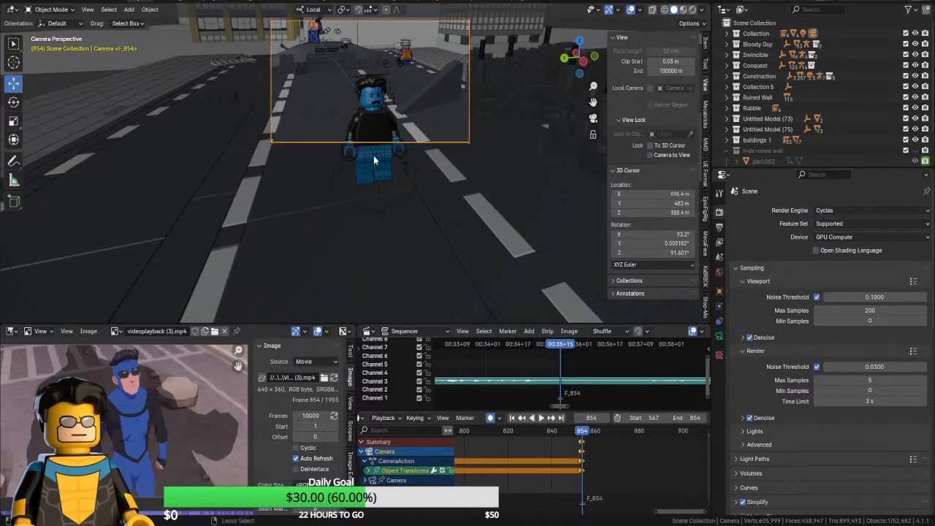
ctrl+middle_drag(373, 156, 371, 176)
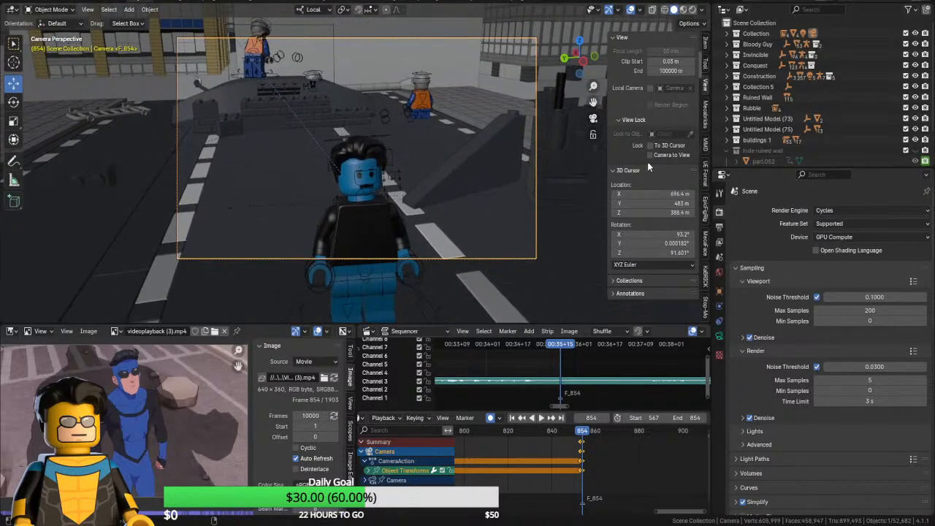
click(649, 156)
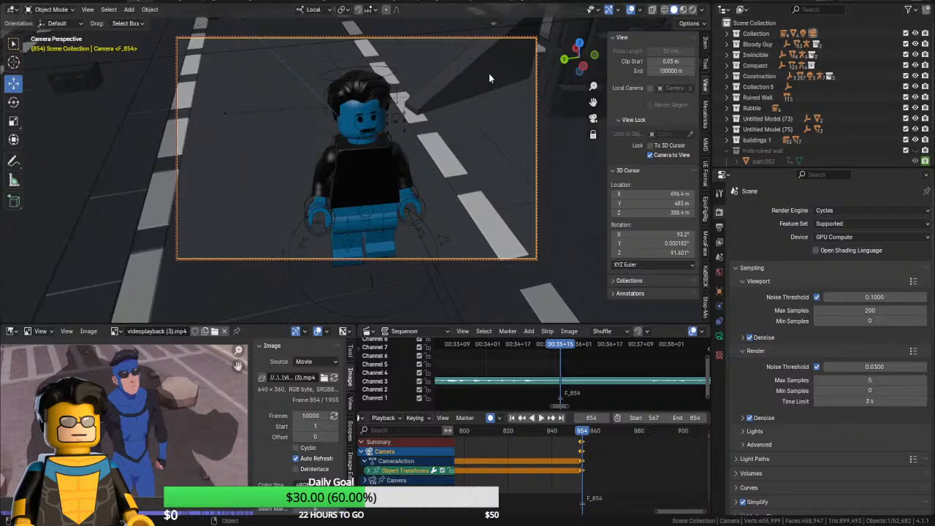
Enter Pose Mode on the Invincible Blue Suit Rig, keyframe its bones at frame 853, and return to frame 854
click(368, 184)
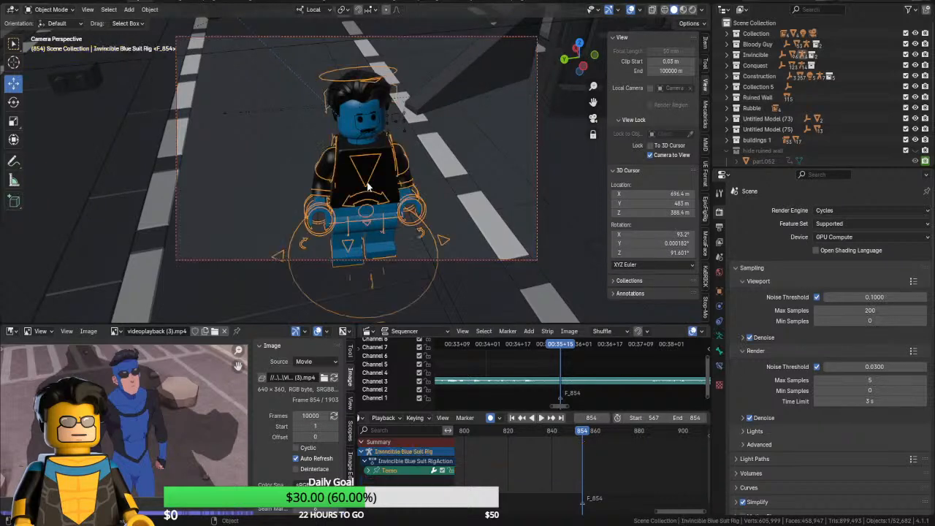
click(52, 9)
click(51, 45)
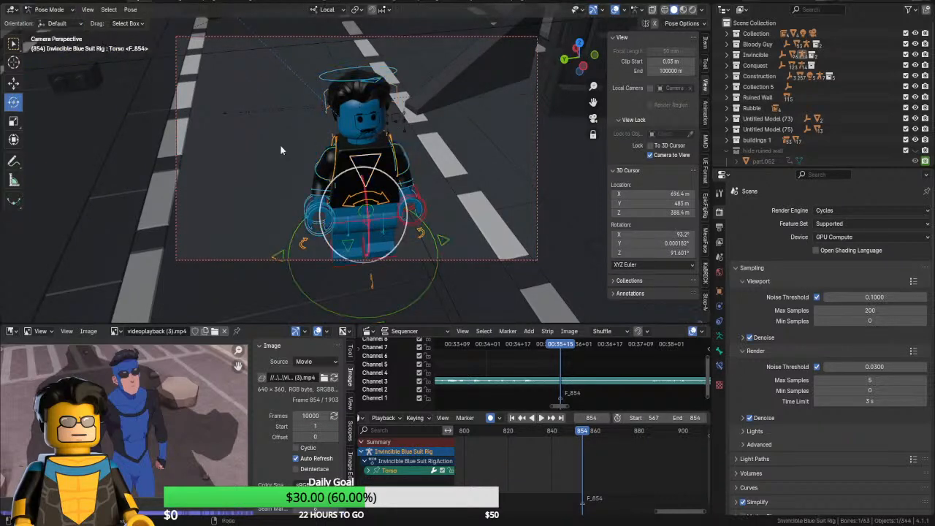
key(Left)
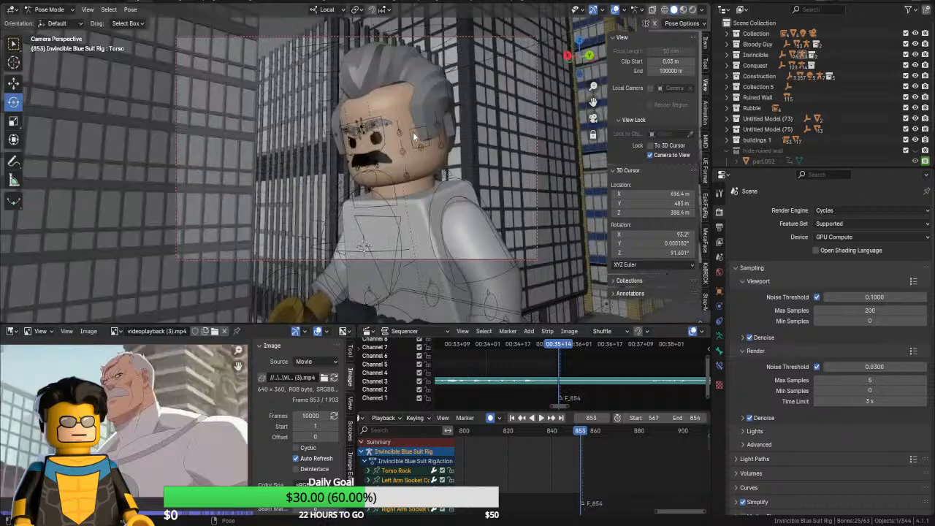
key(Right)
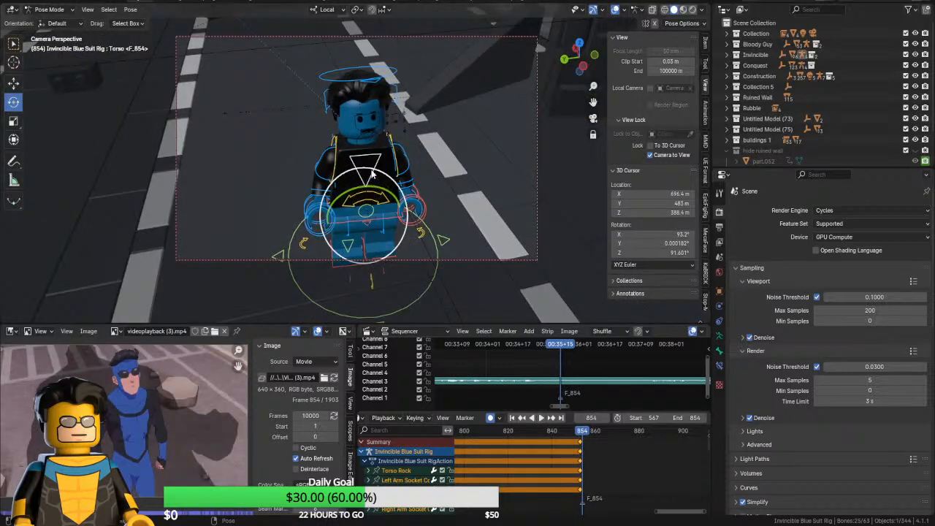
Rotate Invincible's Torso bone on its local X axis at frame 854 and switch the viewport to material preview shading
click(368, 192)
key(r)
key(x)
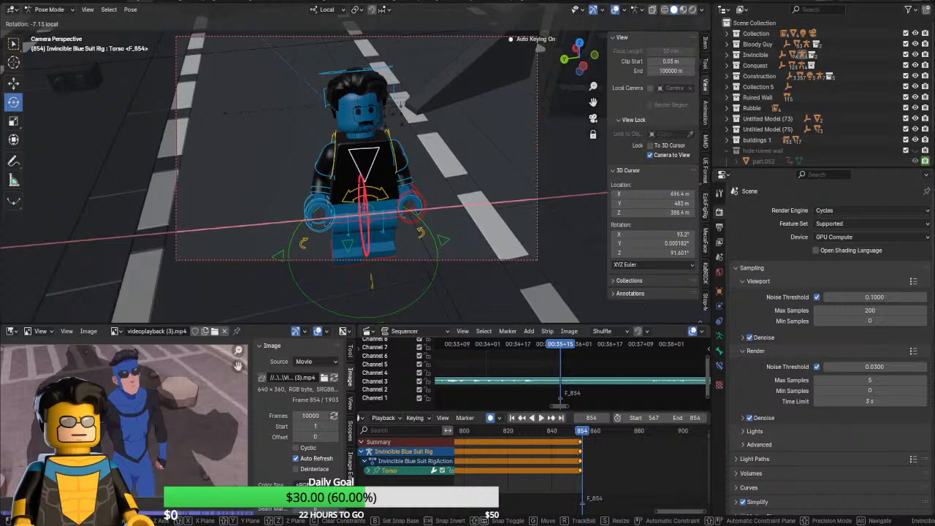
click(399, 129)
click(691, 10)
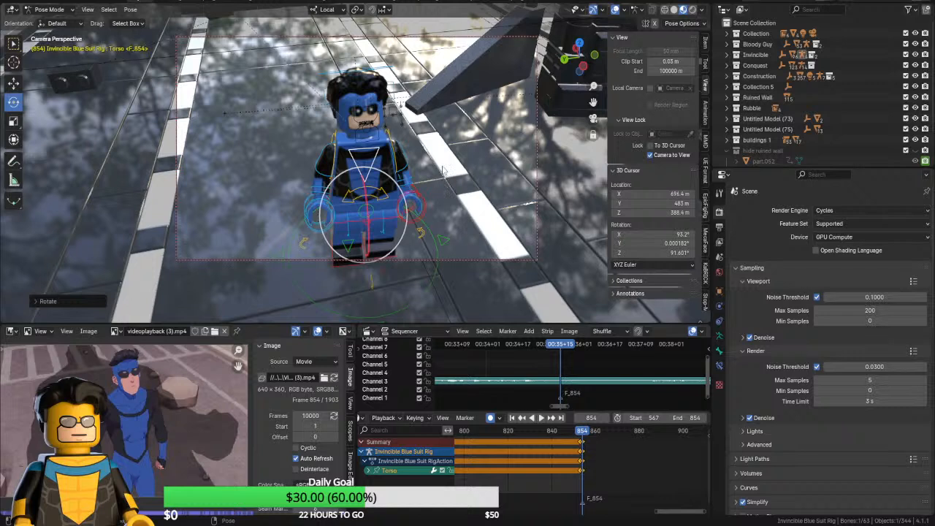
Review Invincible's reference footage from frame 854 through about frame 914 and return to frame 854
key(Right)
key(Right)
key(Right)
key(Right)
key(Right)
key(Right)
key(Right)
key(Right)
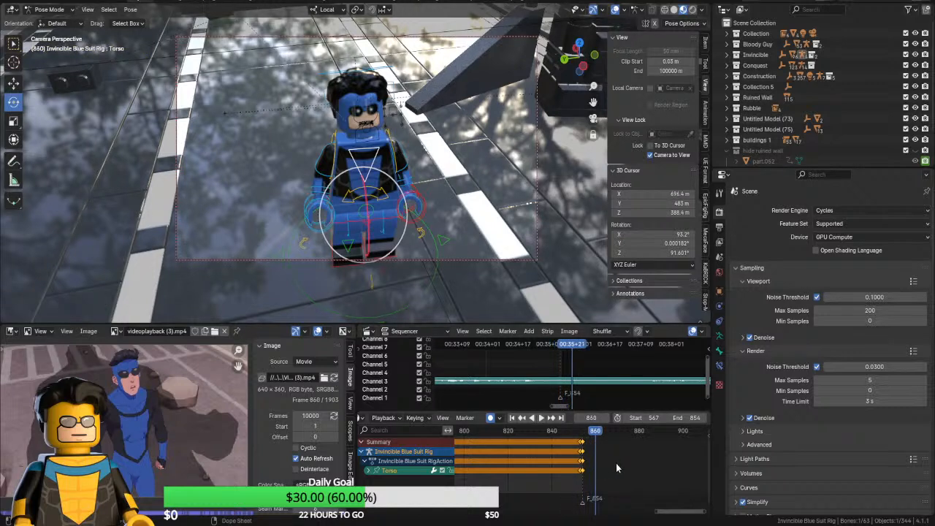
middle_drag(623, 462, 516, 455)
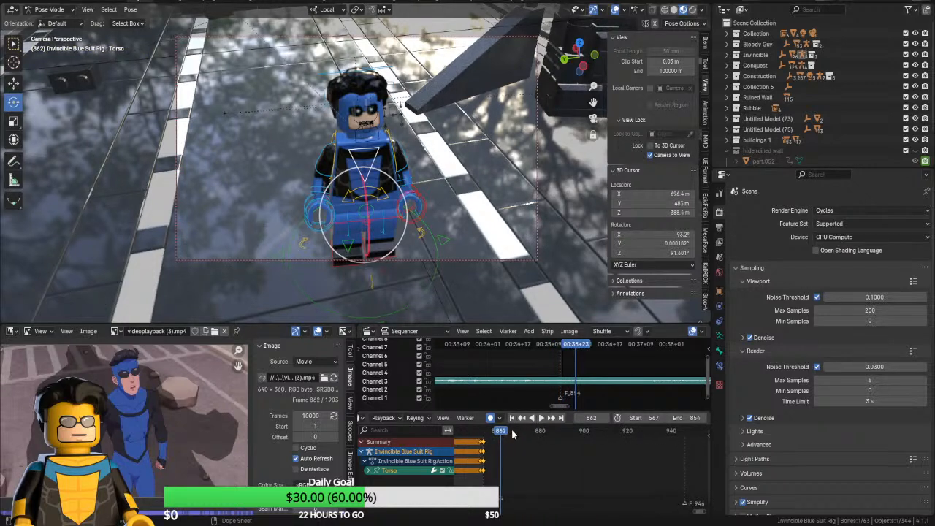
key(space)
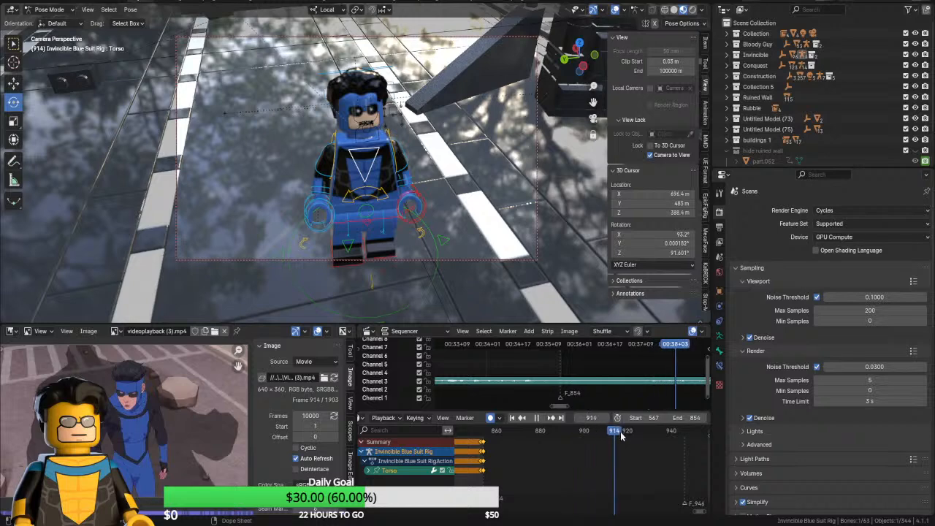
drag(621, 433, 484, 432)
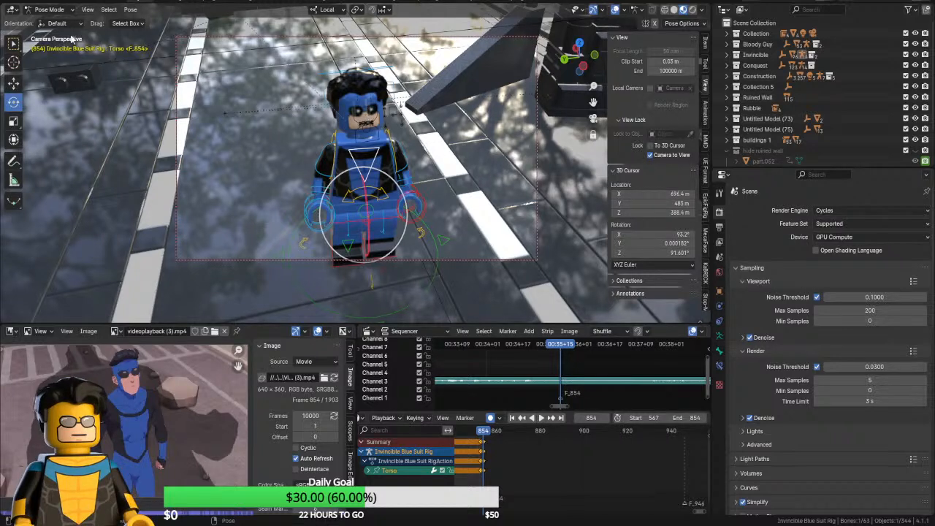
Return to Object Mode, leave the camera view, and place the 3D cursor on the back of Invincible's head
key(ctrl+Tab)
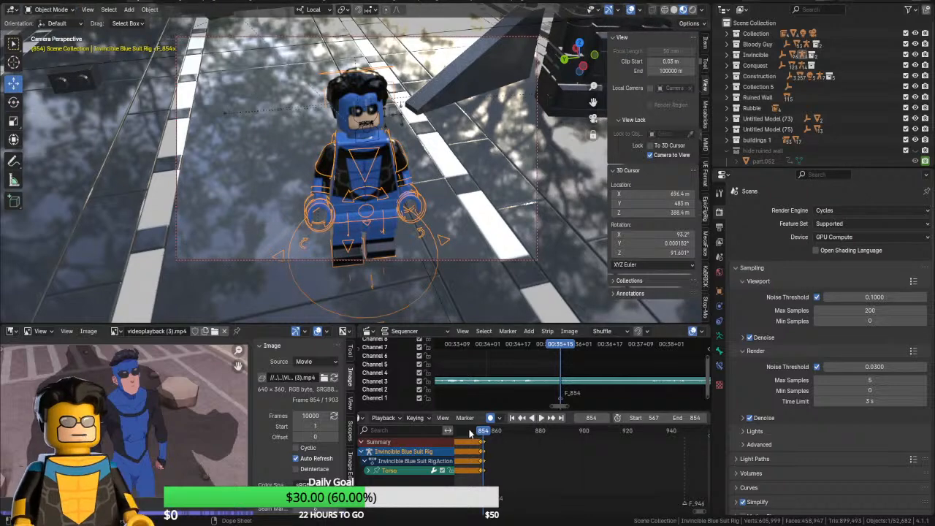
key(KP_0)
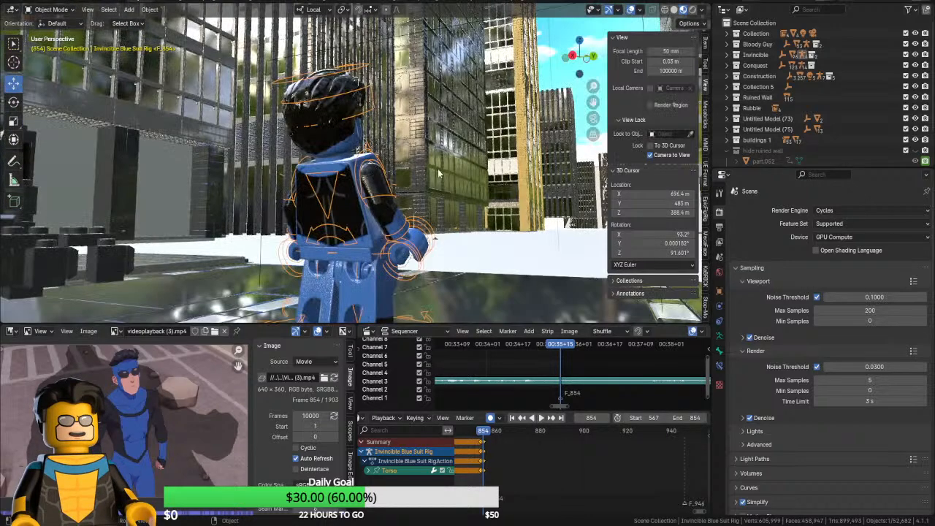
click(17, 64)
click(424, 212)
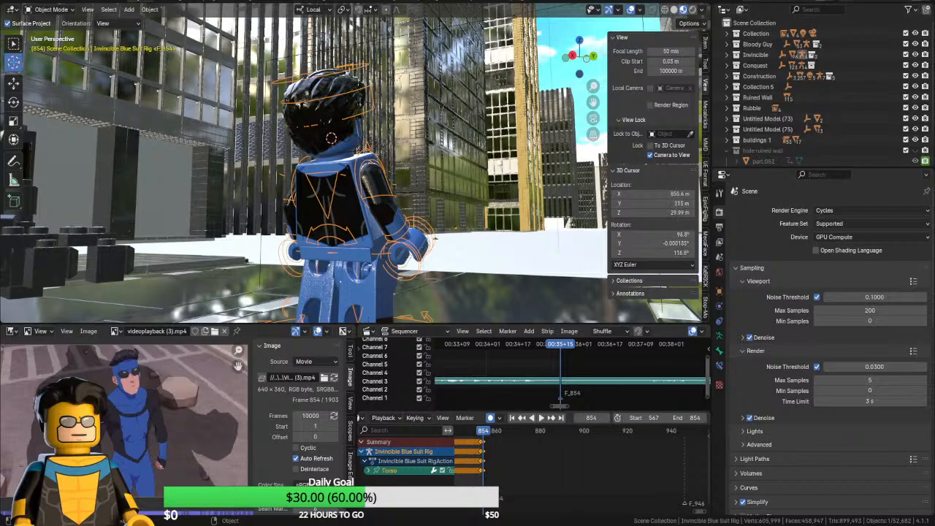
Find Conquest standing among the buildings and select the Empty at his neck
scroll(221, 246, up, 4)
shift+middle_drag(424, 212, 413, 309)
scroll(222, 246, up, 3)
scroll(442, 283, down, 2)
scroll(443, 283, down, 2)
scroll(443, 283, up, 2)
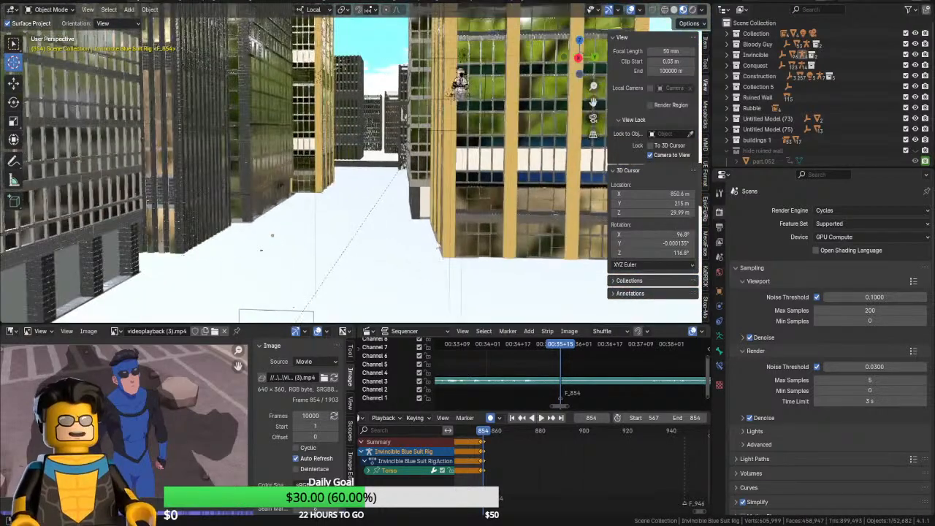
shift+middle_drag(459, 64, 391, 80)
scroll(361, 180, up, 4)
scroll(391, 80, down, 1)
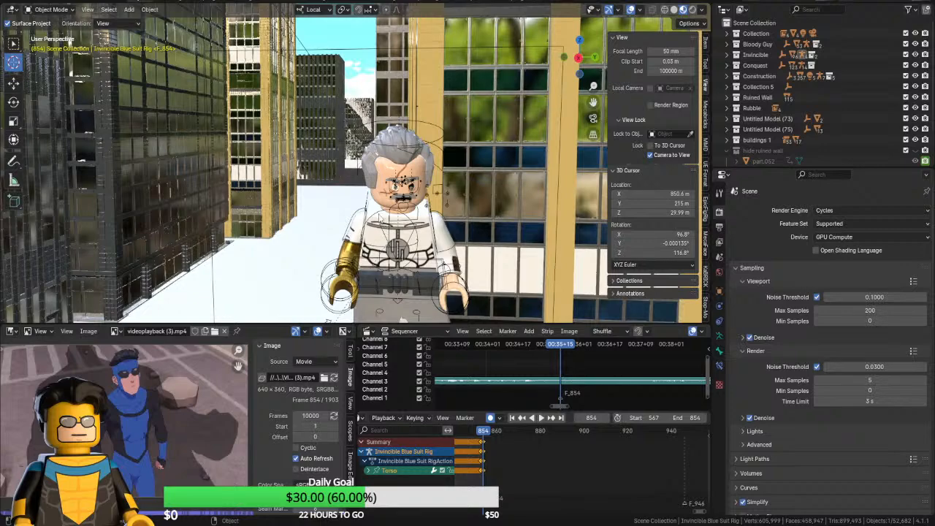
click(381, 218)
click(369, 223)
Place the 3D cursor on blue-suited Invincible's head and snap the Empty to it
middle_drag(388, 234, 234, 272)
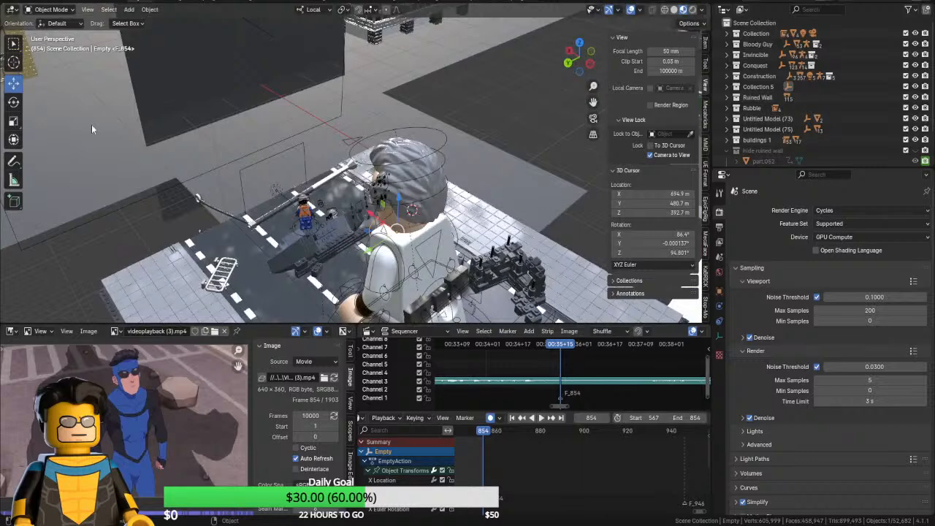
shift+middle_drag(310, 260, 338, 238)
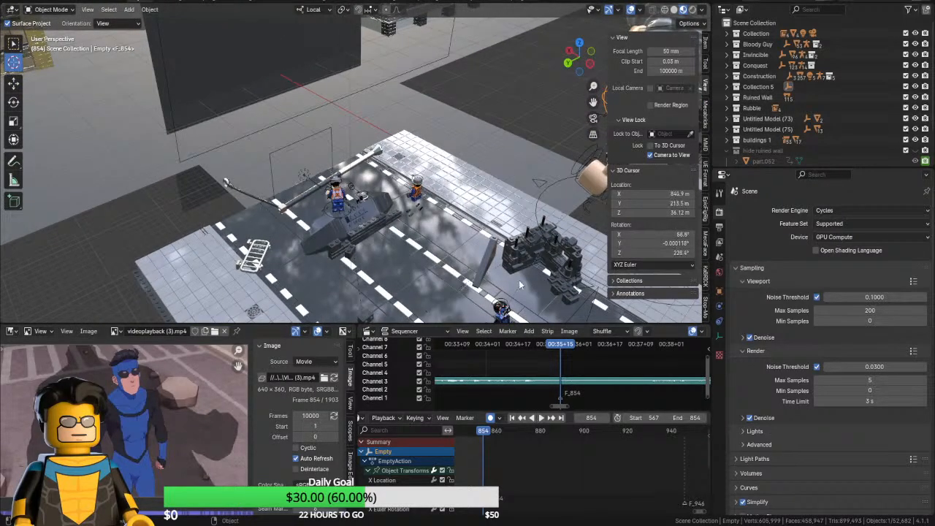
click(149, 9)
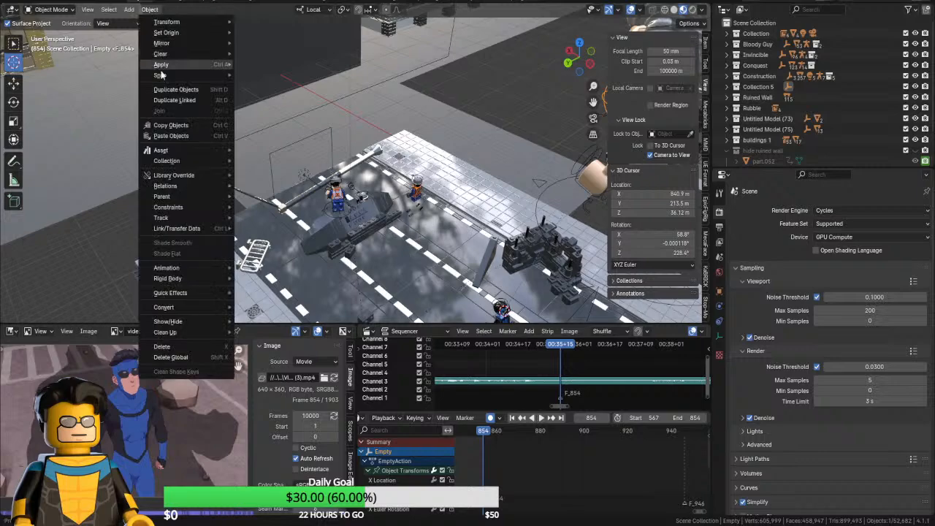
mouse_move(183, 59)
click(293, 87)
middle_drag(501, 302, 454, 279)
scroll(469, 219, up, 2)
scroll(464, 299, up, 4)
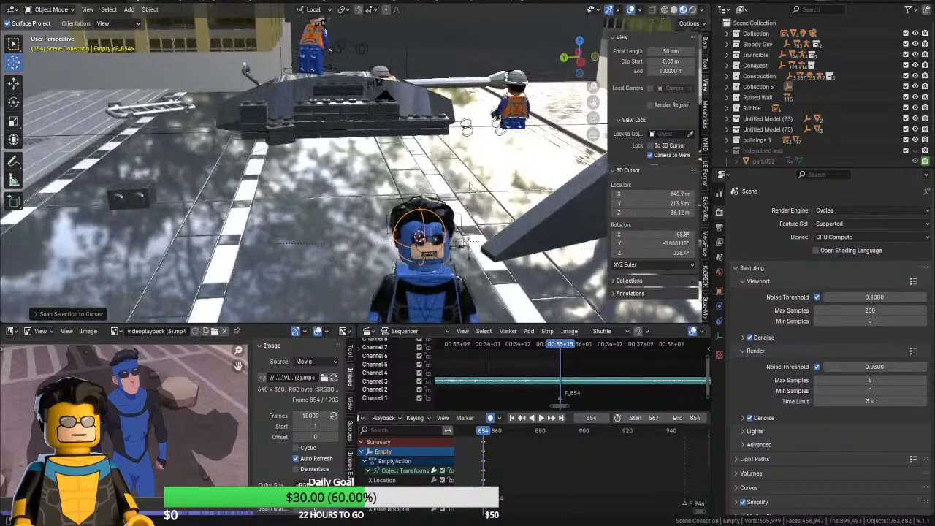
Move the Empty along its local axes to centre it within Invincible's head at frame 854
shift+middle_drag(463, 241, 155, 166)
scroll(155, 165, up, 4)
scroll(156, 168, down, 1)
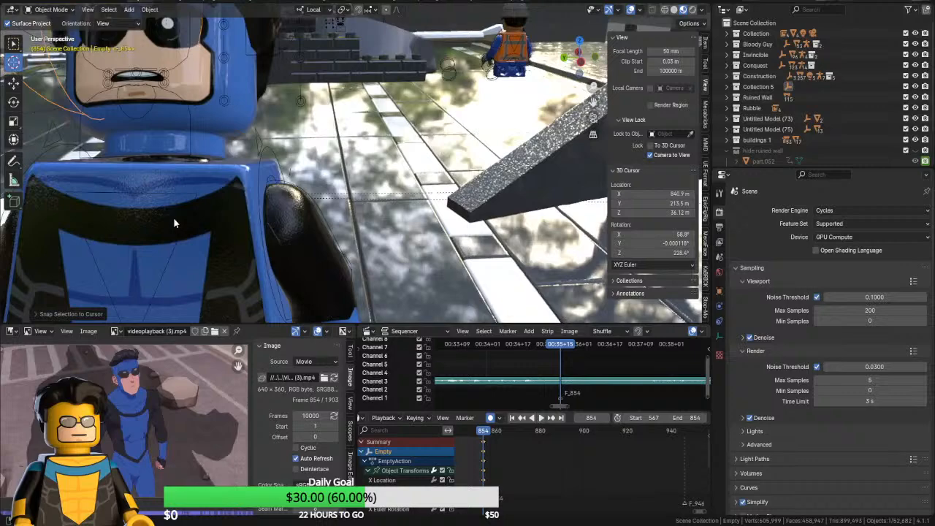
click(14, 84)
shift+middle_drag(97, 105, 236, 223)
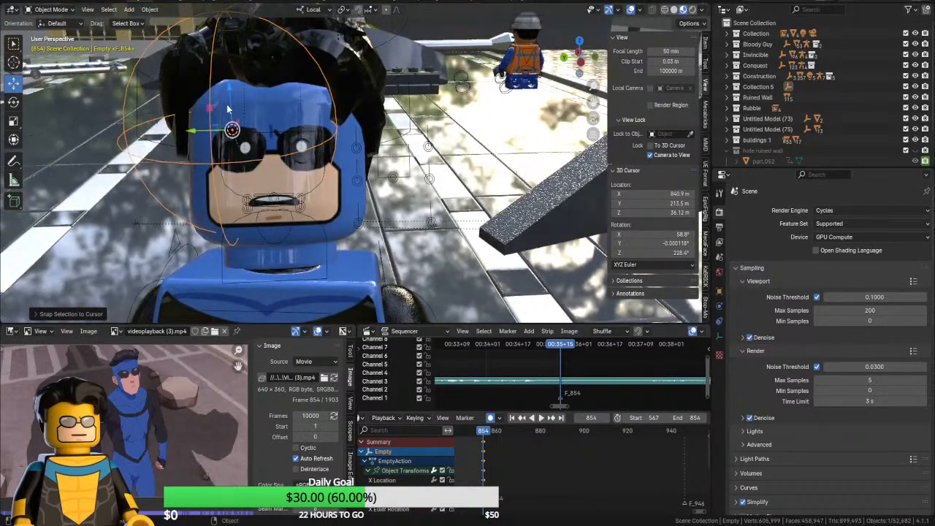
drag(229, 116, 261, 181)
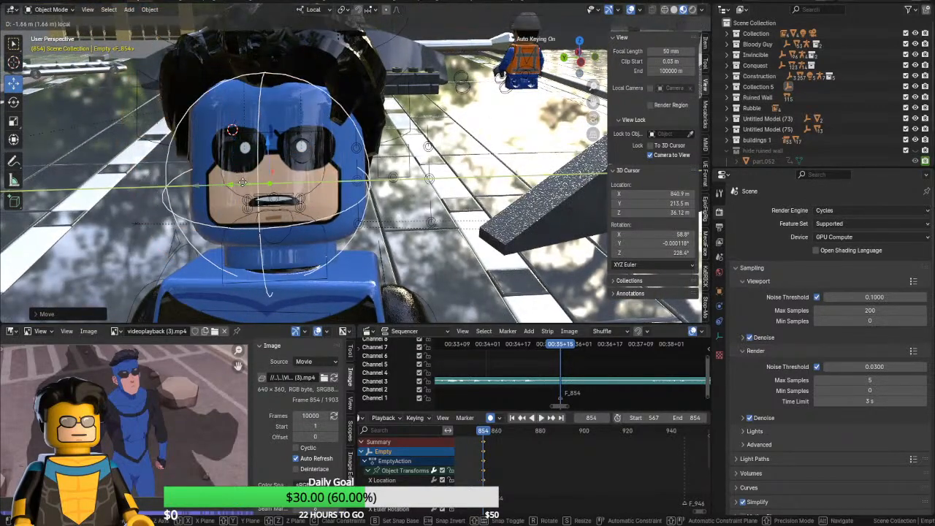
middle_drag(261, 181, 335, 195)
drag(229, 170, 157, 162)
Duplicate the Empty's frame 658 keyframes forward to frame 853, check the frames around the cut, and return to frame 854
middle_drag(596, 464, 671, 468)
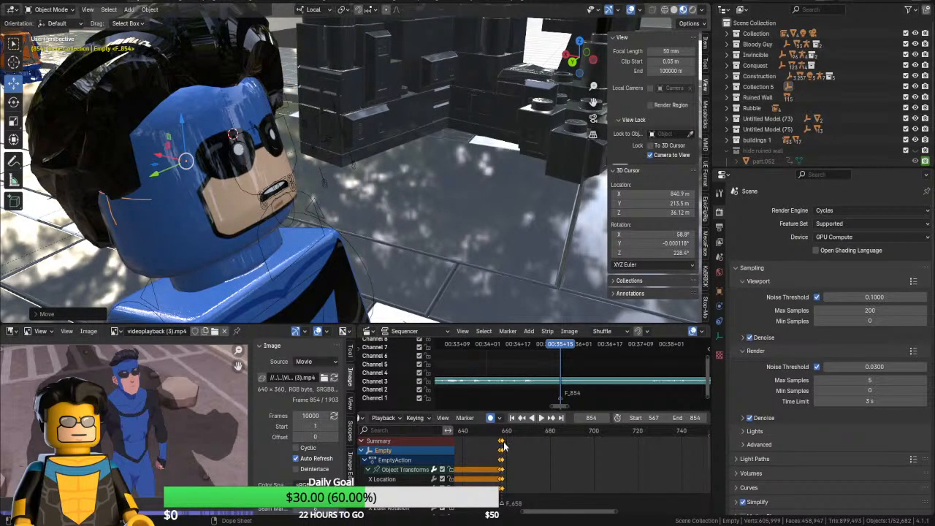
key(shift+d)
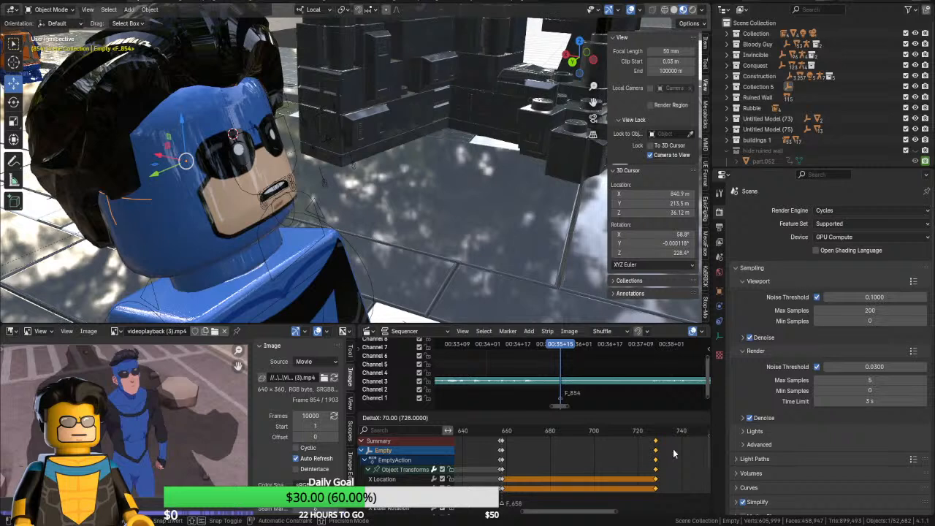
click(674, 454)
middle_drag(674, 453, 473, 455)
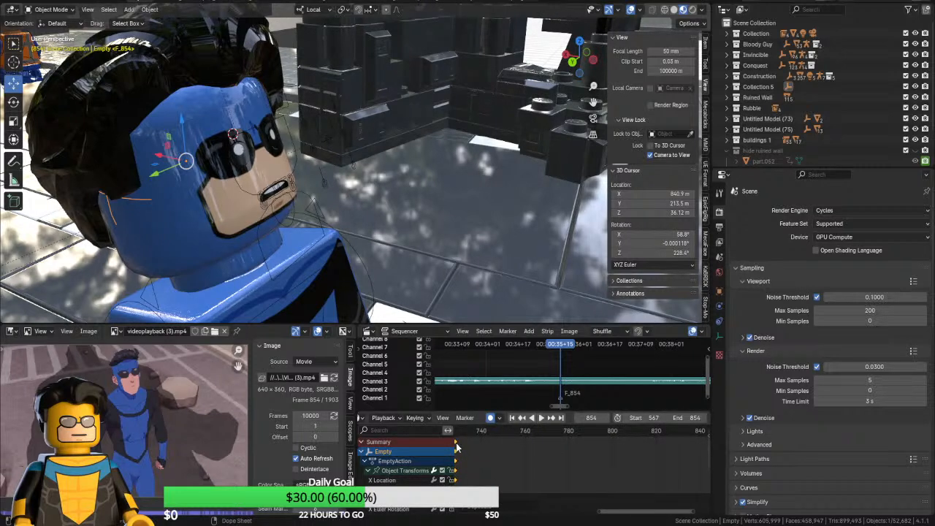
key(shift+d)
click(676, 449)
middle_drag(676, 448, 491, 454)
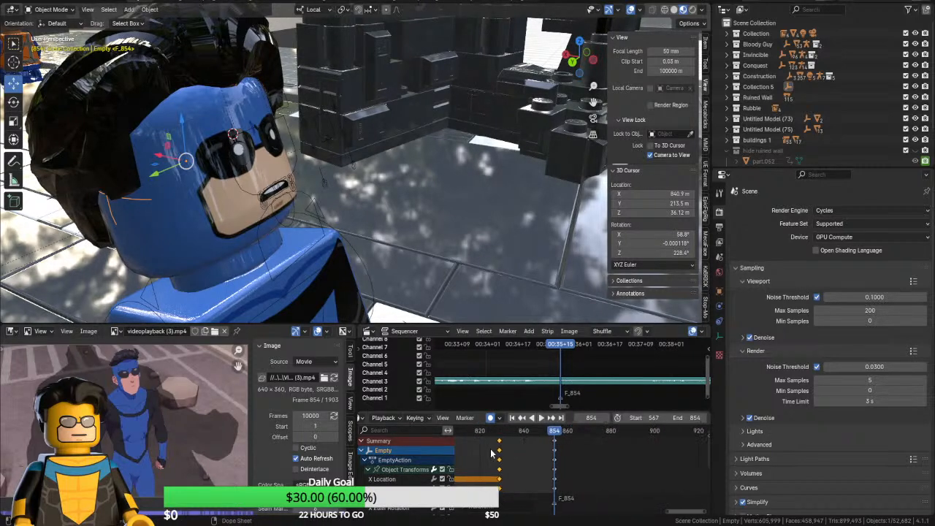
key(g)
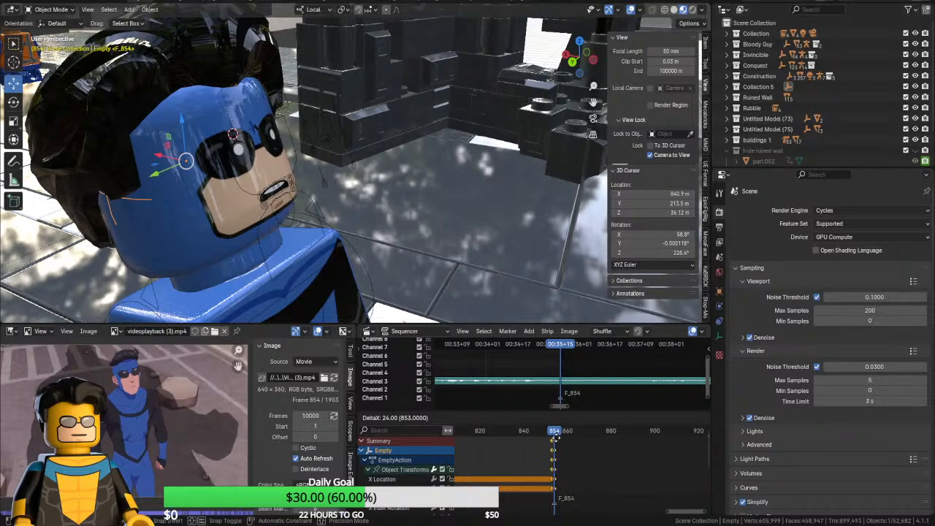
click(556, 441)
click(553, 433)
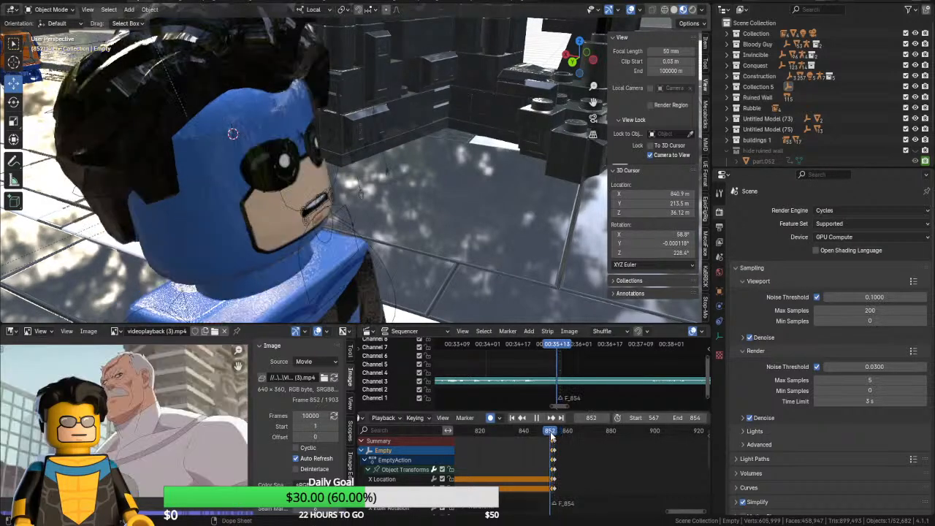
click(556, 434)
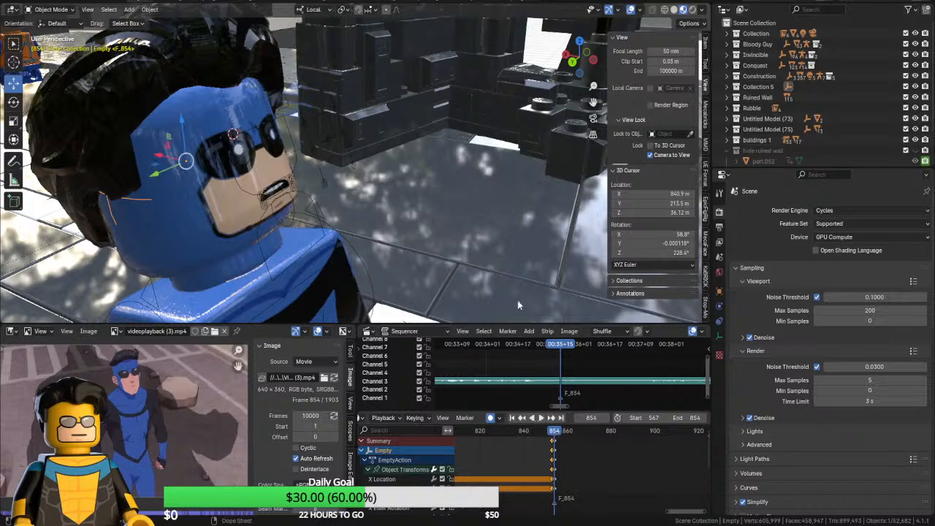
Return to the camera view, enter Pose Mode on Invincible's DeOne face rig, and unlock the camera from the view
key(KP_0)
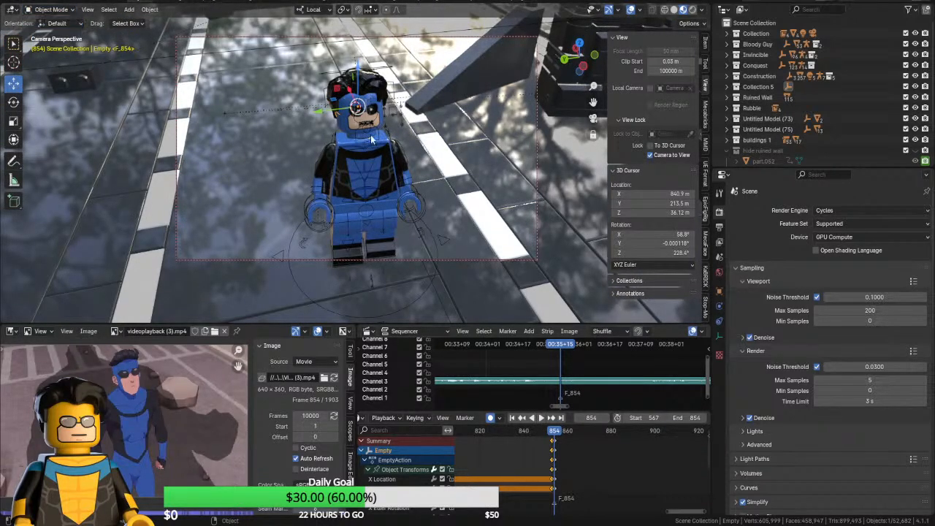
click(370, 126)
key(ctrl+Tab)
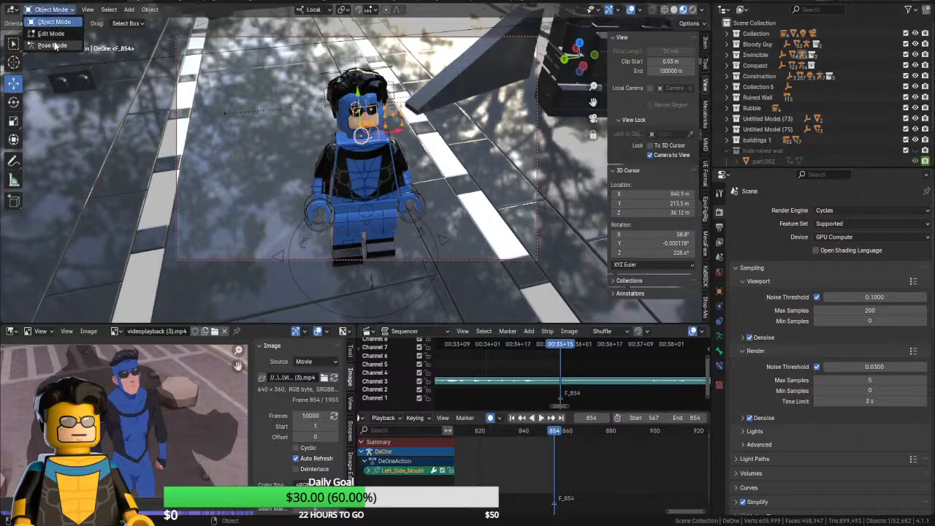
click(653, 156)
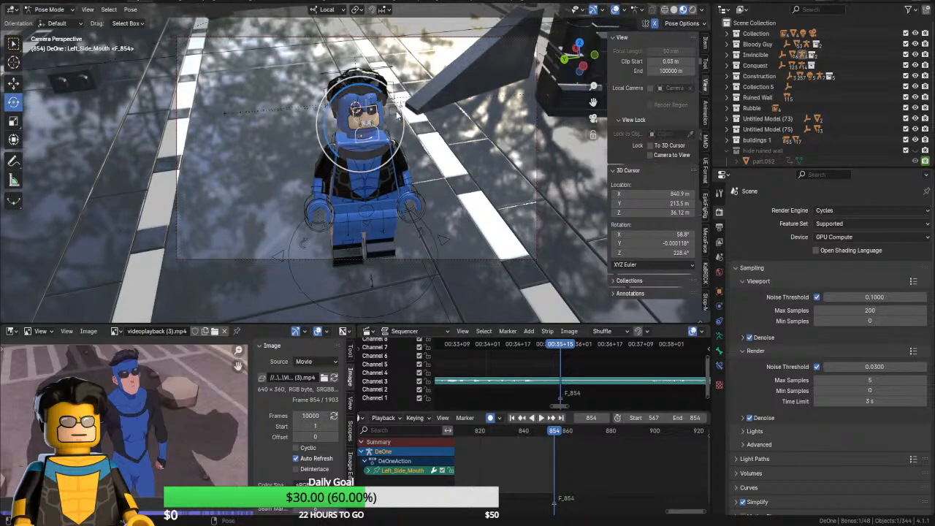
scroll(369, 152, up, 8)
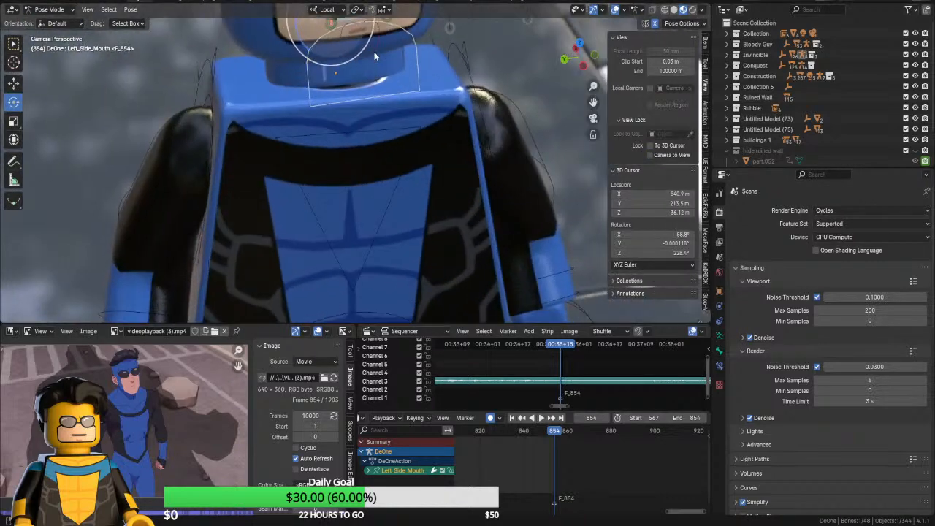
shift+middle_drag(377, 79, 386, 242)
scroll(367, 193, up, 5)
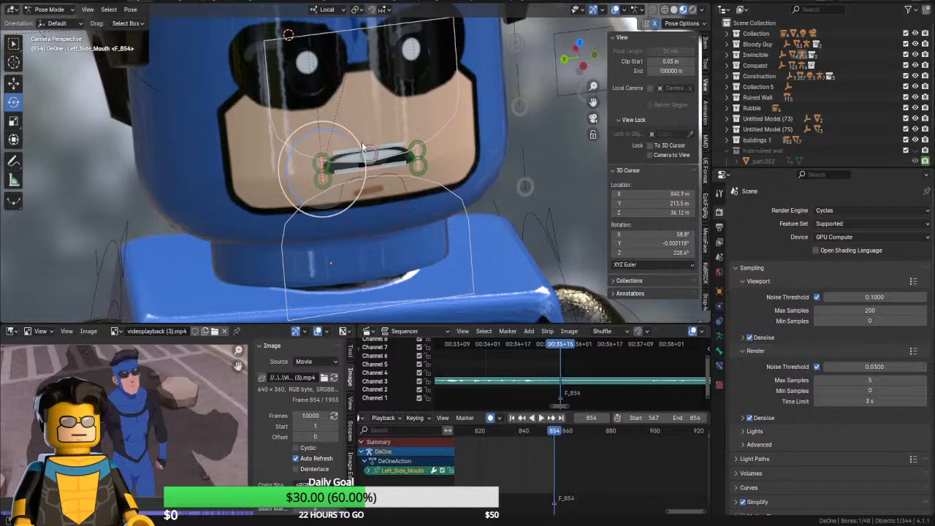
scroll(363, 148, up, 4)
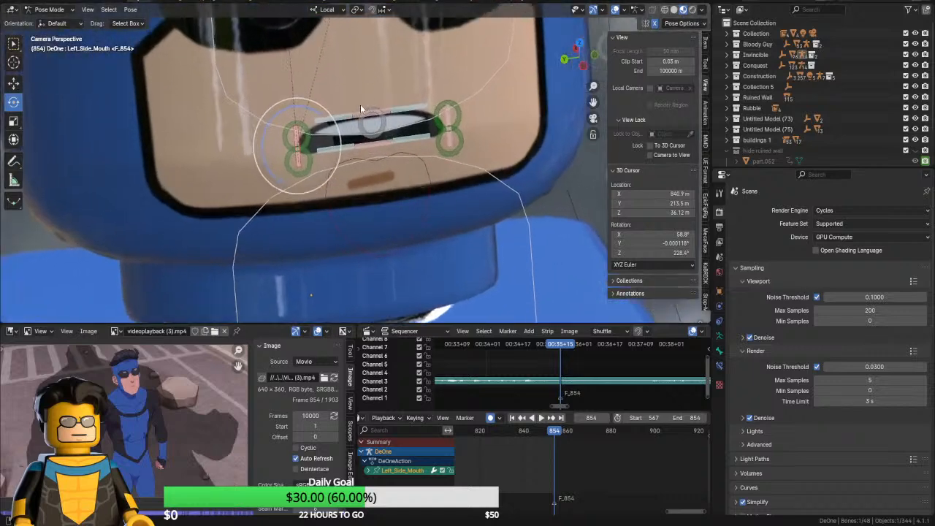
Move the Top_Teeth bone up out of the mouth opening and raise the Lower_Mouth bone at frame 854
click(366, 104)
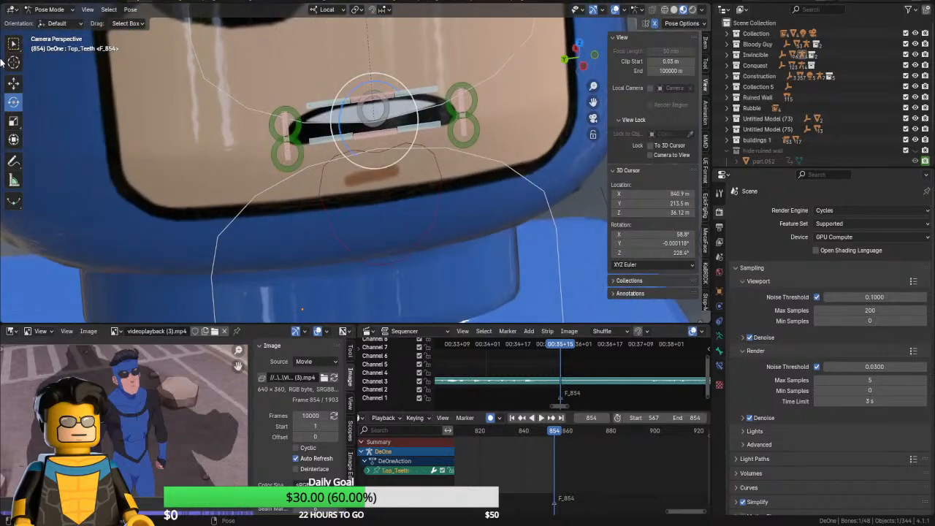
click(20, 84)
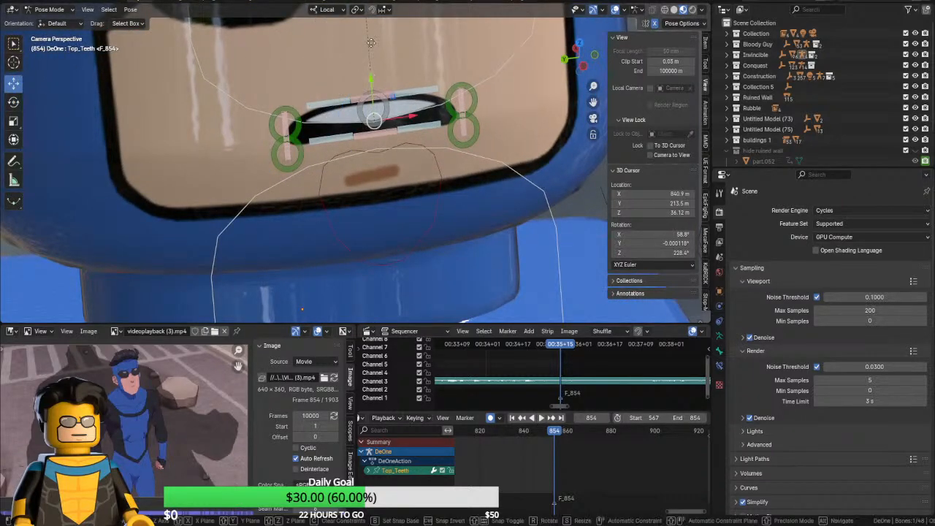
drag(372, 74, 319, 125)
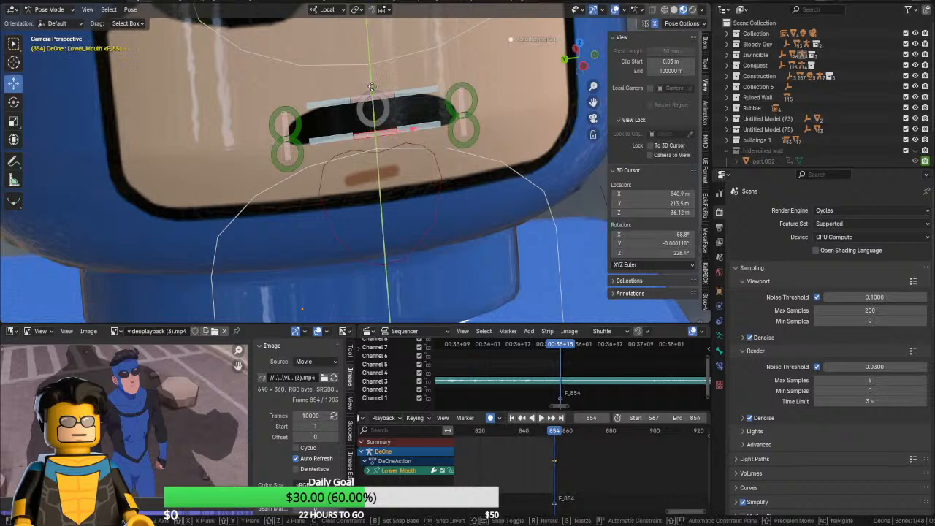
Narrow the mouth by moving the Left_Side_Mouth bone inward and keyframe it at frame 854
click(288, 126)
click(288, 127)
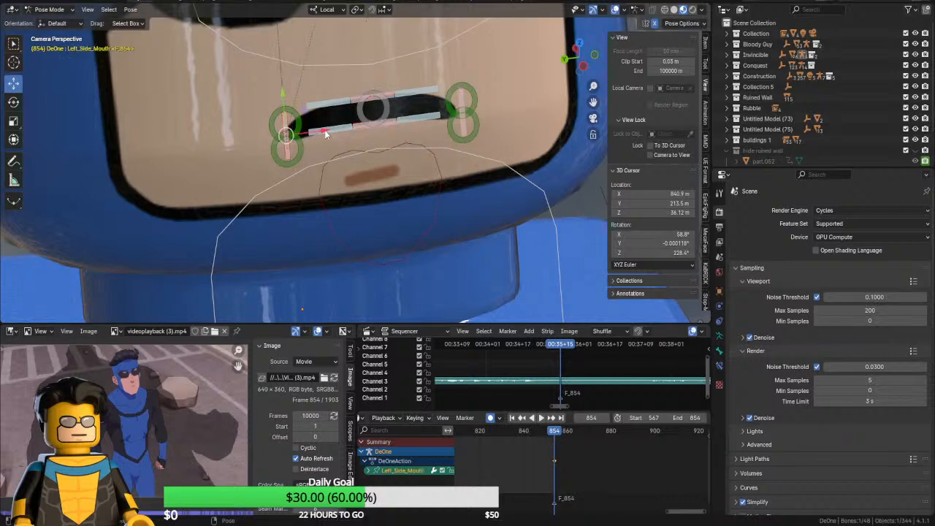
drag(327, 132, 345, 129)
drag(306, 92, 297, 107)
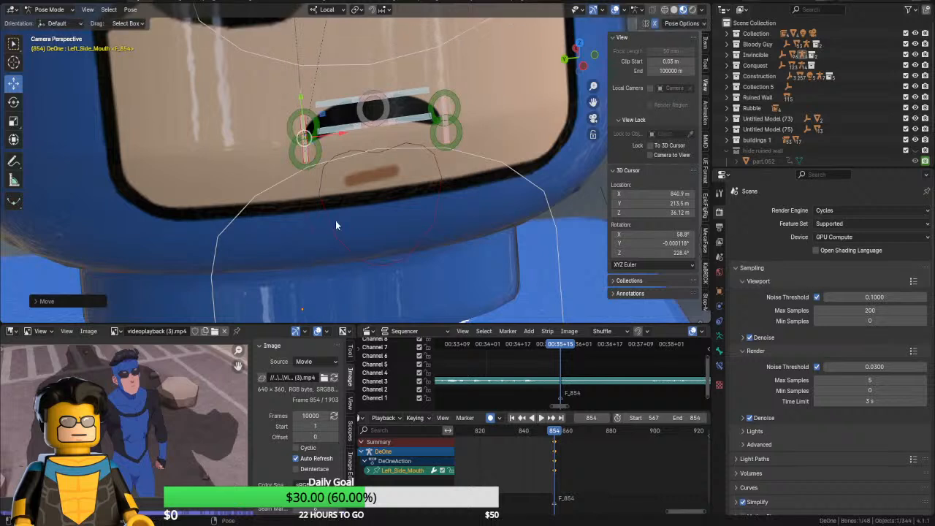
key(i)
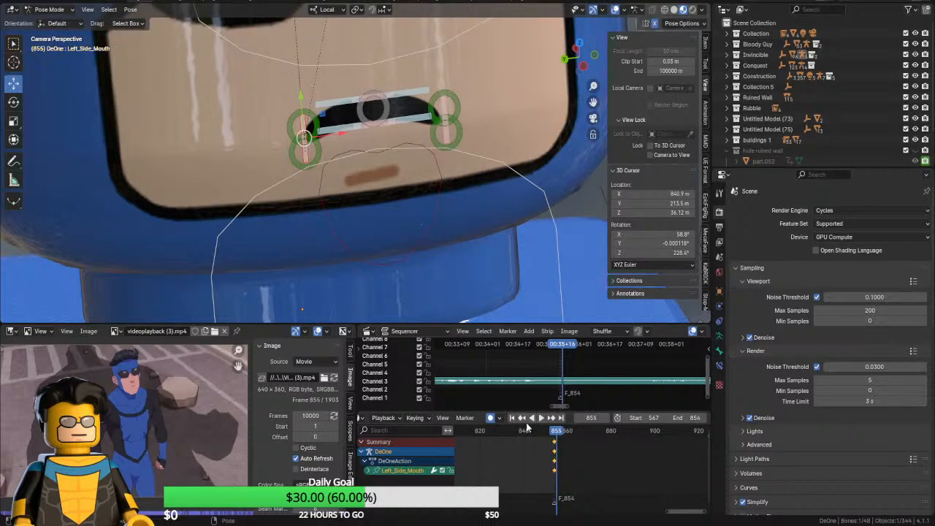
Step through the reference footage just after frame 854 to examine the mouth movement, stopping at frame 856
key(Right)
key(Right)
key(Right)
key(Right)
key(Right)
key(Right)
key(Right)
key(Left)
key(Left)
key(Left)
key(Left)
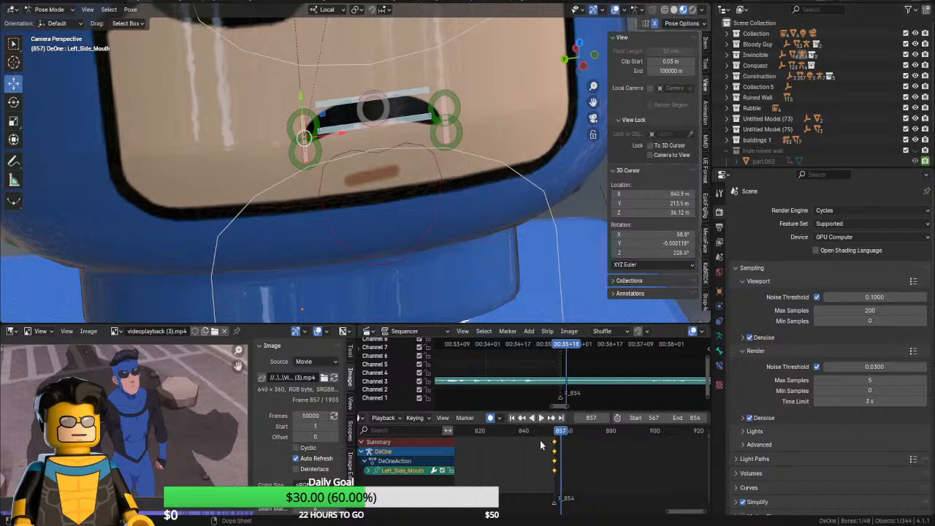
key(Left)
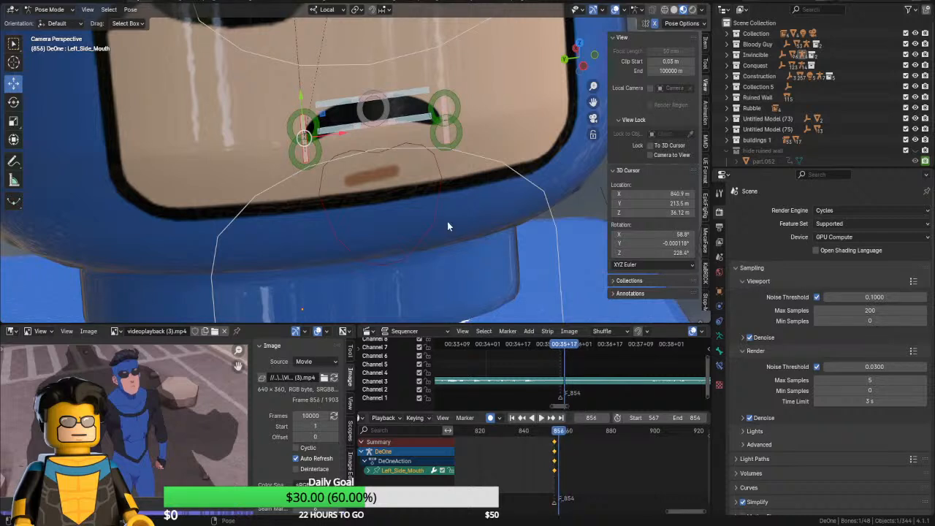
Select all face rig bones, keyframe them at frame 856, and advance to frame 859
key(a)
key(Right)
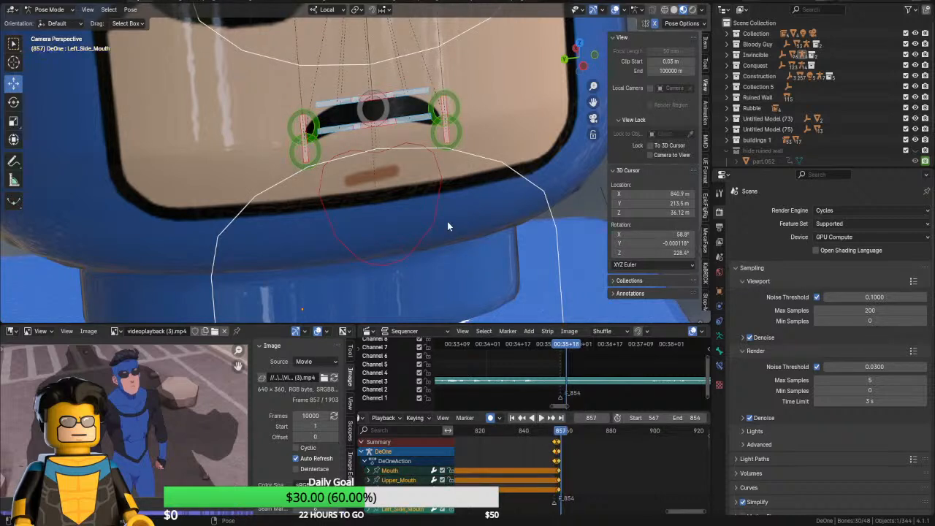
key(Right)
key(Right)
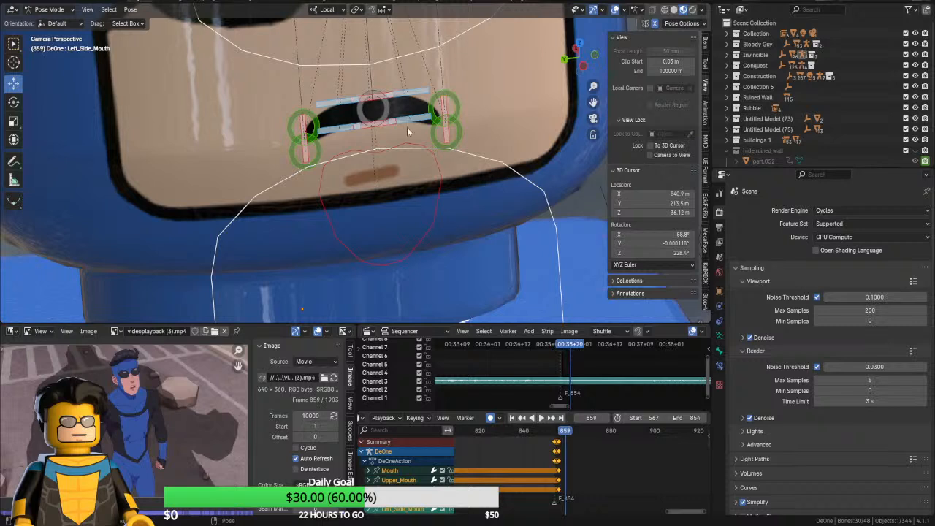
Open and widen the mouth at frame 859 by lowering the Lower_Mouth bone and moving Left_Side_Mouth outward and down
click(372, 126)
click(373, 126)
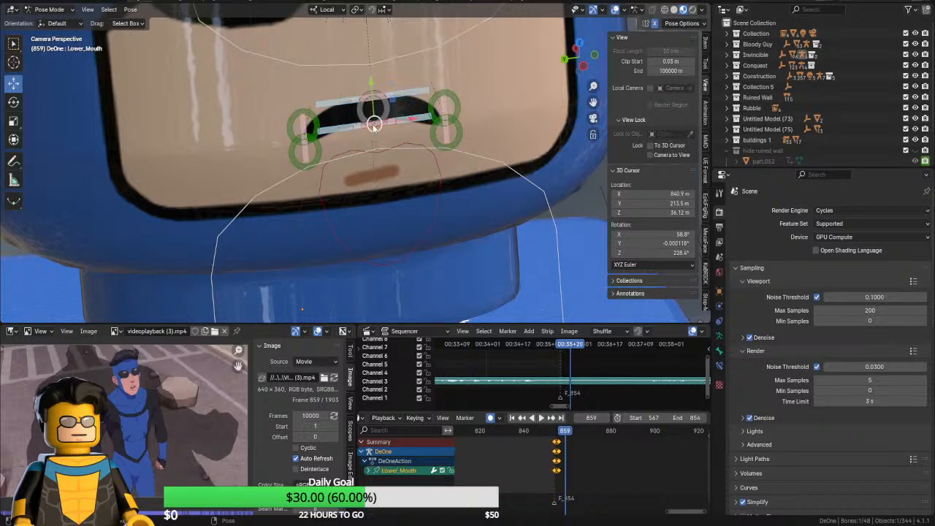
drag(374, 98, 376, 126)
click(302, 136)
drag(305, 137, 290, 110)
Lower the Top_Teeth bone into the mouth opening and raise the Tongue bone at frame 859
click(369, 58)
drag(371, 49, 370, 96)
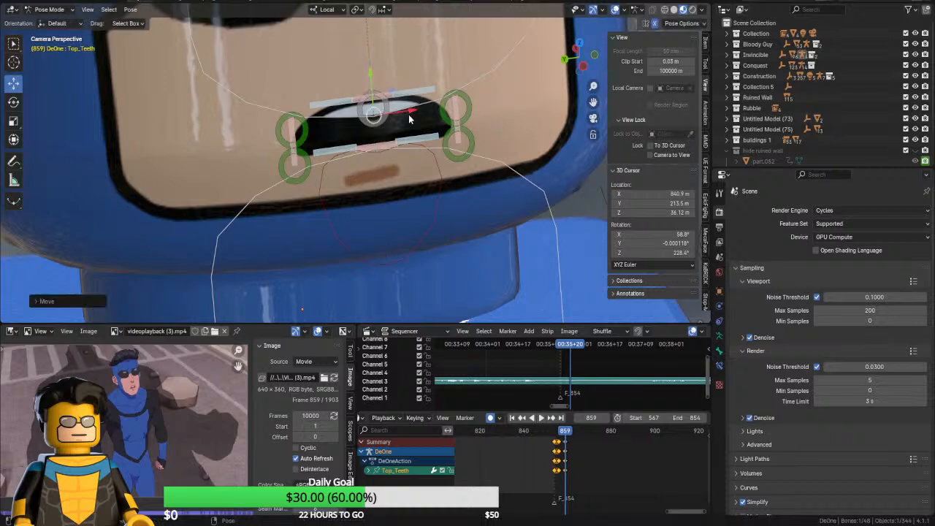
click(436, 197)
drag(375, 174, 373, 145)
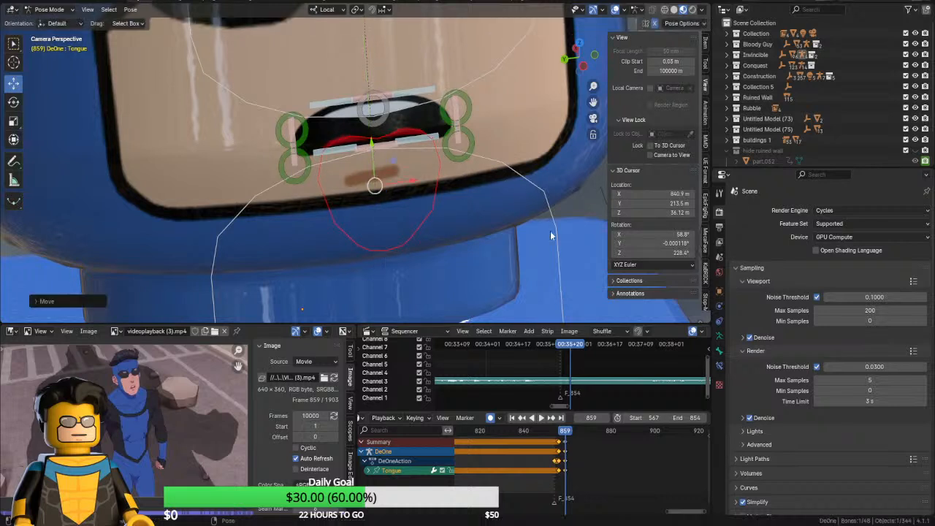
Advance through the reference footage to frame 866 and lower the Tongue bone out of the mouth opening
key(Right)
key(Right)
key(Right)
key(Right)
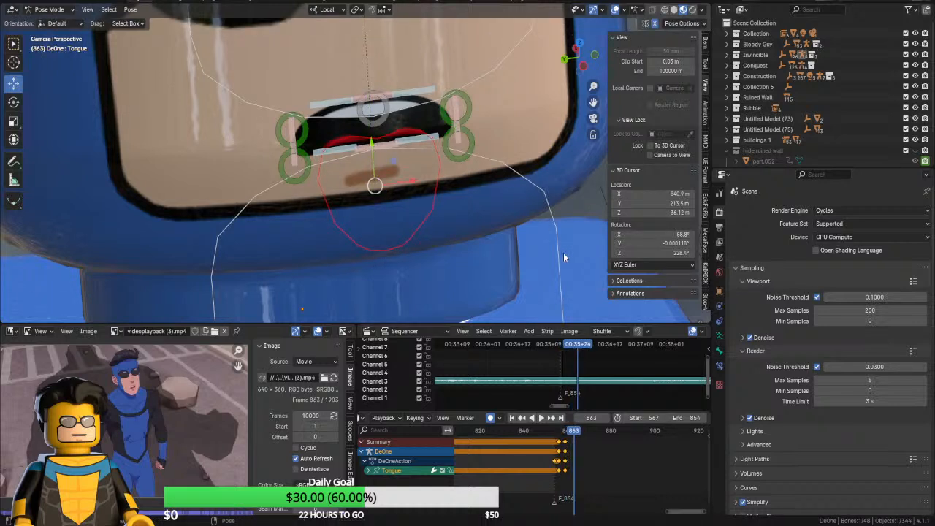
key(Right)
key(Right)
key(Right)
key(Right)
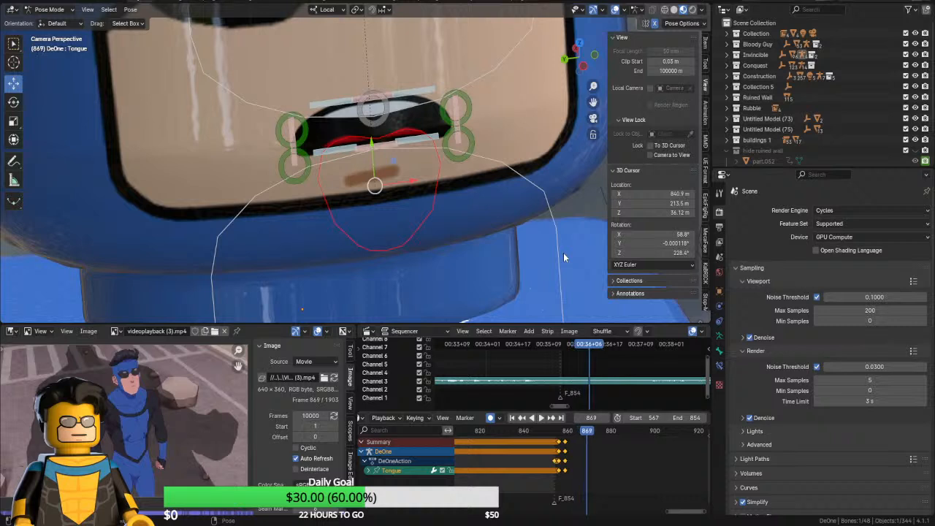
key(Left)
key(Left)
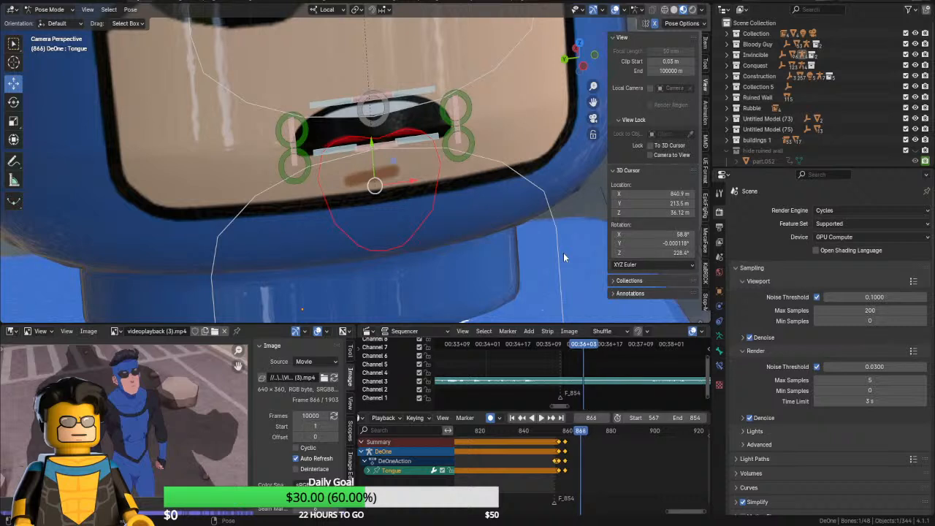
key(Right)
drag(373, 150, 375, 166)
click(375, 145)
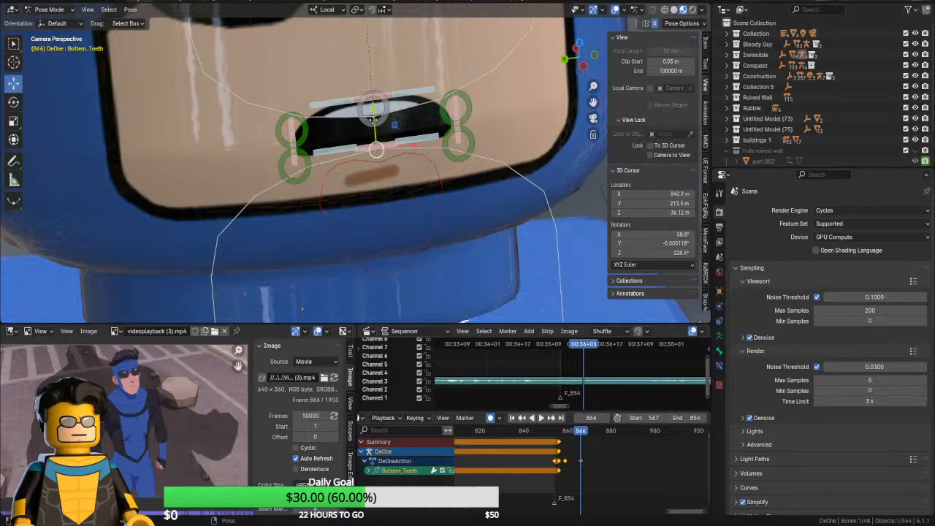
Raise the Top_Teeth bone out of the mouth opening and raise Lower_Mouth to narrow the mouth at frame 866
click(372, 115)
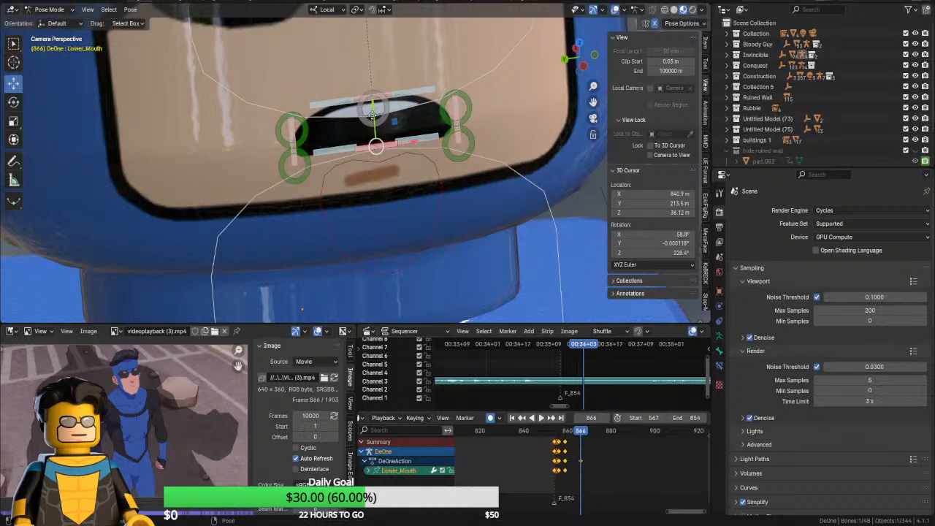
drag(372, 115, 368, 48)
click(372, 115)
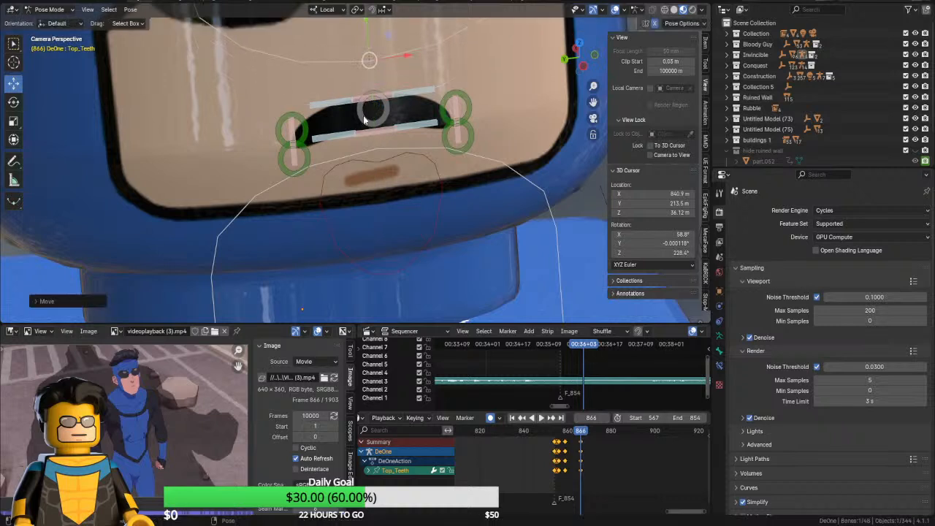
click(368, 122)
drag(368, 123, 370, 82)
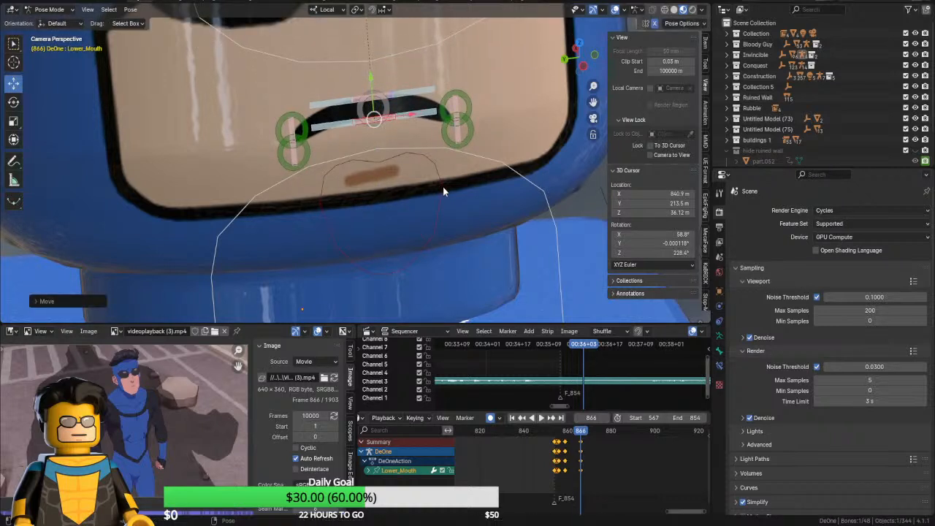
Step back and forth through the frames before 866 to check the mouth closing against the reference footage
key(Left)
key(Left)
key(Left)
key(Left)
key(Right)
key(Right)
key(Right)
key(Right)
key(Right)
key(Right)
key(Right)
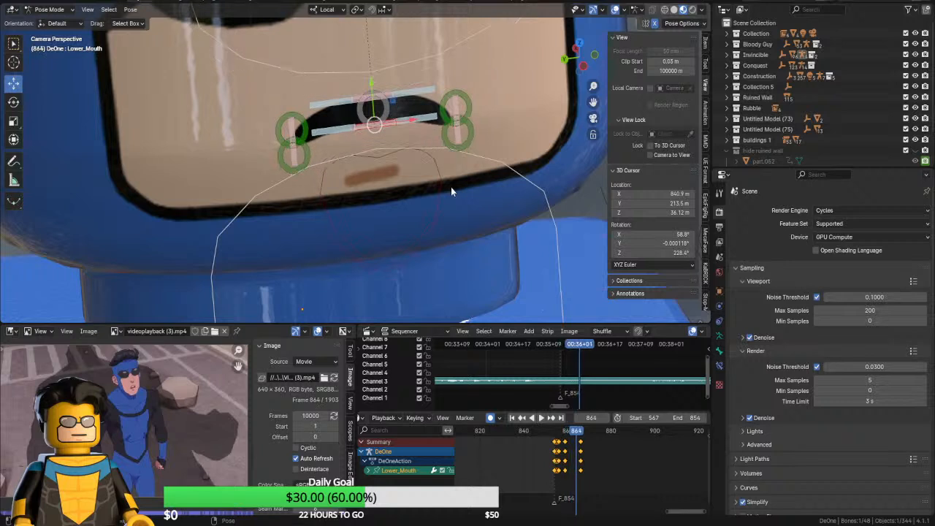
Advance to frame 900, select all face rig bones, and keyframe them there
key(Right)
key(Right)
key(Right)
key(Right)
key(Right)
key(Right)
key(Right)
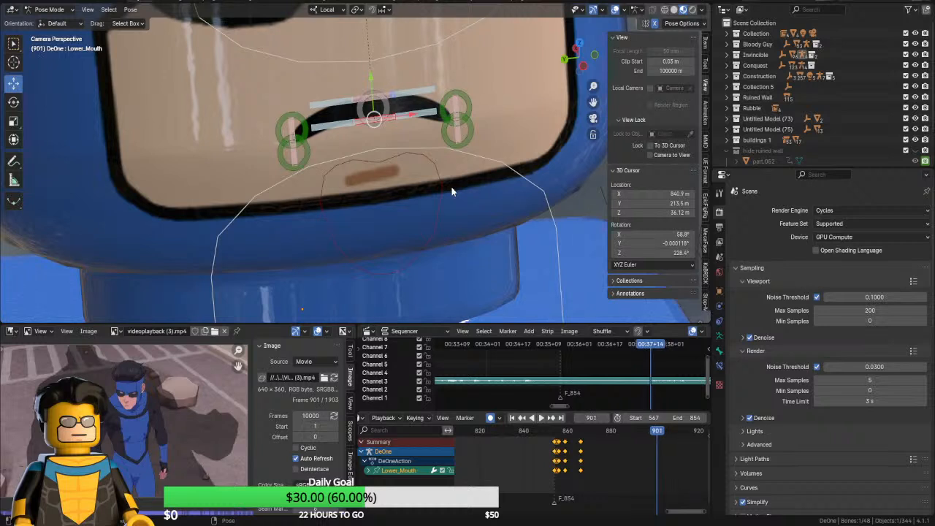
key(a)
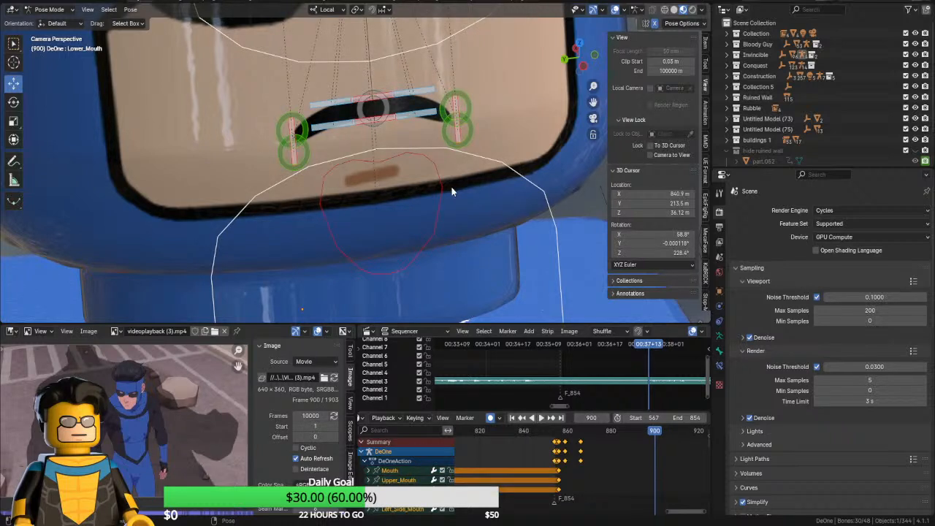
key(i)
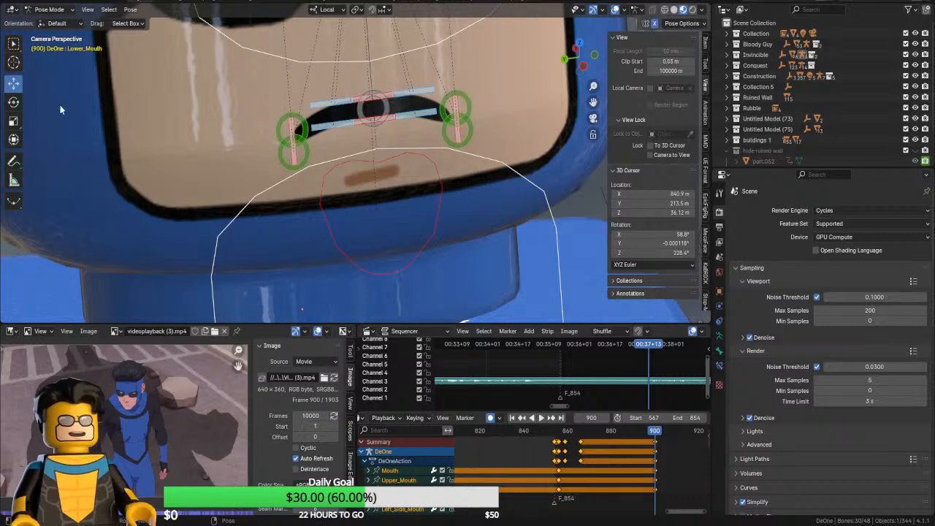
Switch the face rig to Object Mode and save the file
click(33, 11)
click(46, 21)
click(25, 2)
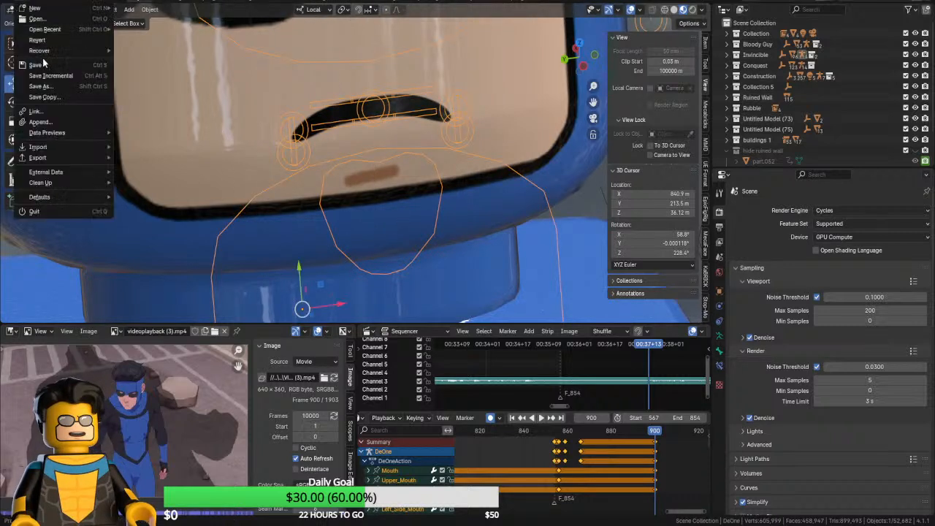
click(44, 65)
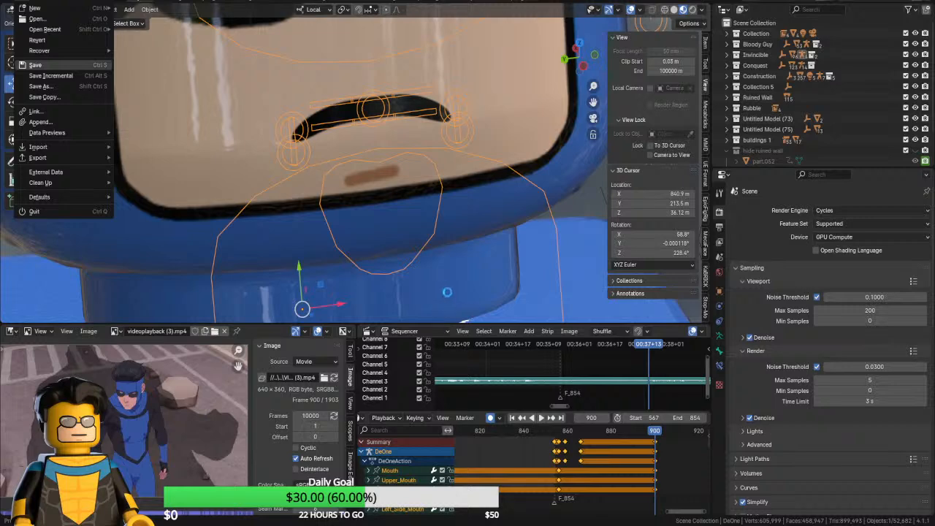
Return to frame 853, set the scene's end frame to 853, and save the file
click(562, 418)
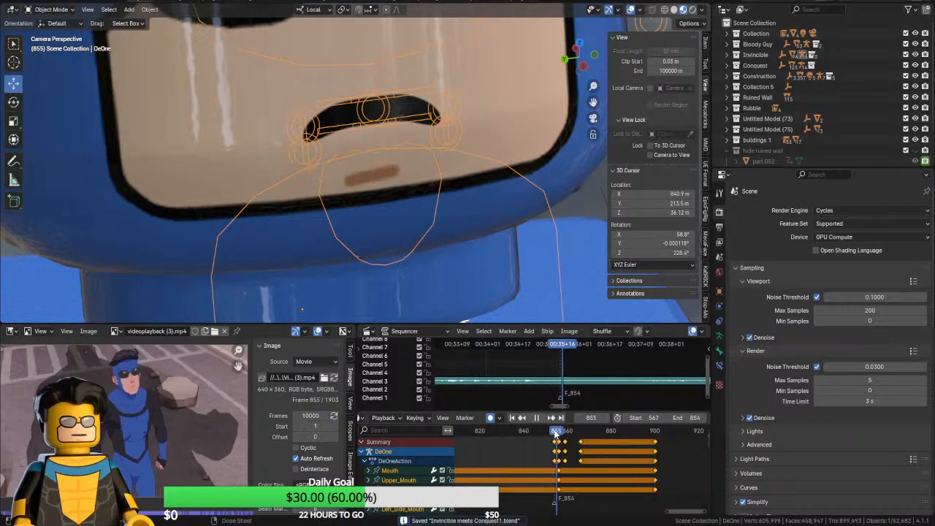
click(556, 433)
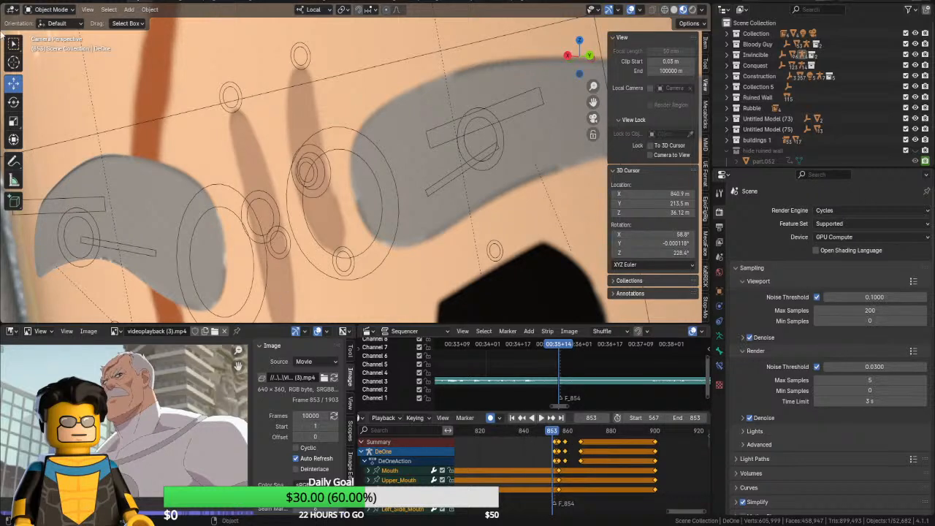
click(22, 0)
click(35, 65)
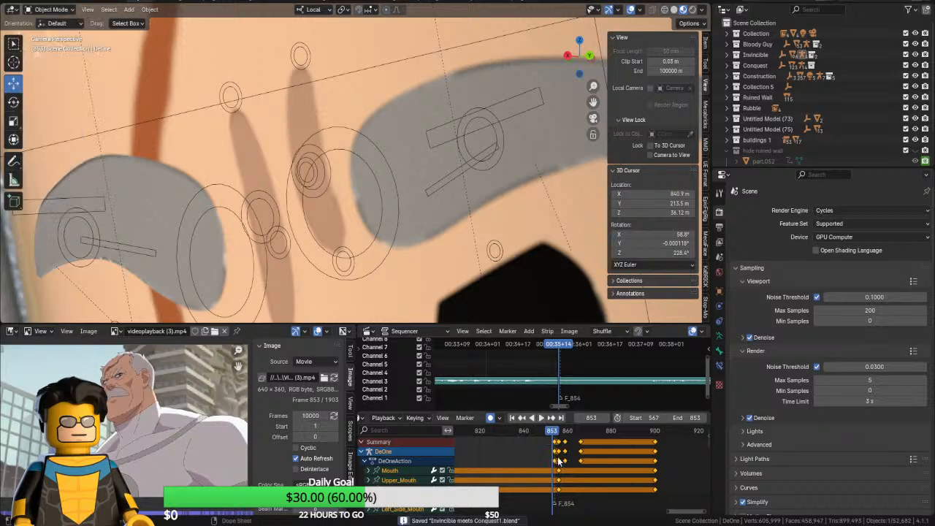
Check the mouth animation just after frame 854 and set the scene's end frame to 875
middle_drag(571, 458, 550, 457)
click(539, 436)
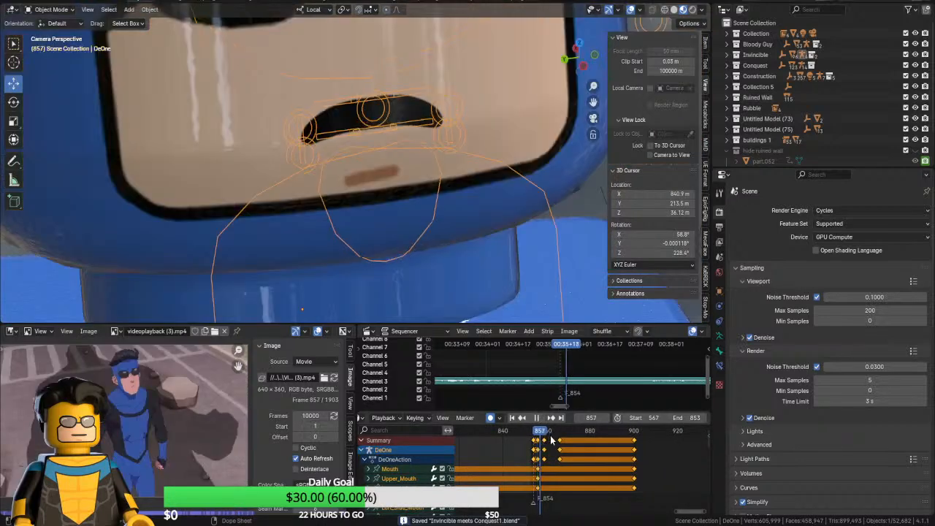
drag(627, 439, 541, 429)
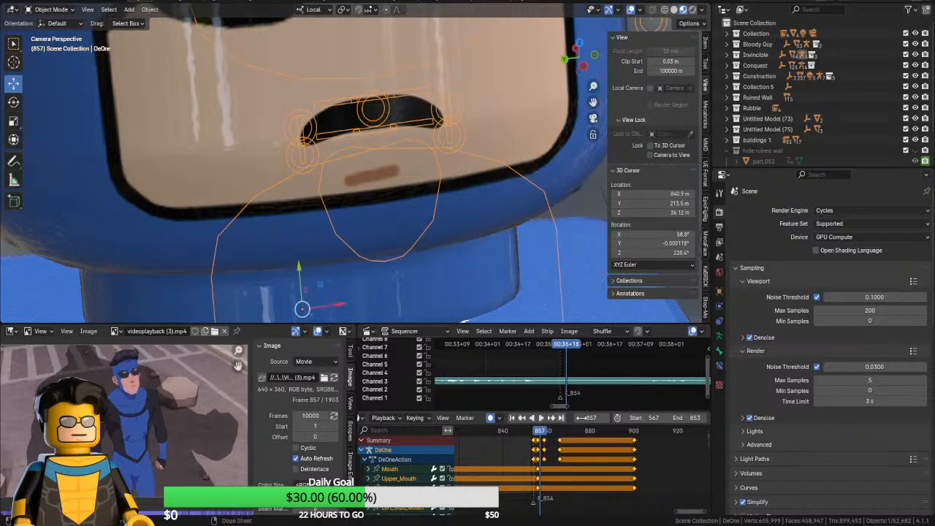
drag(676, 418, 692, 418)
Play and scrub the animation from about frame 855 to 903 to review the lip-sync against the reference footage
key(space)
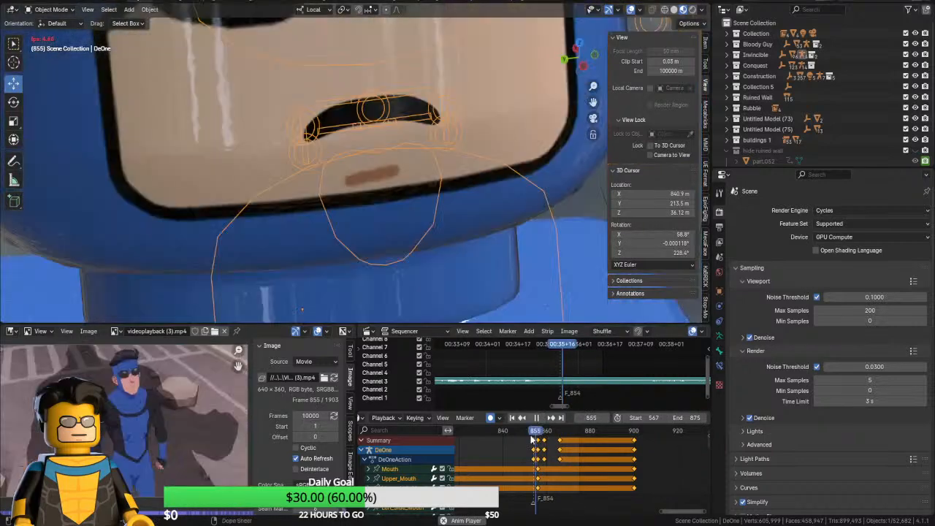
key(space)
key(space)
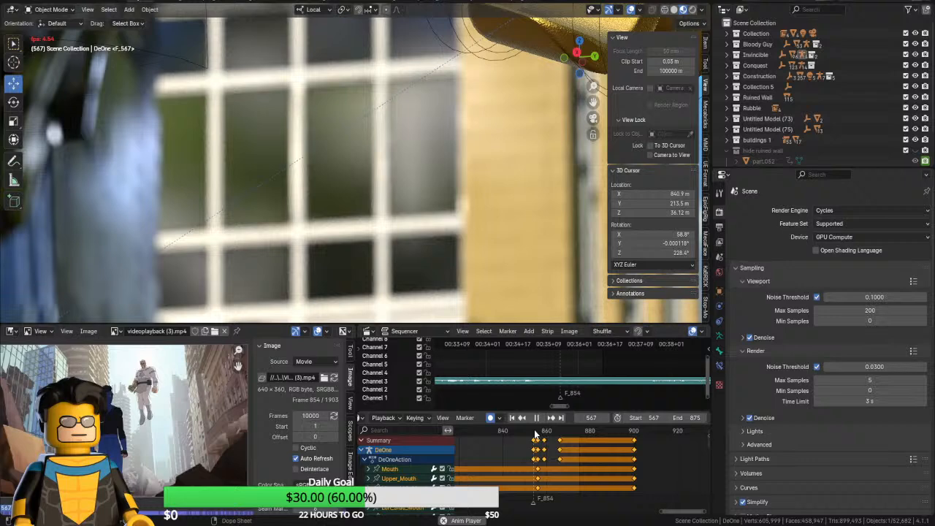
click(534, 436)
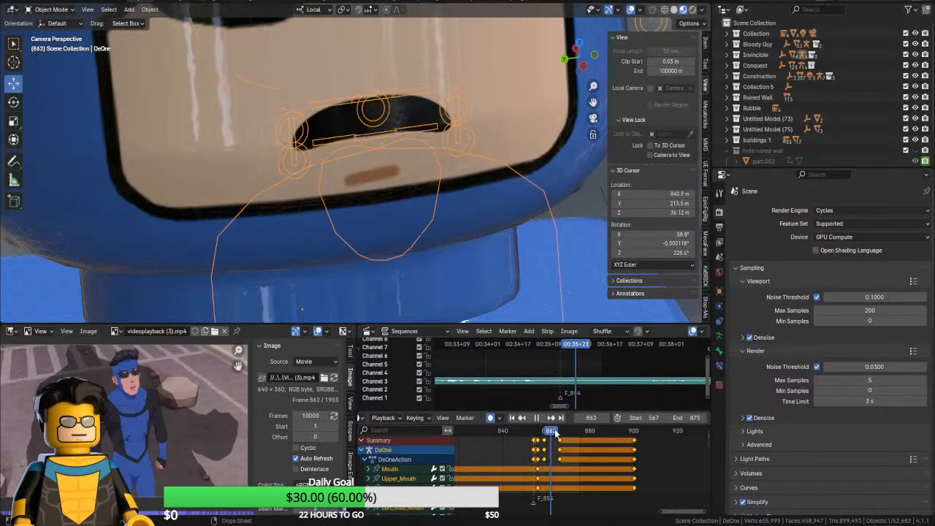
drag(571, 432, 633, 431)
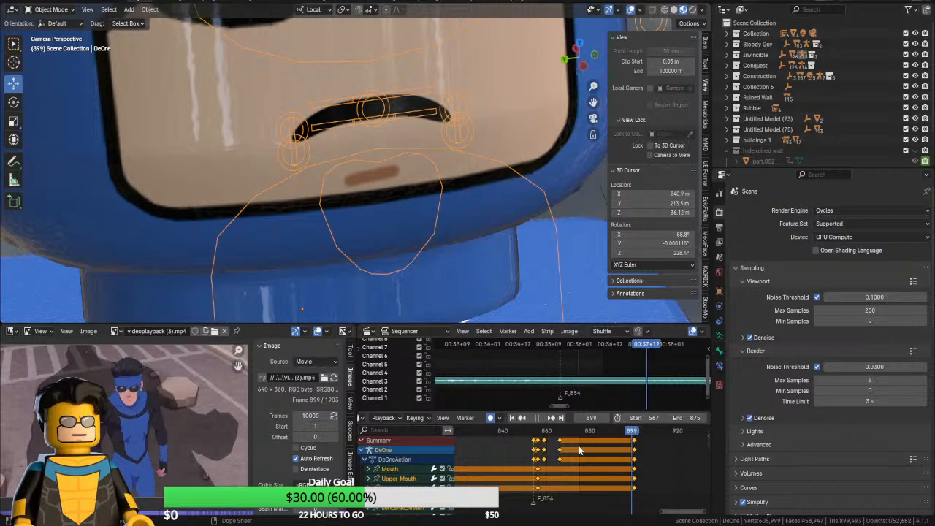
click(547, 432)
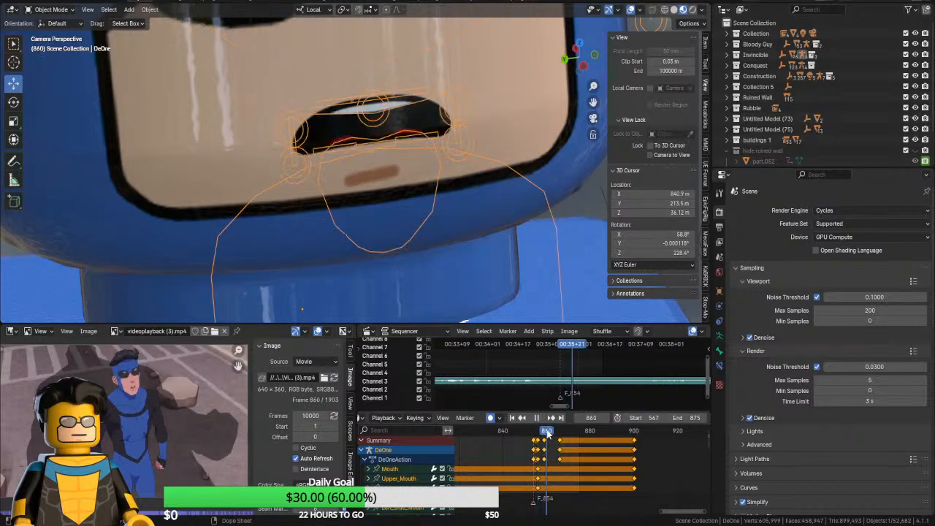
key(space)
key(space)
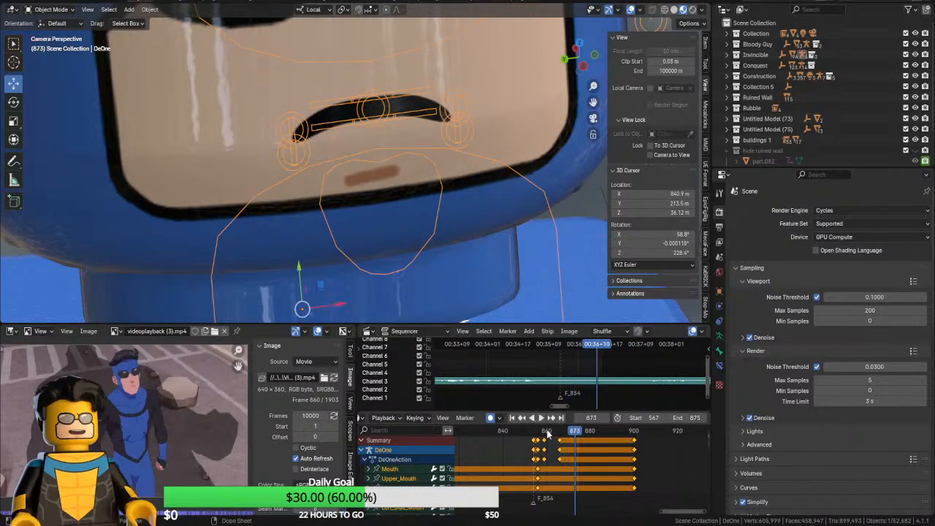
drag(546, 431, 642, 433)
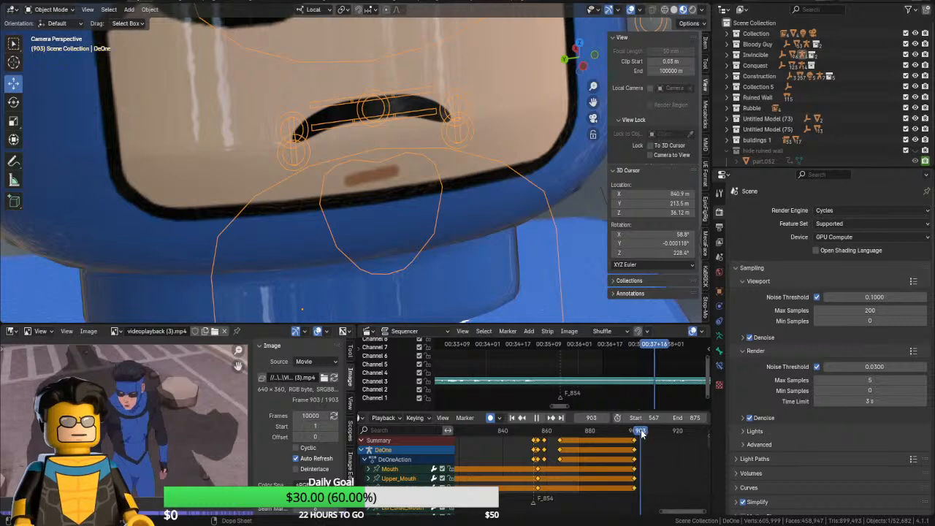
Save the file with the finished mouth keyframes
key(F4)
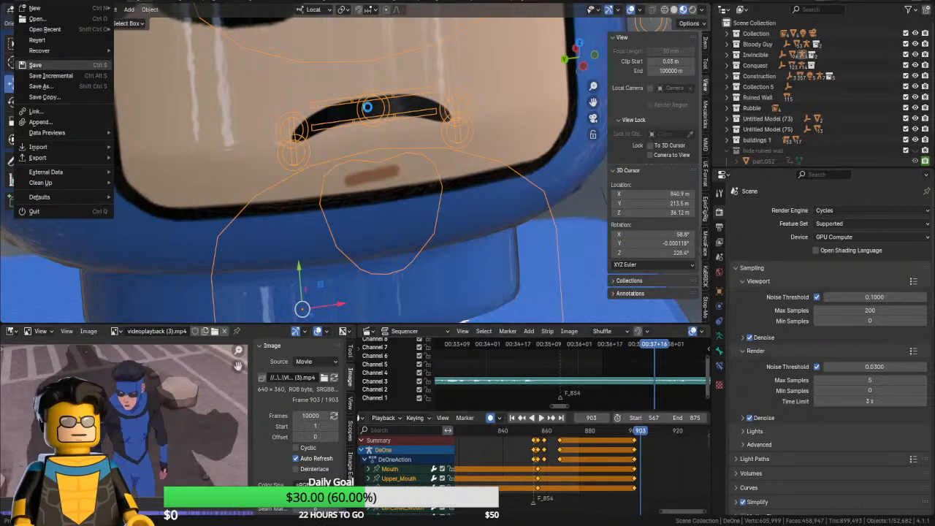
click(44, 65)
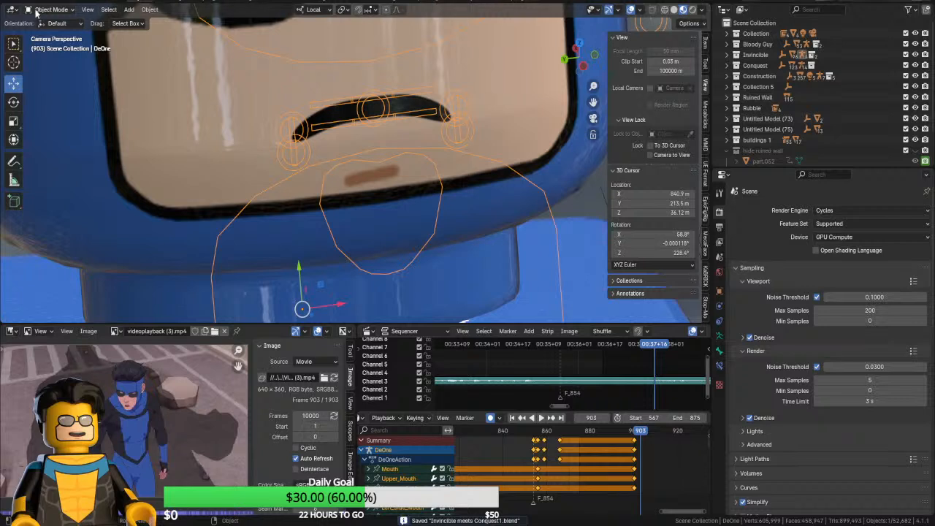
key(F4)
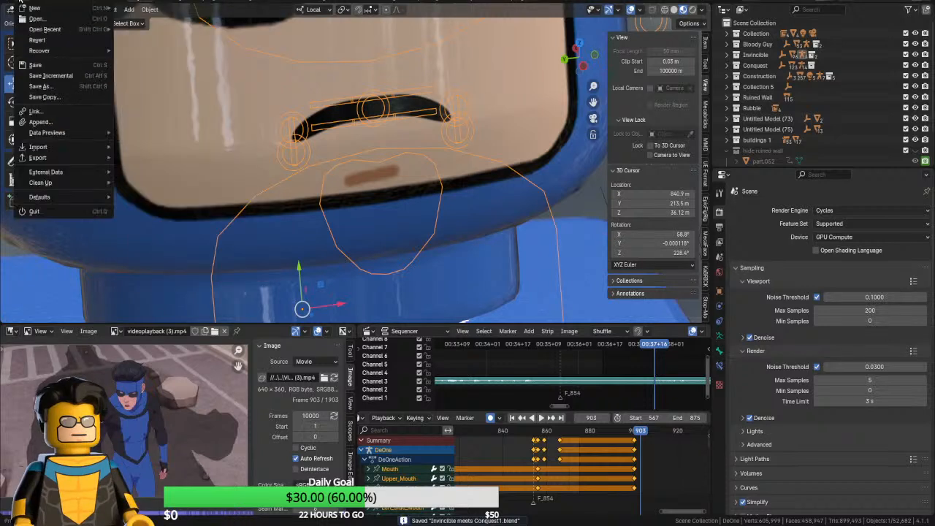
key(Escape)
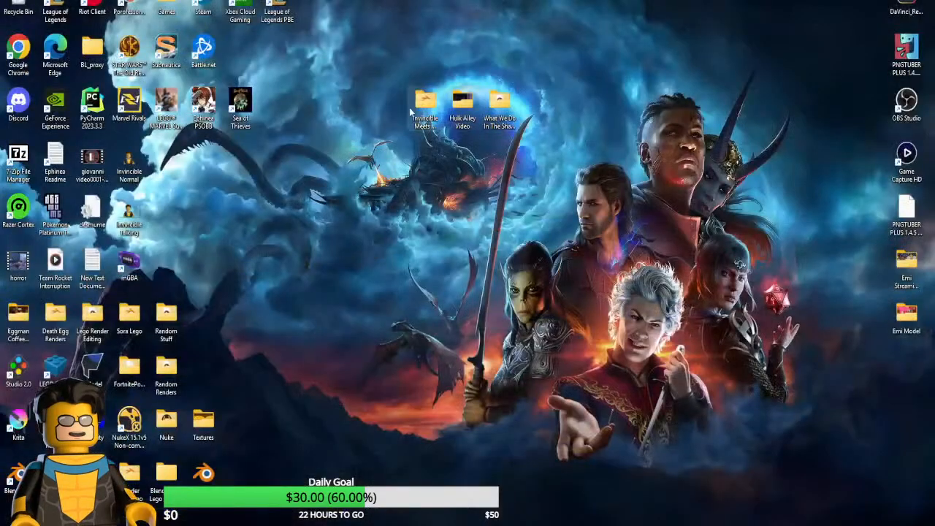
Open the Renders folder inside Invincible Meets Conquest and watch the rendered video ending in 0854 full screen
double_click(409, 103)
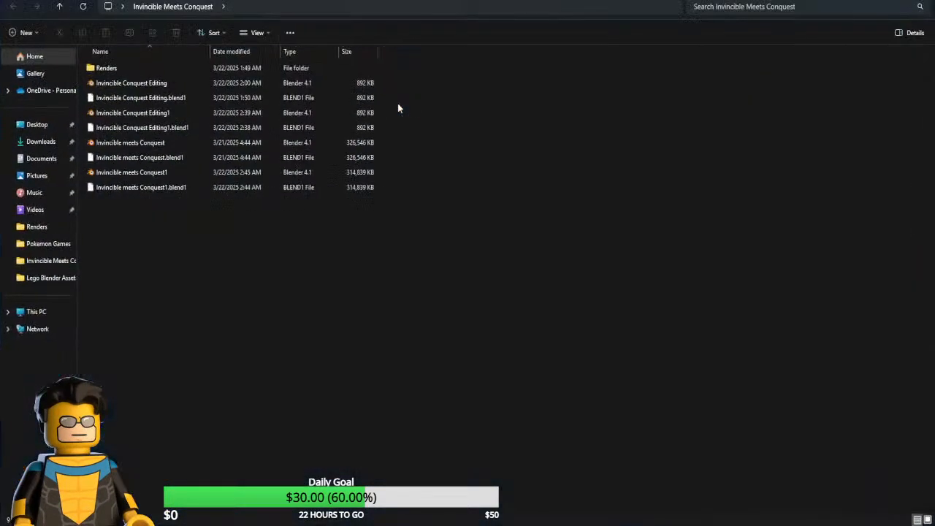
double_click(165, 66)
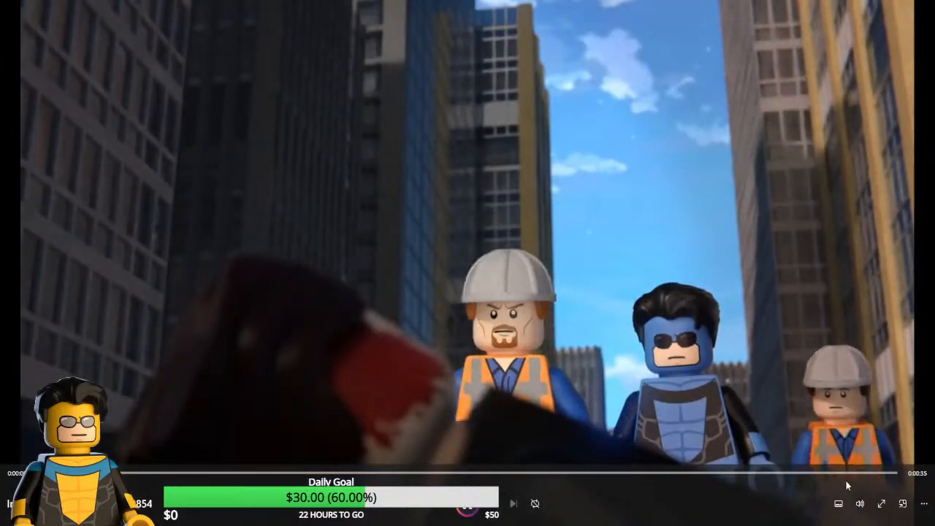
click(883, 504)
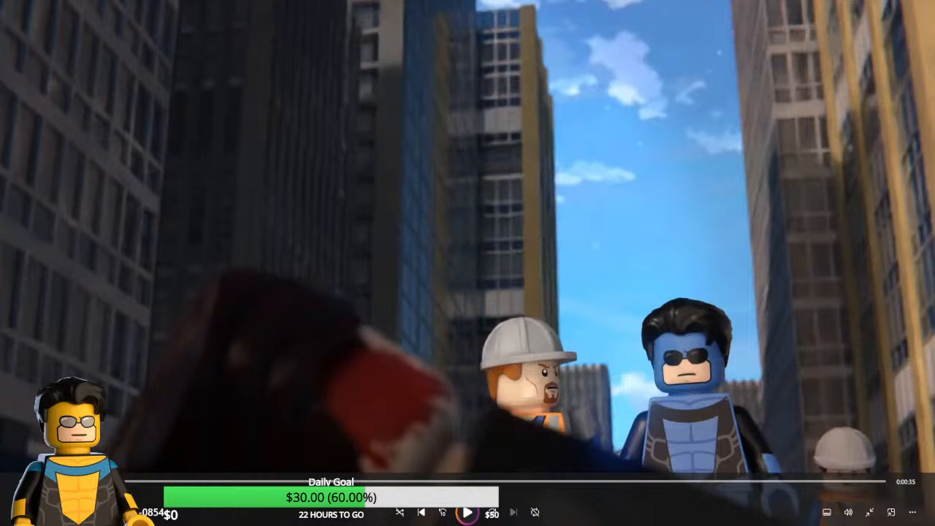
click(870, 513)
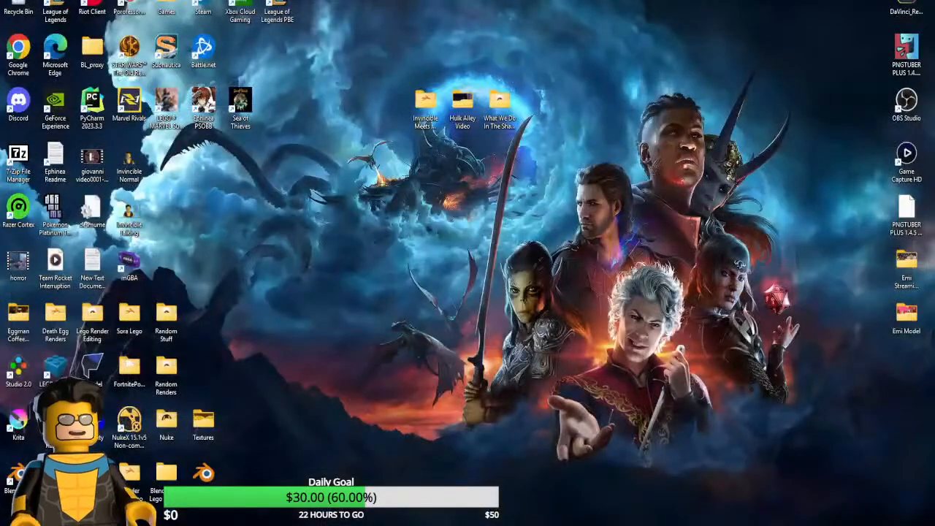
mouse_move(279, 520)
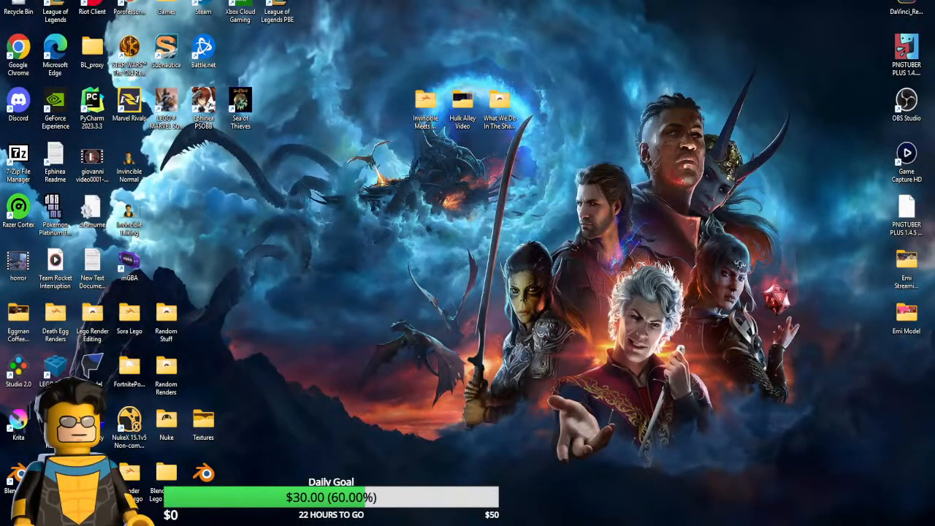